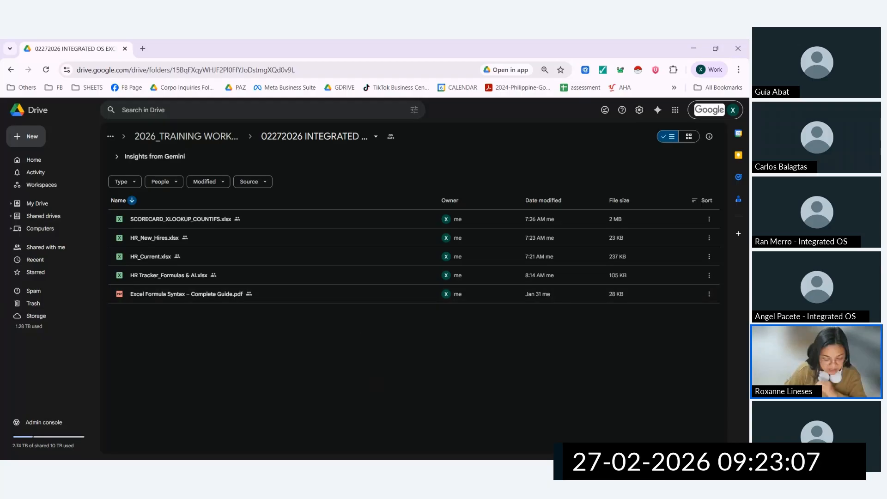
Step: Switch from the Google Drive training folder to the HR_Current workbook open in Excel
click(694, 49)
Step: Walk through the employee columns: Position, Department and Date_of_Birth values
click(328, 297)
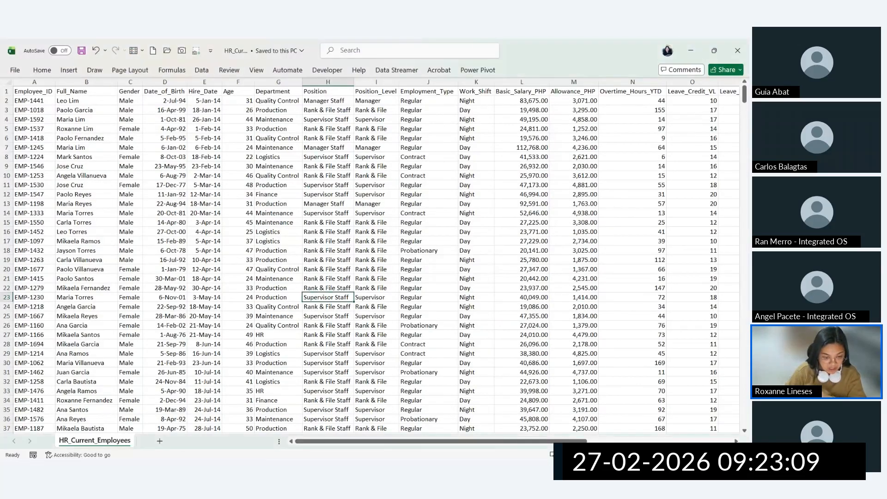
click(305, 215)
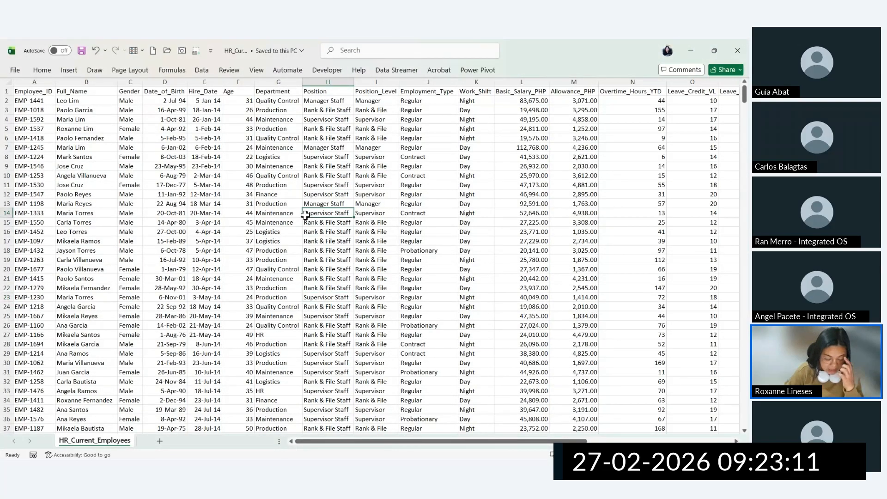
click(287, 204)
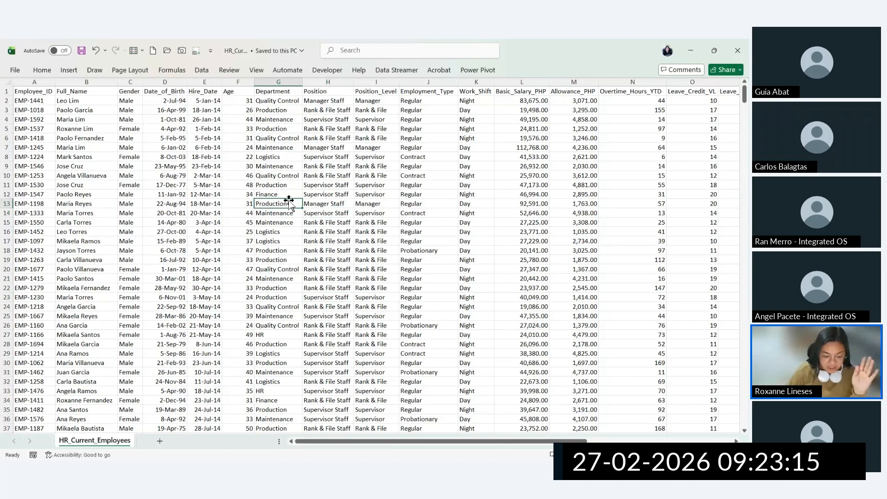
click(281, 175)
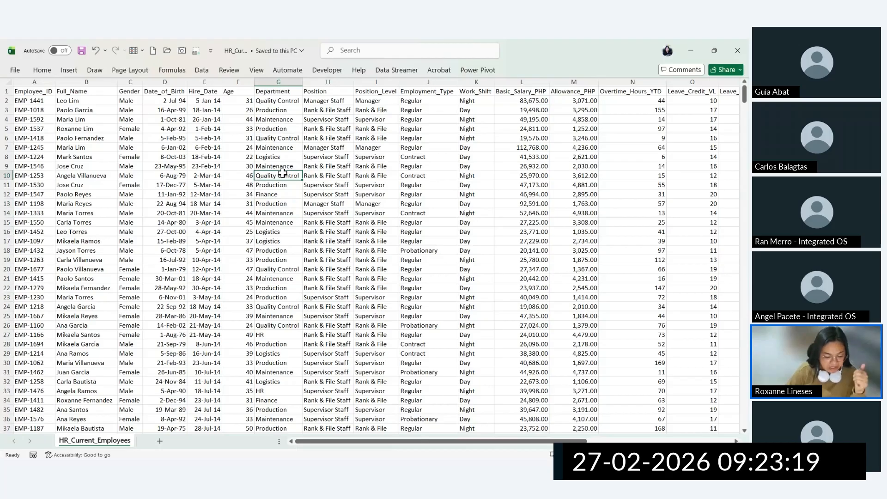
click(307, 241)
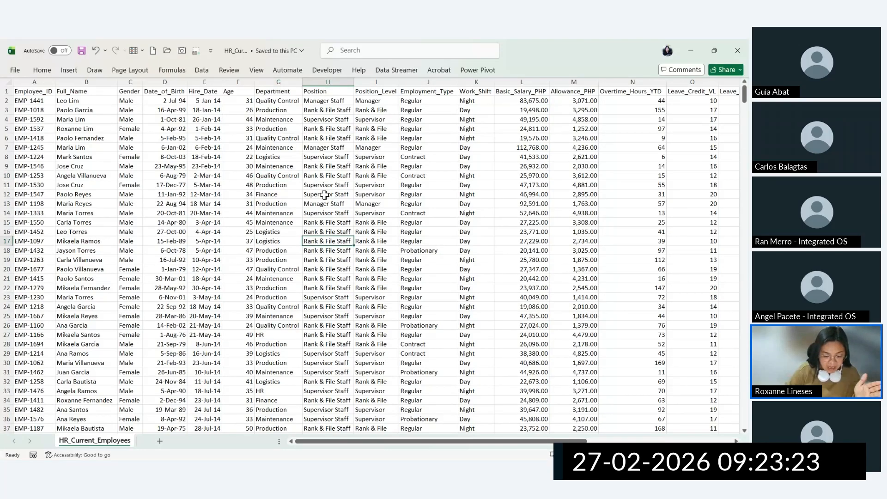
click(288, 187)
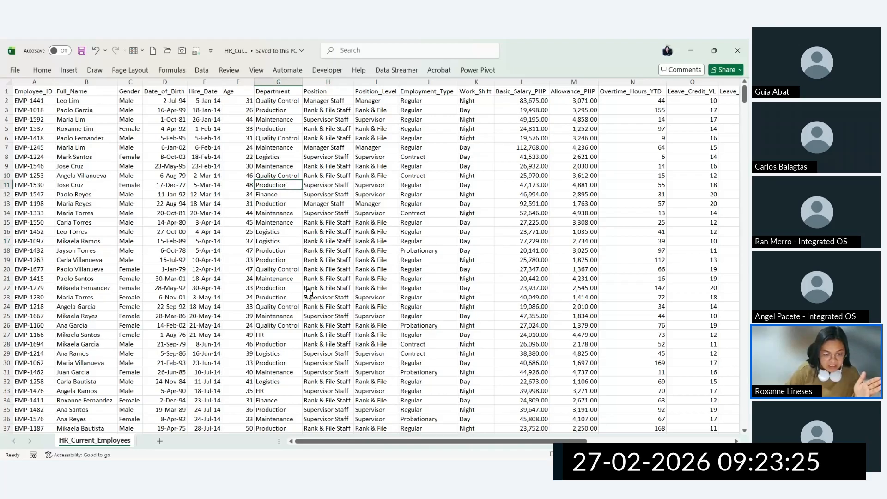
click(348, 213)
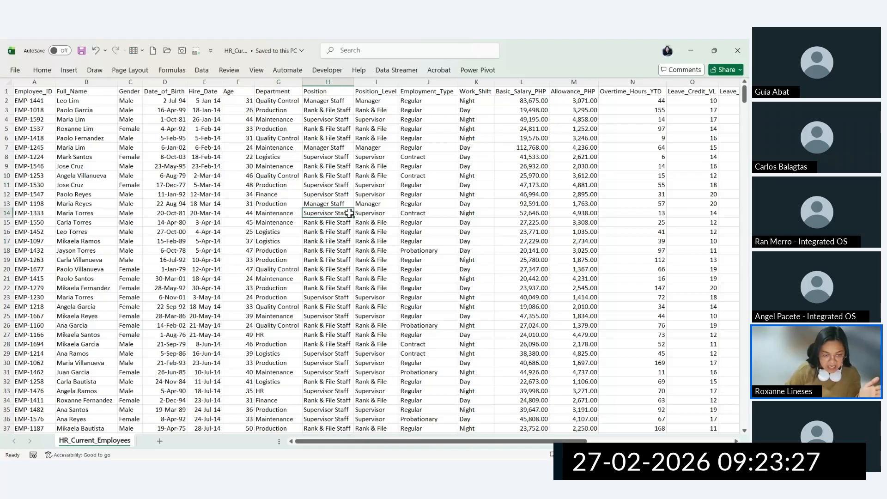
click(318, 158)
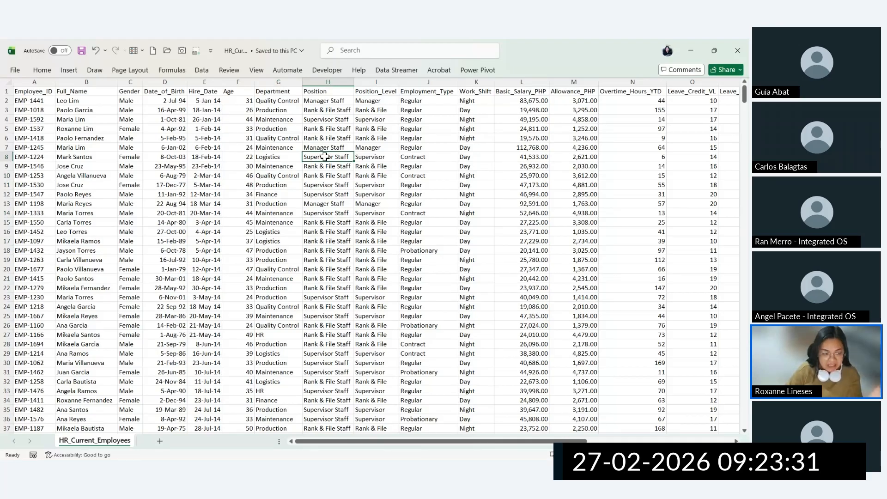
click(164, 138)
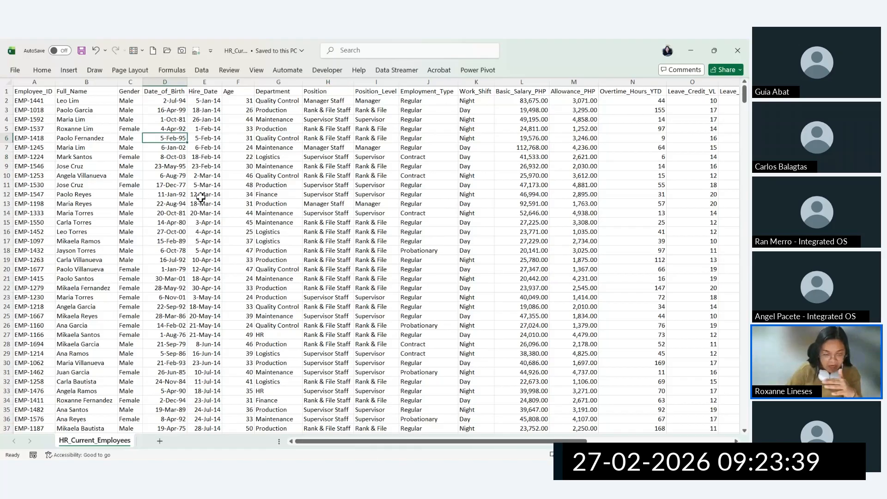
drag(33, 91, 285, 255)
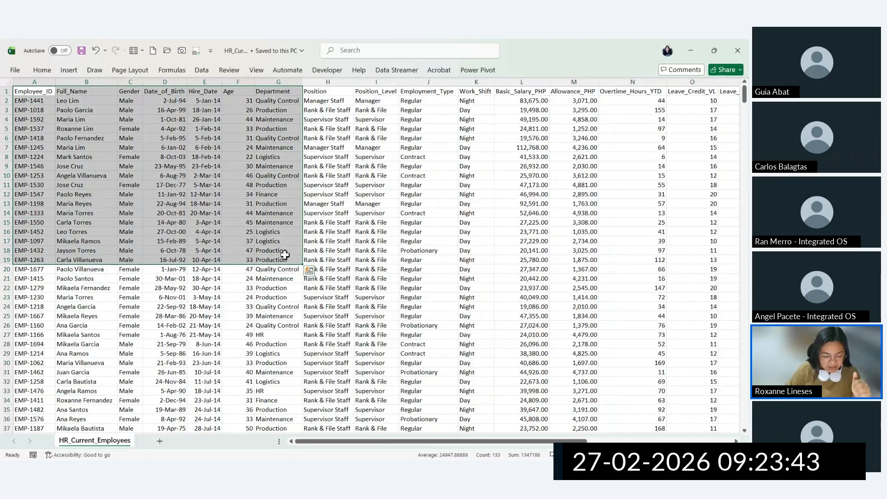
click(285, 254)
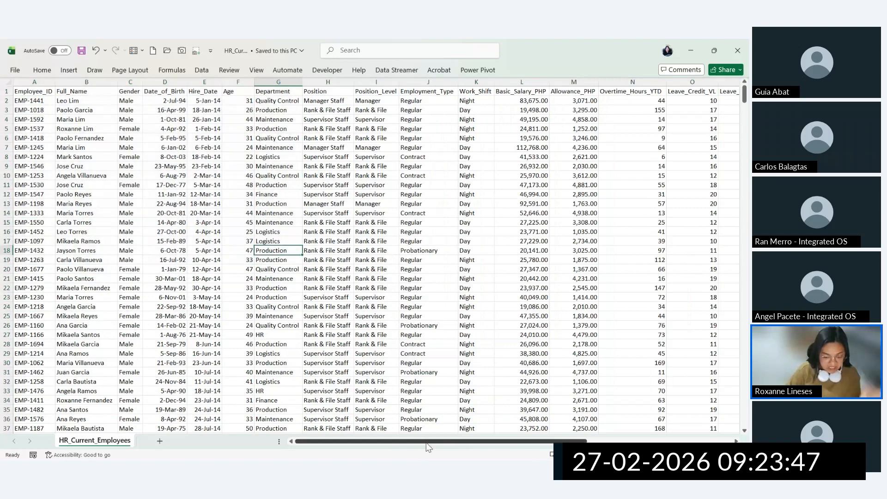
Step: Expand the full ribbon and point out more Department, Position and Position_Level entries
drag(427, 441, 428, 441)
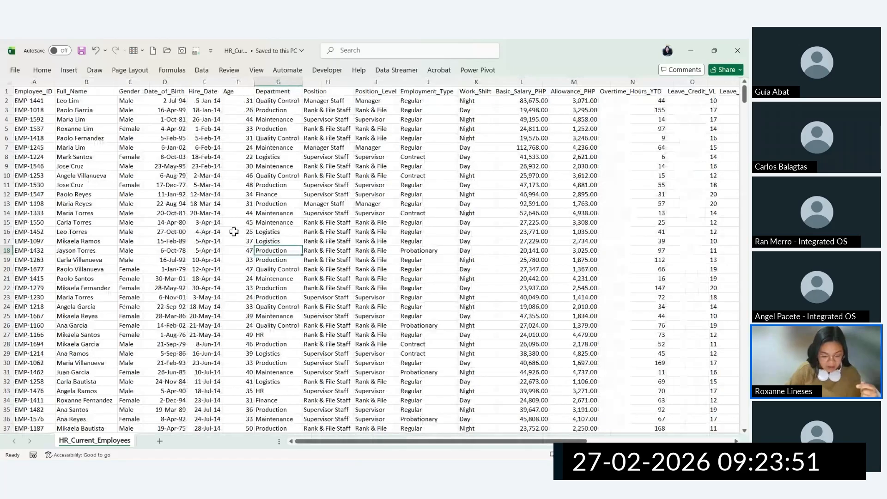
key(ctrl+F1)
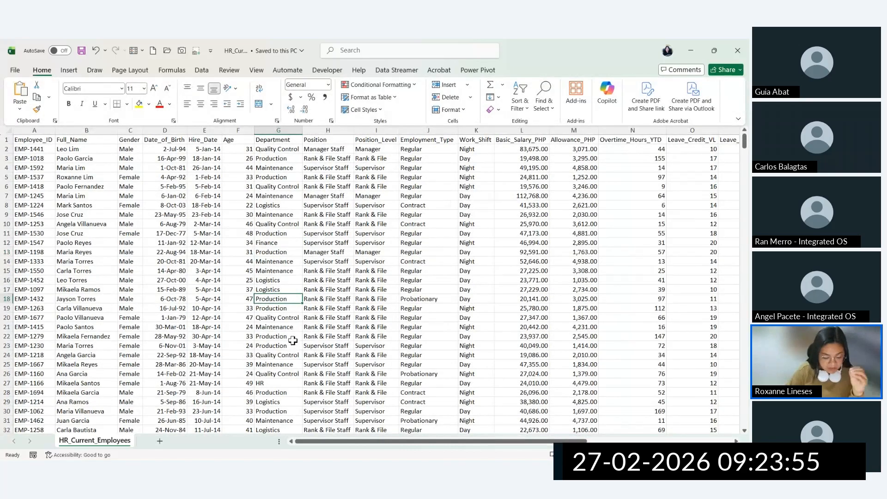
click(294, 213)
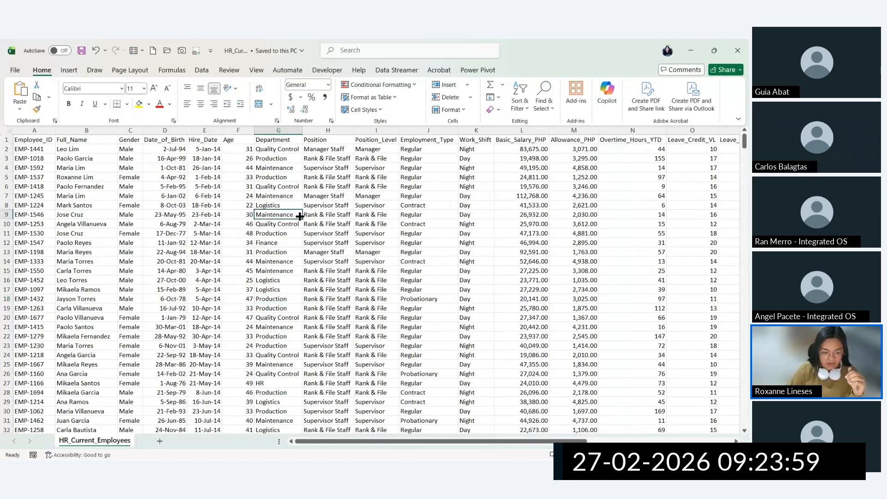
click(338, 213)
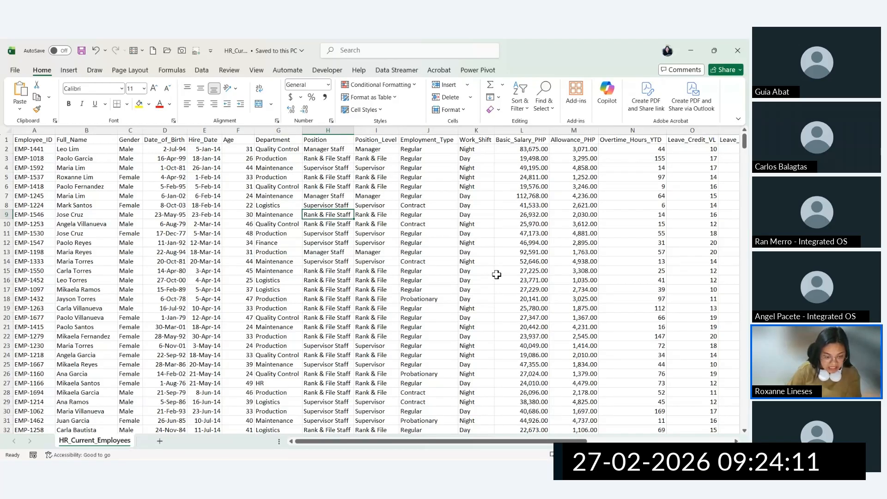
click(382, 254)
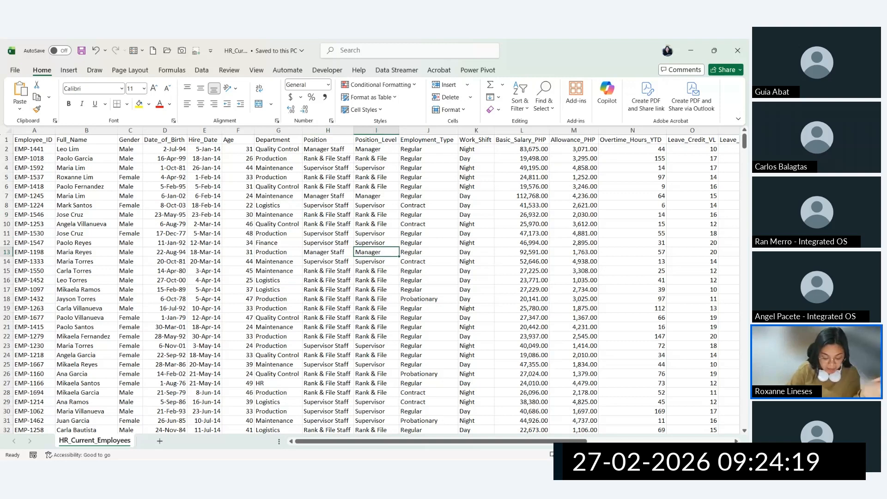
key(alt+Tab)
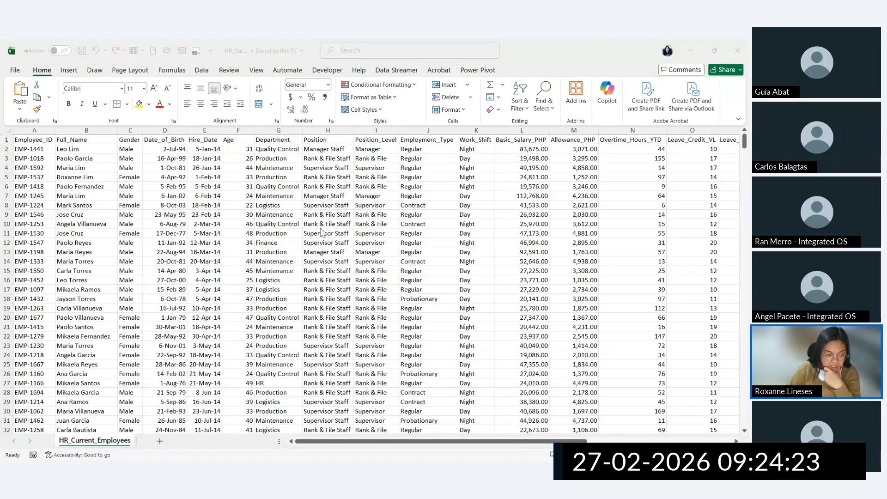
key(alt+Tab)
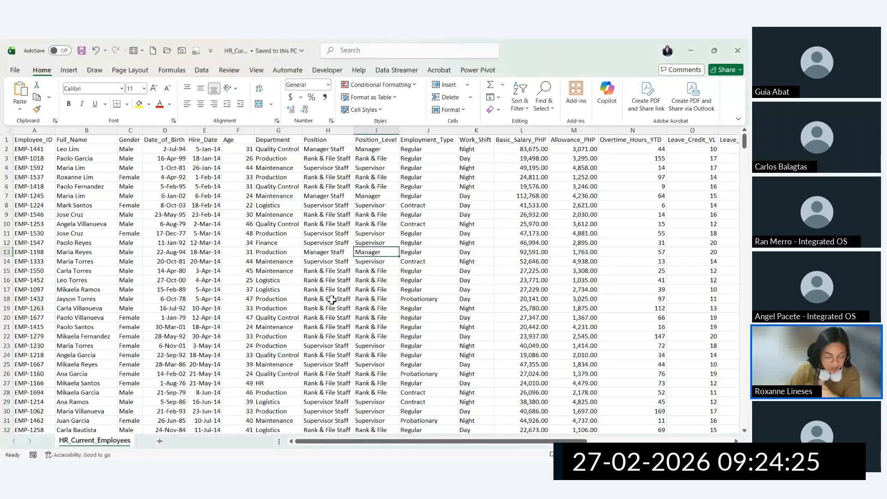
click(307, 233)
click(296, 197)
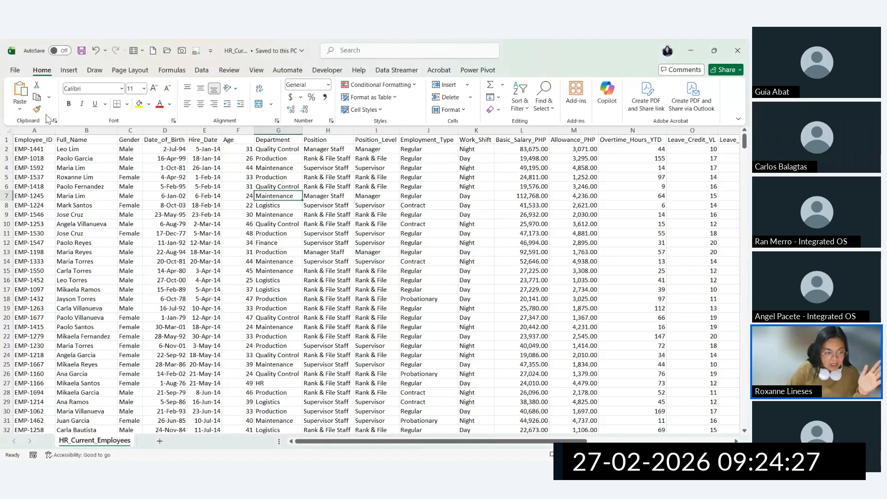
Step: Bring up the Create Table dialog for the employee data range A1:U701
click(71, 73)
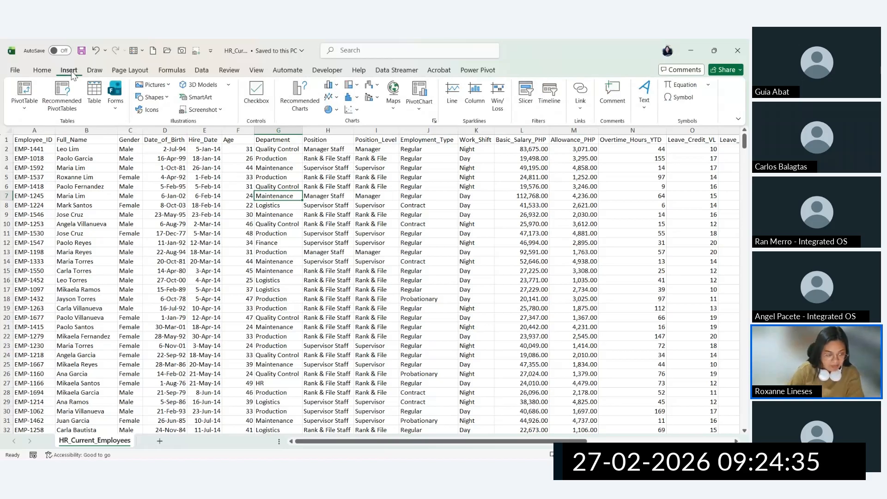
key(ctrl)
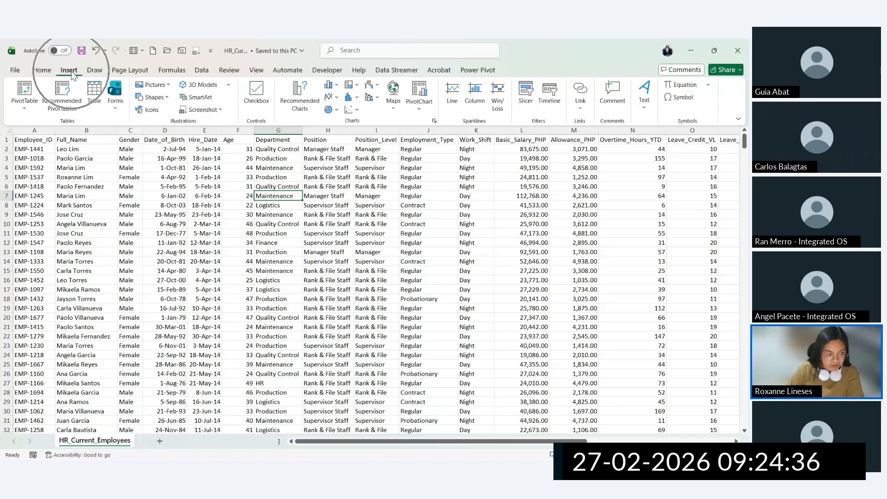
click(95, 105)
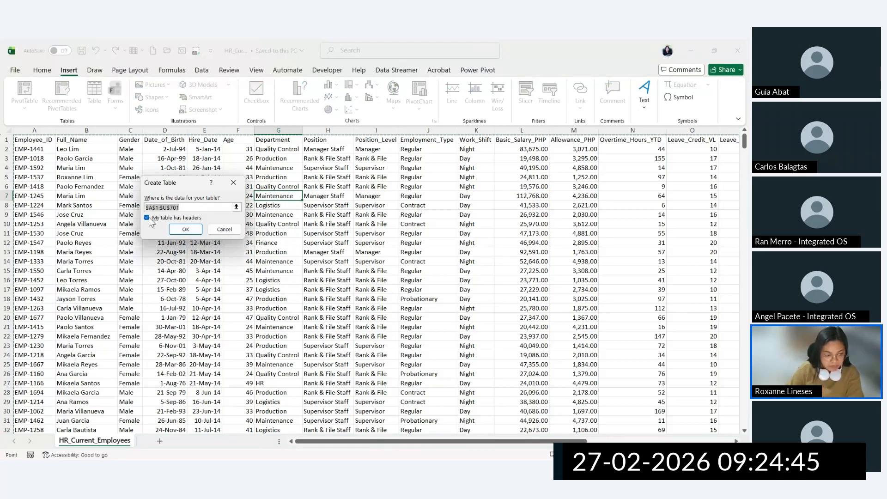
Step: Create Table1 from $A$1:$U$701 with headers included
click(187, 230)
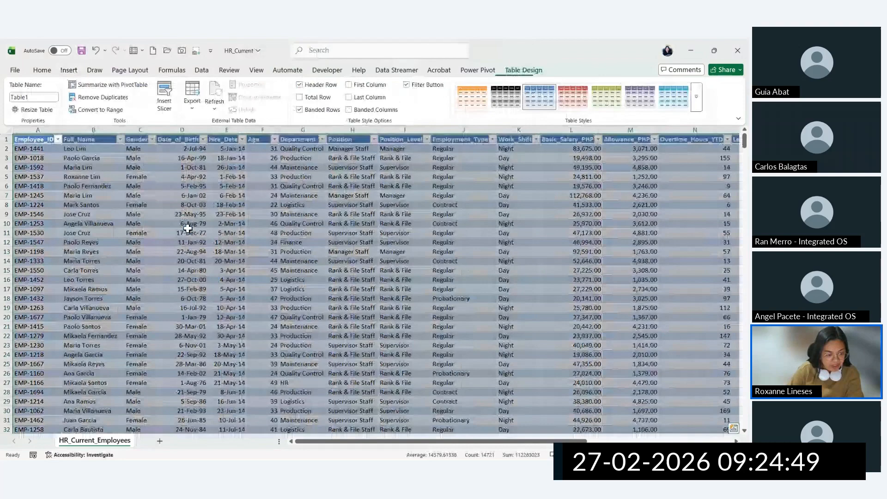
click(283, 234)
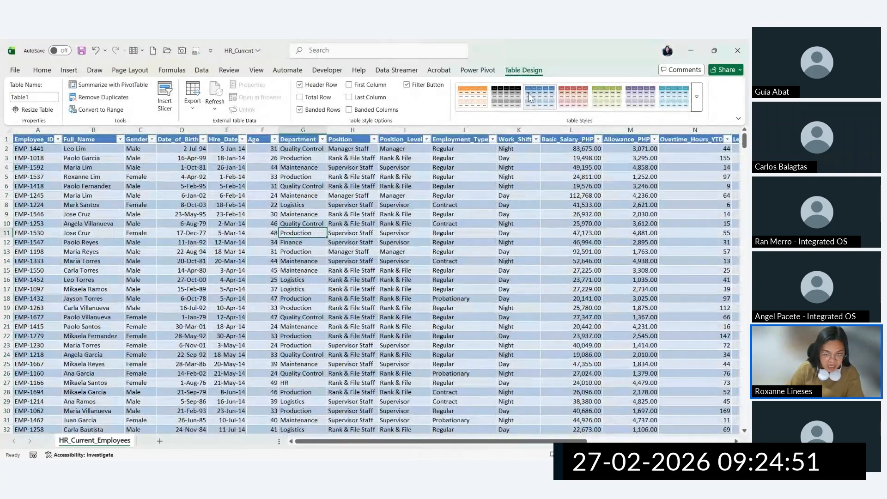
key(ctrl)
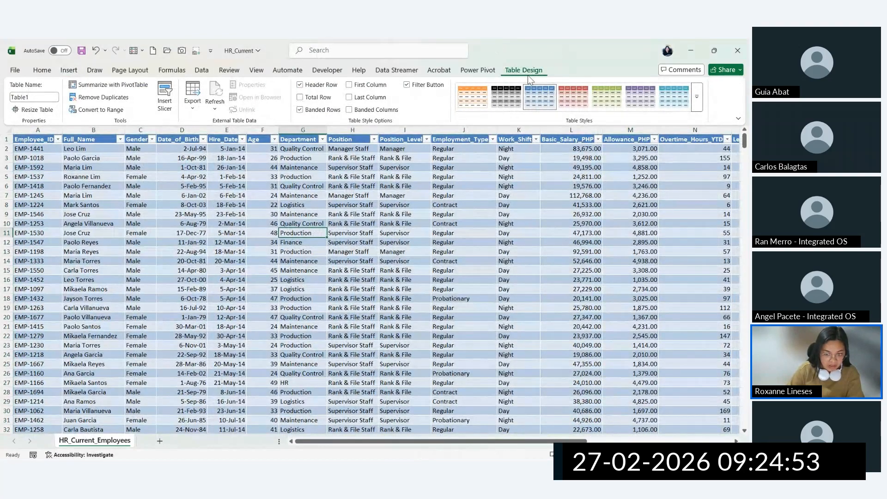
Step: Browse the table styles and leave banded rows turned off
click(697, 96)
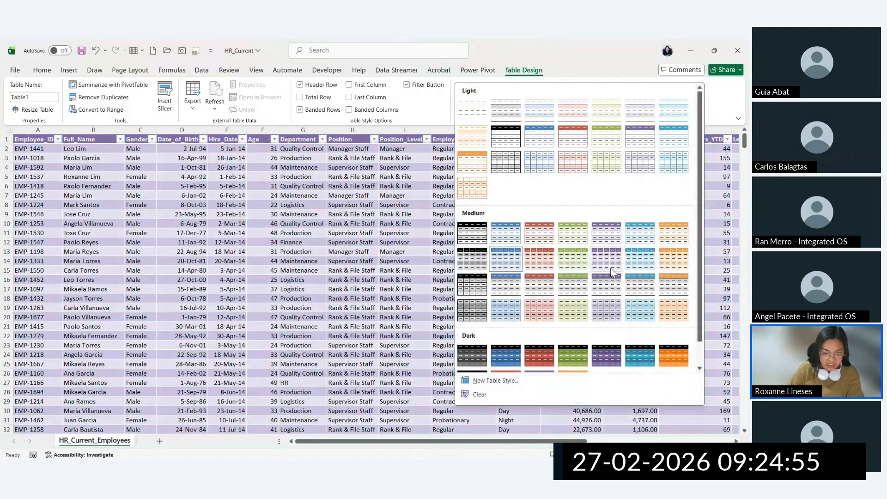
click(334, 114)
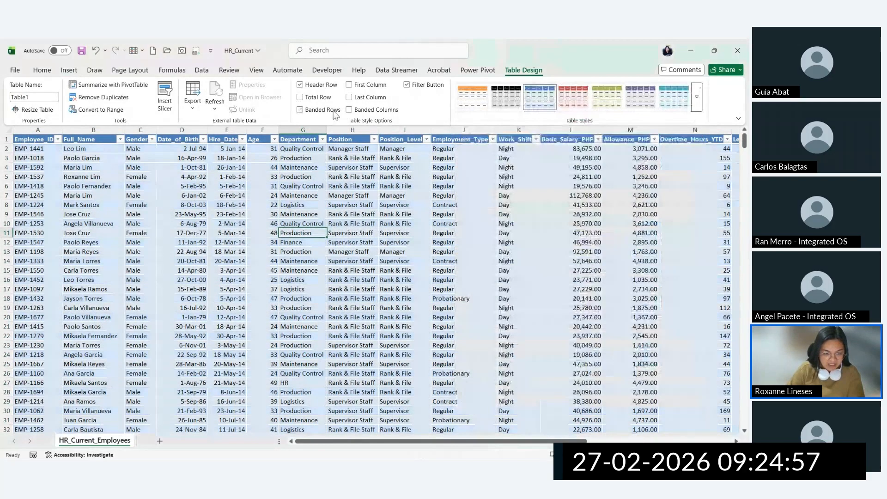
click(335, 111)
click(300, 109)
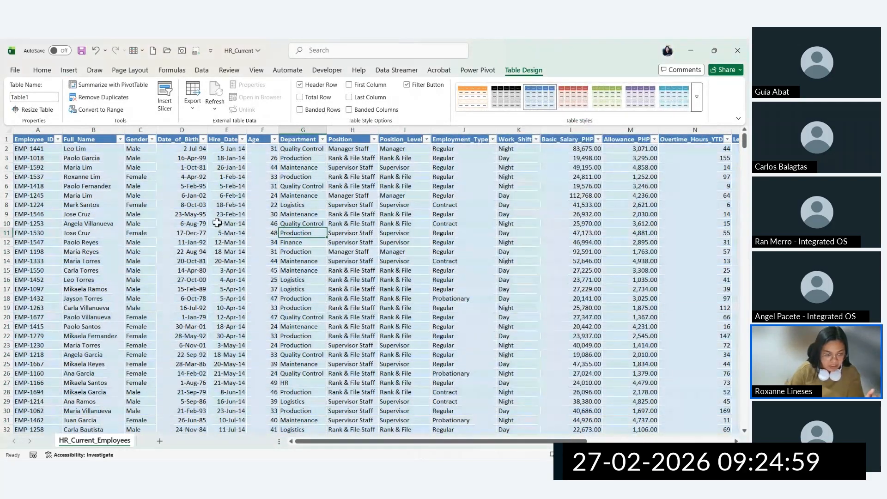
click(308, 224)
click(199, 224)
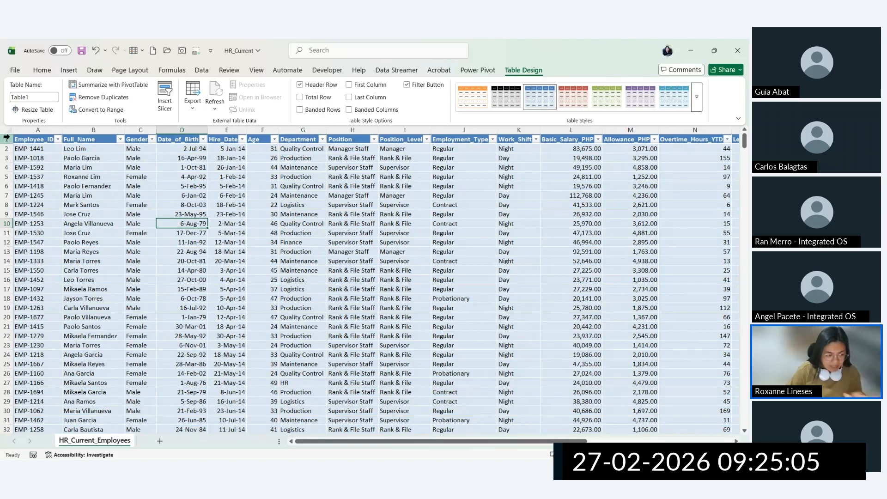
Step: Insert eight blank rows above the employee table, moving headers to row 9
drag(6, 138, 6, 203)
right_click(6, 201)
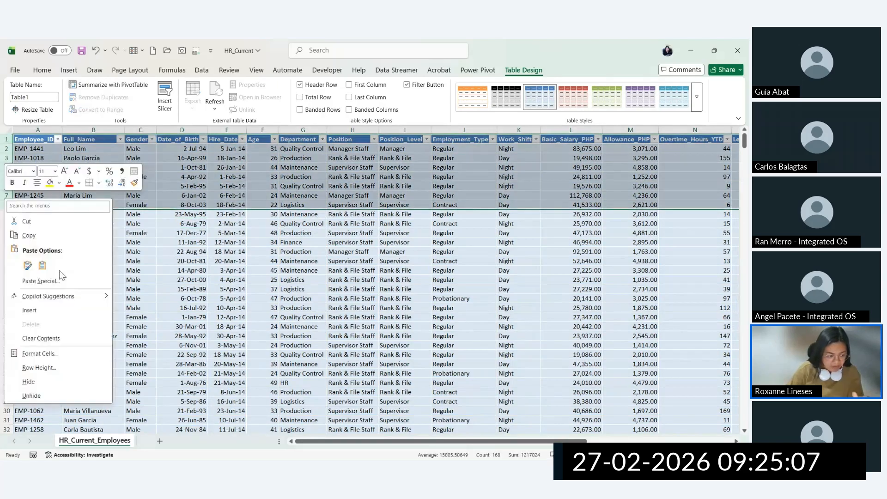
click(72, 310)
Step: Hide the worksheet gridlines and turn on Focus Cell highlighting
click(226, 252)
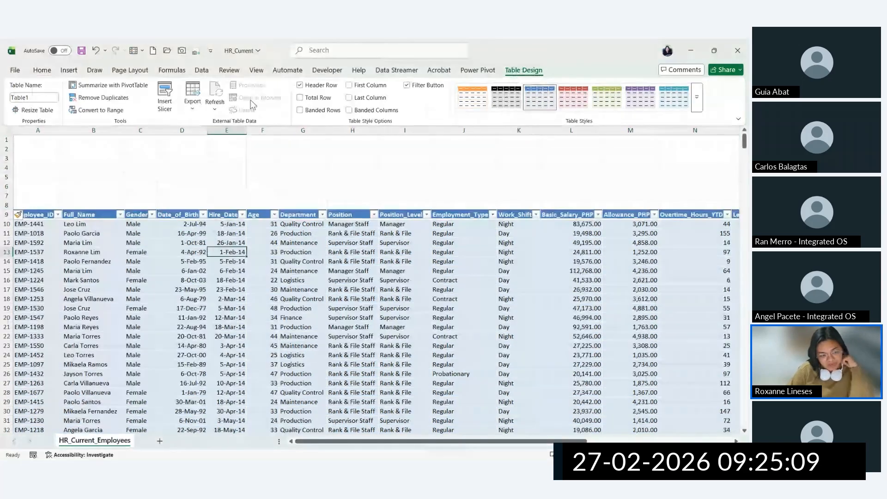
click(256, 70)
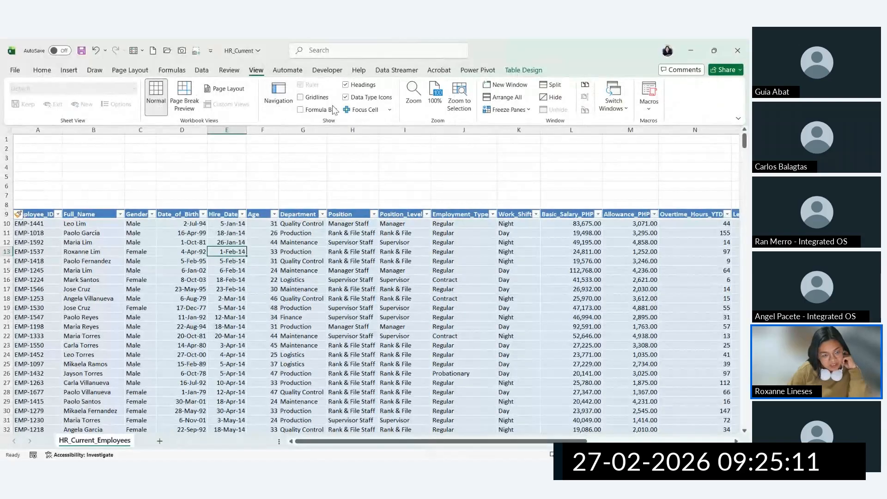
click(301, 97)
click(361, 110)
click(184, 159)
click(289, 261)
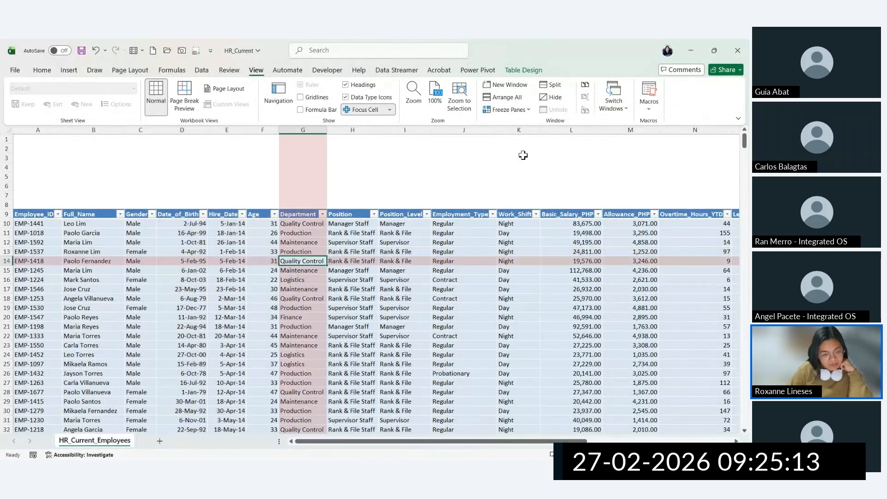
click(530, 72)
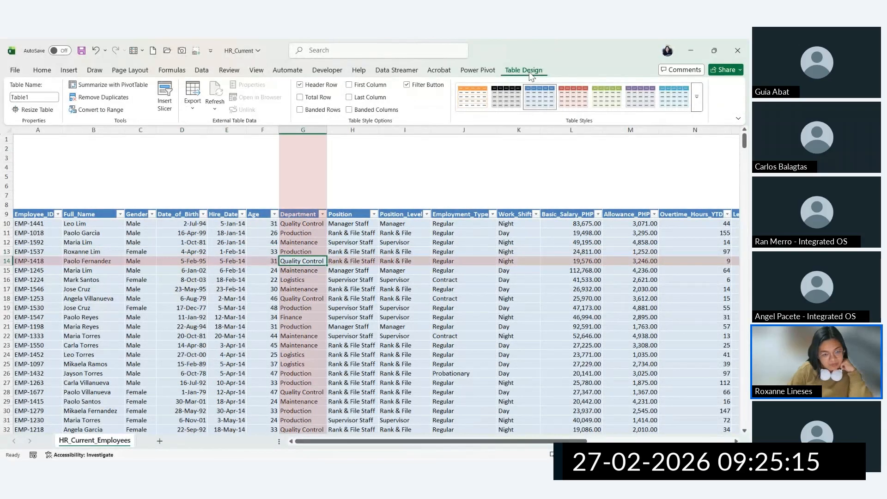
Step: Insert Department and Location slicers for Table1
click(164, 98)
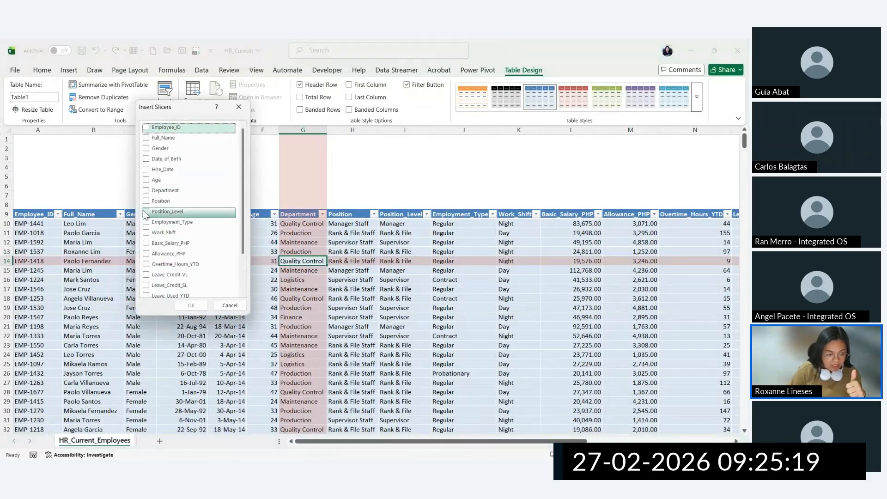
click(147, 191)
scroll(148, 202, down, 2)
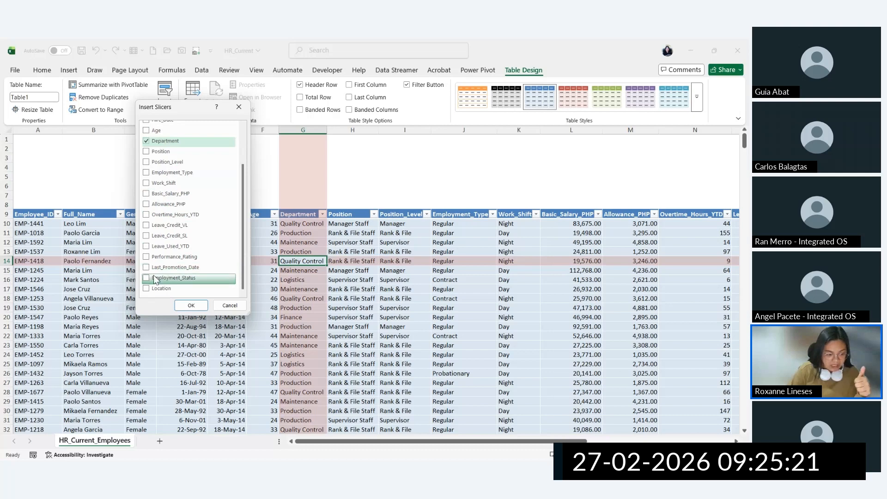
click(147, 288)
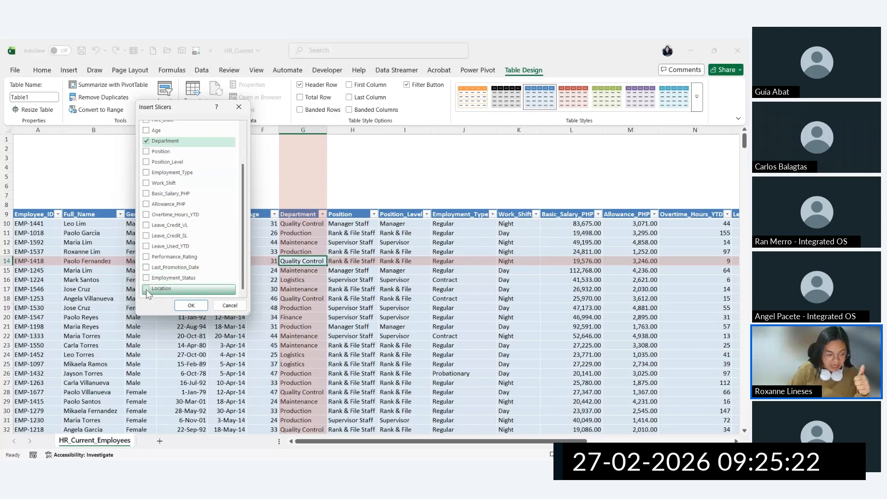
click(190, 307)
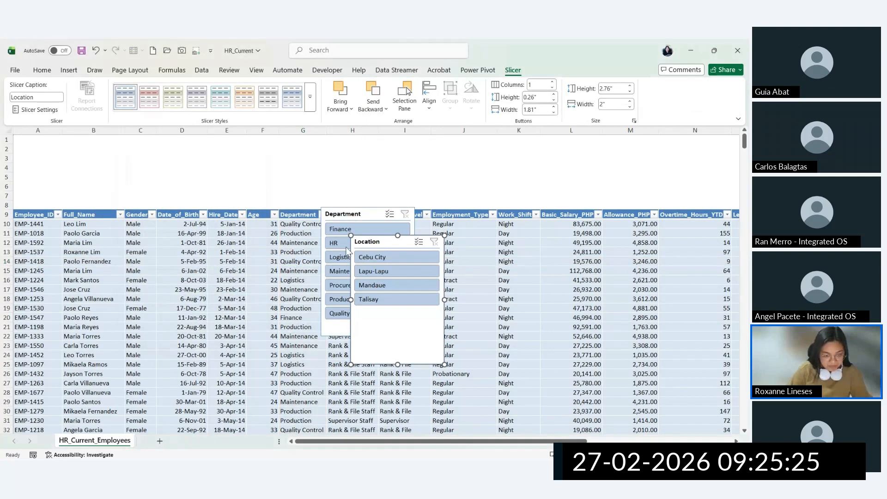
Step: Set both slicers' height to 1.5 inches
click(353, 214)
ctrl+click(439, 241)
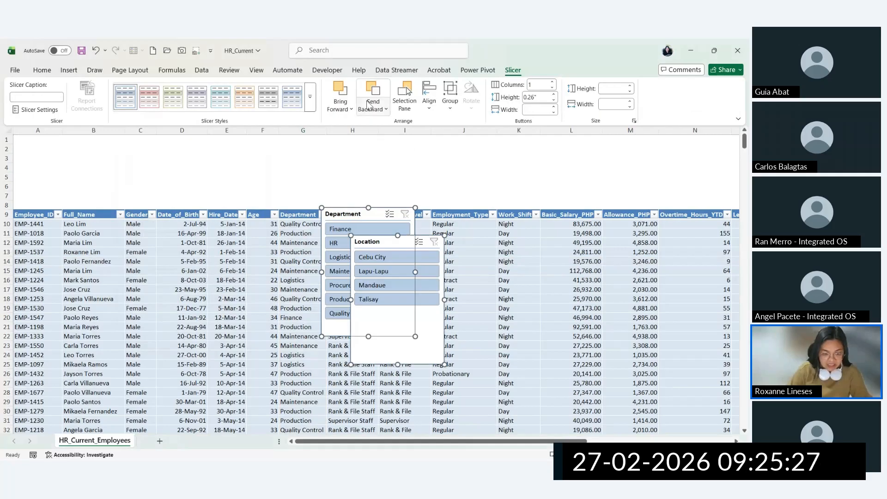
click(538, 86)
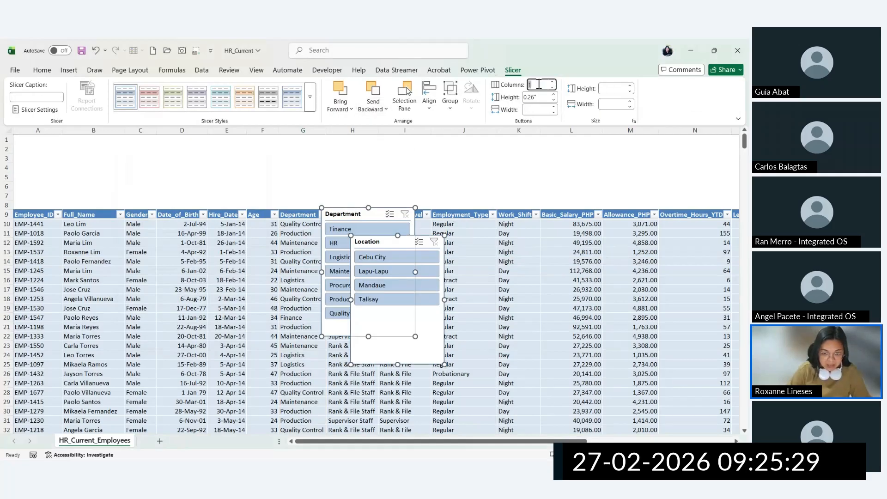
click(601, 88)
text(1.5)
key(Return)
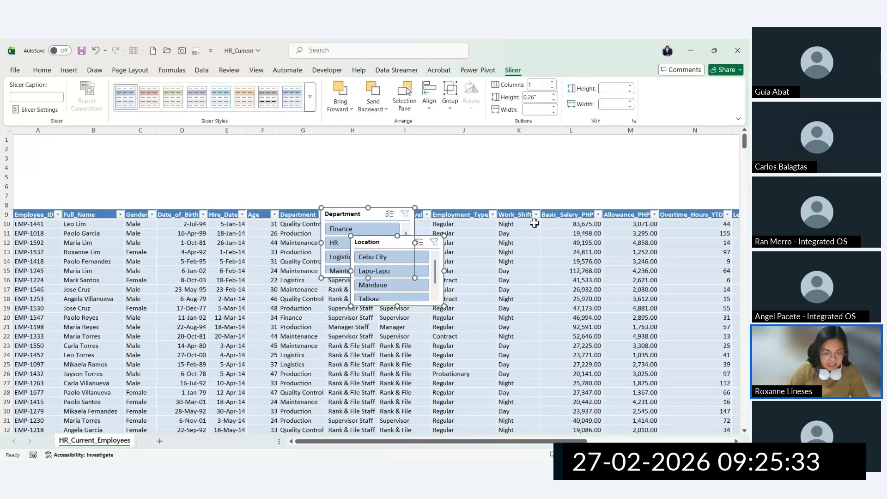
click(525, 317)
Step: Move the Department slicer top-left, widen it to about 3", with two columns of shorter buttons
drag(360, 215, 53, 143)
drag(107, 181, 159, 181)
click(552, 82)
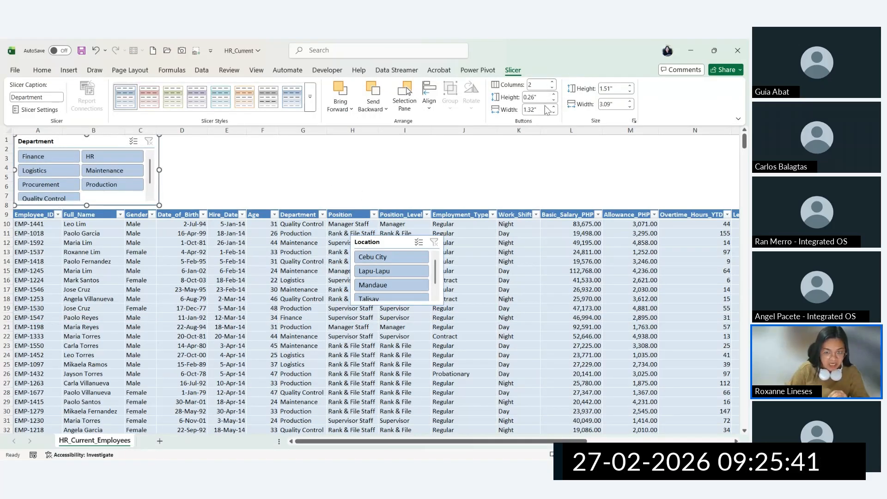
click(553, 100)
click(256, 210)
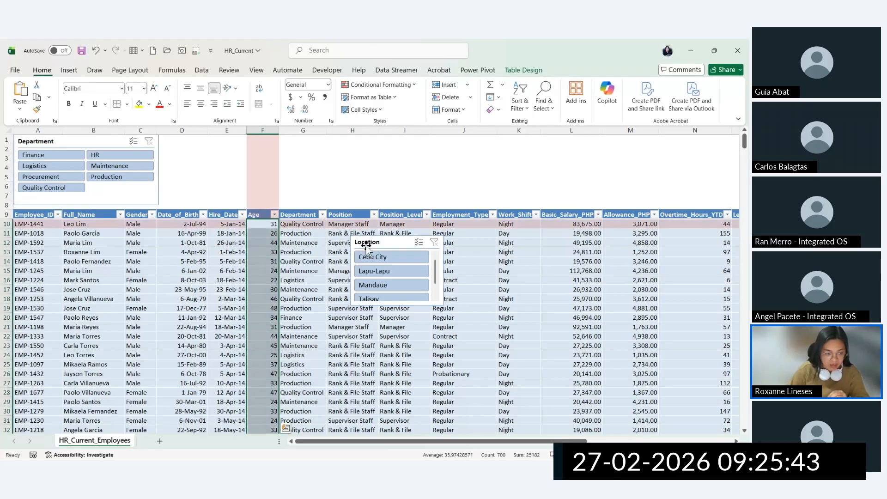
Step: Place the Location slicer beside Department, widen it and shorten its buttons
drag(366, 247, 183, 142)
drag(254, 170, 307, 170)
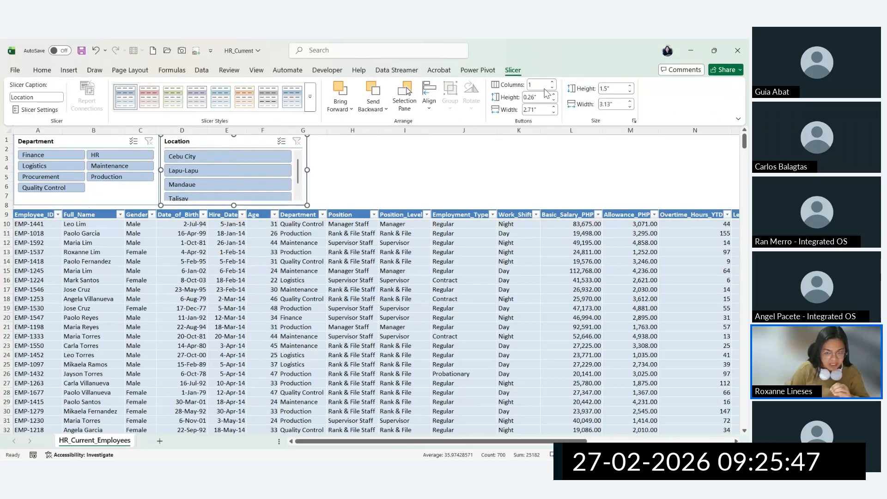
click(554, 99)
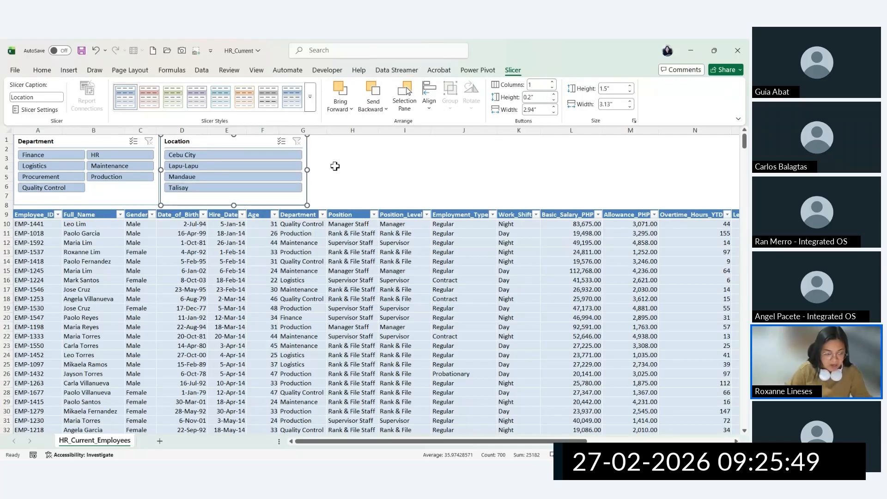
Step: Apply a dark blue slicer style to both slicers
key(ctrl+a)
click(310, 97)
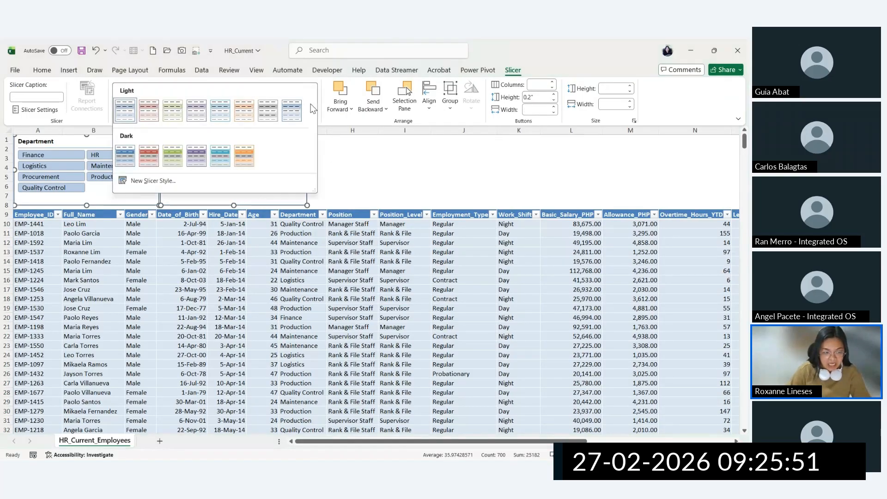
click(126, 157)
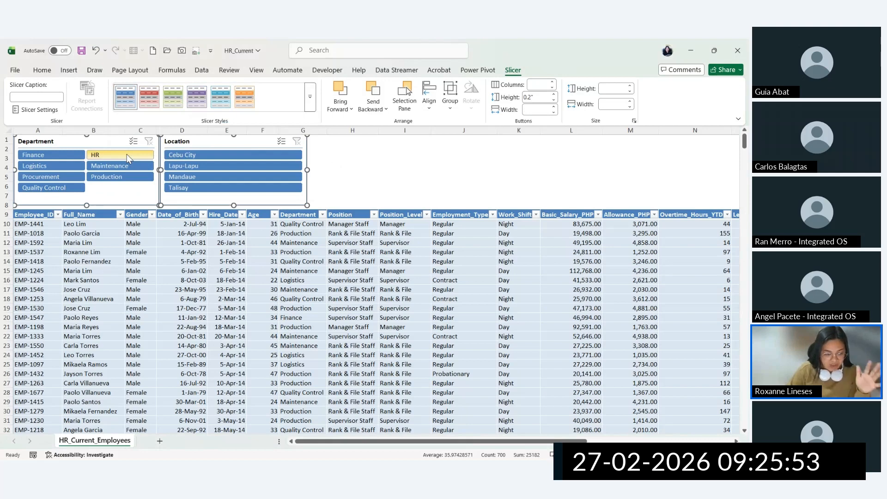
click(262, 271)
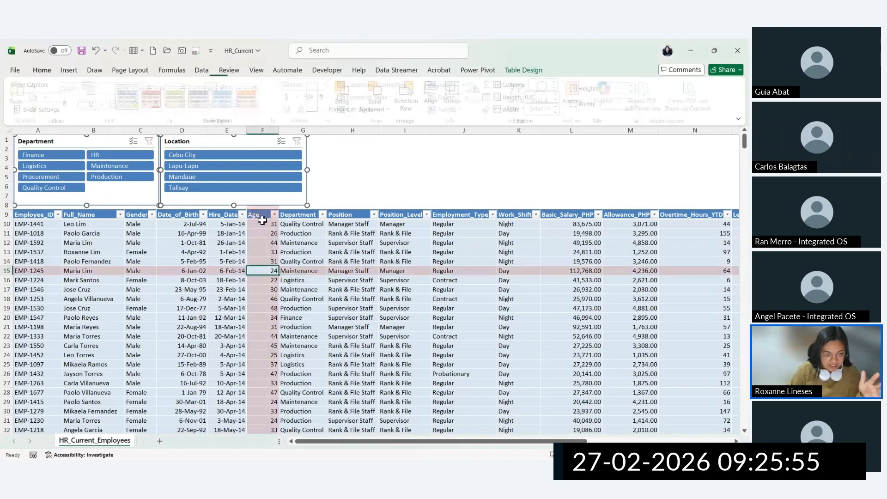
click(267, 184)
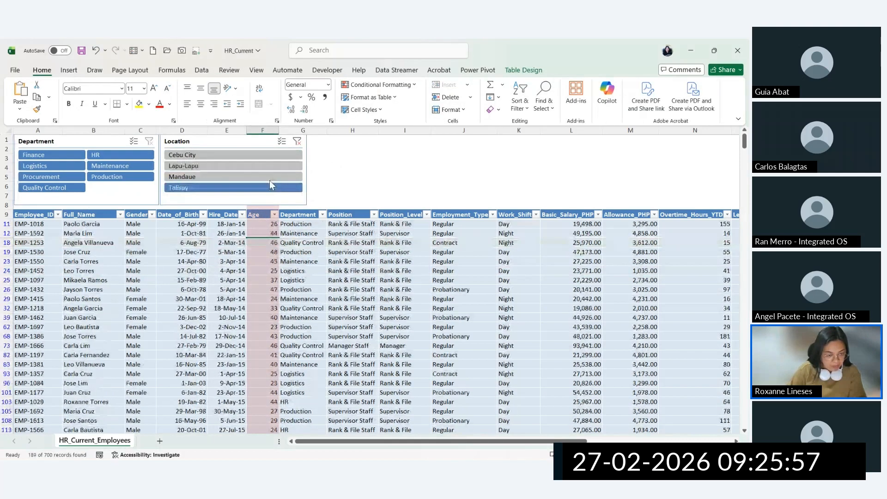
click(264, 185)
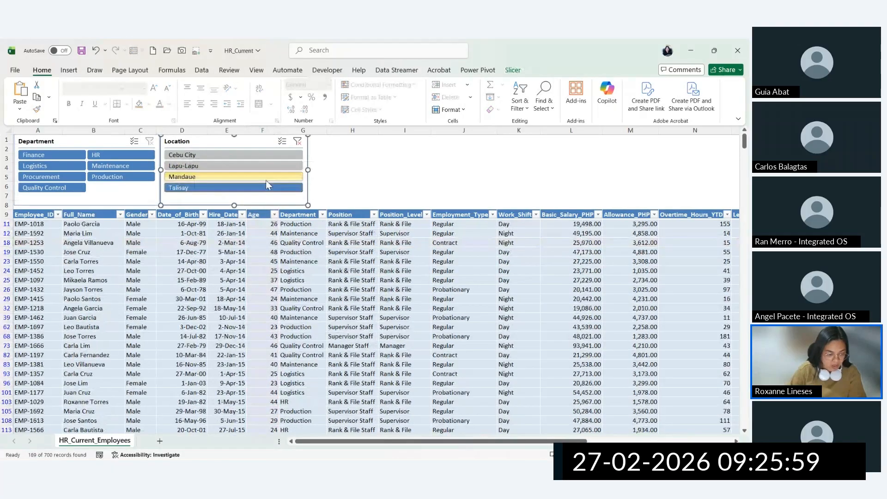
click(298, 142)
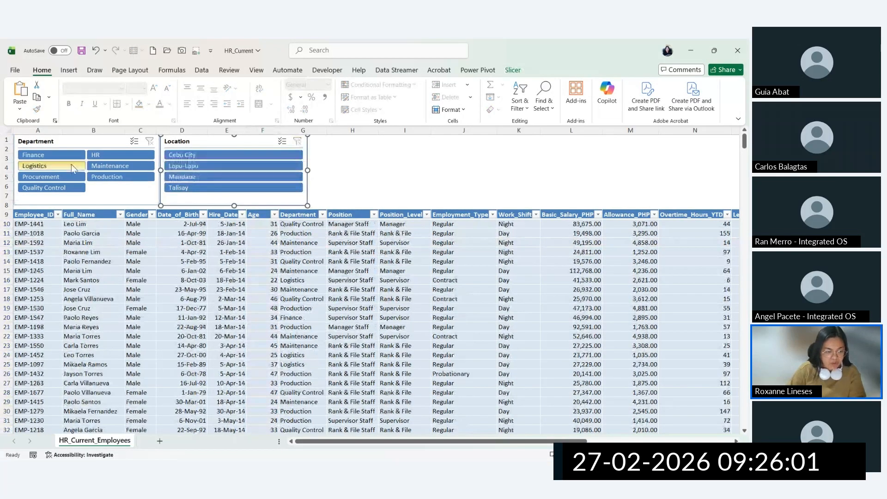
click(65, 157)
click(69, 167)
click(70, 177)
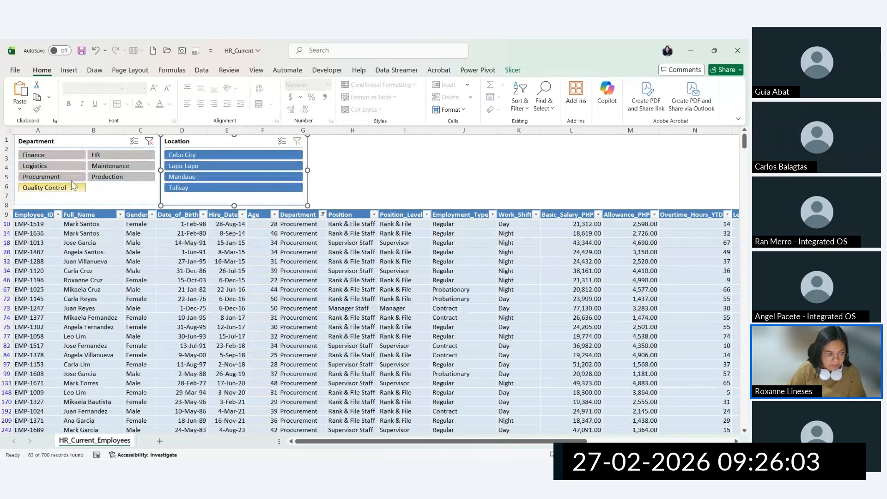
click(71, 166)
click(72, 156)
click(110, 165)
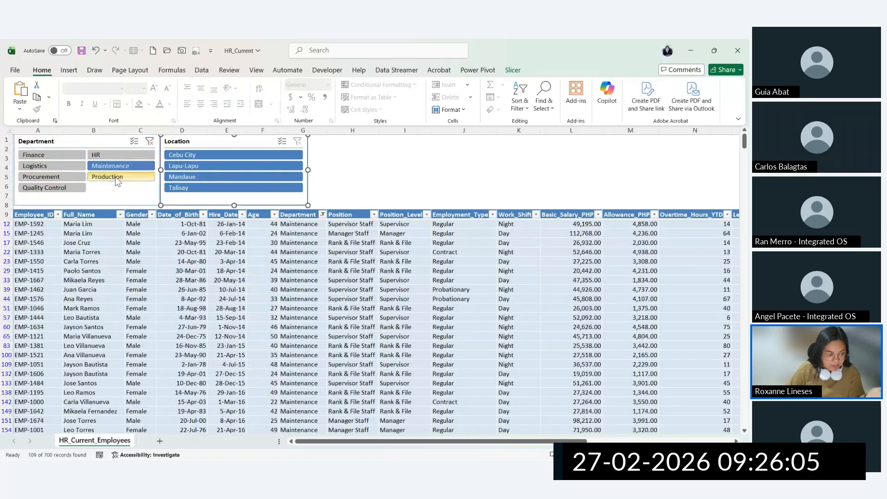
click(107, 177)
click(65, 164)
click(149, 143)
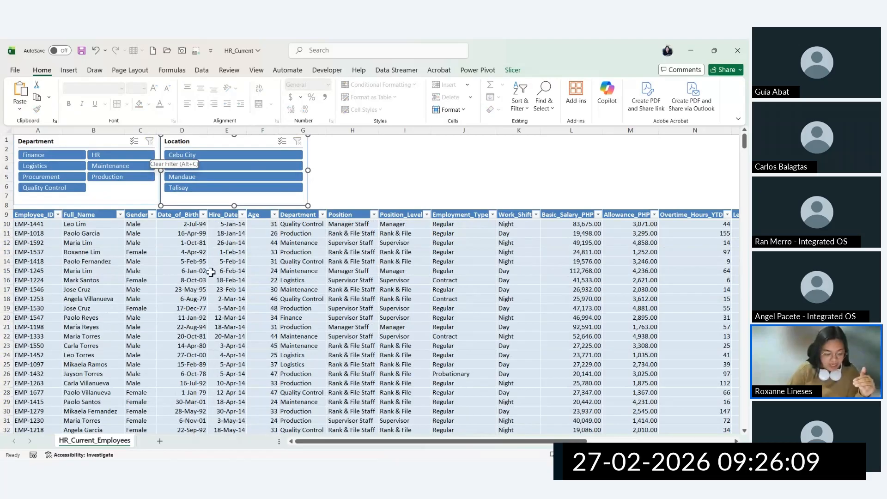
click(239, 279)
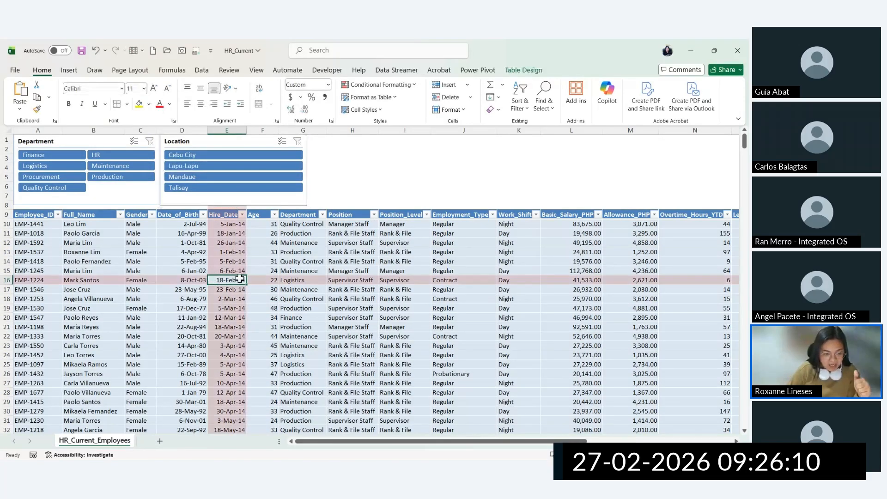
Step: Narrow the Location slicer by dragging its right edge left
click(271, 200)
drag(308, 171, 242, 171)
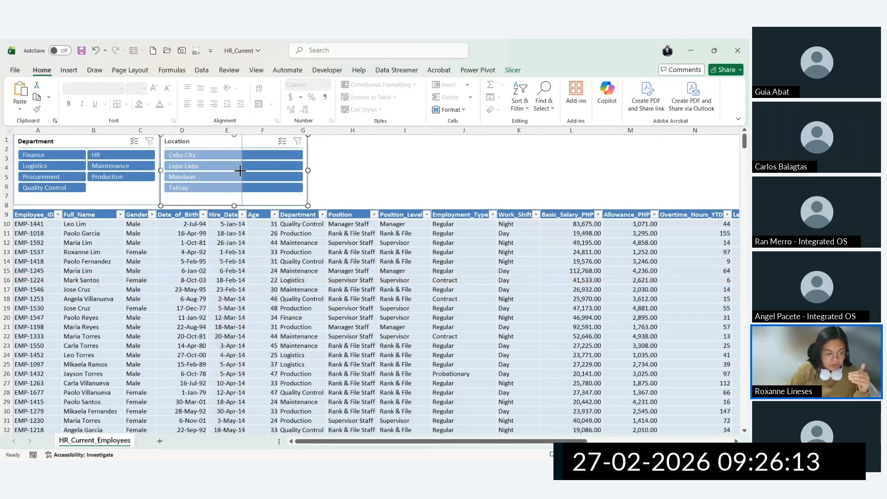
click(265, 297)
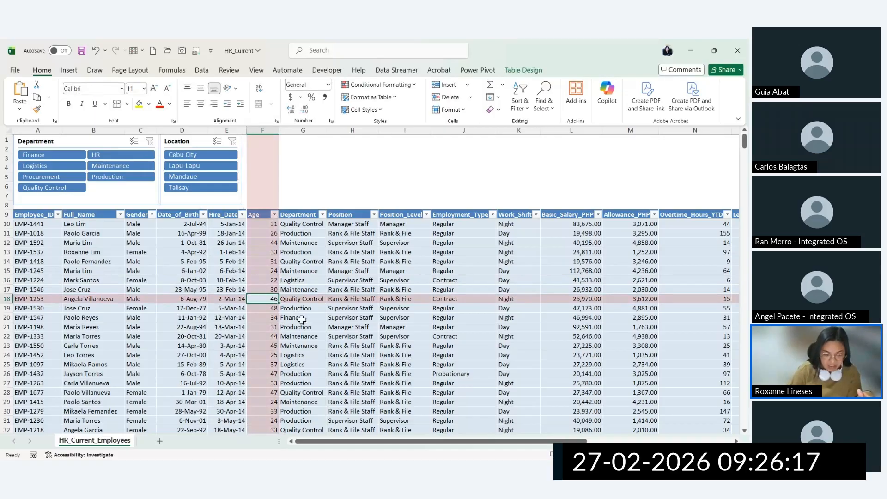
Step: Nudge both slicers slightly down, then check birth dates in column D
click(135, 198)
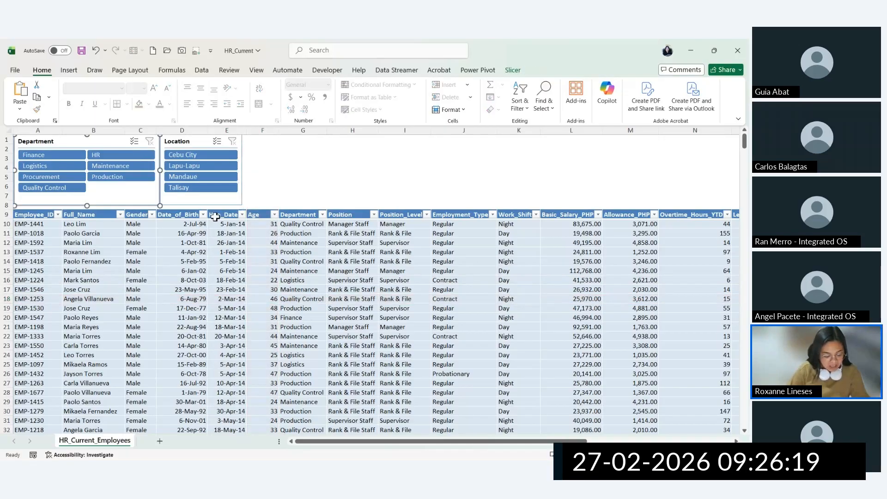
ctrl+click(217, 202)
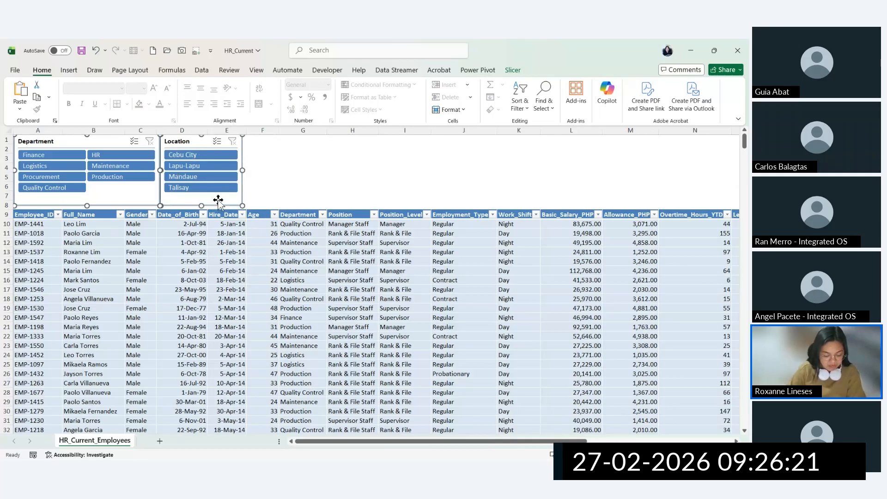
drag(217, 199, 218, 202)
click(231, 234)
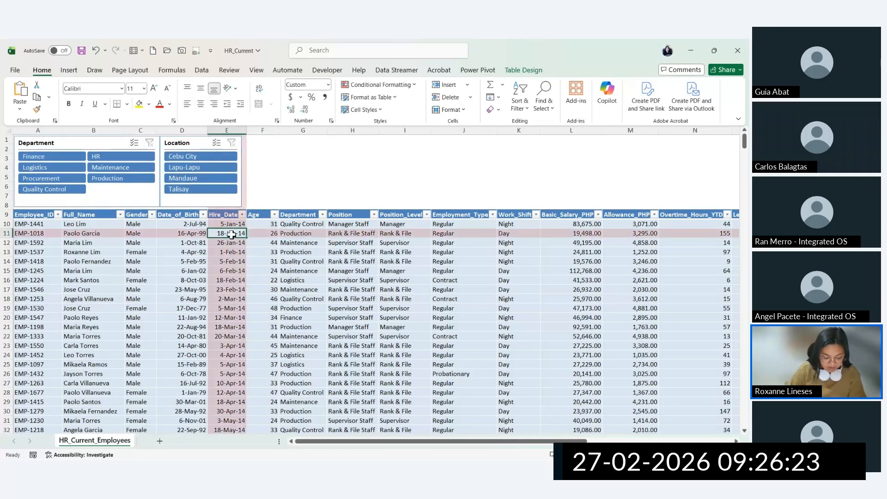
click(178, 326)
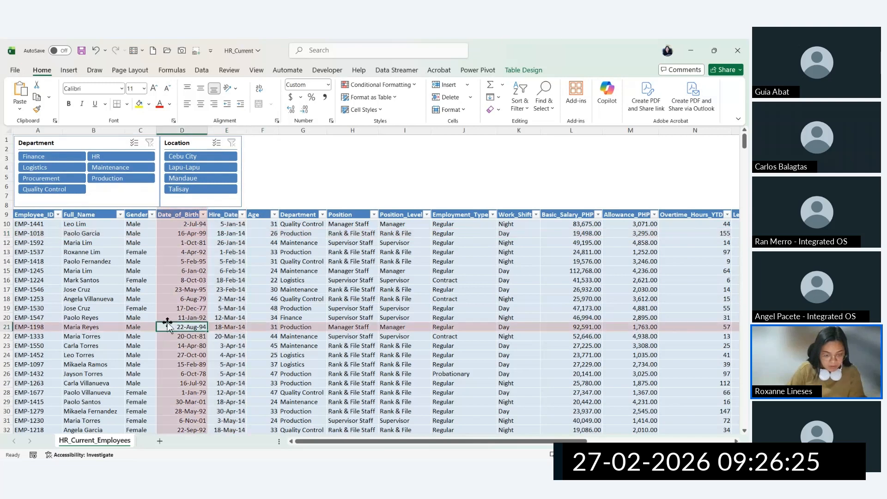
click(205, 280)
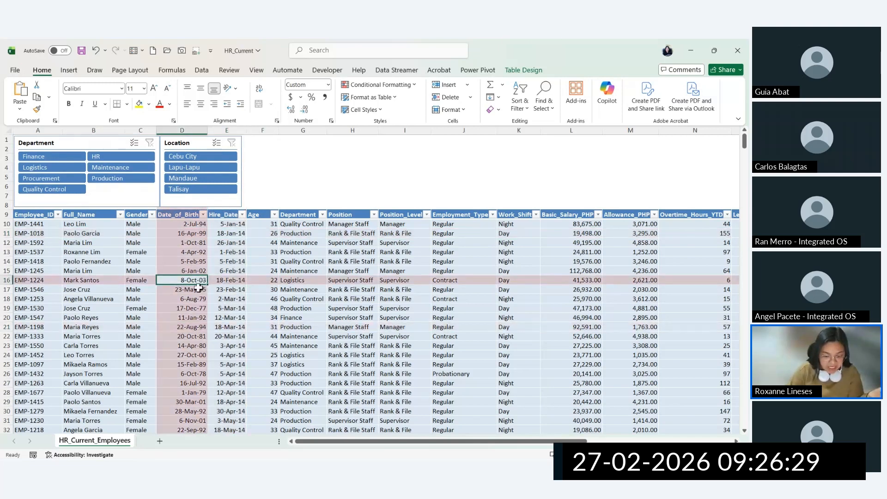
Step: Select the overtime and leave credit/used columns to check their totals
drag(503, 442, 479, 442)
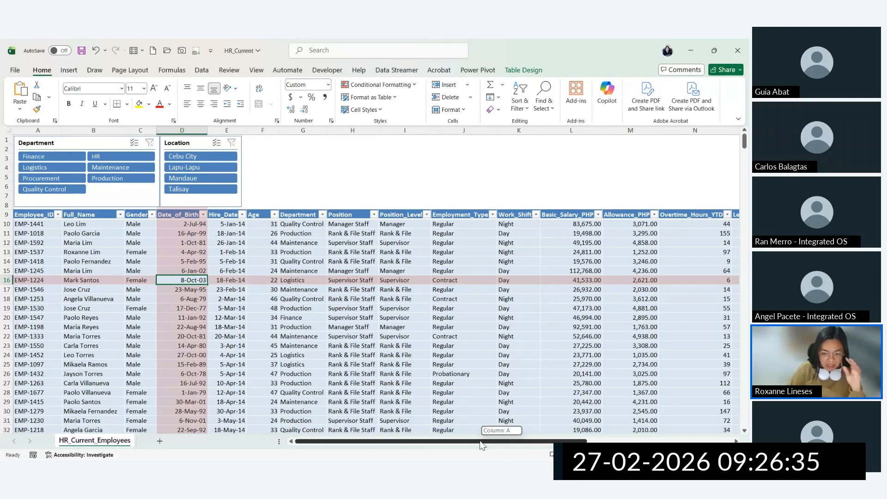
drag(481, 445, 589, 429)
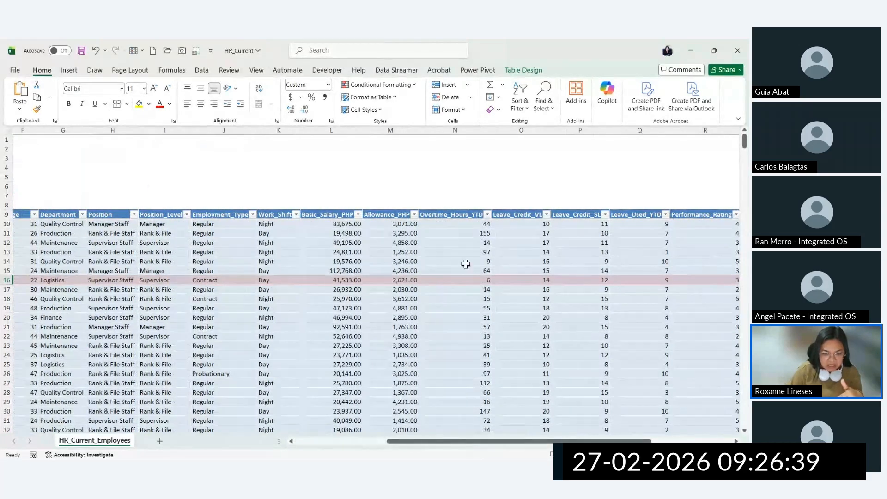
drag(467, 197, 478, 382)
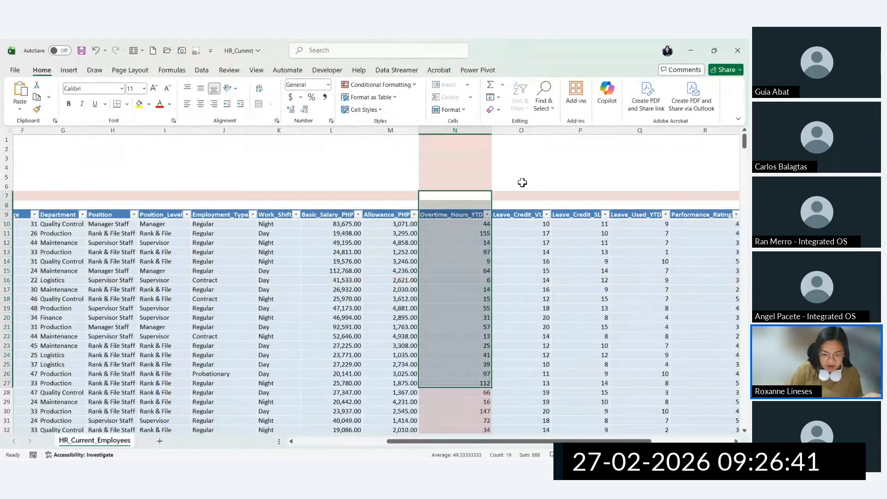
drag(522, 185, 632, 391)
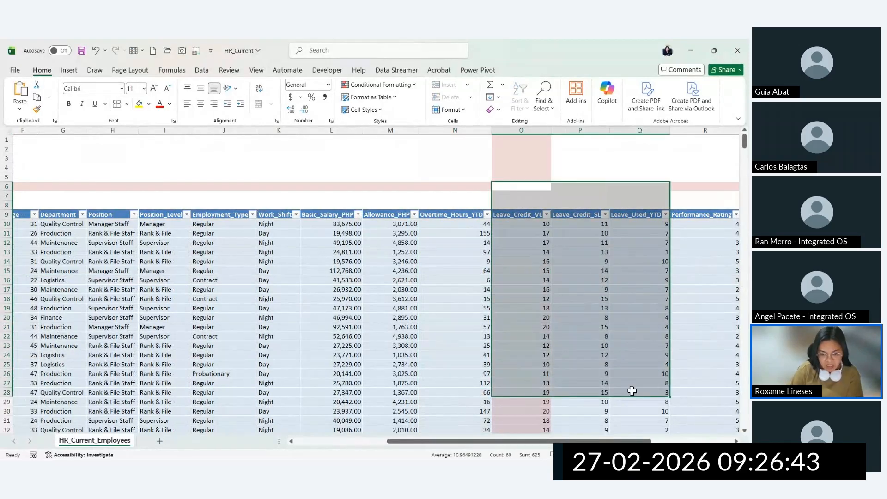
click(517, 269)
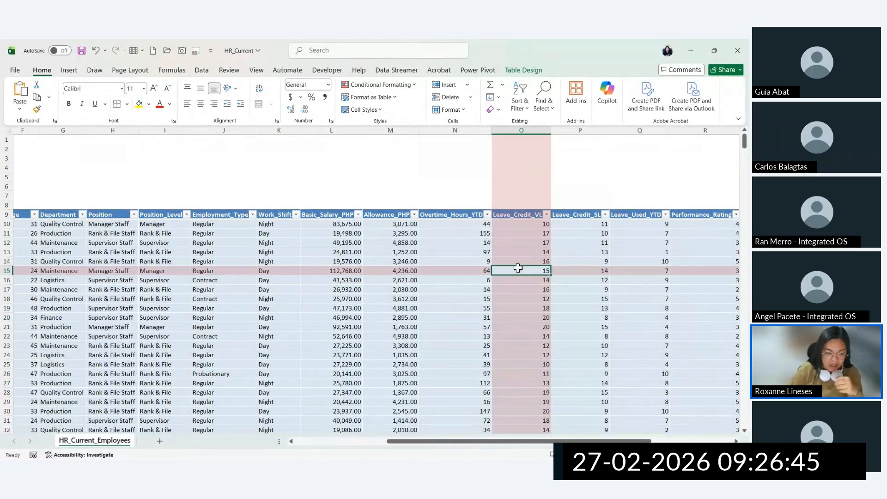
key(Home)
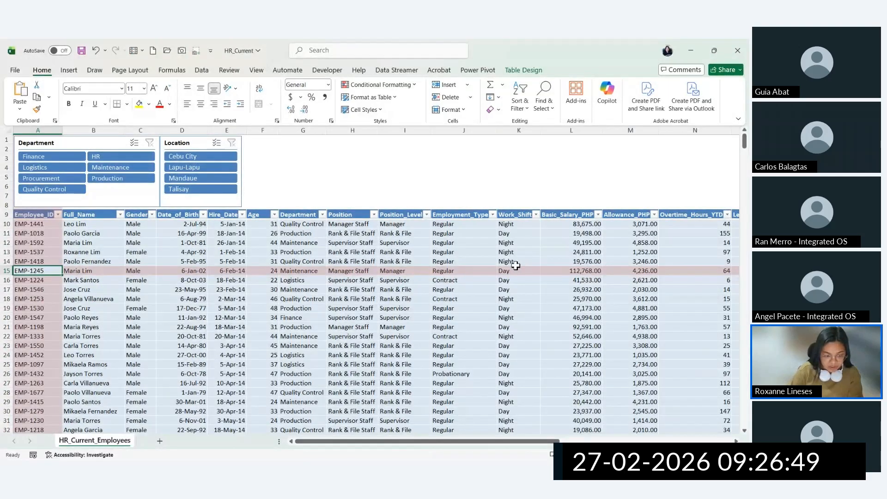
Step: Click through several Department entries, including Production
click(305, 270)
click(303, 241)
click(303, 225)
click(301, 232)
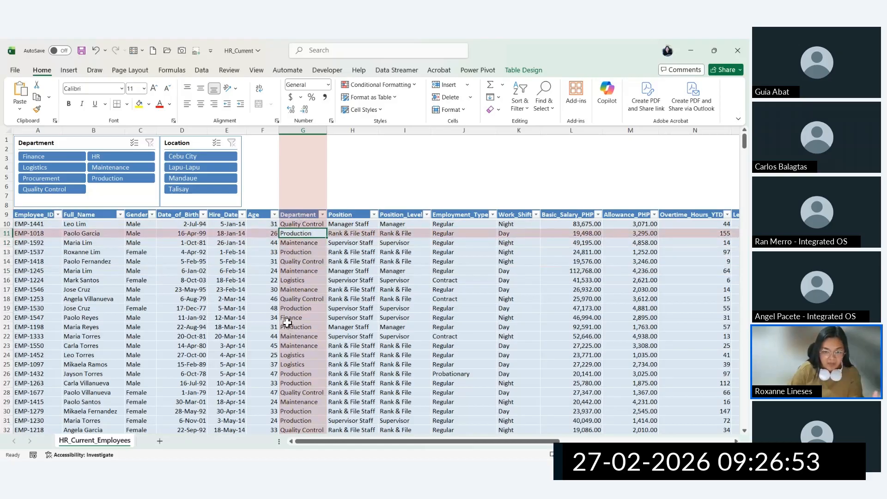
Step: Summarize the employee table with a PivotTable on a new worksheet
click(521, 70)
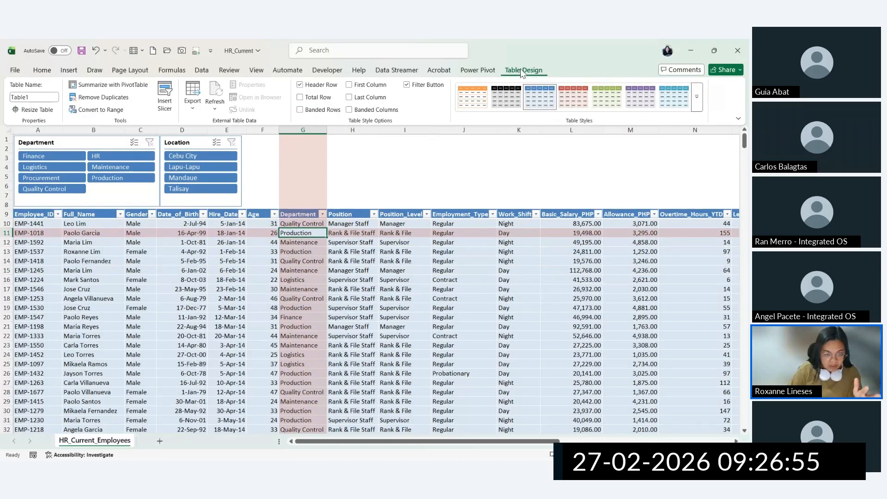
click(107, 86)
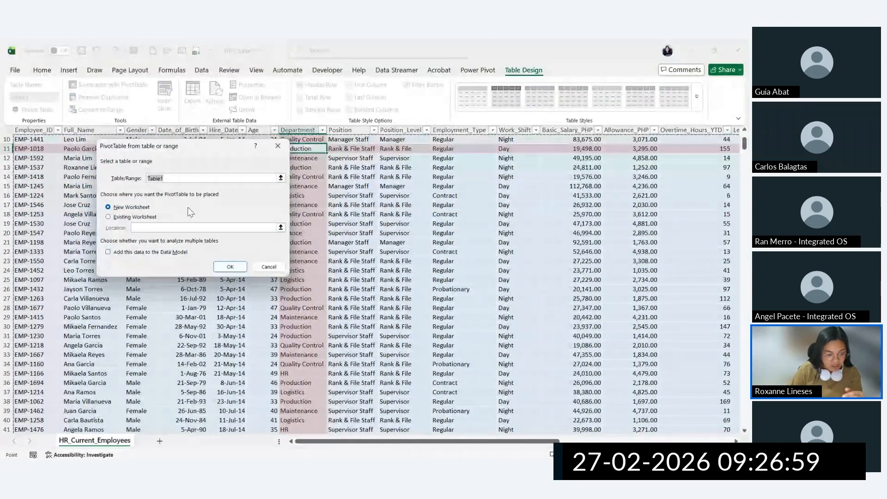
click(229, 267)
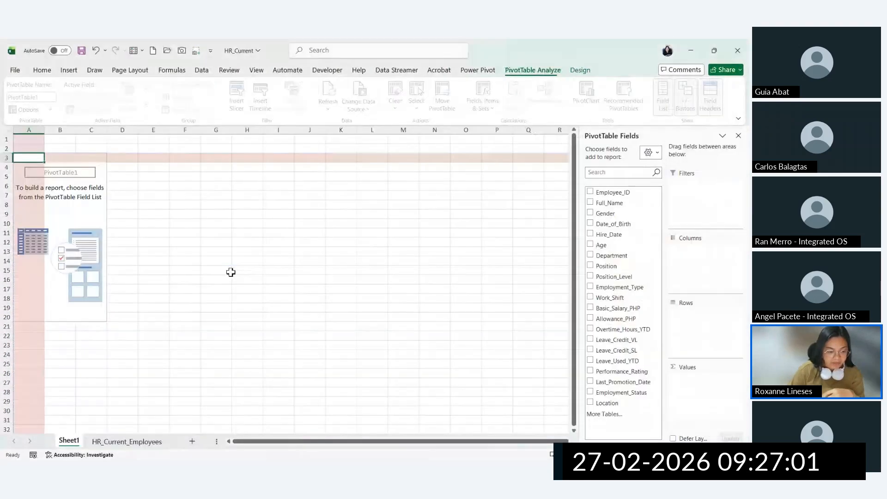
Step: Rename the new sheet REPORT and hide its gridlines
double_click(72, 441)
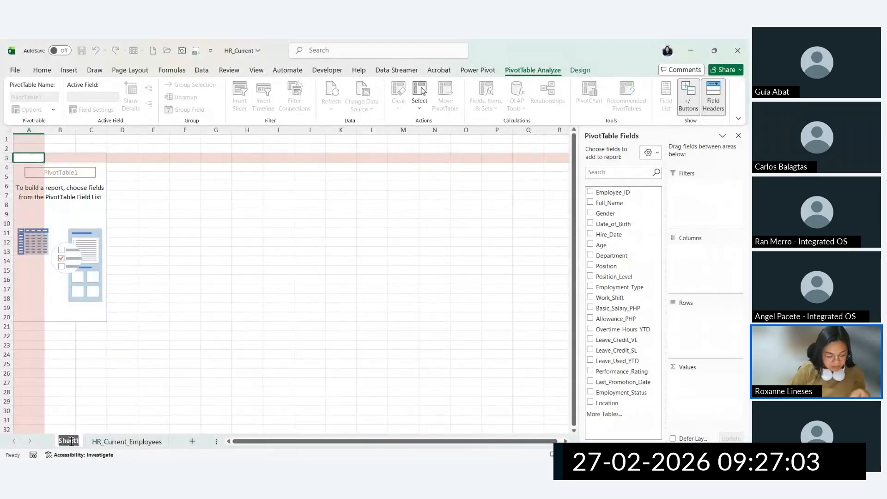
text(REPORT)
key(Return)
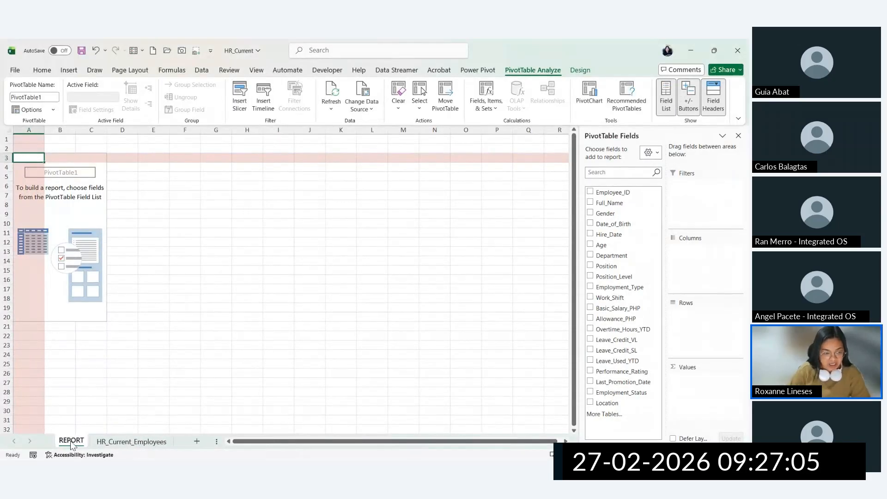
click(256, 69)
click(315, 98)
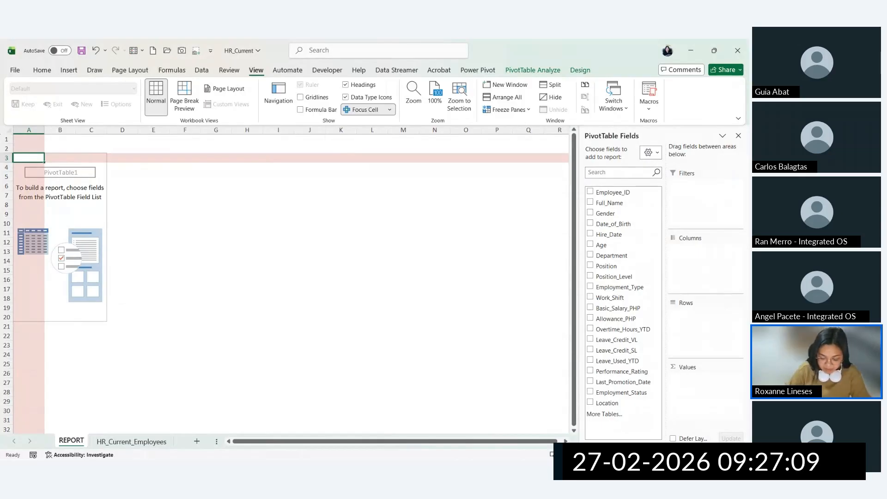
Step: Return to the workbook and select a cell in the empty PivotTable
key(alt+Tab)
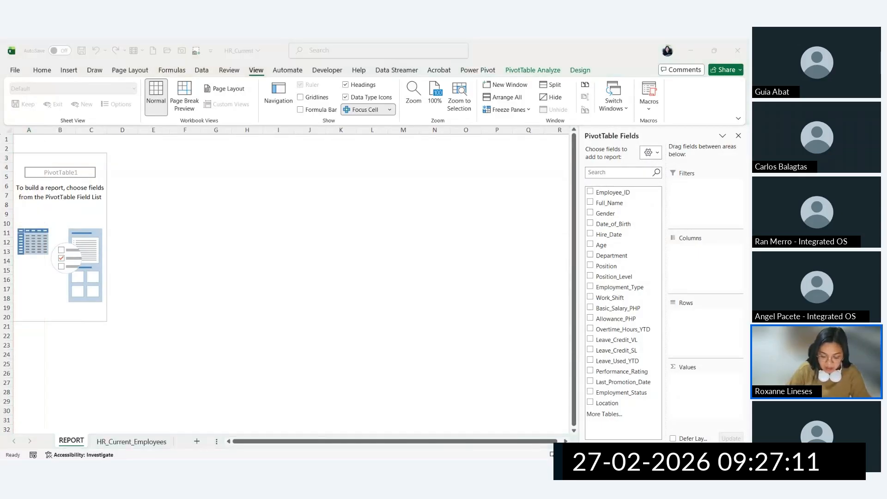
click(29, 157)
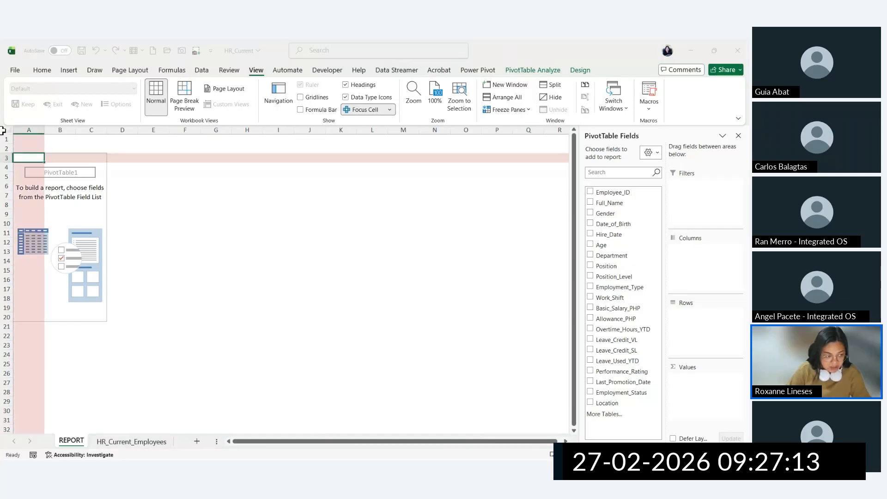
click(49, 195)
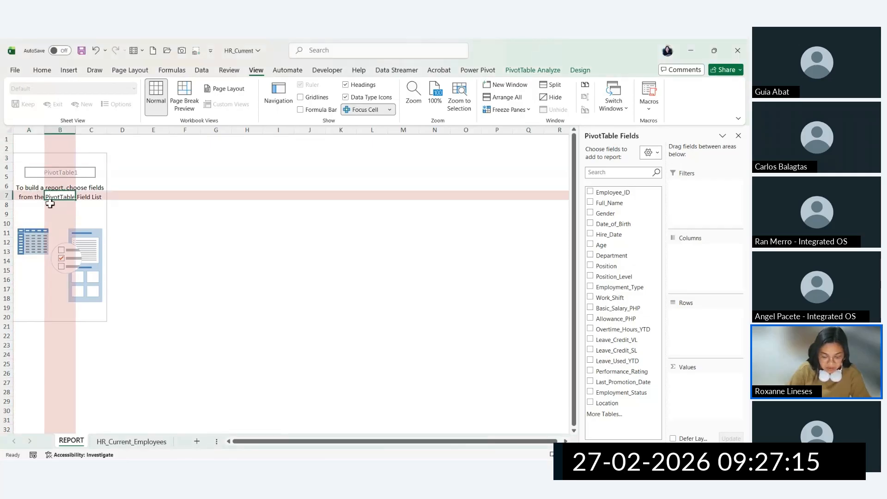
click(50, 204)
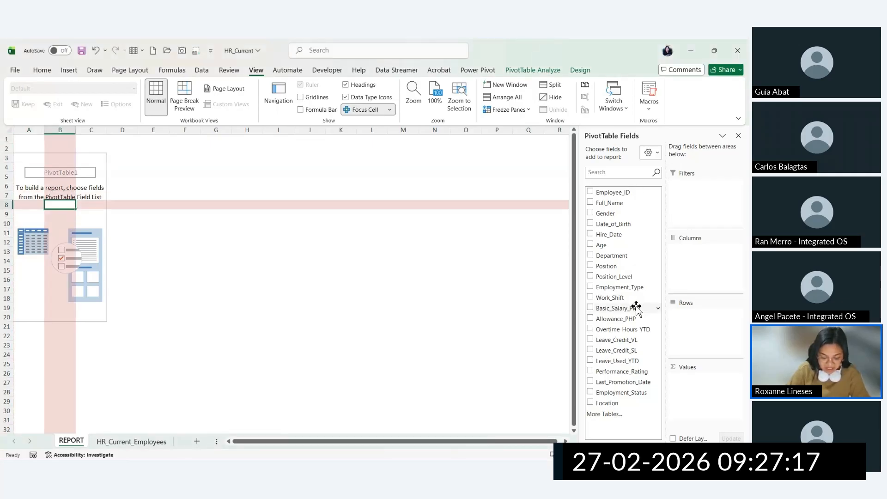
Step: Put Department in Columns and Values, add Basic_Salary_PHP, and move Σ Values to Rows
drag(615, 255, 706, 261)
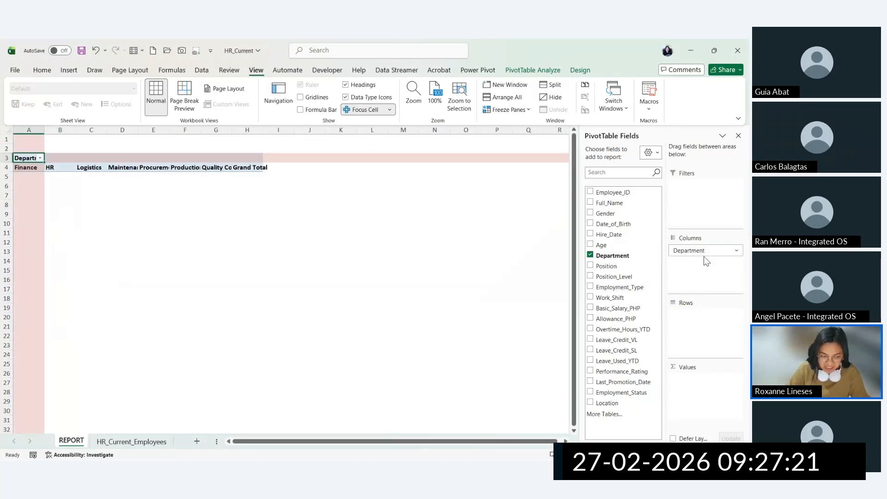
key(ctrl)
key(ctrl)
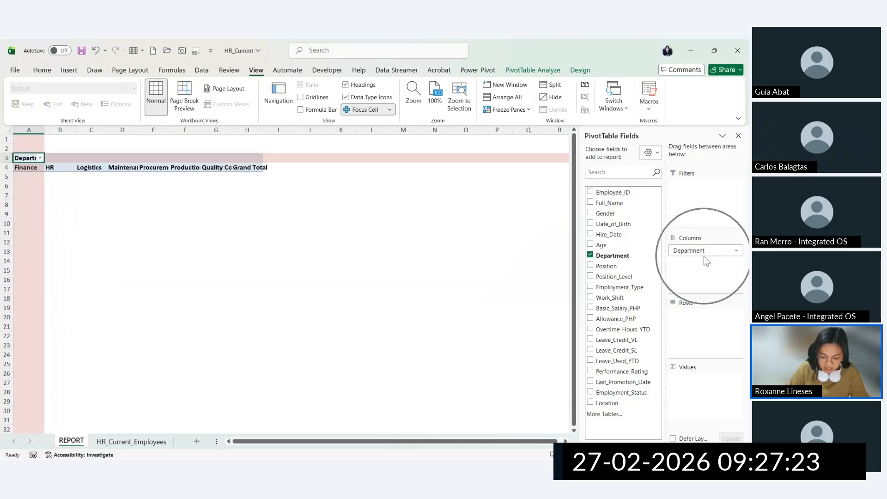
key(ctrl)
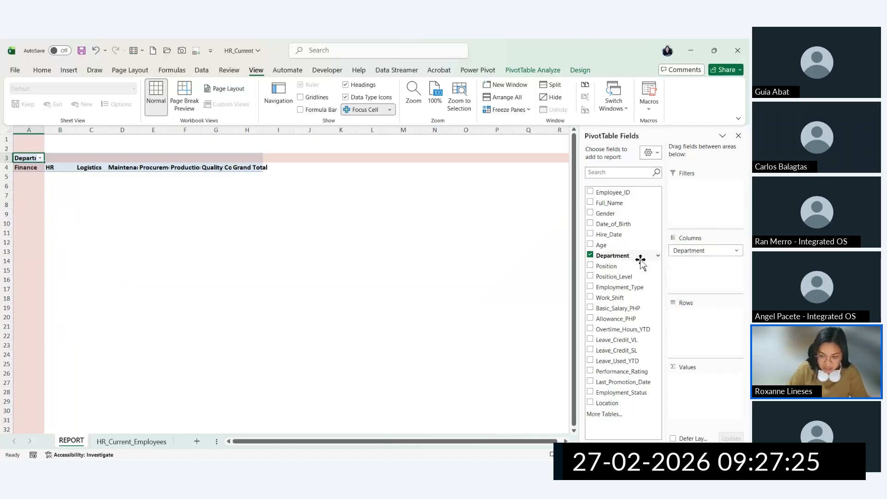
drag(622, 256, 699, 388)
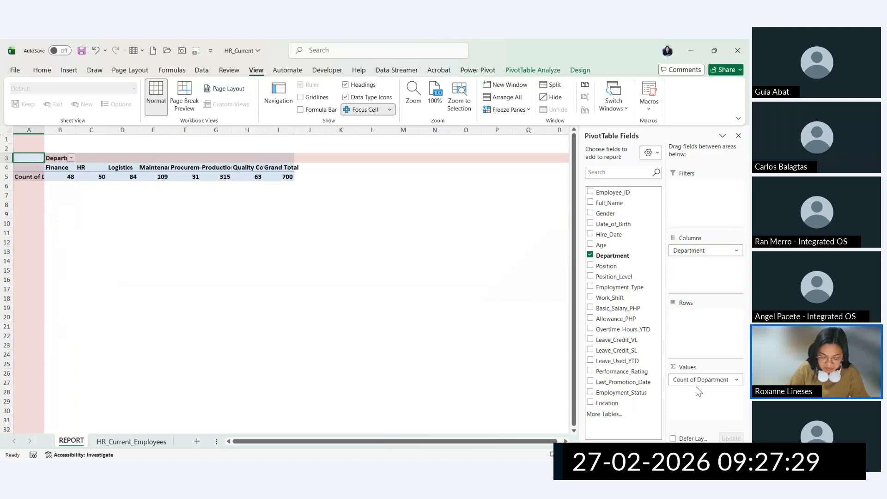
click(590, 308)
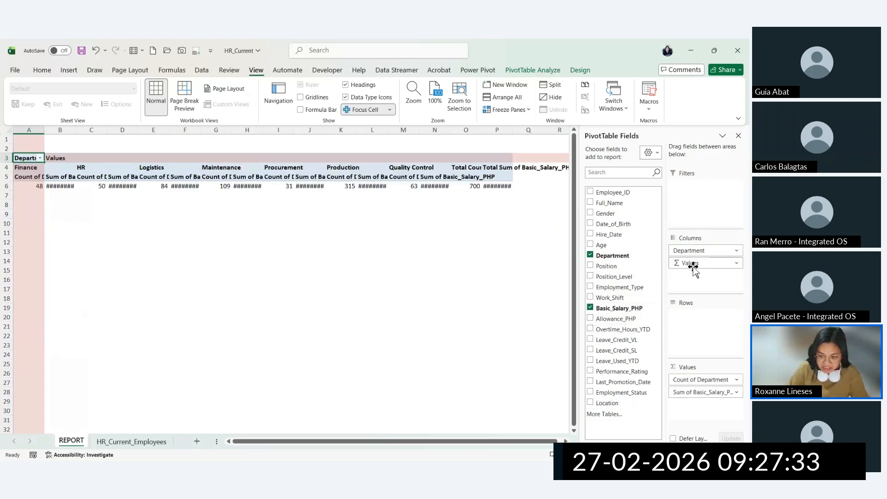
drag(691, 262, 704, 315)
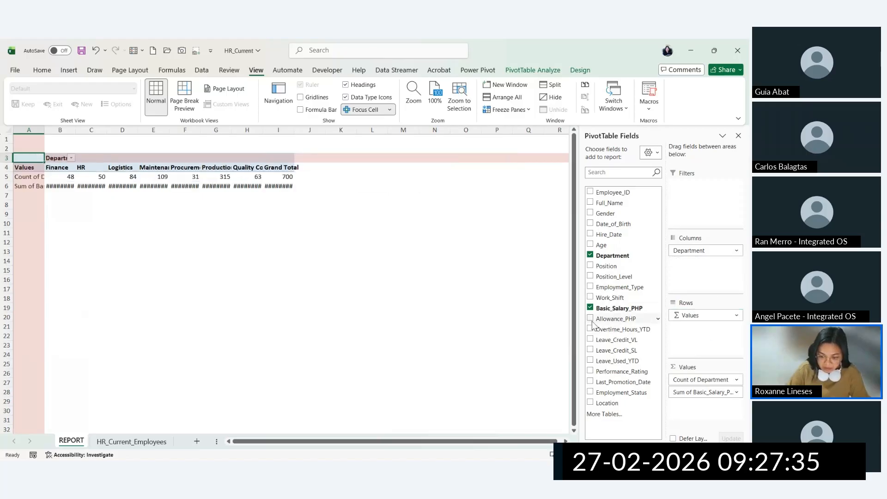
Step: Add allowance, overtime, vacation and sick leave credit, leave used and performance rating totals
click(590, 318)
click(590, 328)
click(590, 339)
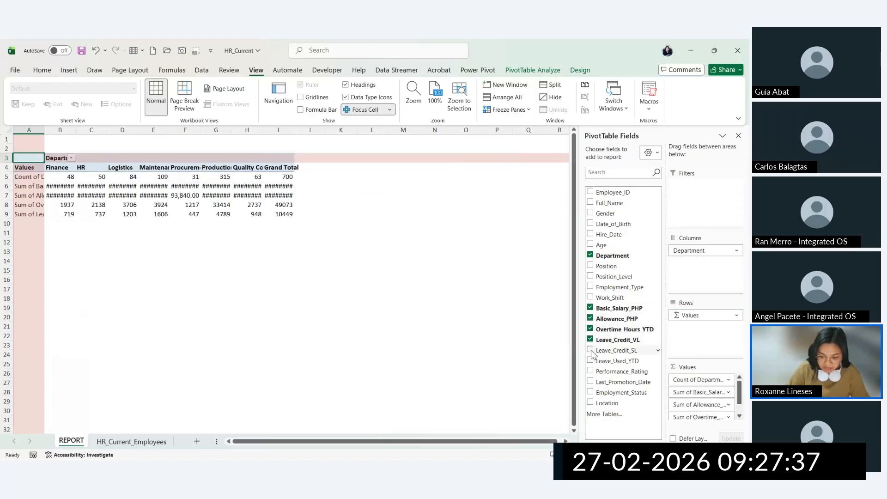
click(590, 350)
click(591, 361)
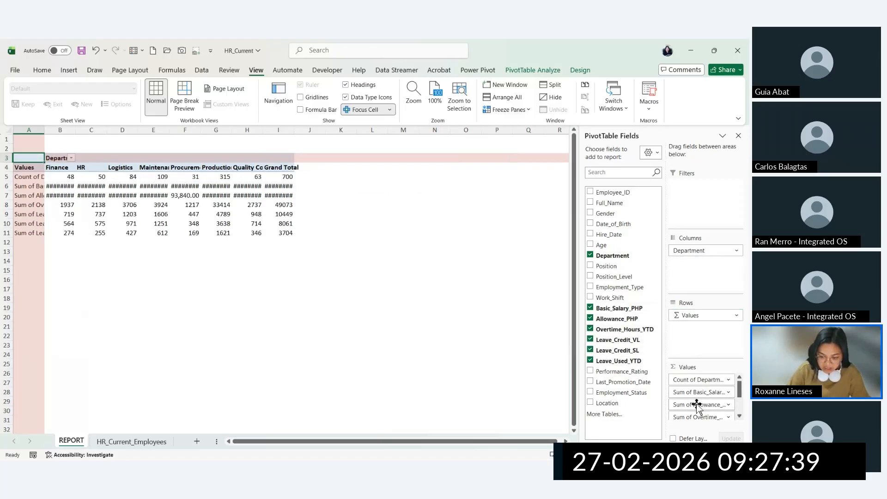
click(590, 372)
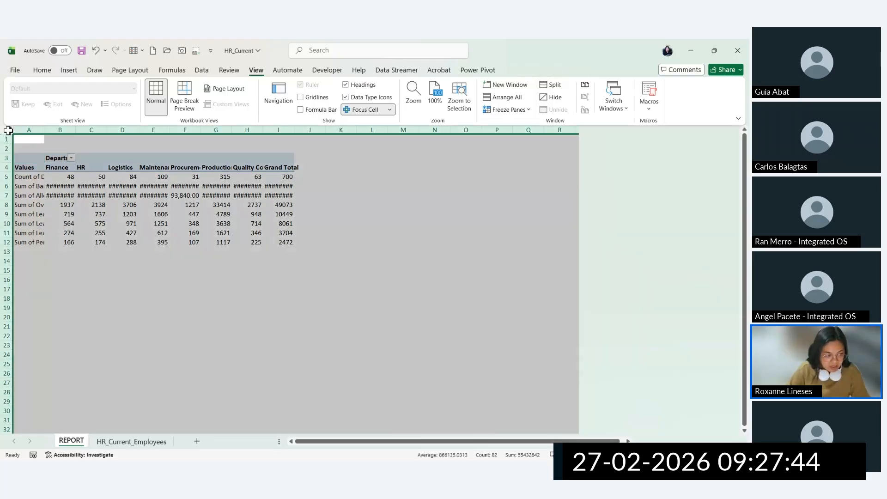
click(9, 130)
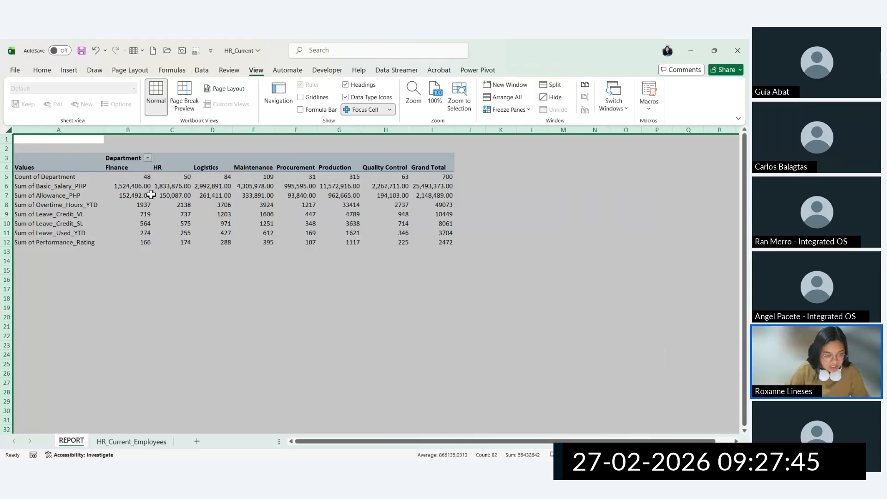
Step: Apply the black-header, blue-banded PivotTable style
click(151, 195)
click(309, 223)
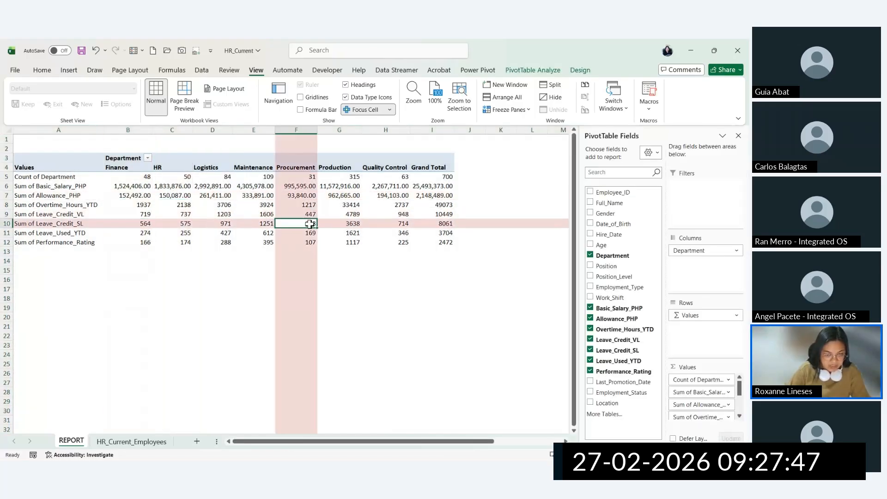
click(580, 70)
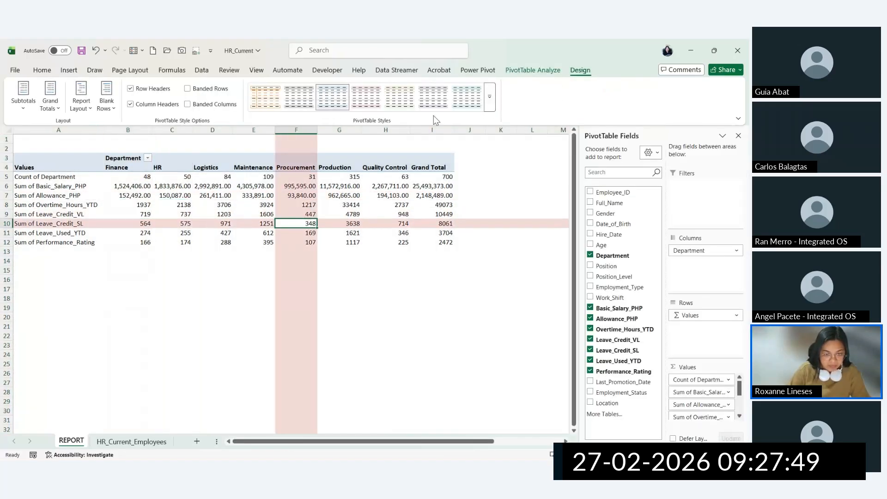
click(489, 98)
click(302, 316)
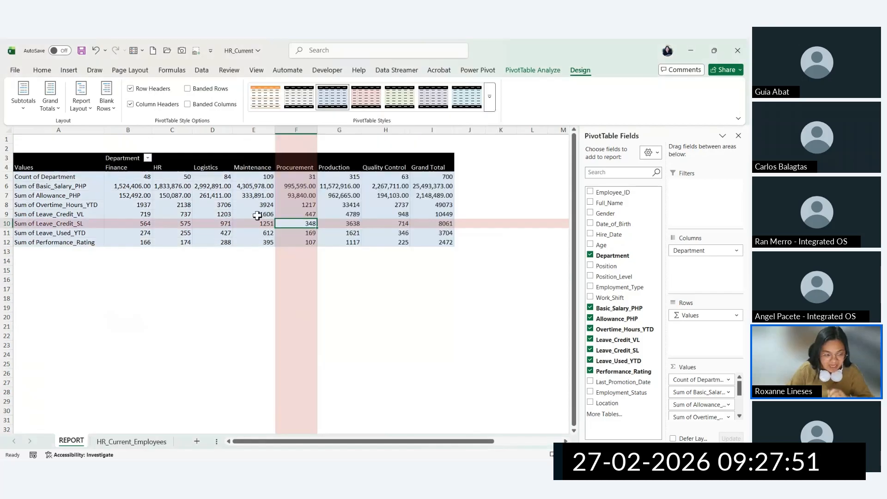
Step: Relabel the Count of Department row in A5 as Headcount
click(213, 225)
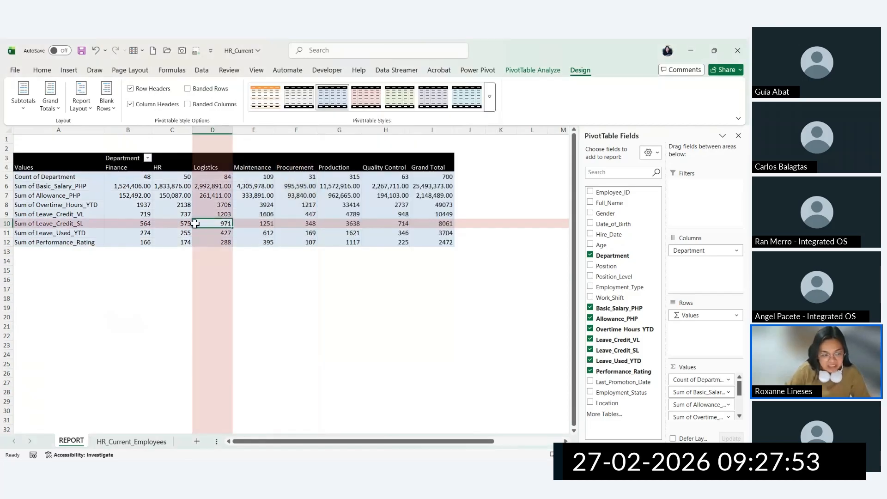
click(48, 179)
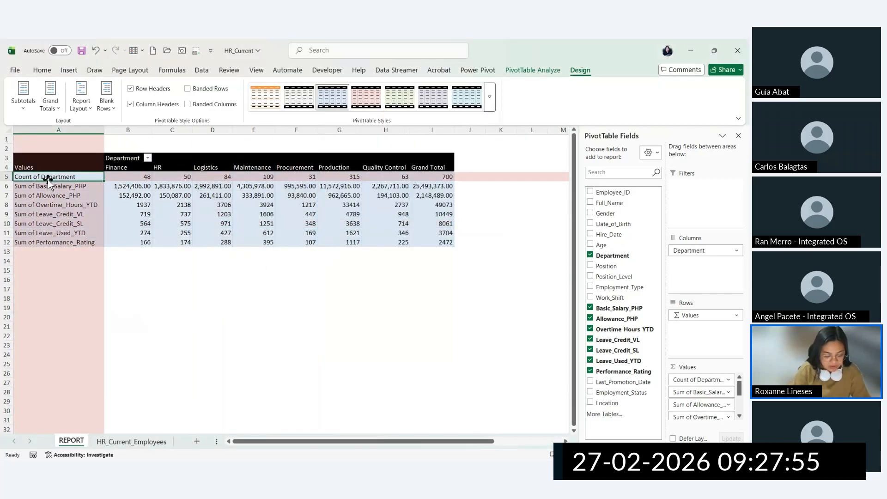
text(hEADCOUNT)
key(Return)
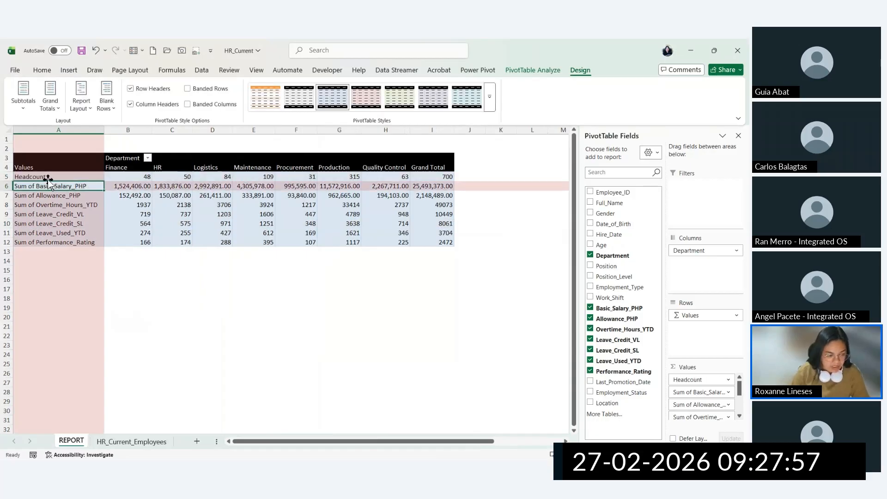
key(Up)
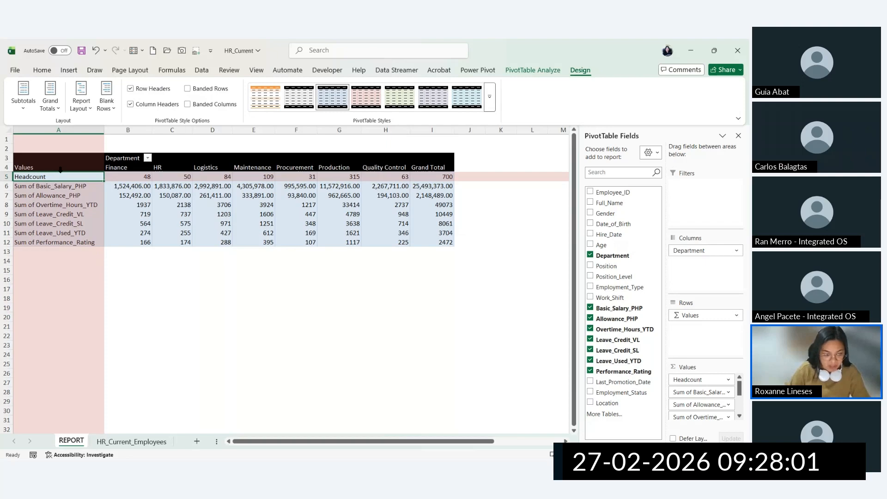
Step: Insert five blank rows at rows 1–5 so the PivotTable's Department header moves to row 8
key(ctrl+F1)
drag(7, 91, 8, 125)
right_click(8, 125)
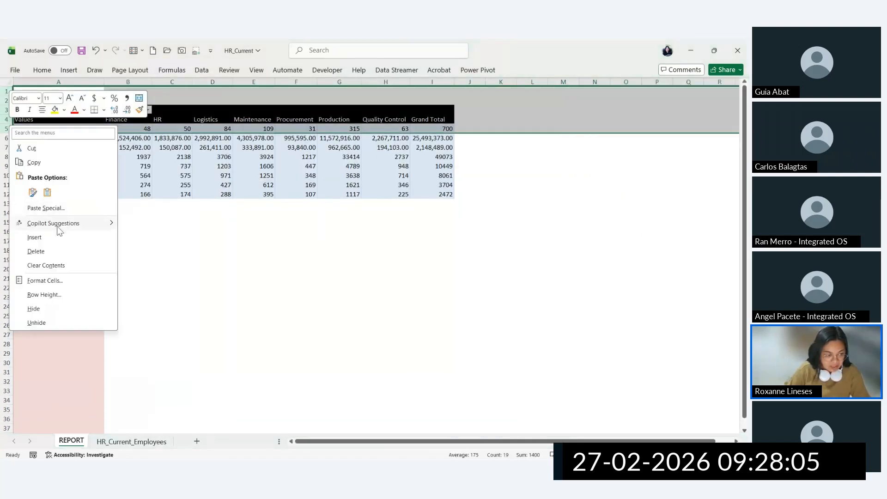
click(34, 235)
click(91, 189)
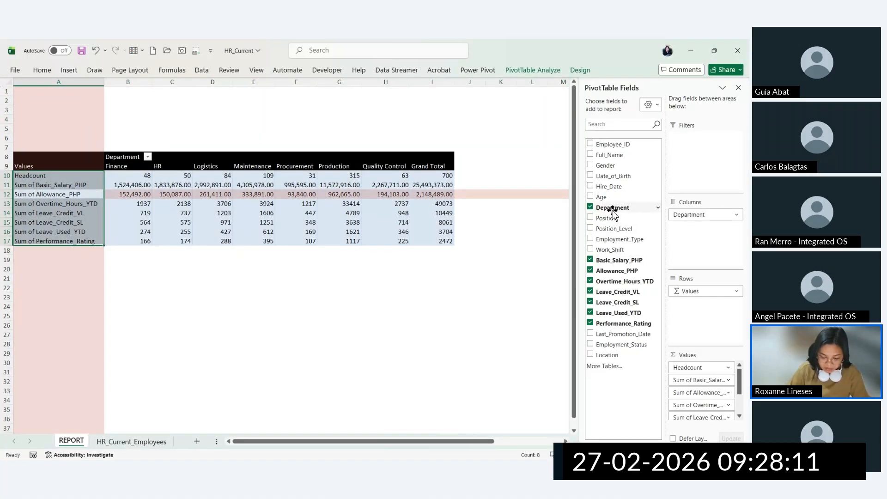
Step: Add Location and Employment_Status slicers, moving Employment_Status off the Location slicer
right_click(606, 355)
click(638, 407)
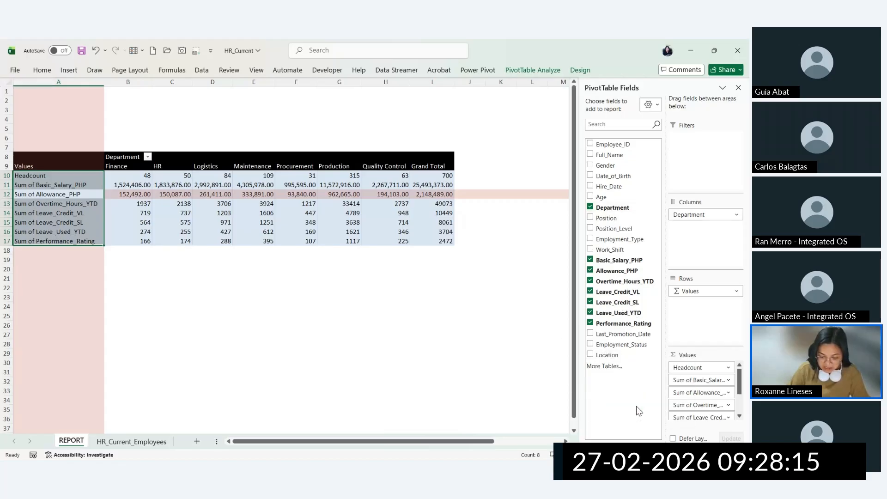
right_click(622, 345)
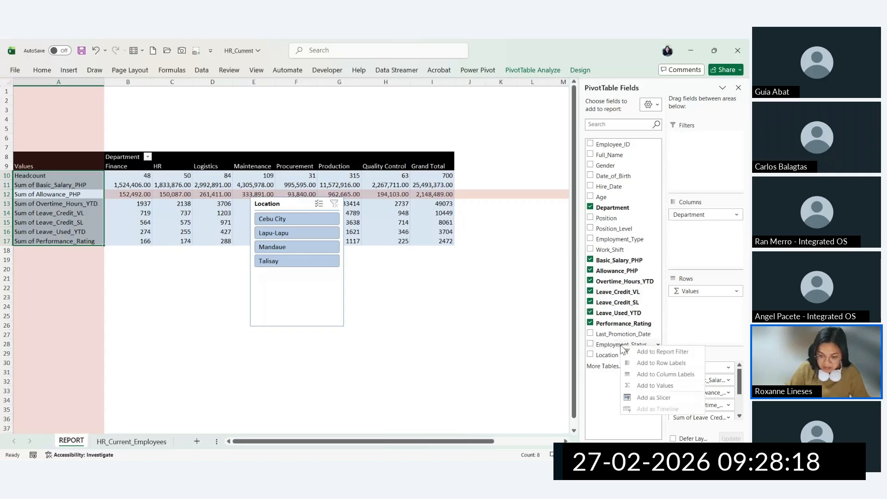
click(642, 397)
drag(324, 325, 457, 368)
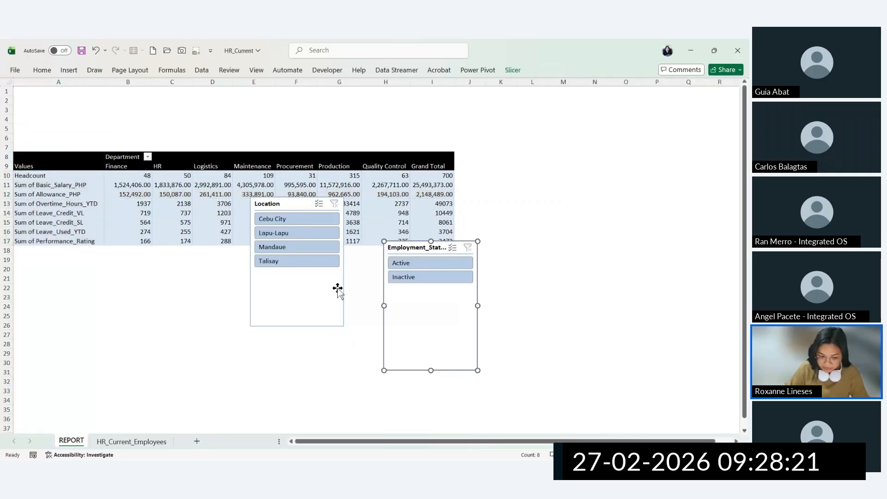
click(320, 185)
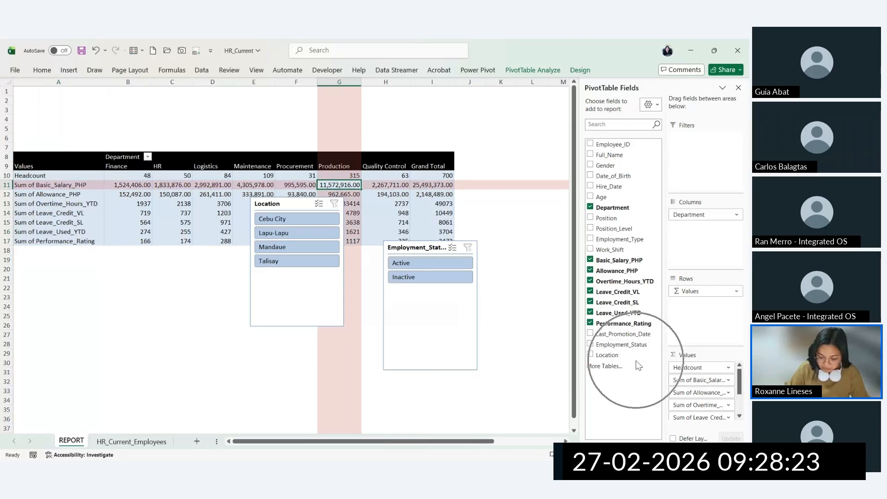
Step: Add an Employment_Type slicer and place it to the right of the PivotTable
right_click(619, 238)
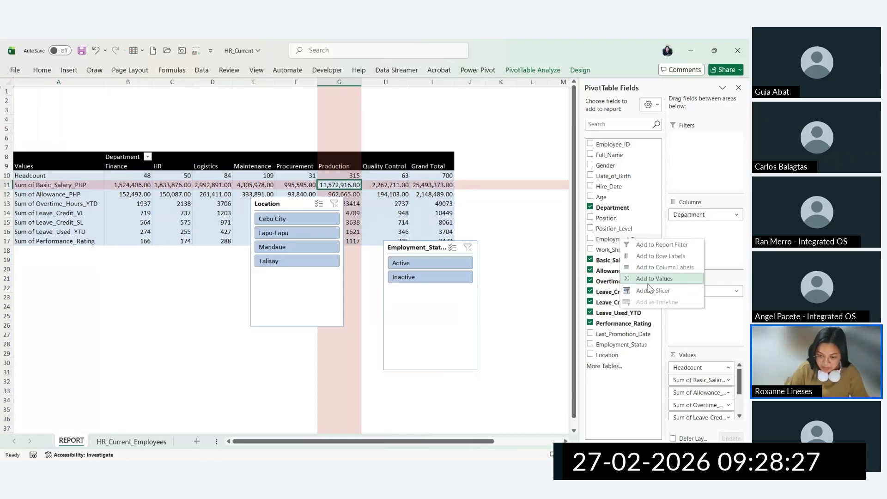
click(653, 290)
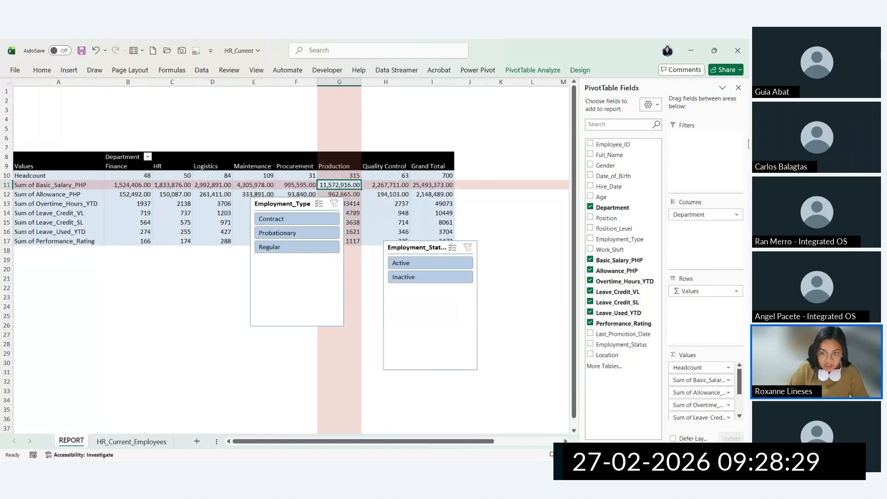
click(738, 88)
drag(287, 208, 602, 161)
click(285, 208)
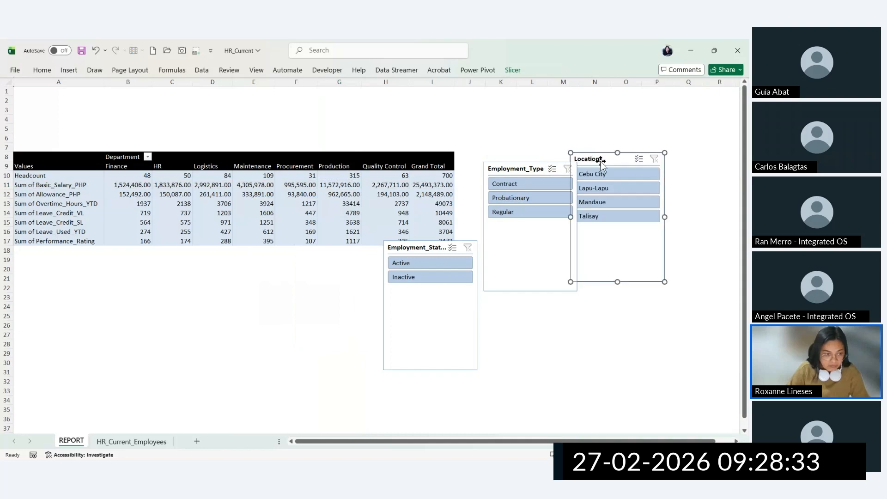
click(221, 194)
Step: Insert a WordArt title reading 'HR Dashboard' and place it top-left above the PivotTable
click(222, 204)
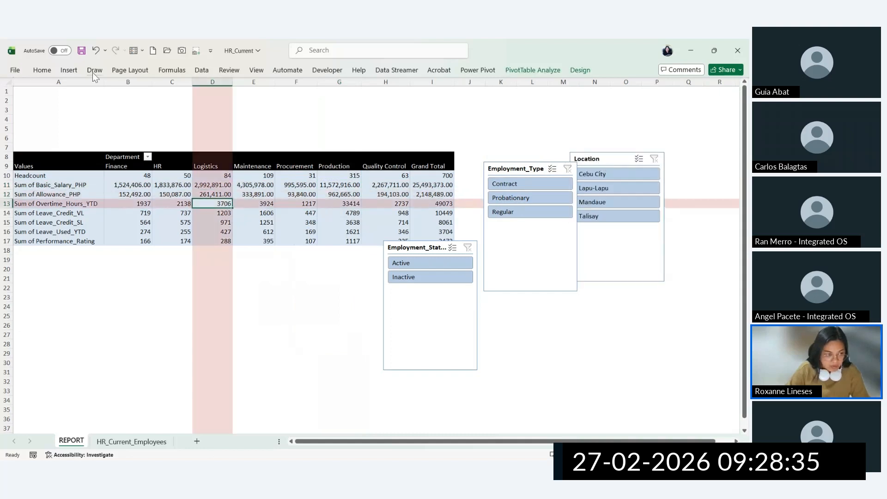
click(69, 70)
click(644, 98)
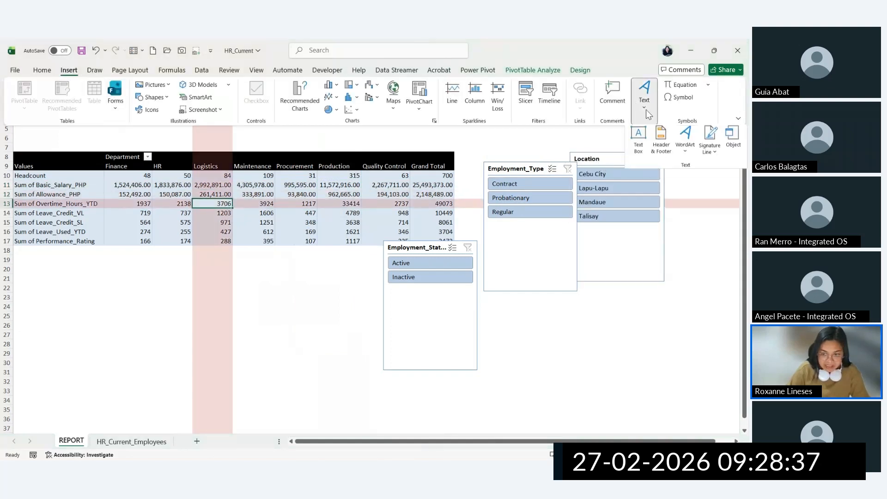
click(687, 139)
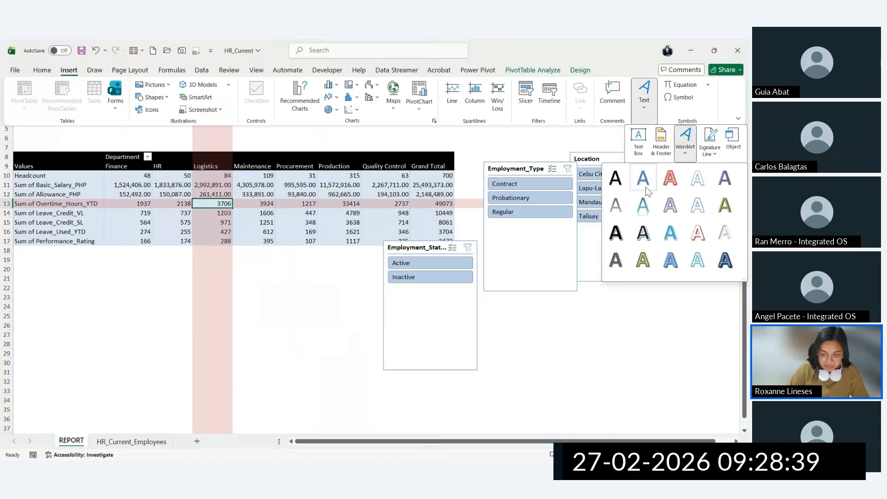
click(629, 240)
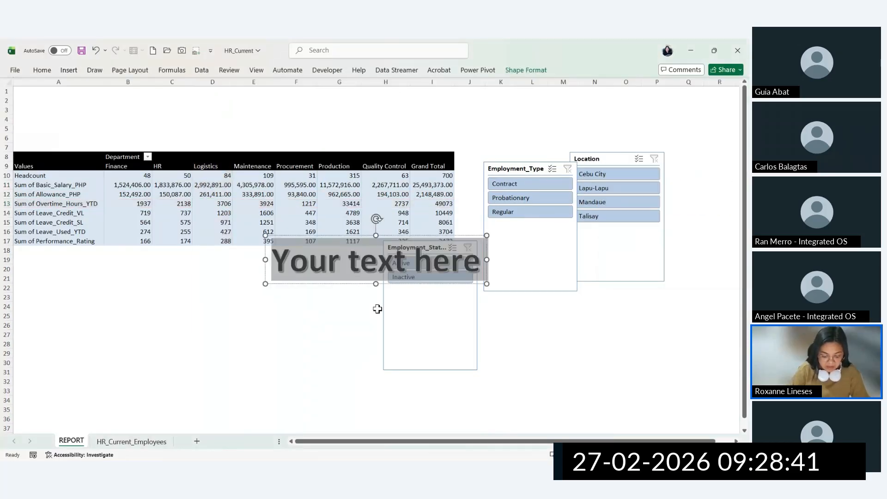
text(HR Dashboard)
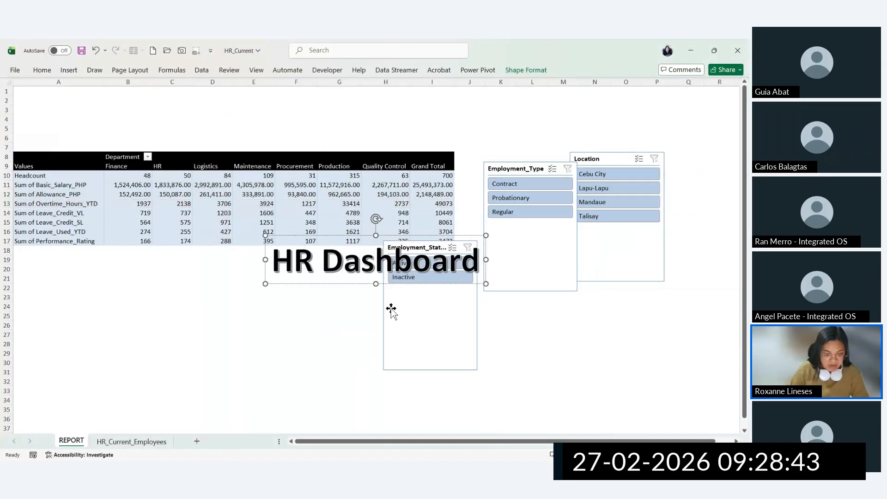
drag(359, 282, 107, 154)
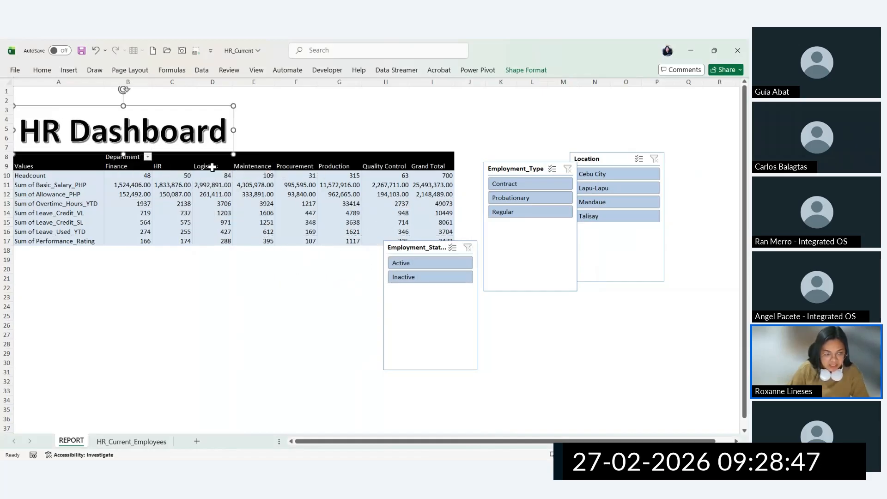
Step: Move the Employment_Status, Employment_Type and Location slicers into the top rows, shortening them
drag(205, 155, 202, 147)
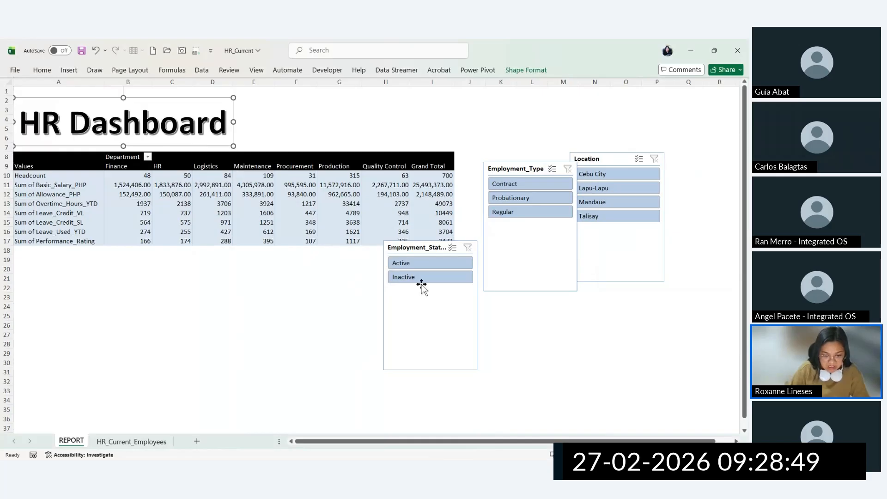
drag(410, 250, 262, 100)
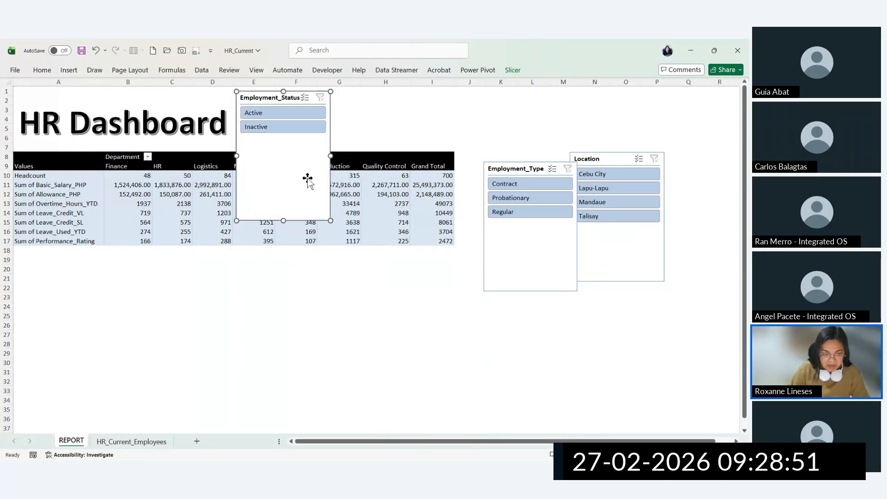
drag(284, 218, 268, 151)
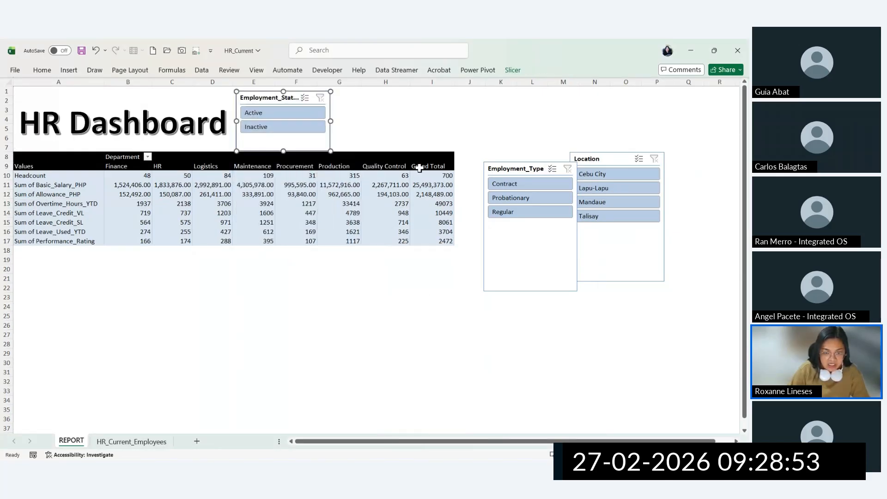
click(511, 70)
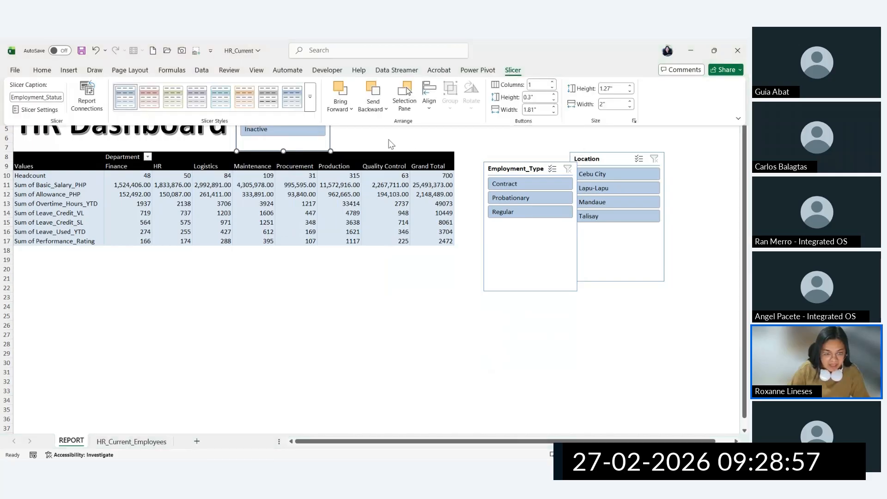
key(Escape)
drag(494, 158, 349, 95)
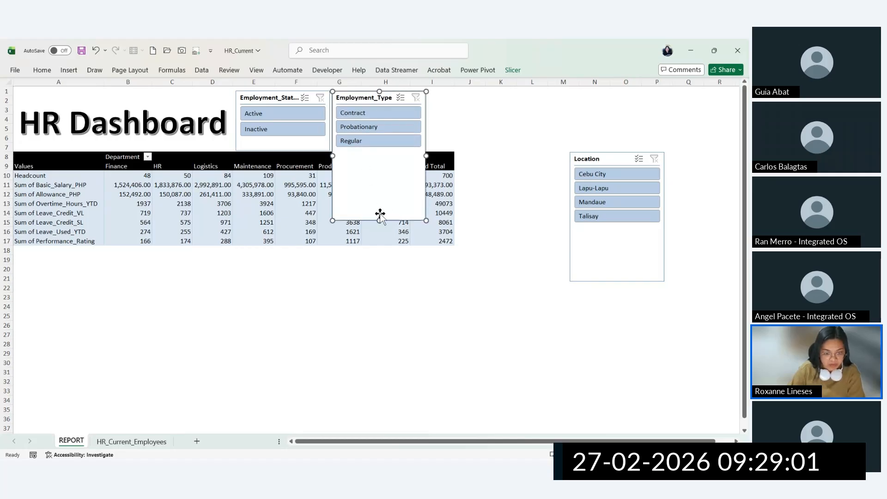
drag(379, 219, 379, 152)
click(513, 70)
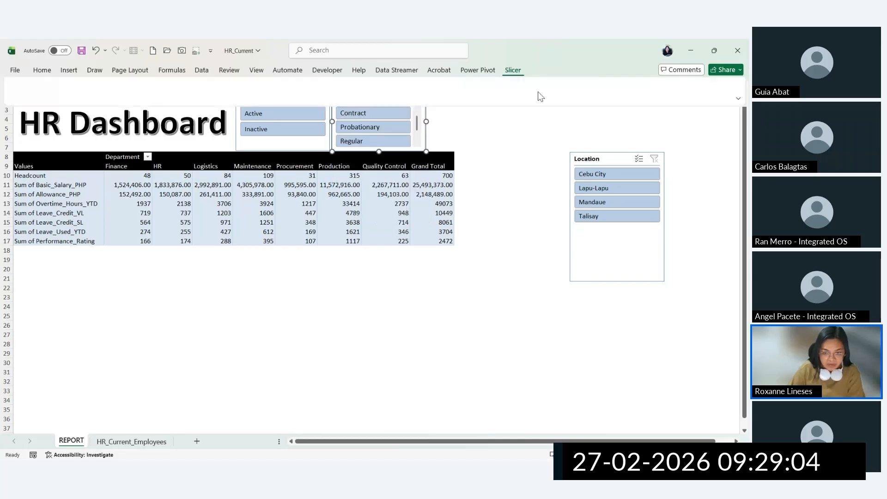
click(530, 146)
drag(585, 155, 444, 91)
Step: Set all three slicers to a shared height of 1.27 inches
click(282, 102)
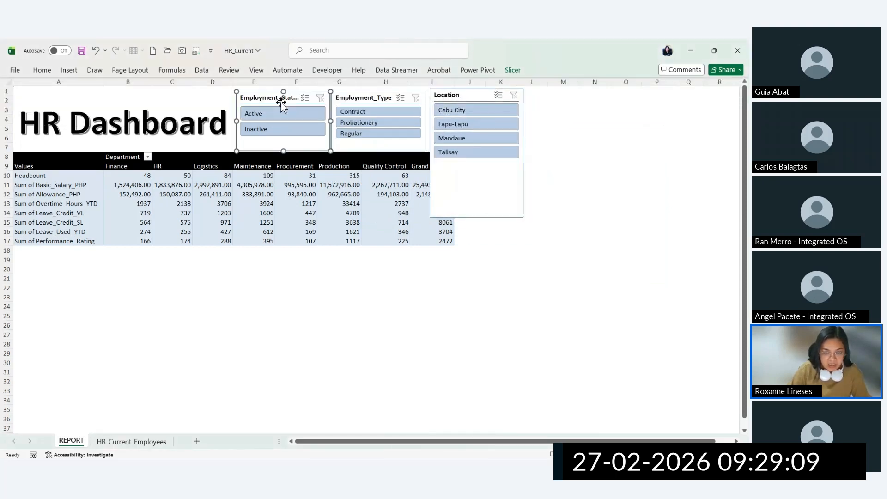
click(512, 74)
click(514, 183)
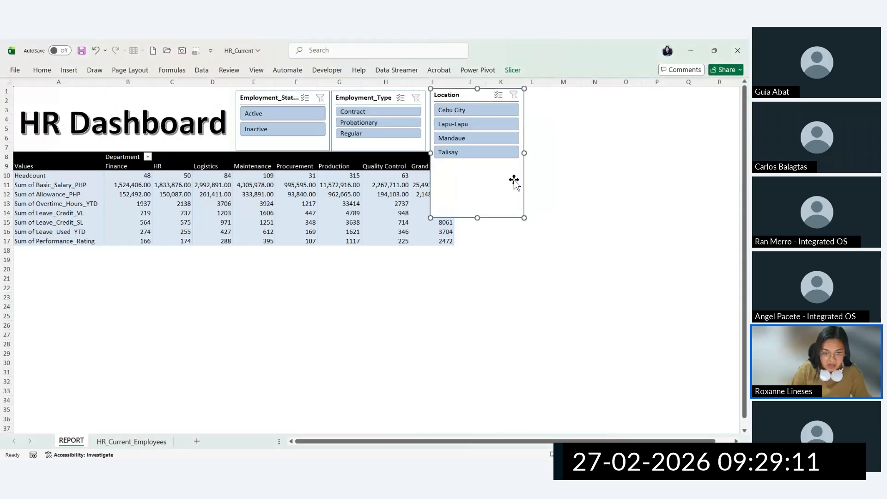
ctrl+click(390, 145)
ctrl+click(306, 147)
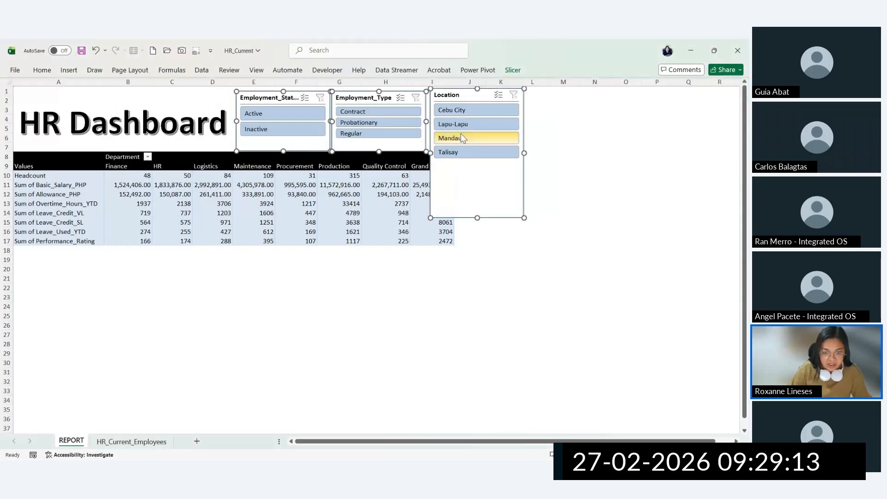
click(513, 70)
click(620, 88)
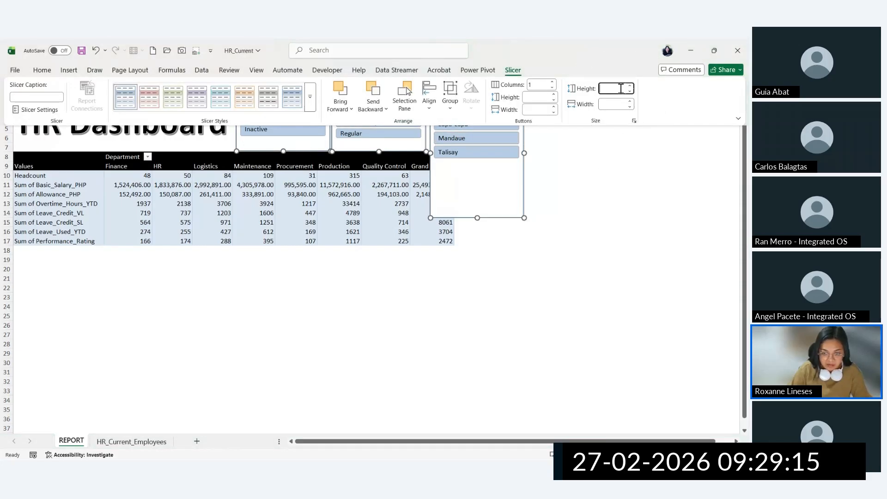
text(1.27)
key(Return)
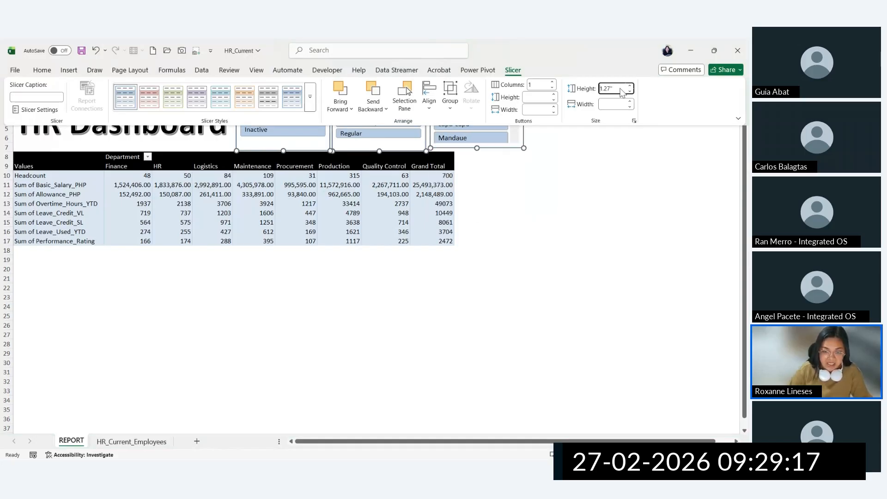
click(310, 97)
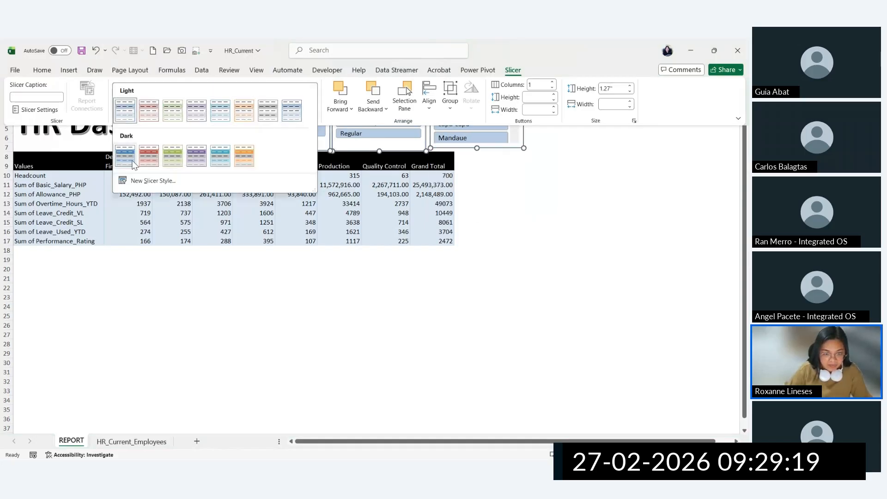
Step: Give the slicers a dark blue style and align the three slicers with each other
click(508, 221)
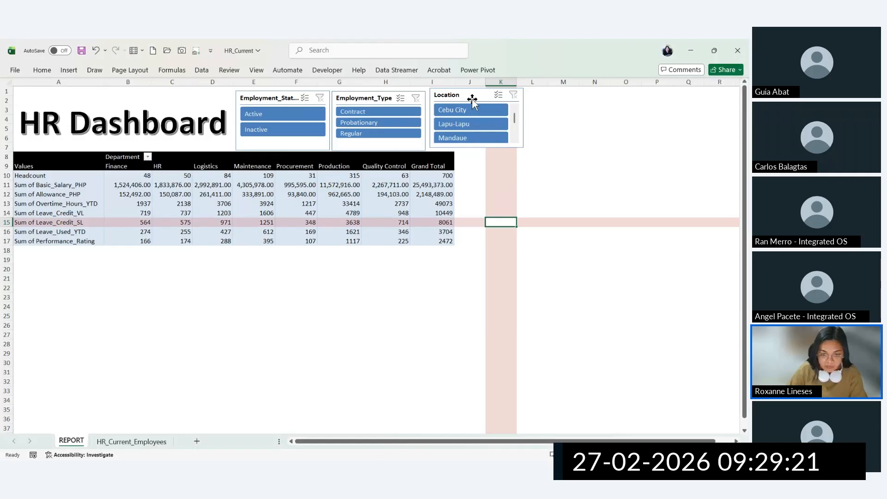
drag(472, 99, 472, 100)
ctrl+click(317, 103)
ctrl+click(394, 100)
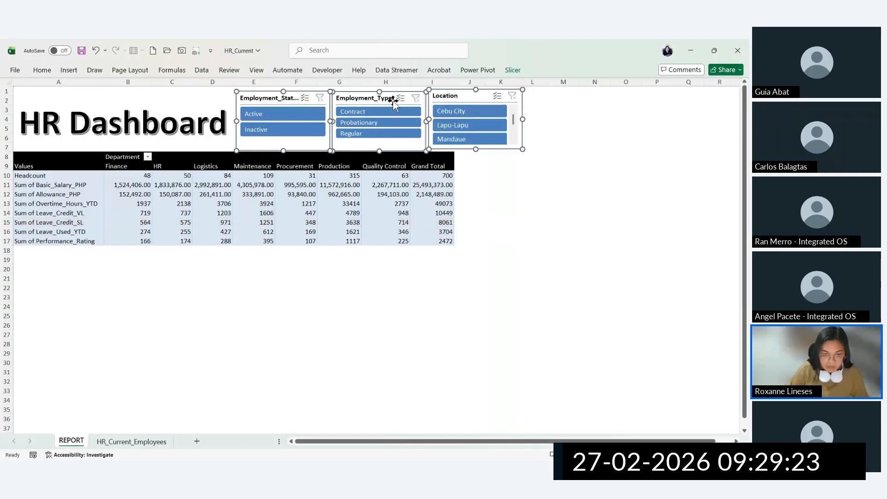
click(511, 70)
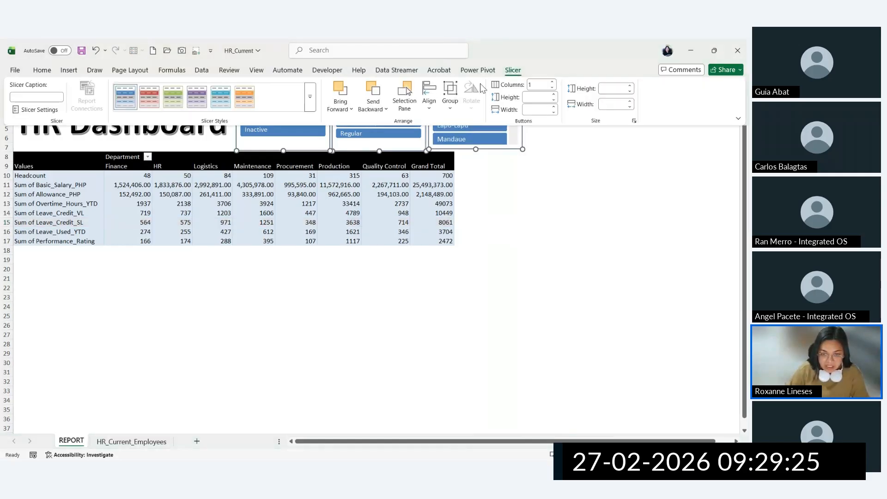
click(428, 97)
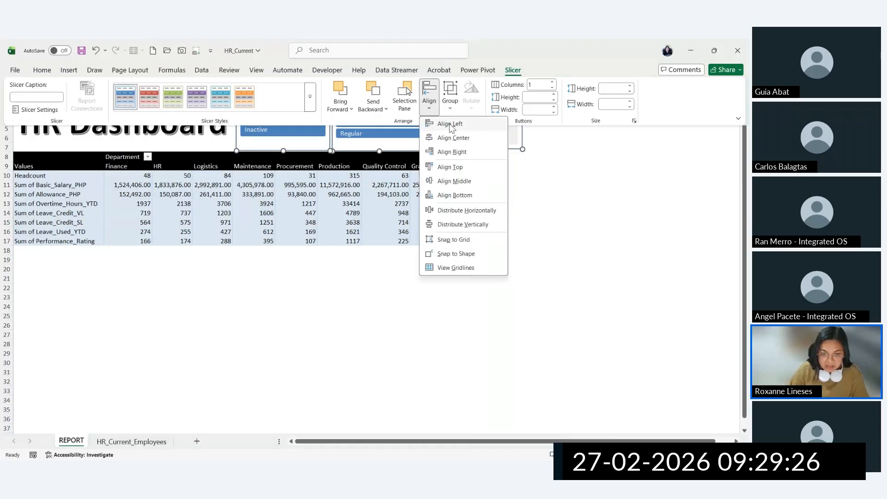
click(454, 180)
click(525, 178)
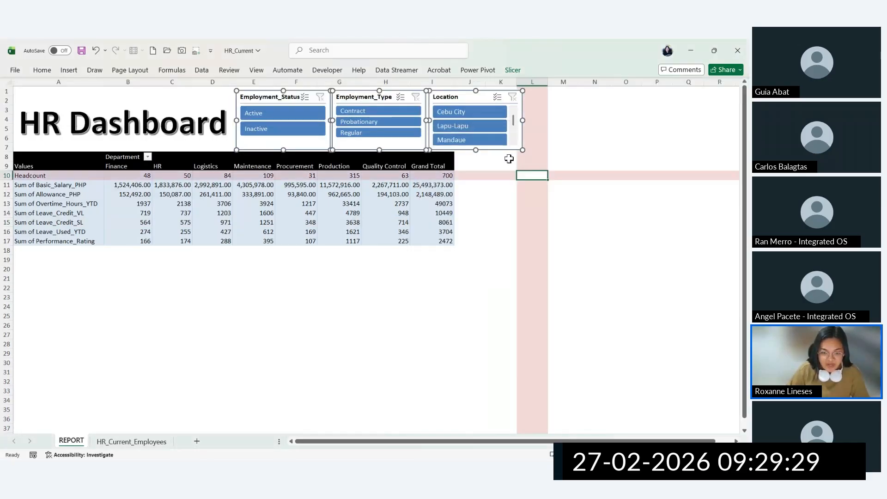
Step: Widen the Location slicer to 3.27 inches and lay its buttons out in two columns
click(498, 113)
drag(523, 120, 581, 121)
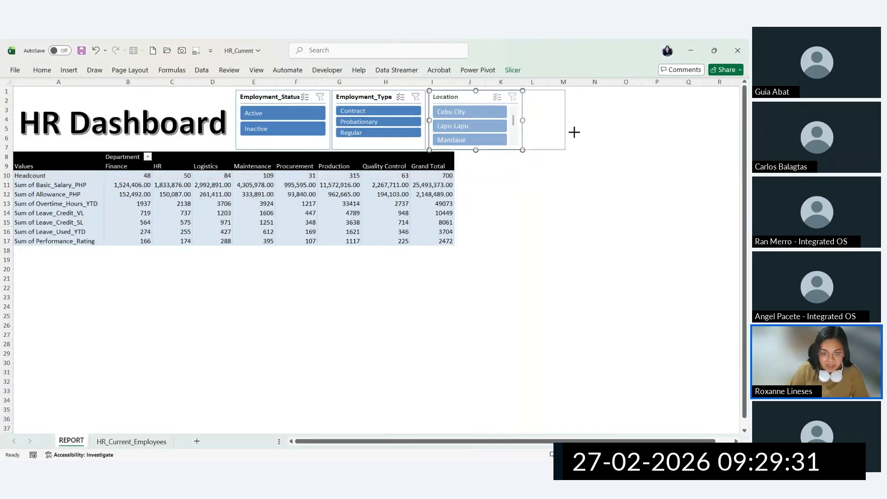
click(513, 71)
click(552, 83)
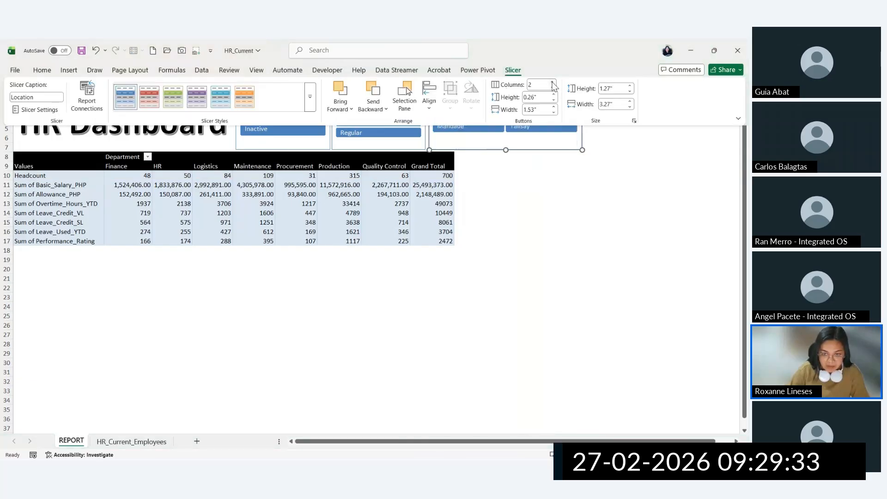
click(541, 164)
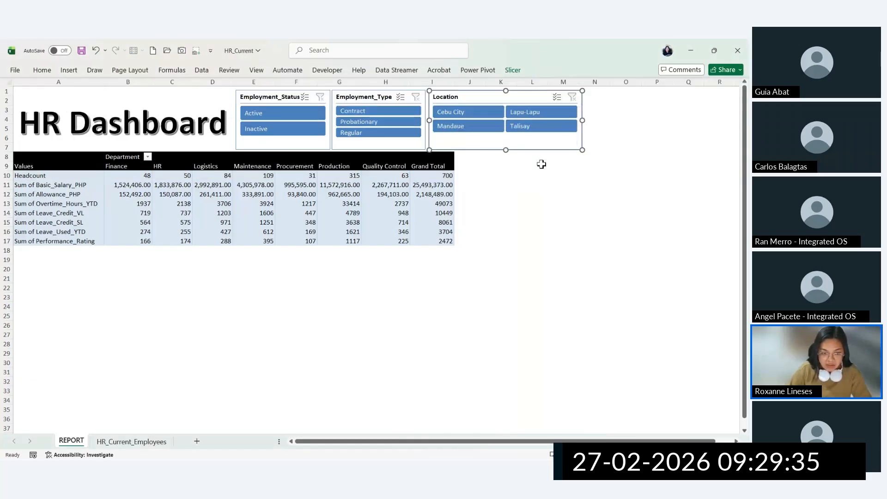
right_click(462, 144)
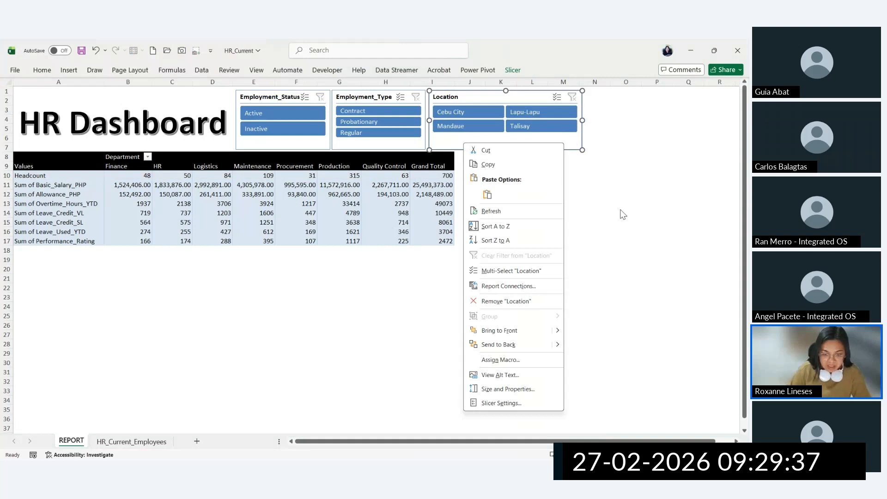
click(118, 213)
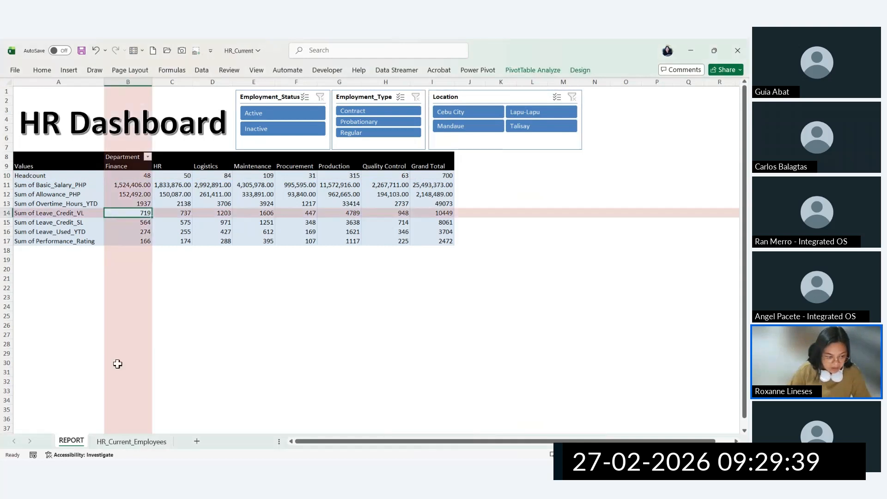
Step: Copy the main pivot to A20 and change it to count employees by Work_Shift
click(66, 195)
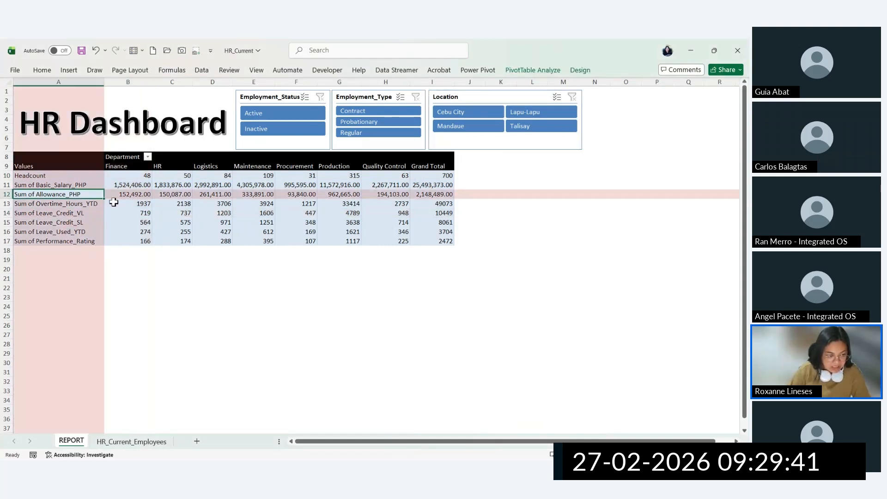
key(ctrl+a)
key(ctrl+c)
click(53, 267)
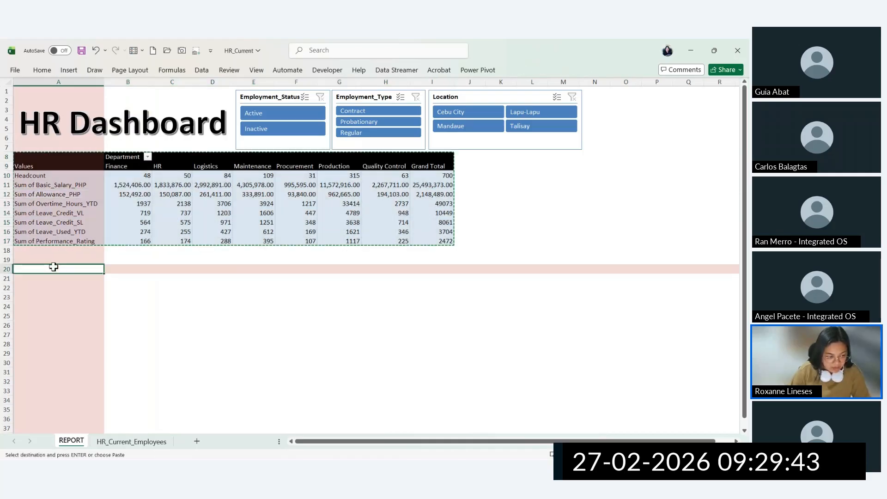
key(ctrl+v)
click(119, 306)
right_click(209, 278)
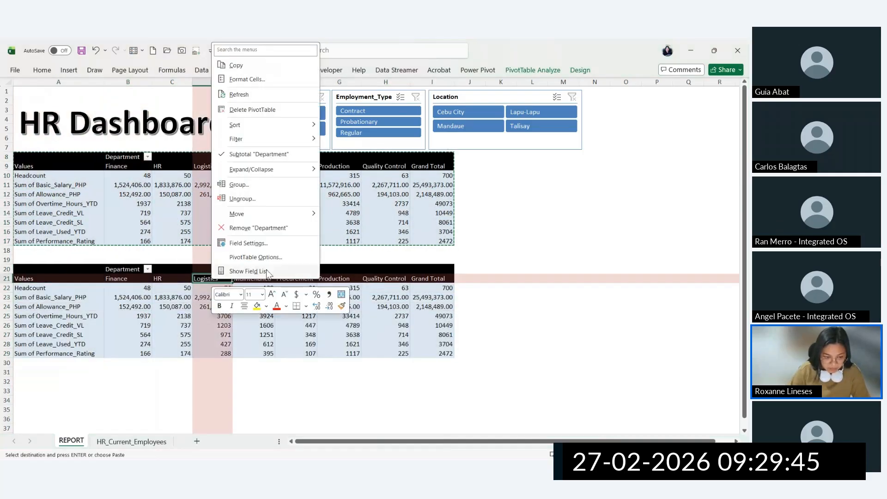
click(267, 273)
drag(699, 293, 619, 317)
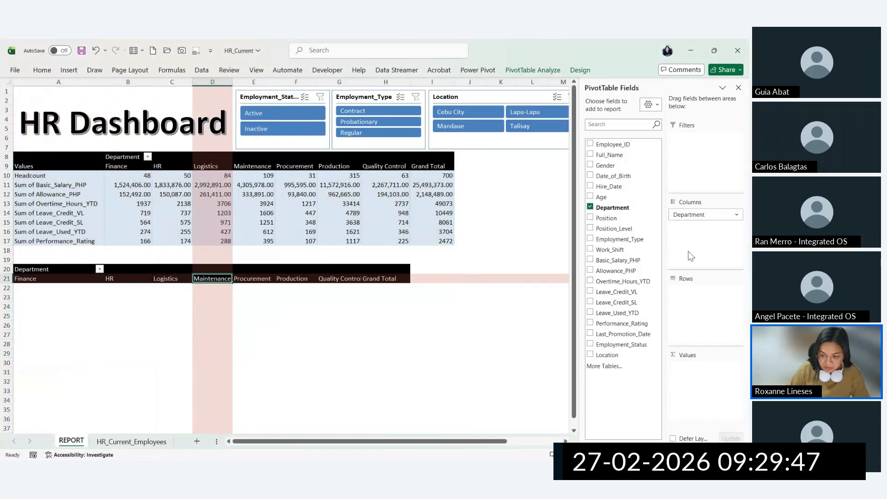
drag(702, 214, 718, 317)
drag(639, 253, 695, 370)
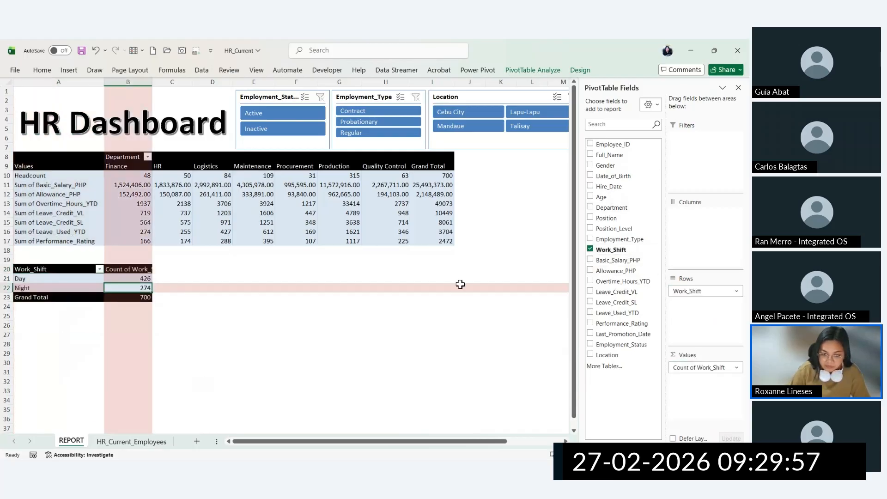
Step: Copy that pivot to D20, switch its rows to Position_Level, and paste another copy at G20
key(ctrl+a)
key(ctrl+c)
click(209, 267)
key(ctrl+v)
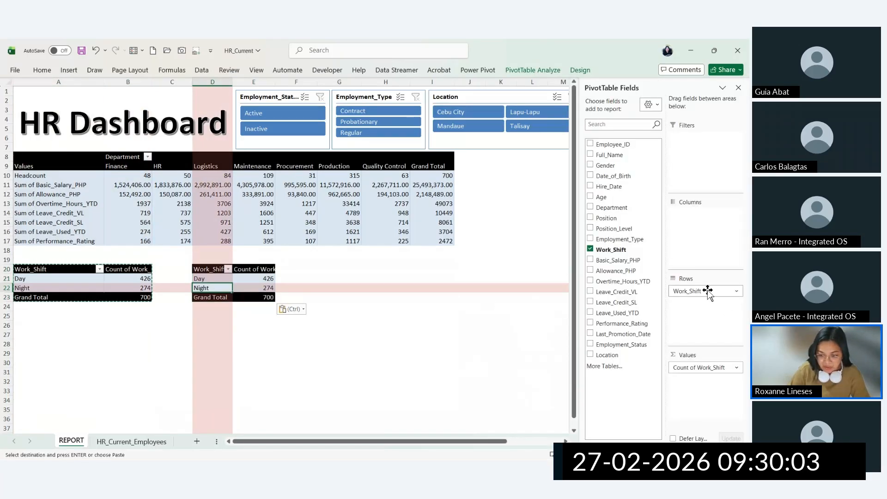
drag(713, 291, 639, 278)
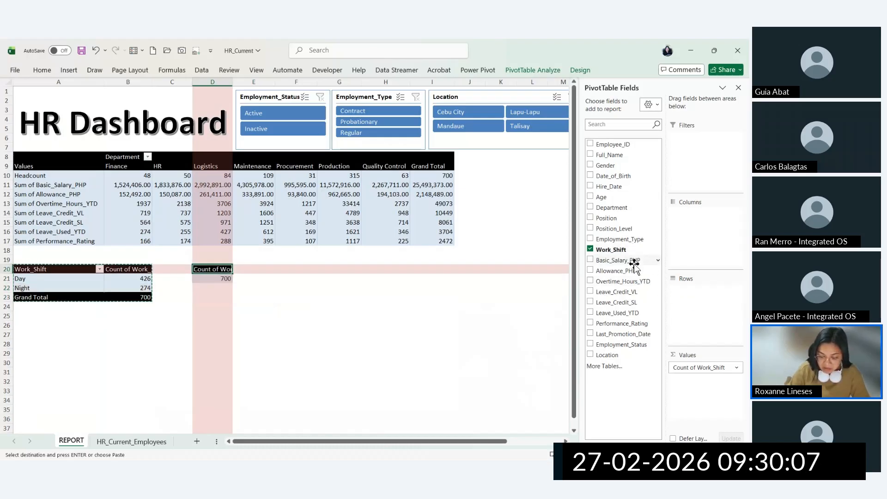
drag(616, 228, 704, 319)
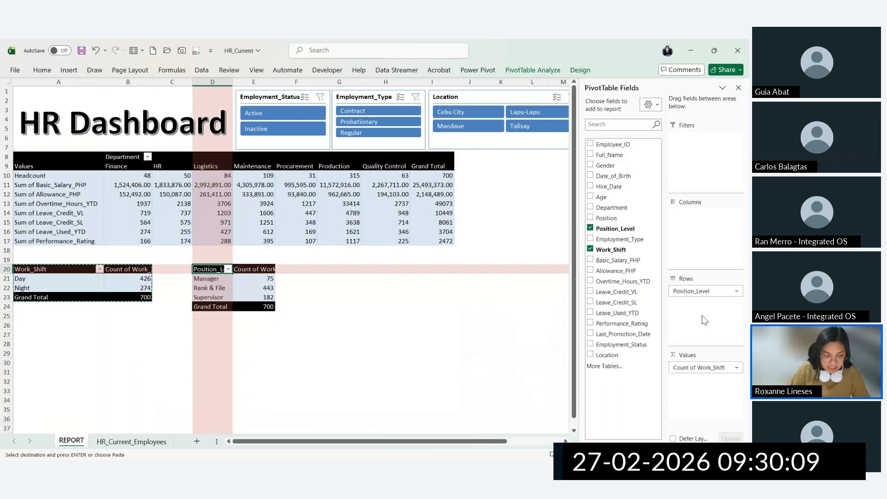
key(ctrl+c)
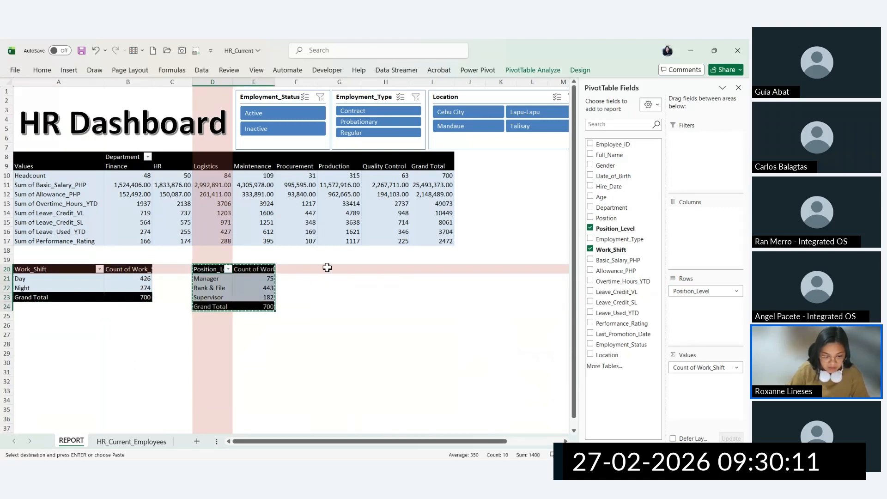
click(328, 268)
key(ctrl+v)
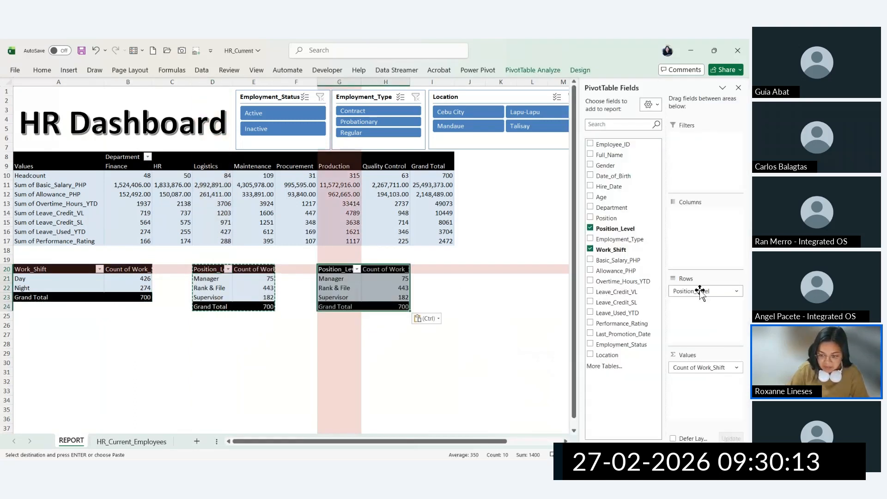
key(ctrl)
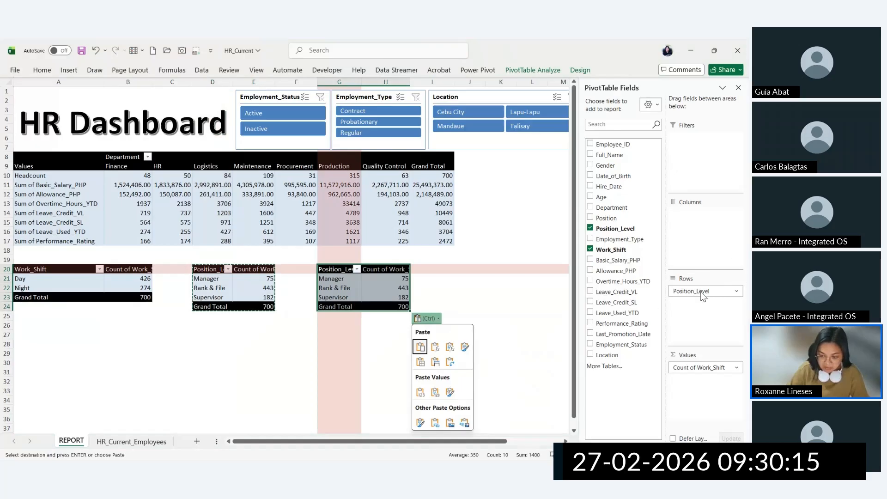
Step: Replace the G20 pivot's rows with Age and group ages by 10 into 22-31, 32-41, 42-51
drag(702, 296, 630, 292)
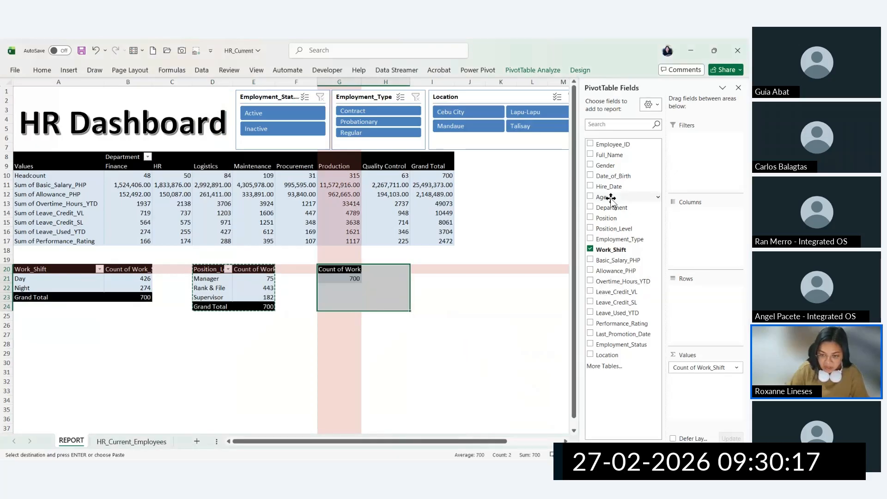
drag(611, 200, 693, 291)
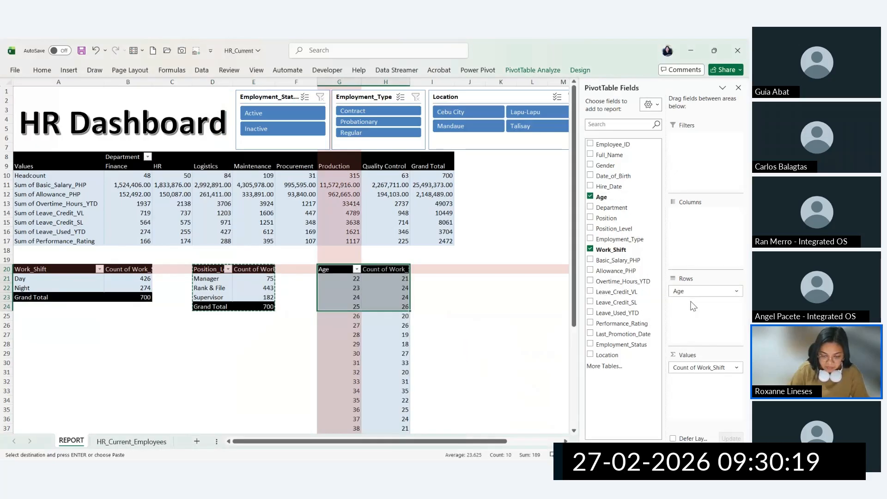
click(311, 306)
click(344, 297)
scroll(358, 326, down, 7)
scroll(358, 326, up, 7)
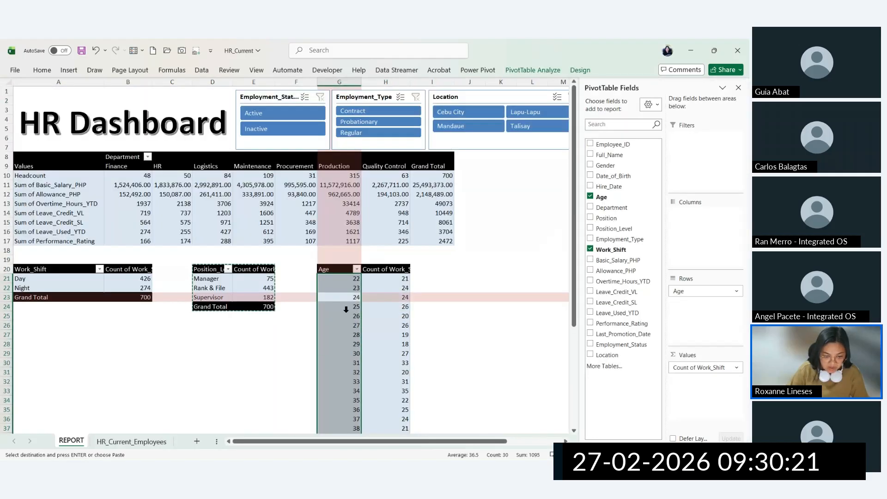
click(340, 297)
click(339, 297)
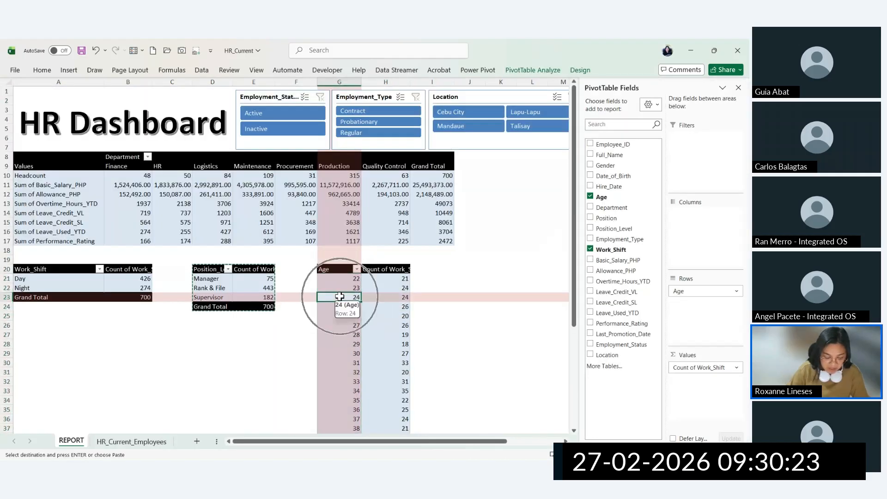
right_click(340, 296)
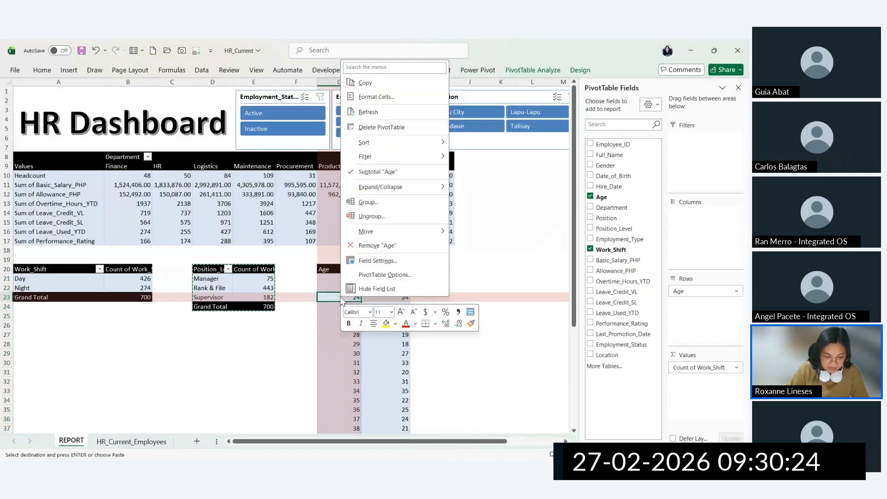
click(377, 205)
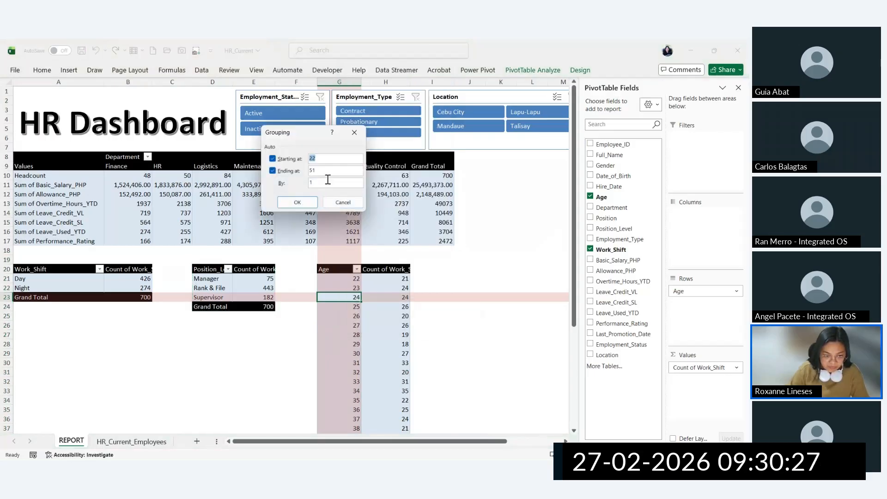
click(328, 181)
text(0)
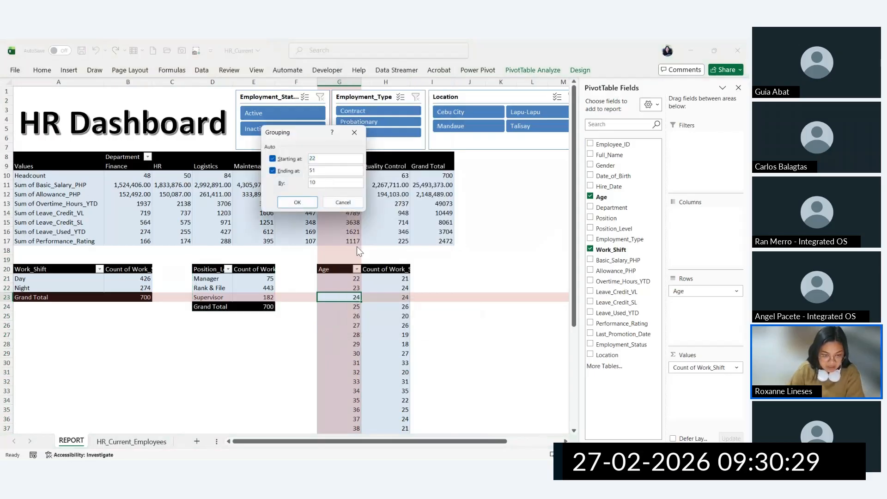
key(Return)
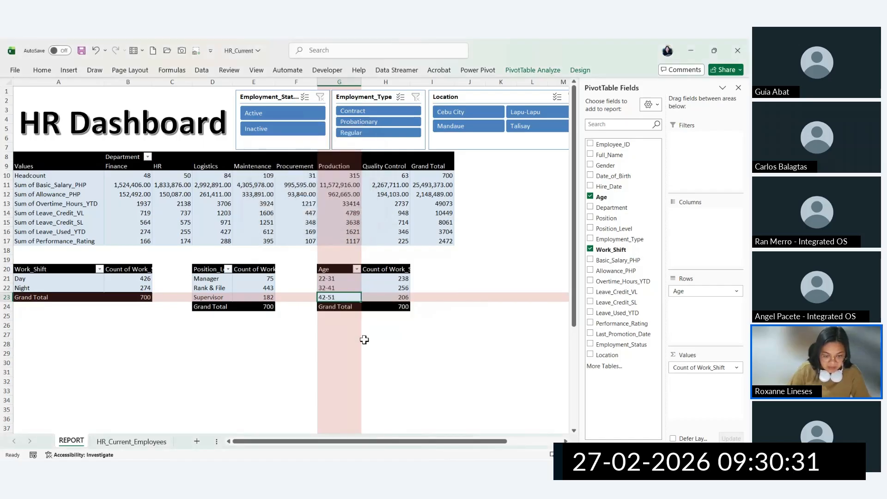
click(128, 270)
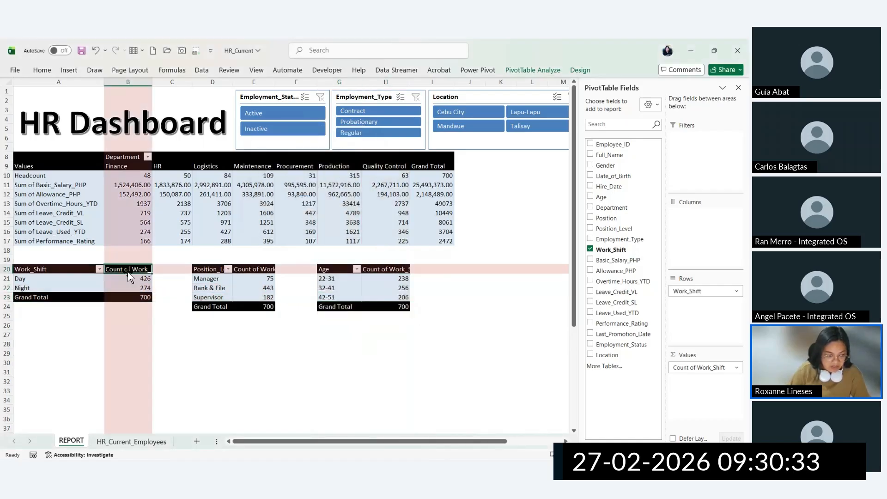
text(Headcount)
key(Right)
key(Right)
key(Right)
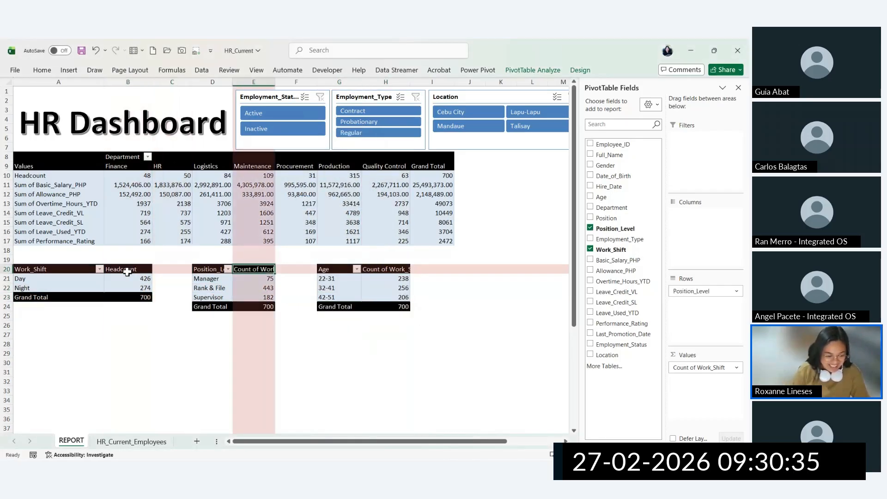
text(Headcount)
key(Right)
key(Right)
key(Right)
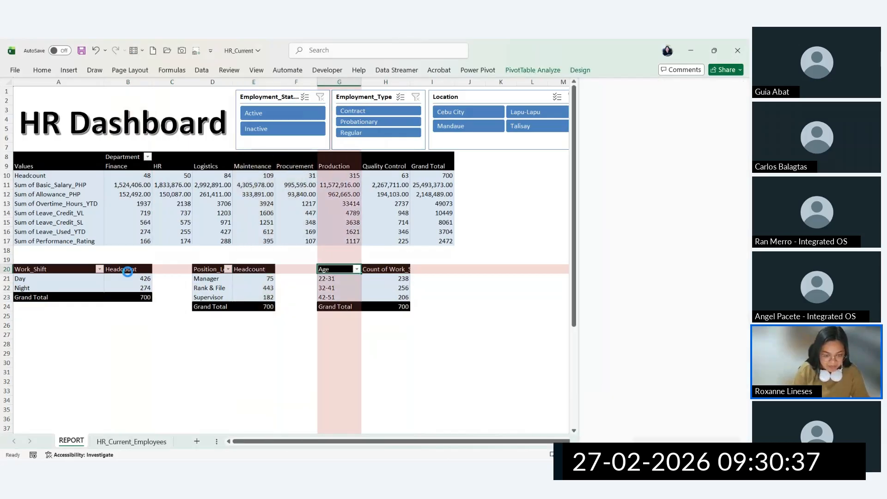
text(Headcount)
click(129, 277)
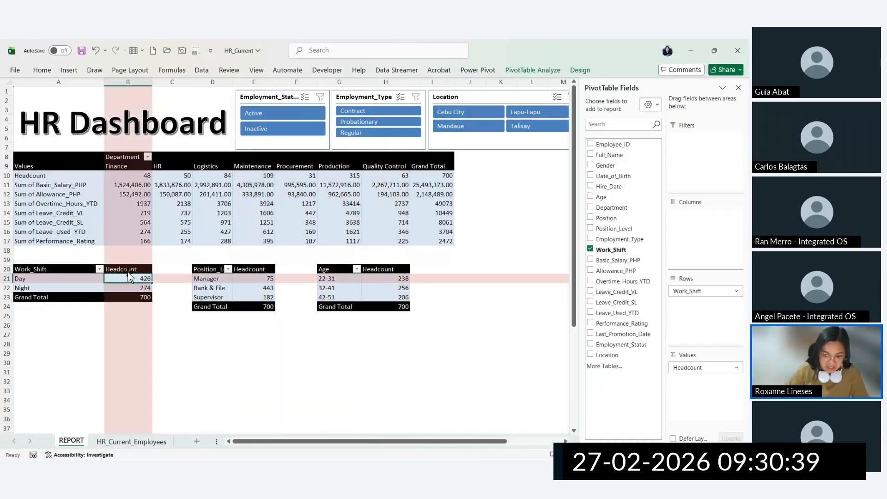
click(738, 88)
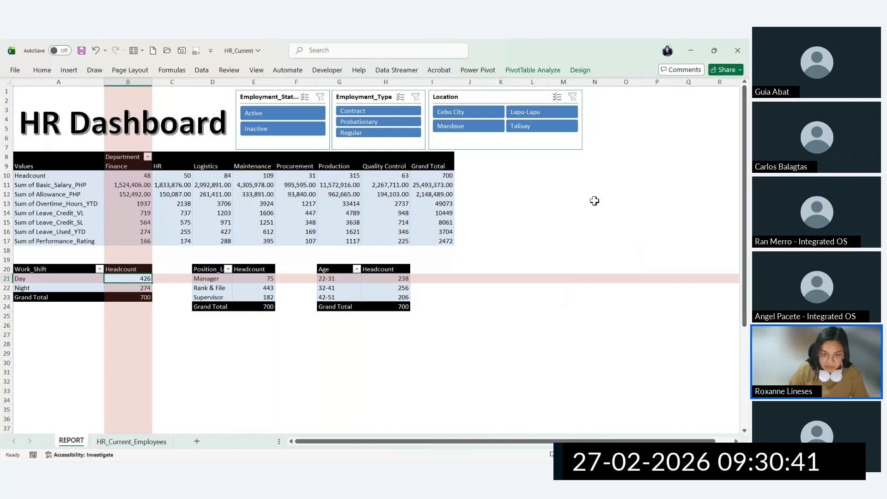
click(526, 142)
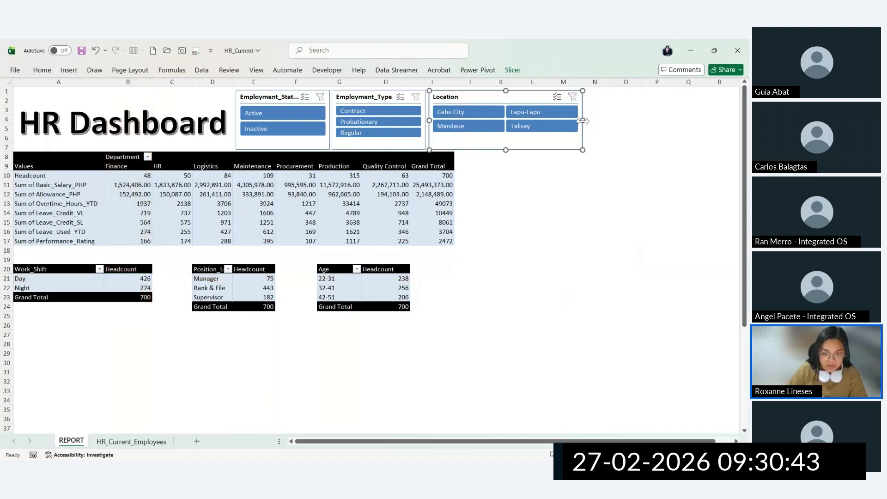
drag(582, 121, 540, 121)
click(368, 287)
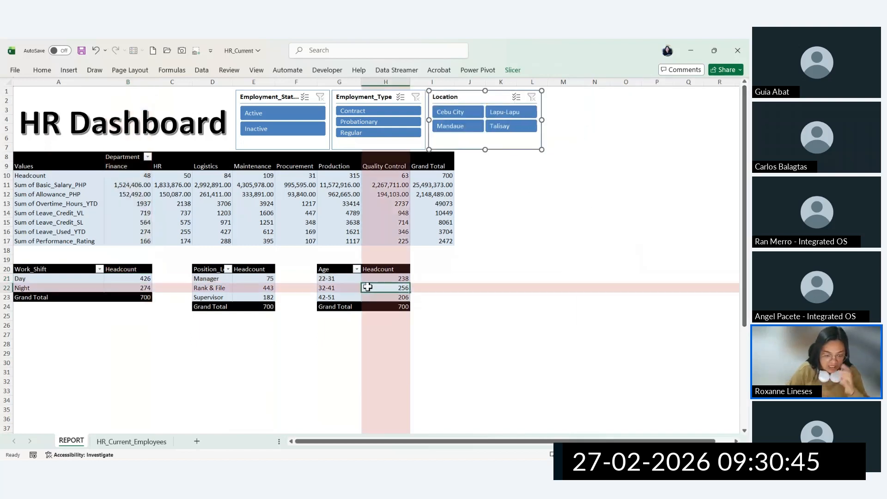
click(239, 288)
click(220, 289)
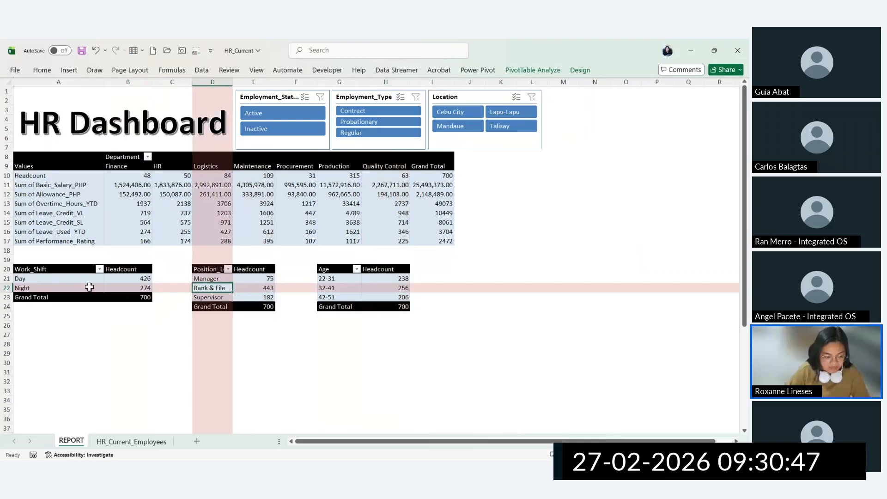
click(84, 280)
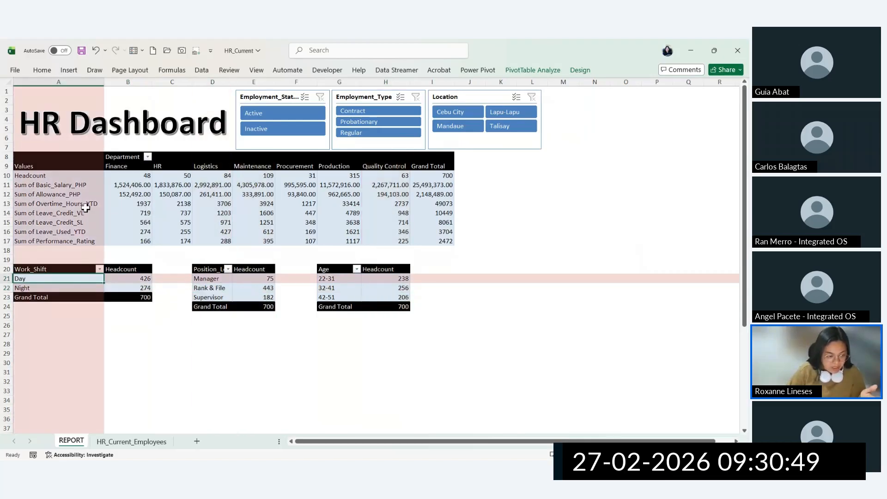
click(176, 212)
click(172, 185)
click(142, 212)
click(147, 231)
click(146, 214)
click(145, 224)
click(341, 214)
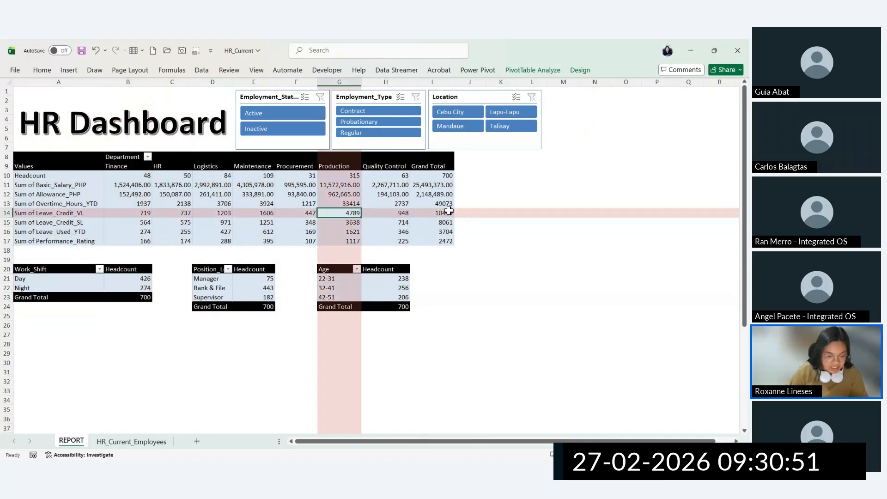
click(438, 242)
click(147, 242)
click(71, 242)
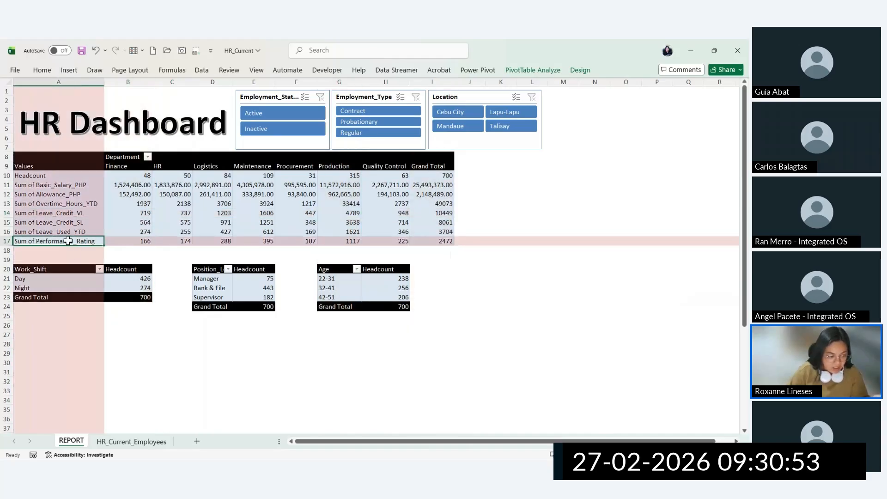
click(131, 240)
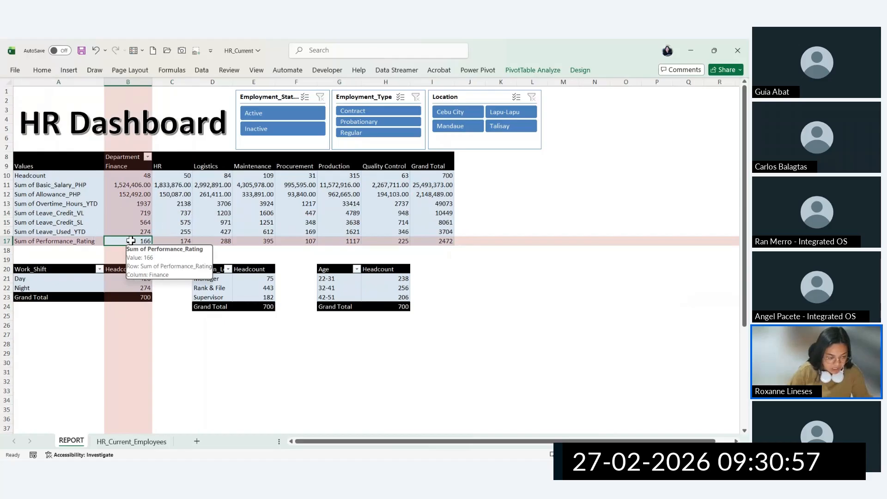
Step: Summarize performance rating as an average shown to two decimals (3.53 overall)
right_click(133, 244)
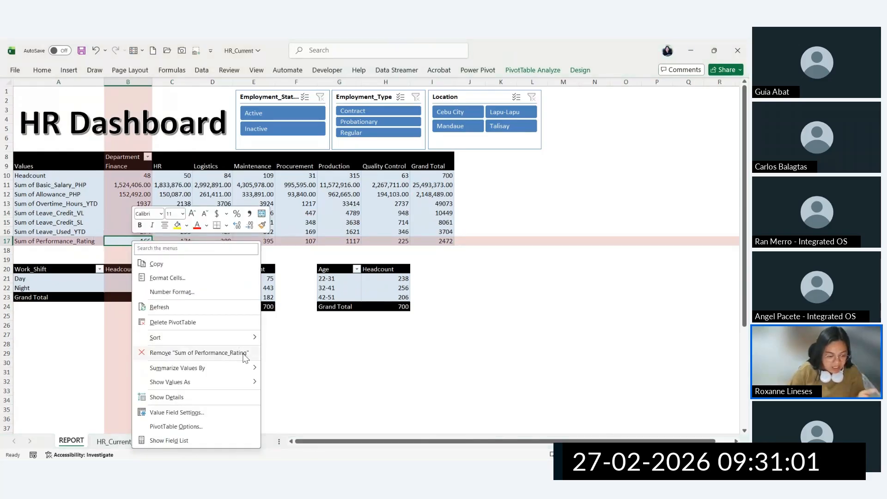
mouse_move(246, 369)
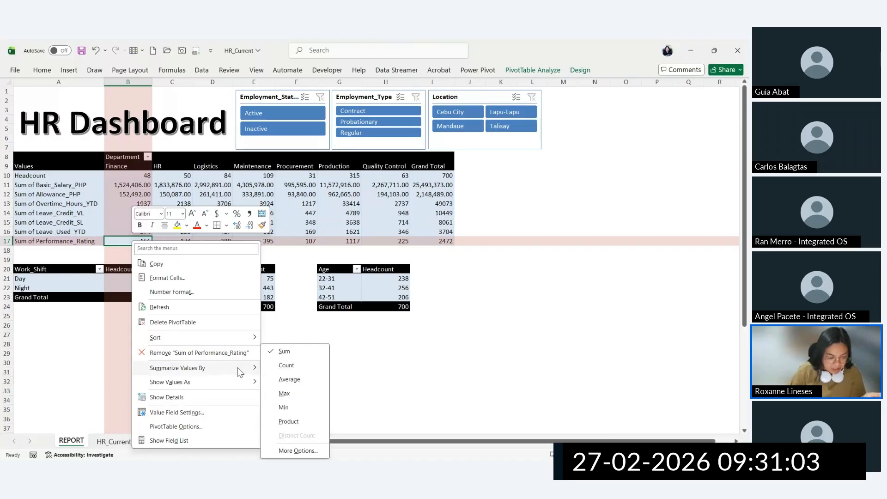
click(289, 379)
drag(132, 239, 444, 241)
click(213, 242)
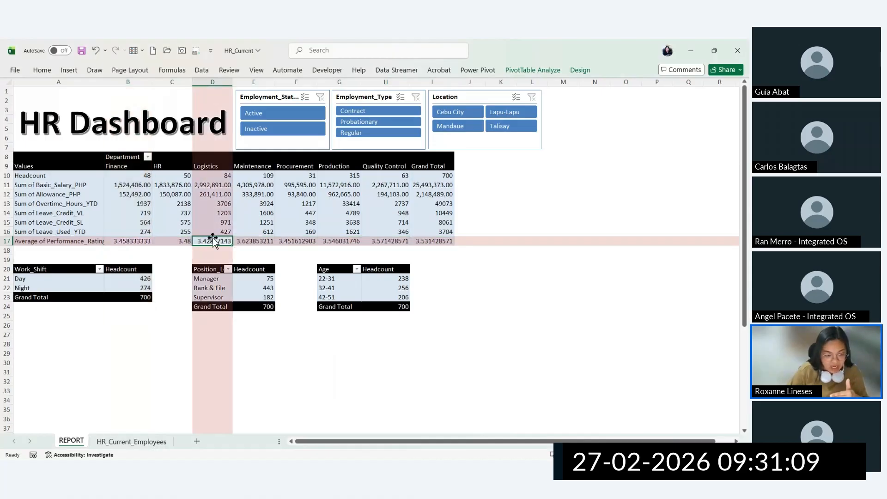
right_click(213, 242)
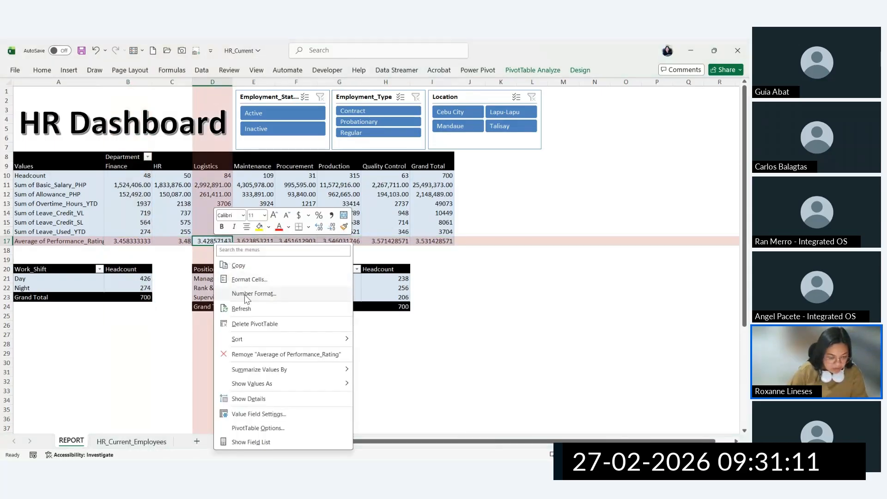
click(244, 295)
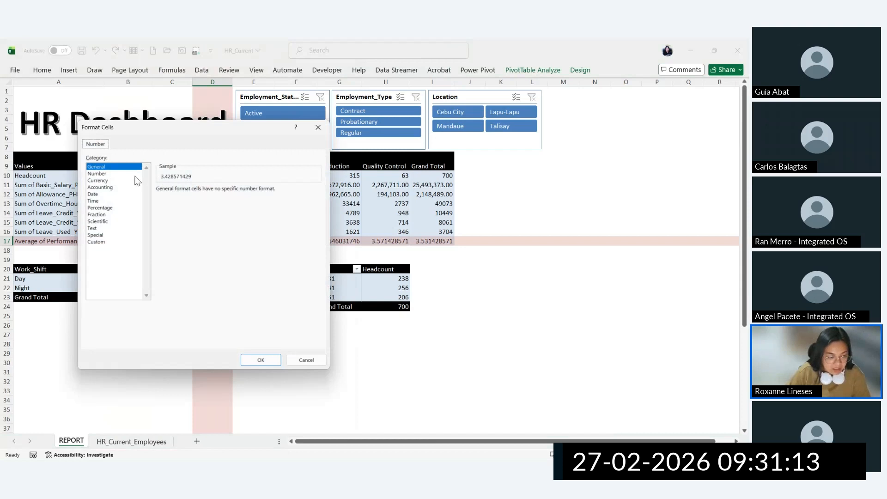
click(120, 174)
click(261, 360)
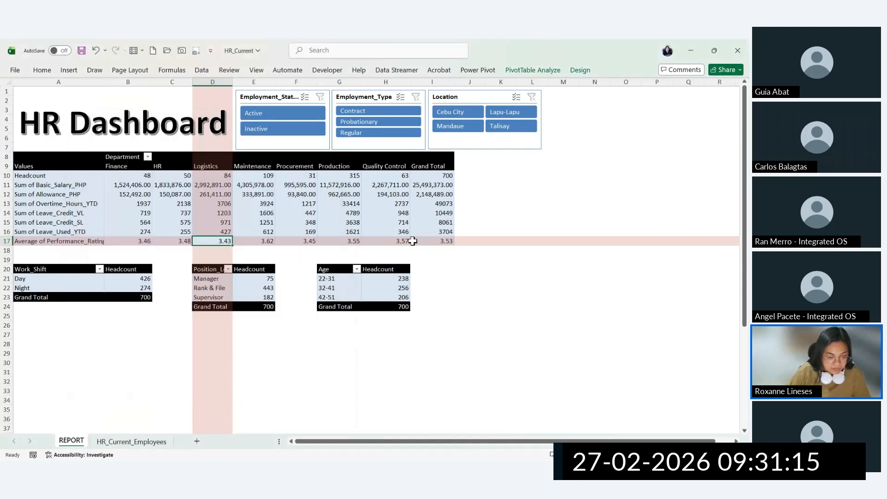
Step: Widen column A to fit the longest pivot row label
drag(83, 243, 100, 234)
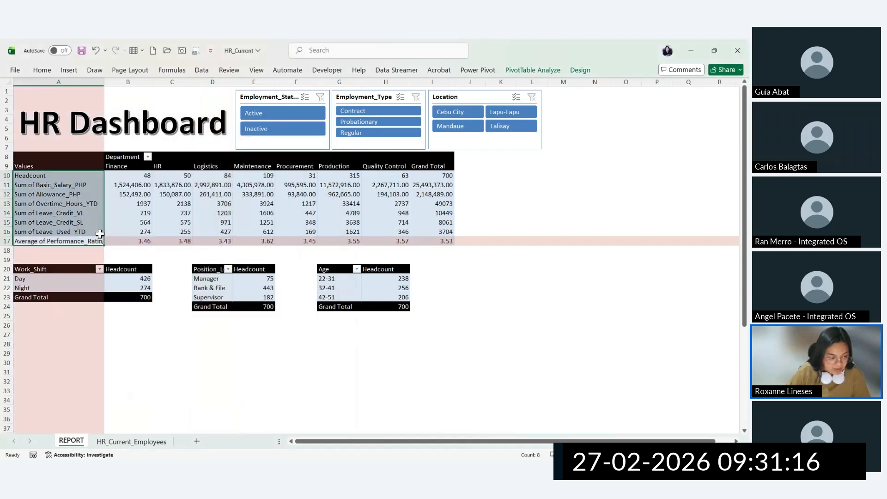
double_click(104, 82)
click(136, 279)
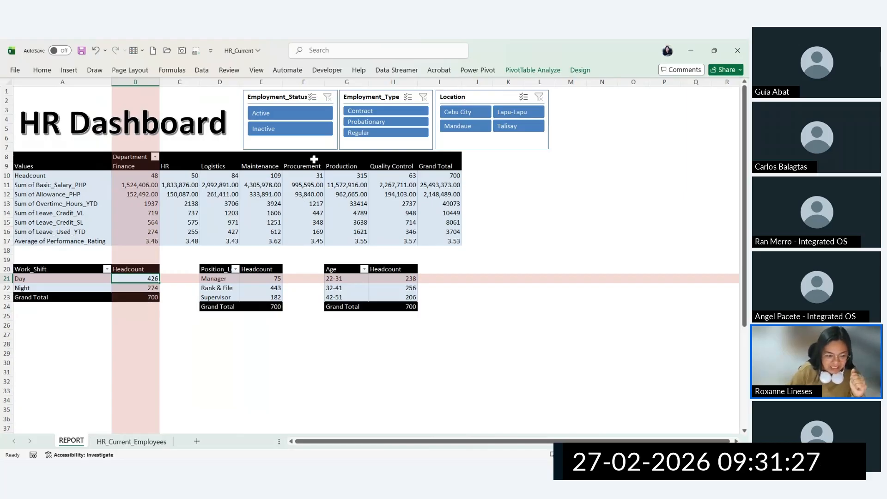
Step: Create a pie PivotChart of Day versus Night headcount and size it below the shift table
click(541, 71)
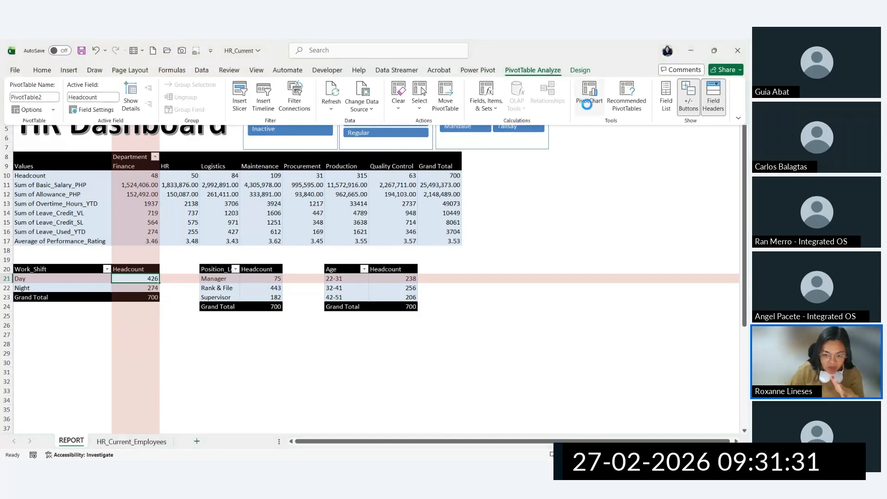
drag(427, 103, 541, 98)
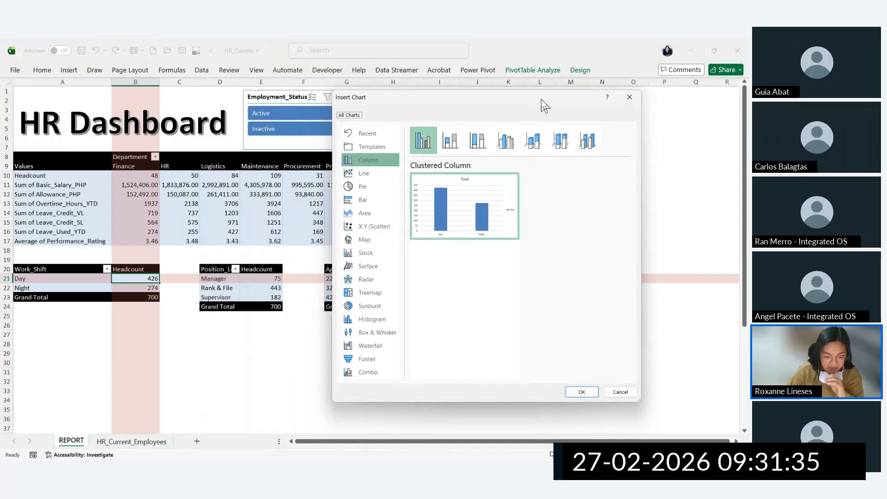
click(374, 187)
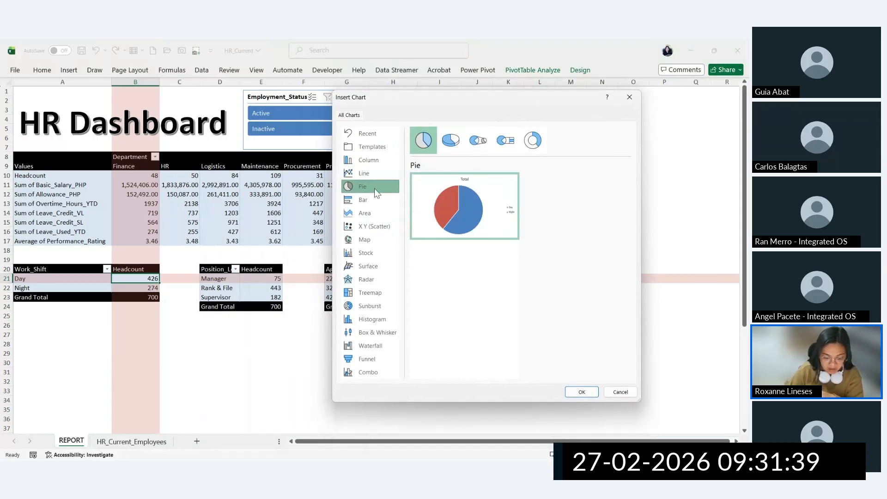
click(581, 392)
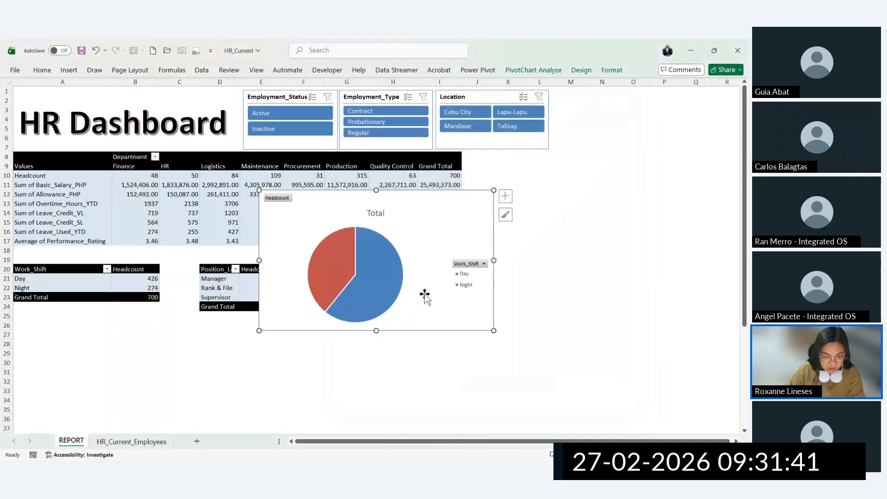
drag(446, 196, 212, 255)
drag(245, 317, 189, 331)
click(251, 287)
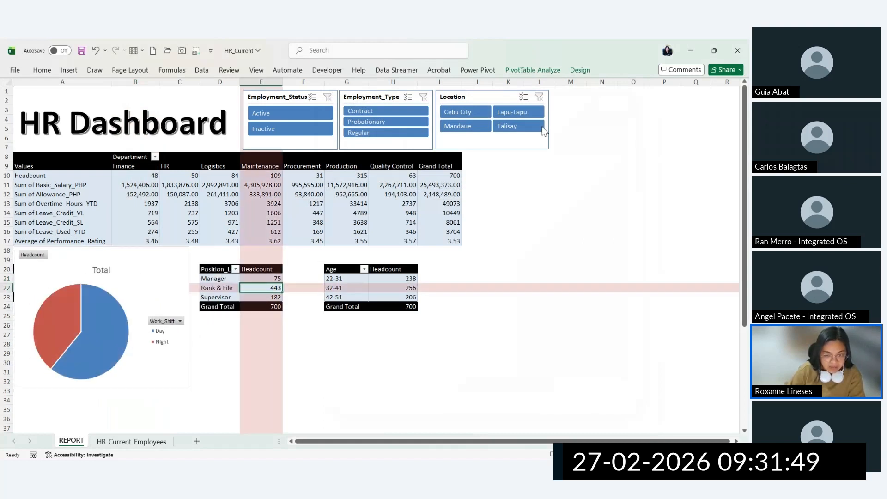
Step: Insert a bar PivotChart of Manager, Rank & File and Supervisor headcount below the Position_Level pivot
click(532, 70)
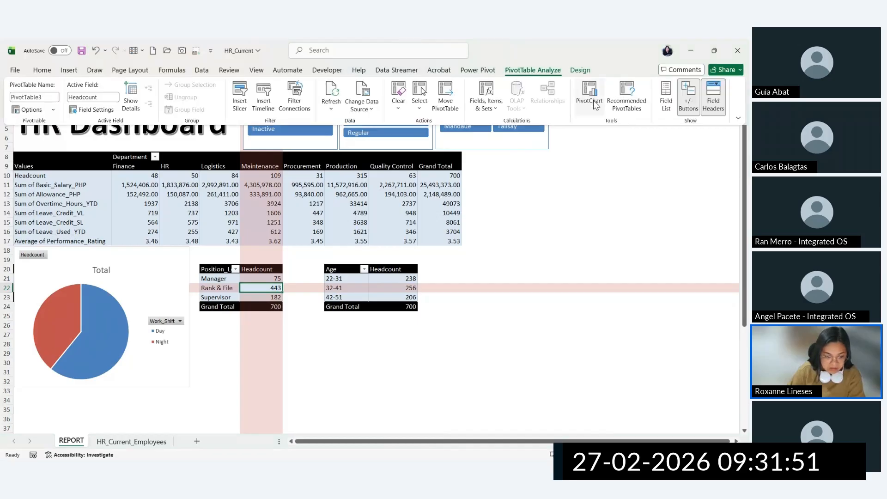
click(591, 97)
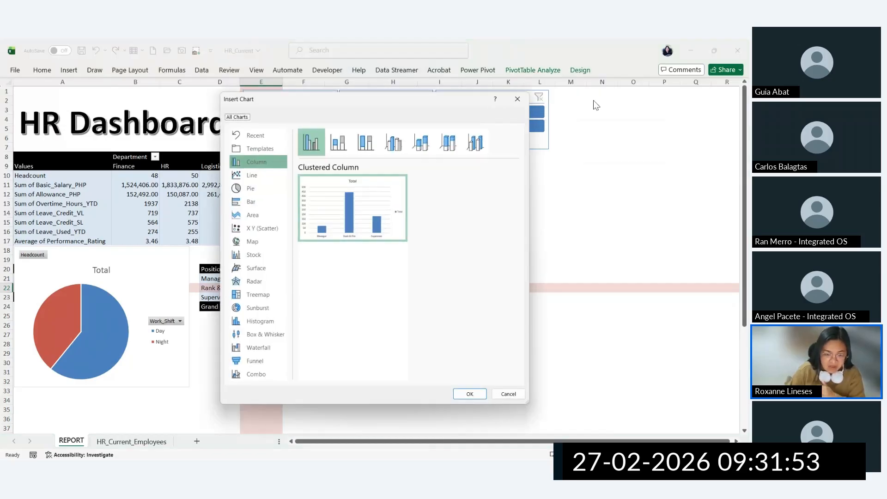
drag(453, 99, 589, 98)
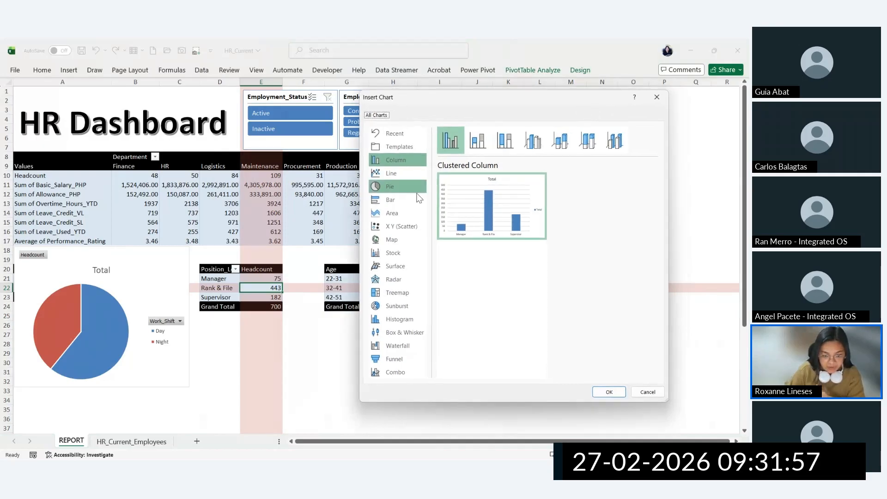
click(390, 200)
click(609, 392)
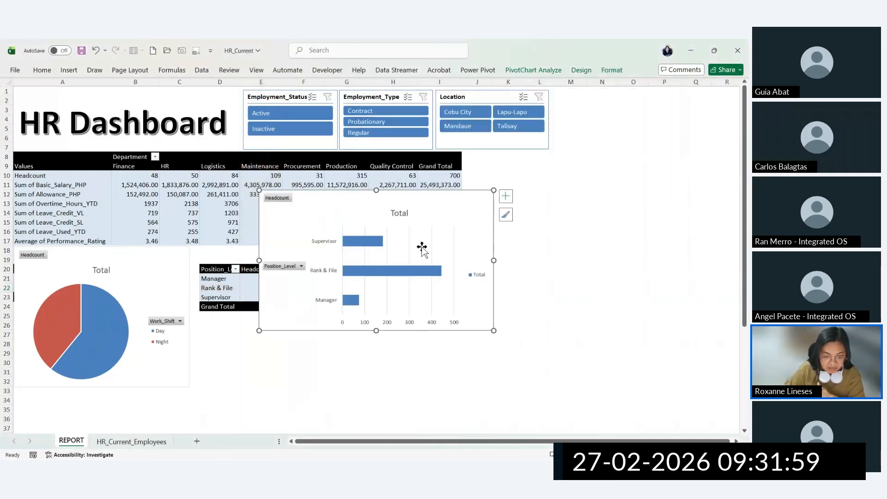
drag(454, 204, 392, 344)
click(364, 269)
click(386, 269)
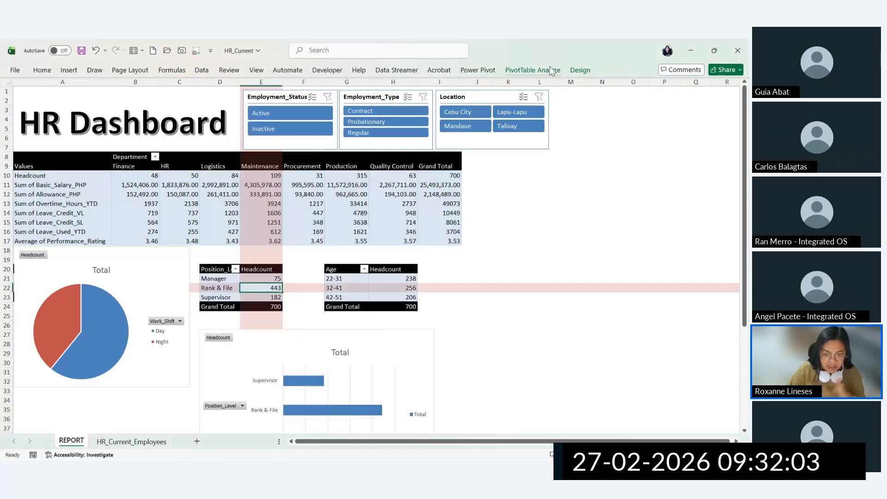
click(551, 70)
click(561, 247)
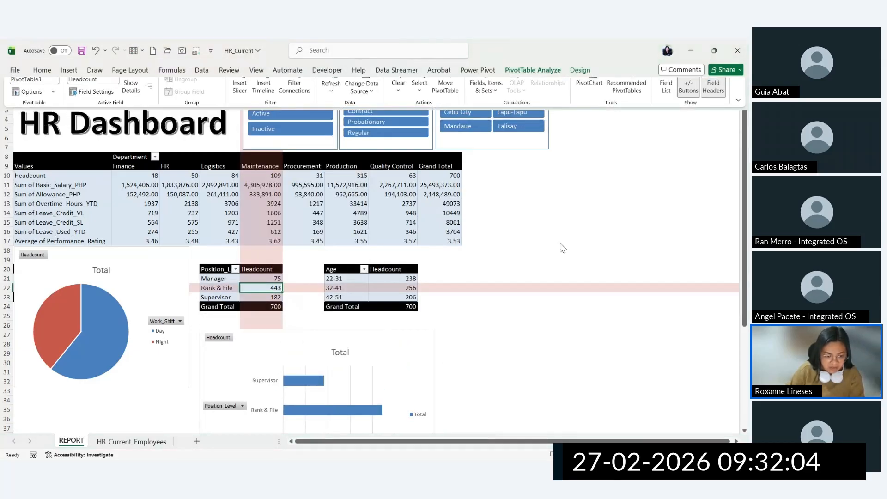
click(352, 289)
Step: Insert a clustered column PivotChart from the Age pivot and place it beside the Age table
click(539, 70)
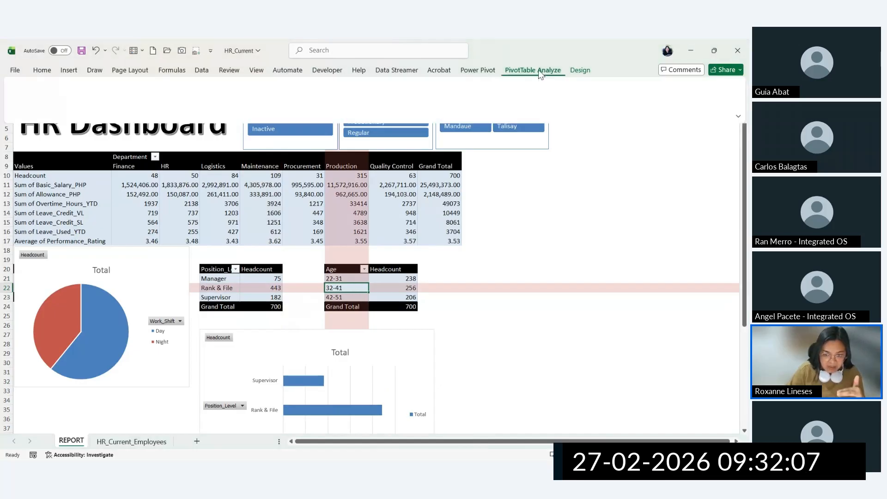
click(624, 115)
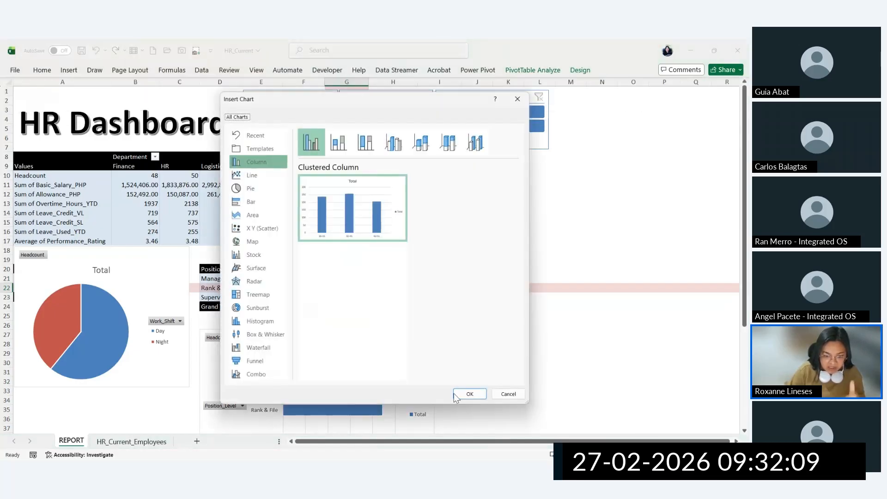
click(468, 393)
drag(353, 214, 532, 294)
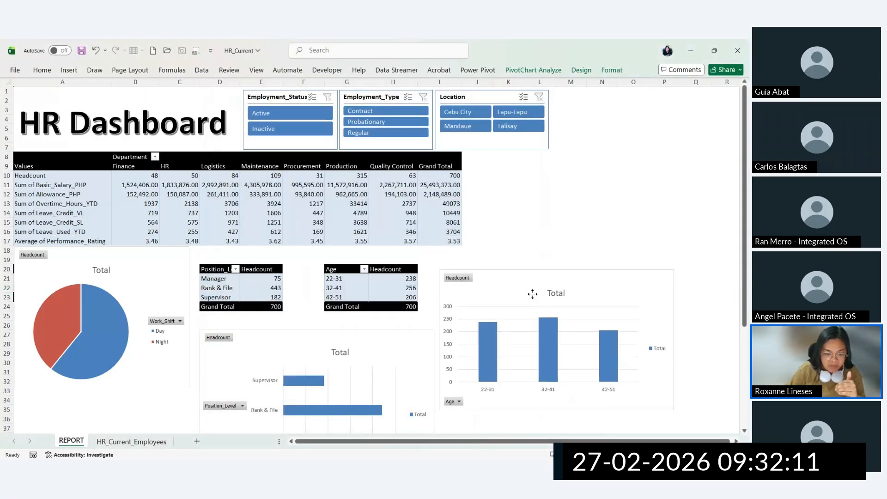
Step: Move the position bar chart under the tables and sort its bars by headcount
drag(257, 352, 249, 269)
right_click(333, 325)
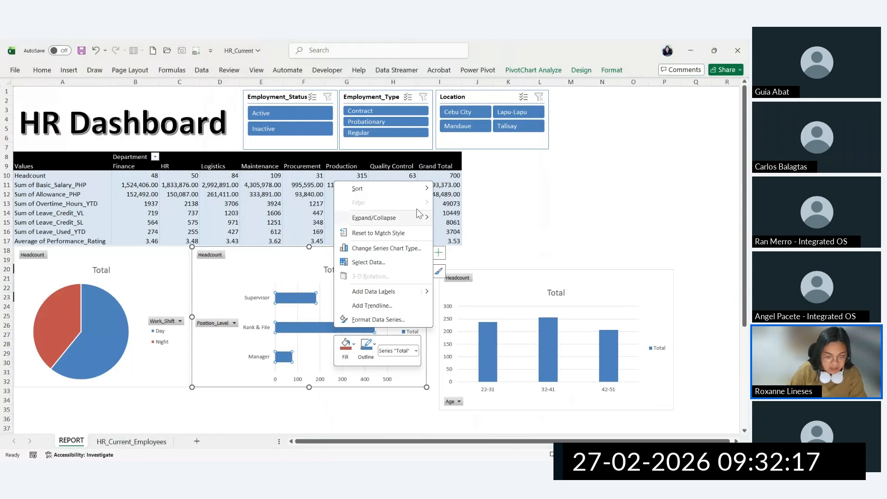
click(462, 191)
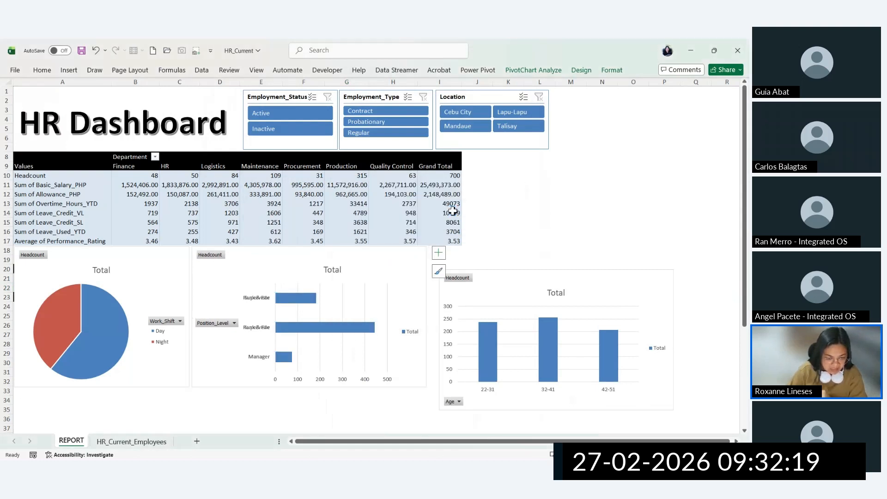
drag(492, 283, 482, 260)
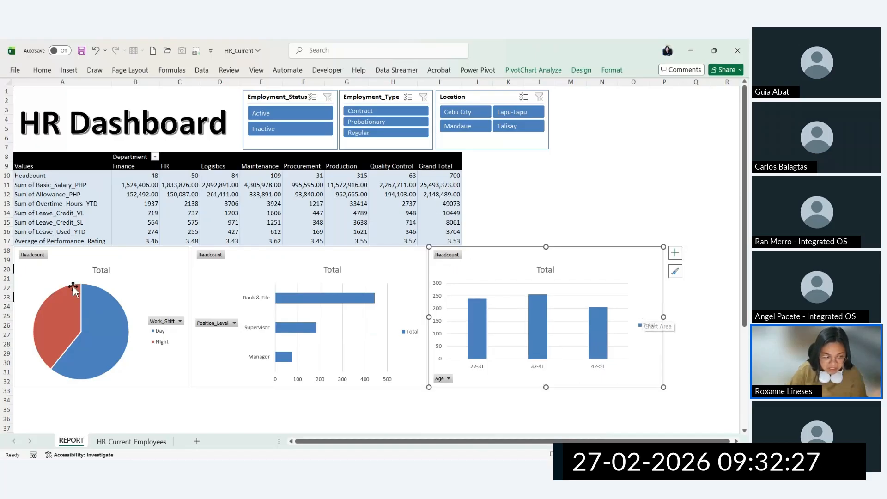
Step: Hide all field buttons on the pie and bar charts
right_click(40, 257)
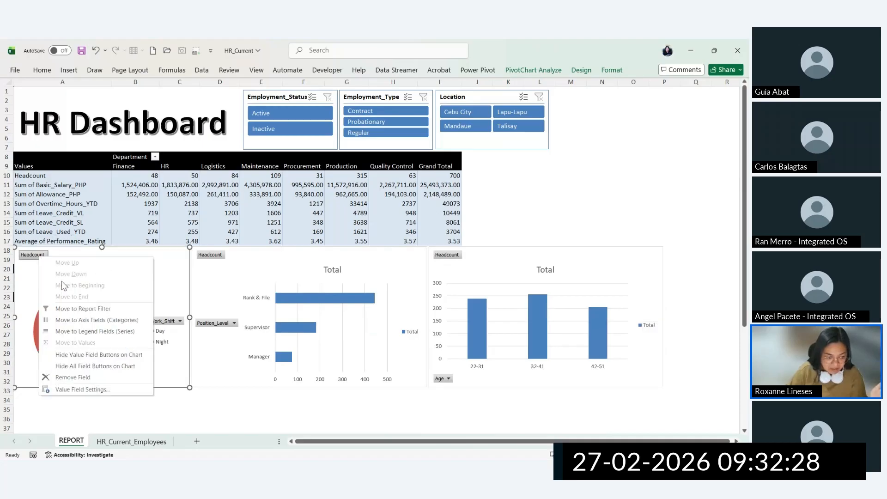
click(100, 366)
right_click(217, 258)
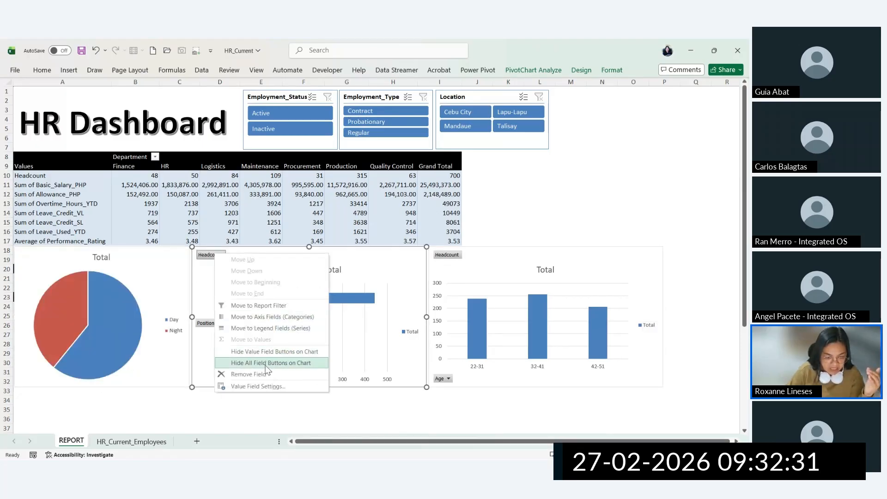
click(252, 364)
right_click(455, 257)
Step: Hide the column chart's field buttons, drop its gridlines and legend, and add value labels
click(516, 364)
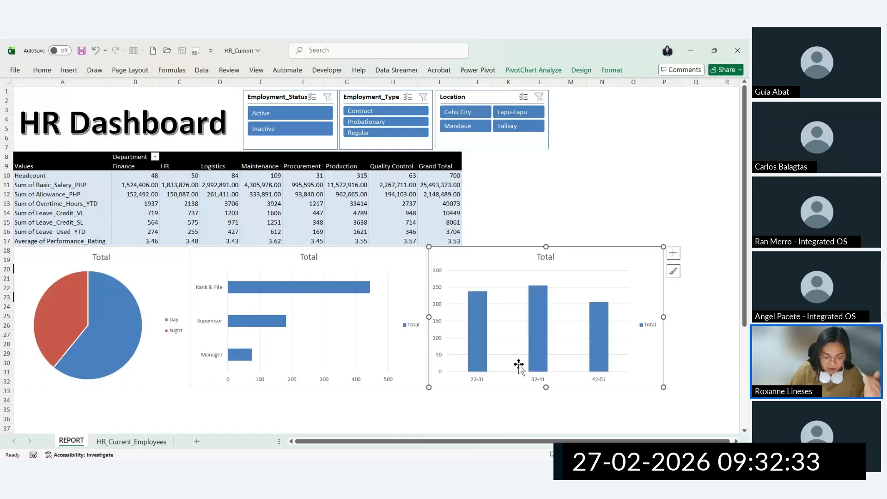
click(675, 254)
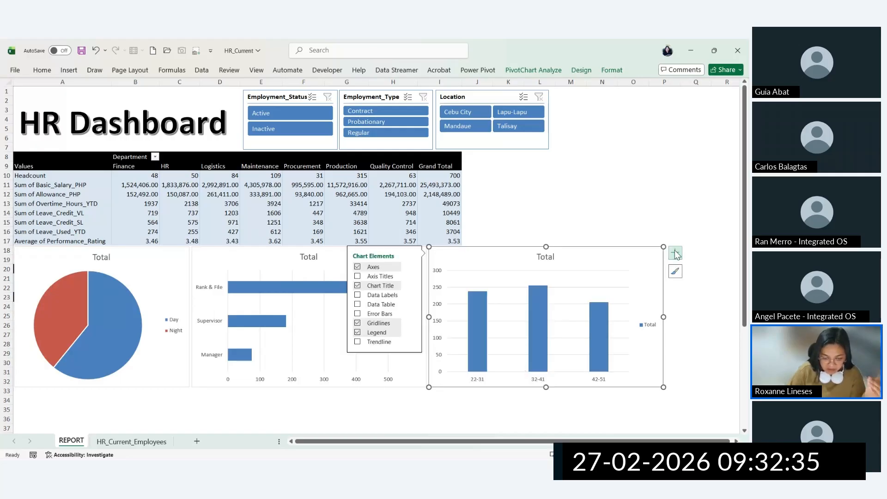
click(389, 323)
click(387, 332)
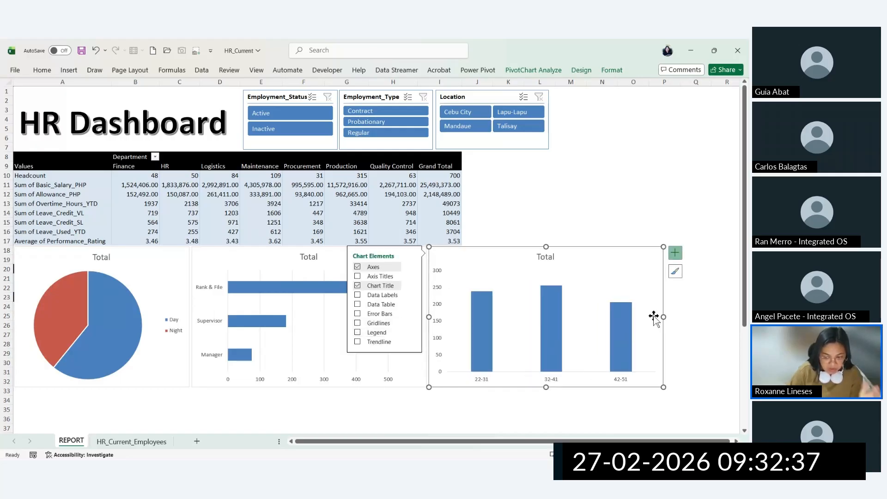
click(657, 287)
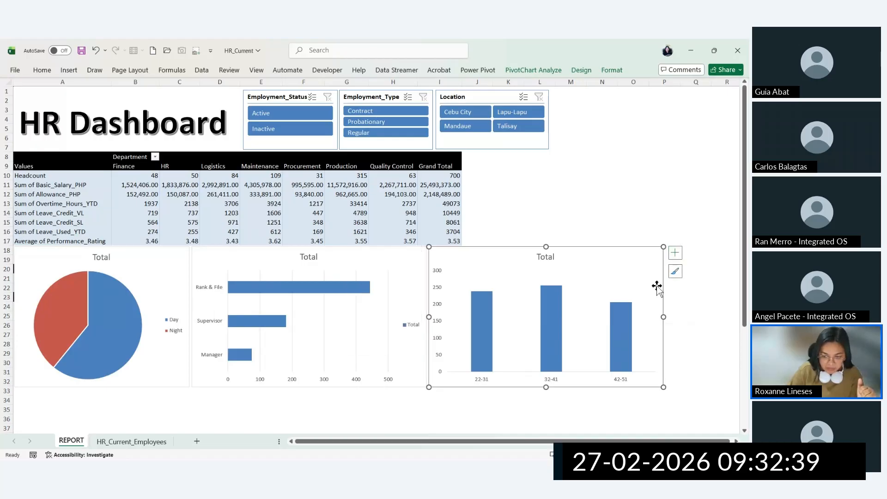
click(675, 253)
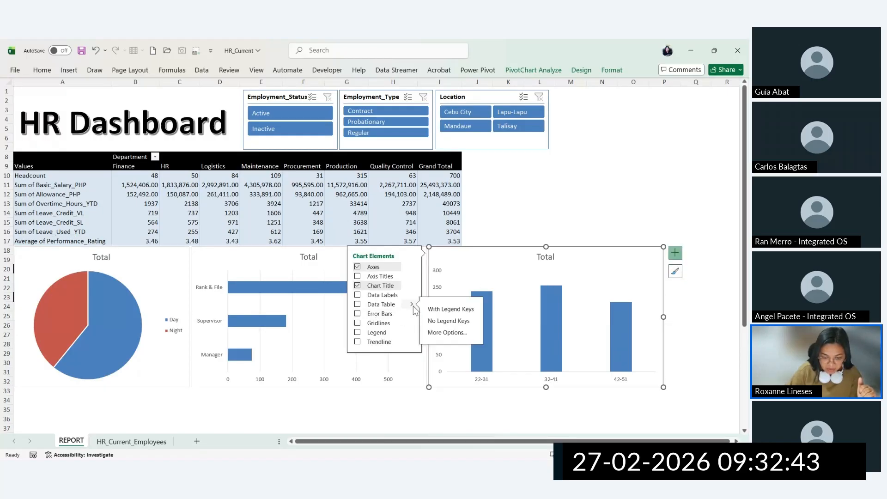
mouse_move(412, 295)
click(438, 335)
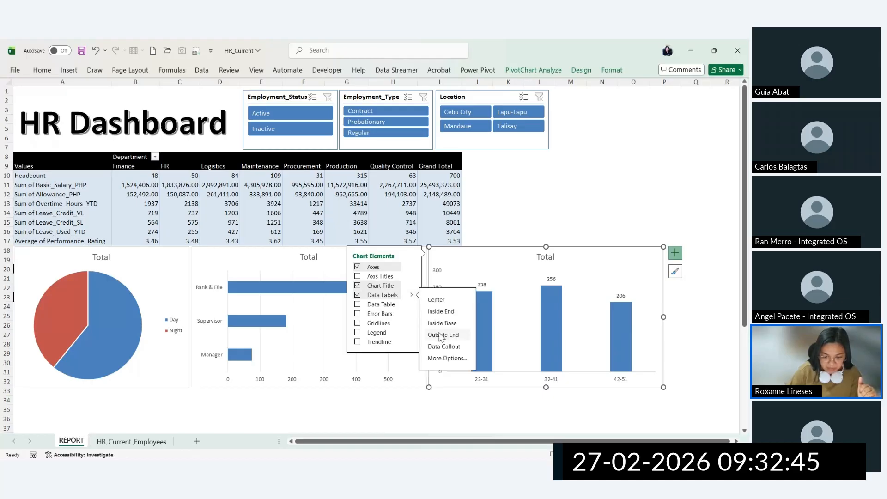
Step: Remove the bar chart's gridlines and legend and add Outside End value labels
click(340, 264)
click(438, 252)
click(460, 323)
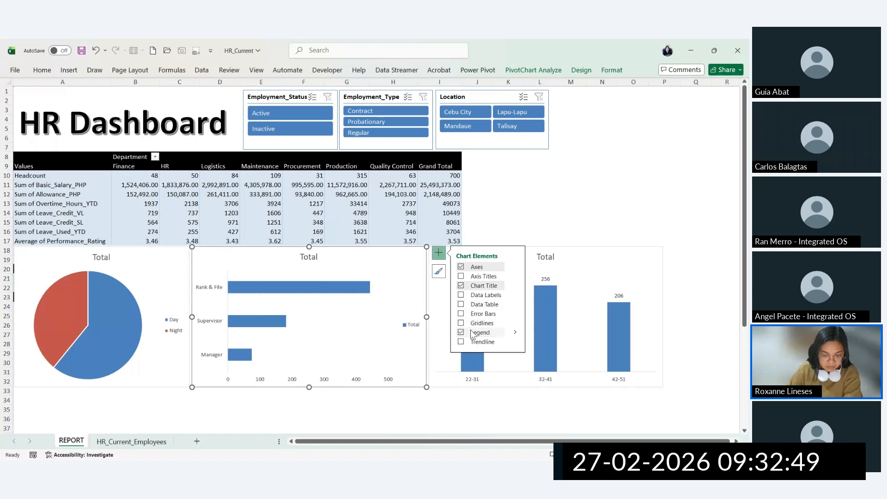
click(460, 332)
mouse_move(514, 294)
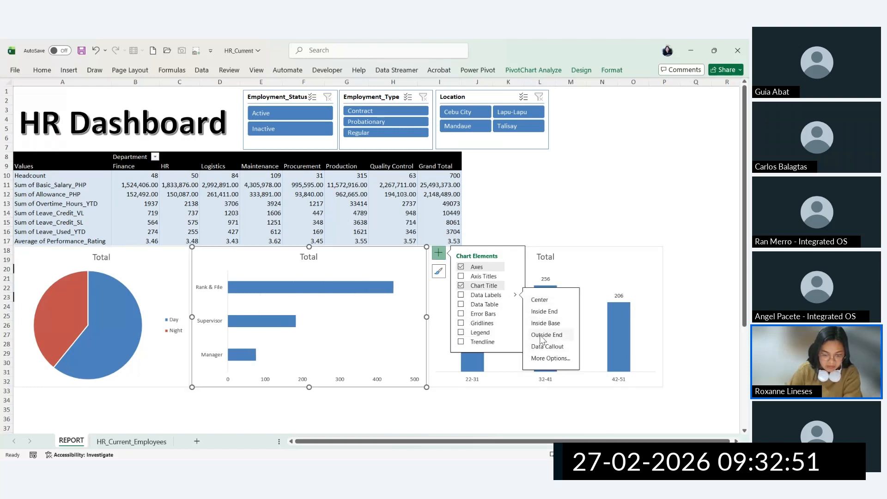
click(541, 336)
Step: Label the pie slices with percentages (Day 61%, Night 39%) and delete its legend
click(102, 256)
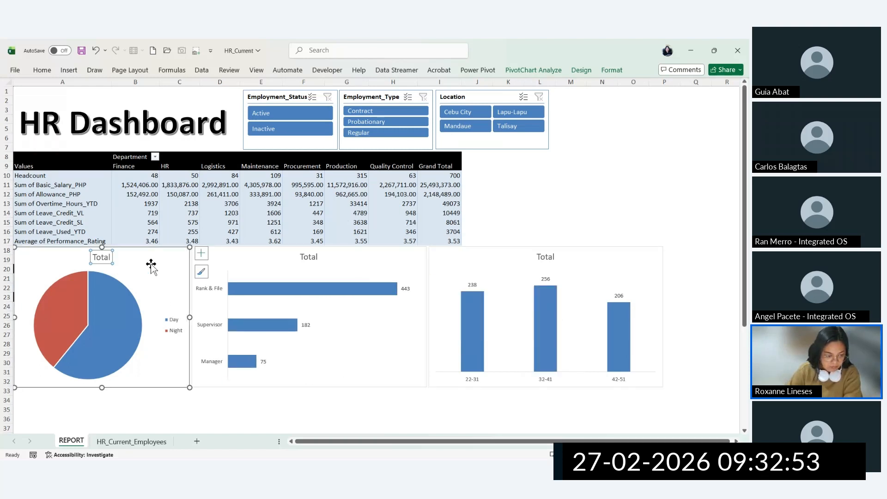
click(201, 252)
mouse_move(280, 276)
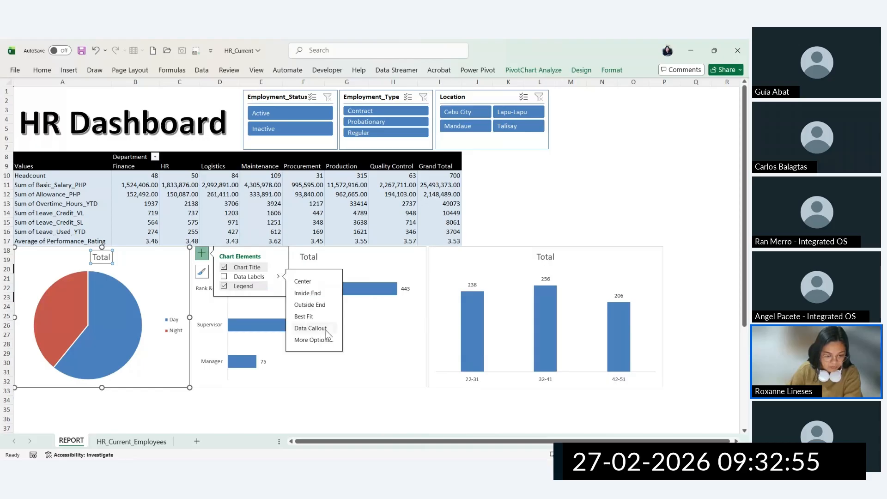
click(309, 304)
click(185, 314)
key(Delete)
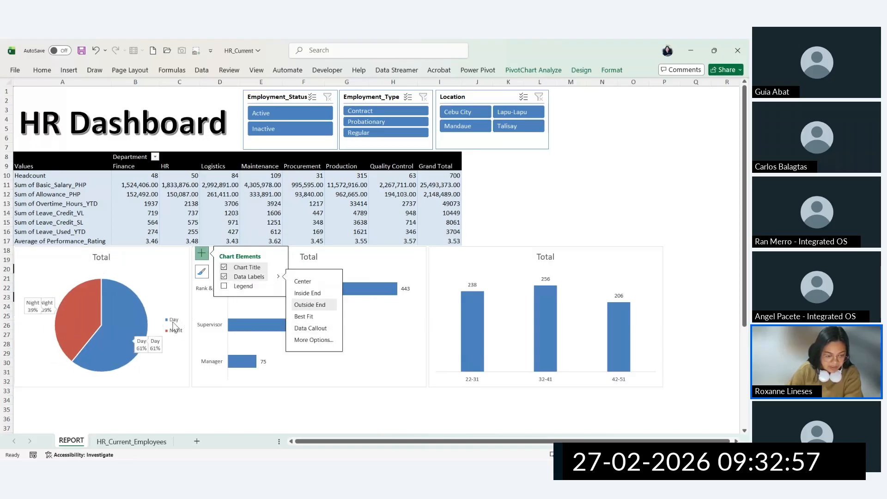
Step: Title the pie chart 'Work Shift Analysis'
double_click(102, 258)
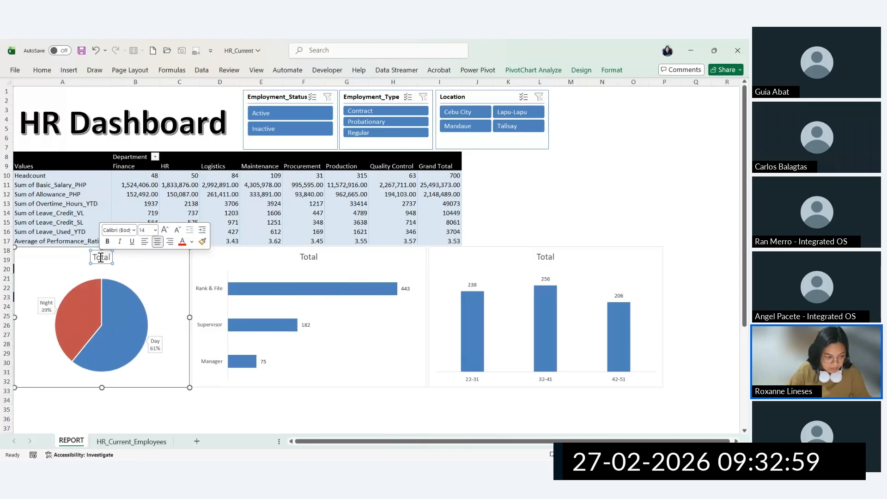
text(Work S)
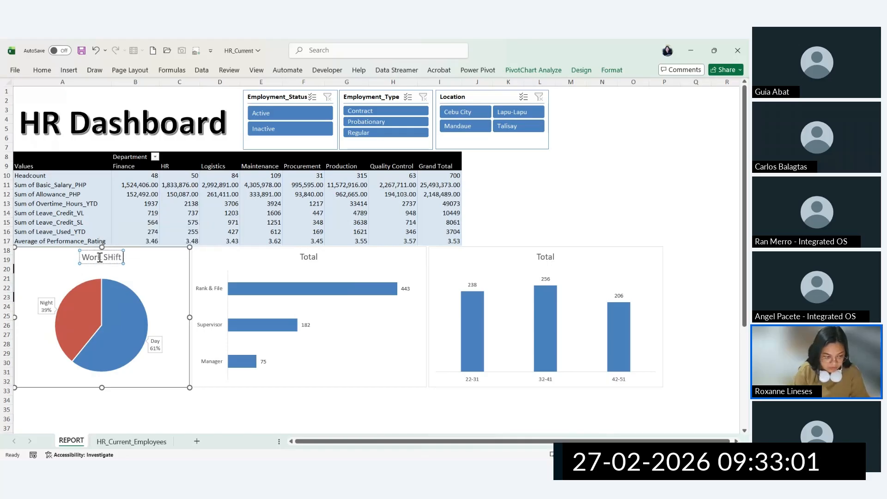
text(hift A)
key(BackSpace)
key(BackSpace)
key(BackSpace)
key(BackSpace)
key(BackSpace)
key(BackSpace)
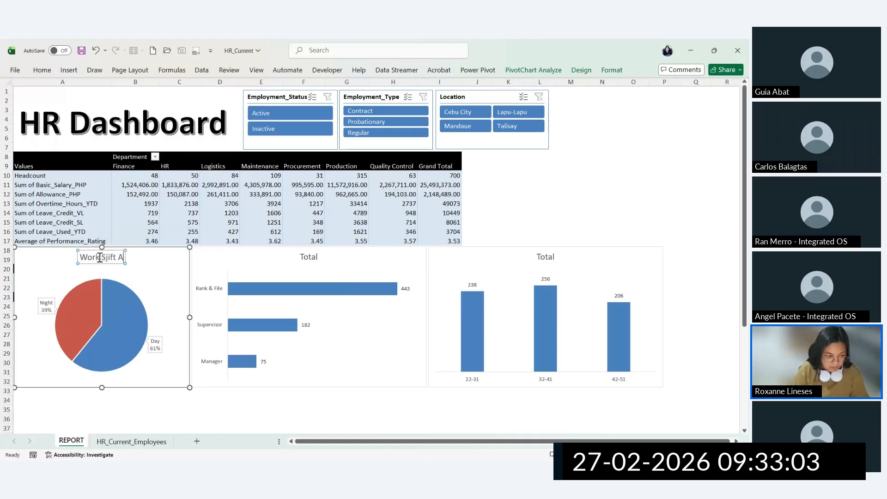
text(hift Analysis)
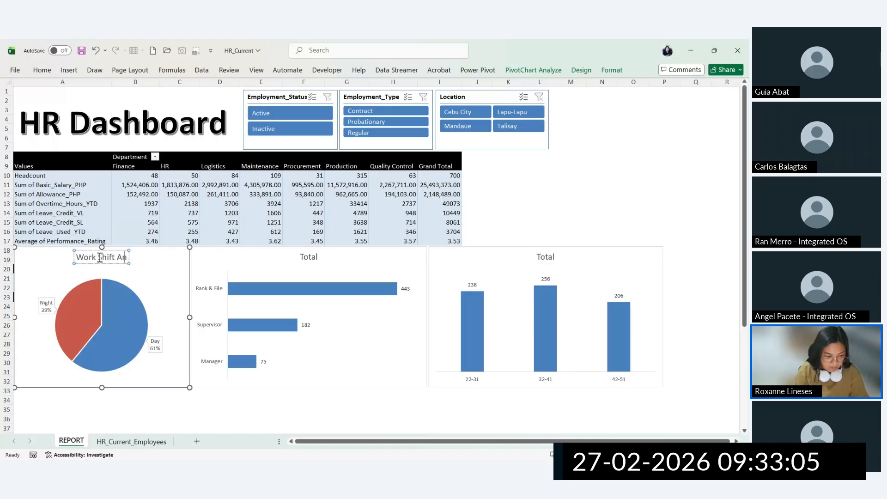
Step: Title the bar chart 'Total Headcount Per Level' and the column chart 'Age Group Analysis'
click(307, 255)
double_click(311, 257)
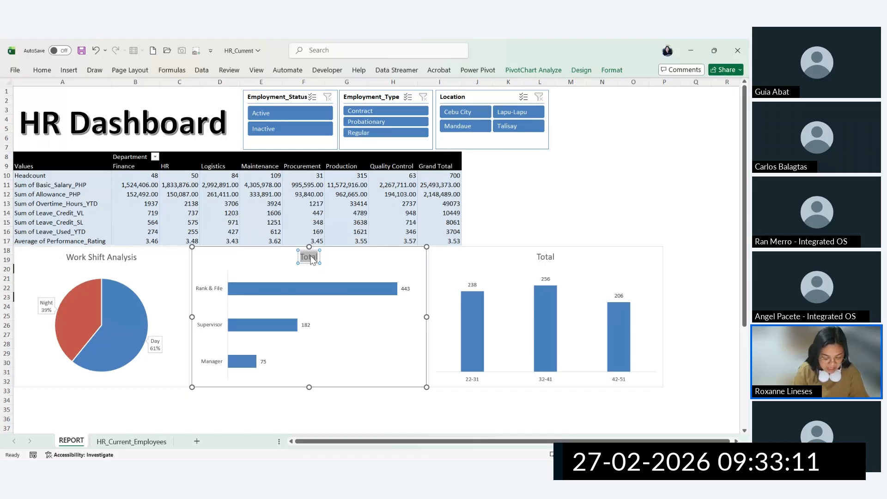
text(Total Headcount)
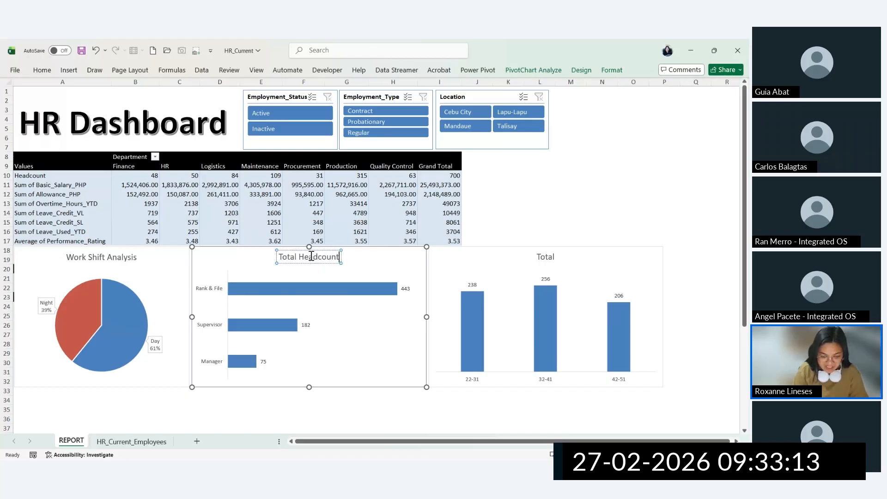
text( Per Level)
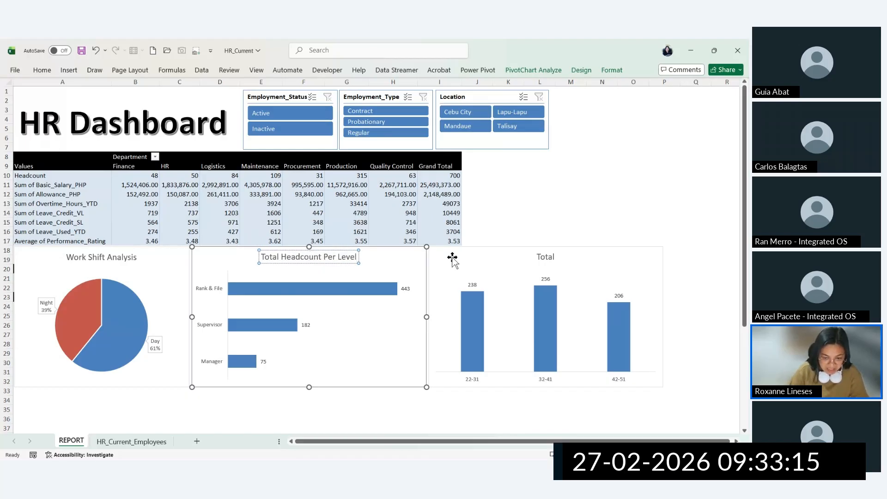
click(545, 257)
text(Ag)
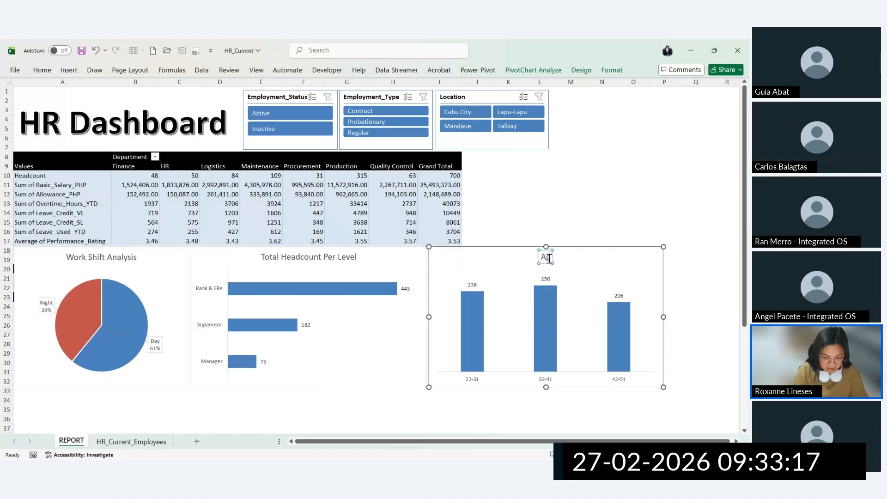
text(e Group Analysis)
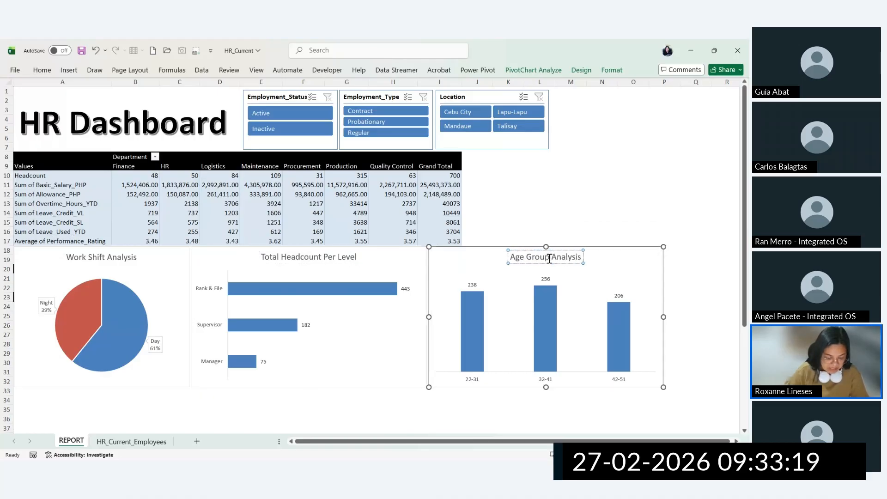
click(634, 408)
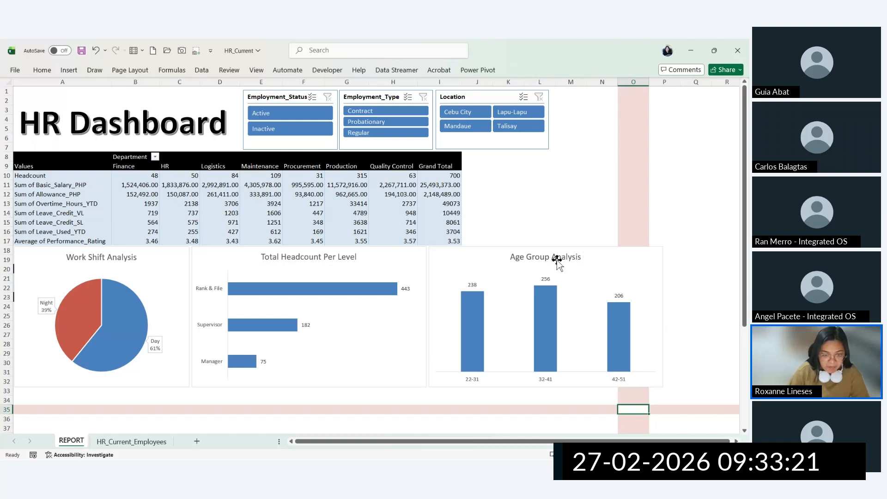
Step: Use Report Connections to link the Employment_Status, Employment_Type and Location slicers to all four PivotTables
right_click(312, 134)
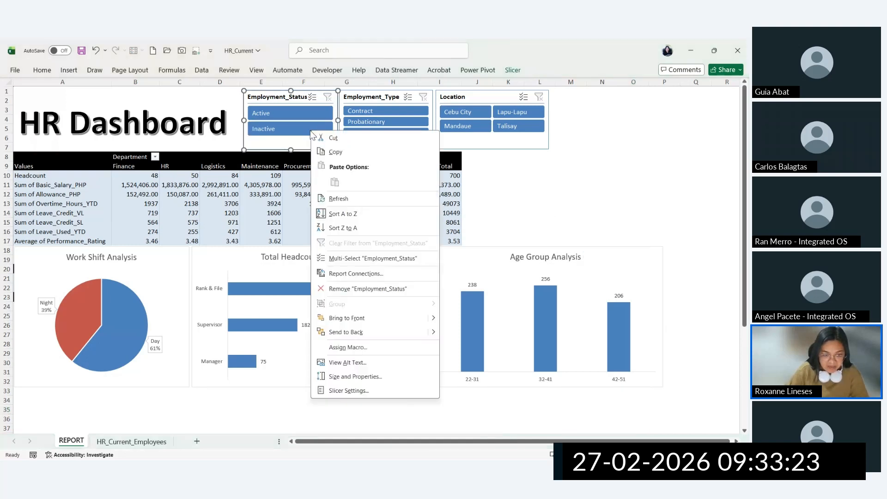
click(356, 274)
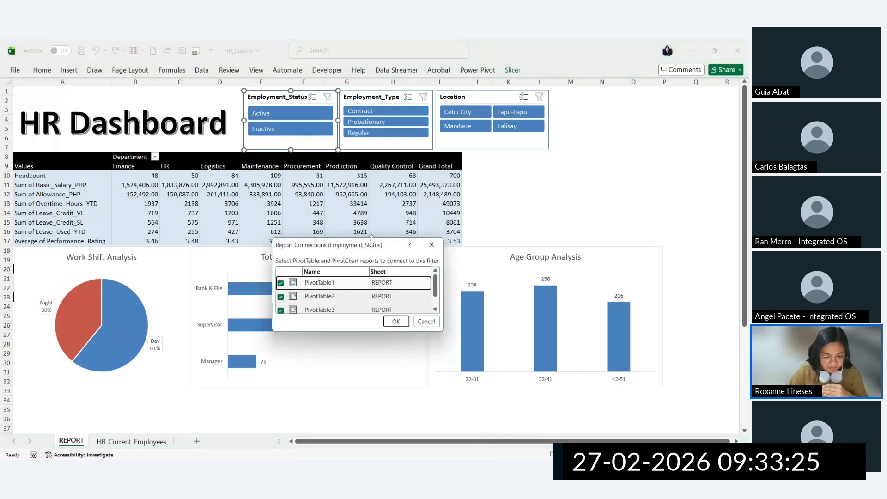
drag(372, 240, 373, 210)
click(396, 321)
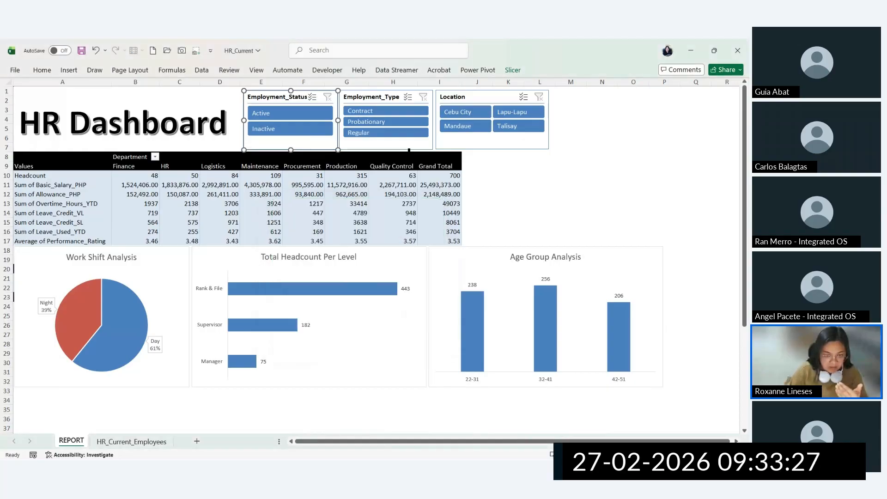
right_click(407, 137)
click(452, 280)
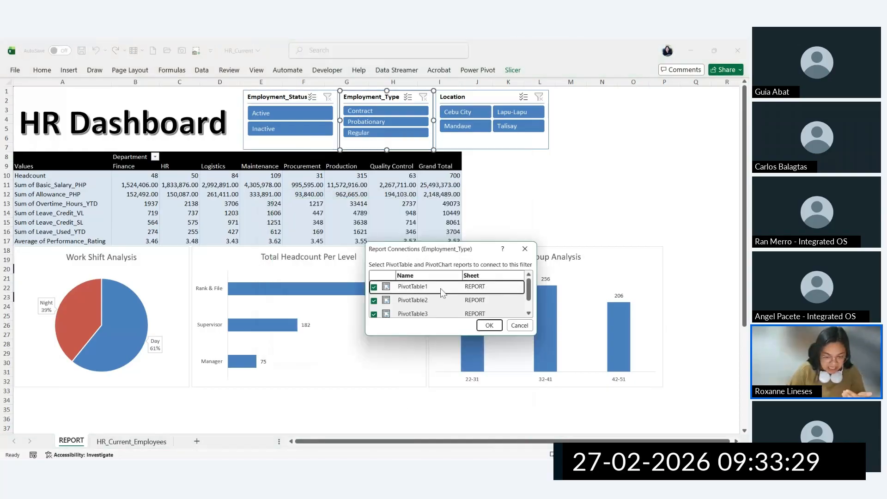
drag(442, 242, 441, 195)
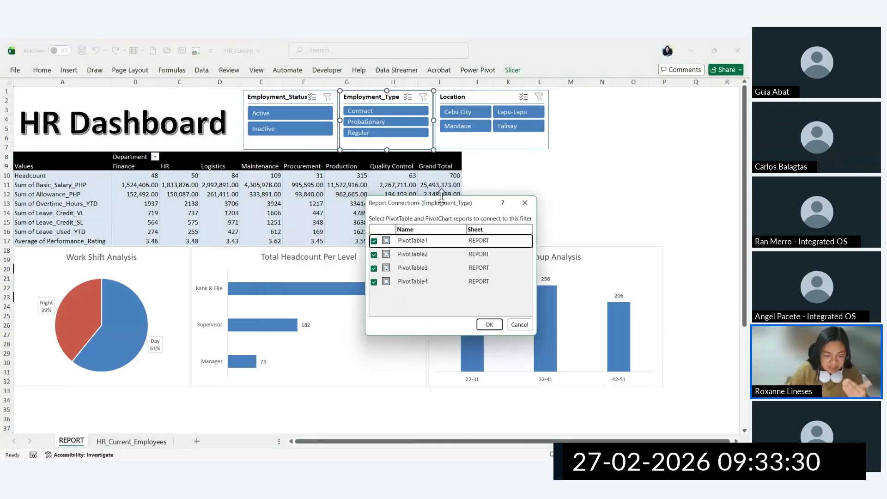
click(489, 325)
right_click(472, 127)
click(523, 259)
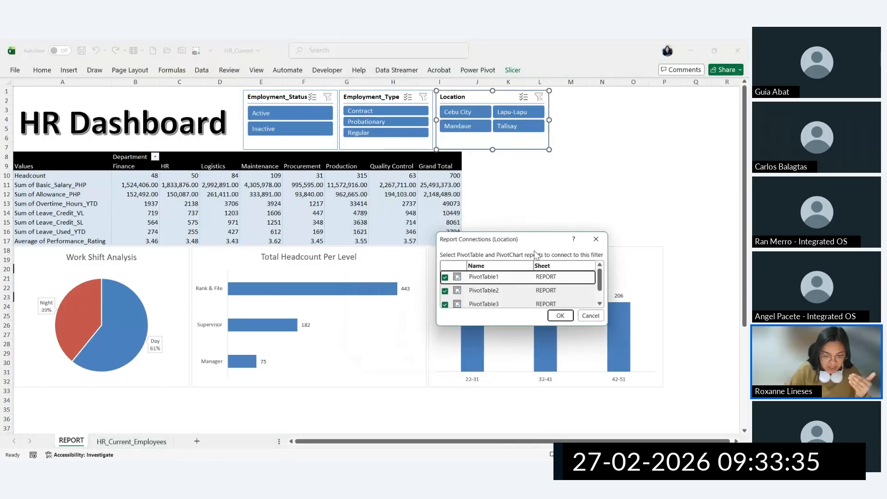
click(560, 316)
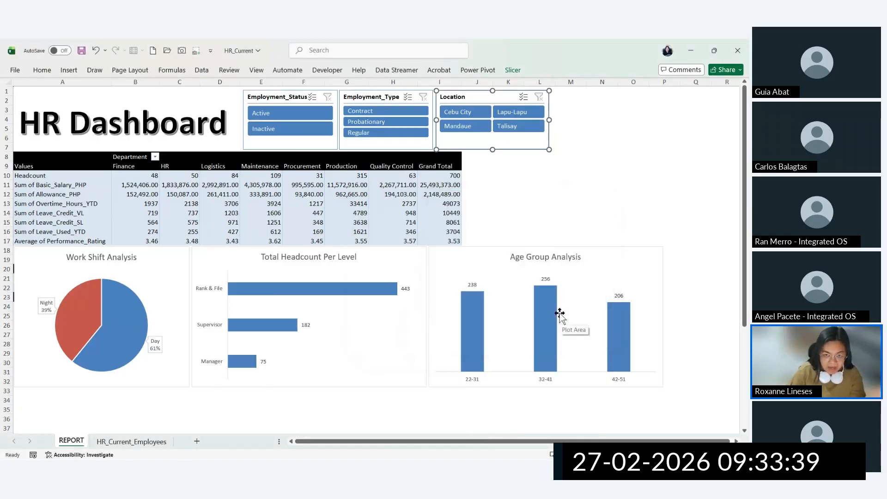
Step: Test the slicers by filtering Active/Inactive status, Probationary type and Cebu City location
click(506, 204)
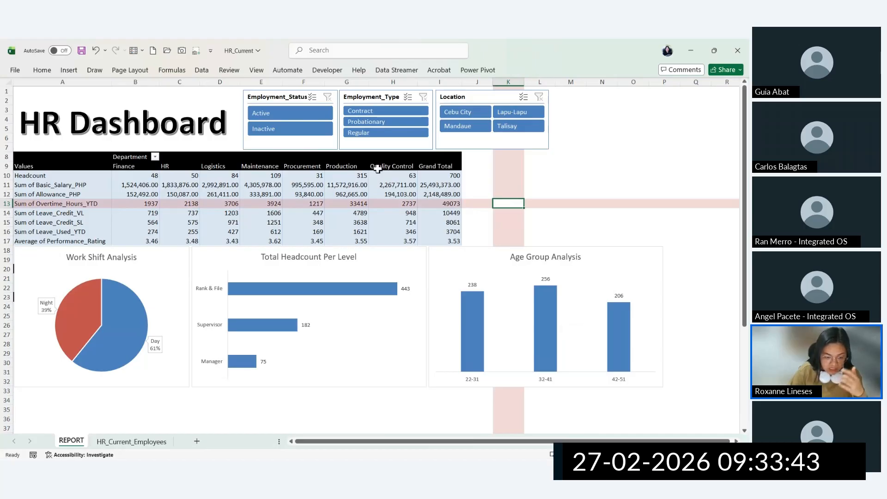
mouse_move(319, 205)
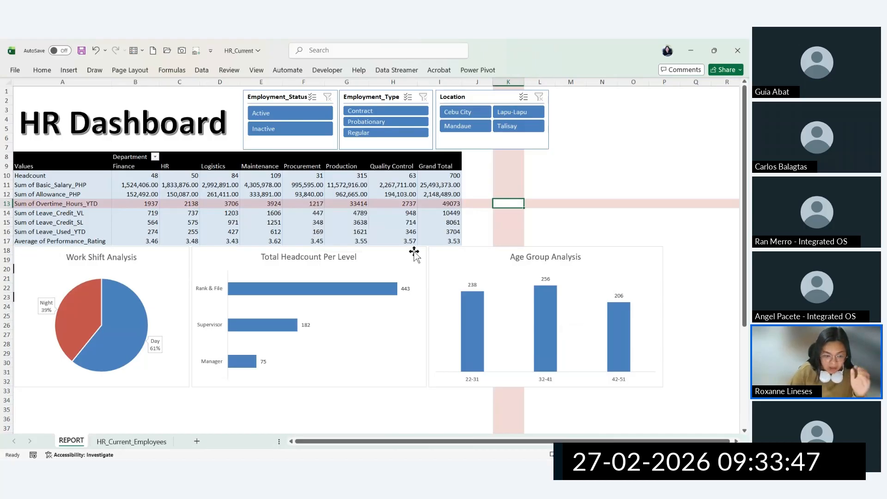
click(312, 115)
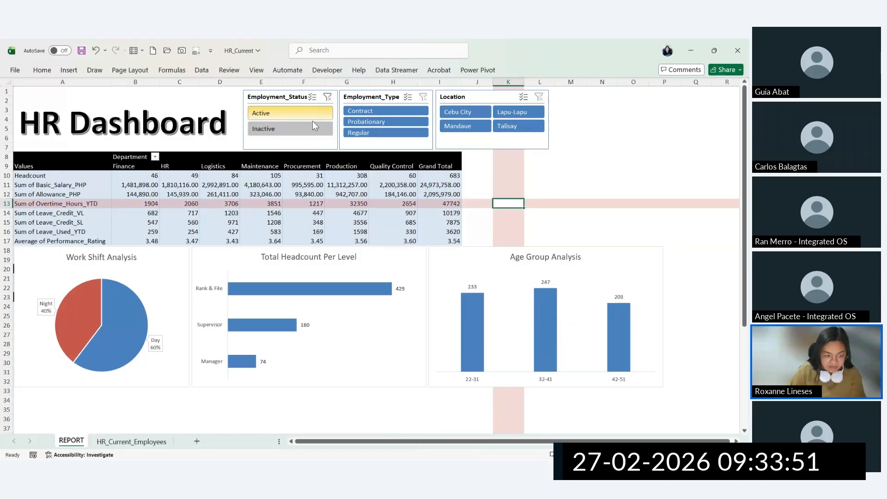
click(312, 125)
click(313, 118)
click(314, 126)
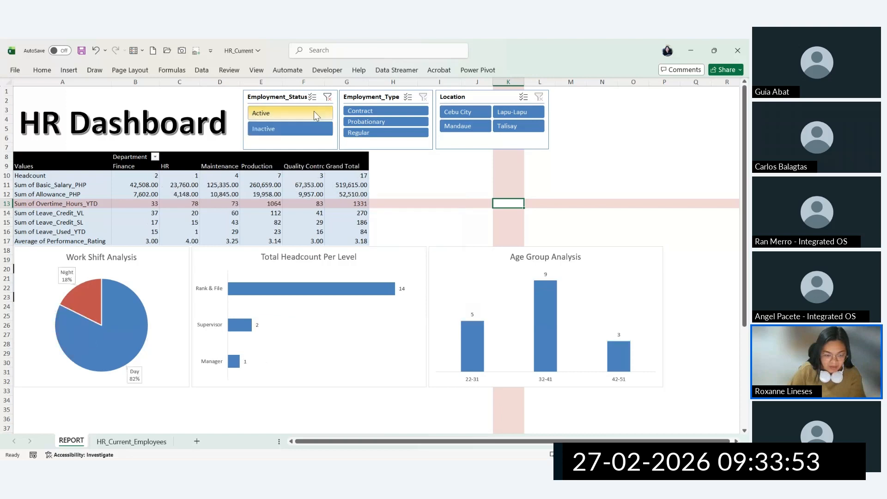
click(315, 112)
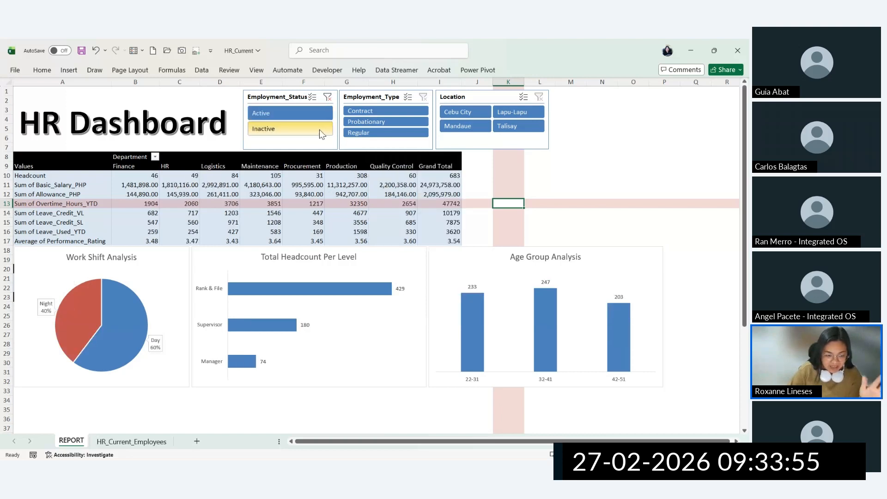
click(312, 131)
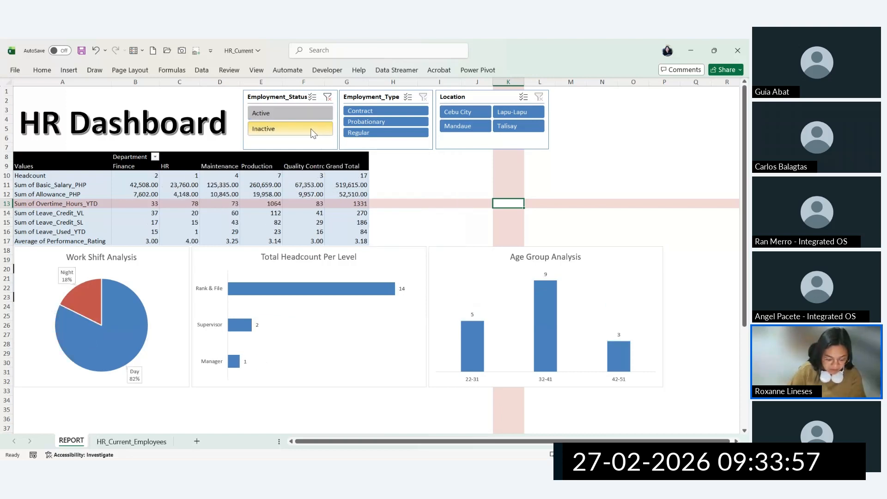
click(314, 114)
click(327, 97)
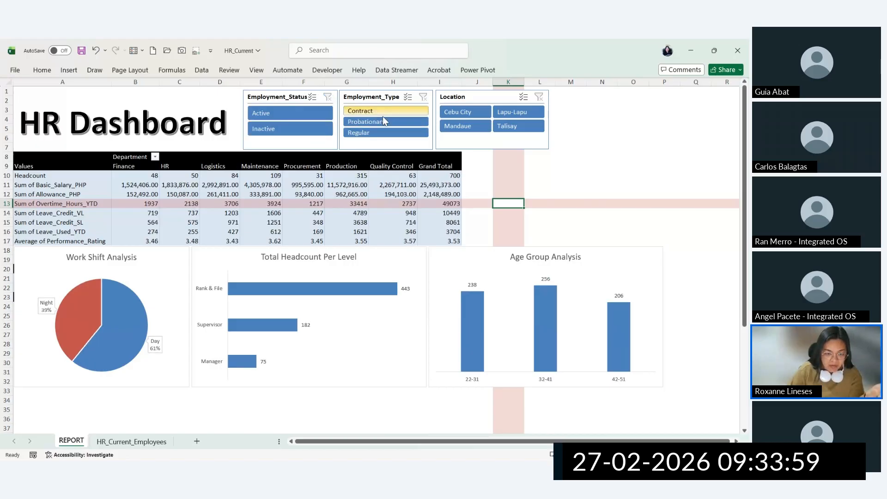
click(385, 133)
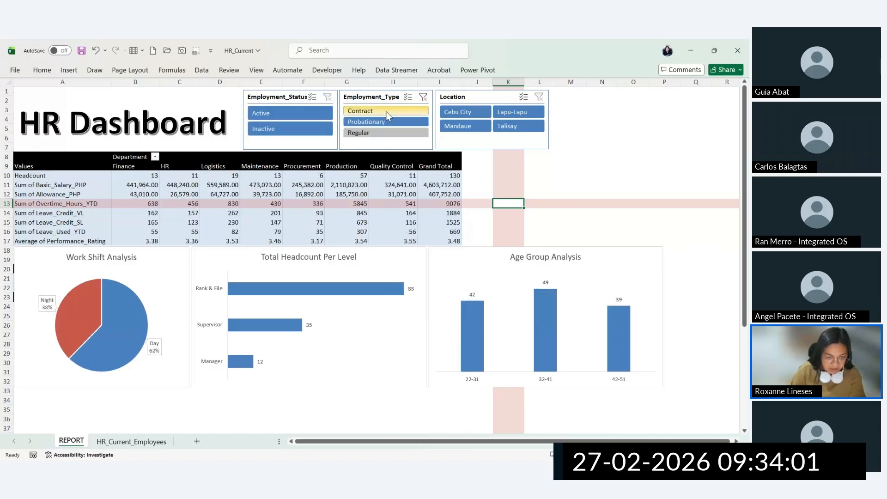
click(423, 97)
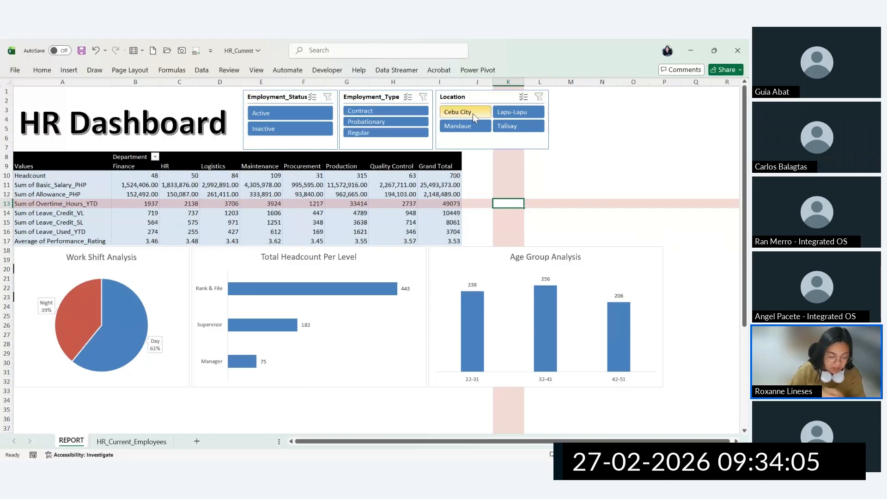
click(473, 112)
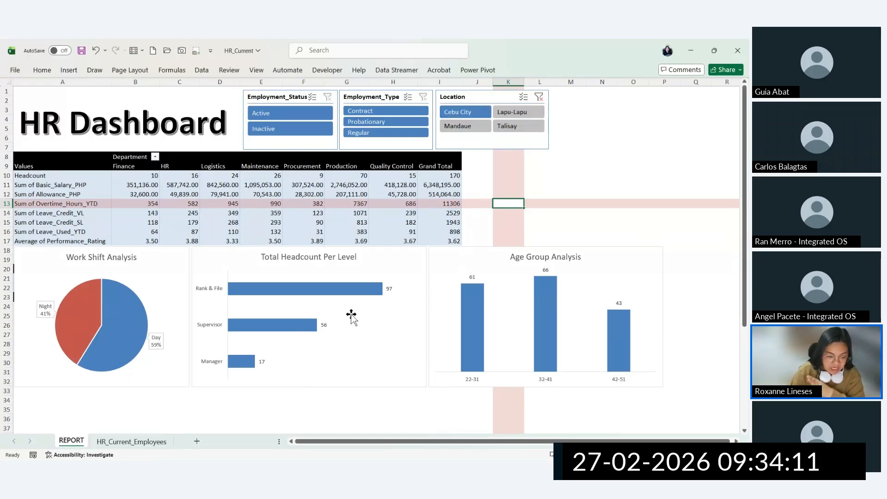
Step: Inspect the Total Headcount Per Level chart's data labels and chart elements
click(406, 258)
click(389, 289)
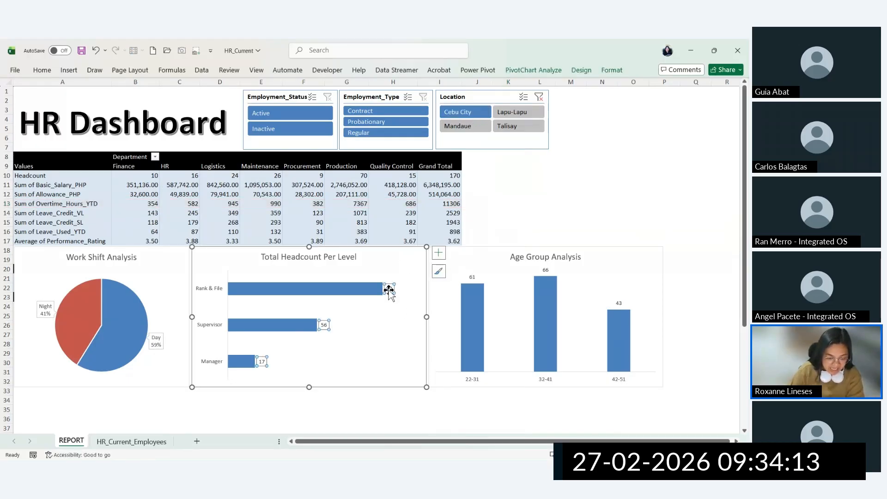
click(439, 271)
click(438, 252)
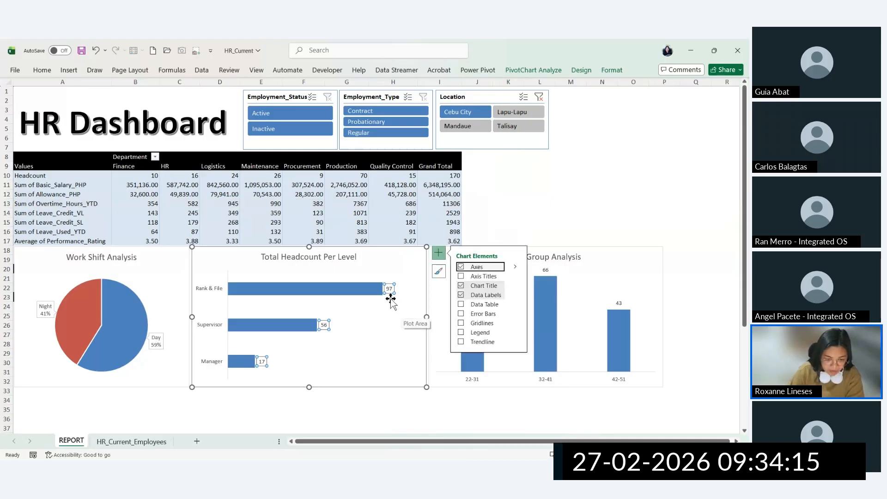
key(Escape)
key(Escape)
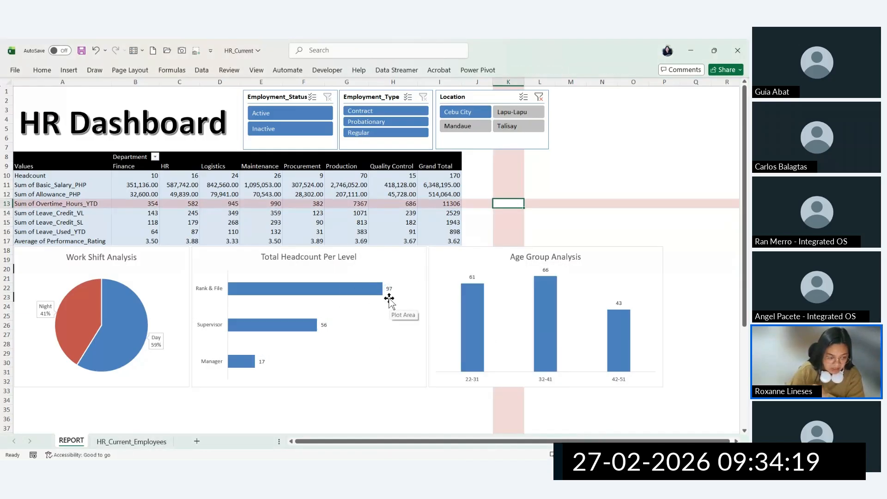
Step: Filter to Lapu-Lapu and inspect the Work Shift pie chart's Day data label
click(509, 112)
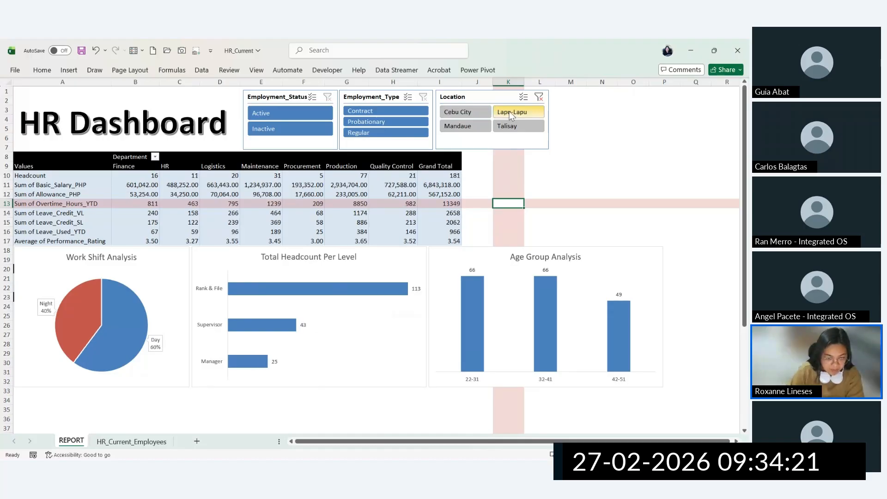
click(155, 347)
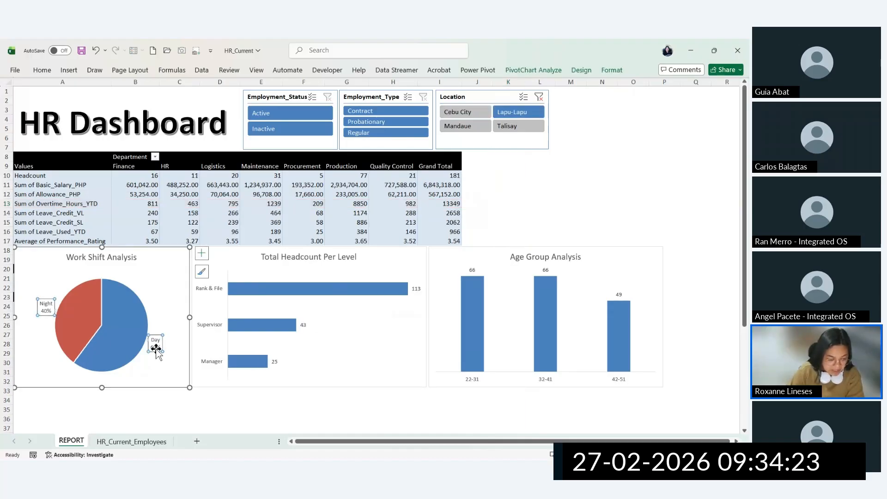
key(ctrl)
key(ctrl)
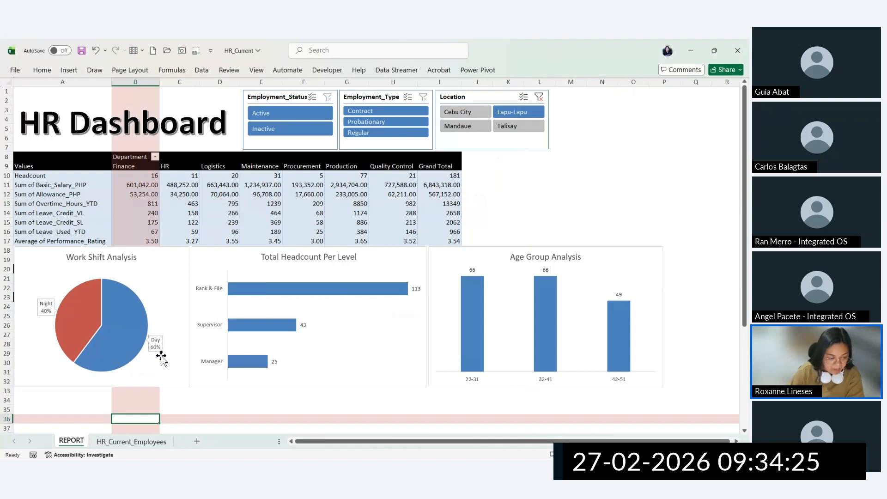
click(156, 348)
click(156, 348)
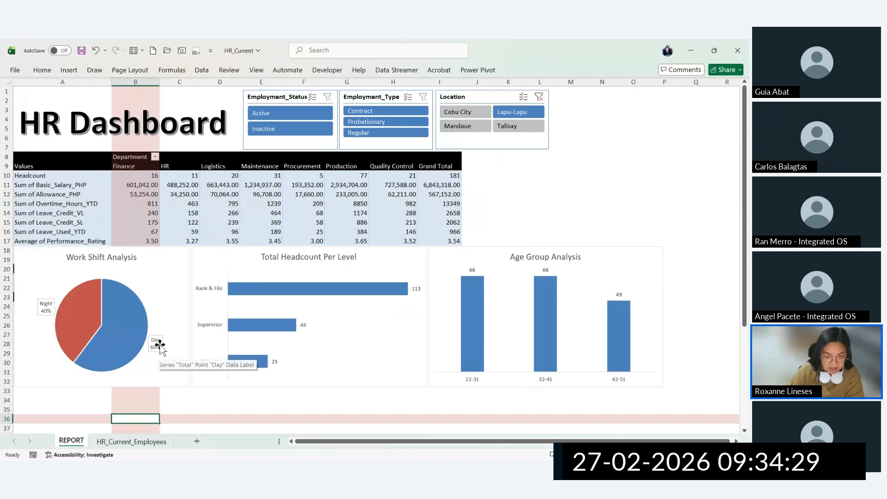
click(500, 166)
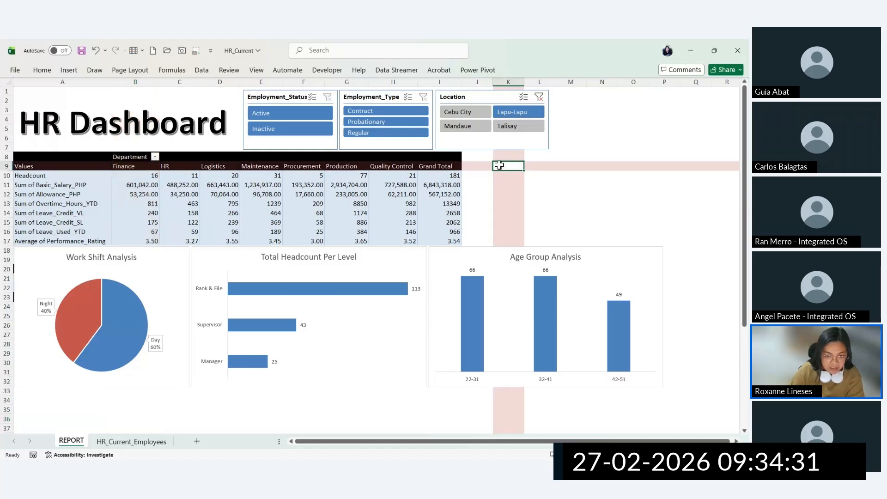
Step: Try Mandaue and Talisay locations, then filter to Active employees in Cebu City
click(466, 127)
click(517, 126)
click(539, 96)
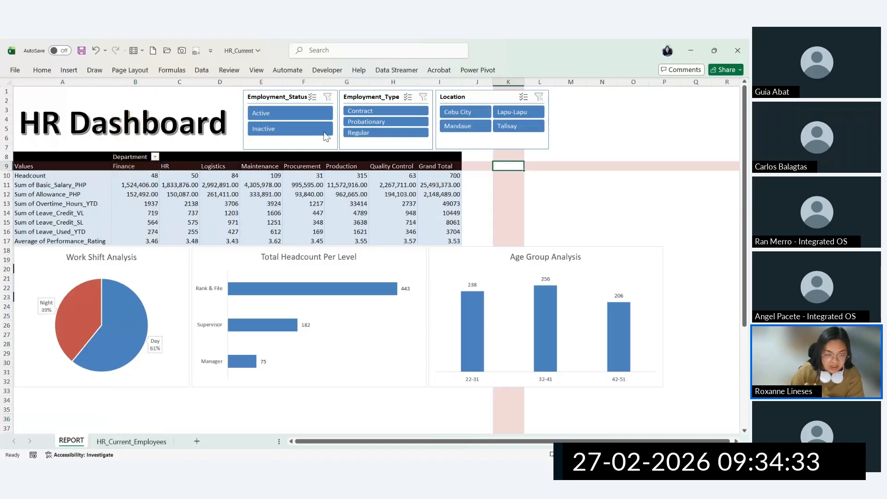
click(267, 115)
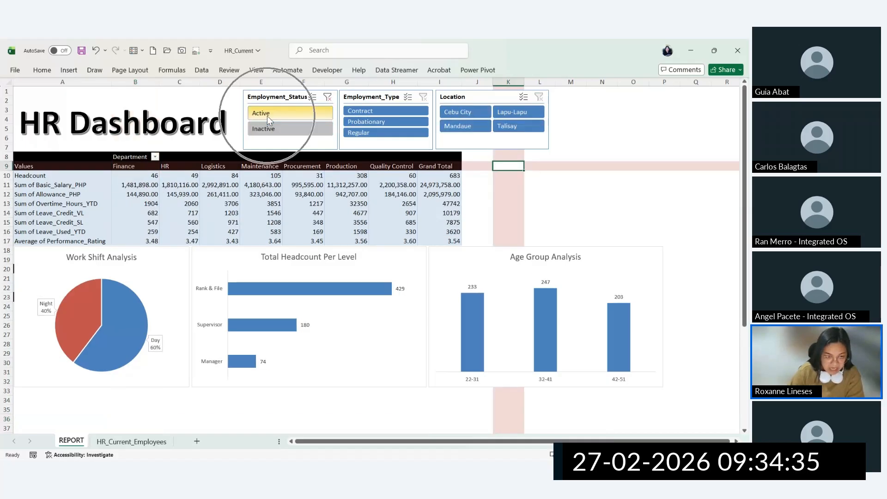
click(455, 114)
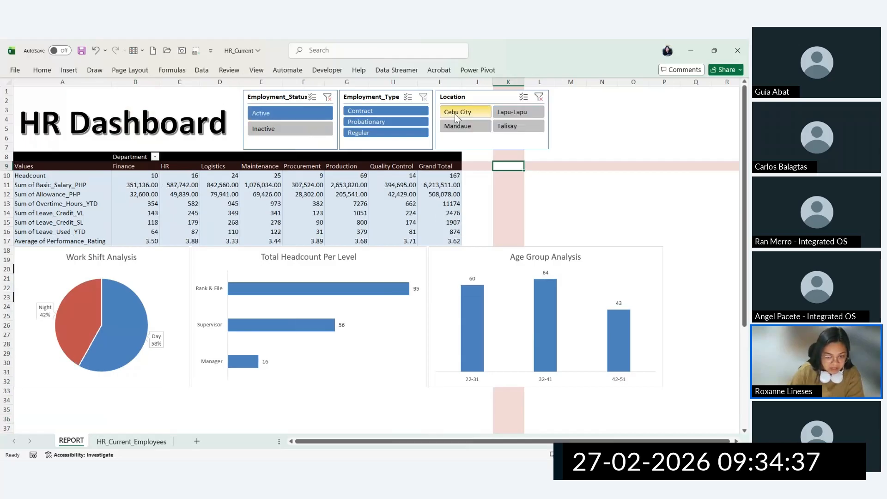
click(571, 194)
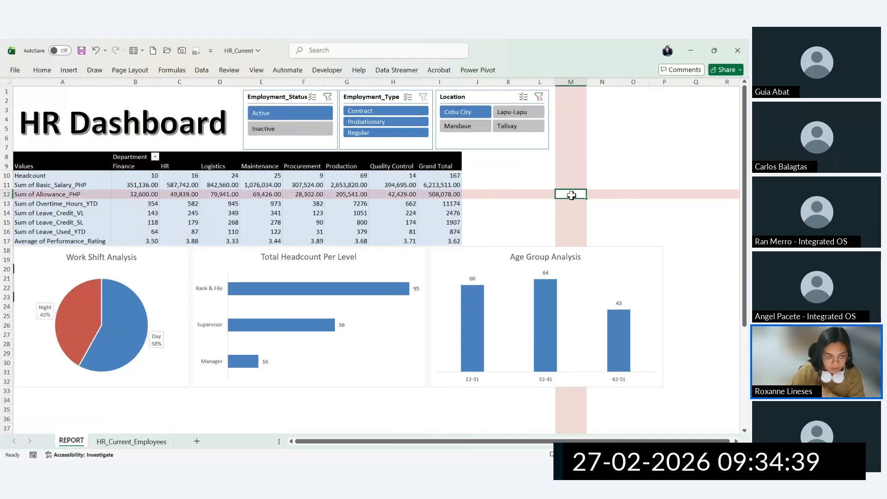
Step: Check the filtered department headcounts against the grand total of 167
click(449, 173)
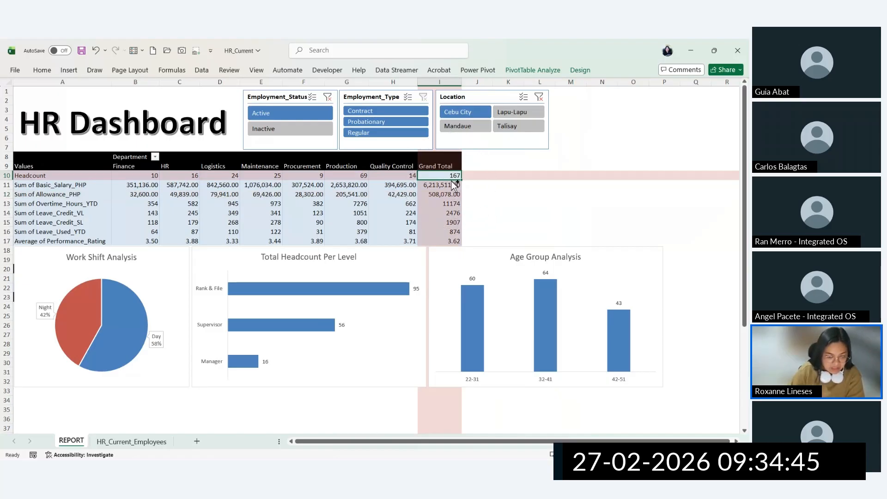
key(ctrl)
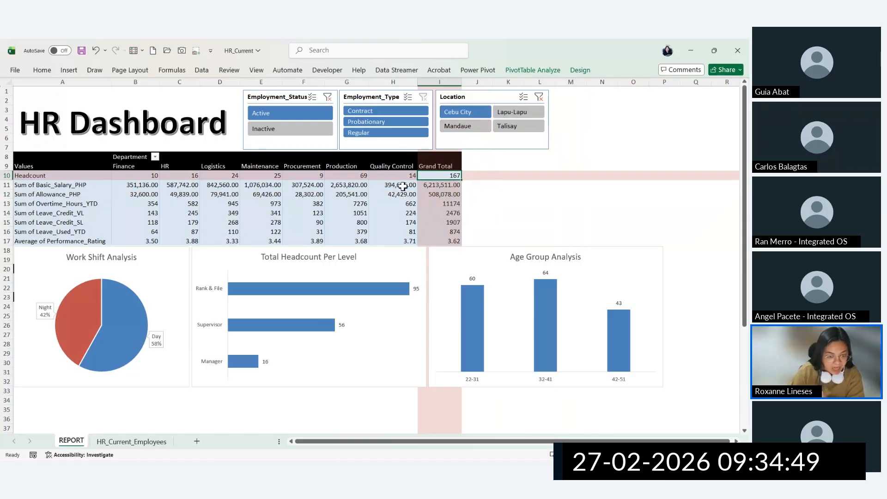
click(393, 178)
click(349, 178)
click(251, 177)
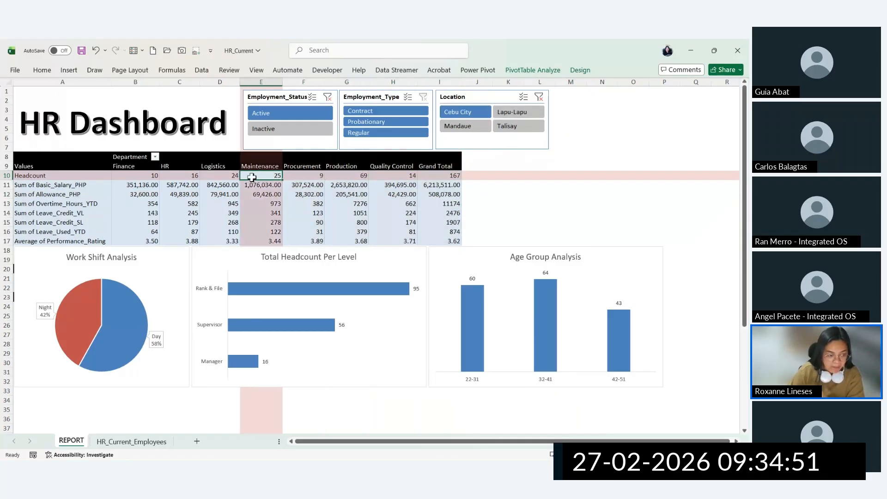
click(226, 178)
click(195, 183)
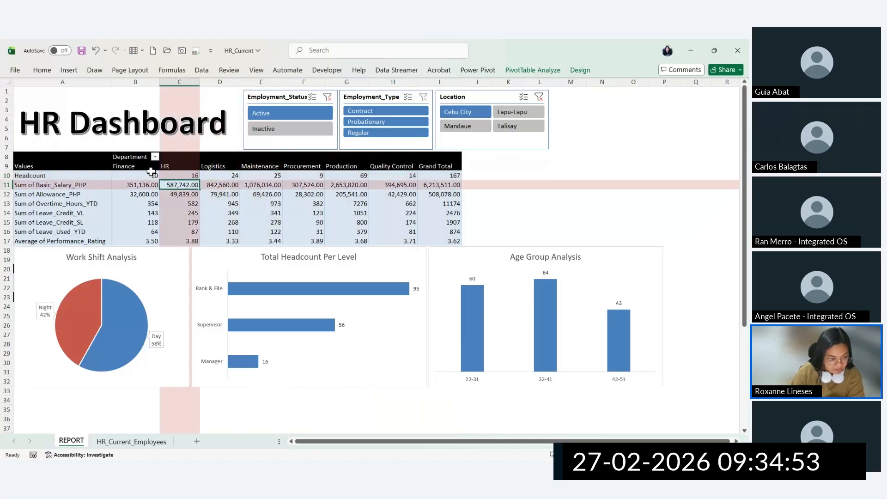
click(152, 175)
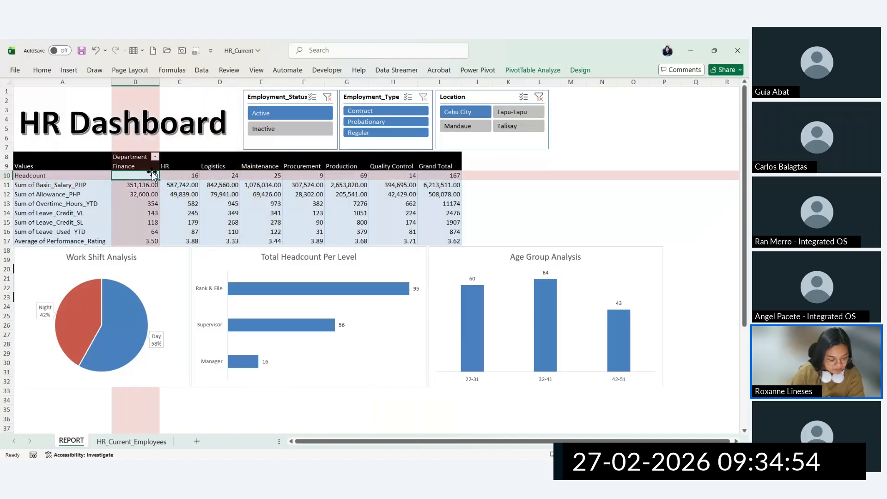
Step: Toggle the status filter Inactive/Active and location filter Lapu-Lapu/Cebu City
click(290, 128)
click(292, 113)
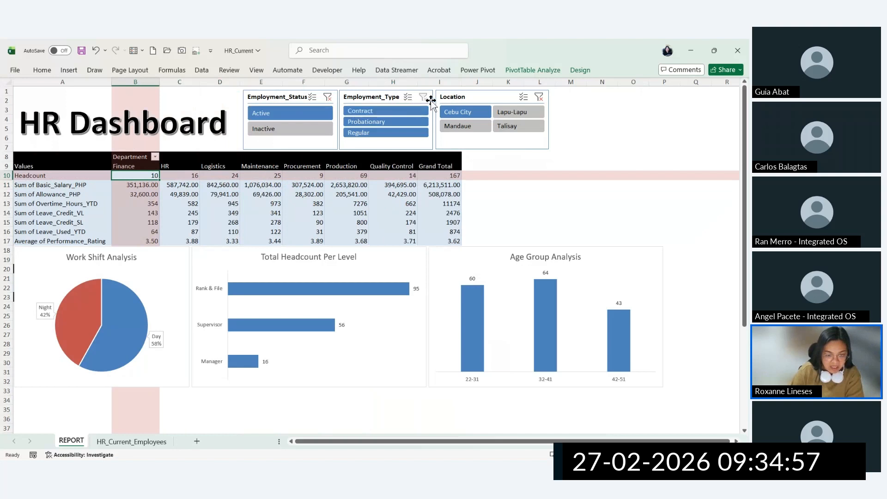
click(510, 112)
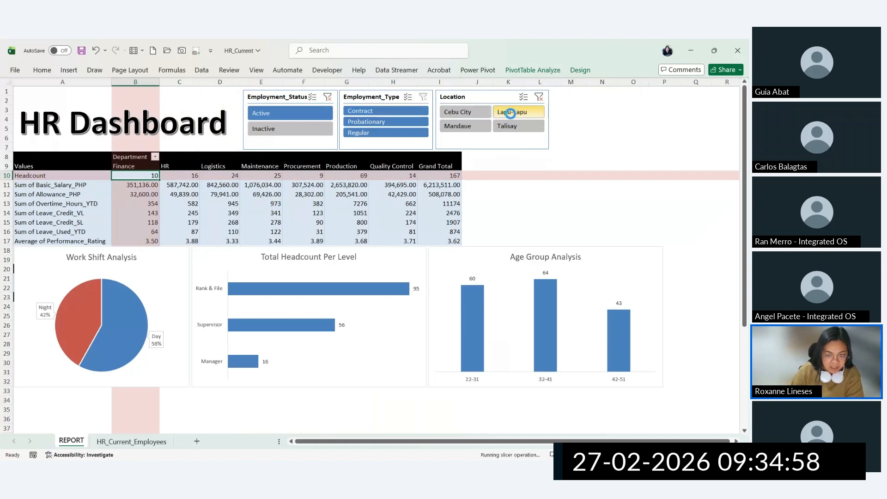
click(467, 112)
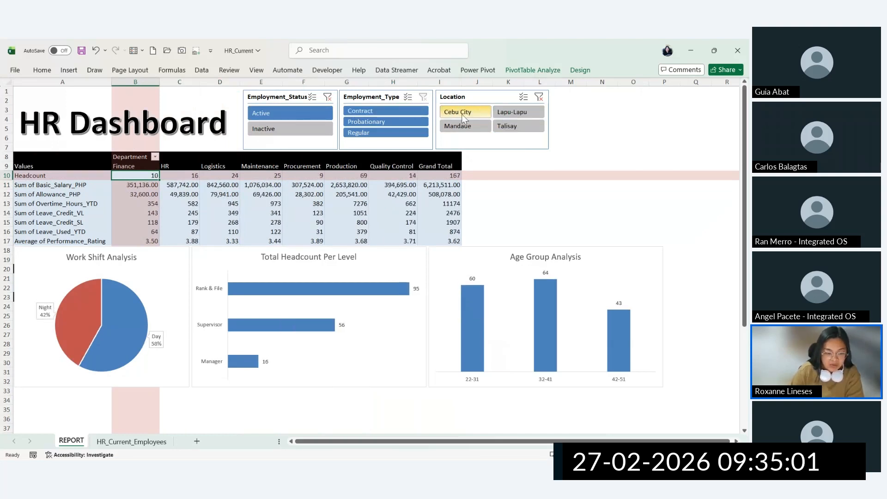
click(693, 137)
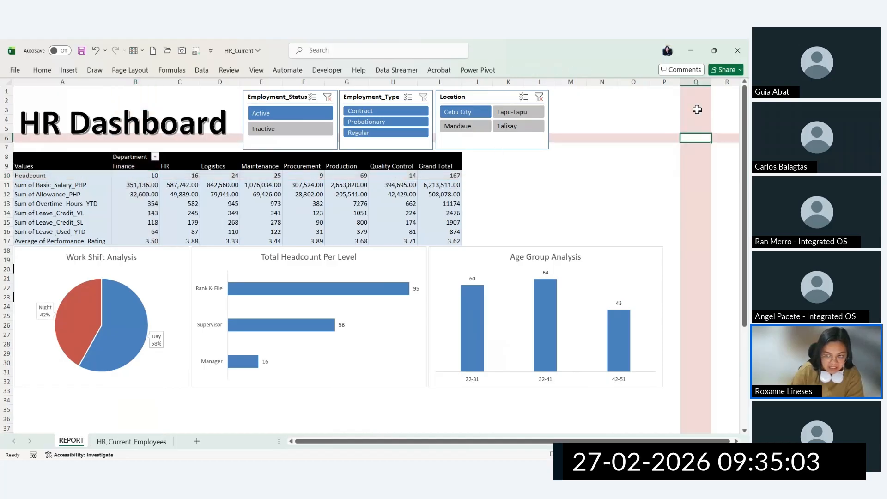
click(696, 100)
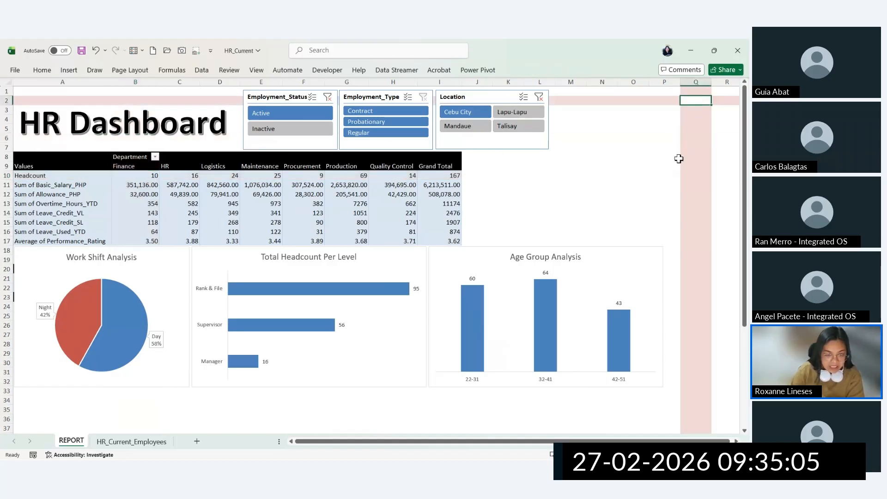
Step: Clear the status and location filters so the grand total shows 700 headcount
click(328, 96)
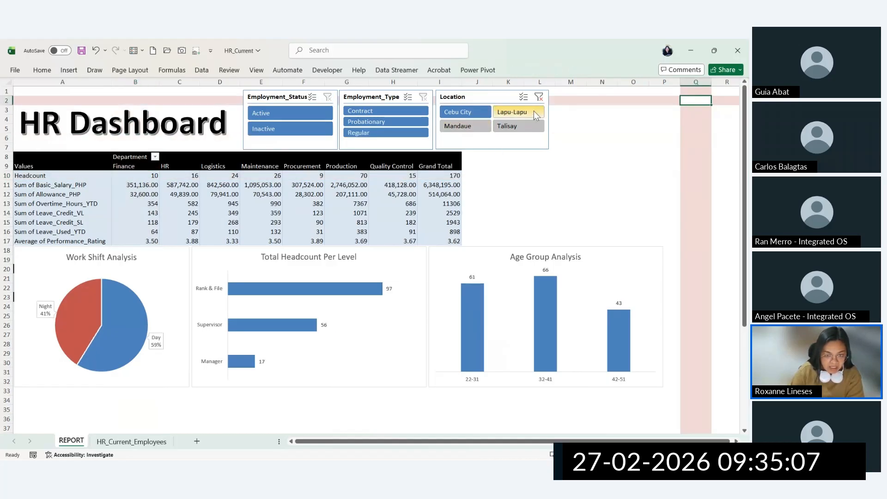
click(539, 97)
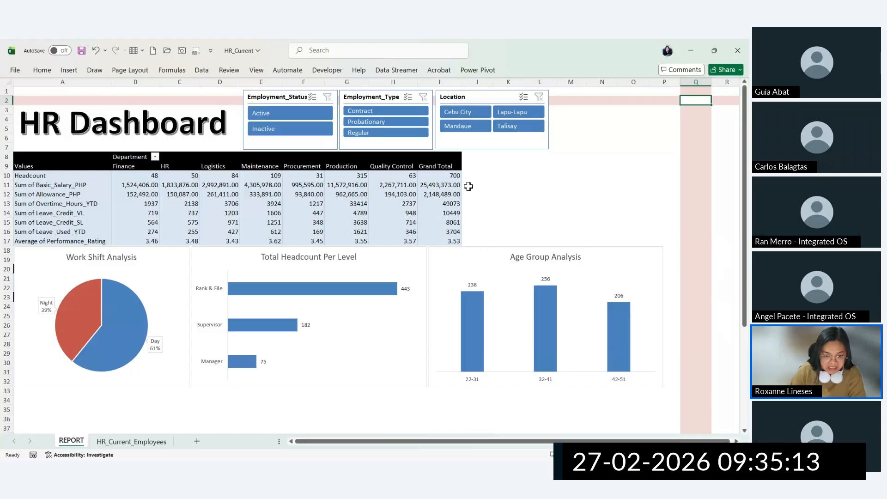
click(443, 177)
mouse_move(441, 177)
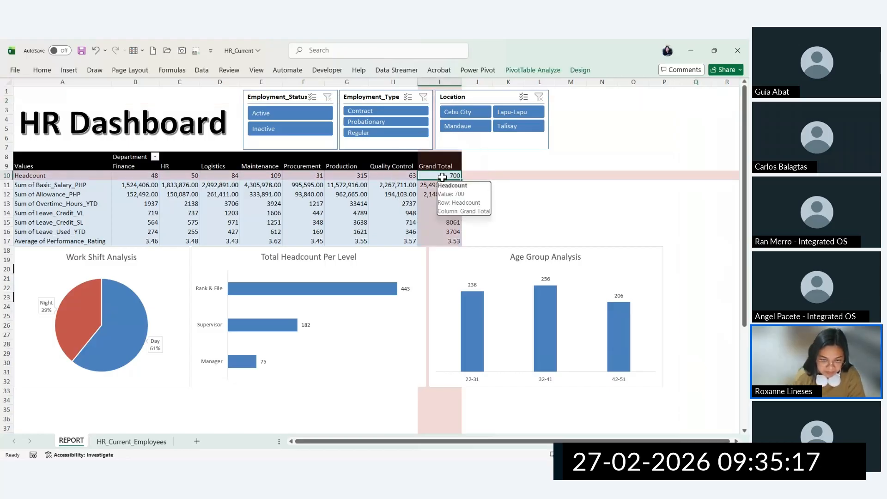
key(ctrl)
key(ctrl)
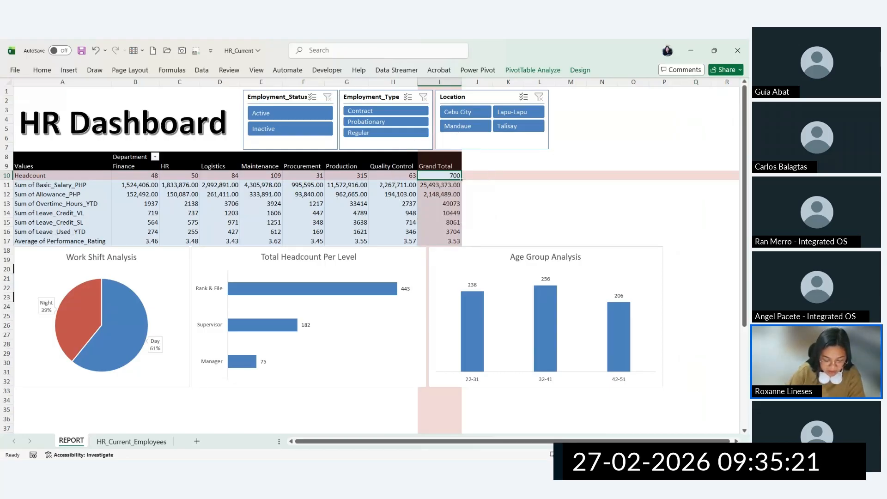
Step: Open the HR_New_Hires workbook from the workshop folder
key(alt+Tab)
click(263, 447)
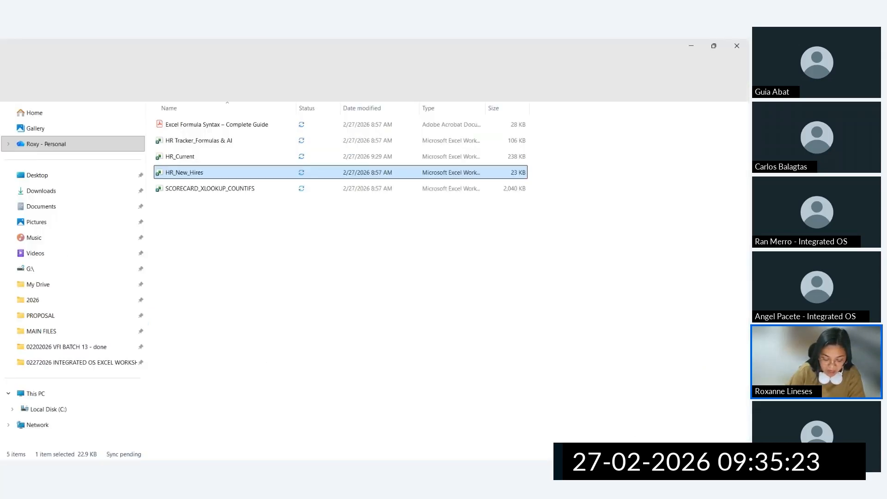
double_click(195, 173)
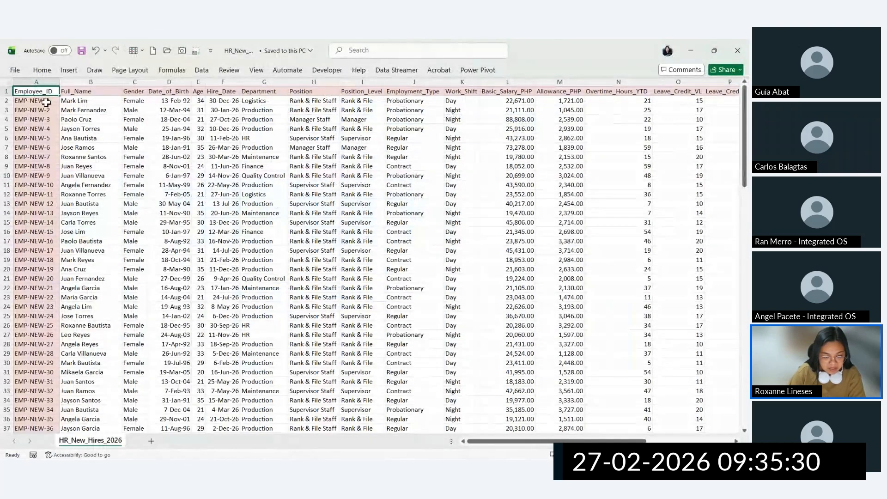
Step: Select and copy the new-hire records A2:U121 in HR_New_Hires
drag(45, 100, 546, 271)
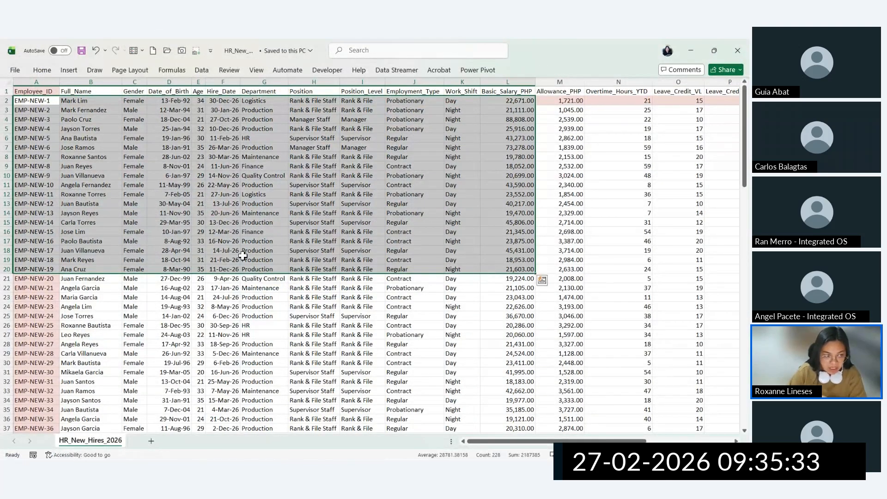
click(40, 100)
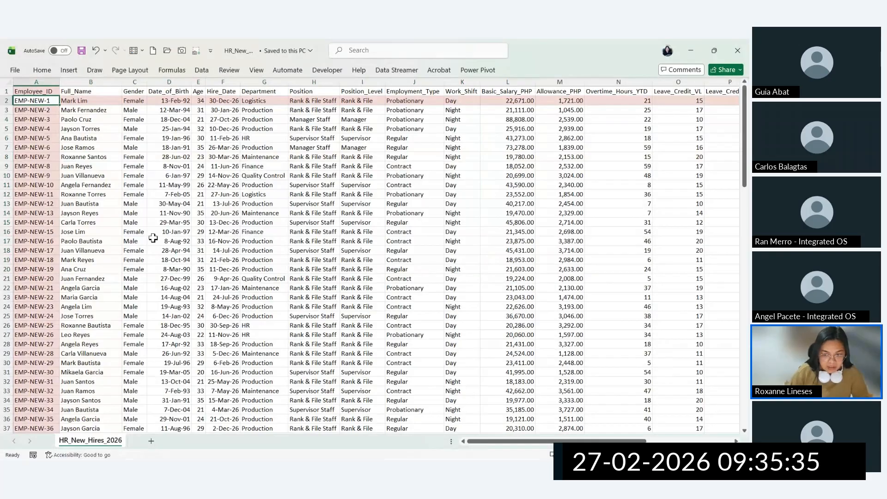
key(ctrl+shift+Right)
key(ctrl+shift+Down)
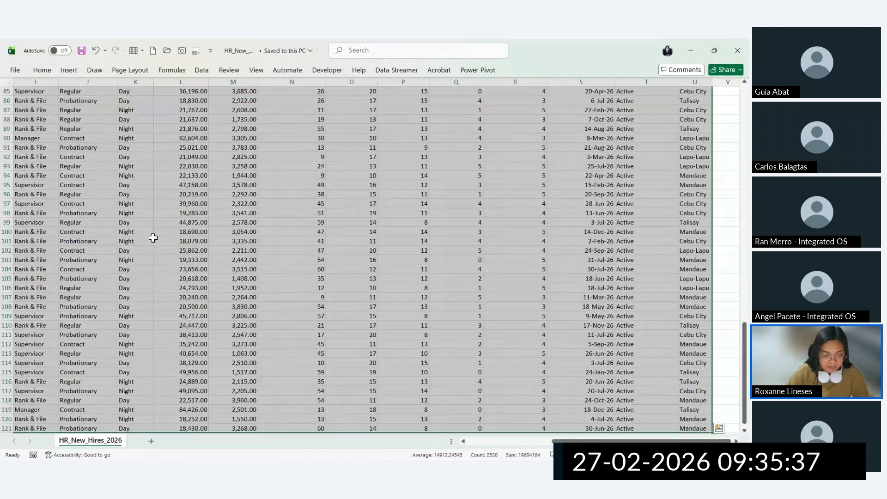
right_click(153, 238)
click(179, 172)
Step: Go to cell A710, the first empty row below the HR_Current_Employees table
key(alt+Tab)
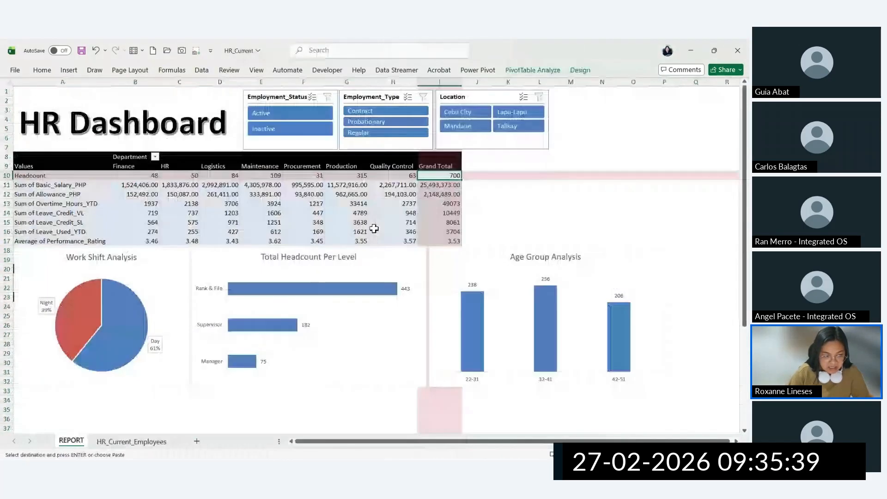
click(138, 441)
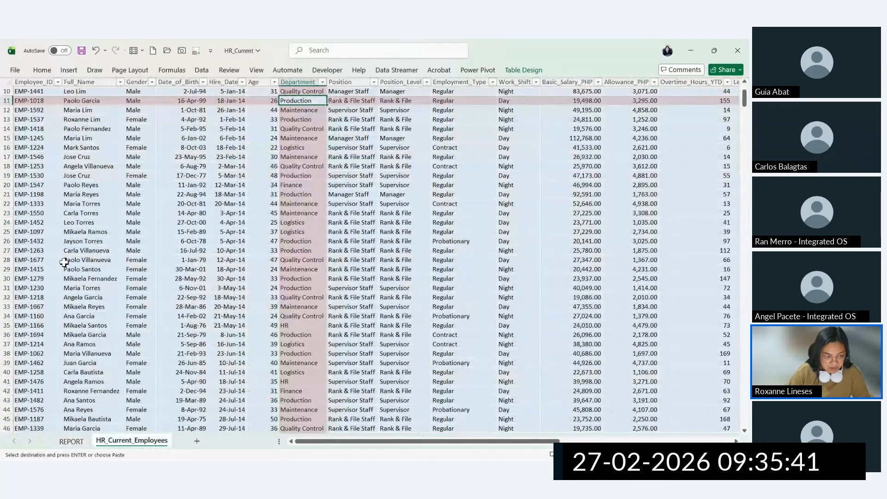
click(39, 213)
key(ctrl+Down)
scroll(70, 229, down, 6)
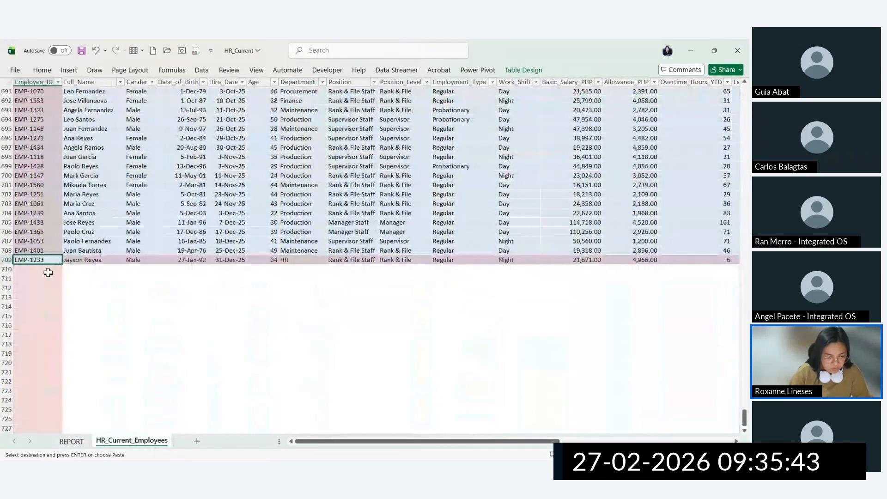
click(35, 270)
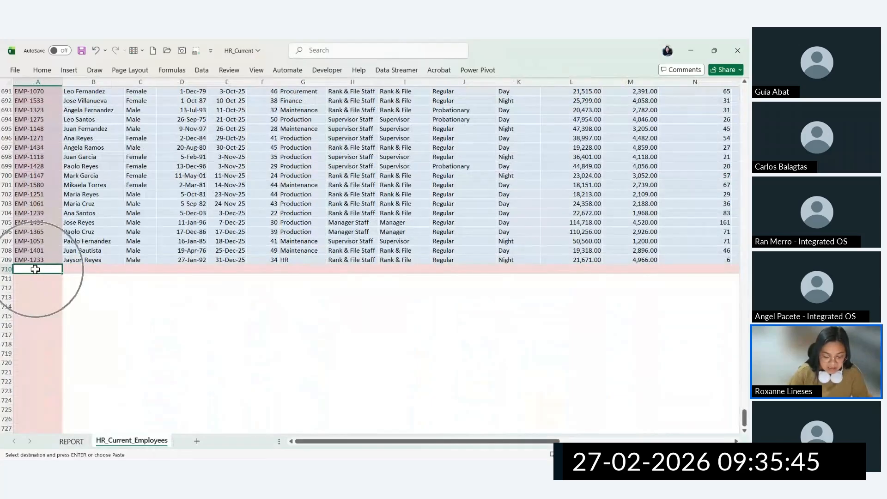
click(35, 269)
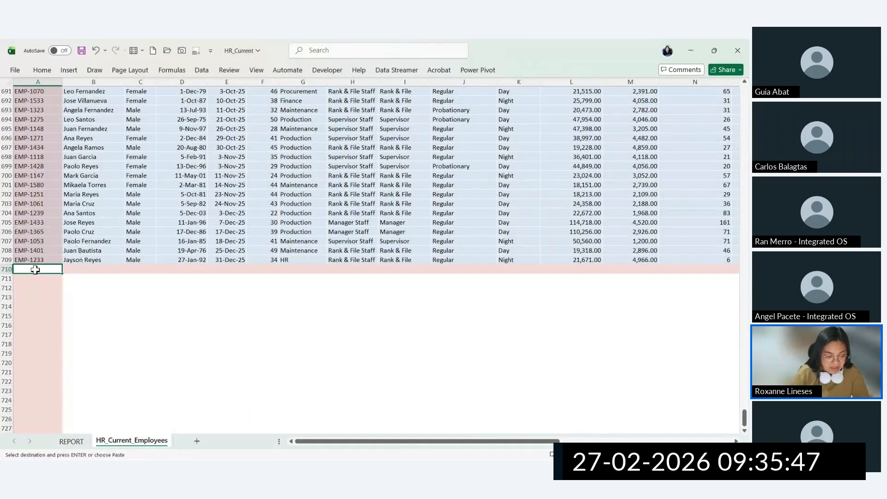
click(36, 269)
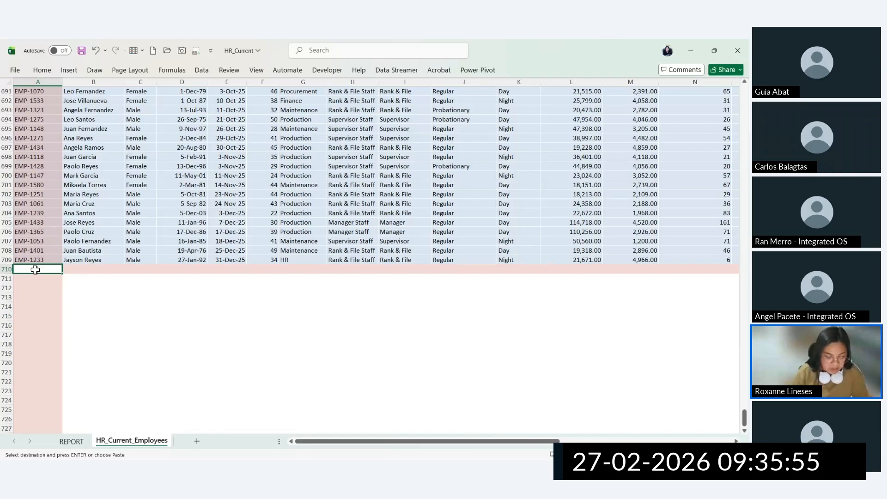
key(ctrl)
key(ctrl)
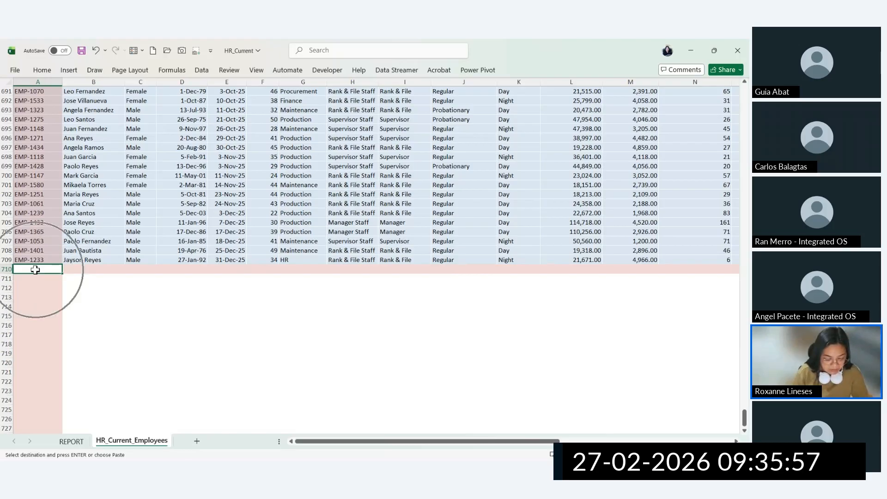
Step: Paste the new-hire rows at A710, then undo the table expansion and the paste
key(ctrl+v)
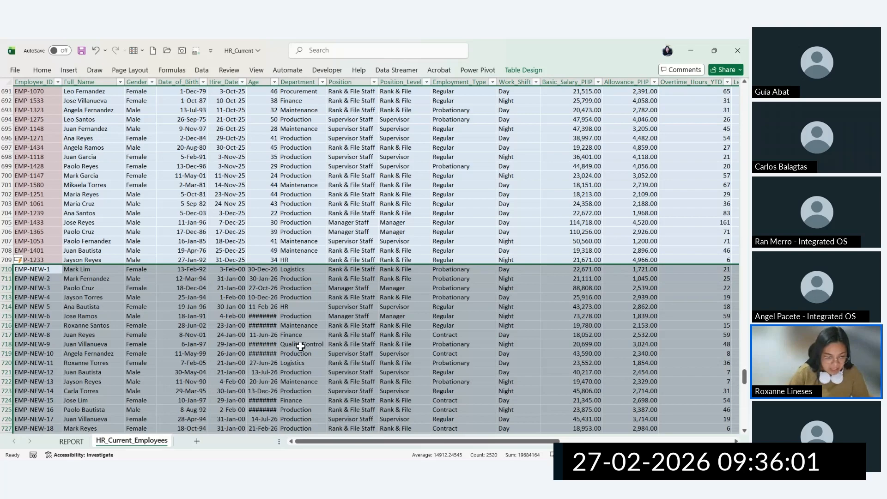
key(ctrl+z)
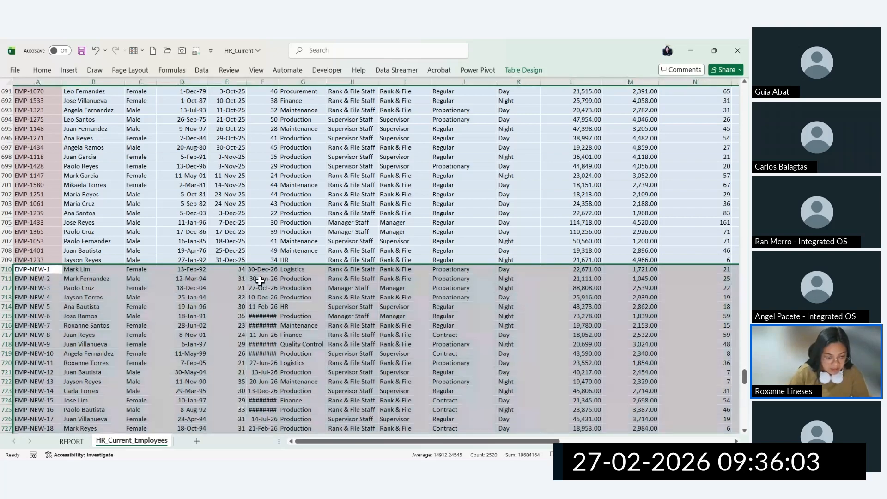
key(ctrl+z)
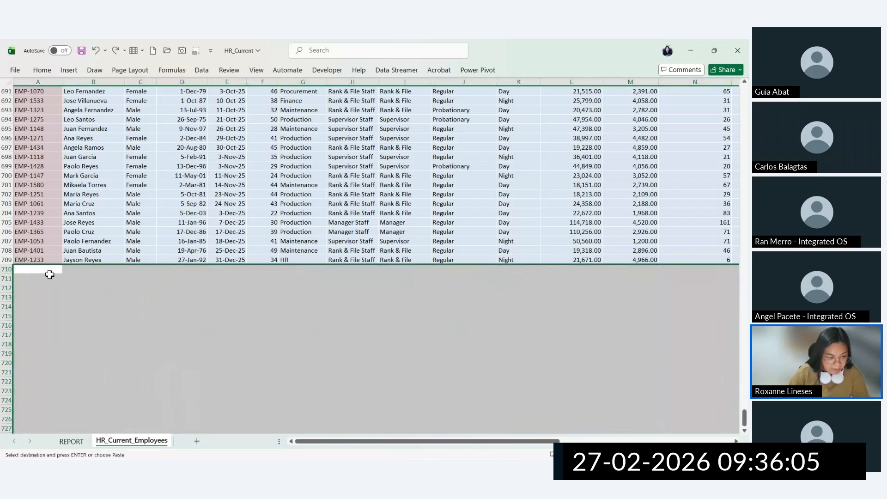
Step: In the new-hires sheet, move the Age column after Hire_Date, just before Department
click(49, 271)
key(alt+Tab)
click(259, 215)
key(Escape)
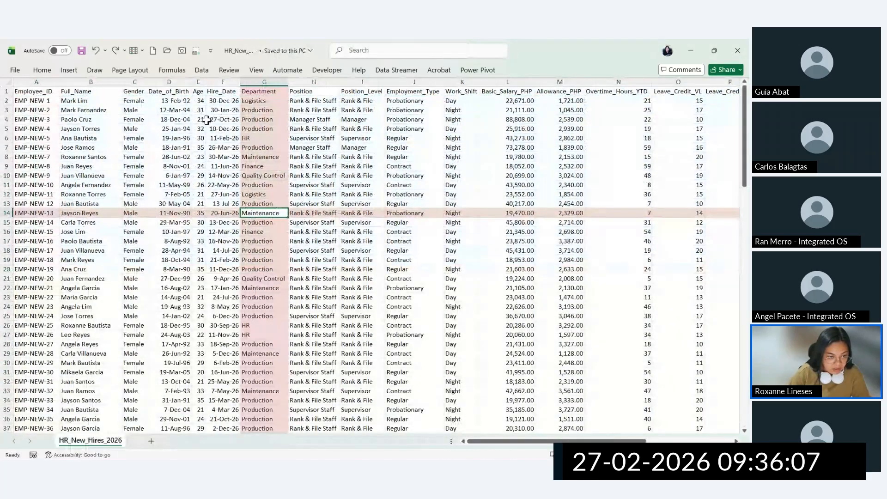
key(alt+Tab)
key(alt+Tab)
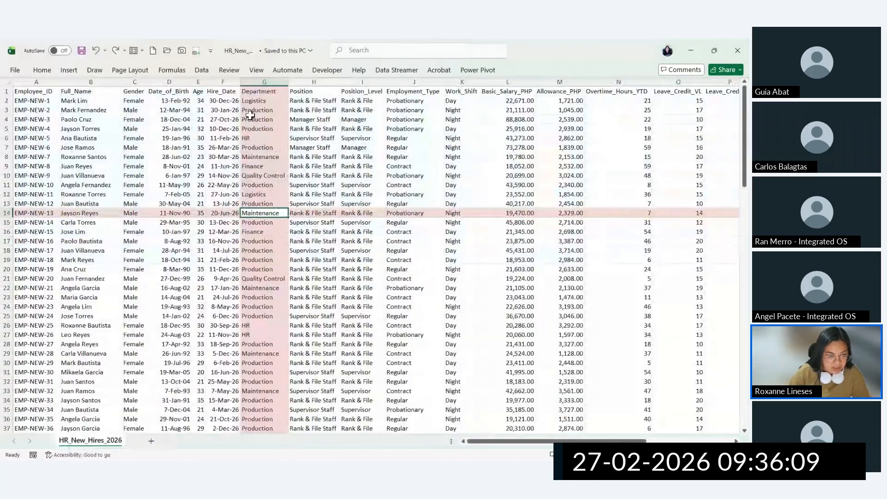
right_click(202, 84)
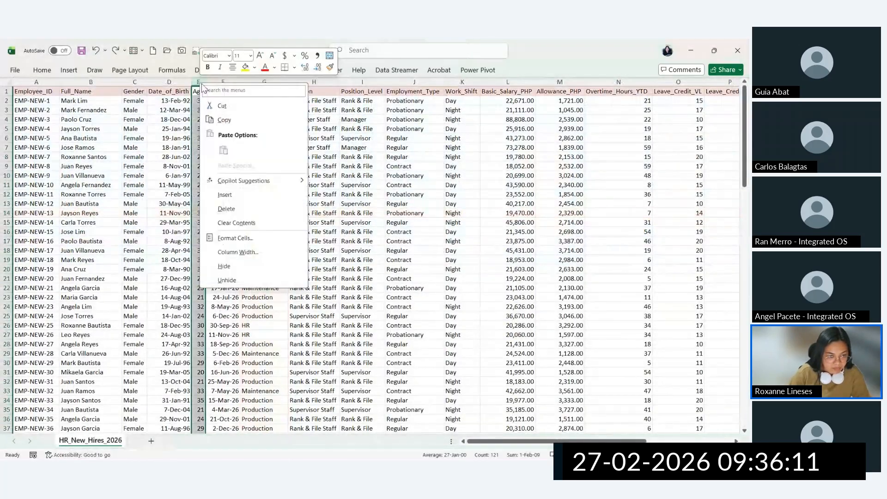
click(219, 106)
right_click(263, 84)
click(282, 194)
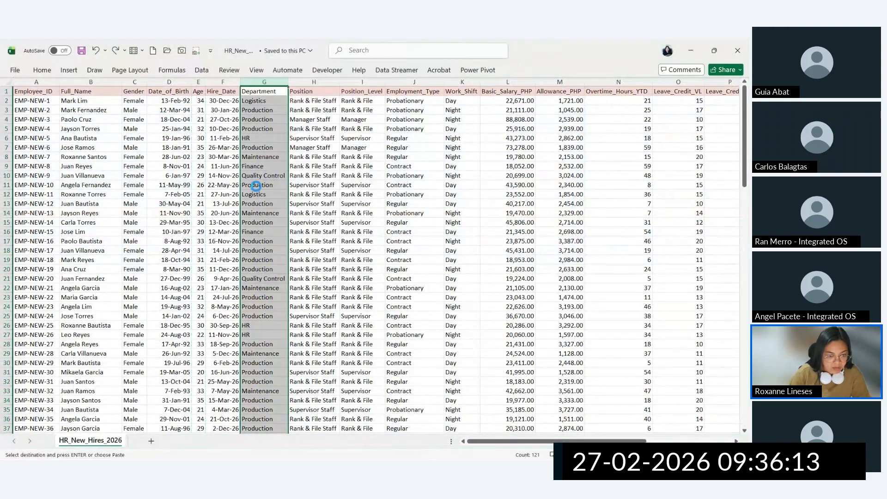
Step: Copy all 120 reordered new-hire records and paste them into HR_Current_Employees at row 710
click(49, 98)
key(ctrl+shift+Down)
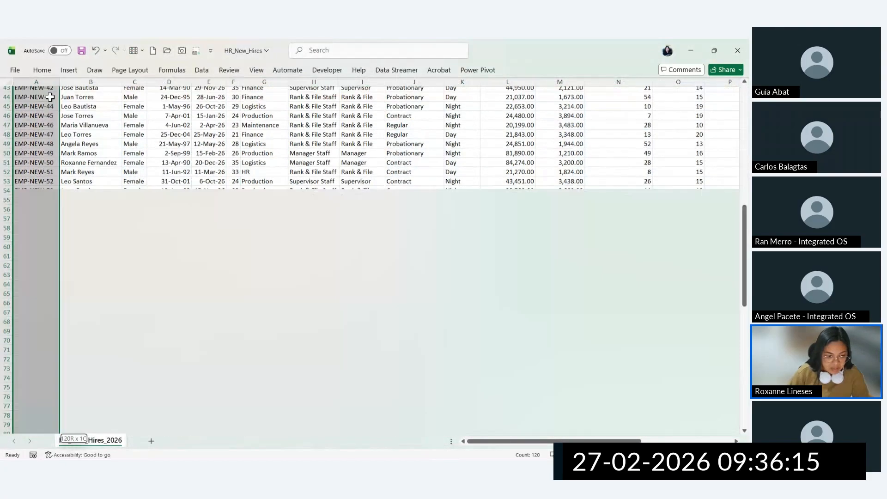
key(ctrl+shift+Right)
key(ctrl+c)
key(alt+Tab)
click(38, 269)
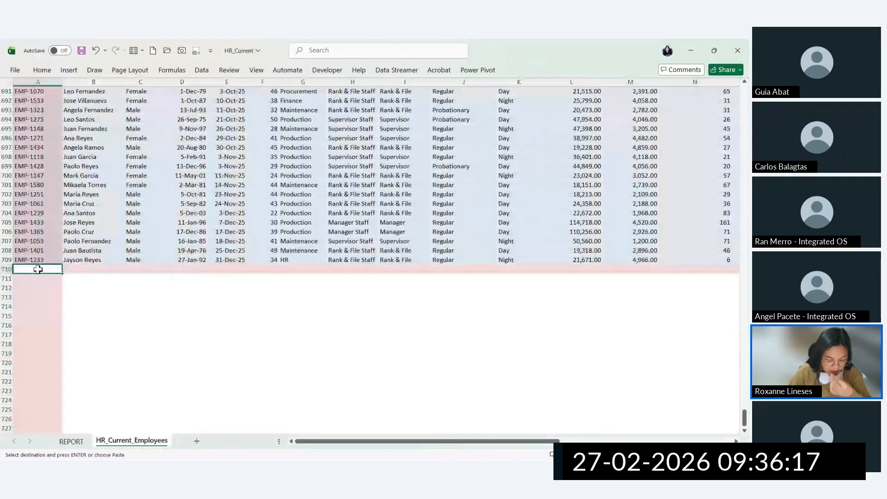
key(ctrl+v)
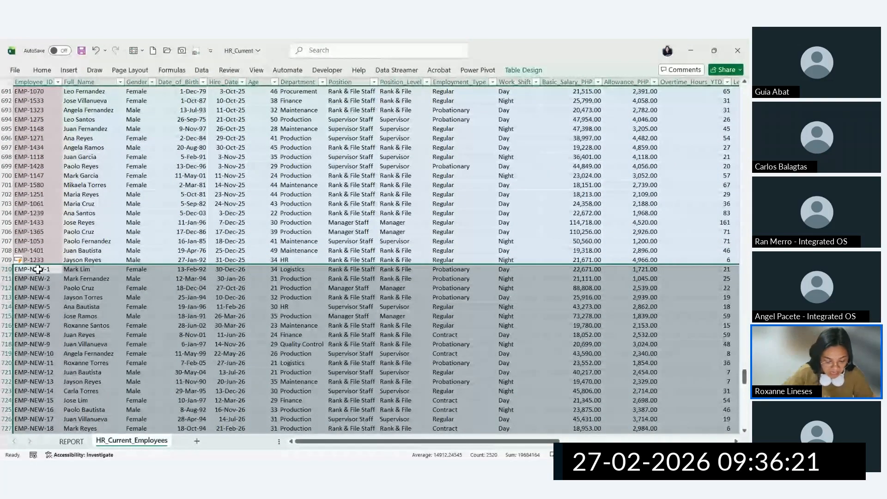
Step: Confirm the final record EMP-NEW-120 ends the table, then return to the REPORT sheet
click(37, 270)
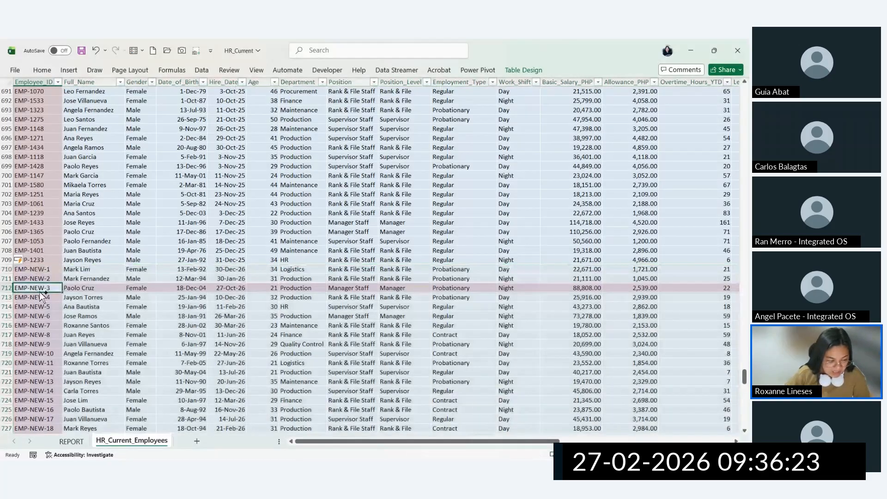
scroll(39, 287, down, 20)
scroll(39, 291, down, 5)
click(4, 390)
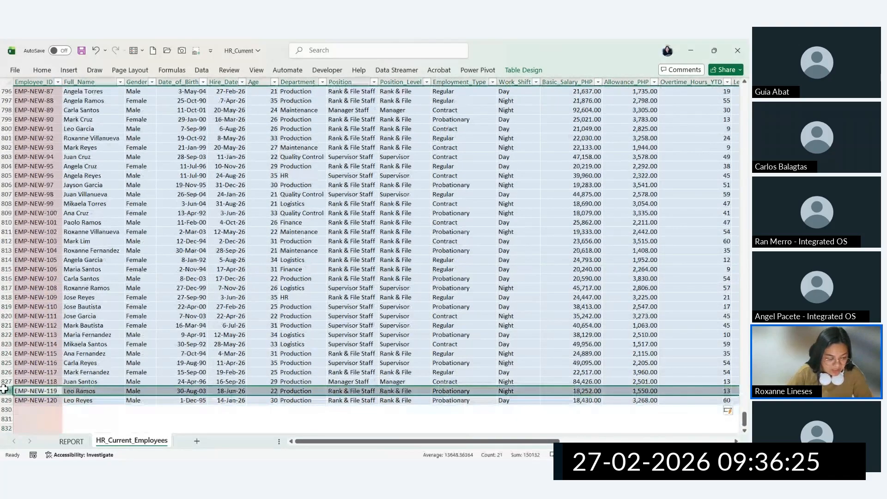
click(45, 400)
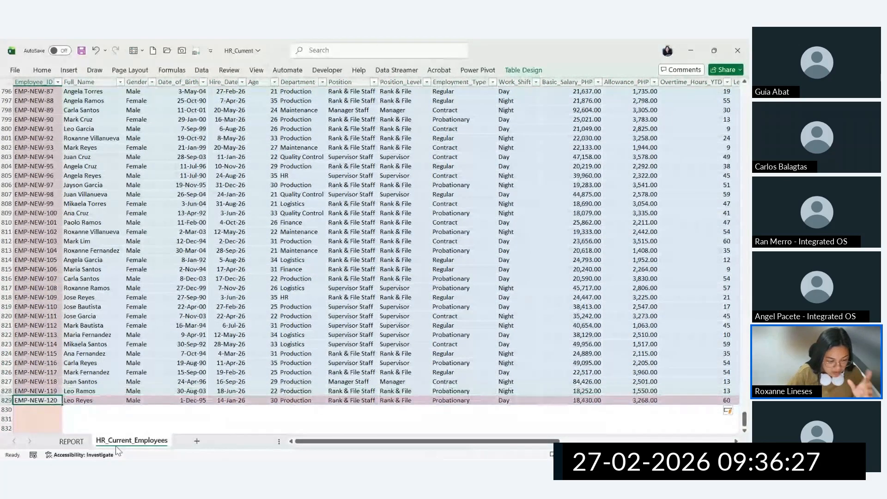
click(71, 441)
Step: Refresh All so the dashboard PivotTable and charts show a Grand Total headcount of 820
click(393, 202)
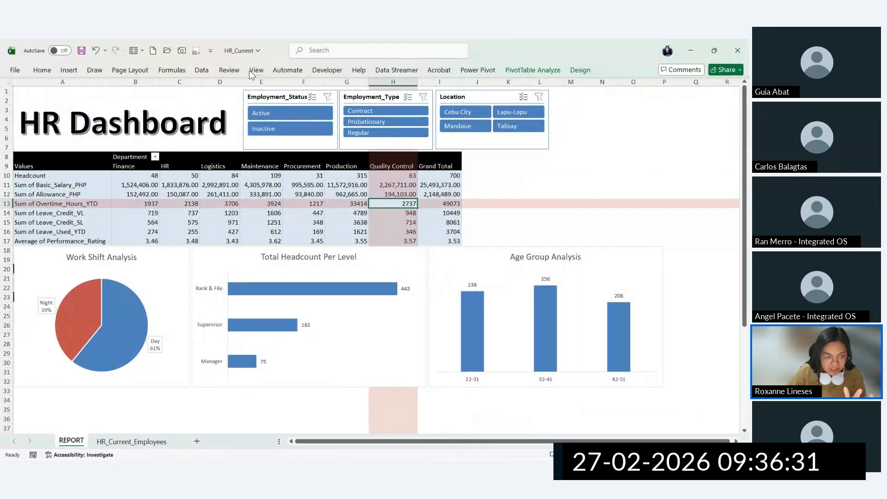
click(201, 70)
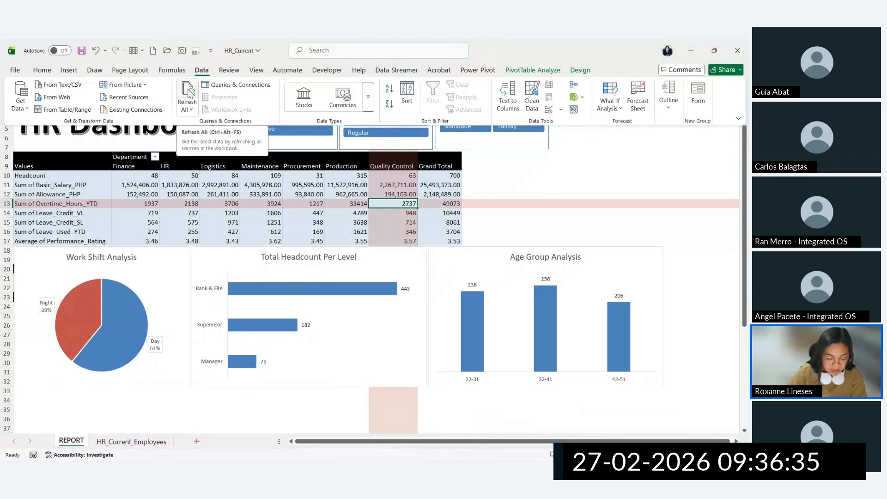
click(187, 94)
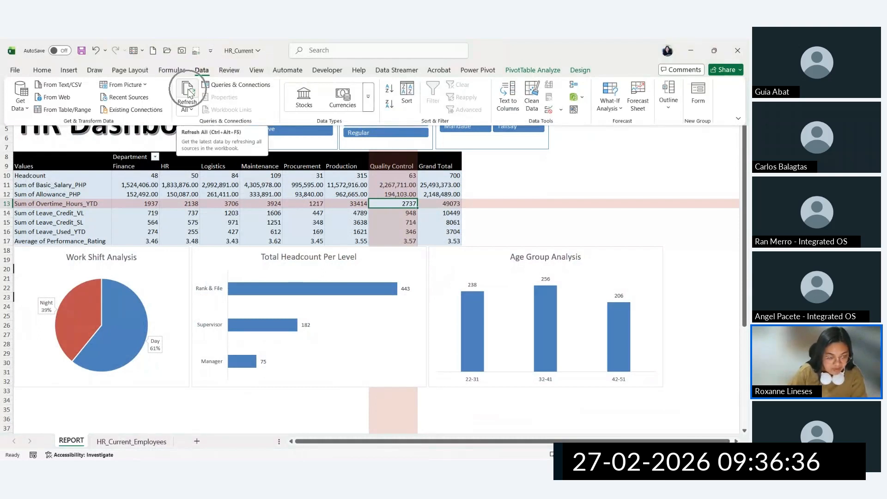
click(436, 175)
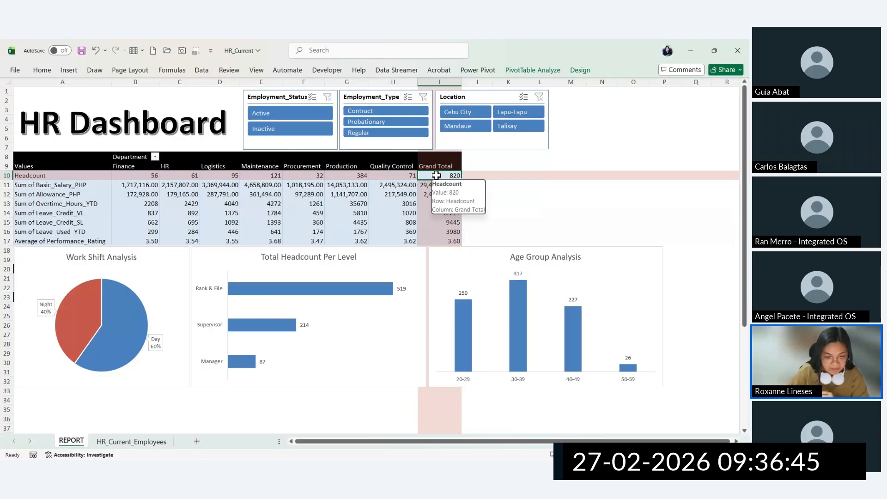
drag(436, 175, 150, 178)
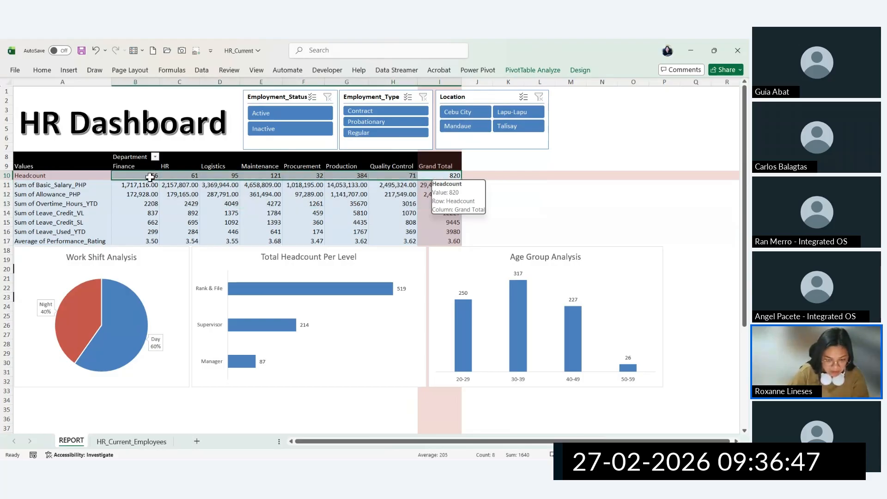
click(522, 202)
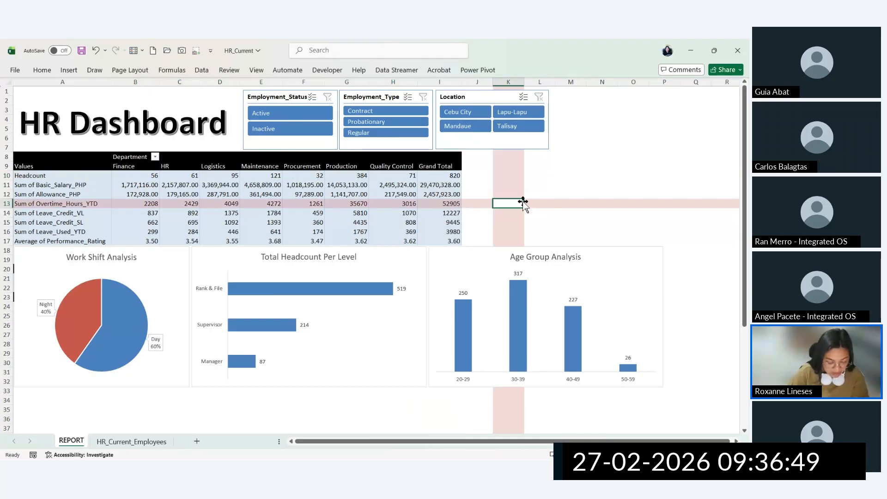
click(693, 92)
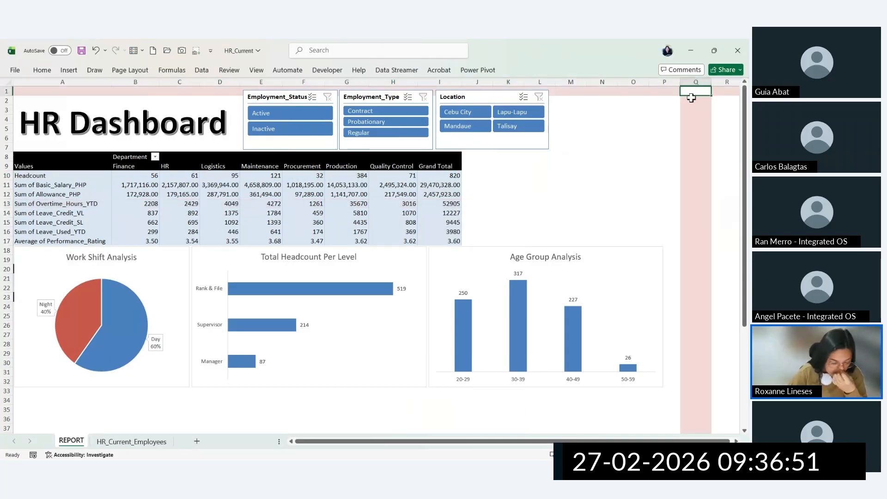
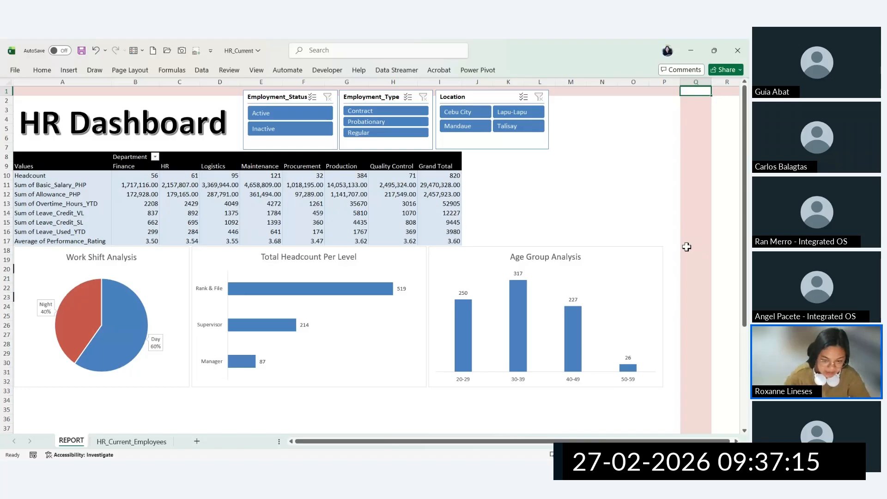
Step: Filter the dashboard's Location slicer to Lapu-Lapu, Talisay, Mandaue and Cebu City, then clear it
click(428, 391)
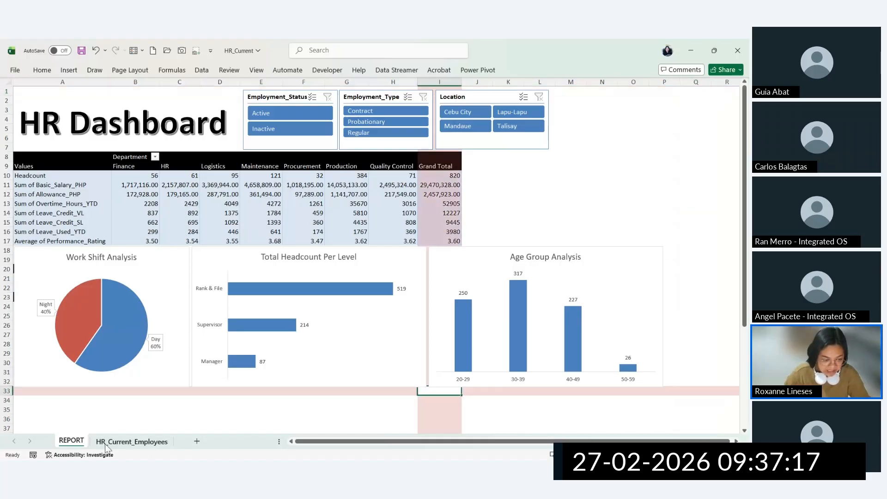
click(687, 406)
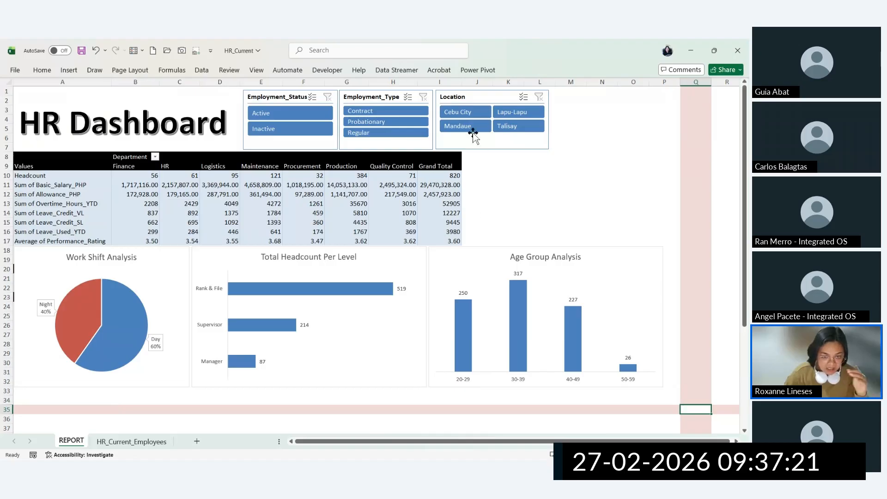
click(517, 113)
click(522, 126)
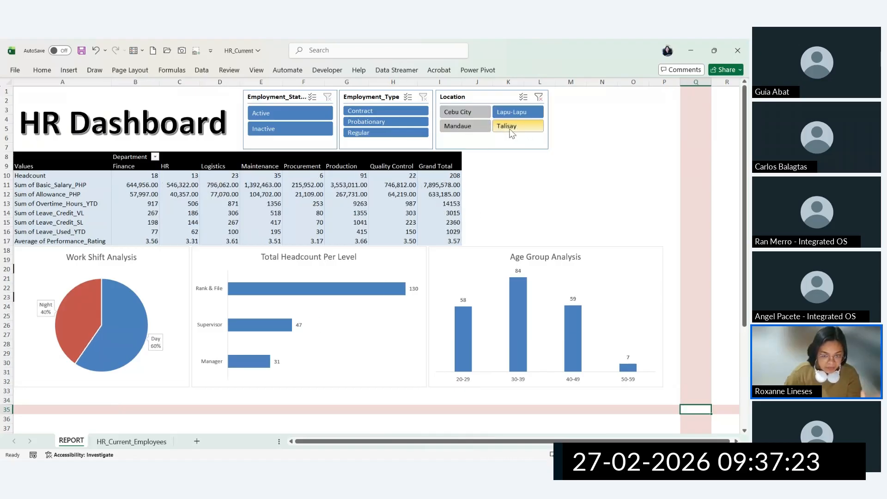
click(466, 126)
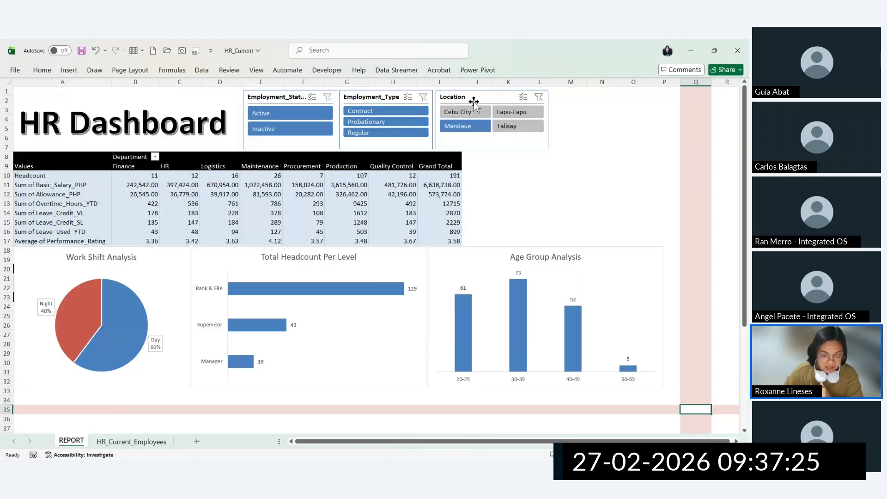
click(473, 111)
click(519, 112)
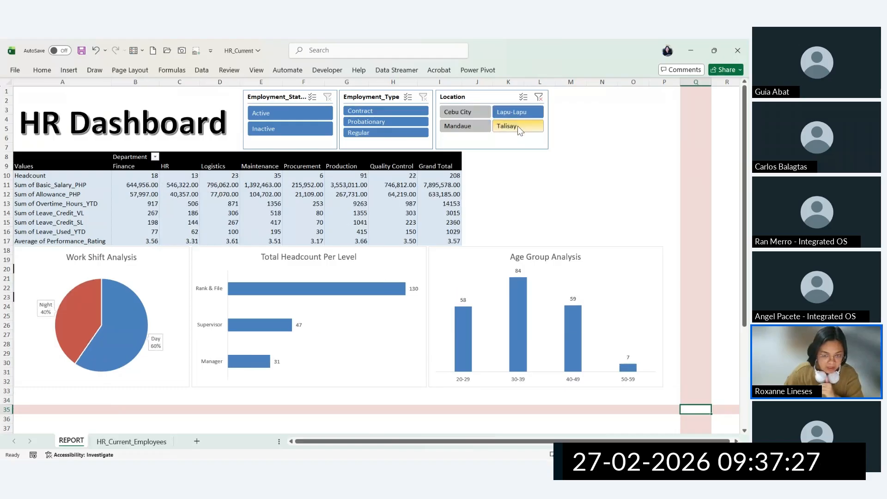
click(517, 126)
click(469, 125)
click(469, 112)
click(512, 113)
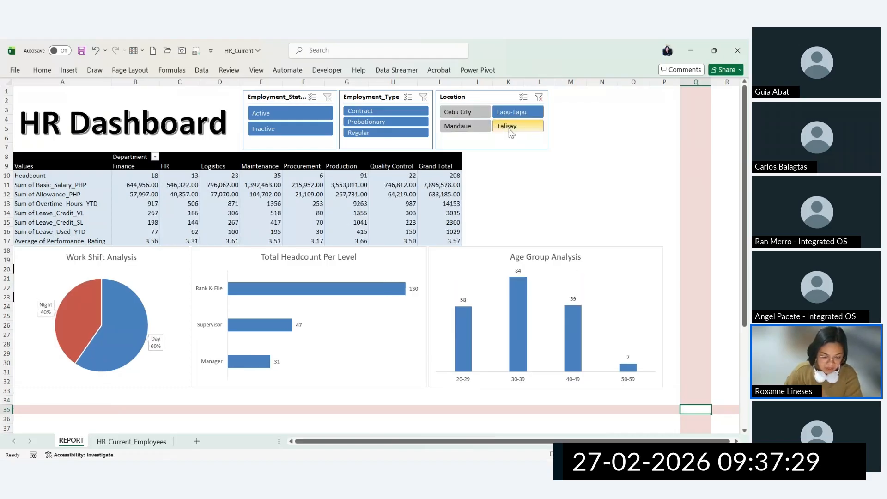
click(475, 125)
click(466, 113)
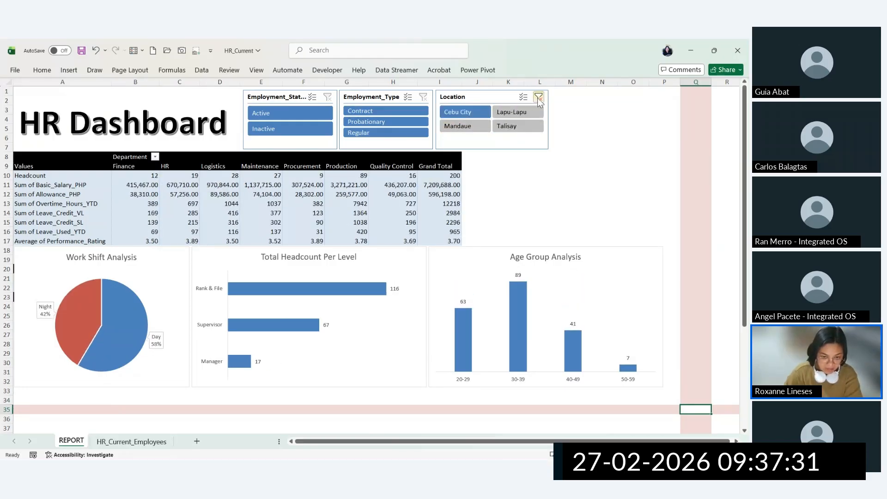
click(539, 97)
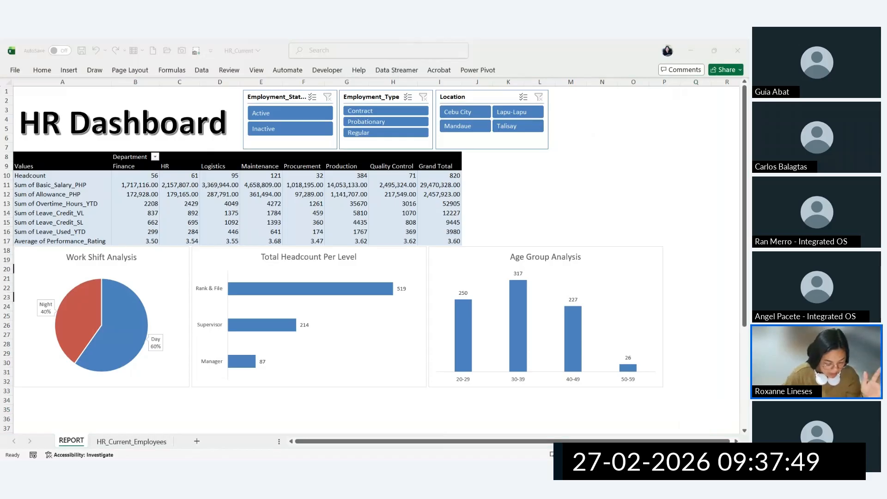
Step: Cycle the Location slicer through Cebu City, Talisay, Lapu-Lapu and Mandaue again, then clear the filter
click(225, 409)
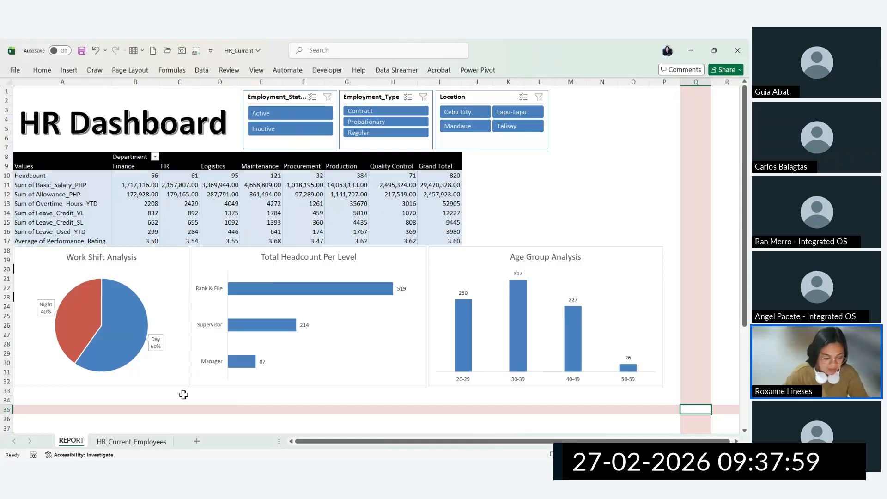
key(Home)
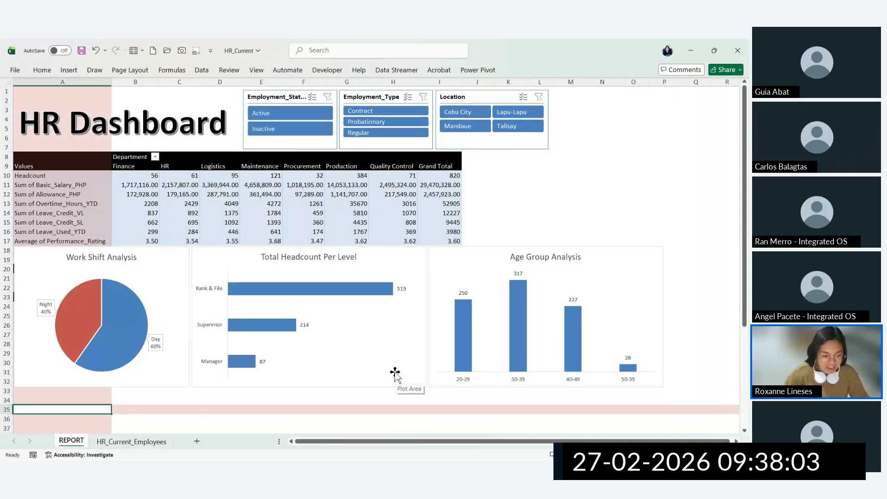
click(480, 116)
ctrl+click(528, 119)
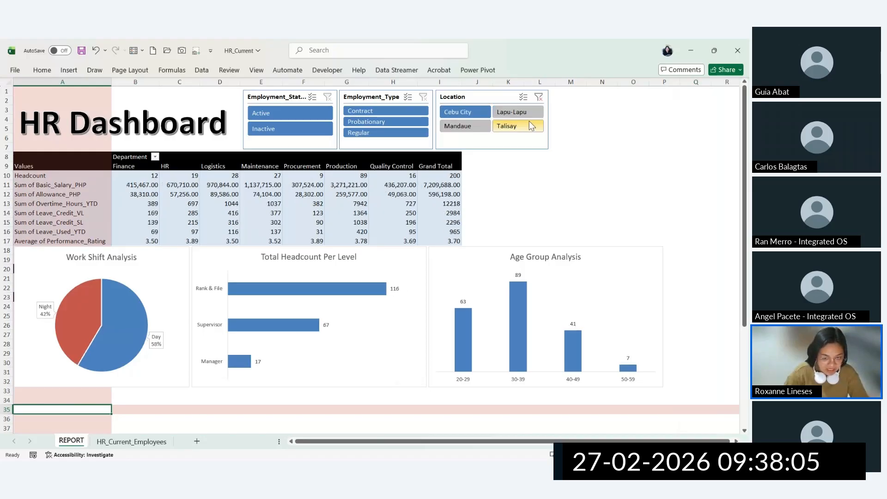
click(507, 114)
click(504, 128)
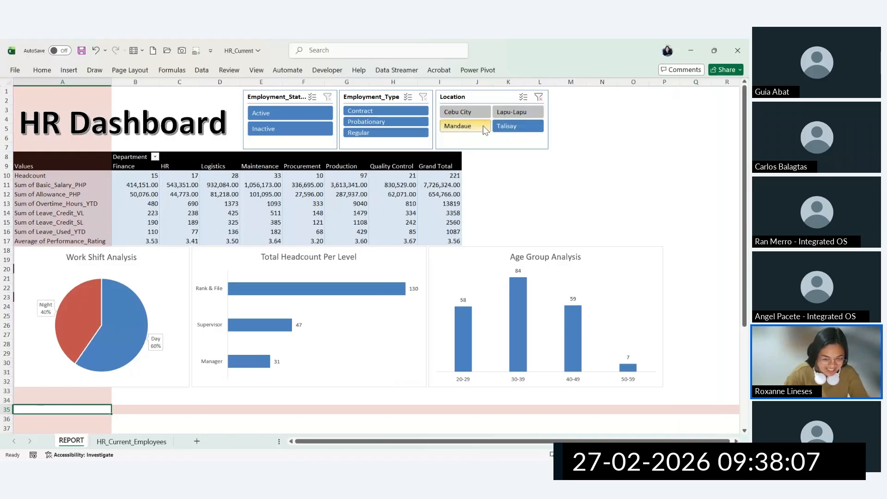
click(480, 127)
click(516, 115)
click(518, 131)
click(470, 115)
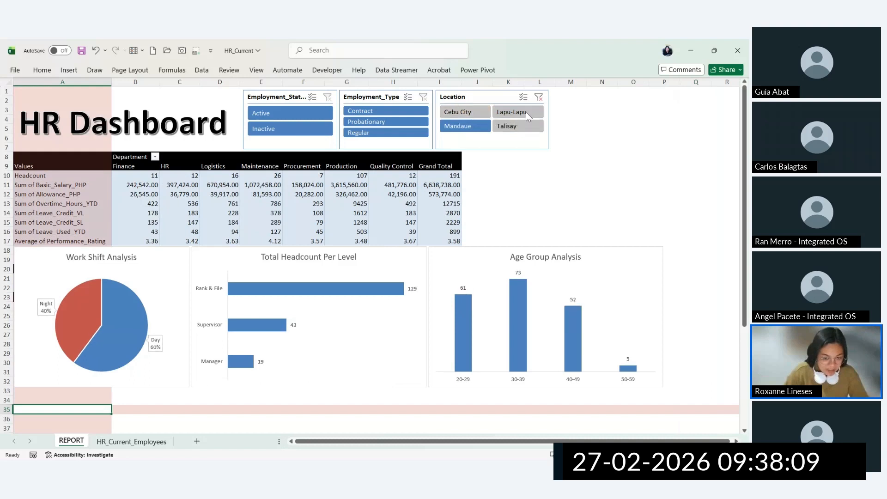
click(539, 97)
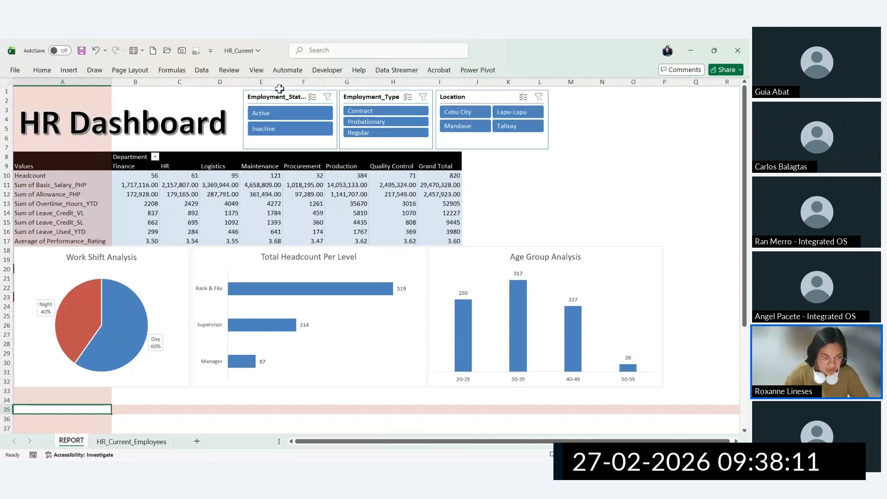
click(201, 69)
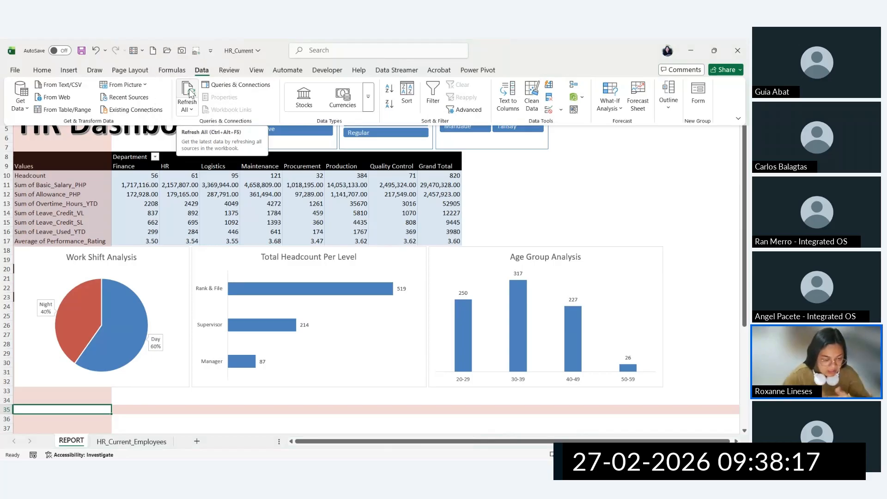
click(139, 444)
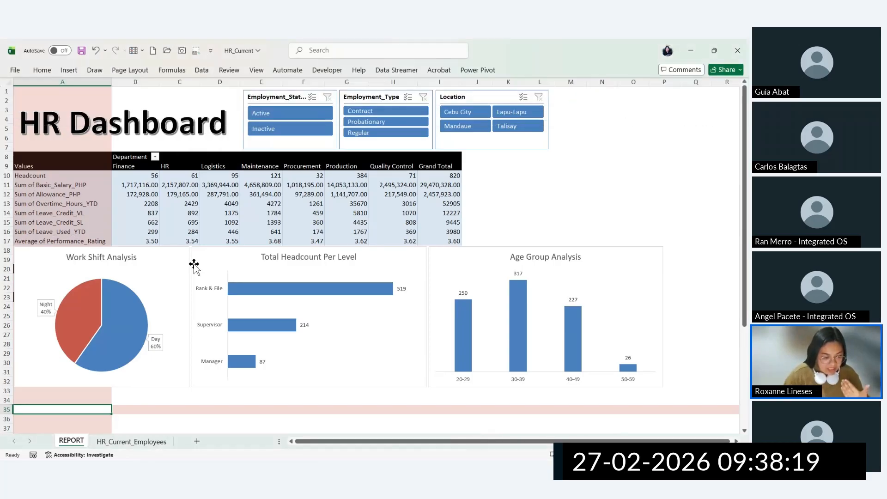
Step: Go to the top of HR_Current_Employees, view the Insert PivotTable option, and select A10
click(132, 442)
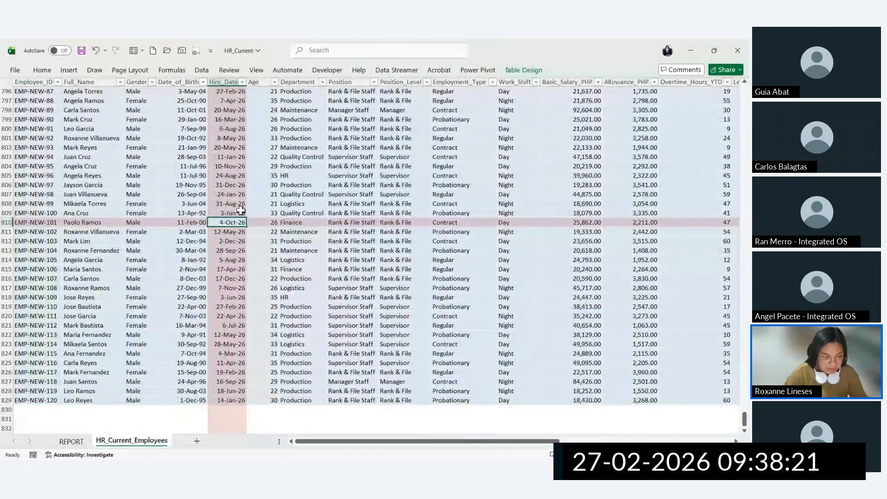
key(ctrl+Home)
click(68, 70)
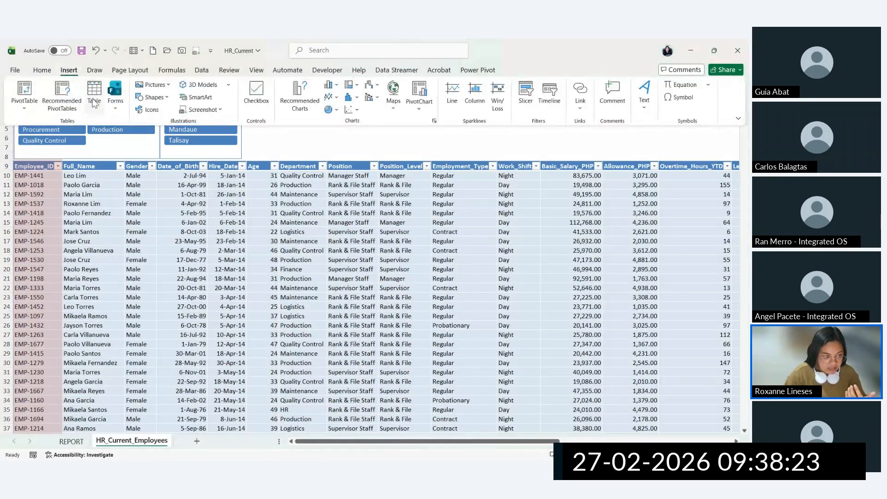
click(29, 91)
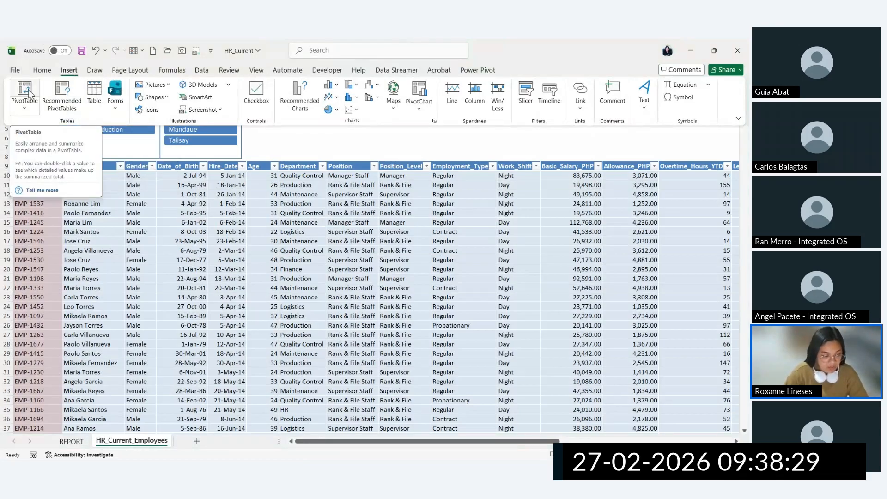
click(179, 303)
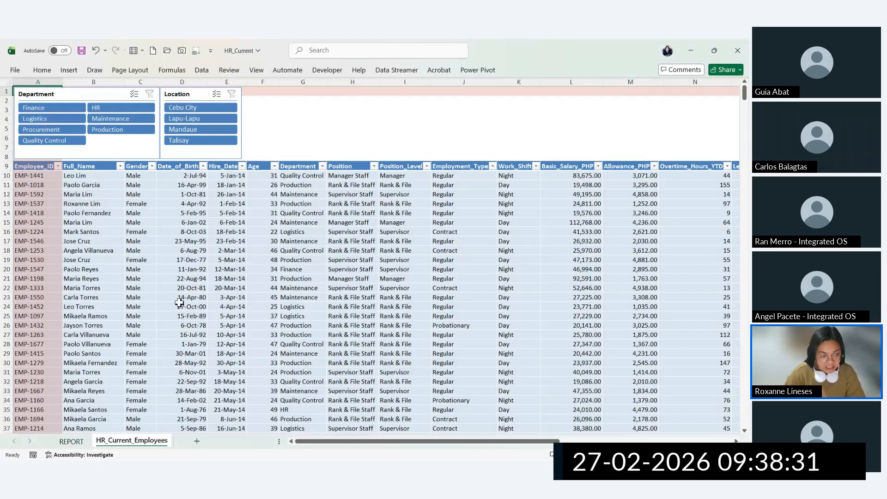
click(40, 176)
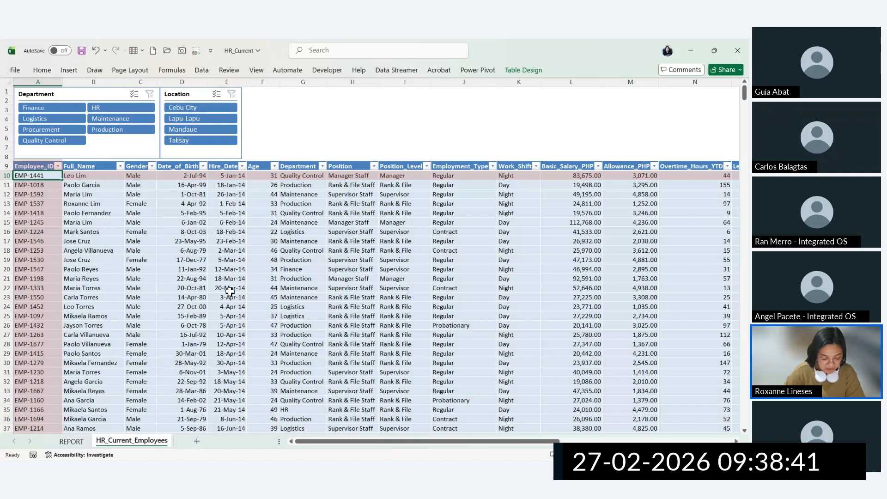
Step: On the REPORT dashboard, close the Accessibility Assistant pane and save the workbook with Ctrl+S
click(79, 455)
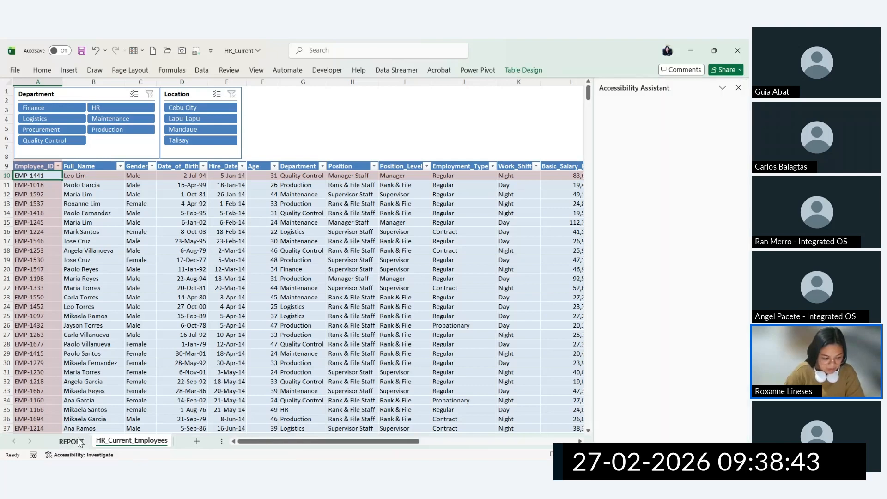
click(78, 441)
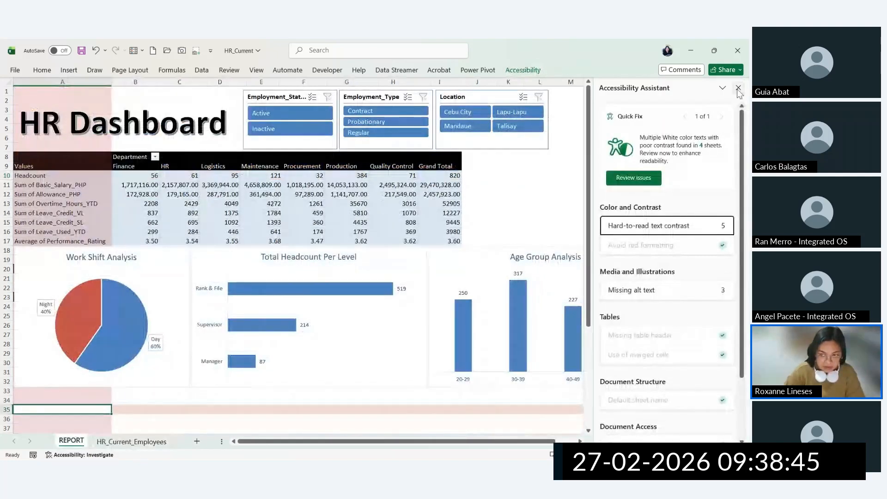
click(738, 88)
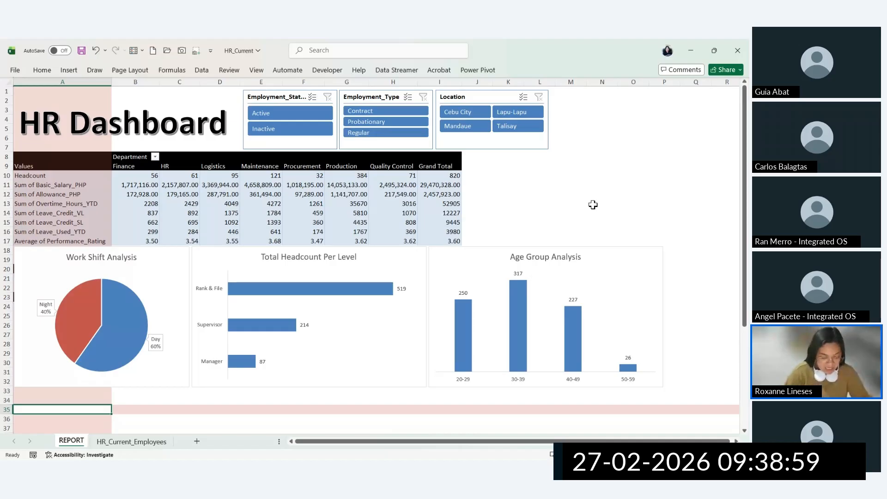
click(515, 468)
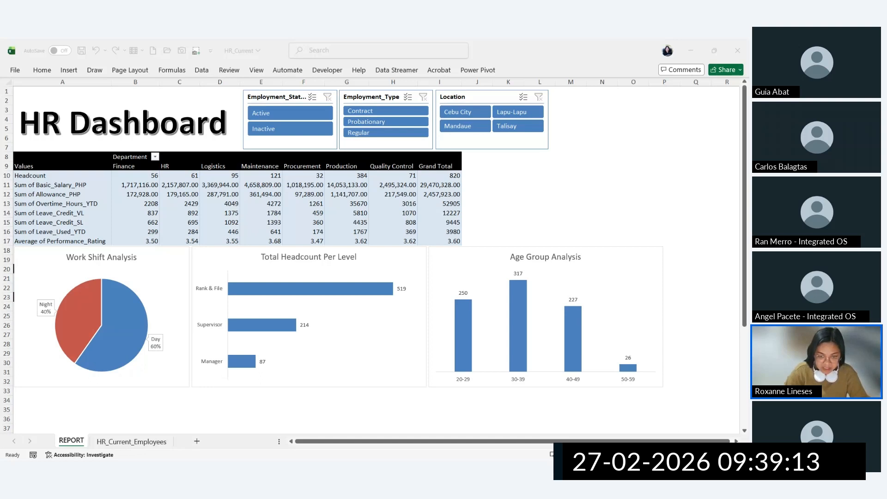
click(549, 211)
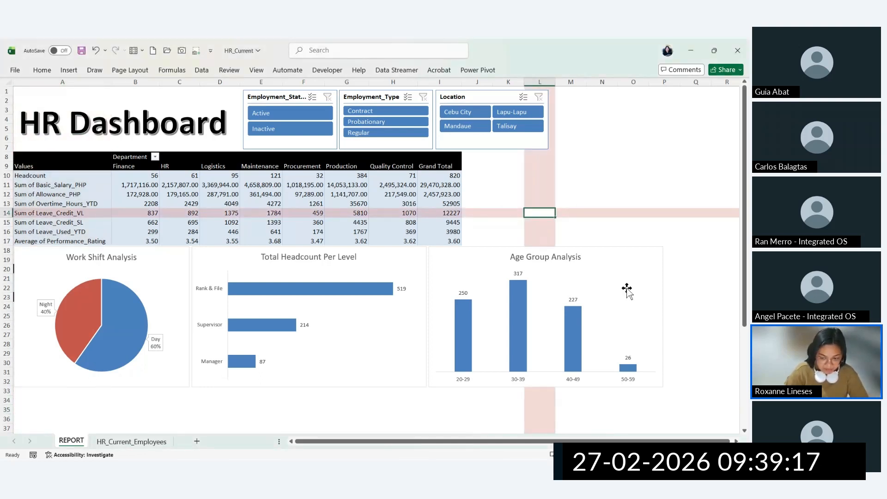
click(696, 390)
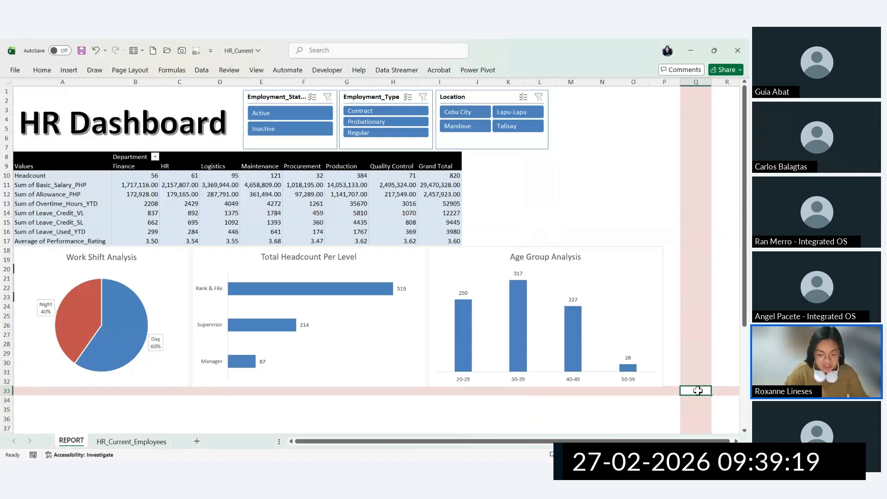
key(ctrl+s)
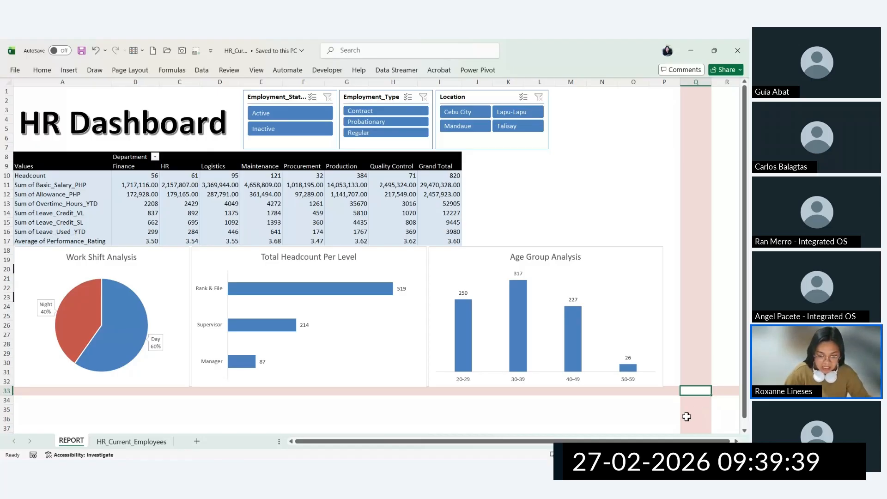
click(684, 410)
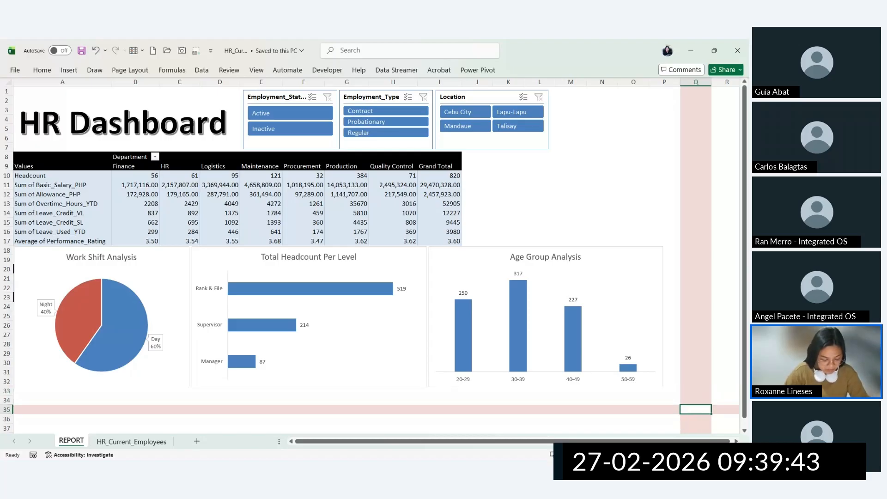
key(alt+Tab)
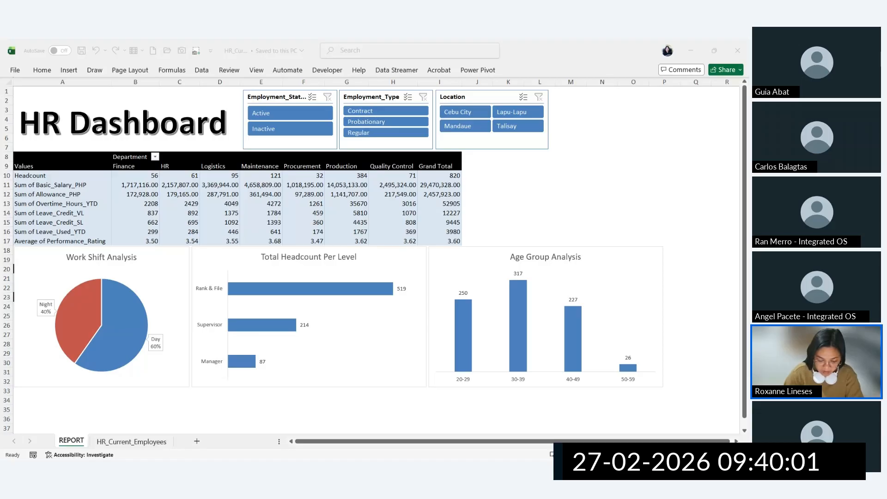
click(611, 105)
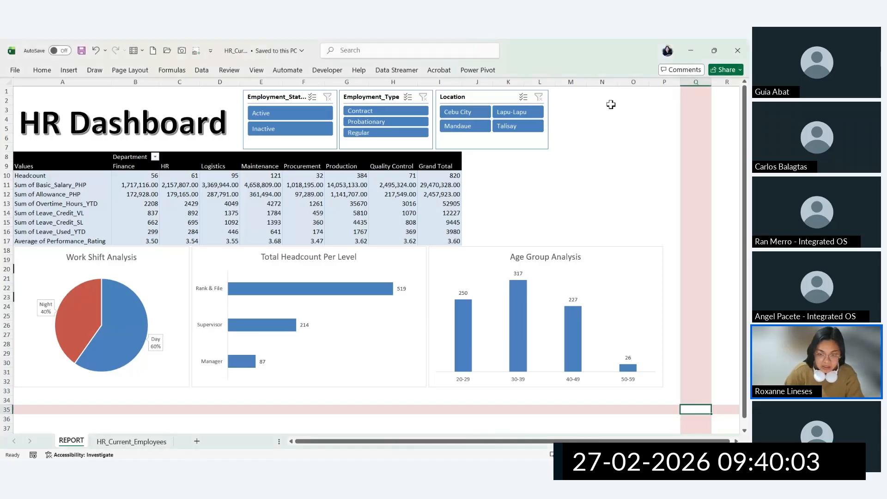
click(581, 176)
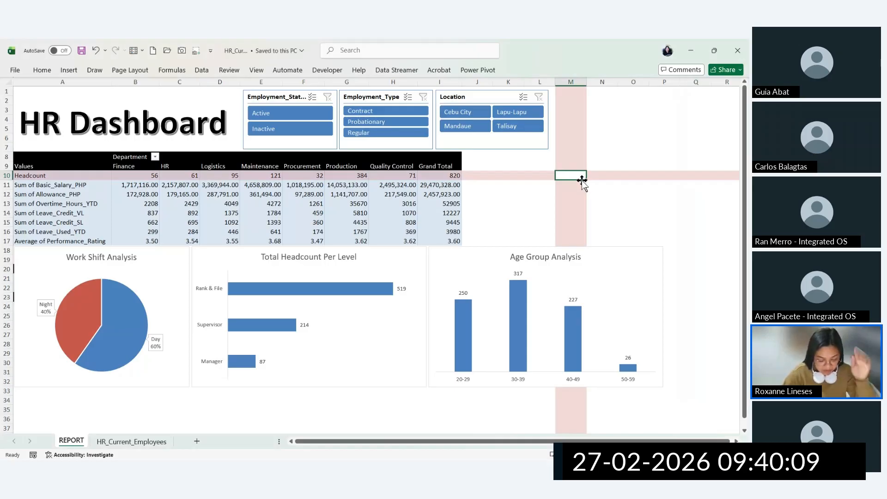
click(518, 204)
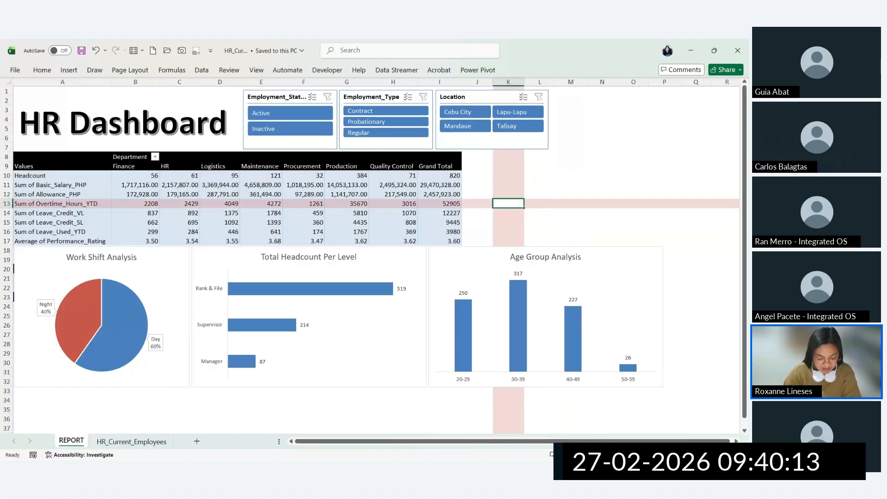
click(307, 469)
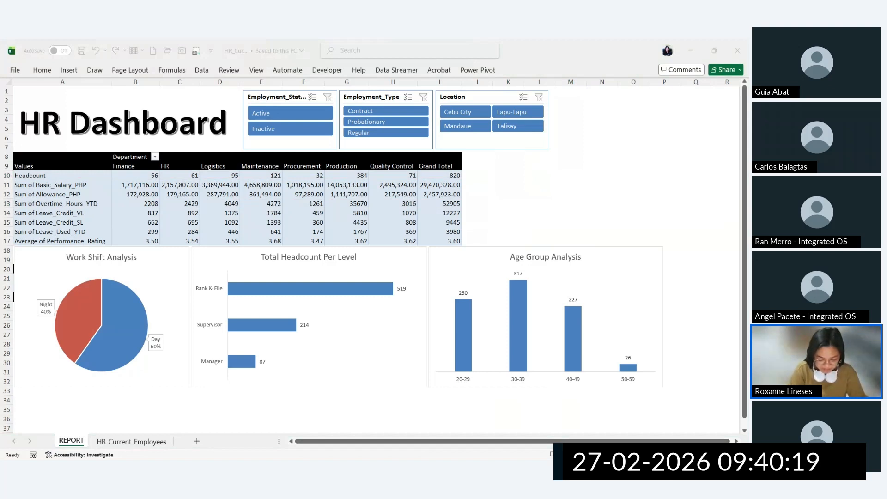
click(522, 204)
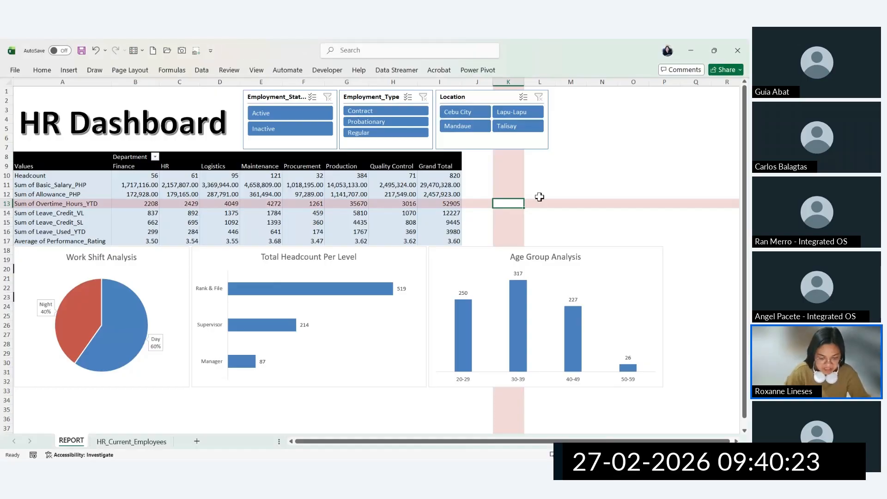
Step: Close the HR_Current and HR_New_Hires workbooks, saving their changes
click(738, 51)
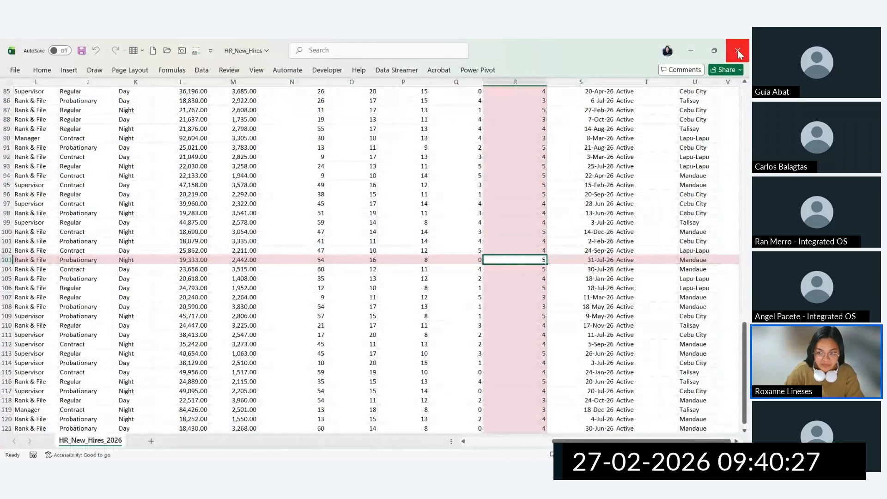
click(738, 52)
click(351, 268)
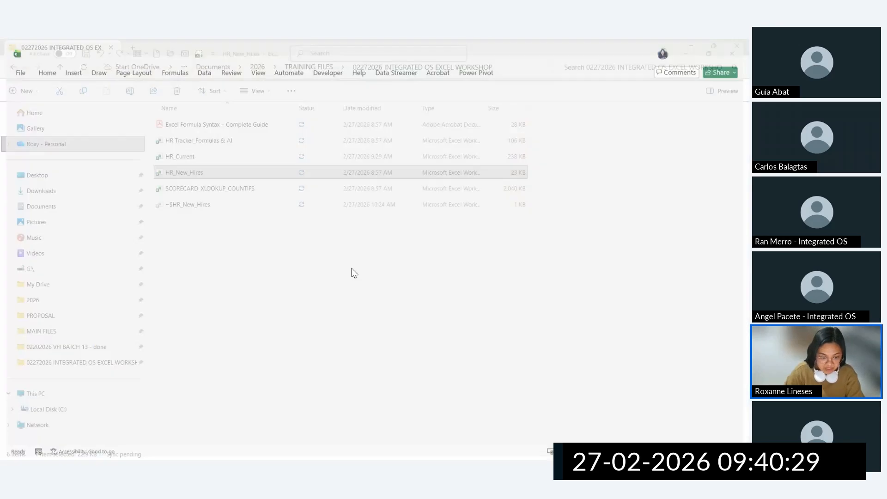
Step: Open SCORECARD_XLOOKUP_COUNTIFS from the Excel workshop folder
click(327, 298)
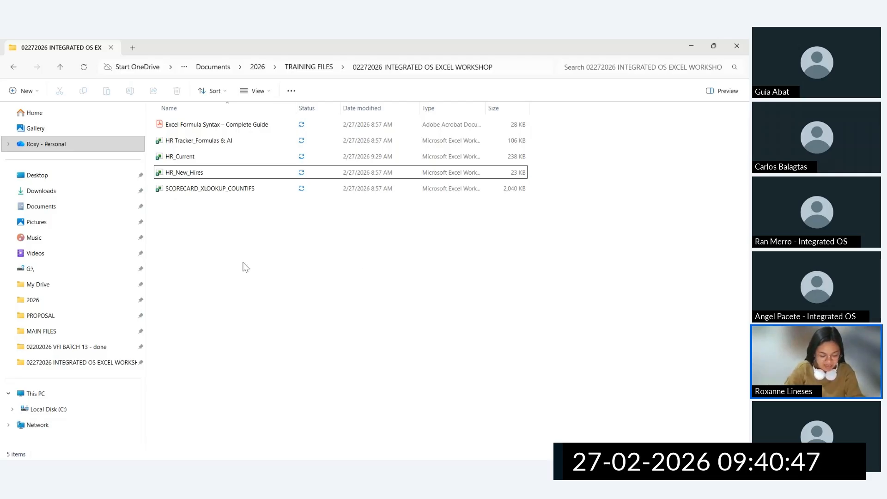
click(218, 188)
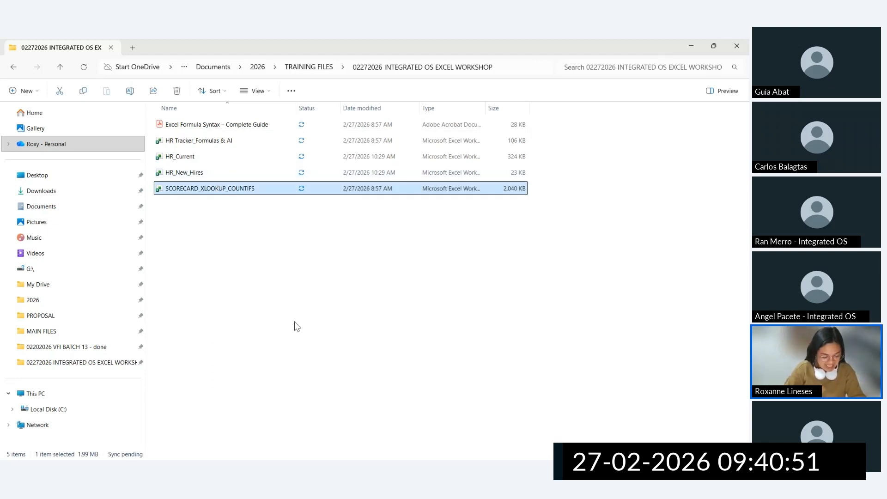
click(283, 275)
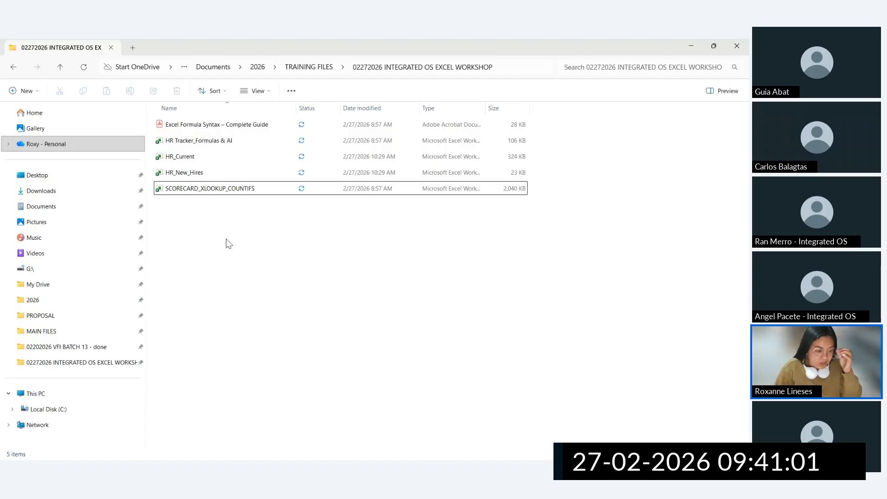
click(234, 190)
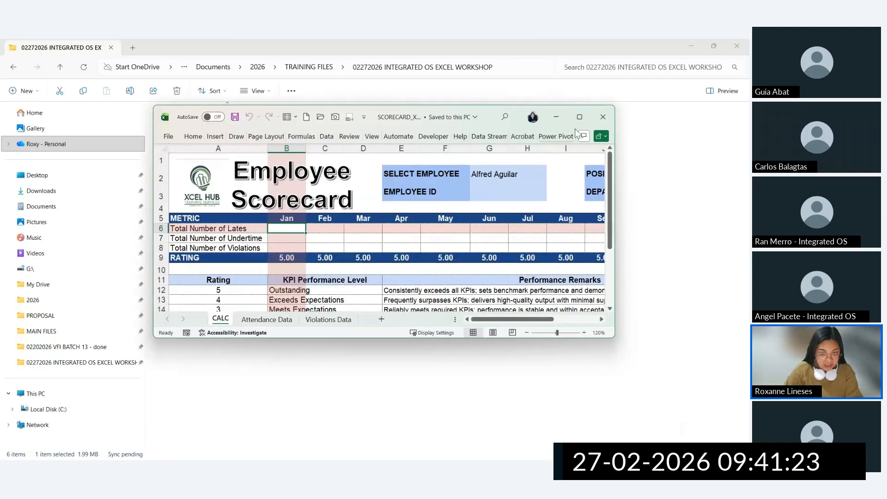
Step: Maximize the scorecard window and inspect the G2 employee dropdown and G3 Employee ID cells
click(577, 120)
click(263, 313)
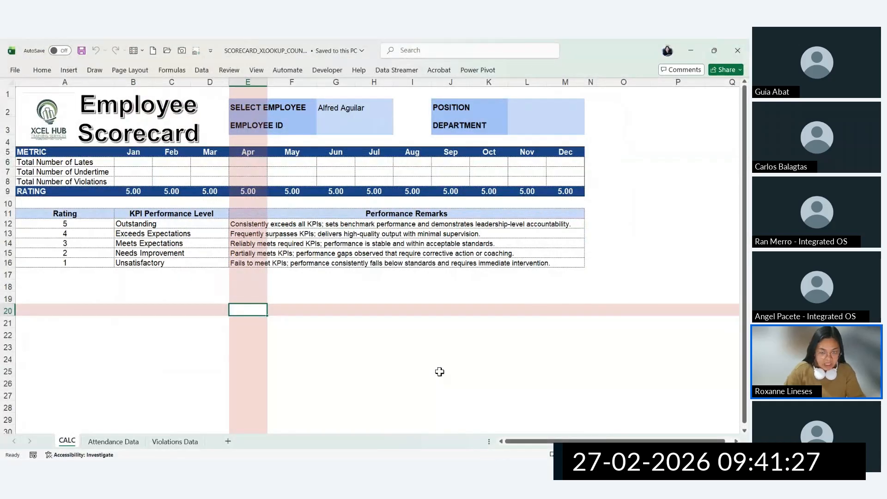
scroll(439, 370, up, 2)
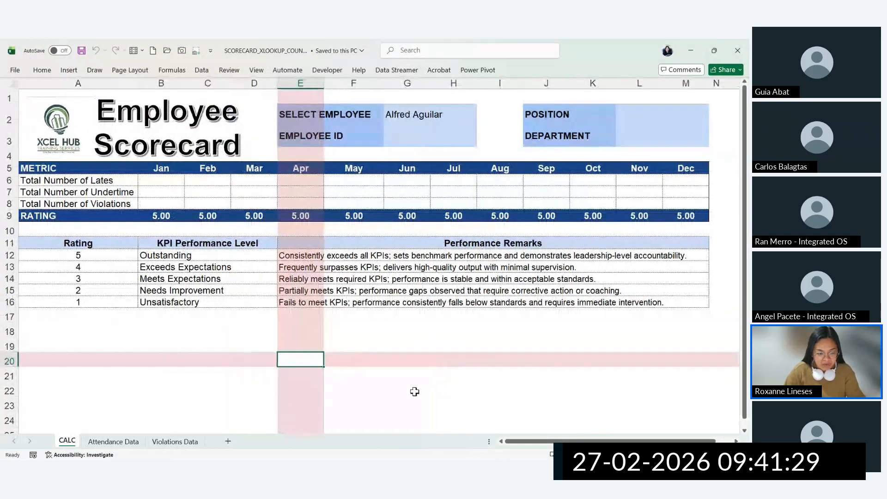
click(93, 331)
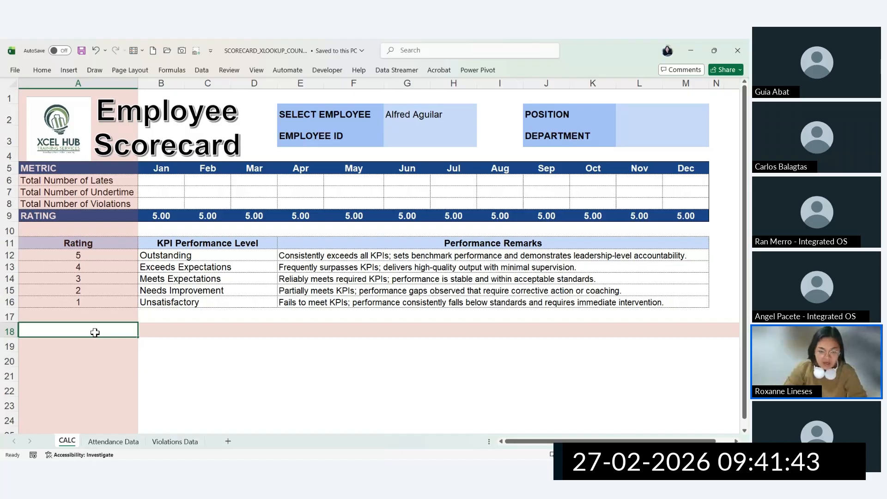
click(436, 109)
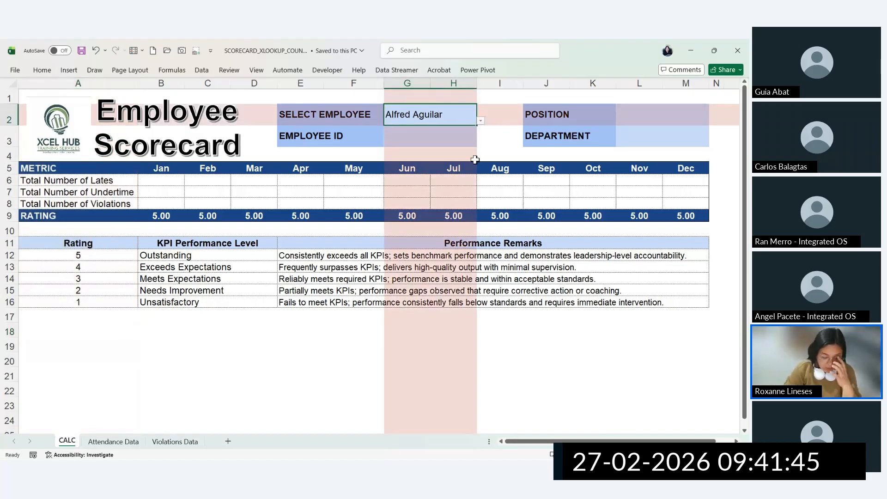
click(454, 134)
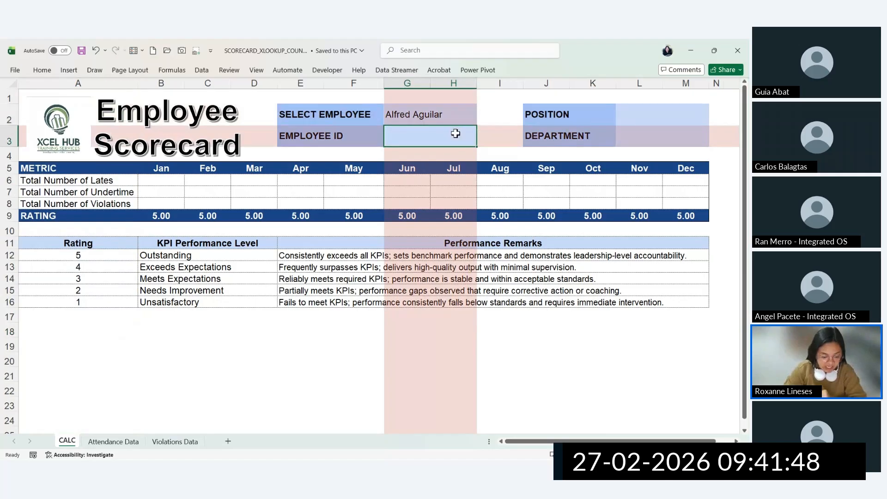
click(452, 108)
click(383, 291)
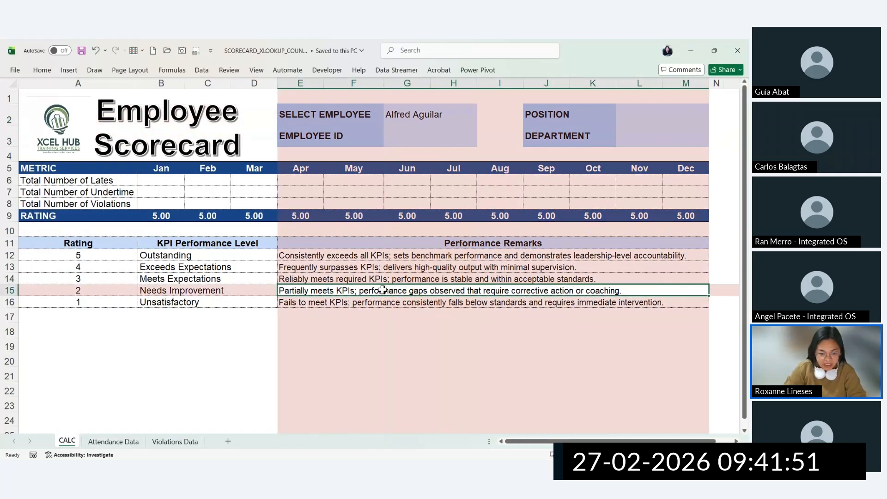
Step: Turn off Focus Cell highlighting from the View tab
click(257, 71)
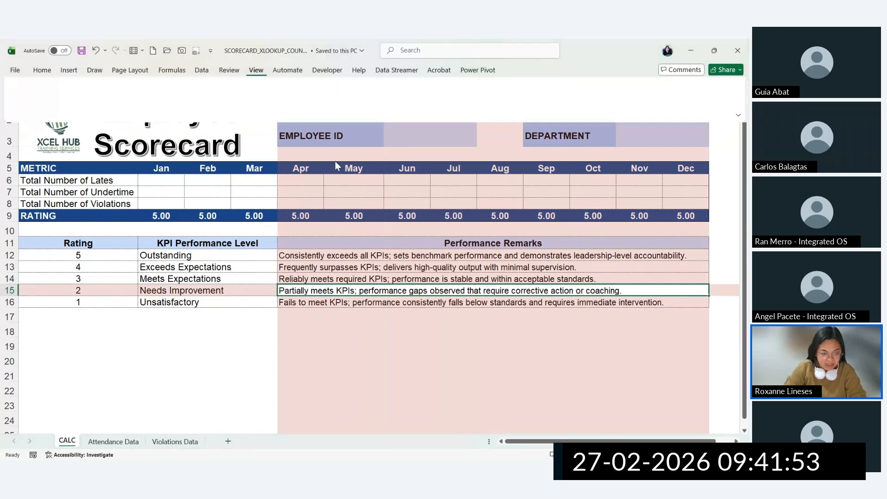
click(369, 114)
click(353, 346)
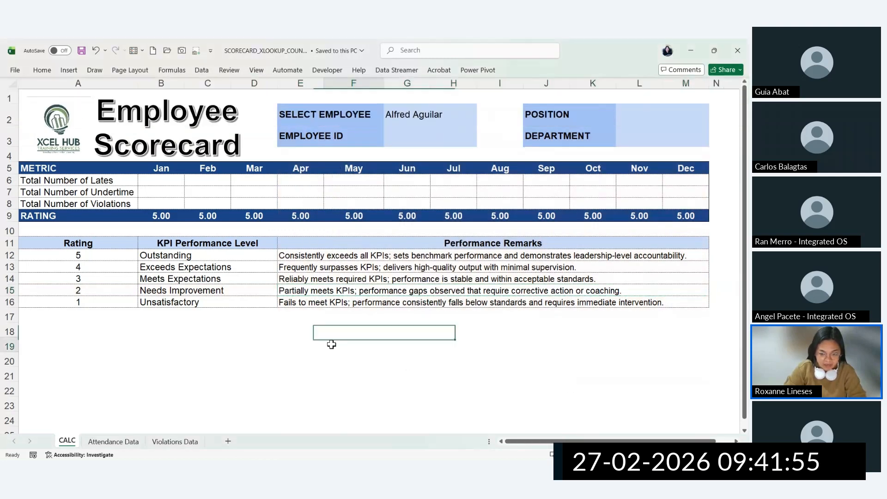
click(718, 314)
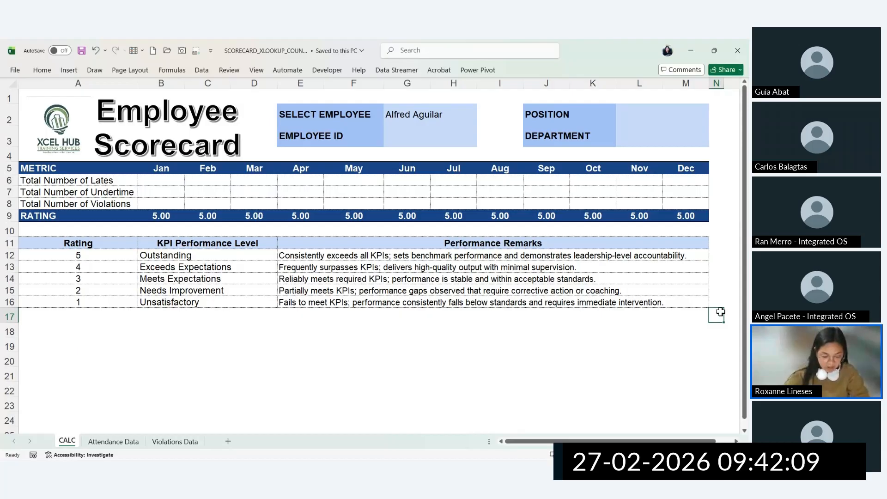
key(alt+Tab)
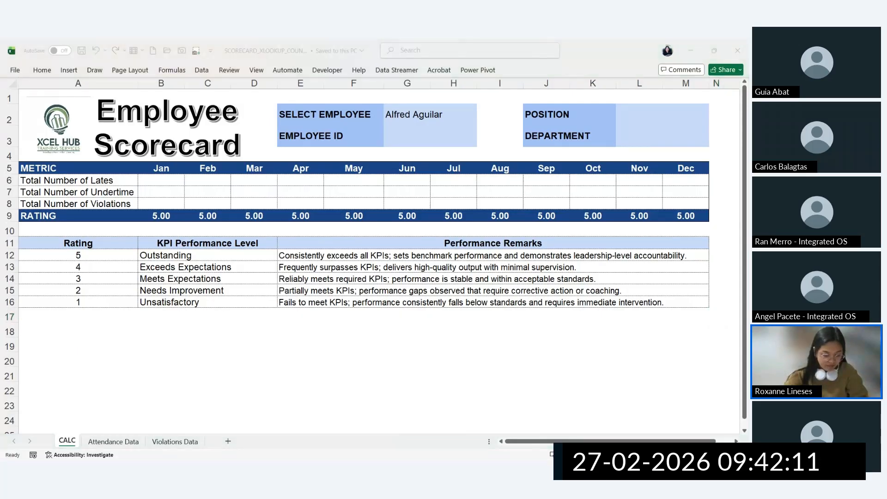
Step: Open the Excel Formula Syntax – Complete Guide PDF from the workshop folder
click(432, 383)
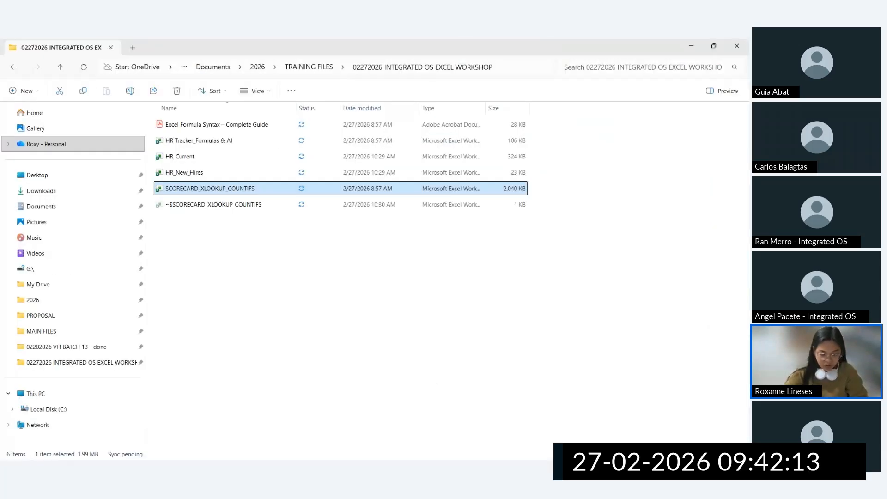
click(224, 126)
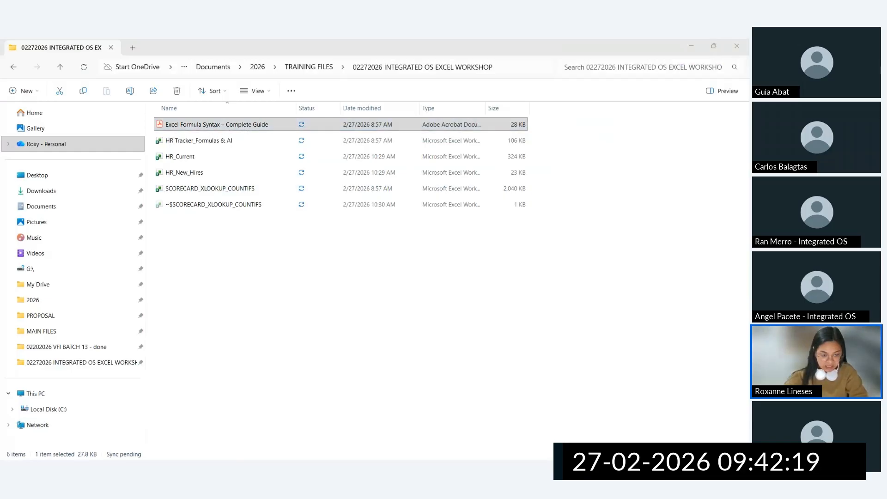
drag(596, 436, 401, 81)
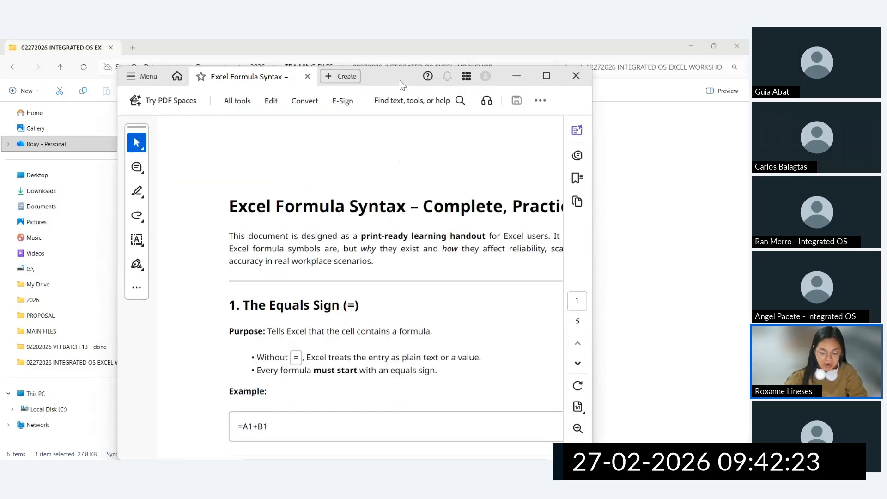
Step: Maximize the PDF, scroll from Square Brackets to section 12 Logical Functions, then minimize Acrobat
double_click(400, 85)
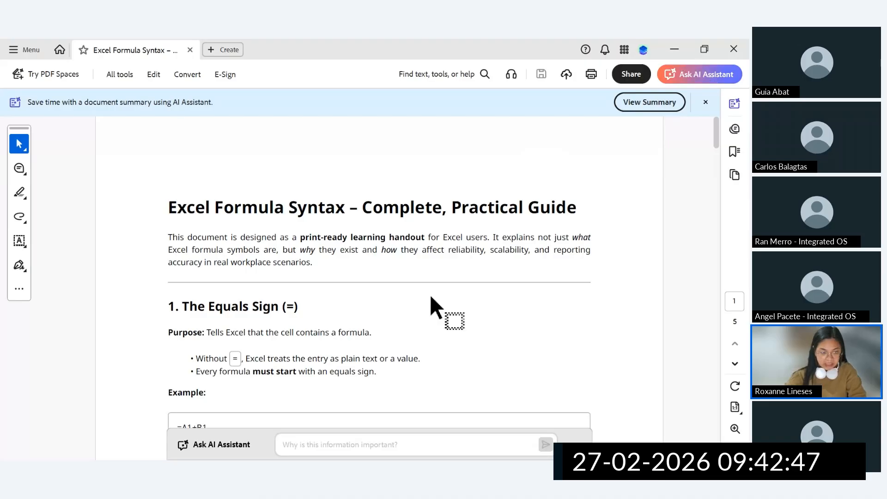
scroll(430, 306, down, 10)
scroll(466, 369, down, 10)
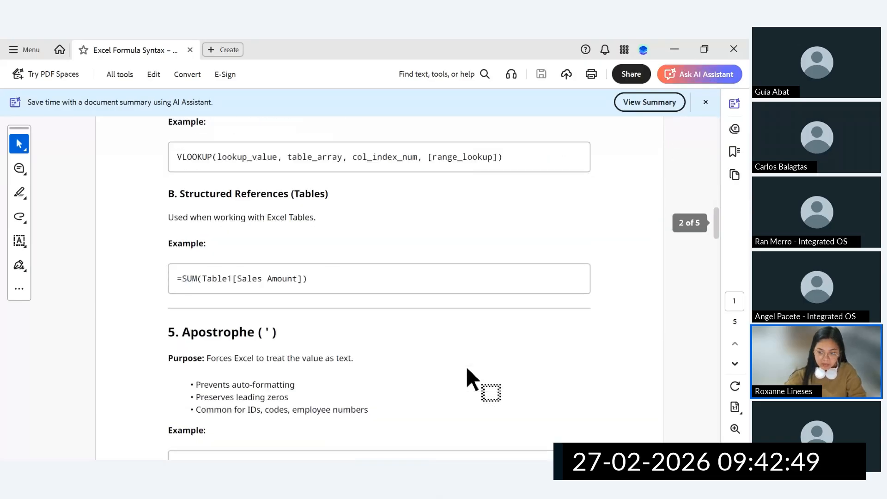
scroll(466, 370, up, 11)
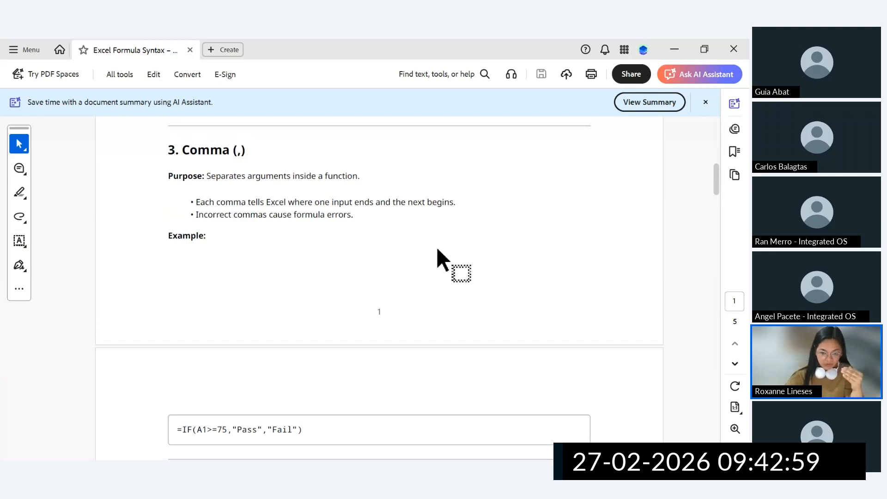
scroll(382, 320, up, 5)
scroll(382, 321, down, 8)
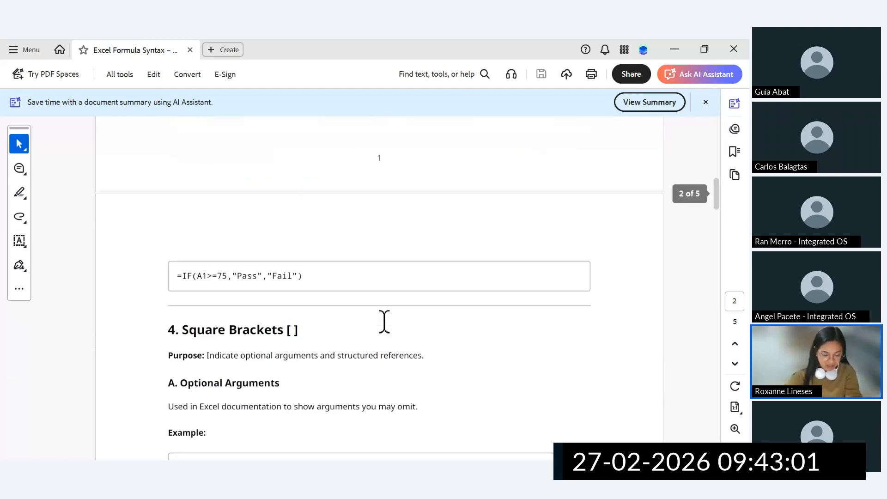
scroll(384, 321, down, 8)
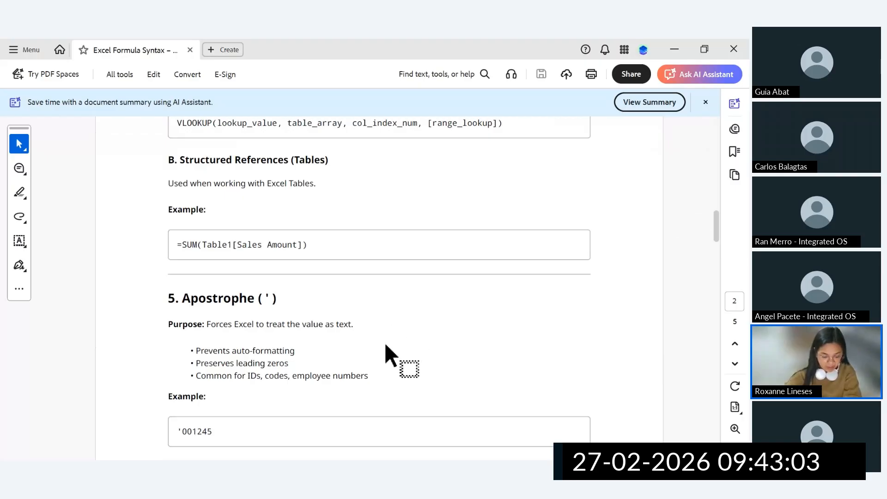
scroll(388, 347, down, 5)
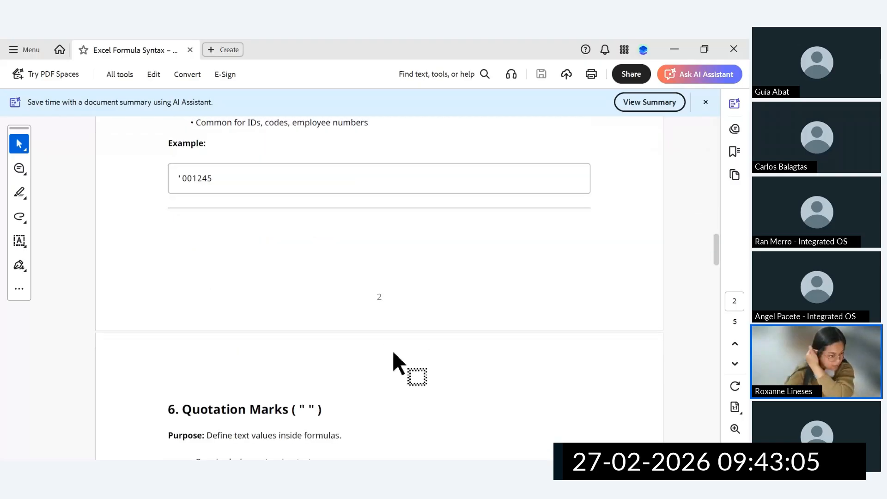
scroll(373, 356, down, 5)
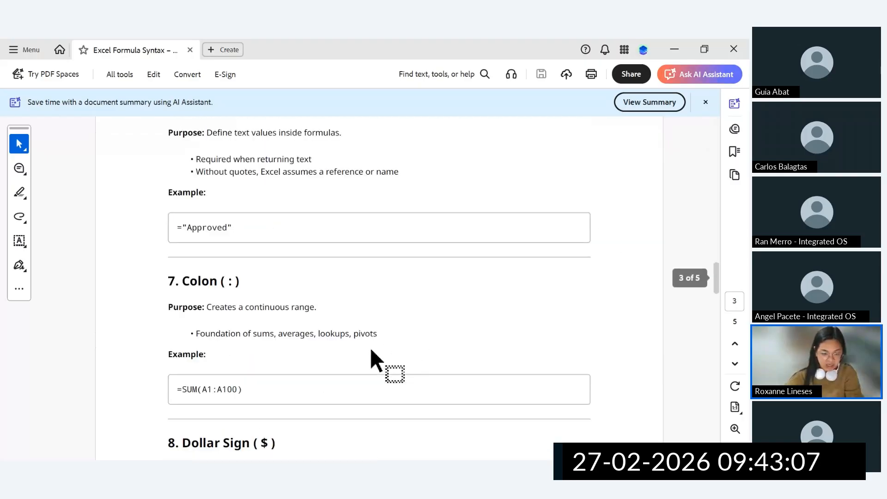
scroll(371, 350, down, 8)
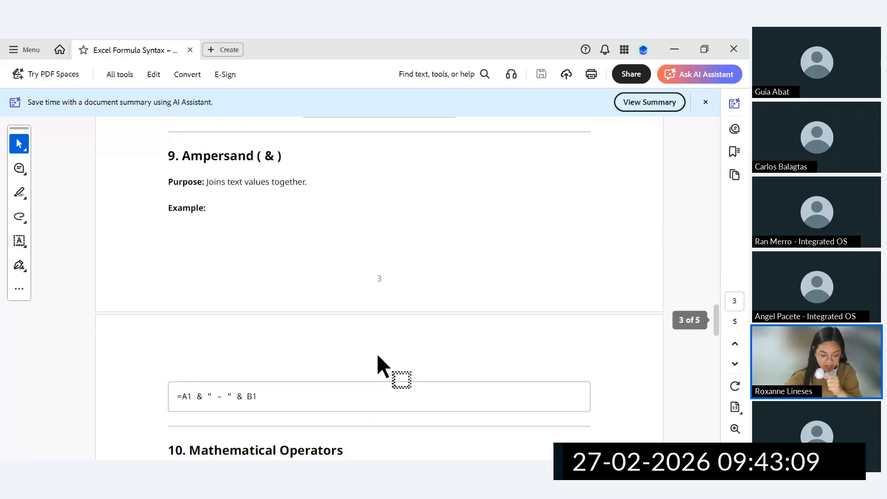
scroll(377, 356, down, 8)
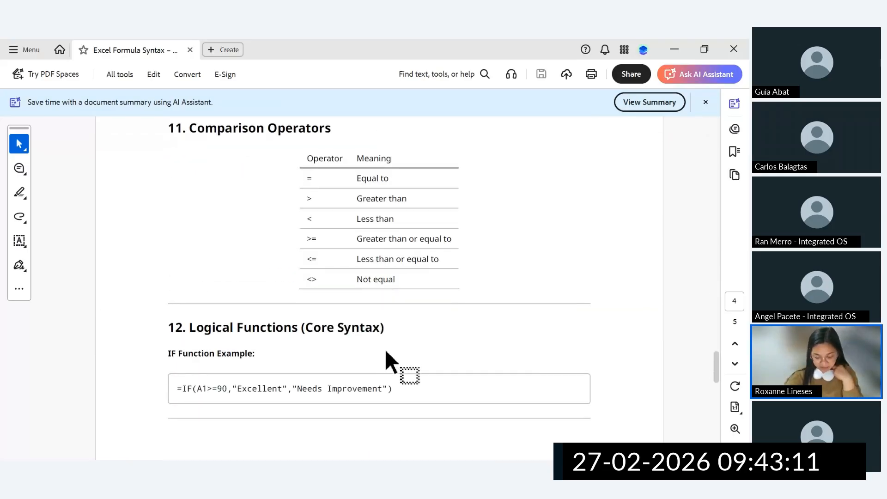
click(674, 49)
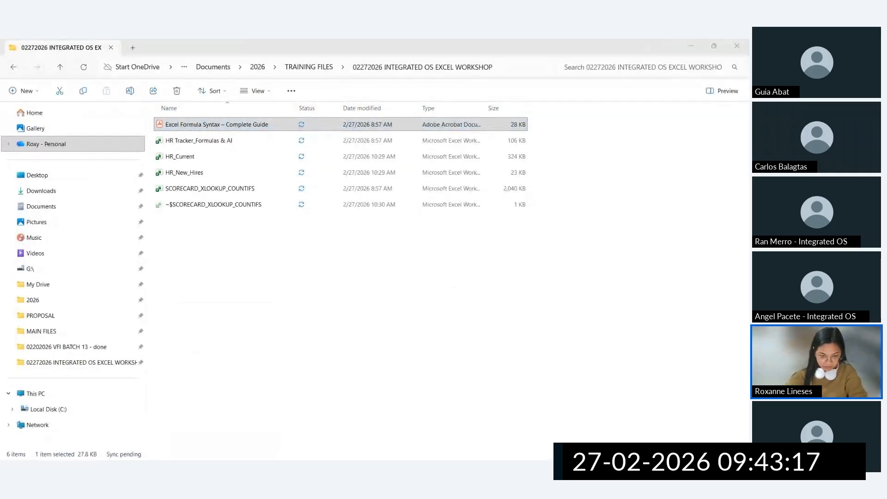
Step: Return to the Employee Scorecard on the CALC sheet
key(alt+Tab)
click(246, 344)
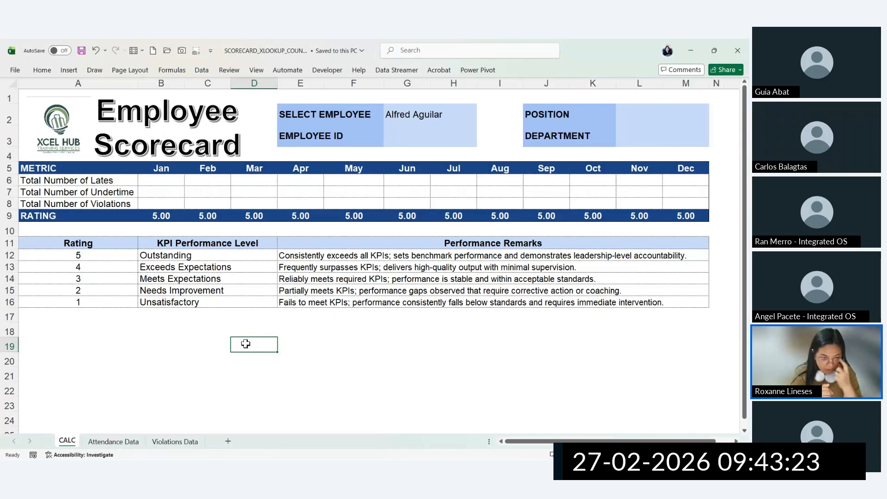
Step: Select G2 and choose a different employee from its dropdown list
click(427, 108)
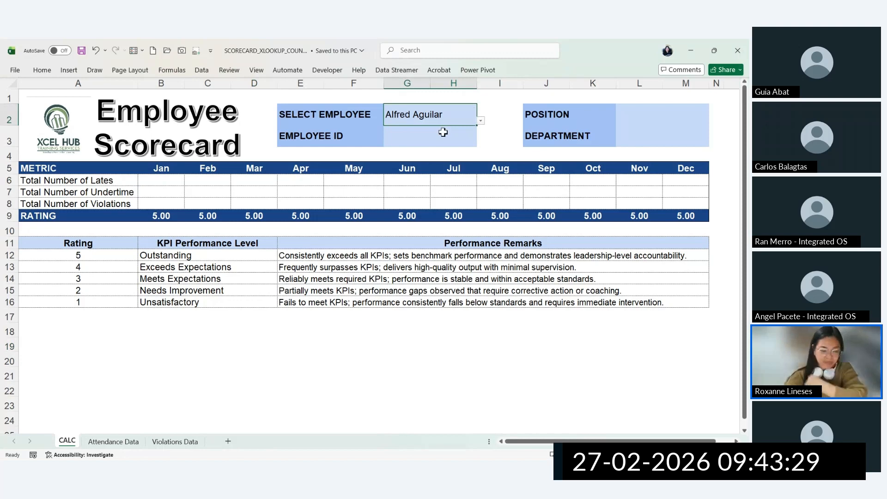
click(481, 122)
key(Return)
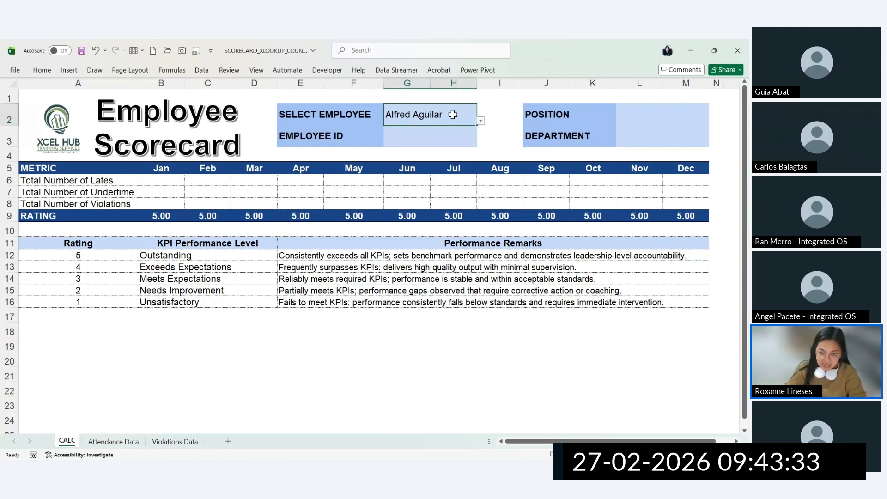
click(481, 121)
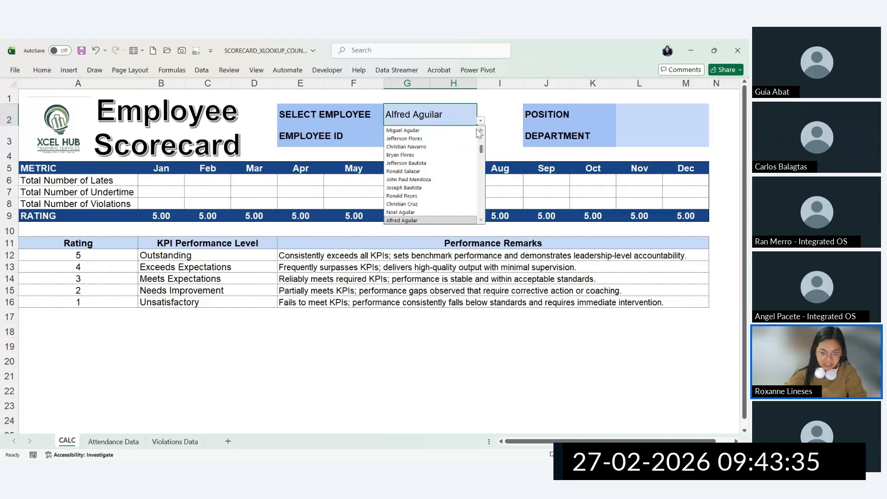
scroll(480, 138, down, 1)
scroll(444, 133, up, 1)
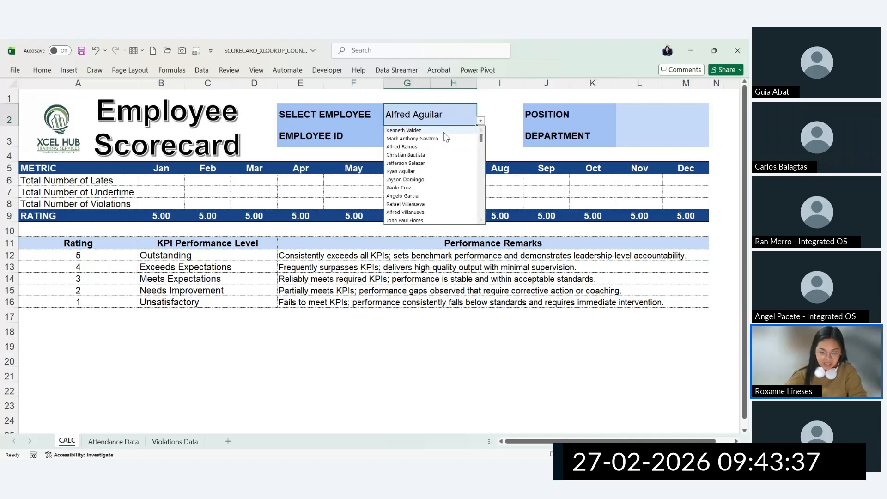
click(444, 132)
Step: Choose two more employees in turn from the G2 dropdown, then open the Attendance Data sheet
click(481, 122)
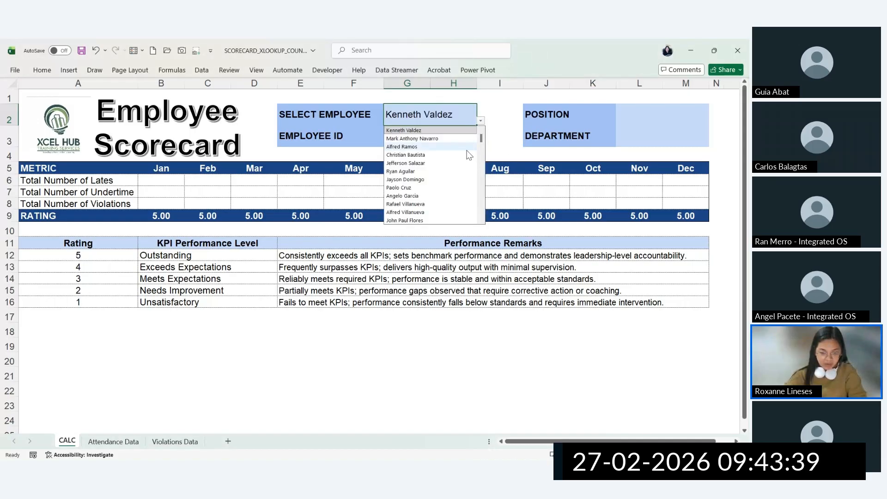
click(451, 172)
click(481, 121)
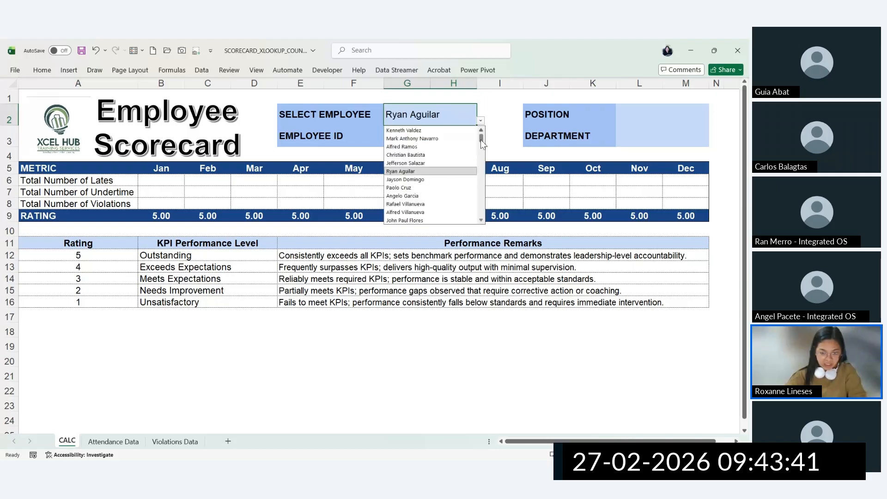
scroll(482, 210, down, 3)
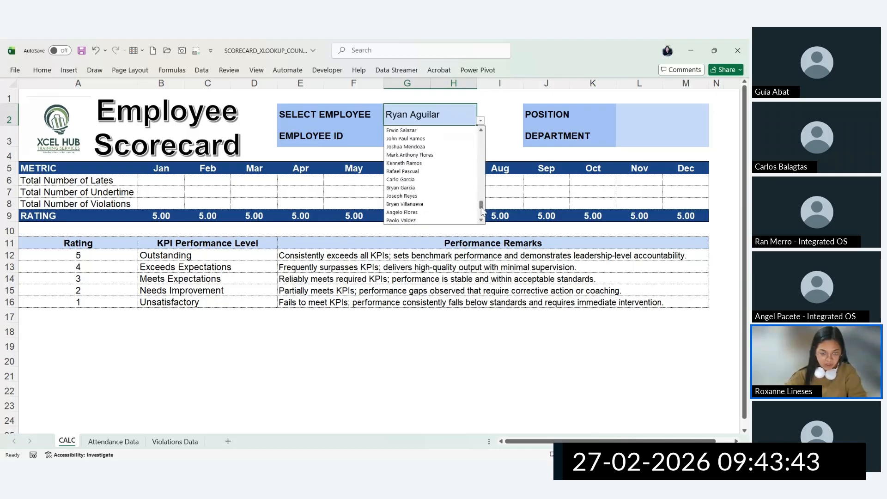
click(461, 180)
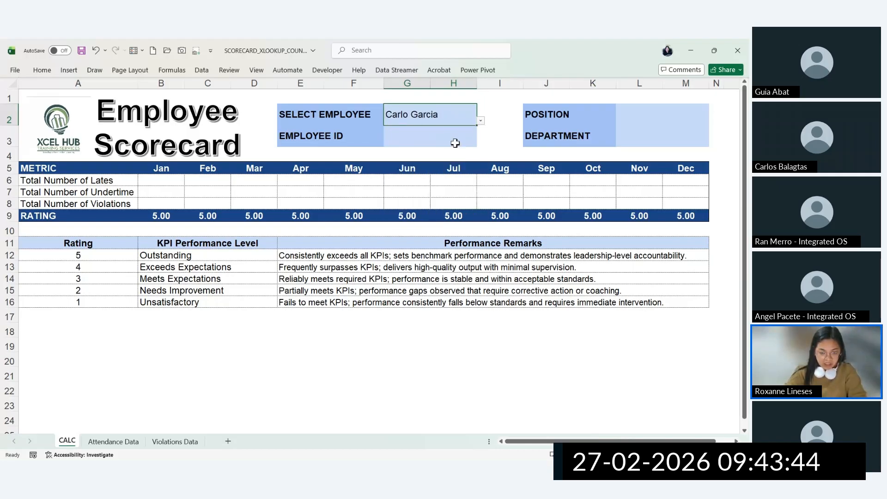
click(112, 441)
Step: Review the Employee Name filter list in the attendance table without changes, then leave Excel
click(202, 155)
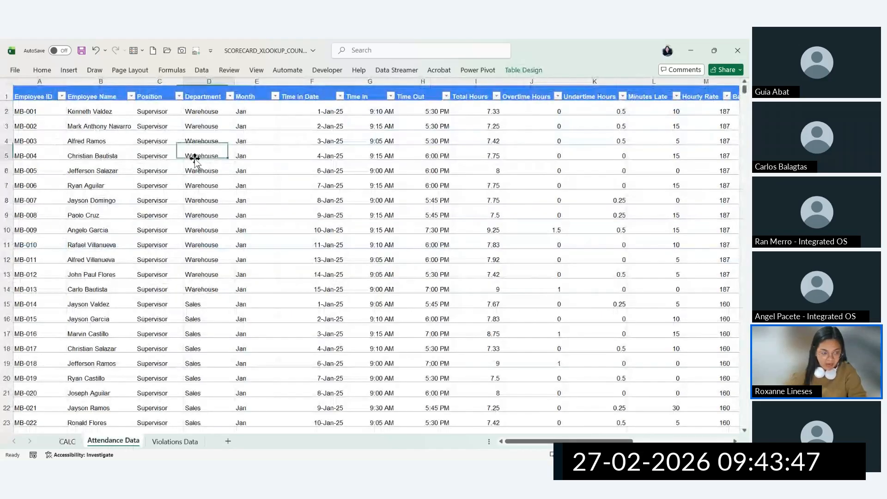
click(131, 96)
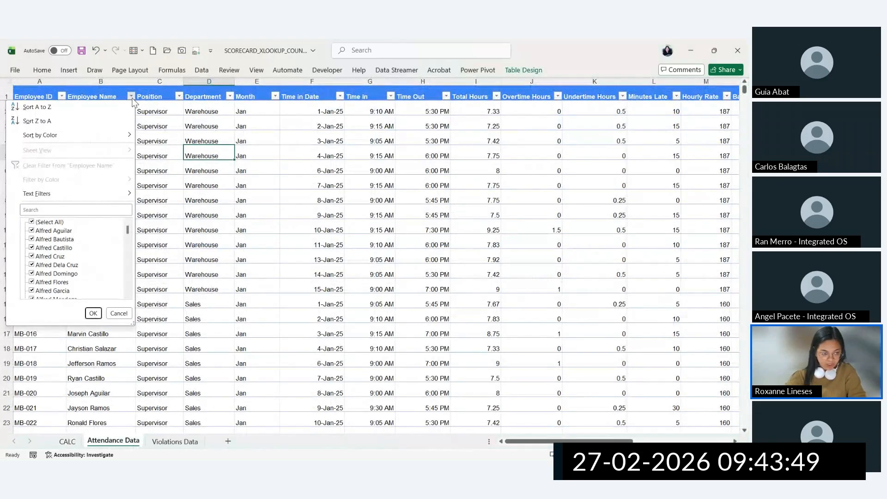
click(125, 113)
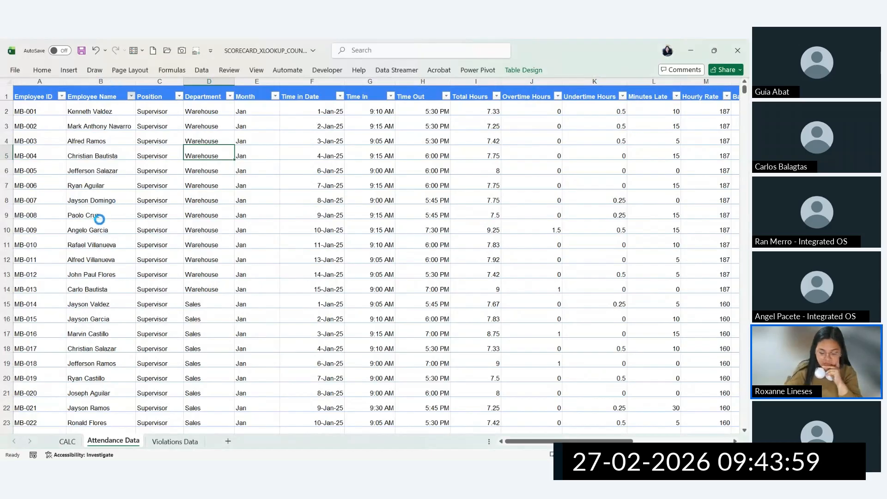
key(alt+Tab)
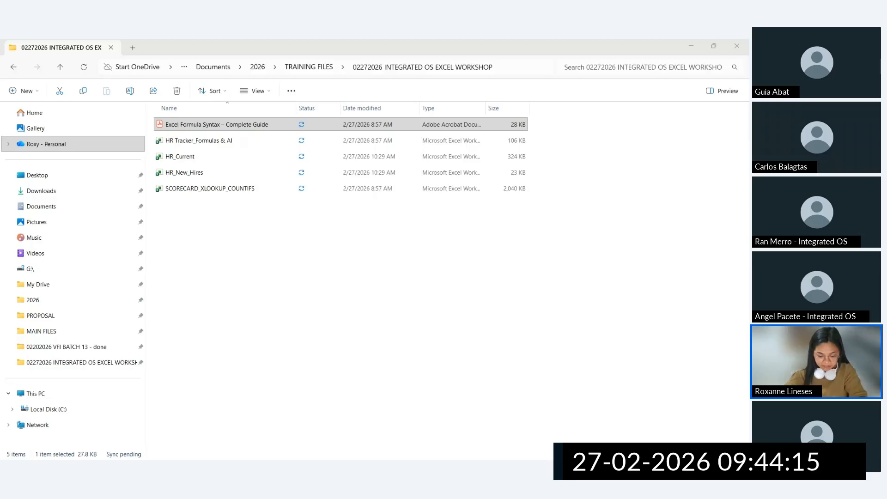
Step: Maximize the reopened workbook, check the Employee Name filter, and pick the first employee in CALC's G2
drag(739, 458, 569, 78)
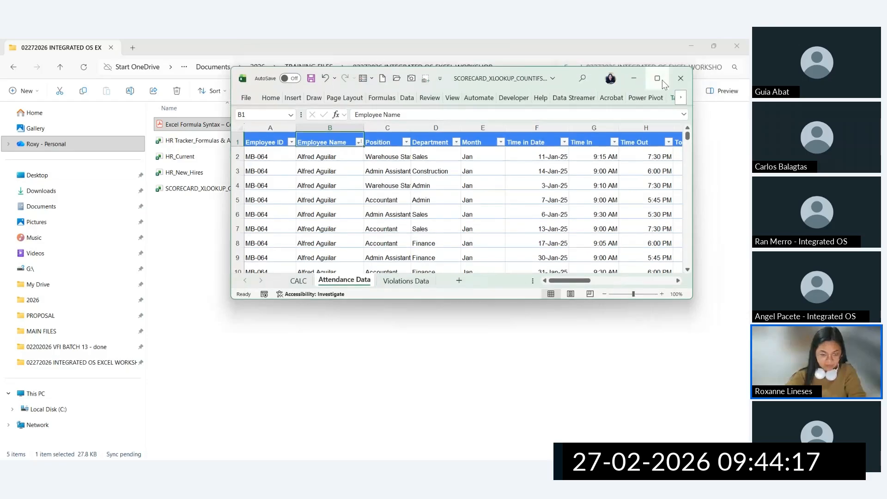
click(658, 79)
click(128, 114)
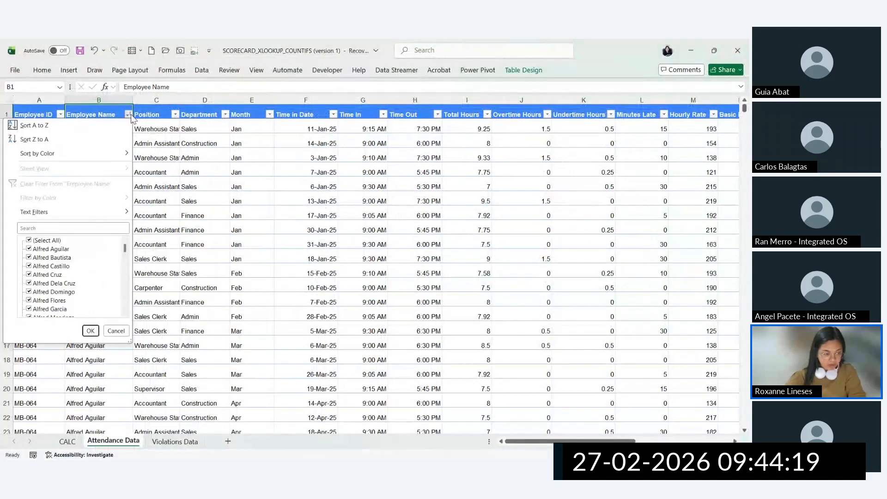
click(78, 333)
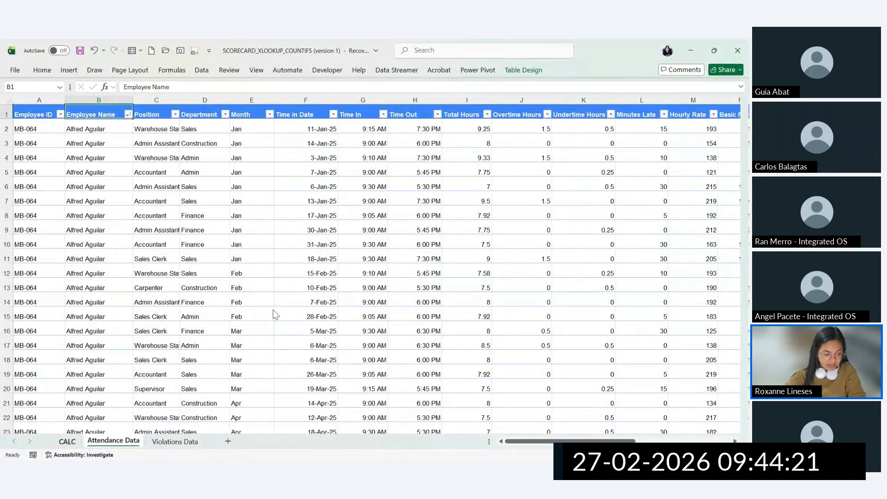
key(ctrl+Page_Up)
click(470, 139)
scroll(469, 166, up, 10)
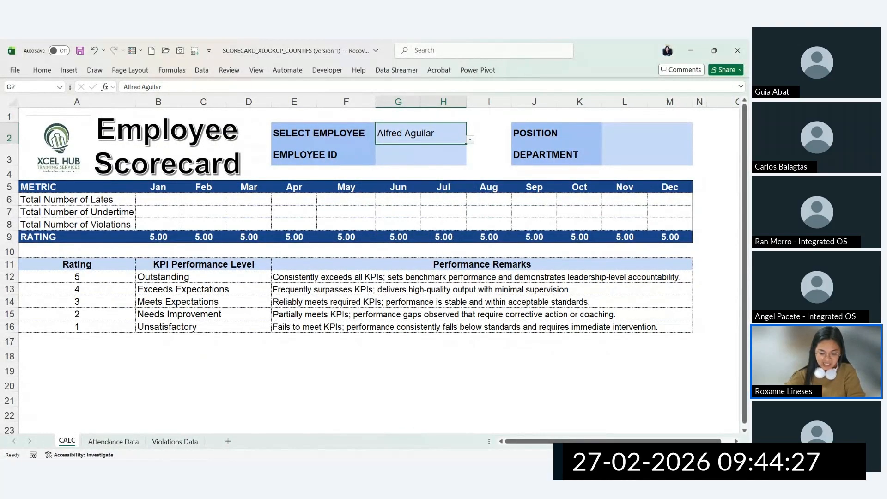
Step: Look at the Data Validation options for the scorecard without changing anything
key(alt+Tab)
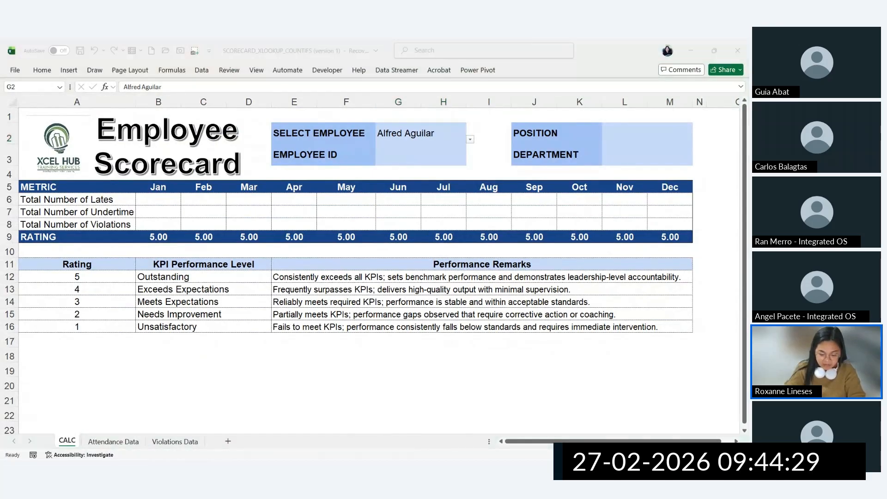
click(435, 133)
click(470, 139)
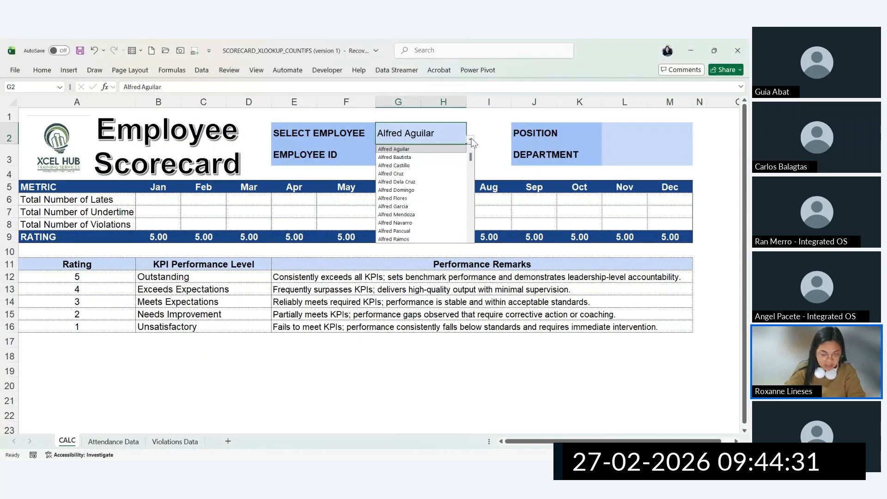
click(202, 70)
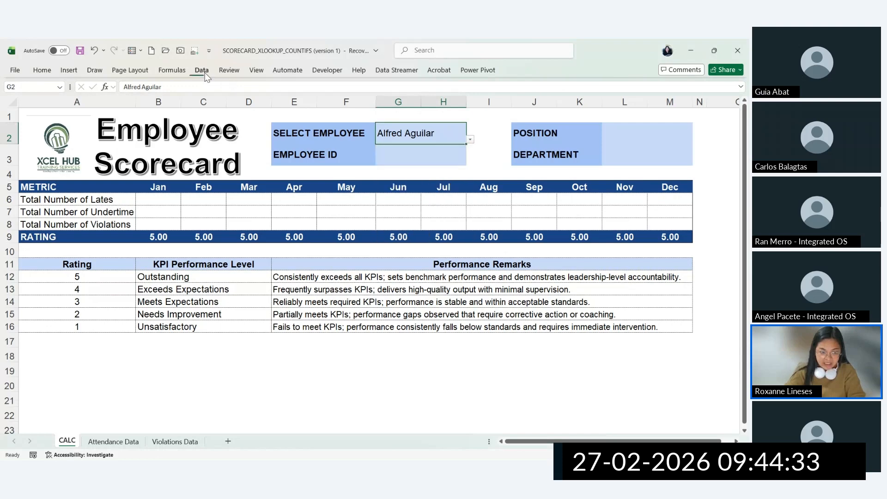
click(560, 110)
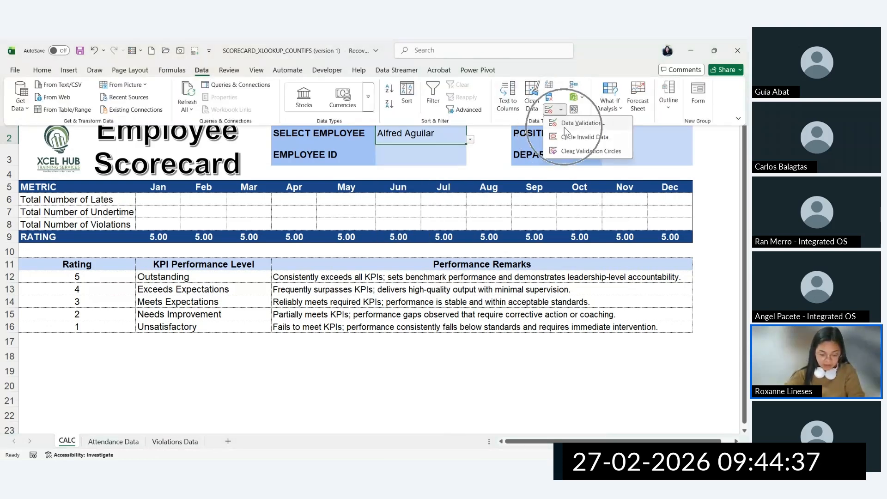
key(Escape)
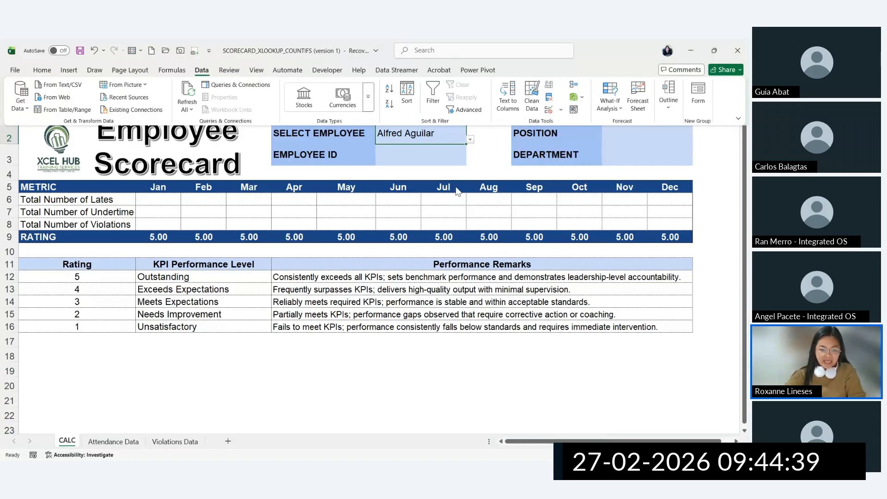
Step: Show the employee name dropdown list for the Select Employee cell G2
click(441, 163)
click(442, 139)
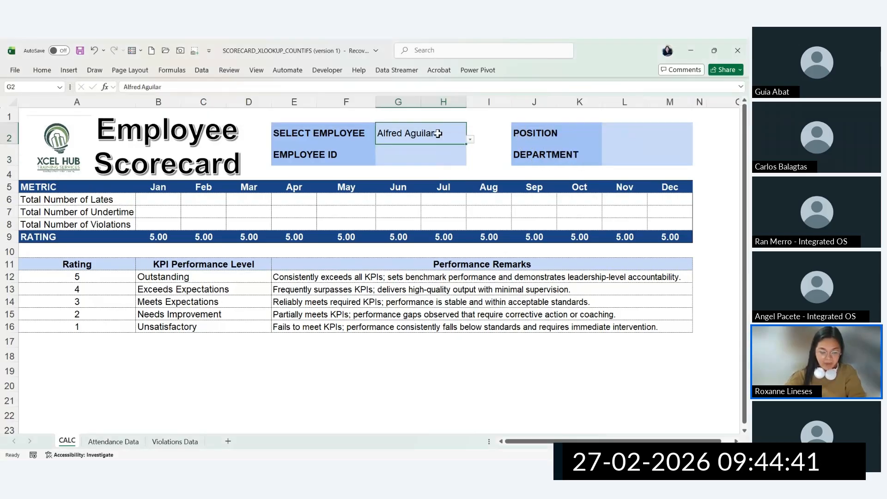
click(470, 141)
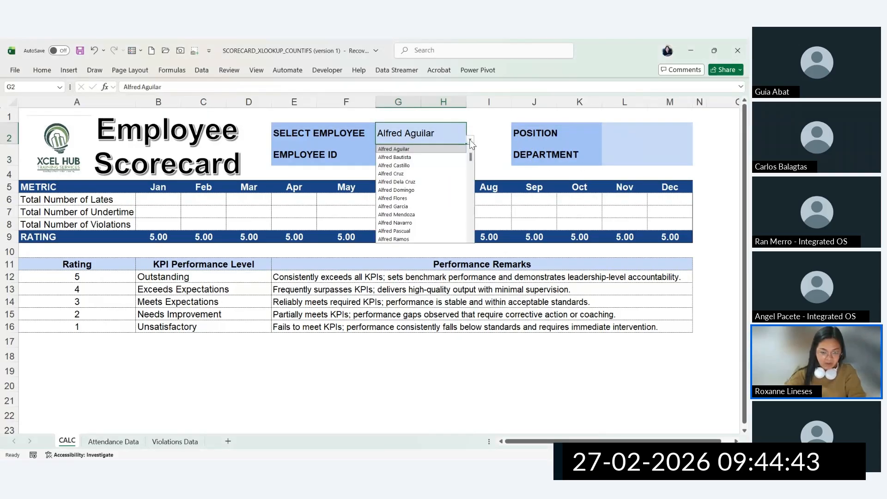
click(470, 142)
click(401, 160)
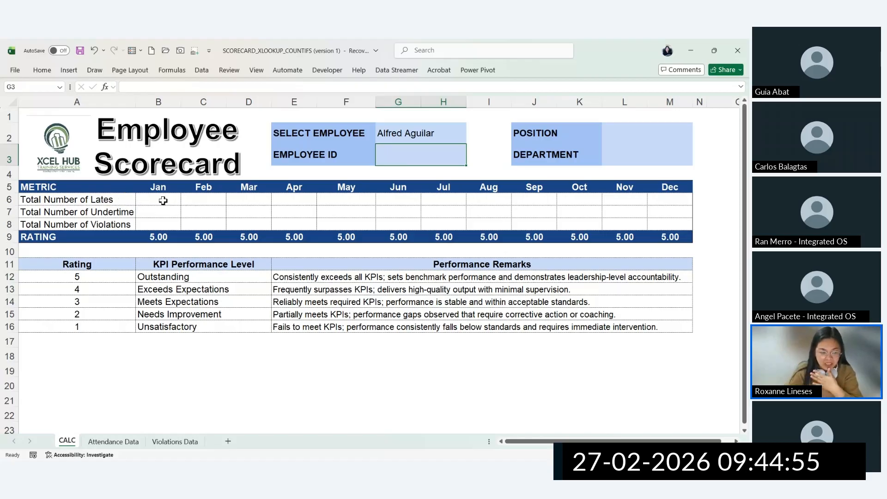
drag(161, 200, 670, 212)
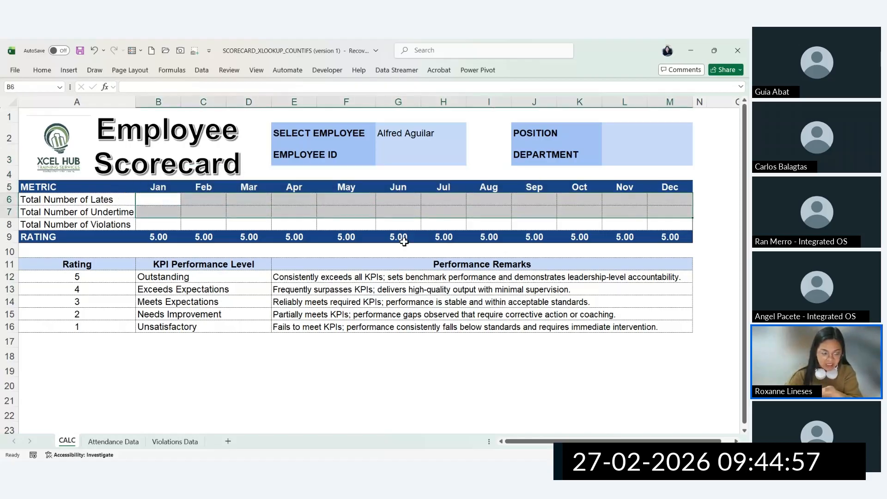
drag(167, 217, 653, 212)
drag(159, 237, 665, 235)
drag(77, 264, 355, 327)
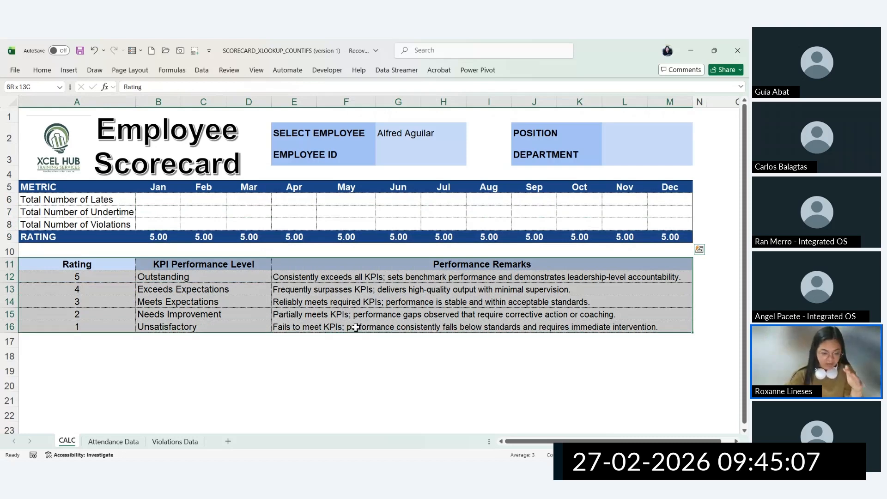
drag(113, 264, 121, 328)
drag(129, 277, 333, 276)
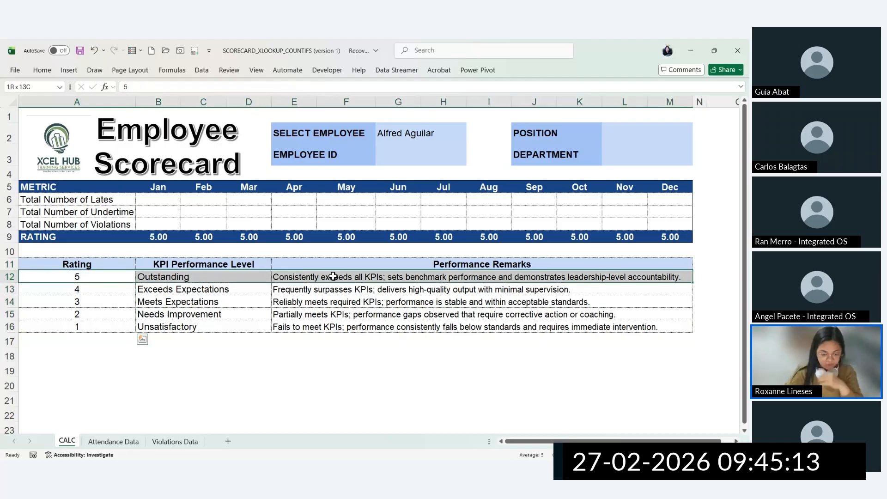
click(333, 276)
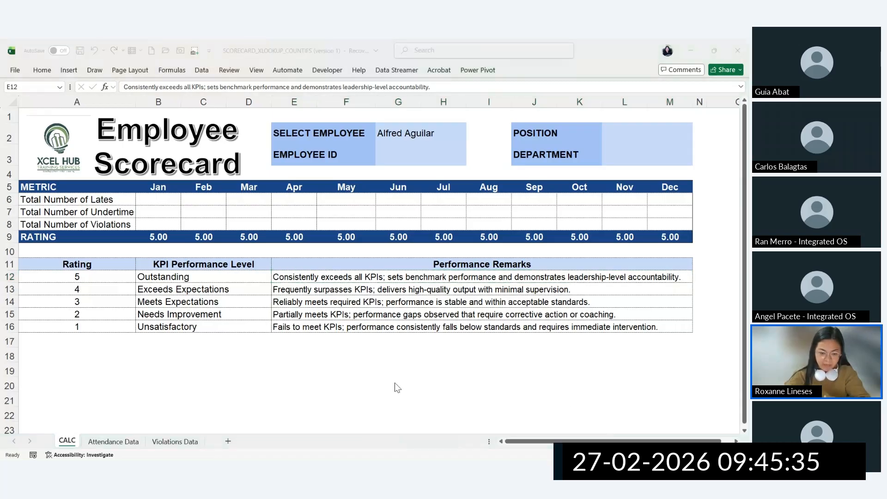
click(407, 147)
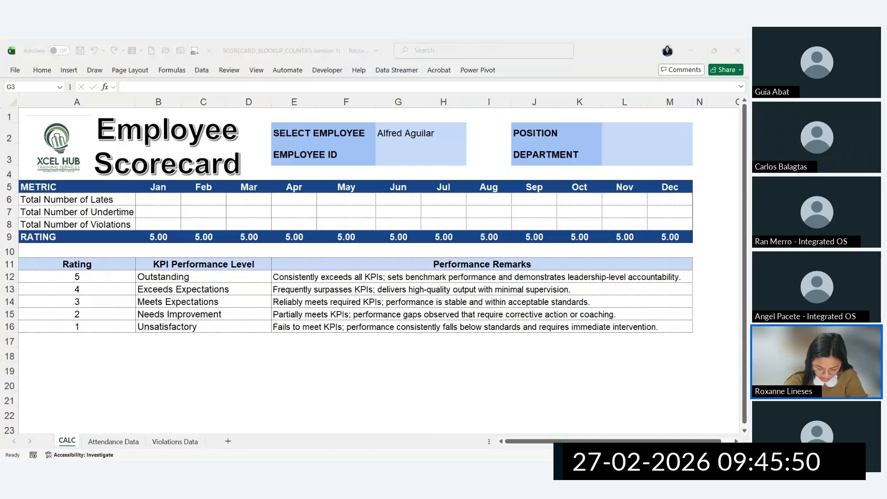
Step: Check the employee name dropdown in G2 without changing the selection
click(428, 152)
key(Up)
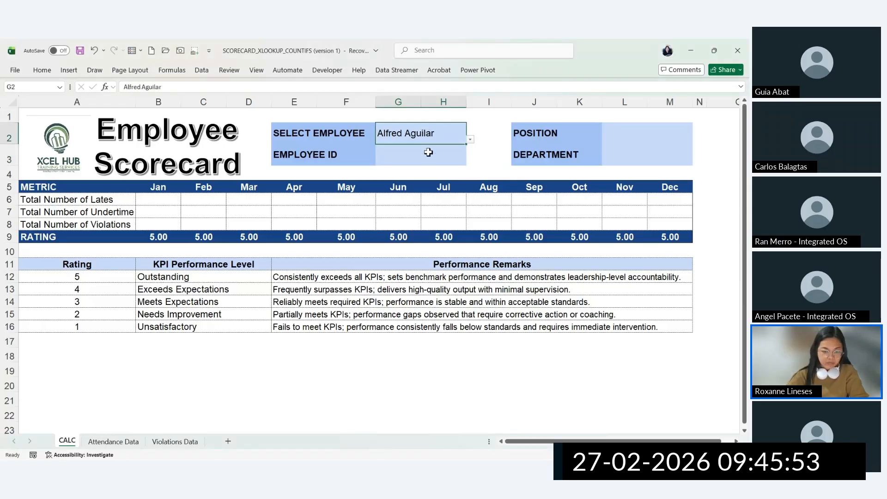
click(471, 140)
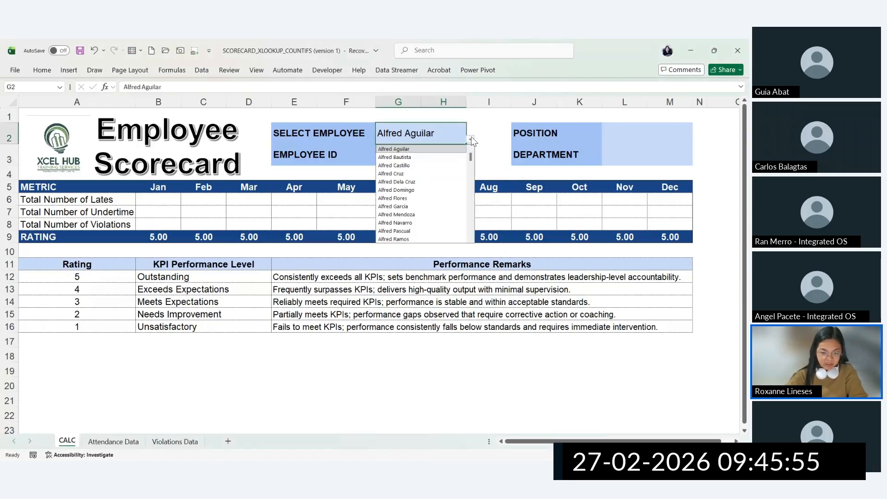
click(471, 140)
Step: Fill the Employee ID (G3), Department (L3) and Position (L2) cells with yellow
click(427, 155)
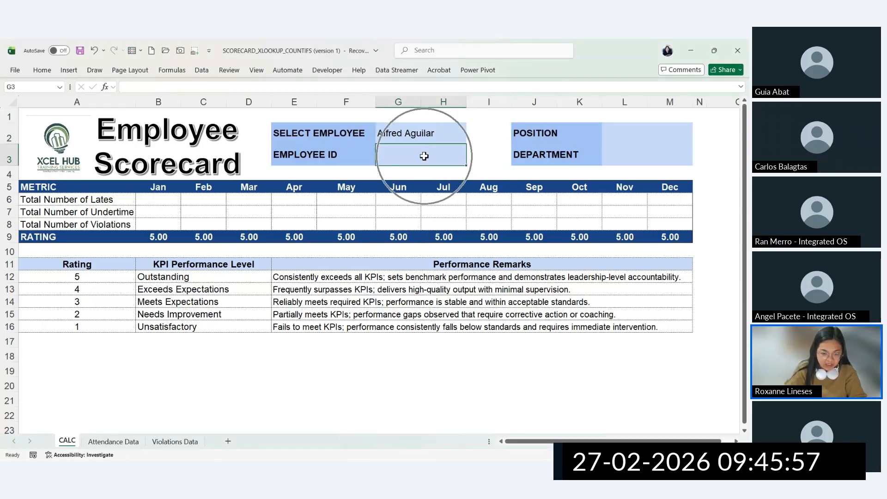
ctrl+click(617, 149)
ctrl+click(618, 133)
click(42, 71)
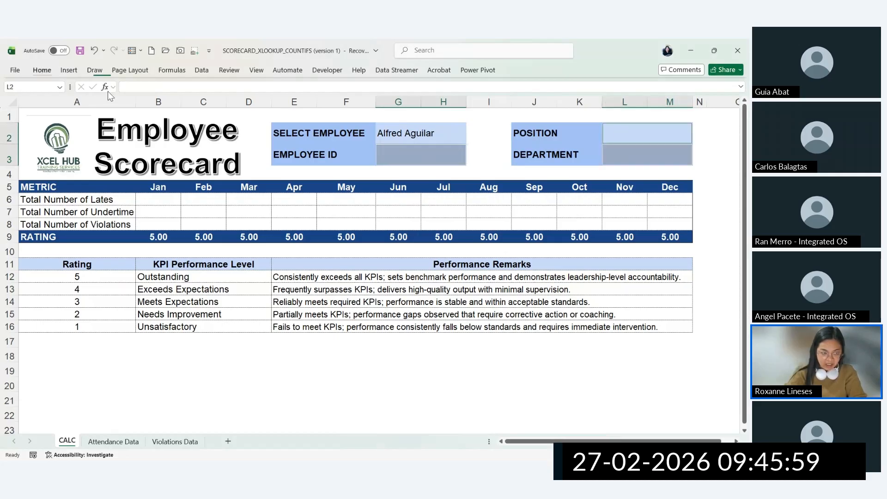
click(138, 104)
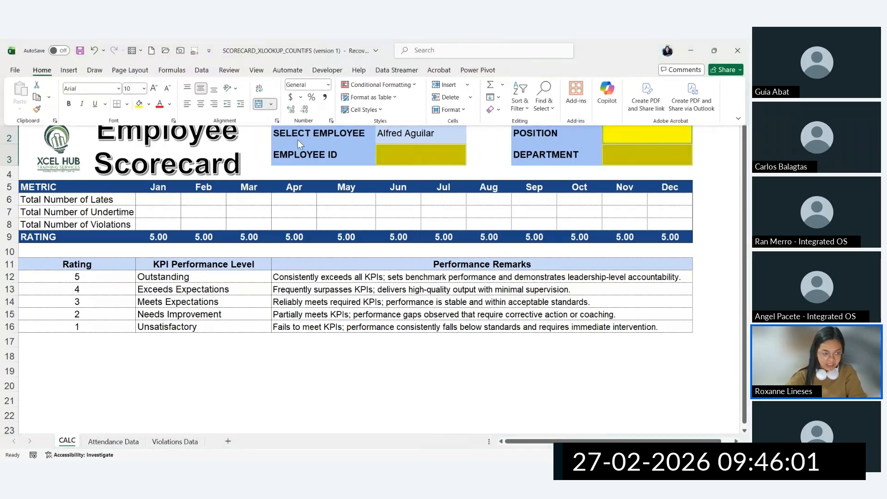
Step: Review the employee name list again, leaving the chosen employee unchanged
click(433, 161)
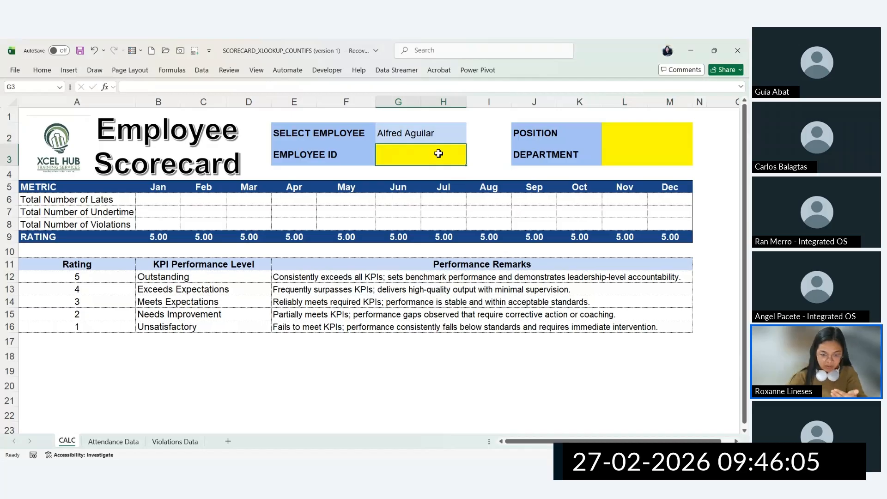
click(446, 138)
click(470, 138)
click(470, 138)
click(412, 160)
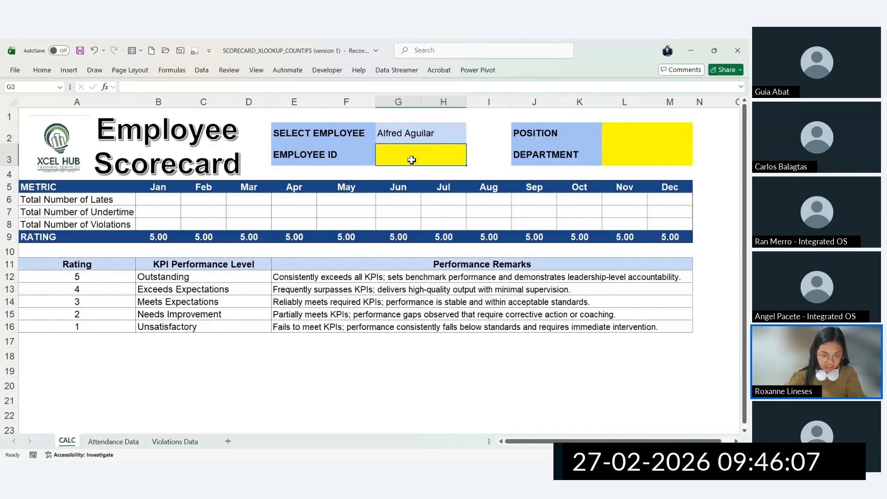
click(410, 140)
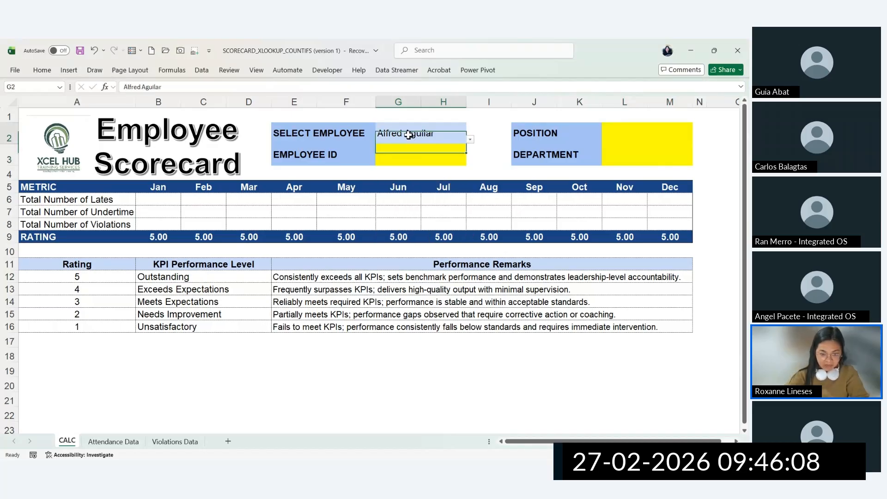
click(129, 442)
key(ctrl+f)
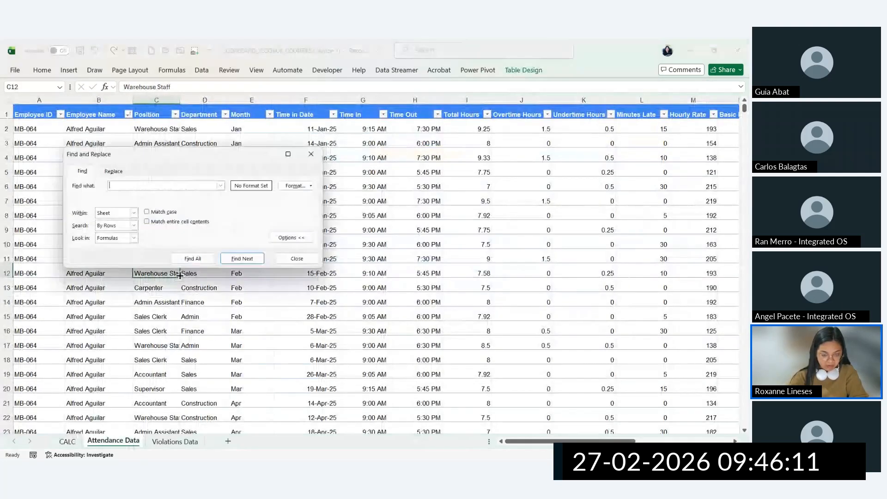
text(Alfred A)
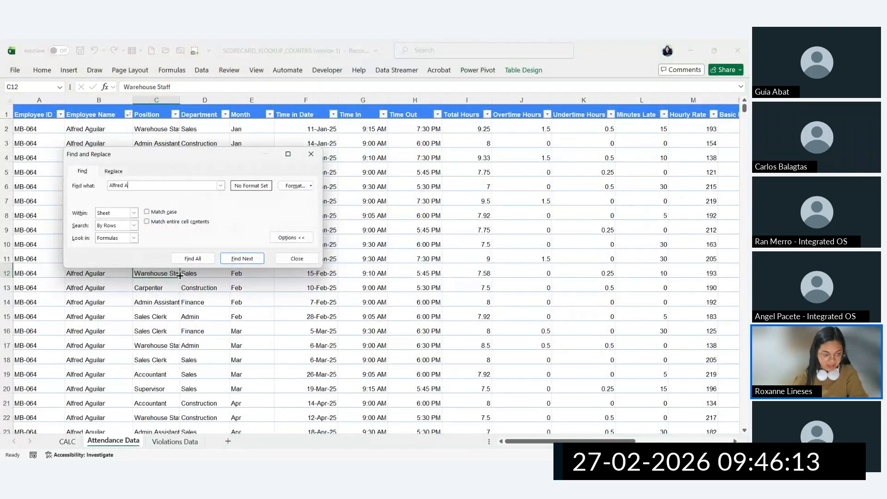
text(guilar)
key(Return)
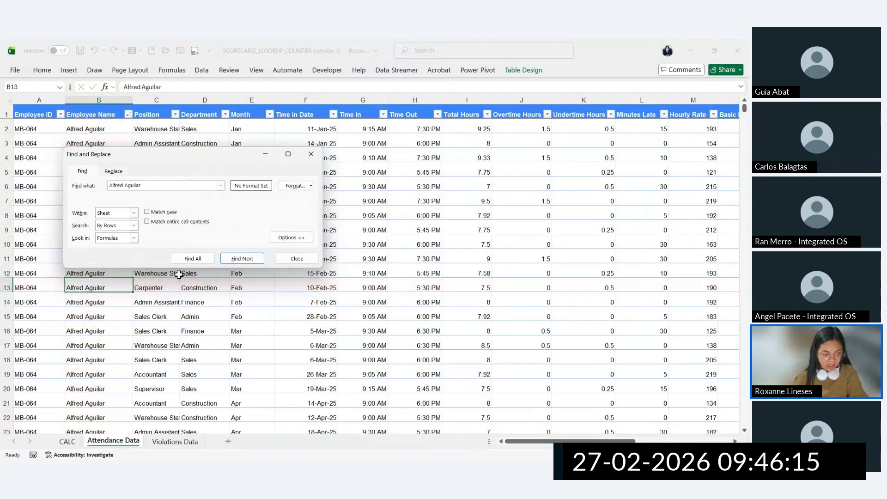
key(Escape)
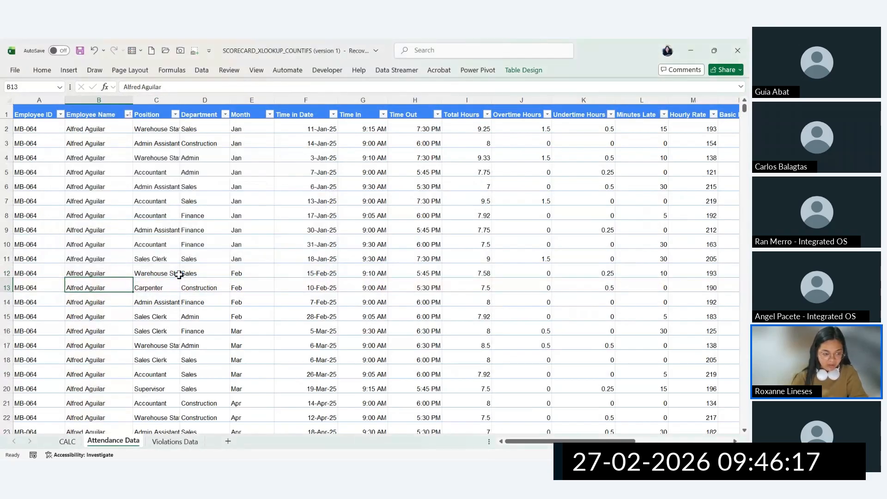
drag(105, 99, 260, 111)
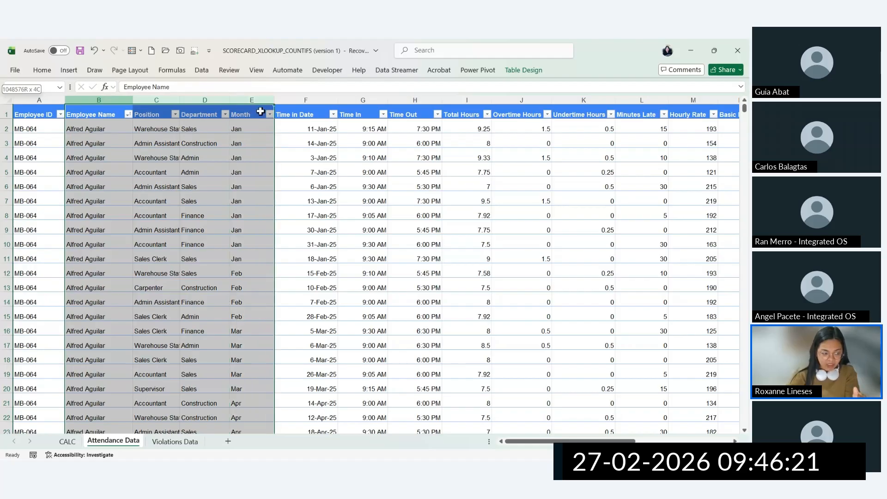
drag(118, 129, 324, 362)
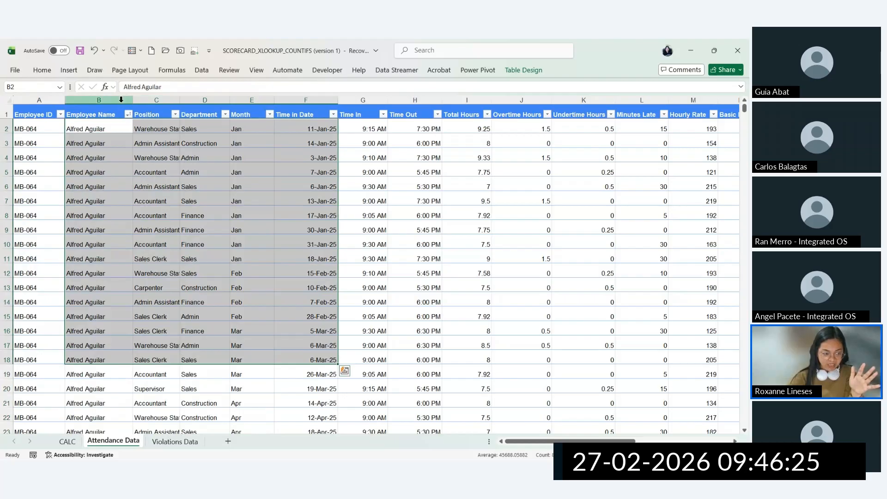
drag(121, 100, 430, 103)
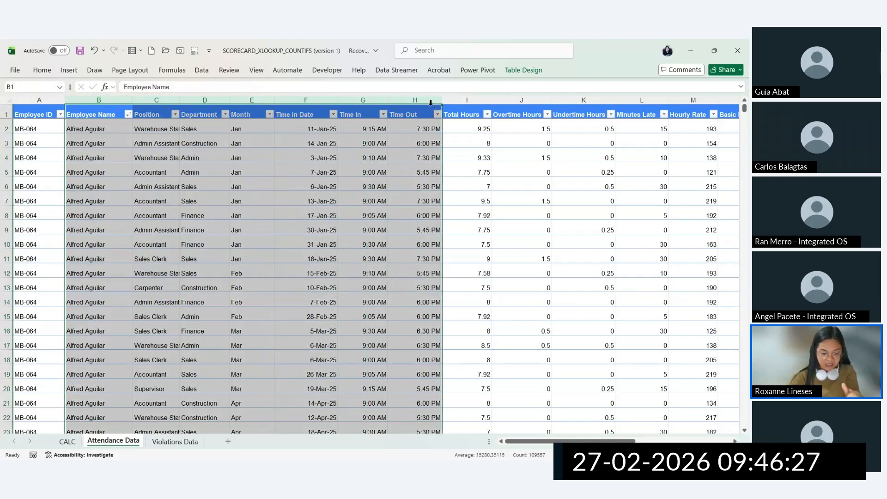
drag(128, 257, 127, 246)
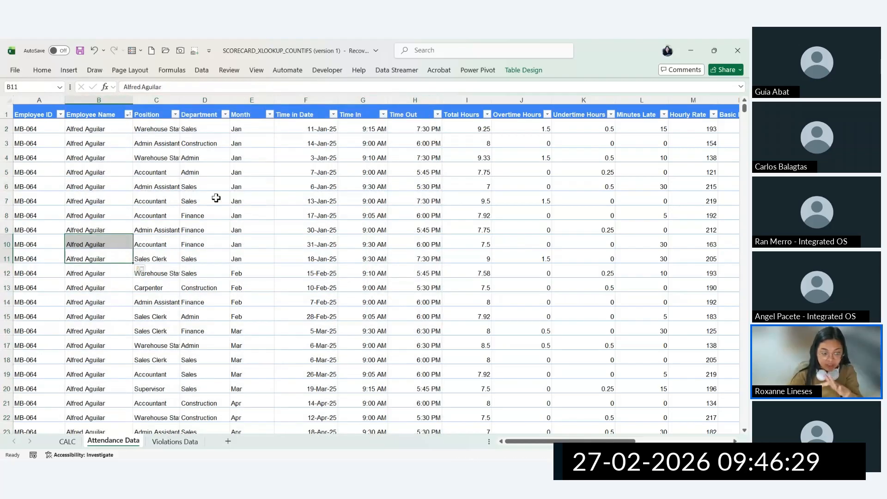
click(148, 144)
click(143, 115)
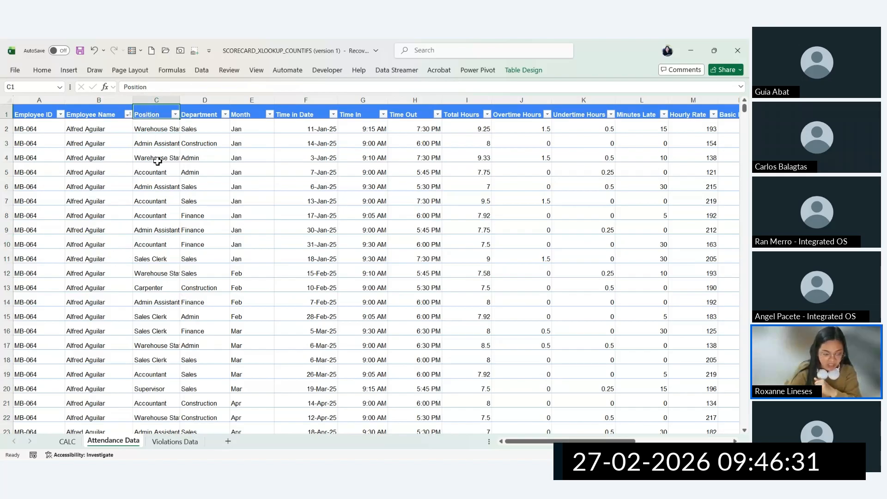
drag(110, 102, 634, 109)
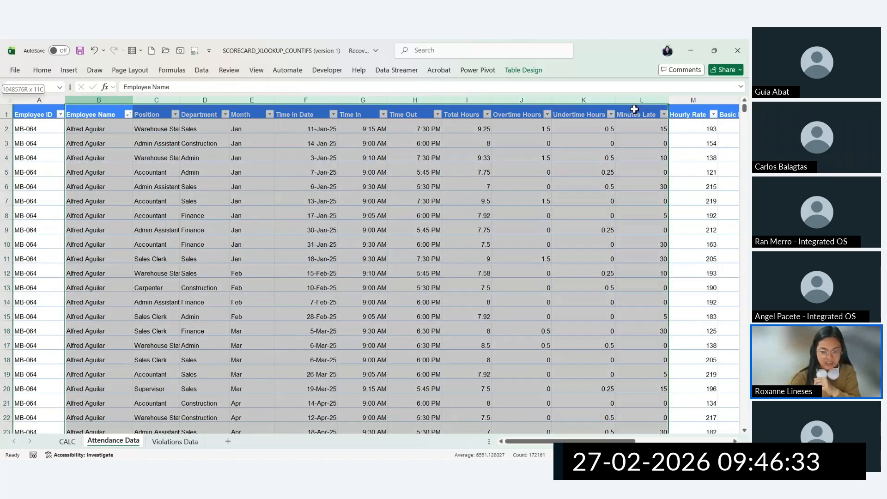
click(540, 241)
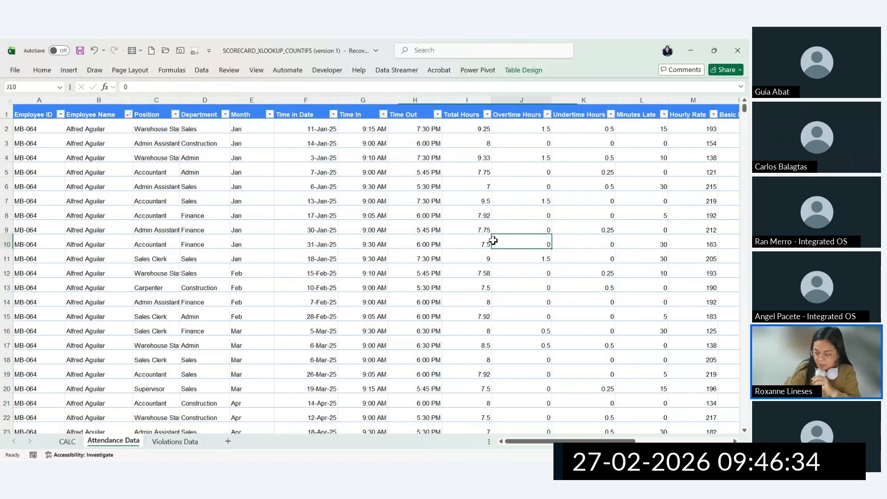
click(76, 442)
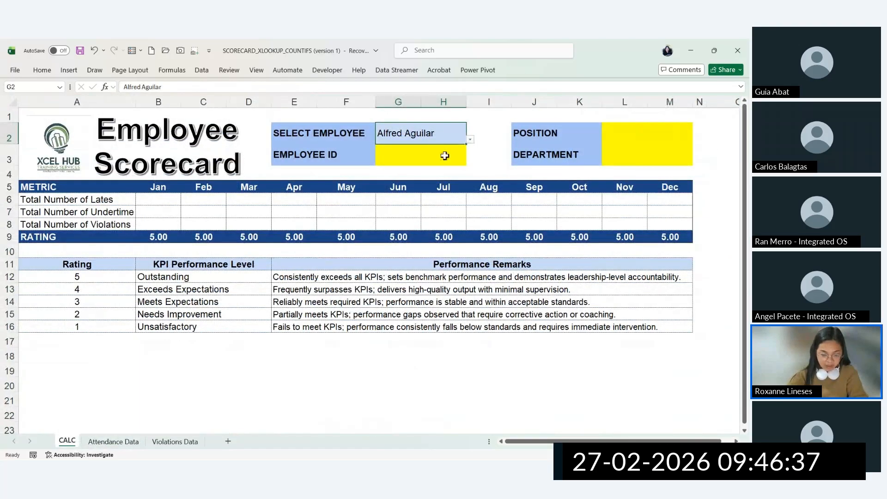
click(444, 156)
text(=)
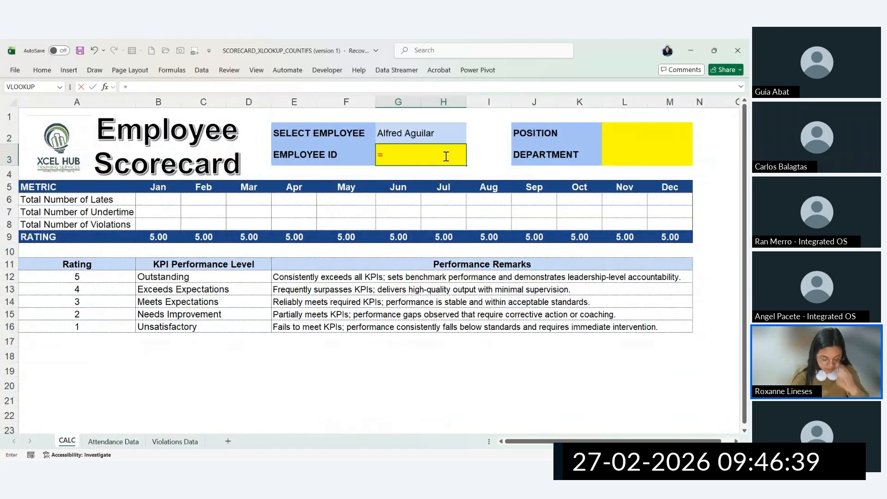
text(XL)
key(Tab)
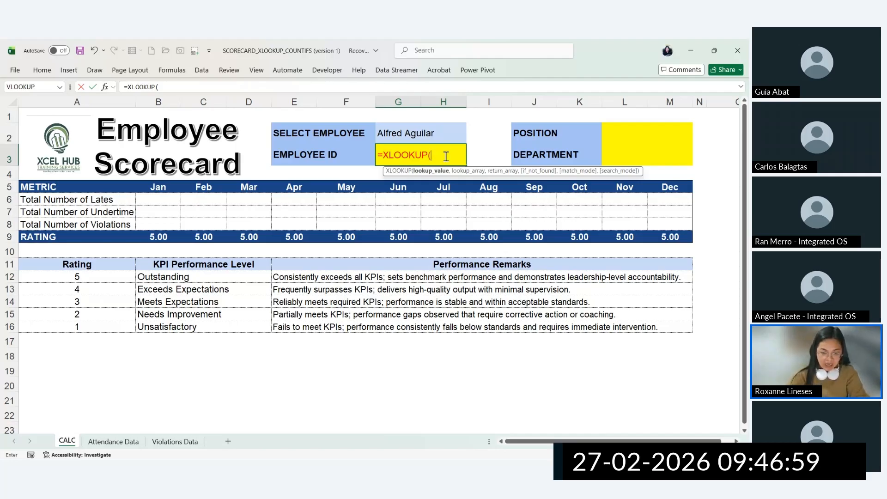
key(Escape)
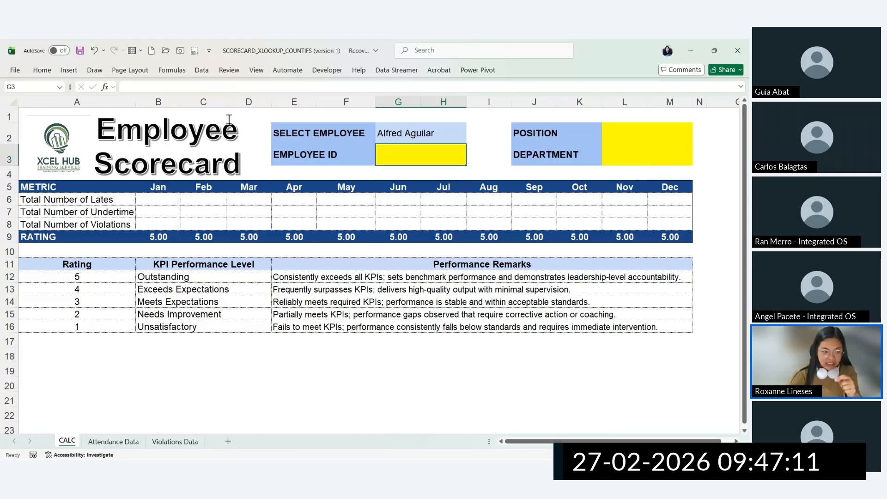
click(171, 70)
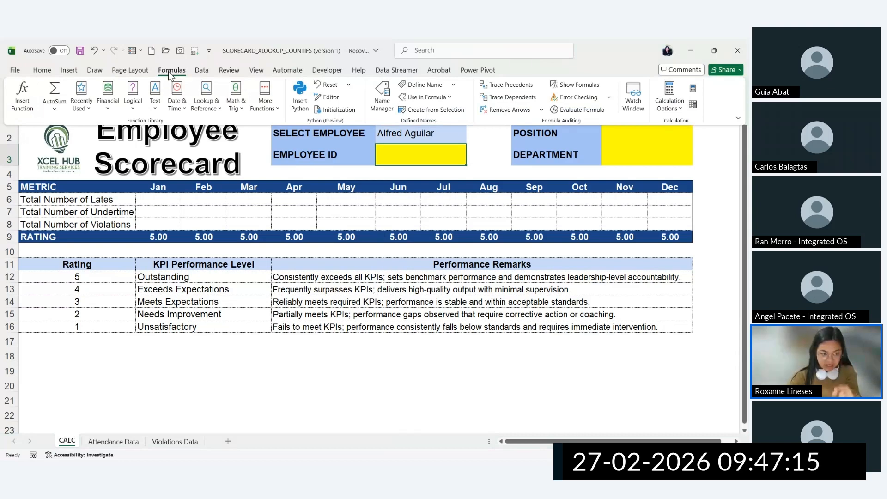
click(111, 102)
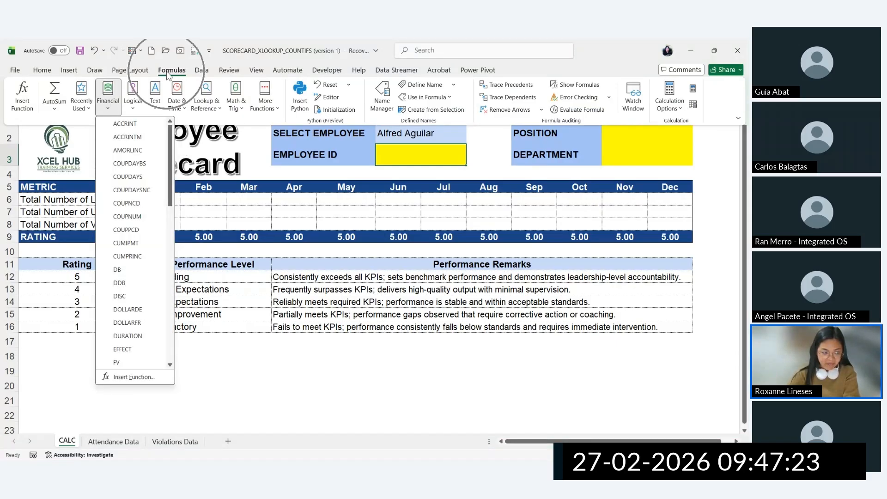
click(60, 109)
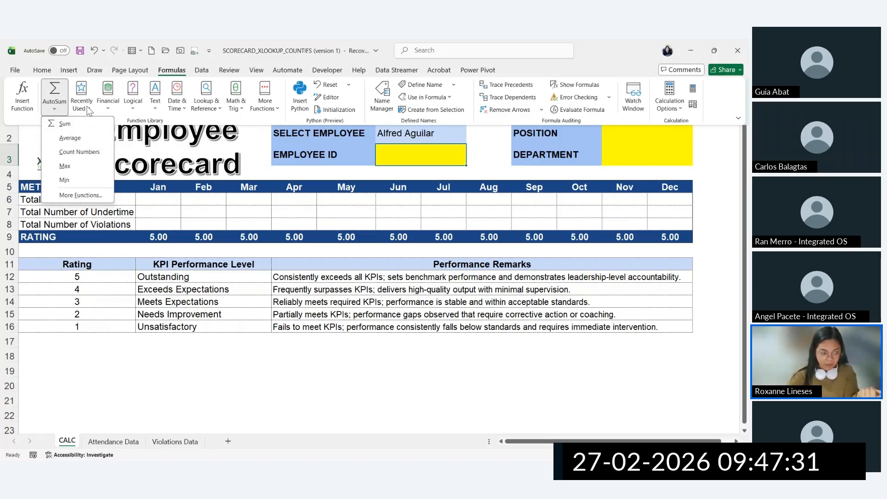
click(107, 107)
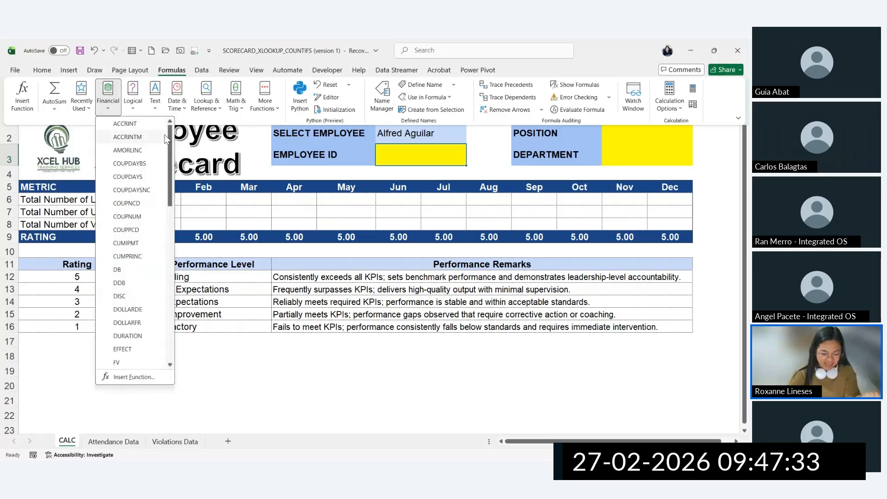
scroll(171, 160, down, 10)
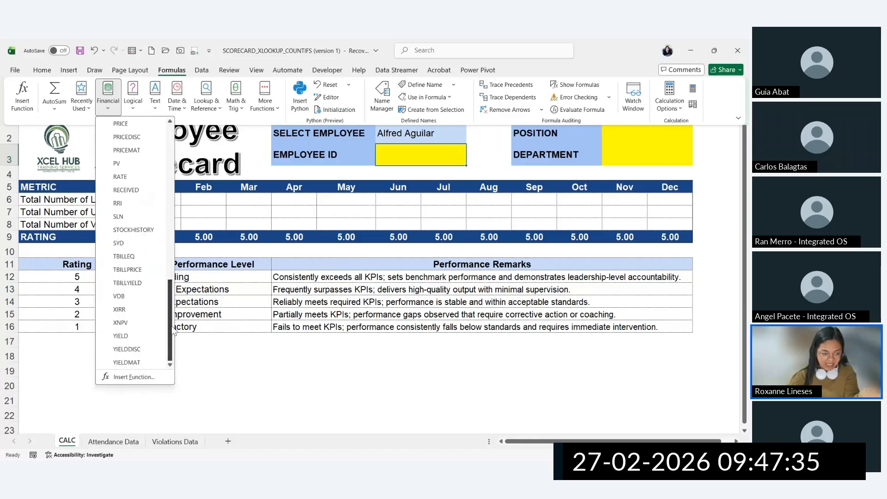
click(134, 107)
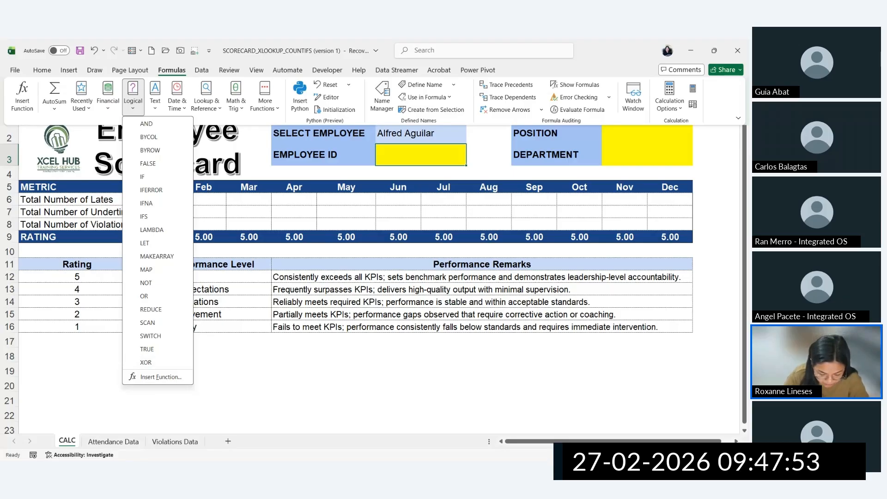
key(alt+Tab)
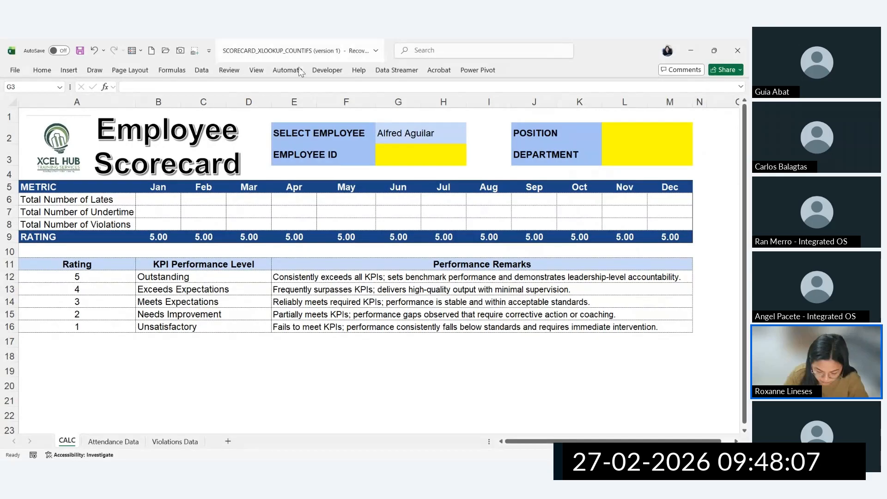
Step: Browse the Date & Time function list with the Employee ID cell G3 selected
click(419, 157)
click(173, 72)
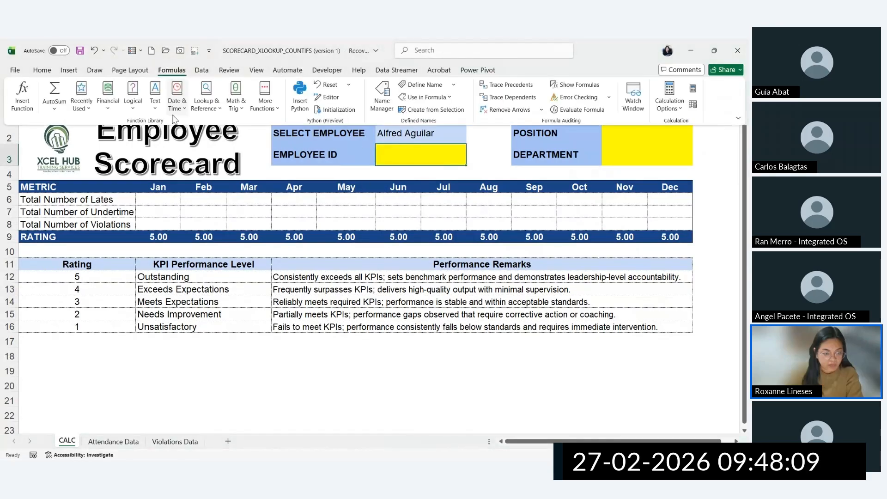
click(177, 104)
scroll(237, 259, down, 2)
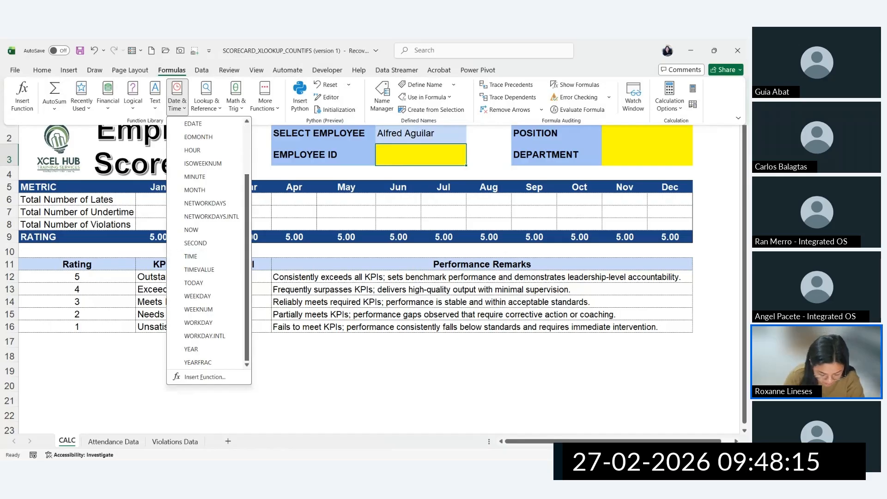
key(alt+Tab)
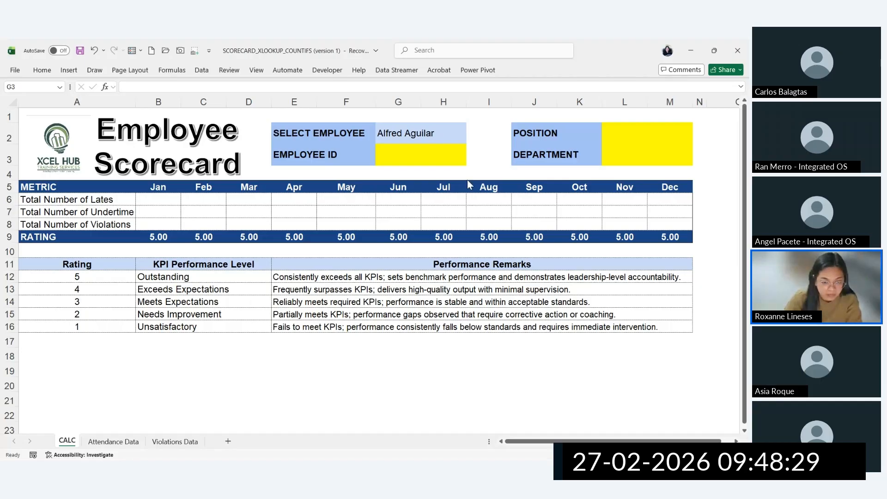
Step: Reselect the Employee ID cell G3 and display the Formulas tab's Function Library
click(438, 144)
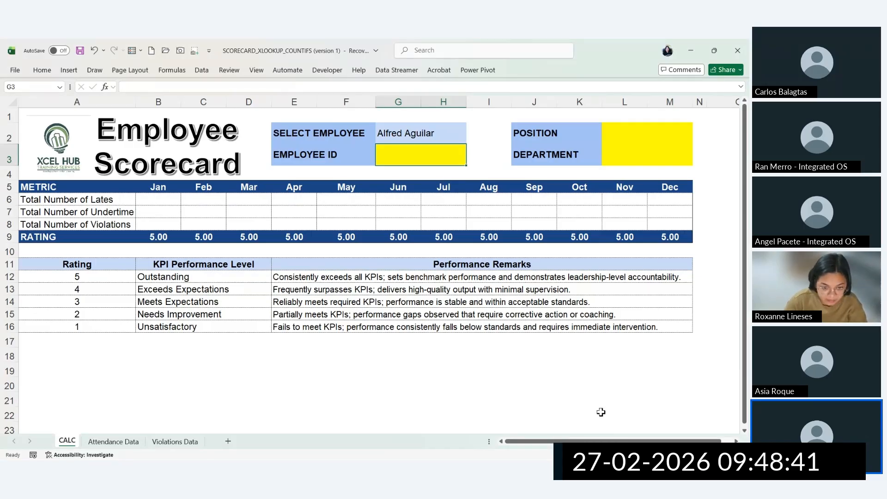
click(409, 140)
click(415, 156)
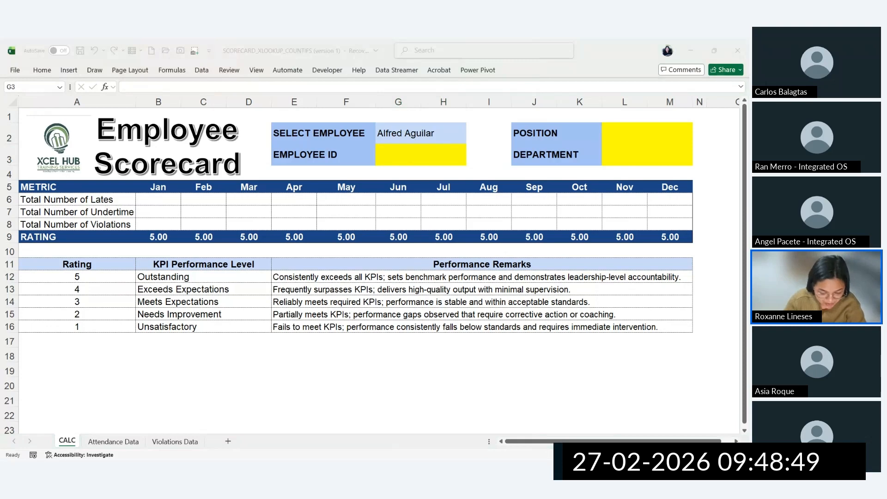
click(392, 160)
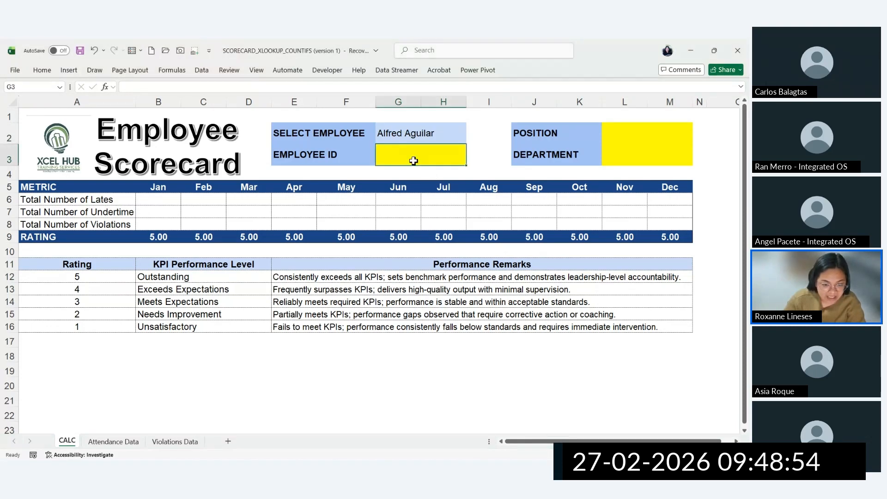
click(131, 71)
click(172, 70)
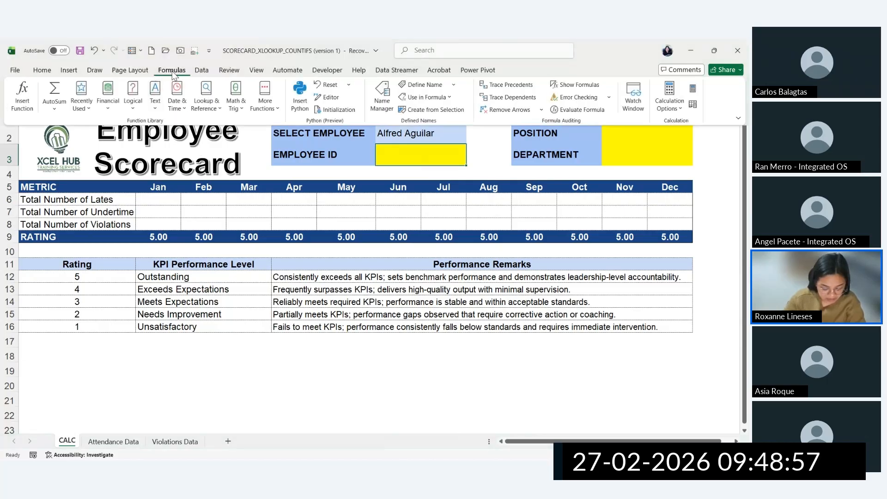
click(173, 71)
click(173, 70)
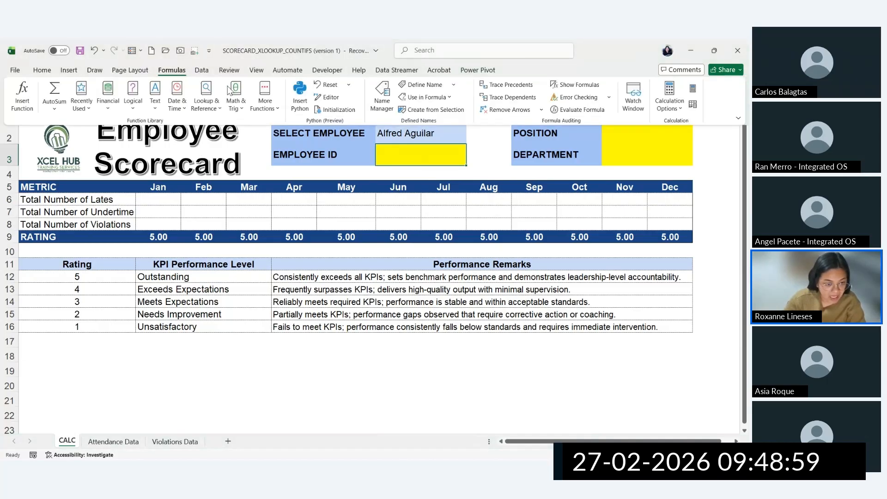
Step: Browse the More Functions and Math & Trig function categories
click(261, 107)
mouse_move(278, 128)
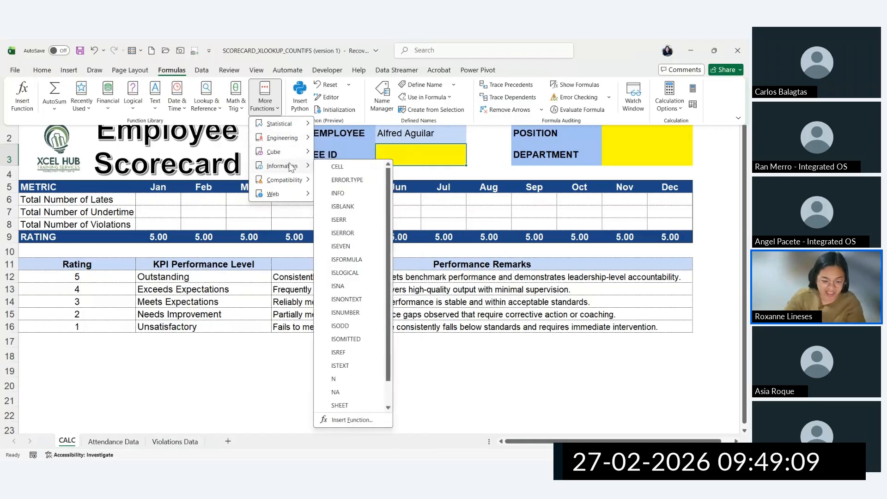
mouse_move(292, 182)
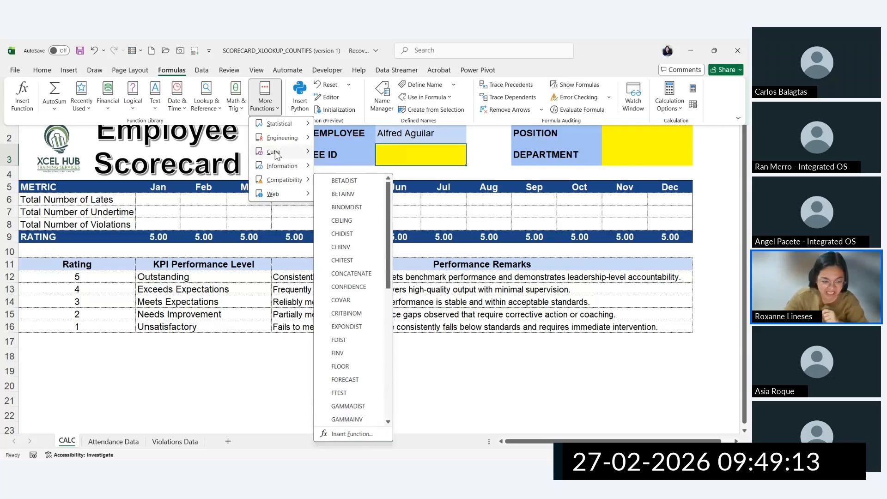
click(235, 105)
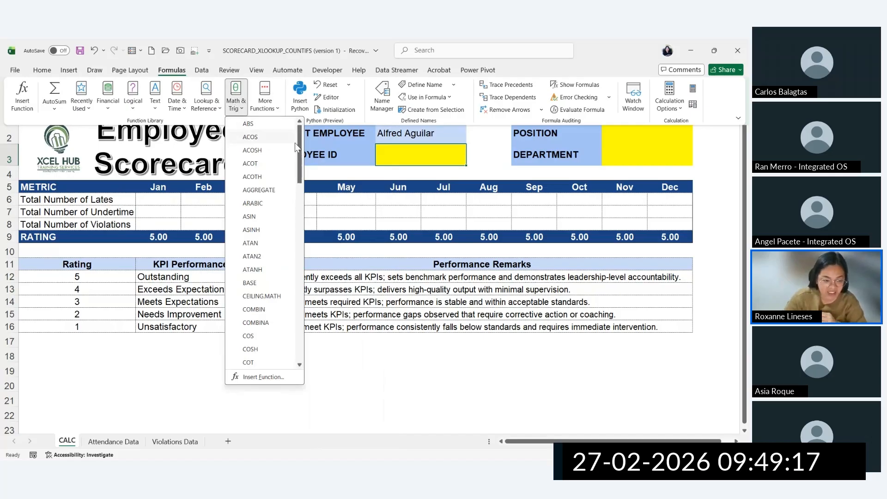
drag(296, 143, 290, 336)
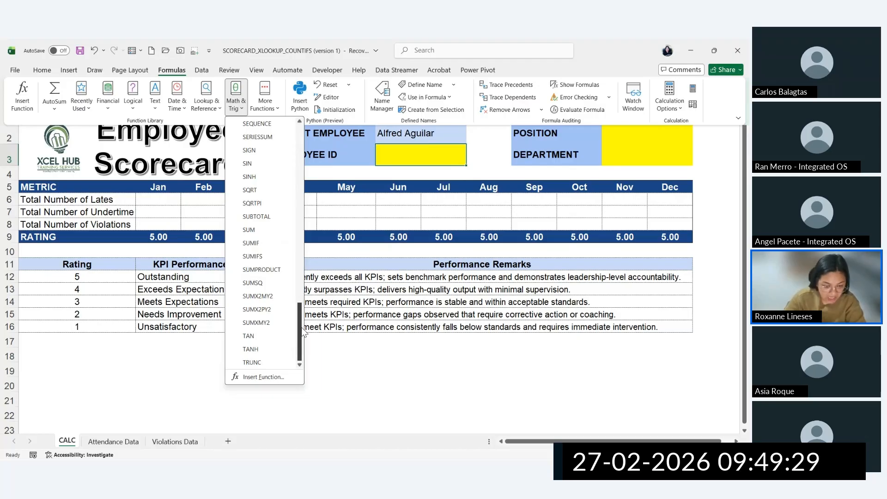
Step: Browse the Lookup & Reference functions, then collapse the ribbon to show the full sheet
click(208, 110)
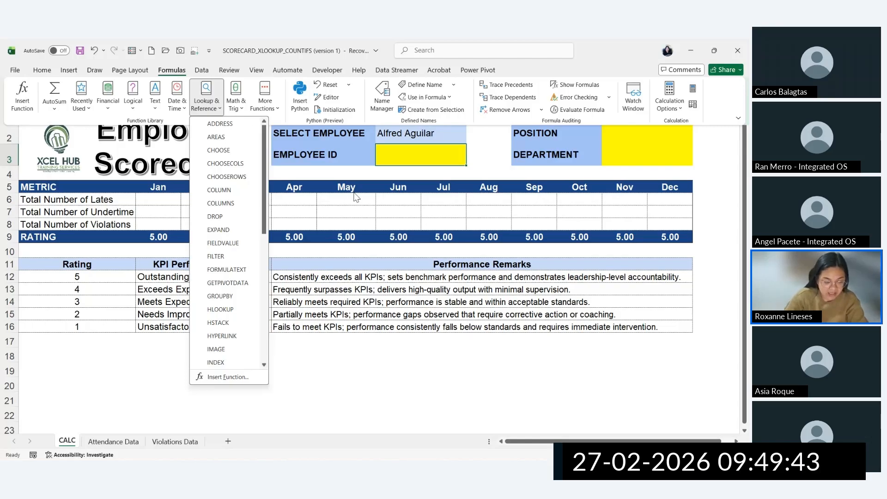
click(340, 202)
click(228, 218)
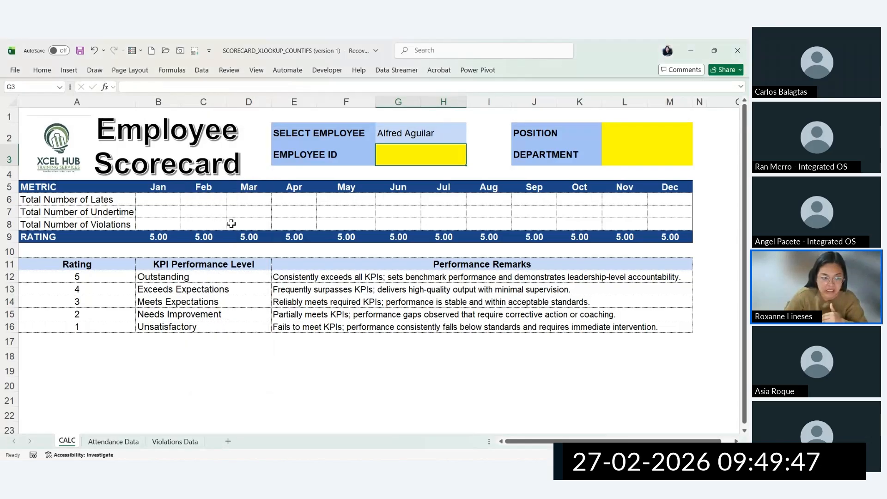
Step: Start a new Formula tutorial1 workbook from the Formula tutorial template under File > New
click(15, 72)
click(15, 72)
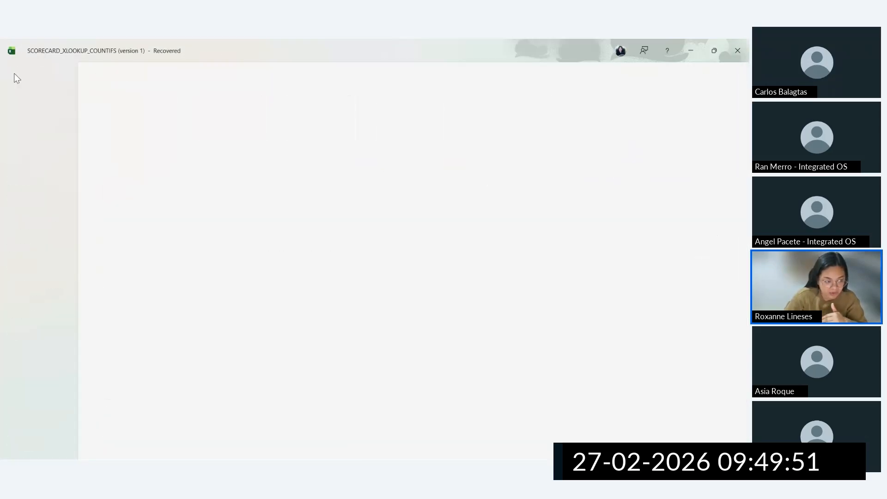
click(15, 72)
click(28, 114)
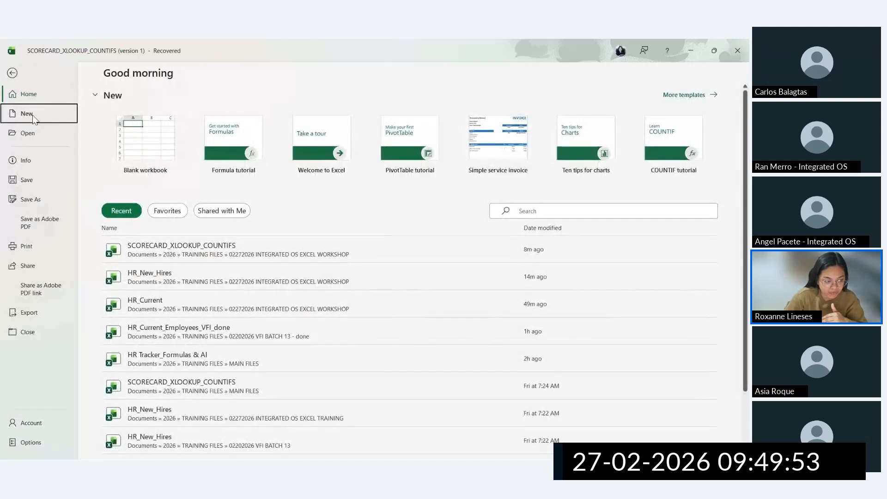
click(254, 146)
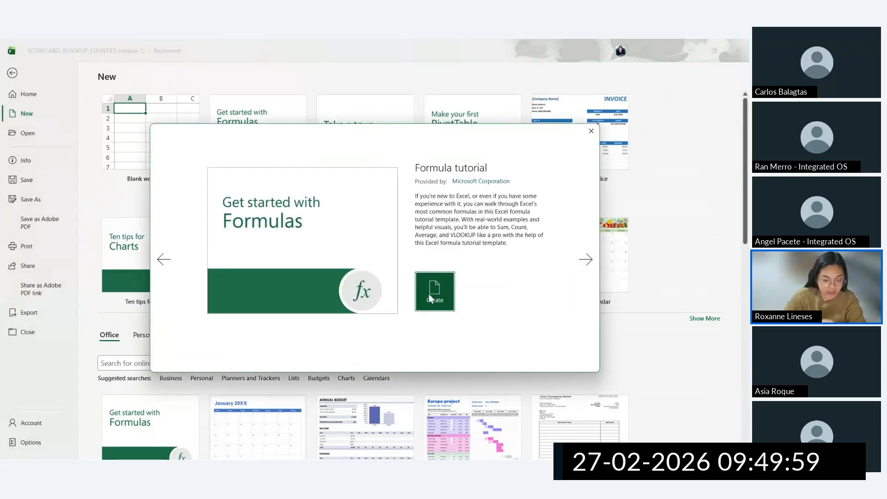
click(431, 296)
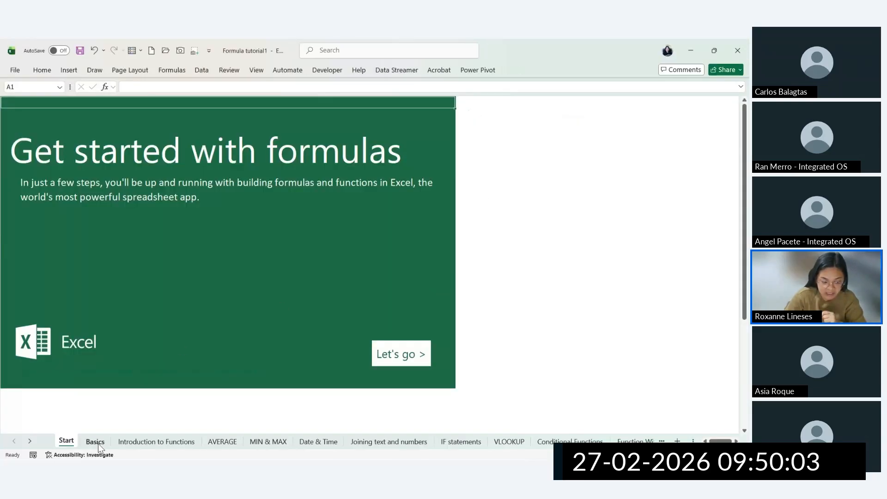
Step: On the Basics sheet, scroll down to the 'More about formulas, cells, and ranges' section
click(96, 442)
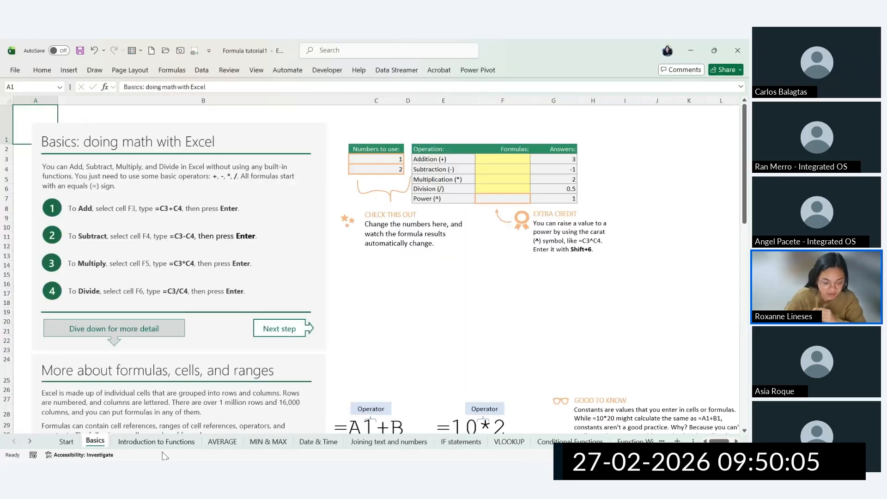
click(178, 442)
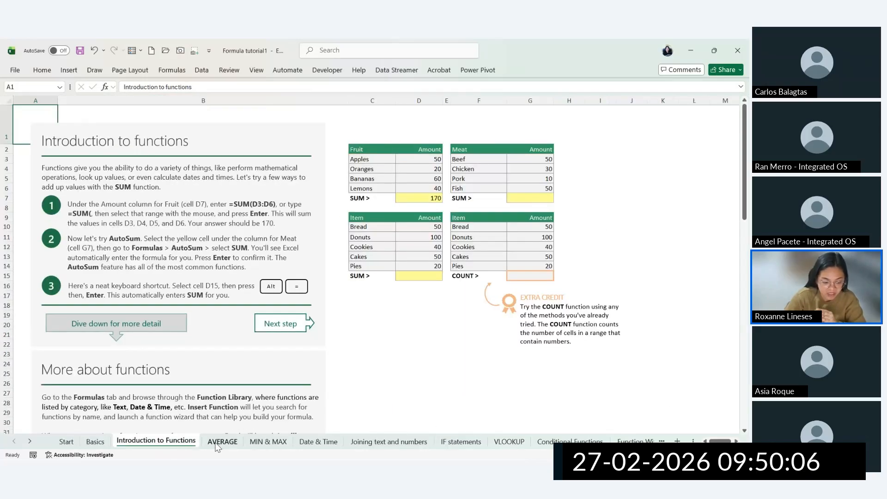
click(109, 442)
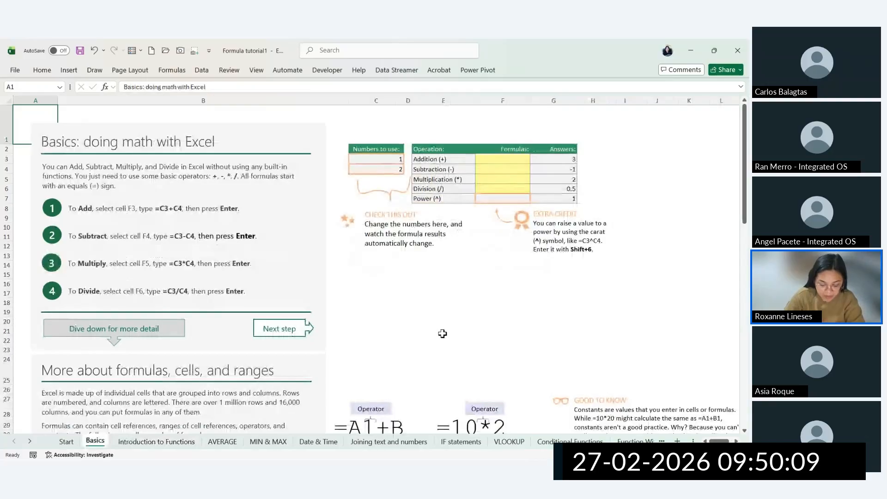
scroll(531, 325, down, 7)
scroll(532, 325, up, 7)
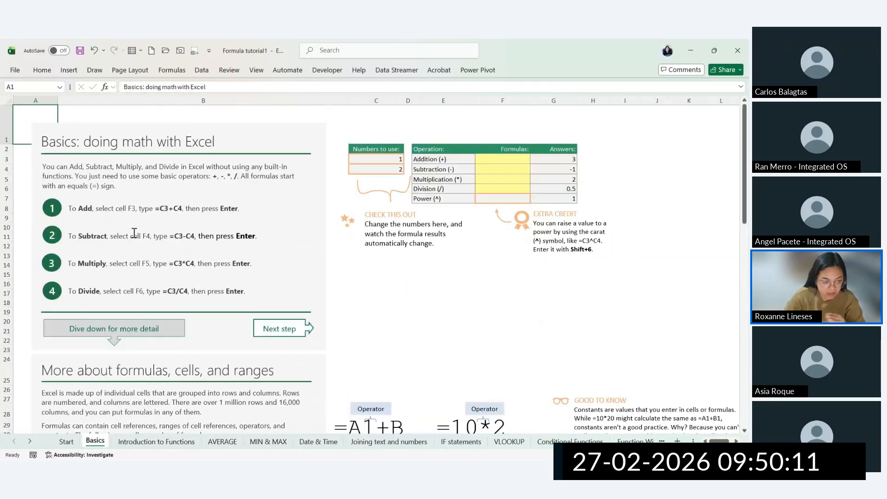
double_click(121, 141)
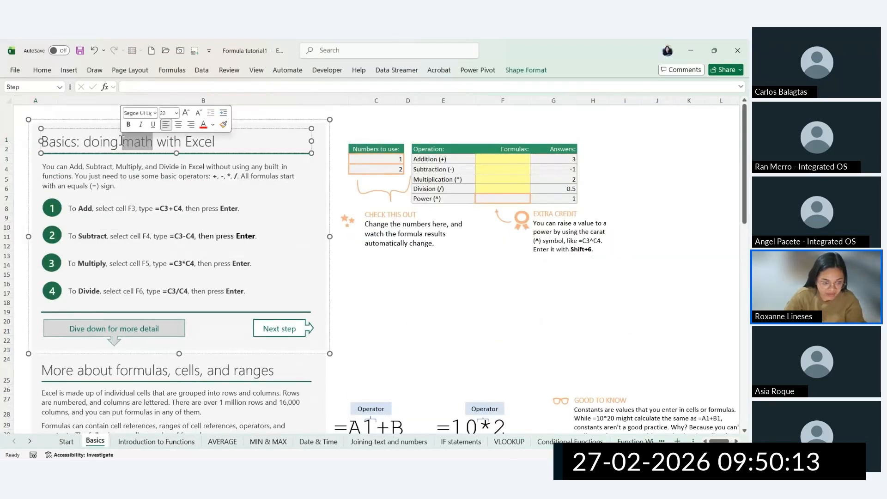
click(407, 302)
scroll(516, 332, down, 6)
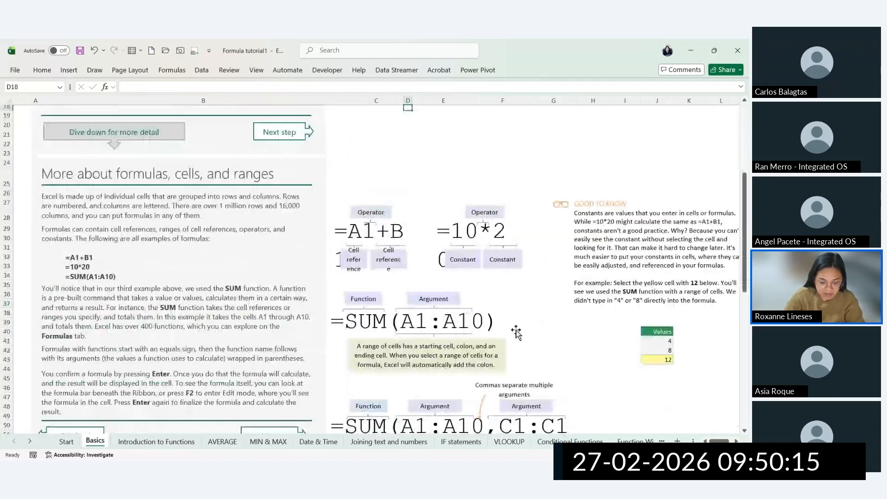
scroll(516, 331, down, 3)
Step: Widen the =SUM(A1:A10,C1:C10) example box so the formula fits on one line
click(573, 351)
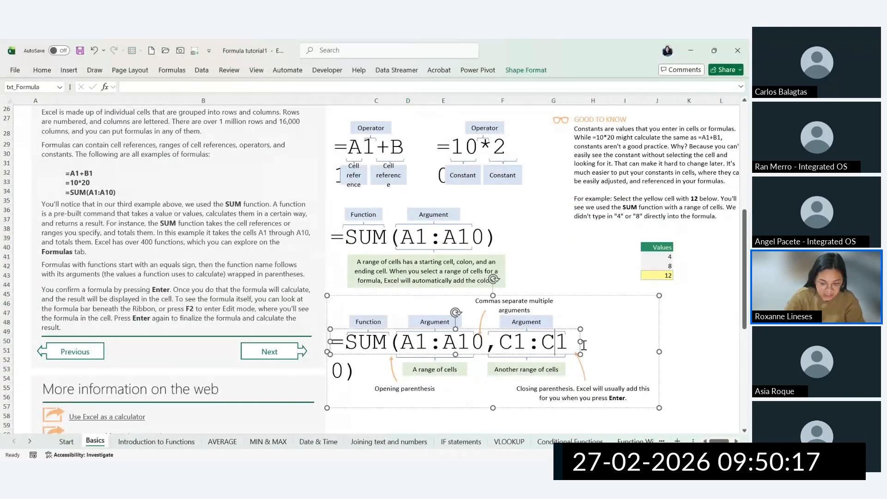
drag(580, 342, 599, 352)
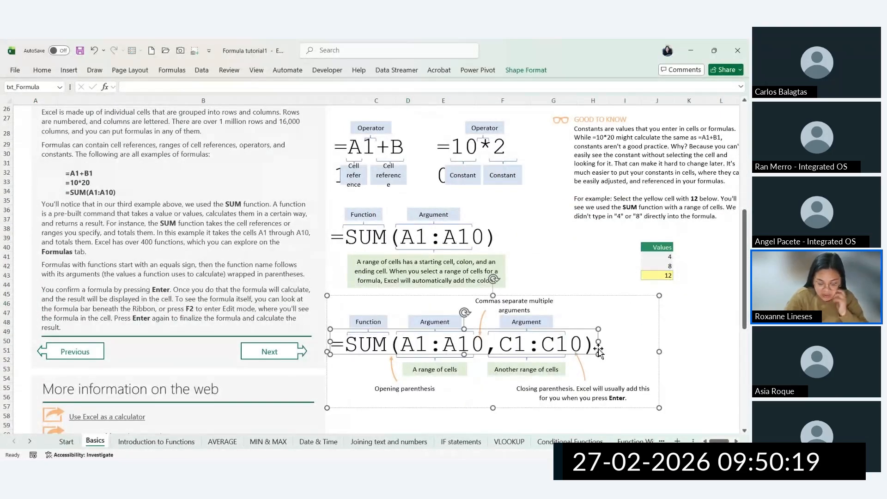
drag(345, 344, 383, 350)
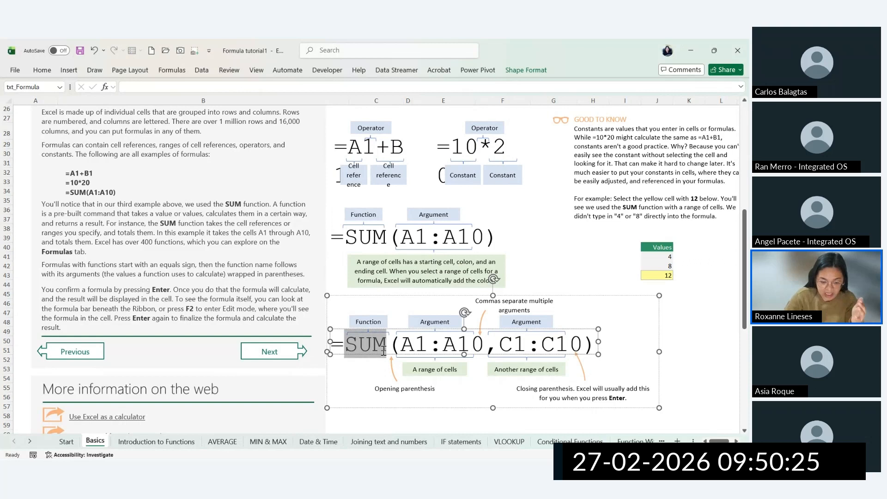
mouse_move(372, 346)
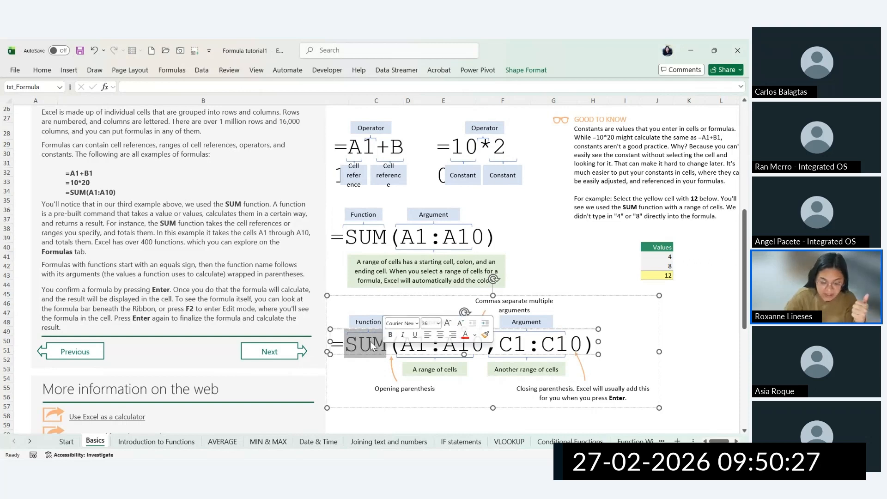
click(350, 344)
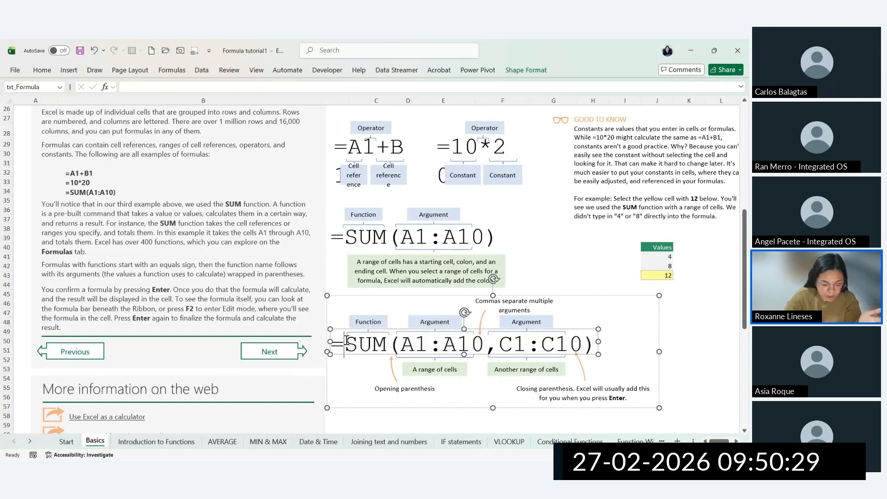
Step: Highlight SUM, the ranges and the opening parenthesis in the formula example to explain them
drag(346, 345, 387, 356)
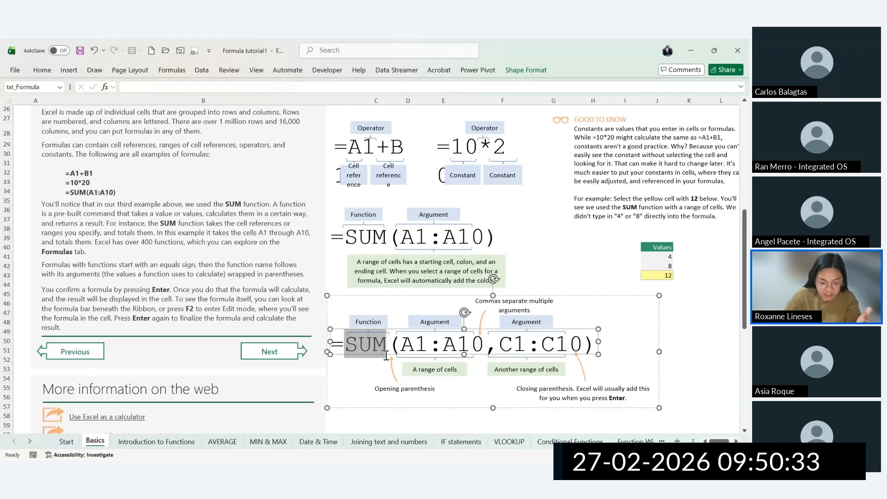
drag(583, 345, 414, 352)
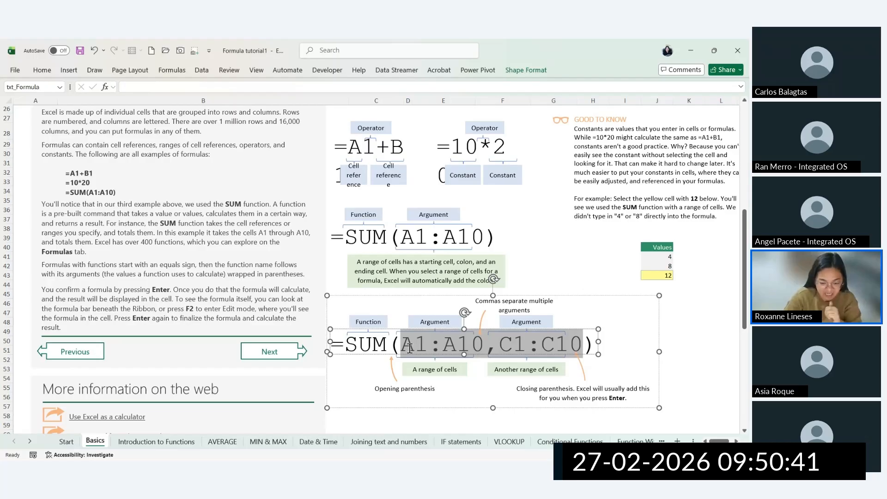
drag(400, 347, 577, 346)
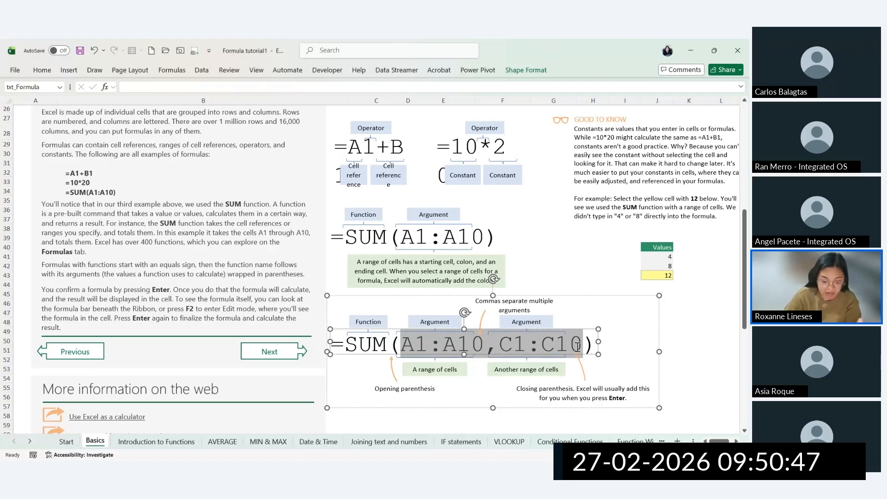
click(399, 346)
drag(399, 345, 388, 345)
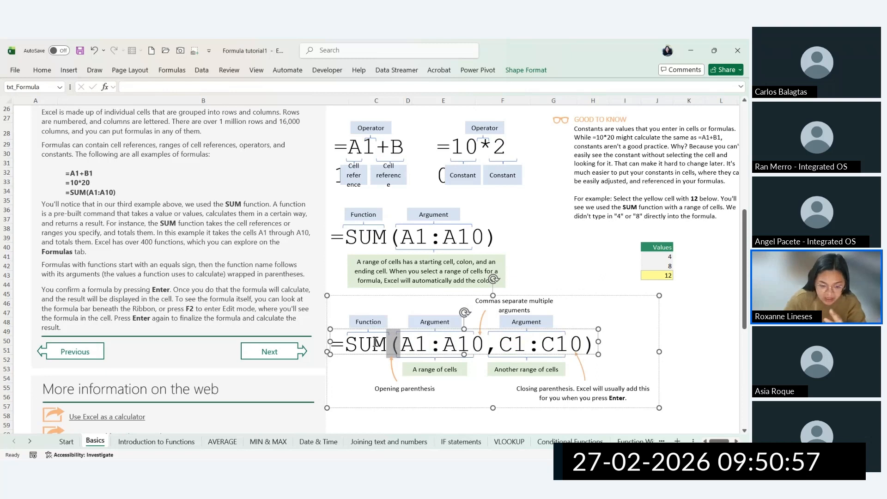
click(374, 342)
drag(345, 344, 395, 346)
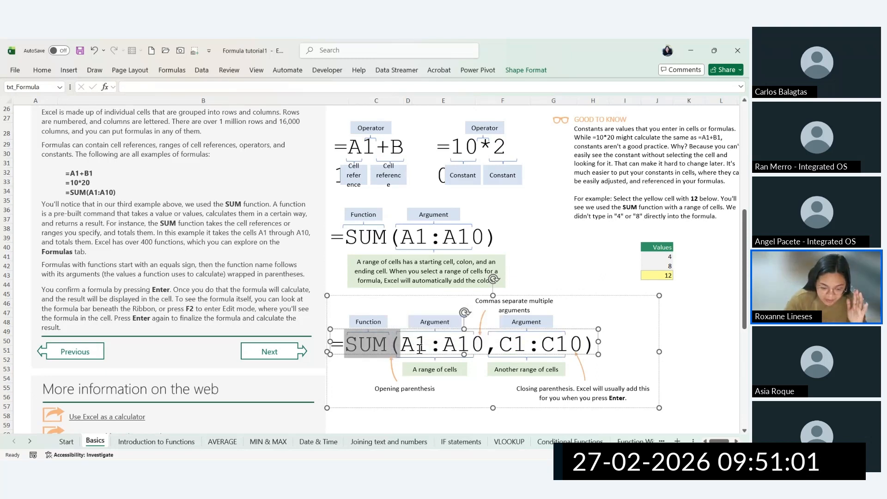
click(410, 343)
Step: Highlight the argument ranges, separating comma and A1:A10, then minimize the tutorial workbook
drag(401, 341, 564, 339)
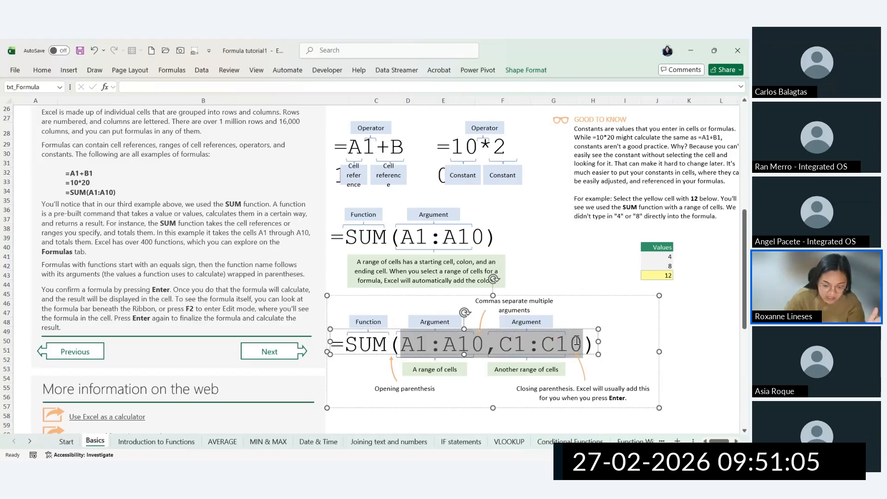
click(492, 350)
double_click(492, 350)
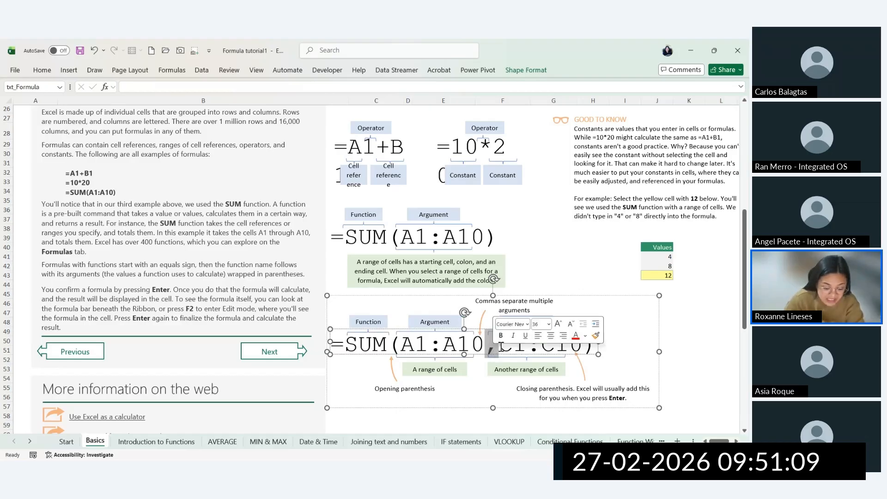
click(470, 344)
drag(400, 344, 479, 353)
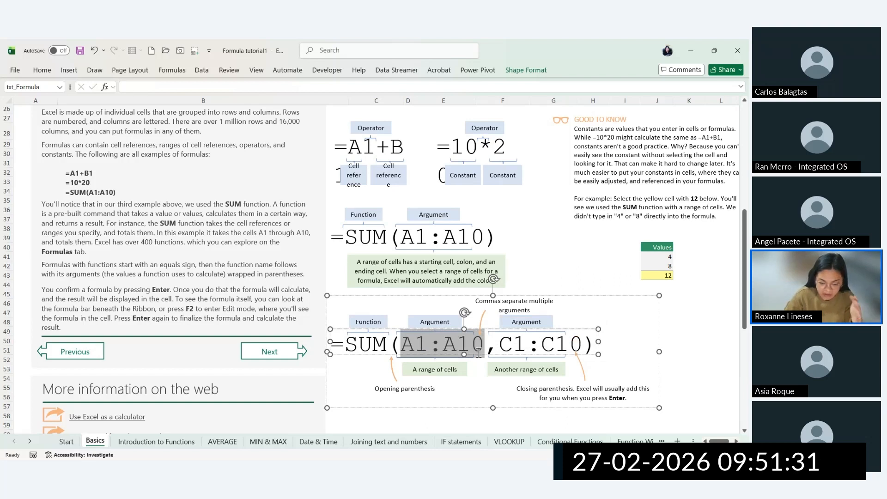
click(429, 346)
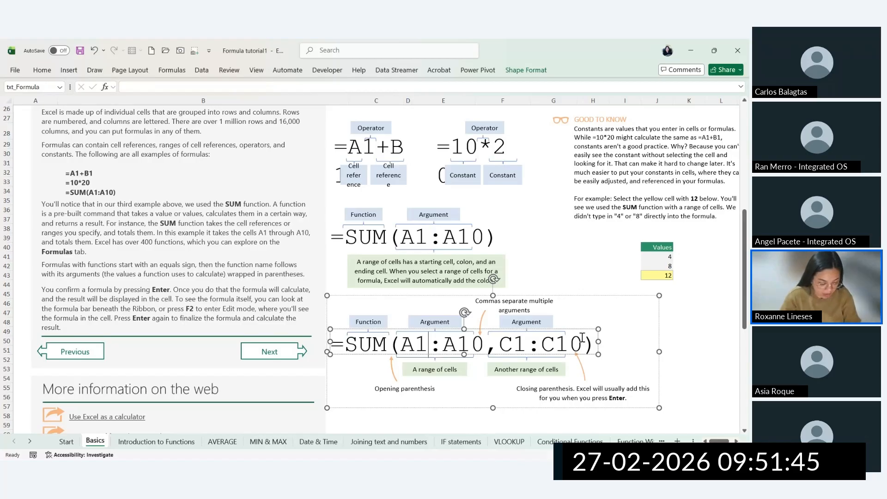
click(698, 350)
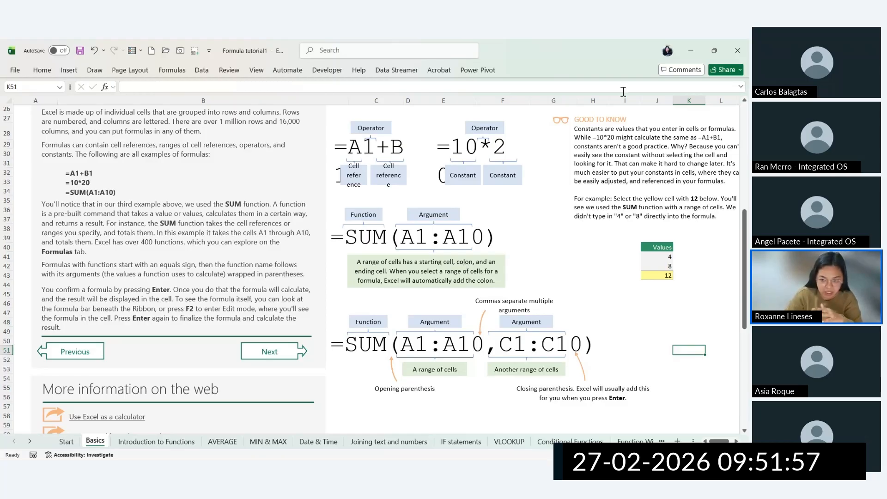
click(690, 55)
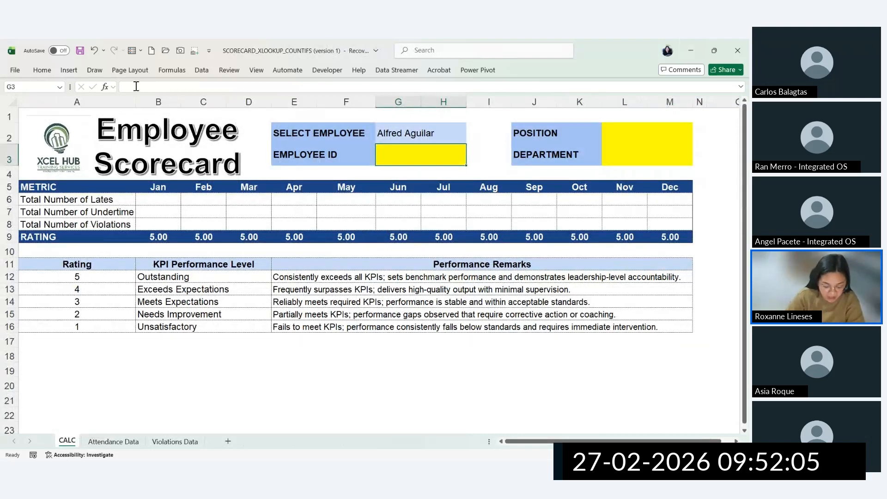
key(ctrl)
key(ctrl)
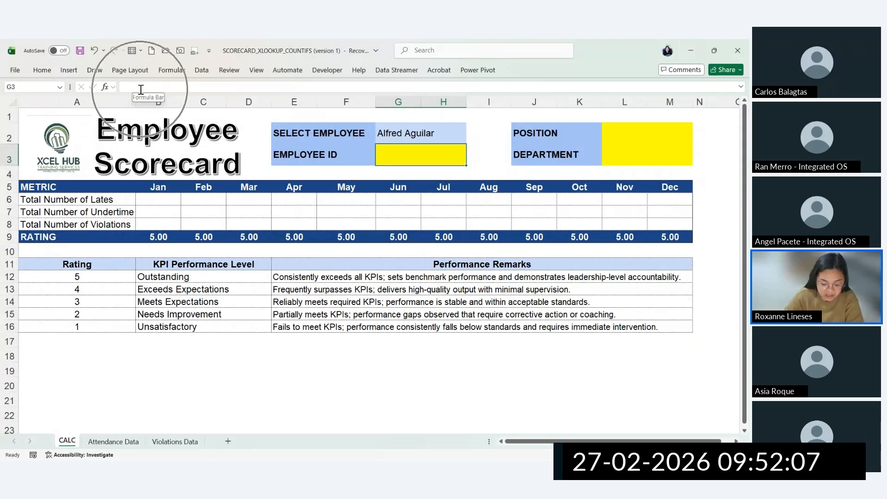
key(ctrl)
key(ctrl)
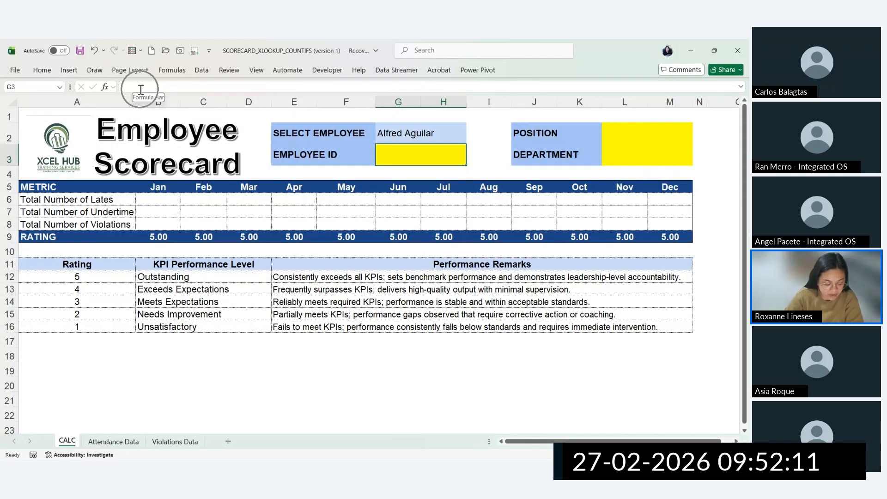
click(141, 89)
key(ctrl)
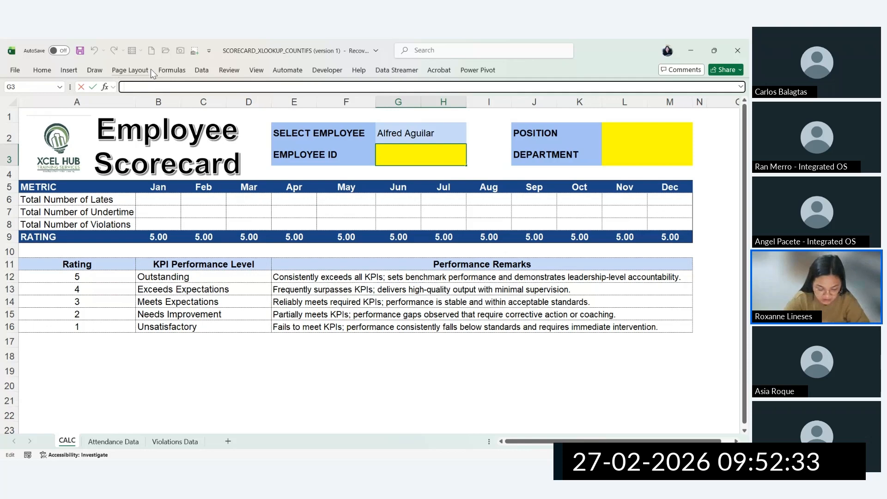
click(438, 159)
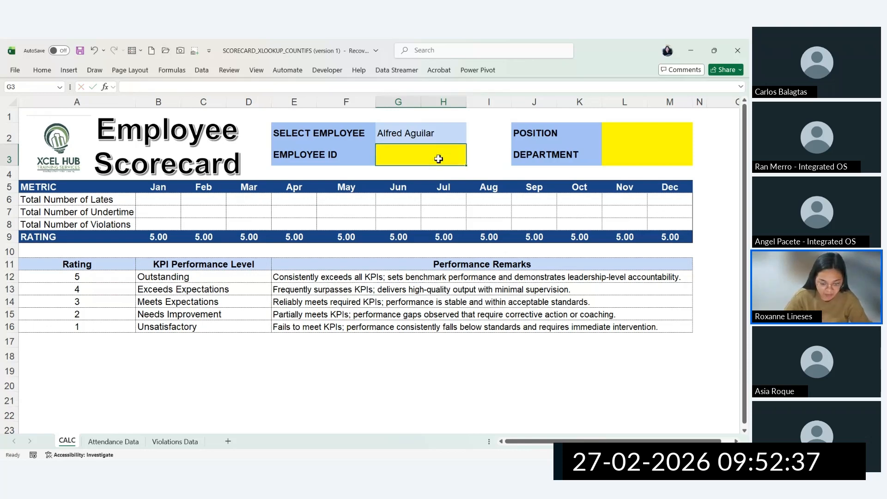
text(=)
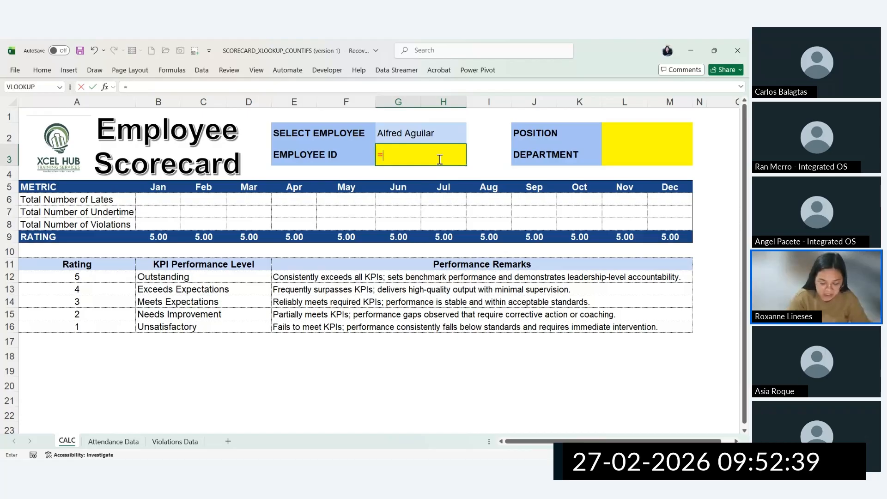
text(XL)
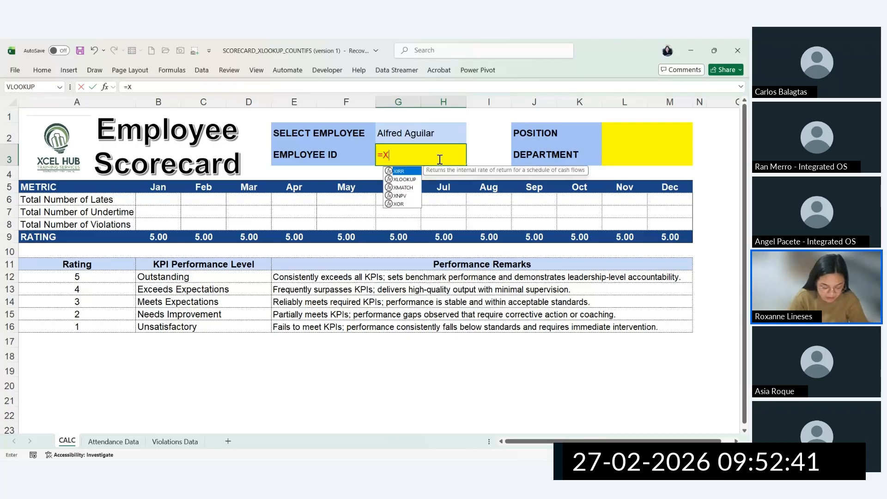
click(404, 175)
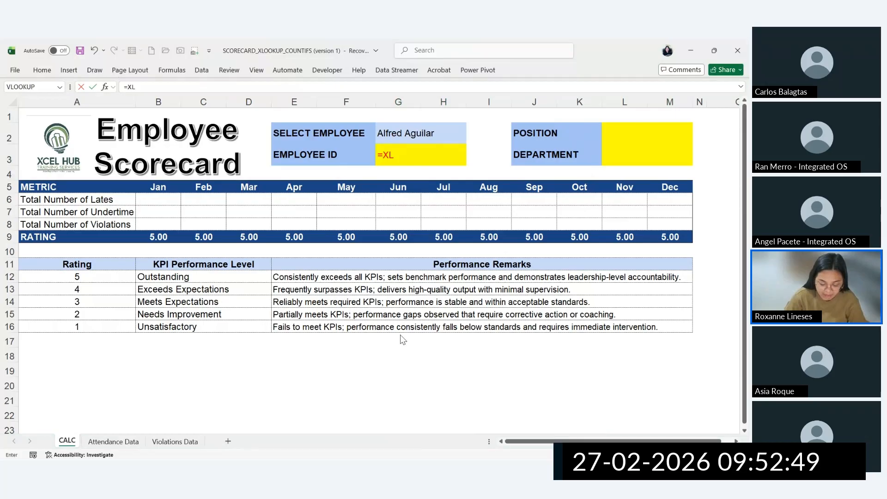
click(408, 151)
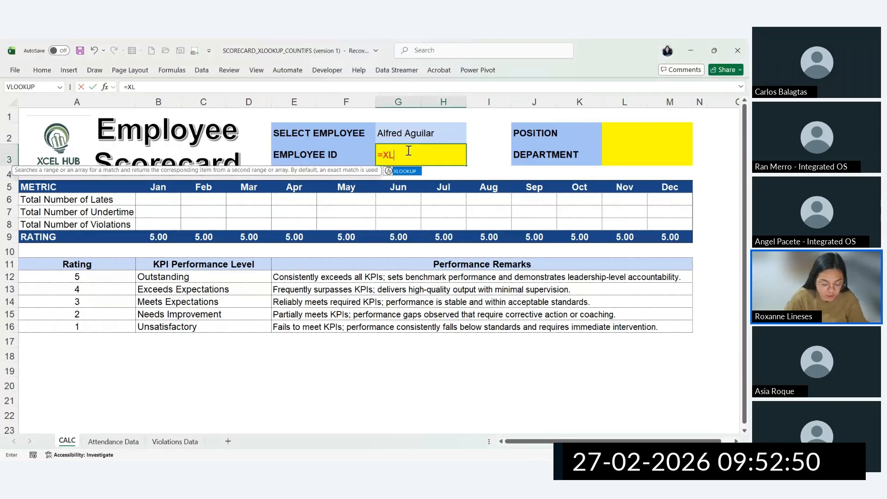
double_click(407, 174)
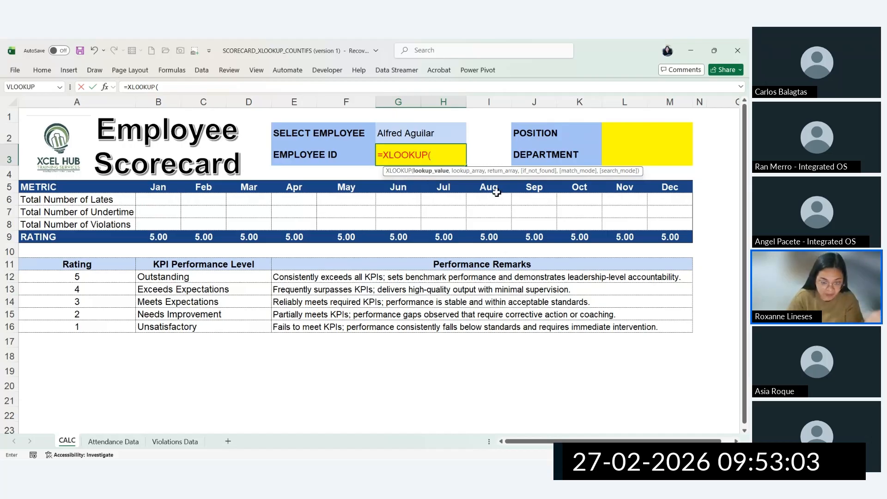
key(BackSpace)
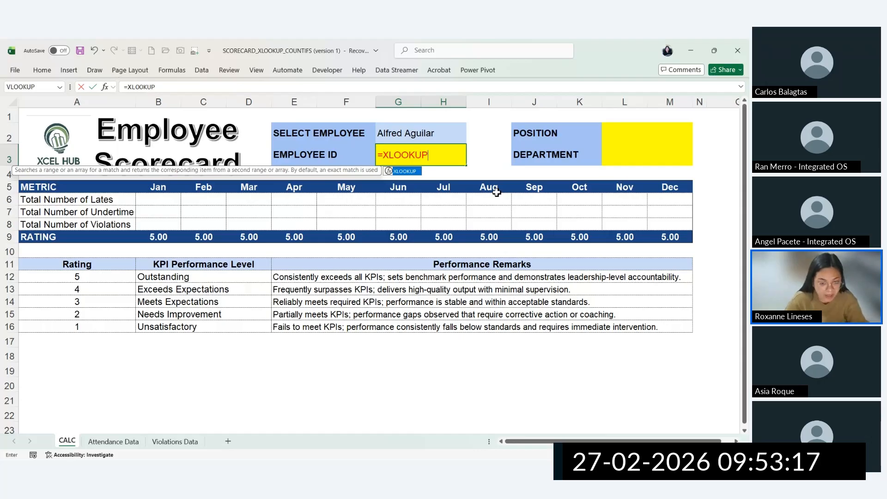
text(()
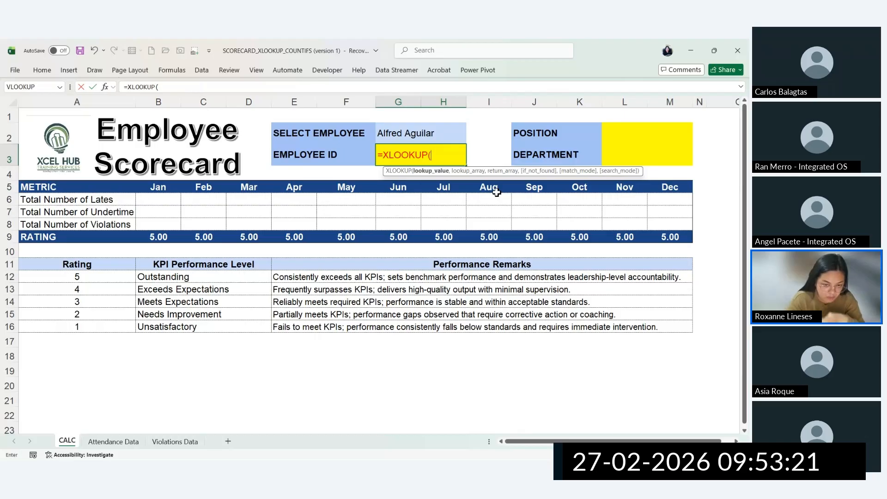
key(BackSpace)
key(BackSpace)
key(BackSpace)
key(BackSpace)
key(BackSpace)
key(BackSpace)
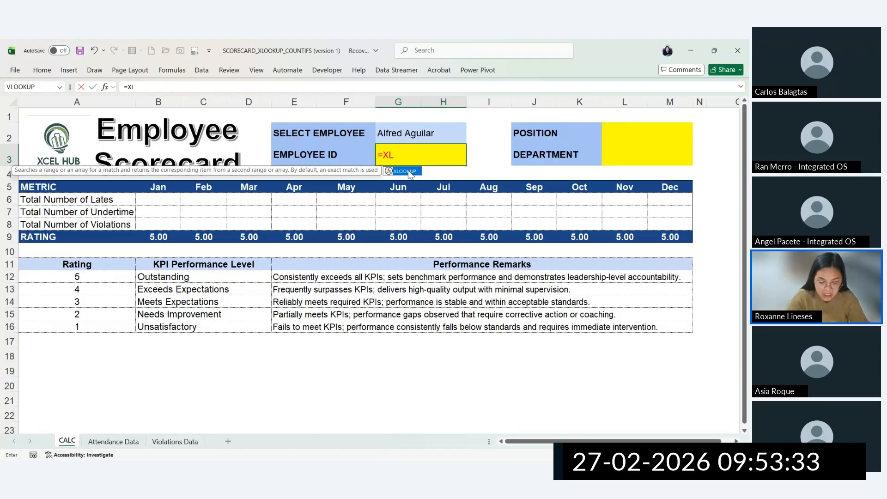
key(BackSpace)
key(BackSpace)
text(TRI)
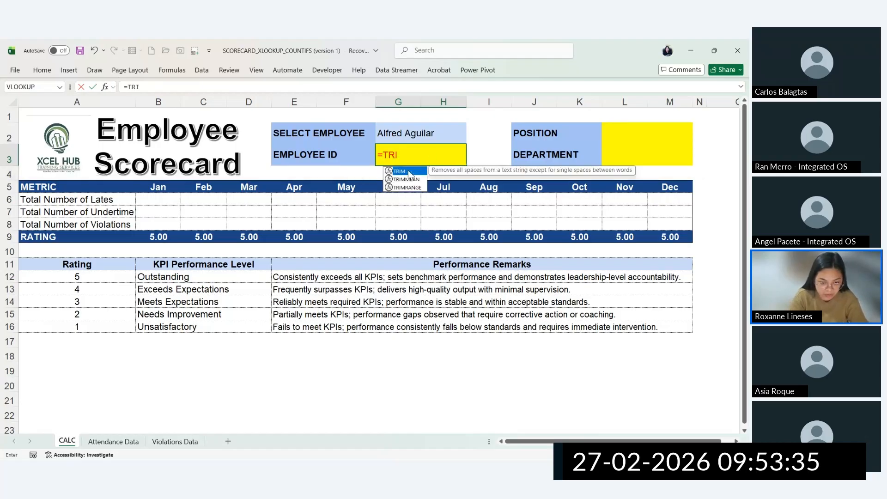
key(BackSpace)
key(BackSpace)
text(EXT)
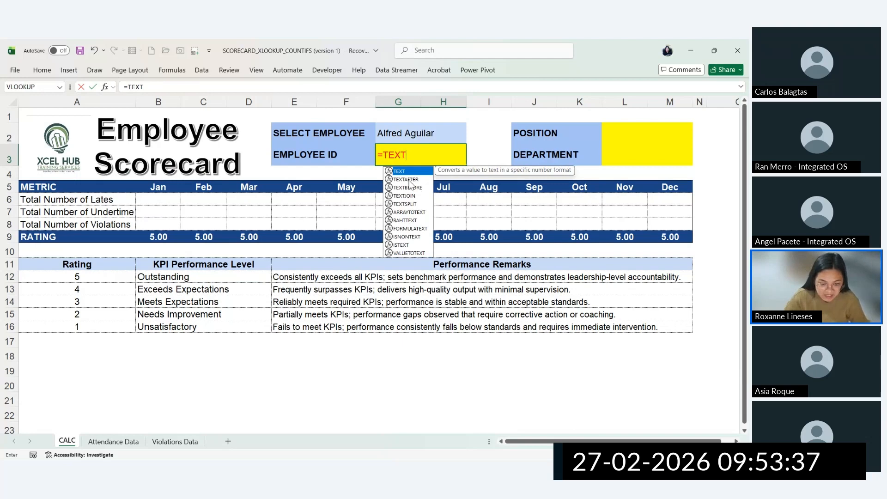
key(Down)
key(Down)
key(Down)
key(Down)
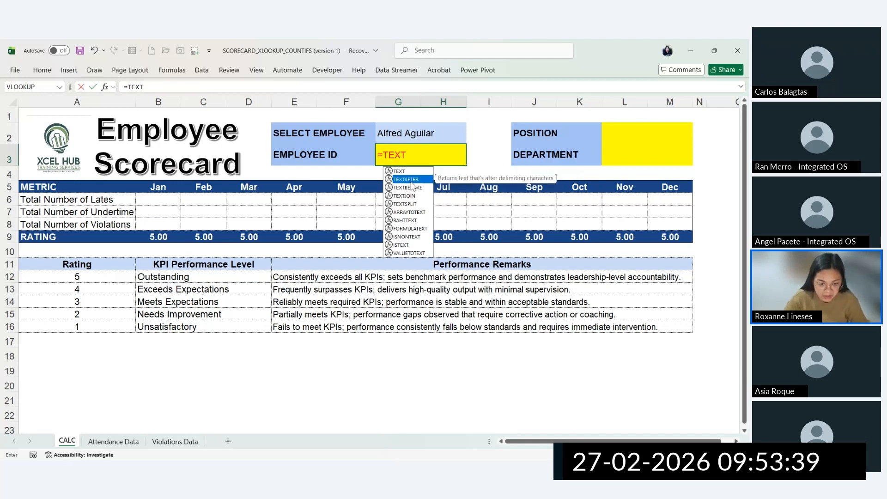
key(Up)
key(Up)
key(Up)
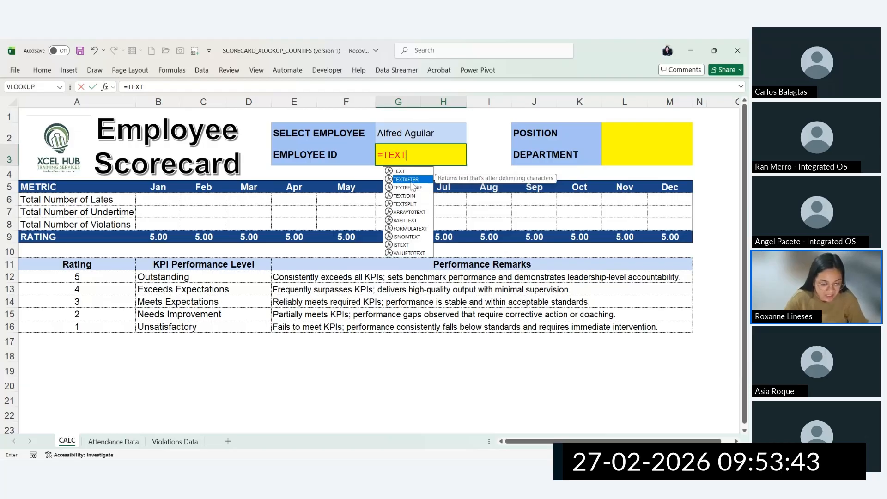
key(Tab)
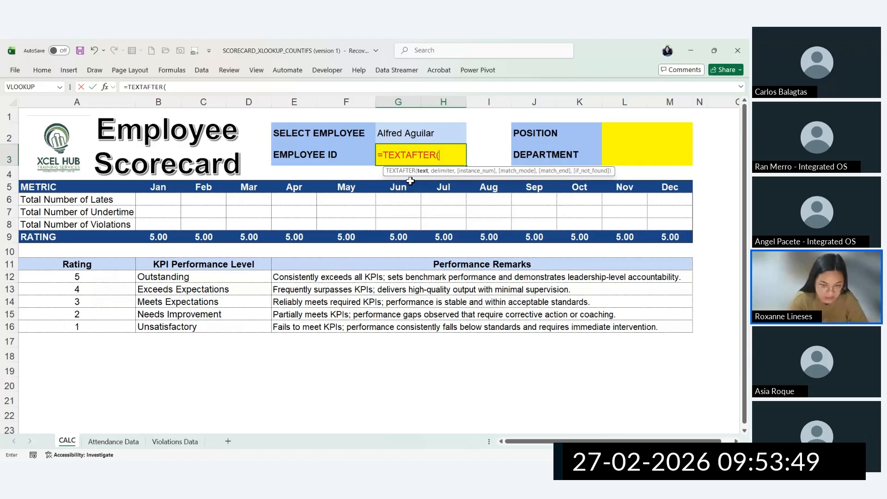
key(Escape)
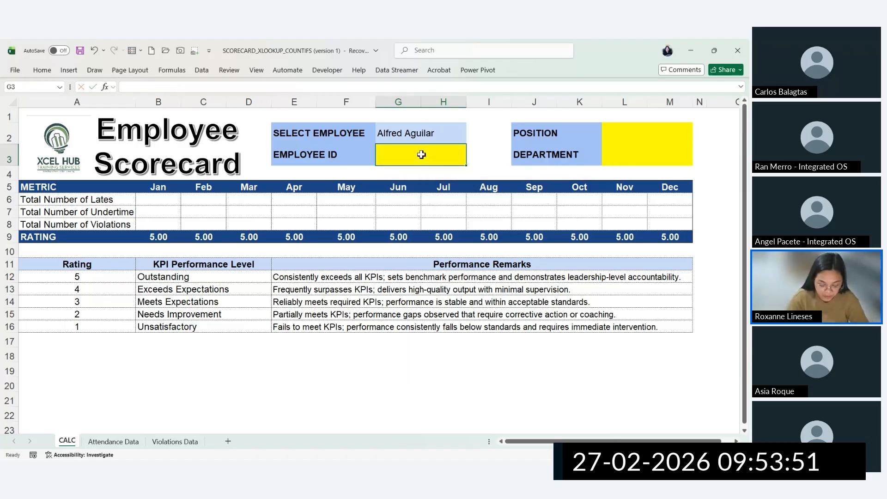
text(=xl)
Step: Accept XLOOKUP in G3 and insert G2 as its lookup_value, giving =XLOOKUP(G2
key(Tab)
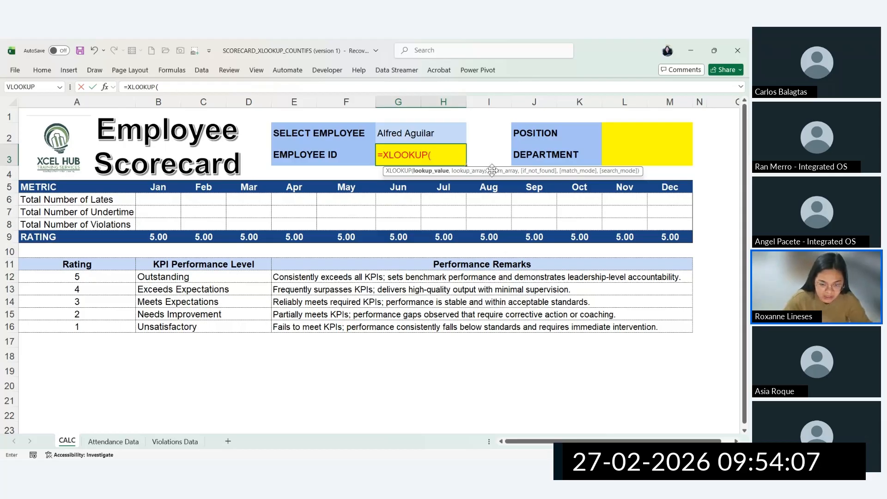
drag(491, 171, 396, 174)
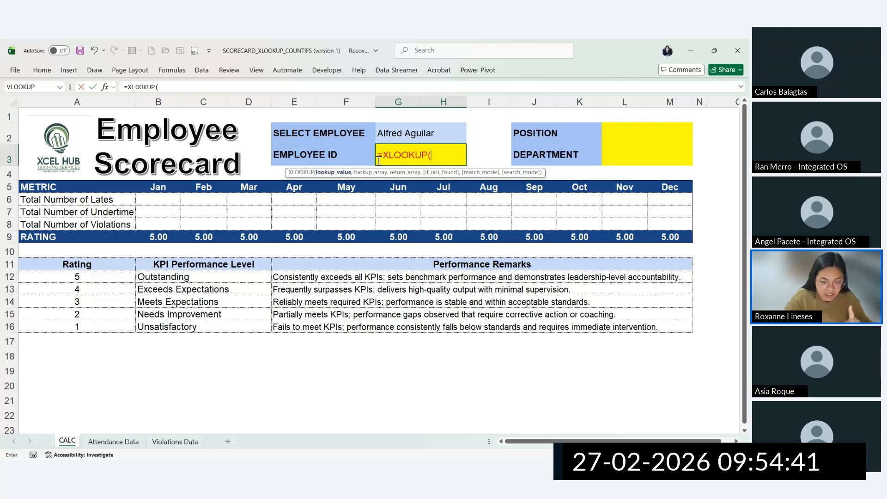
click(408, 133)
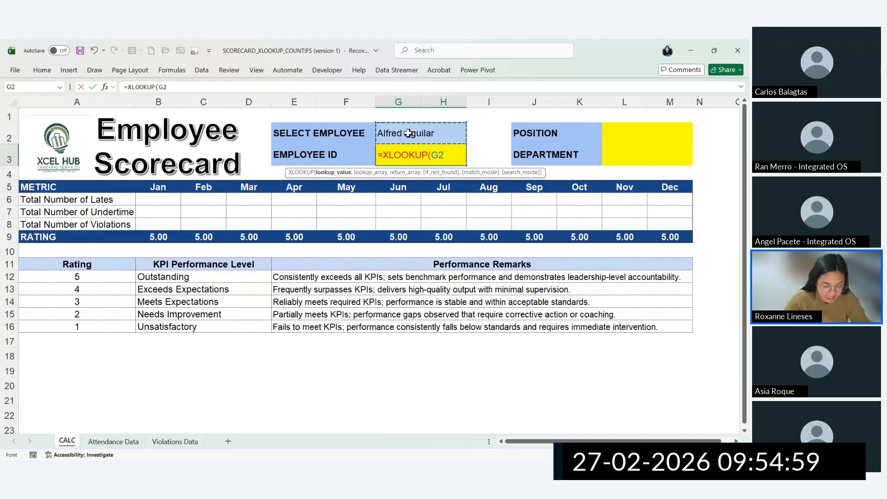
Step: Cancel the unfinished XLOOKUP and reselect the Employee ID cell G3
key(Escape)
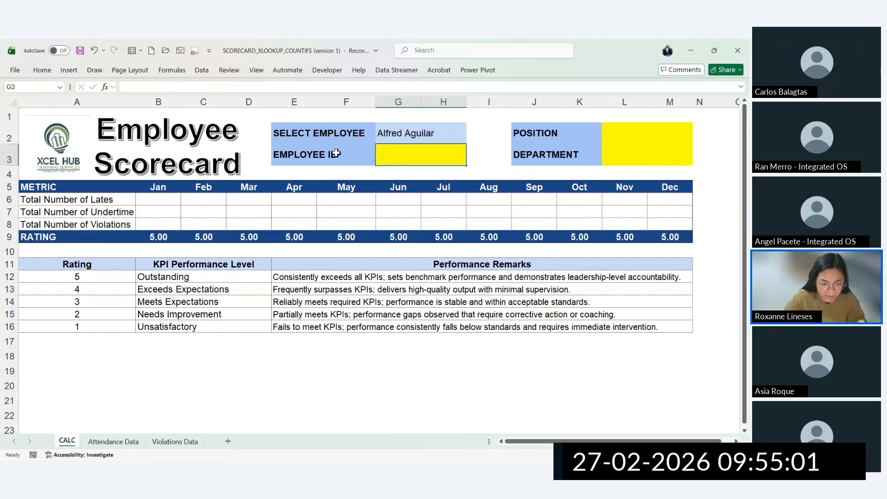
click(401, 132)
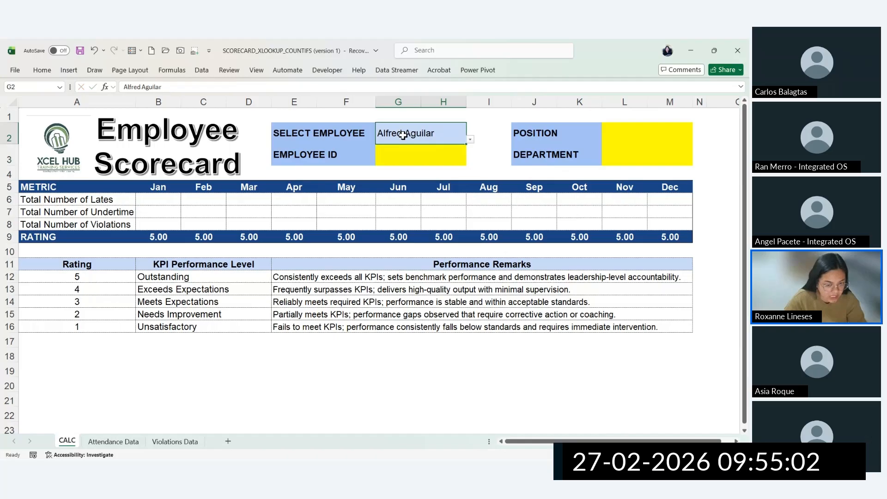
click(400, 159)
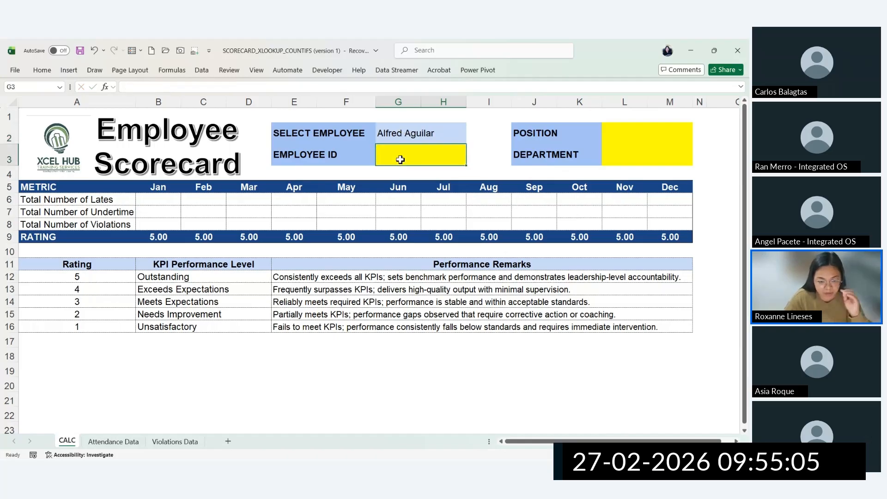
click(403, 135)
click(411, 157)
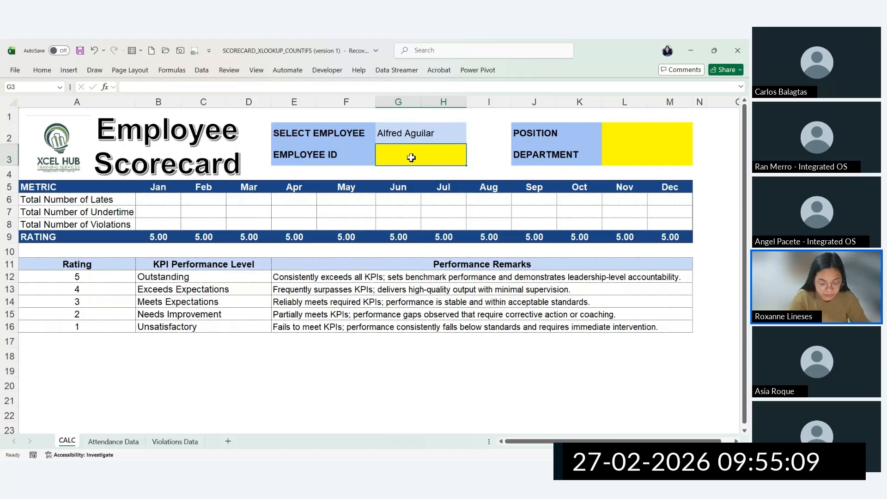
Step: Retype =XLOOKUP( in G3 with G2 as lookup value and switch to the Attendance Data sheet
text(X)
key(BackSpace)
text(=X)
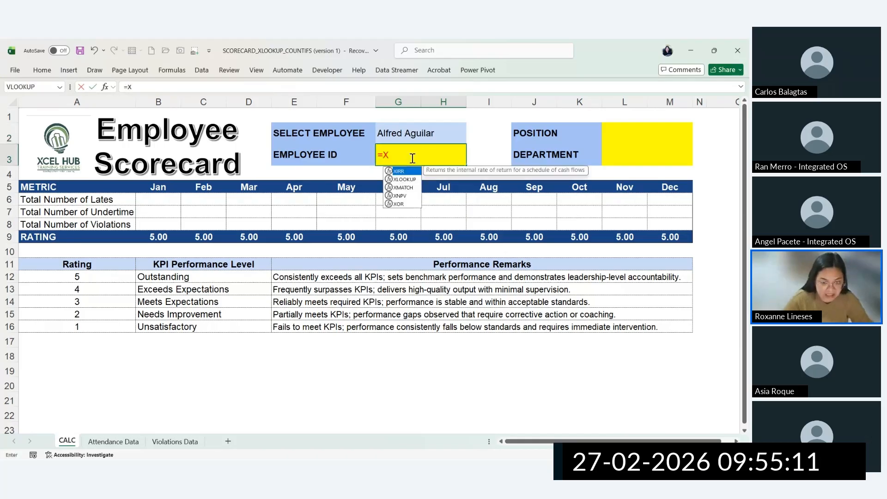
text(LOOKUP()
click(402, 136)
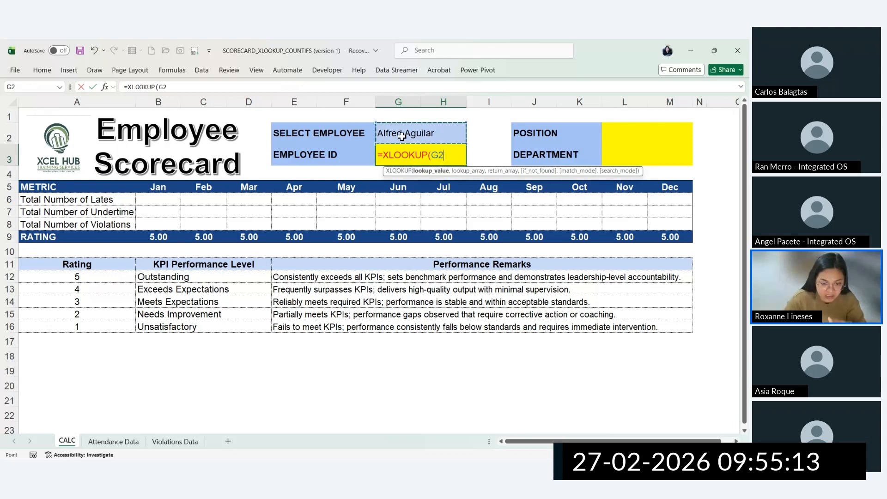
text(,)
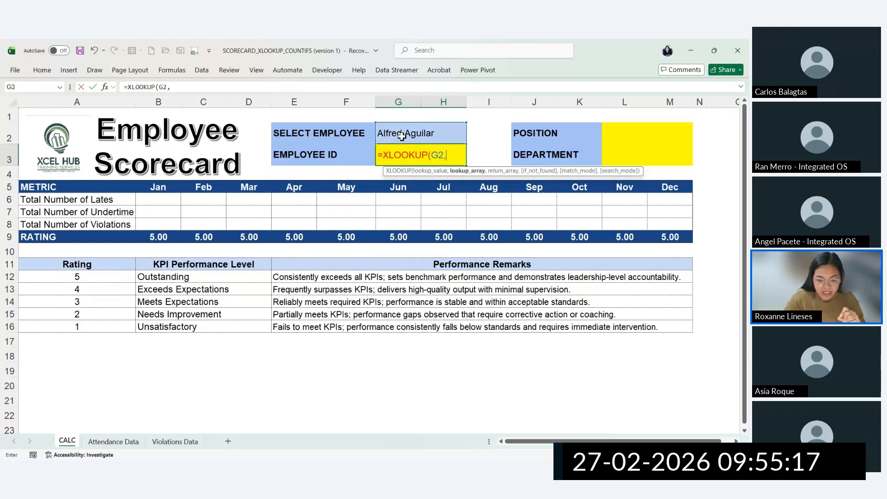
click(469, 175)
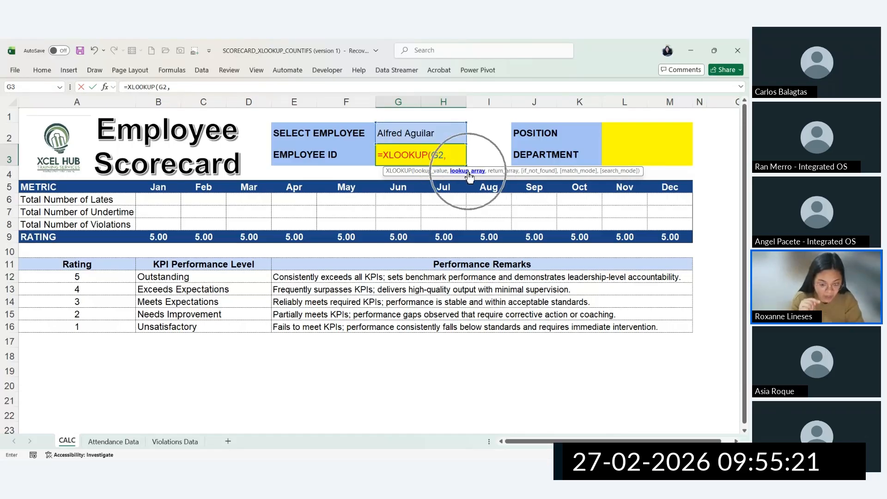
click(469, 175)
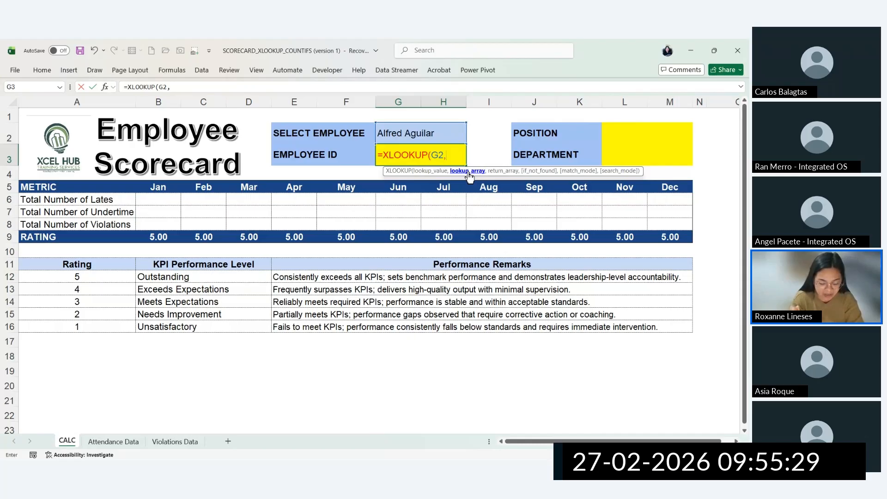
key(BackSpace)
key(BackSpace)
key(BackSpace)
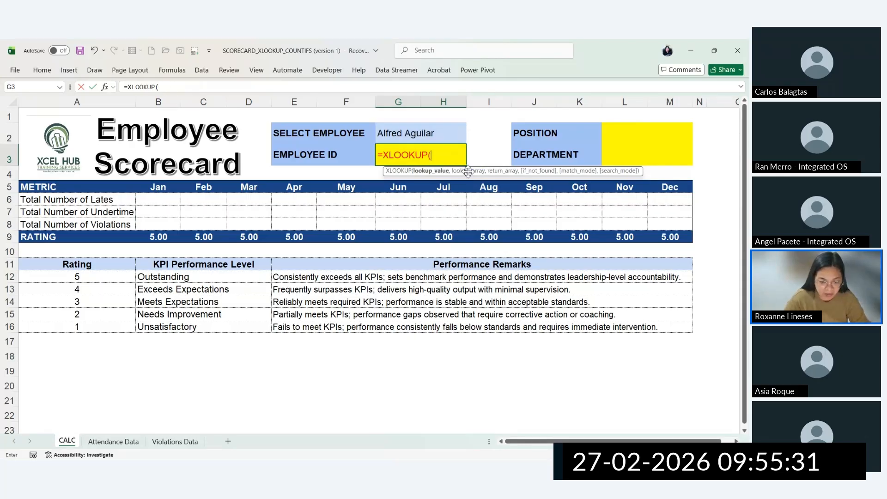
click(405, 132)
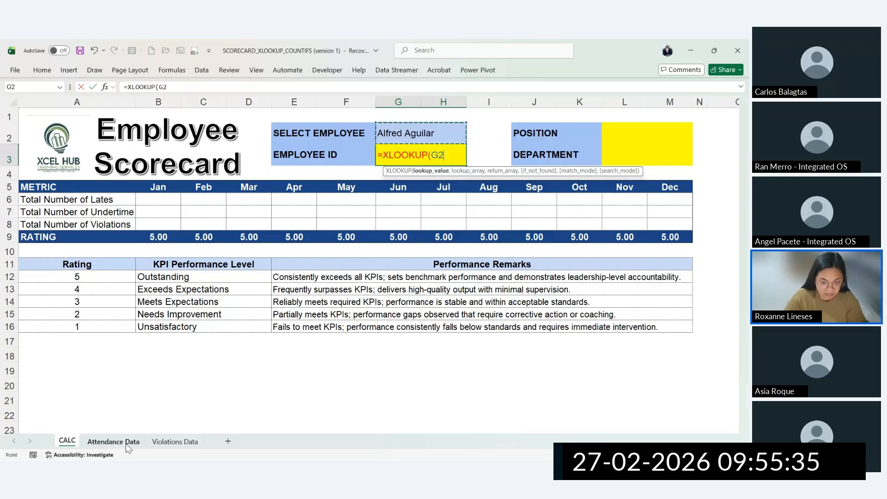
click(113, 441)
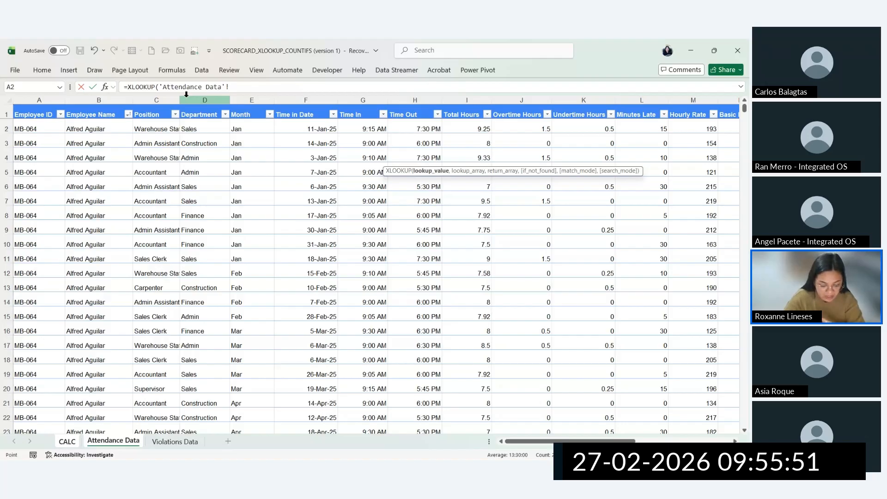
Step: Re-enter =XLOOKUP(G2, in G3 and move to Attendance Data to pick the lookup array
key(Escape)
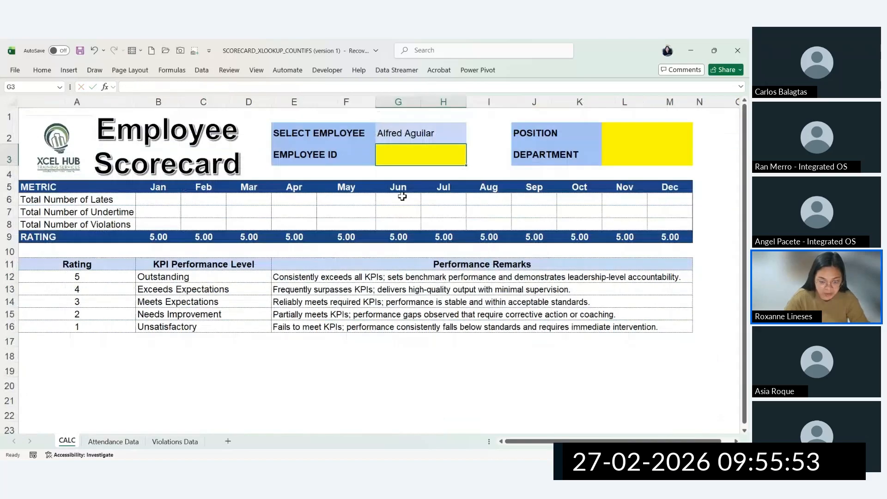
text(=XL)
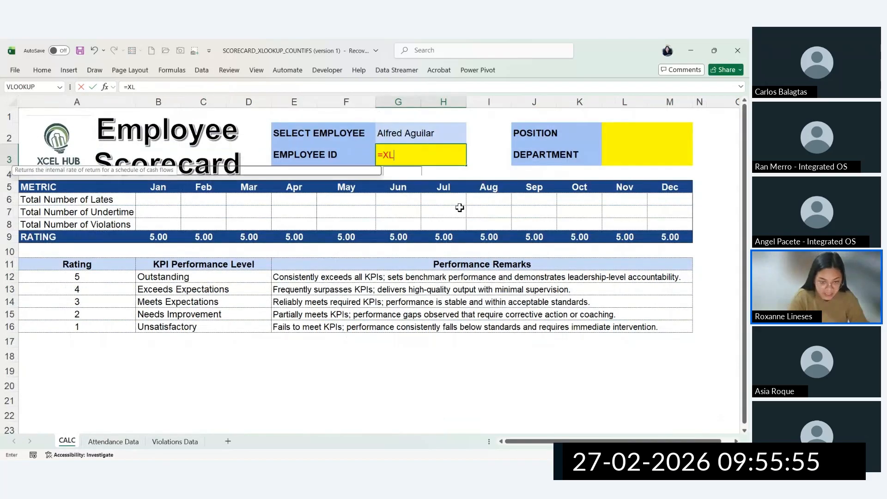
key(Tab)
click(397, 132)
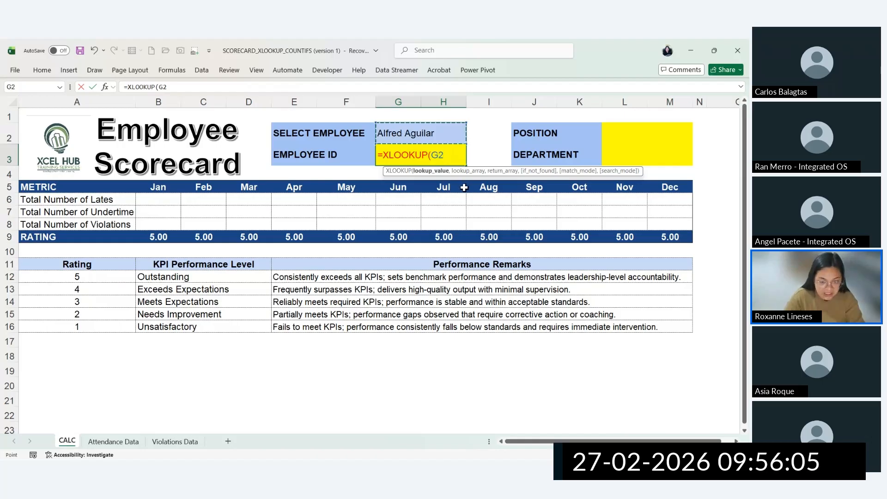
text(,)
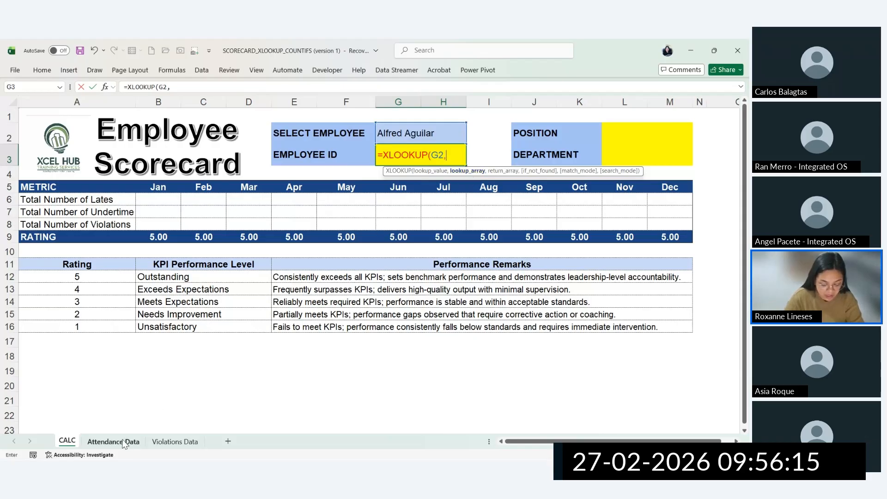
key(ctrl)
key(ctrl)
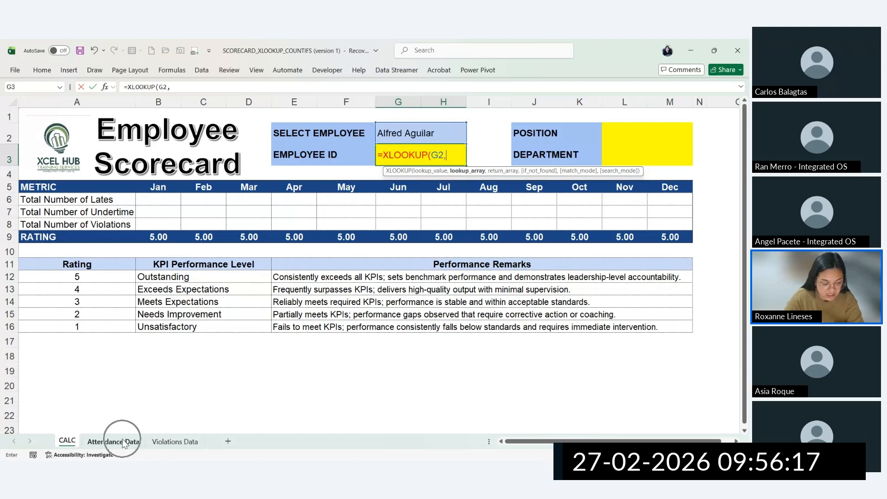
click(123, 441)
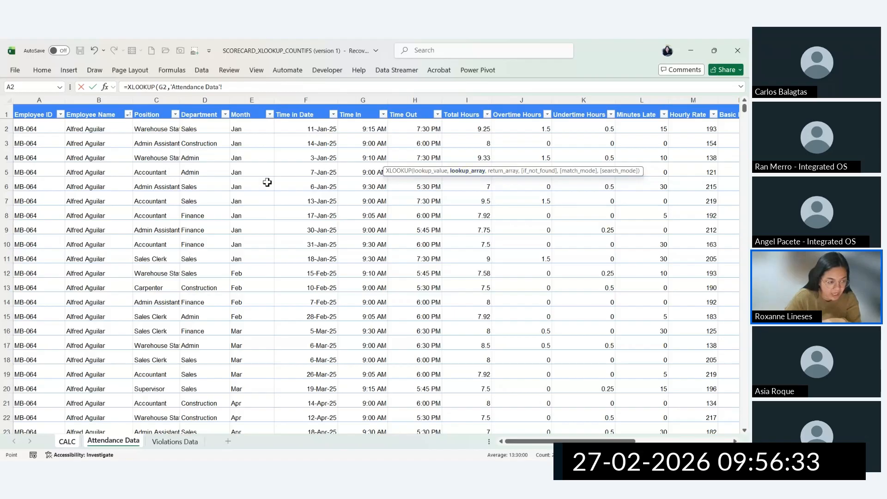
Step: Complete G3 as =XLOOKUP(G2,'Attendance Data'!B:B,'Attendance Data'!A:A), returning employee ID MB-064
click(99, 99)
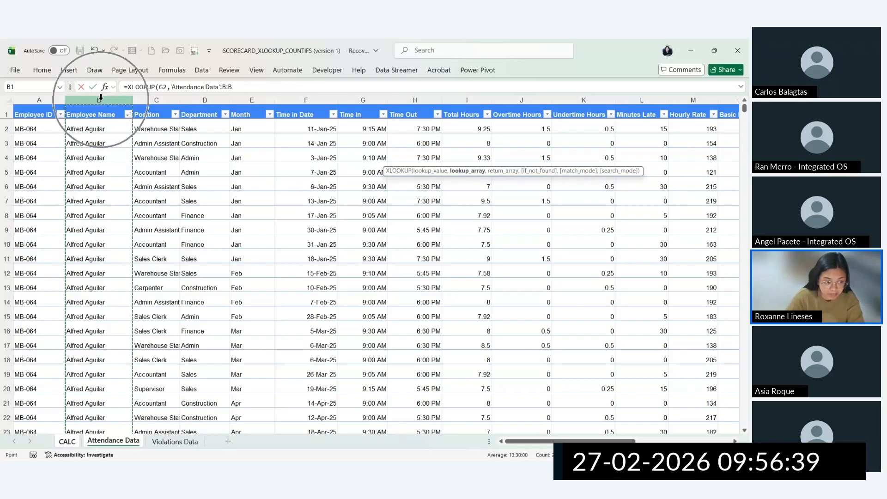
drag(116, 117, 119, 317)
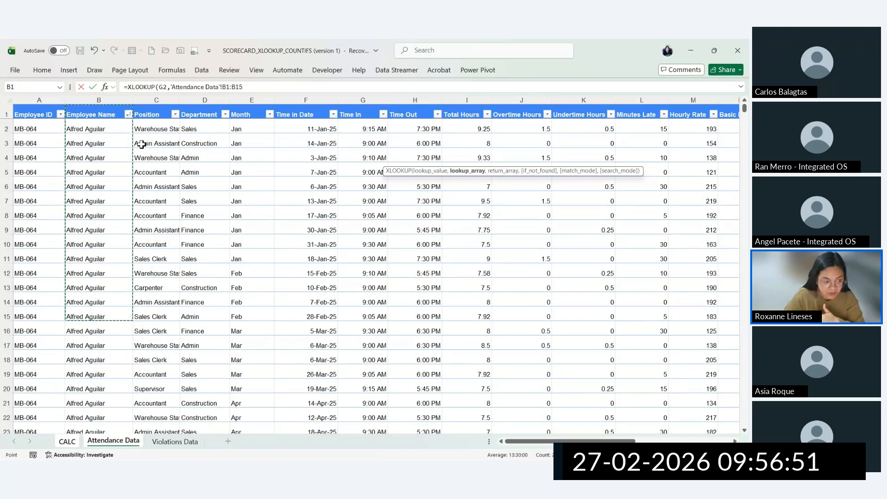
click(98, 99)
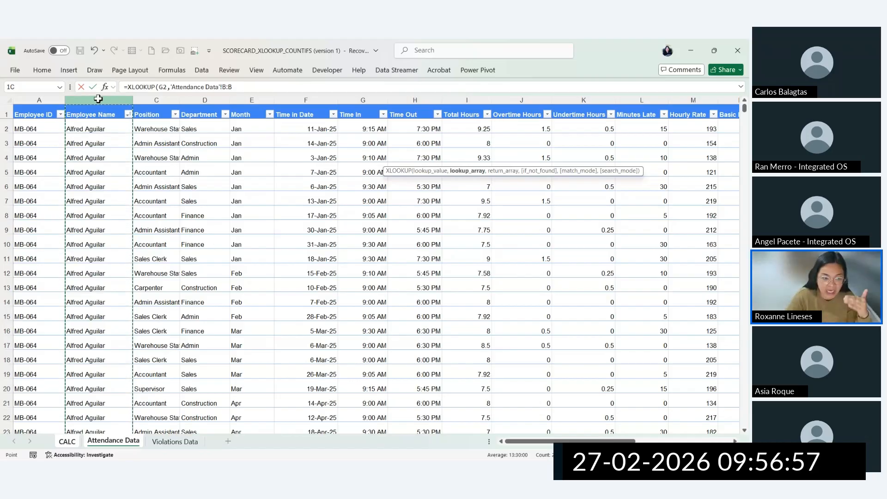
text(,)
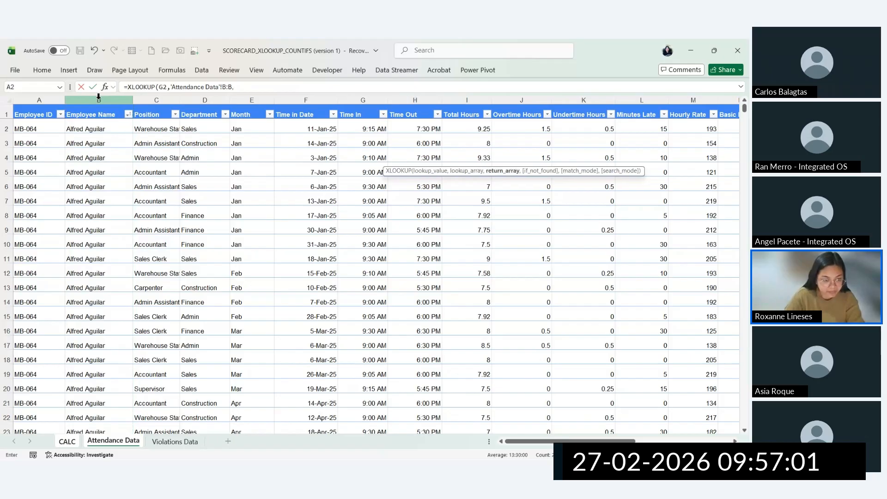
click(38, 99)
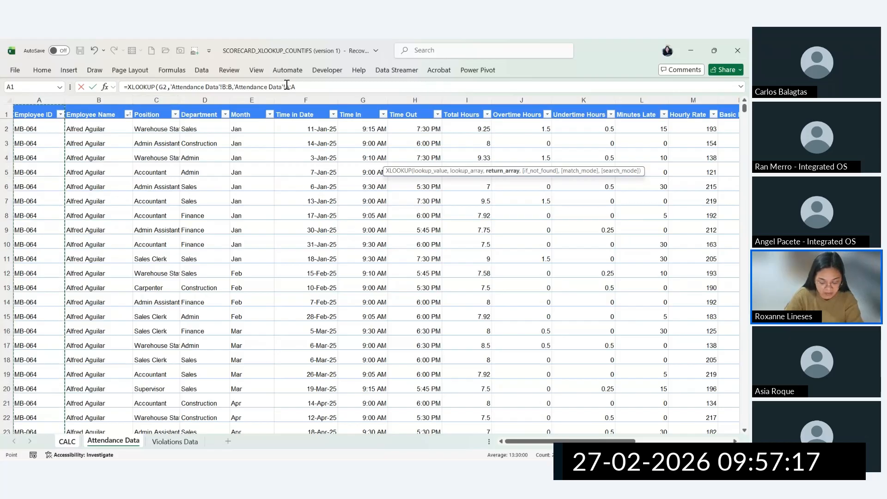
text())
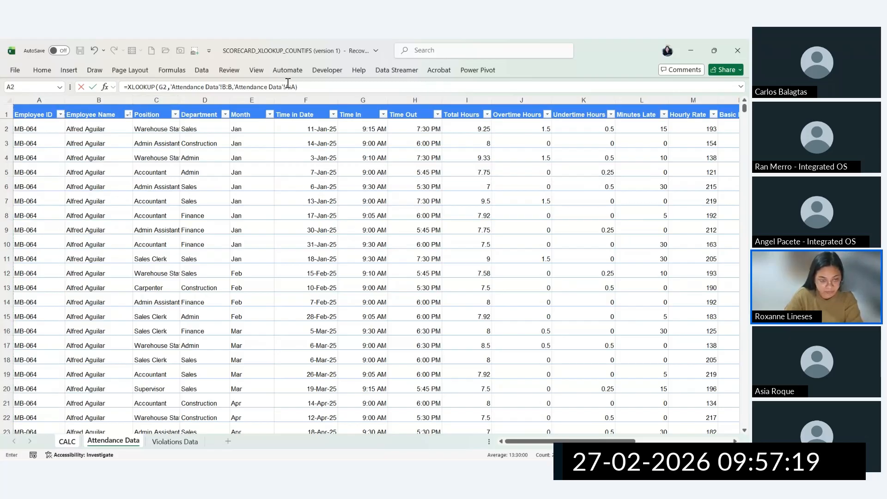
text())
key(BackSpace)
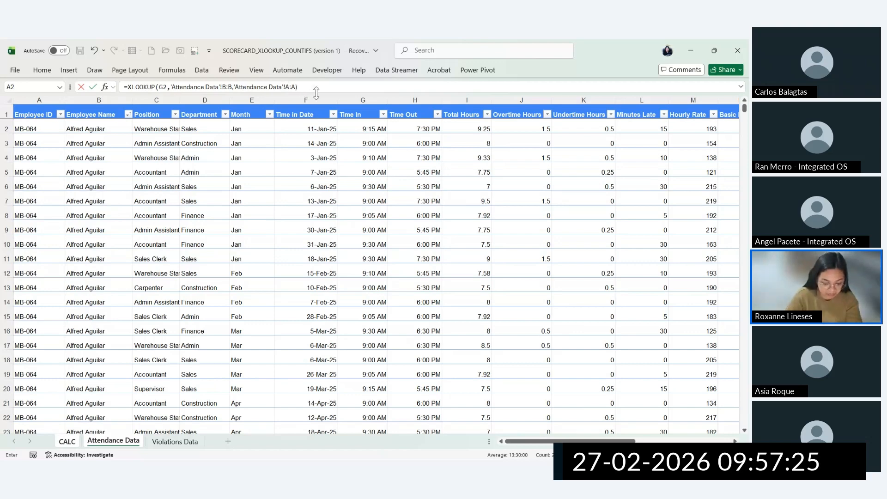
key(Return)
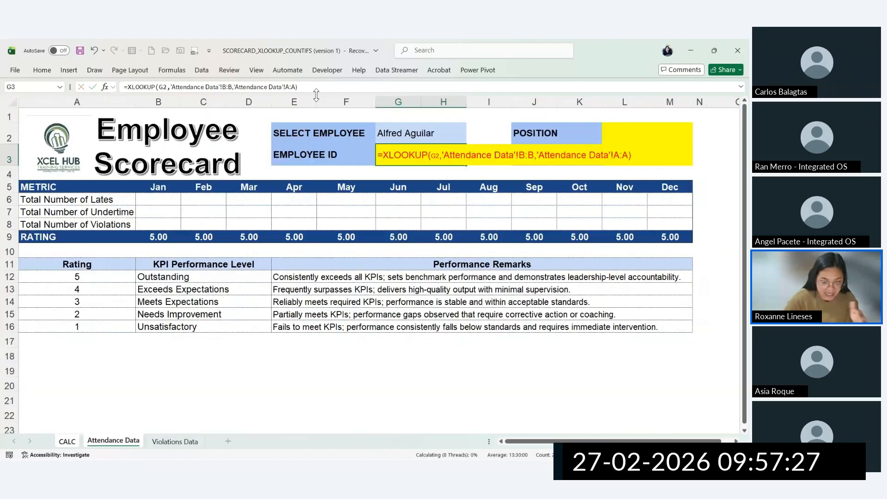
Step: Enter =XLOOKUP(G2,'Attendance Data'!B:B,'Attendance Data'!C:C) in the Position cell L2
click(411, 154)
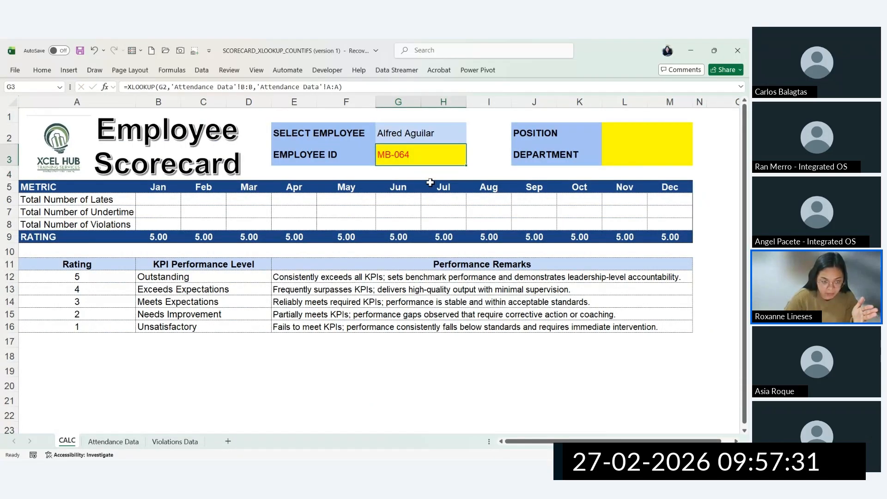
click(644, 130)
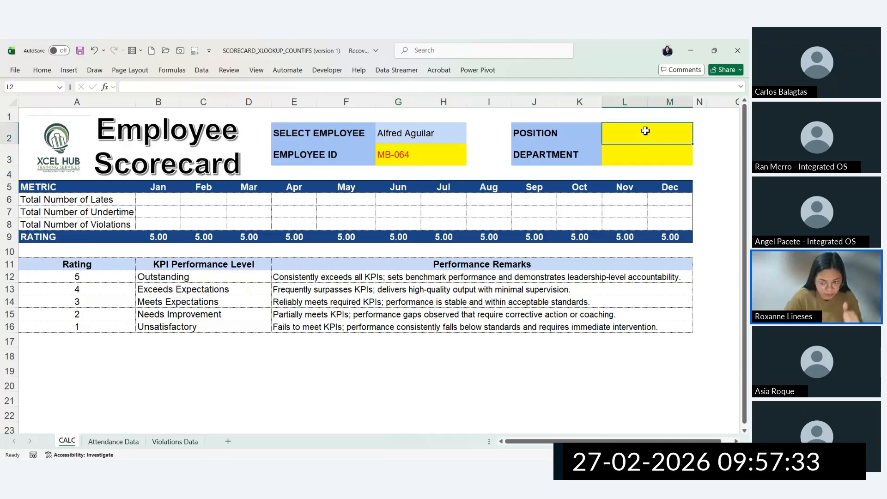
text(=XLOOKUP()
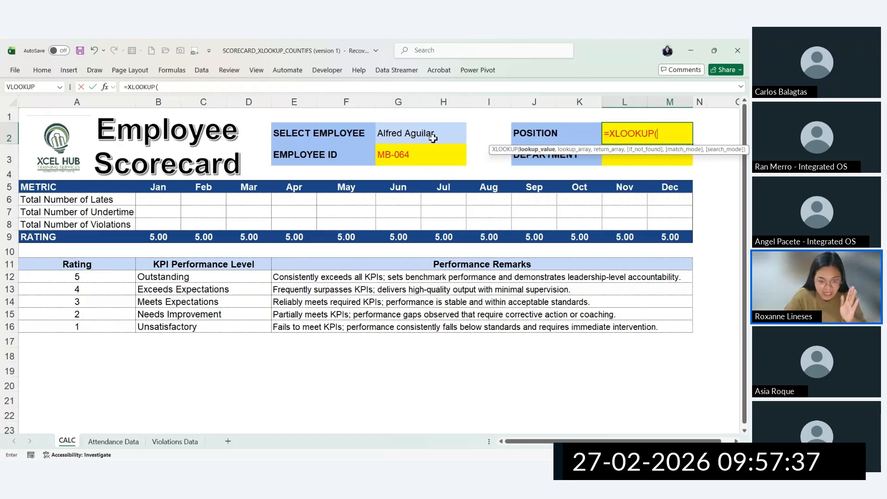
click(401, 137)
text(,)
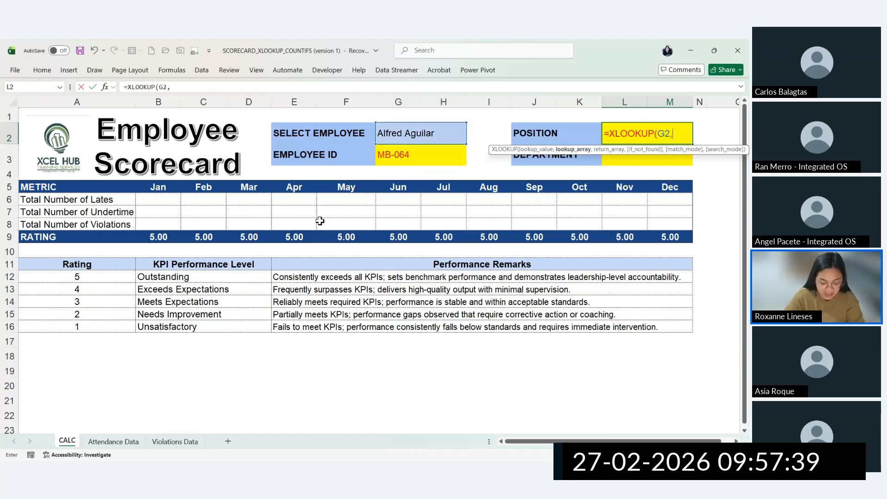
click(117, 442)
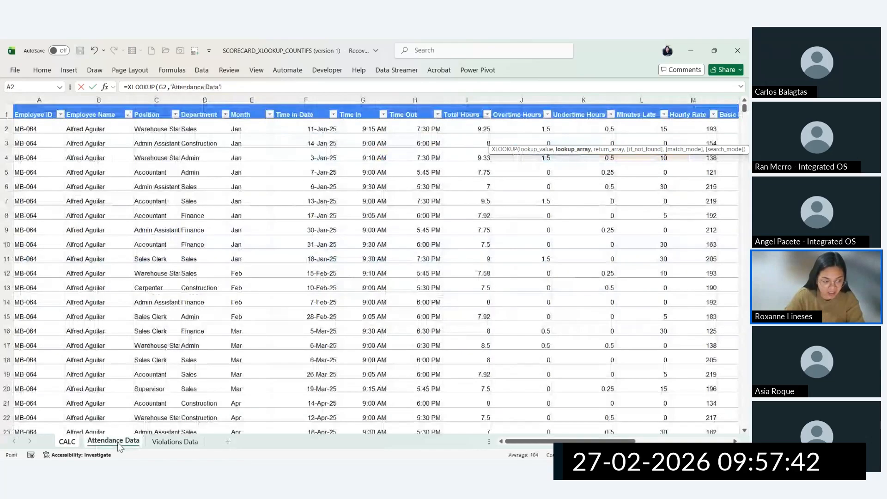
click(97, 95)
text(,)
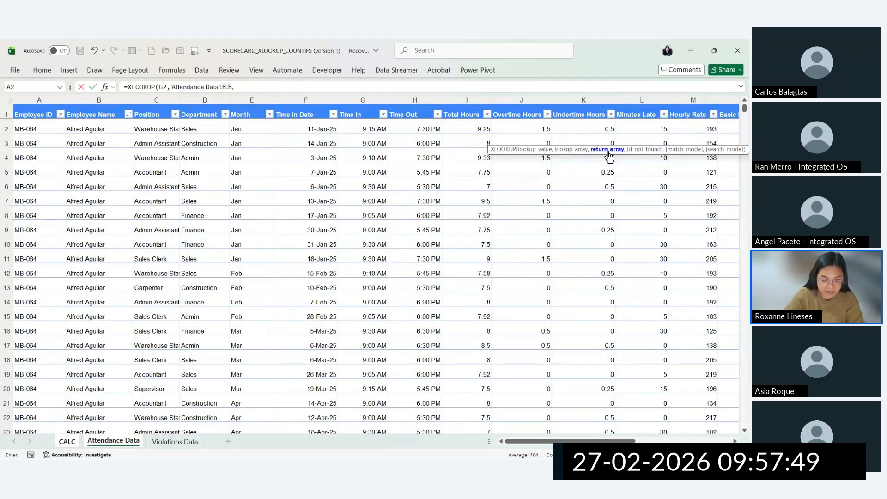
drag(609, 157, 261, 138)
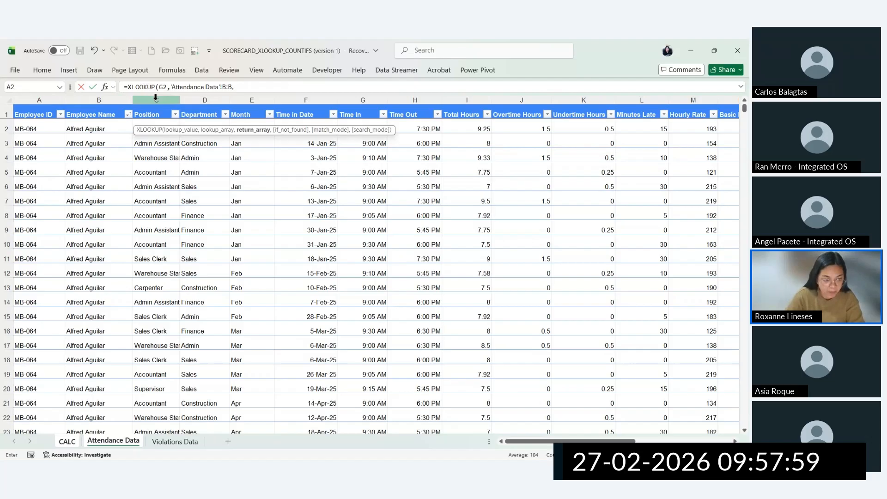
click(91, 100)
click(156, 98)
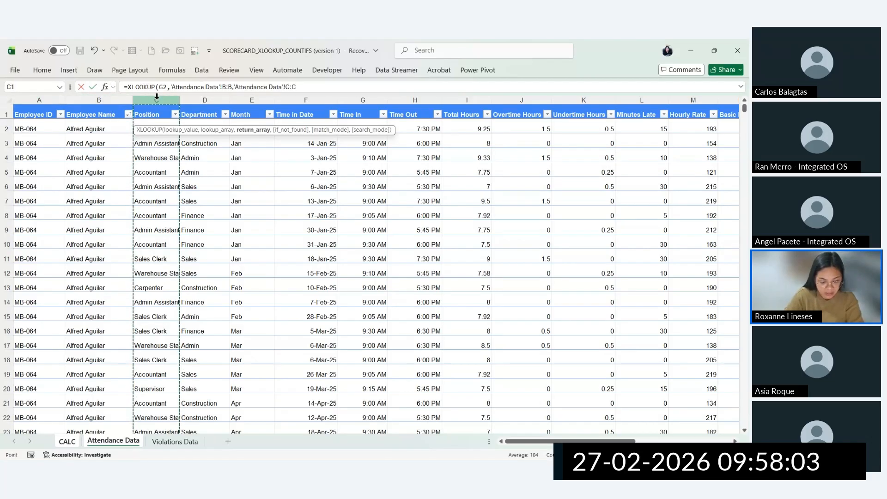
key(Return)
Step: Verify L2's Warehouse Staff matches the first Position value in Attendance Data
click(644, 142)
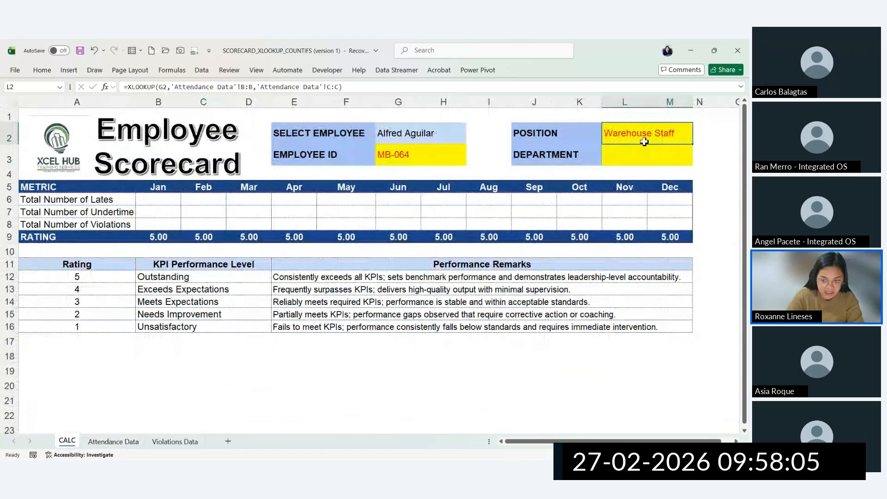
click(640, 152)
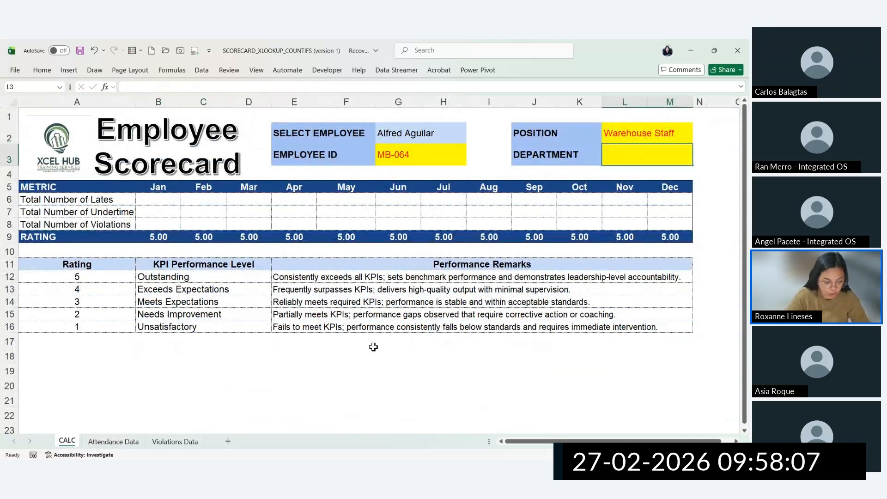
key(ctrl+Page_Down)
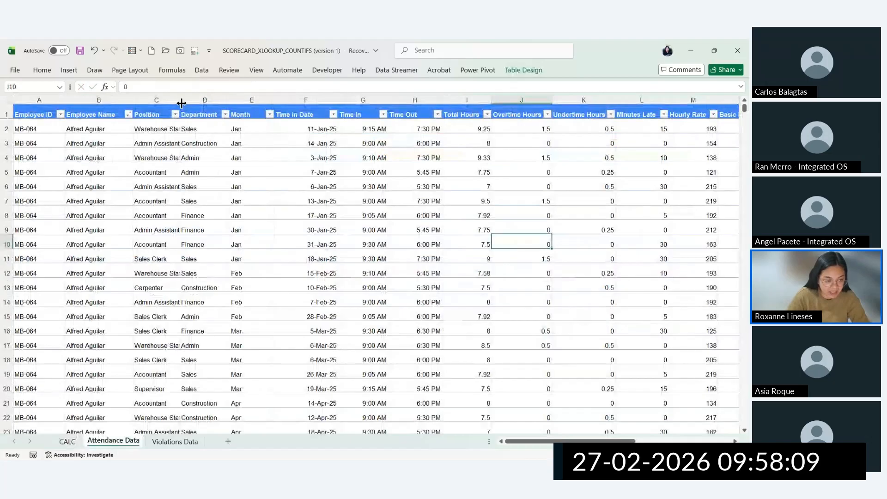
mouse_move(162, 124)
mouse_down()
mouse_move(159, 377)
mouse_move(151, 129)
mouse_up()
click(163, 111)
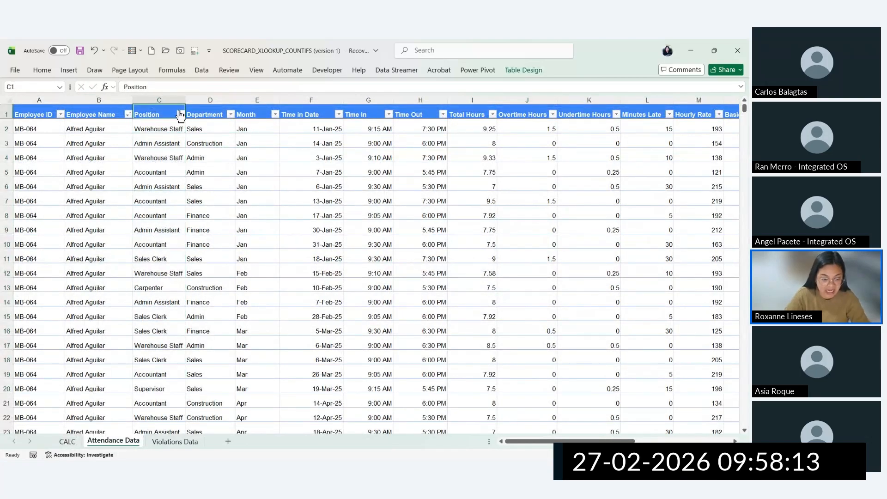
drag(164, 110, 165, 124)
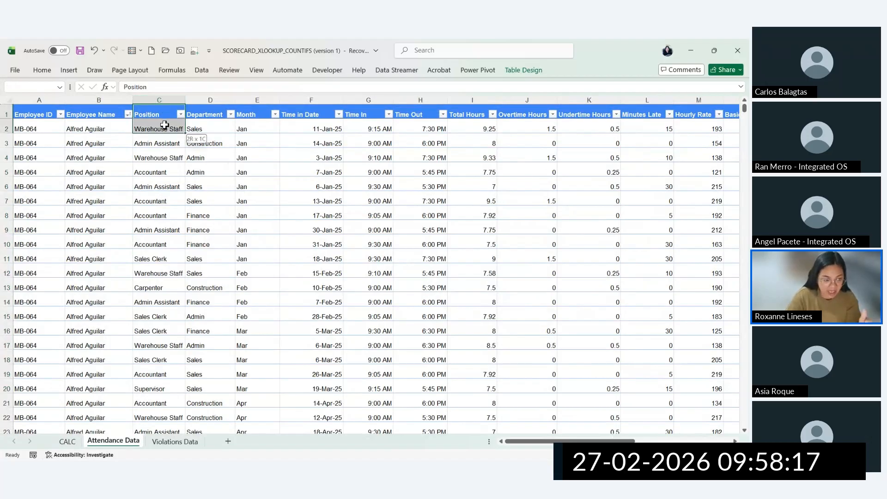
click(138, 127)
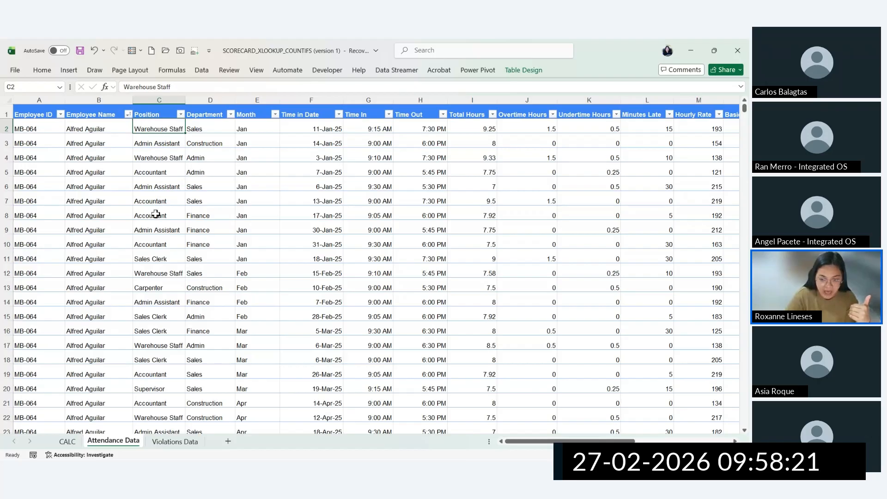
Step: Back on the CALC sheet, start the Department formula in L3 as =XLOOKUP(G2,
key(ctrl+Page_Up)
click(667, 157)
text(=X)
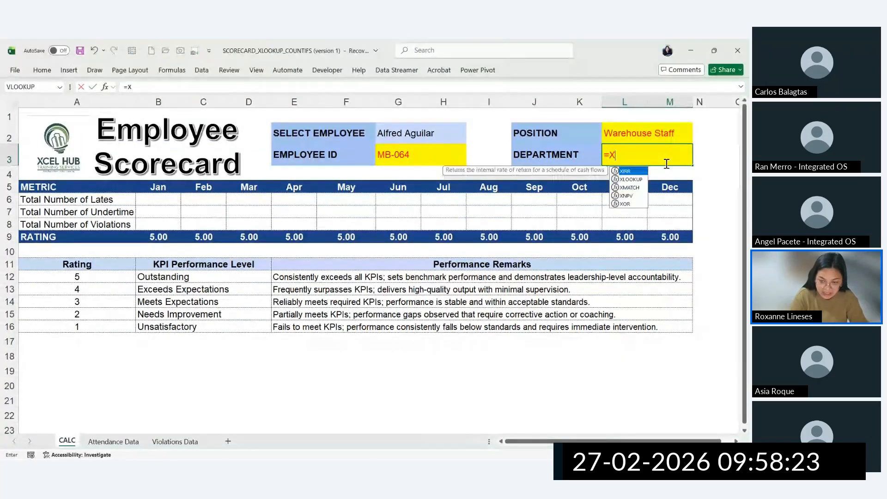
text(L)
key(Tab)
click(394, 130)
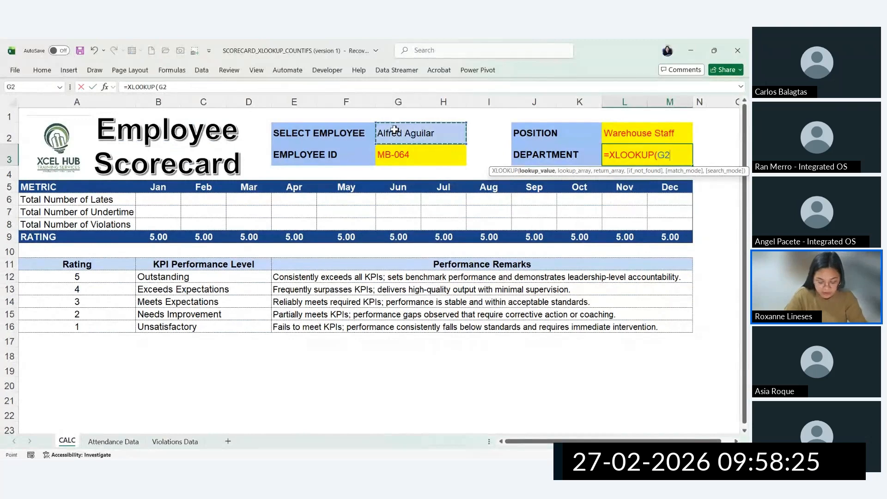
text(,)
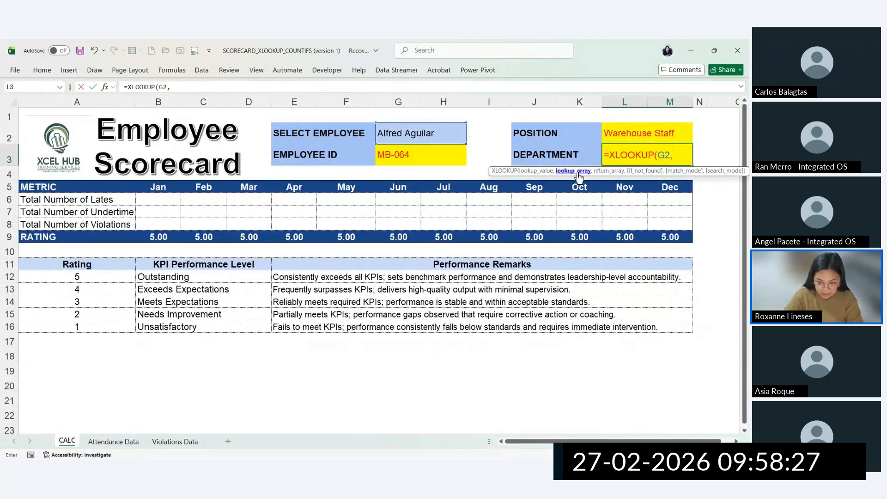
key(ctrl)
key(ctrl)
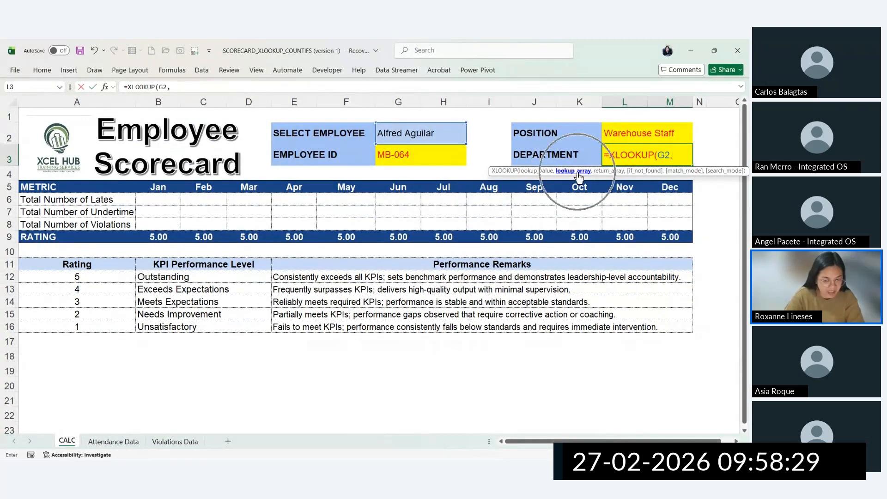
Step: Finish the L3 lookup with Attendance Data columns B:B and D:D, returning Sales
click(123, 444)
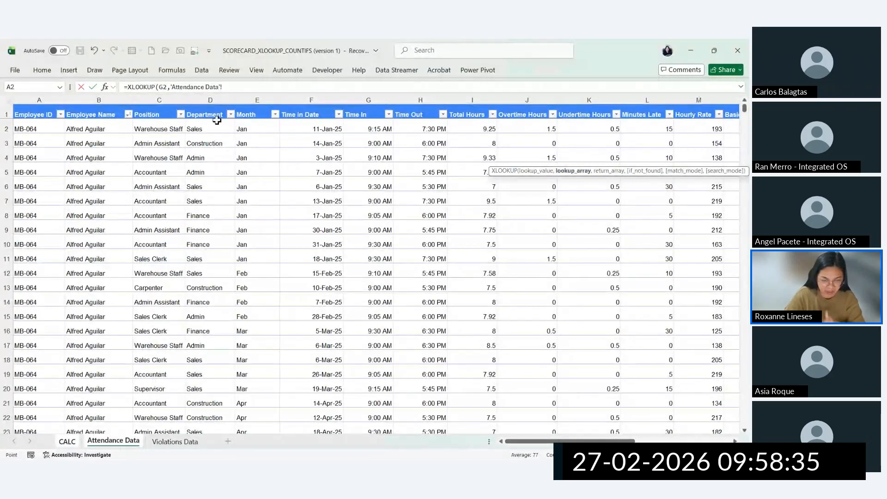
click(212, 100)
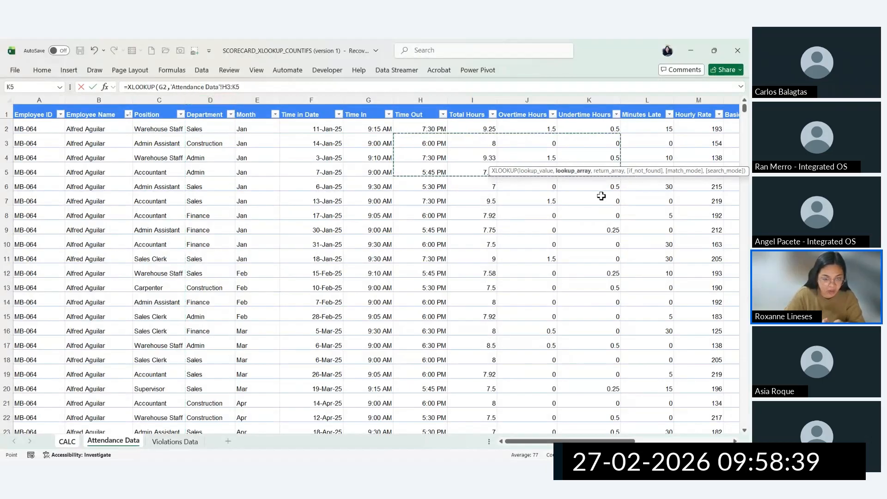
drag(599, 171, 403, 145)
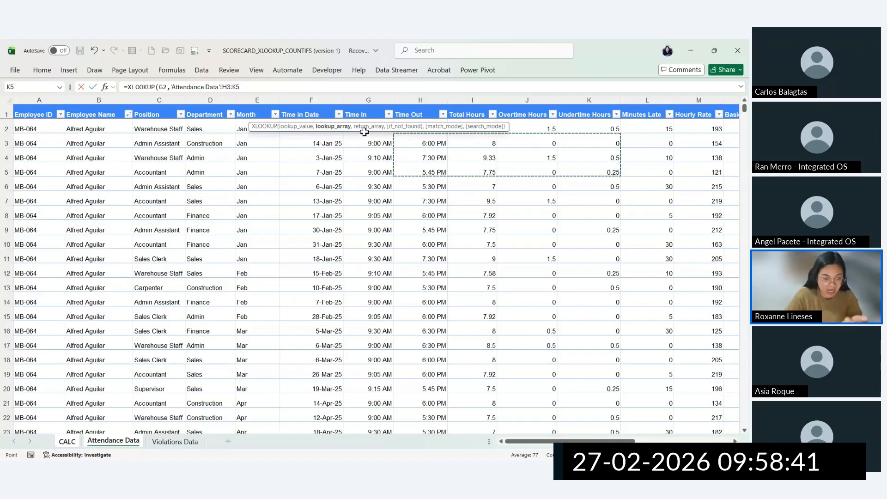
click(210, 100)
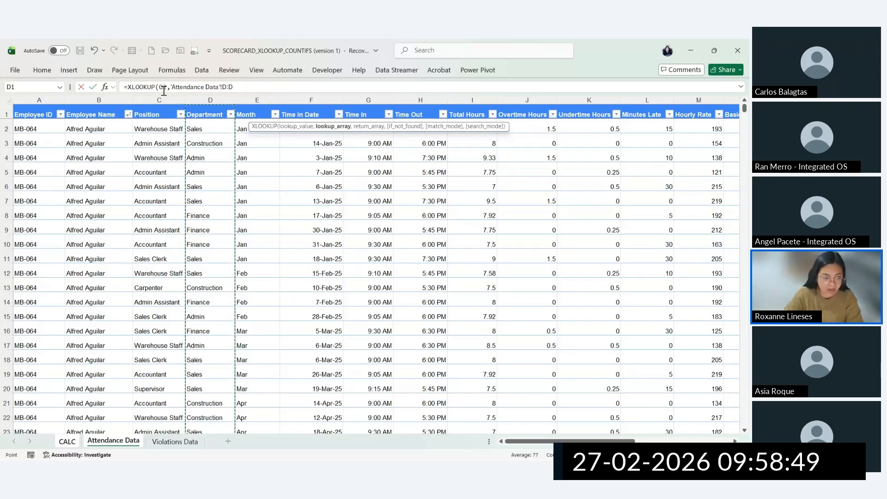
click(226, 95)
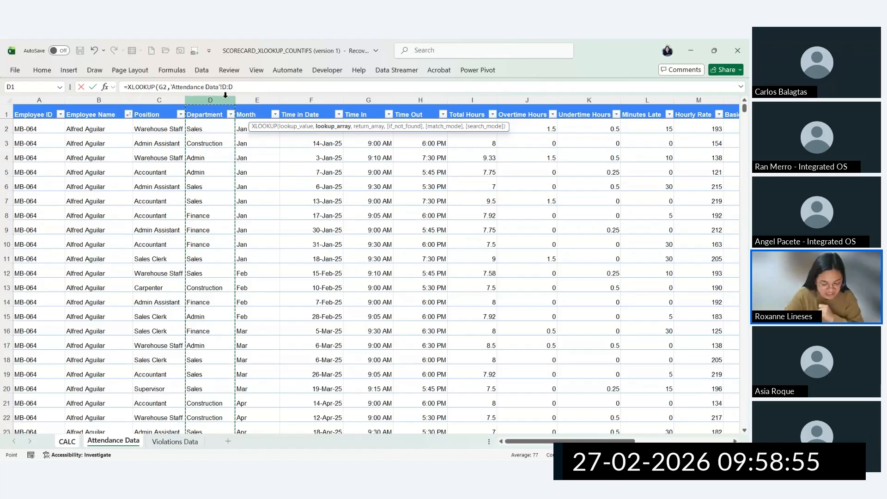
click(105, 100)
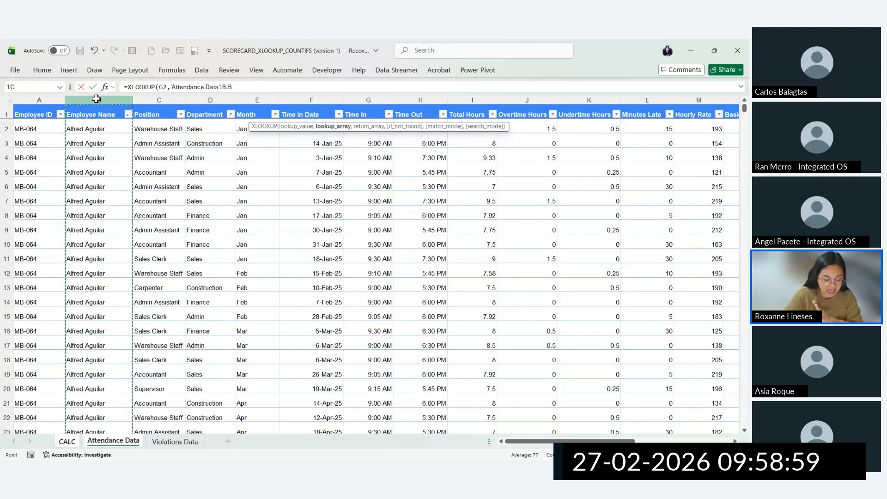
text(,)
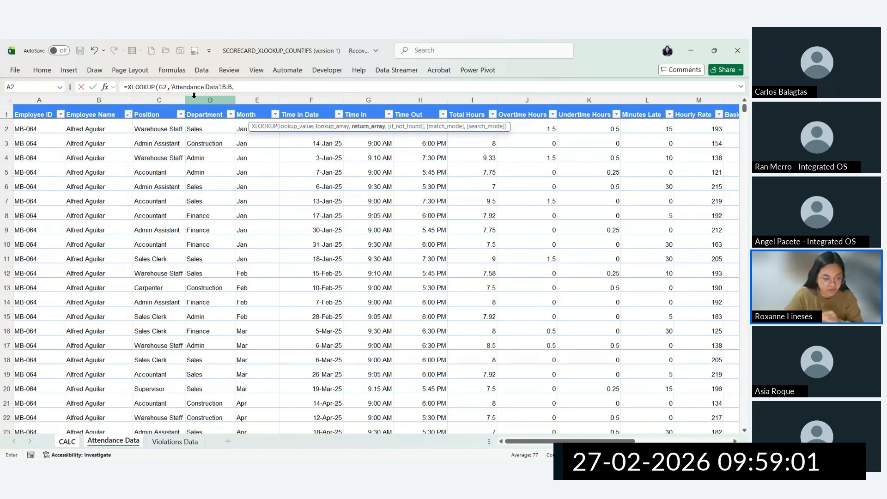
click(194, 97)
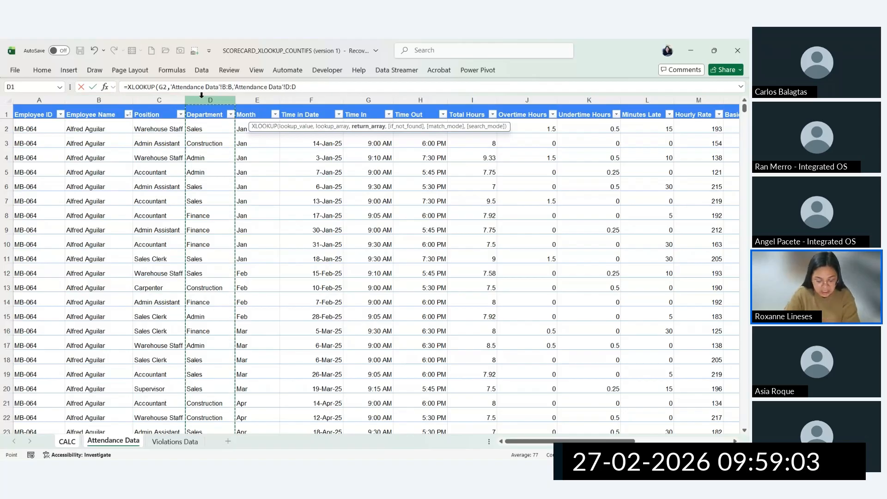
key(Return)
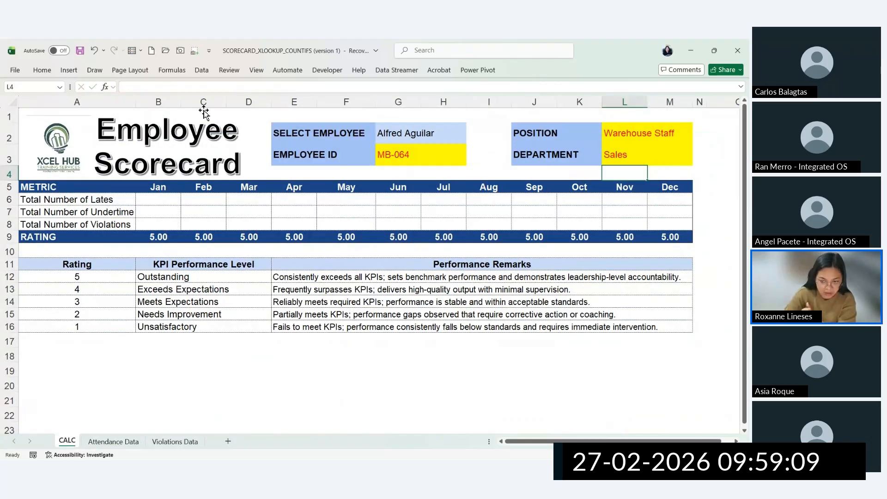
click(618, 147)
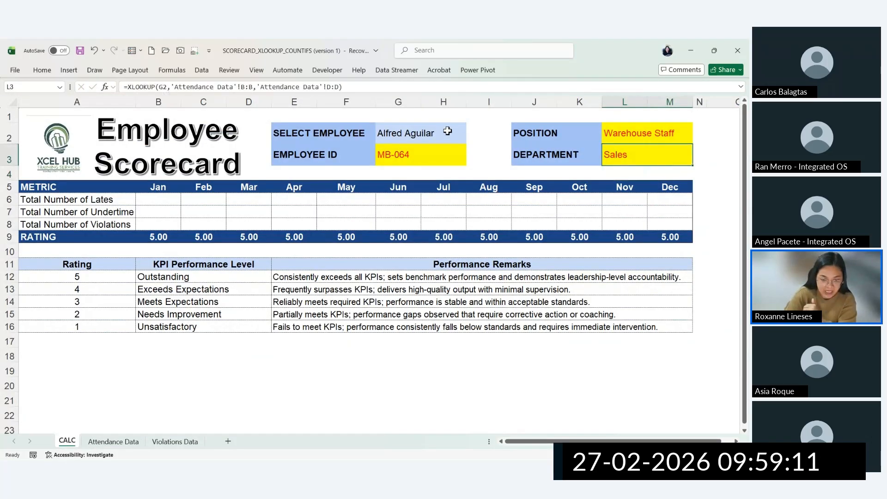
click(447, 134)
click(470, 140)
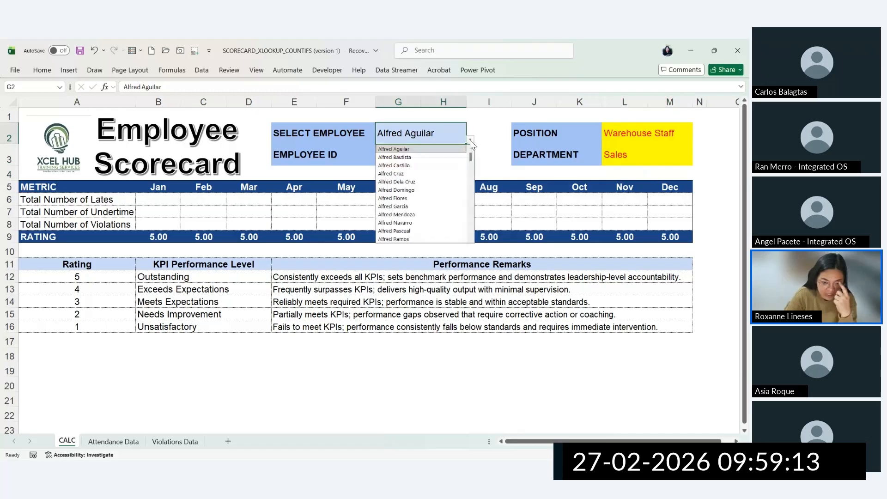
click(437, 199)
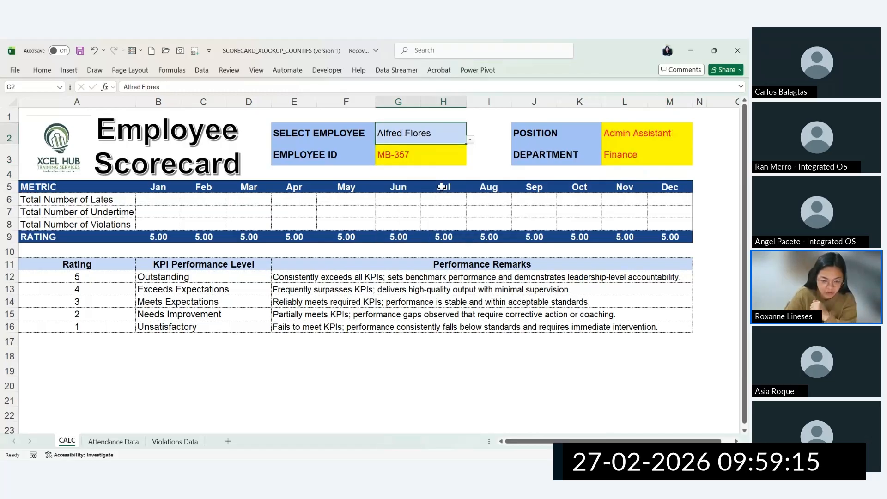
click(470, 139)
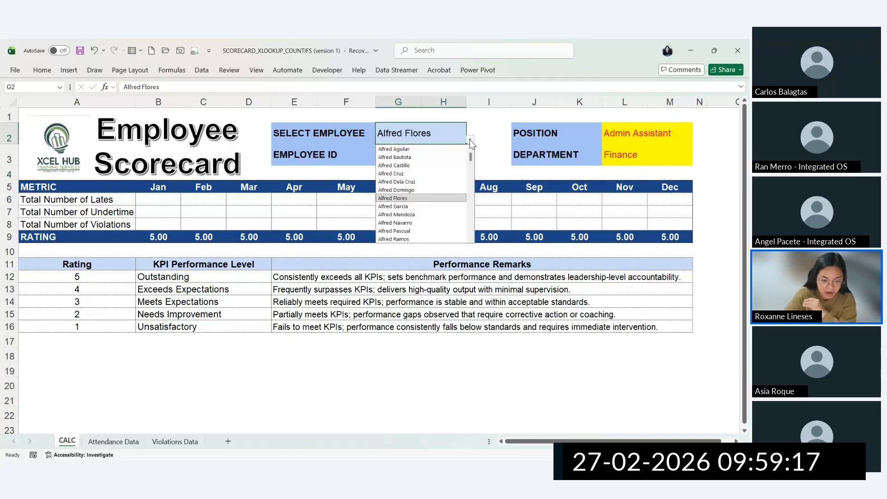
click(429, 168)
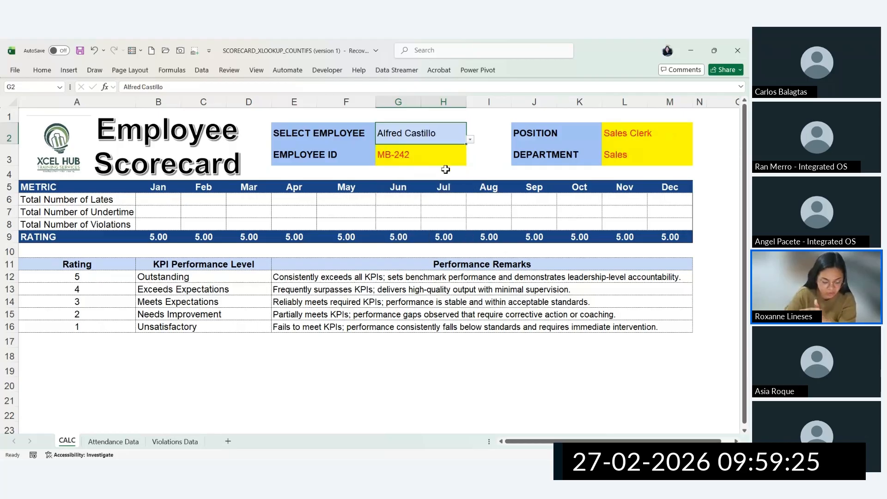
click(470, 139)
click(440, 219)
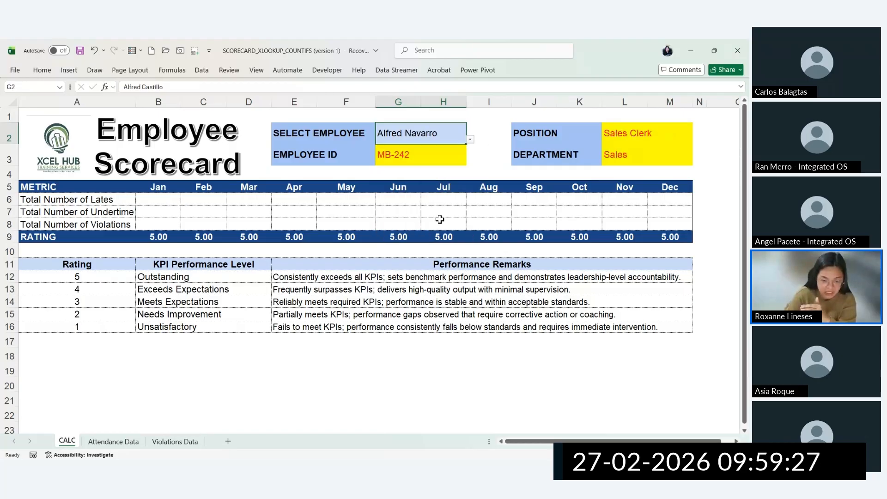
click(470, 139)
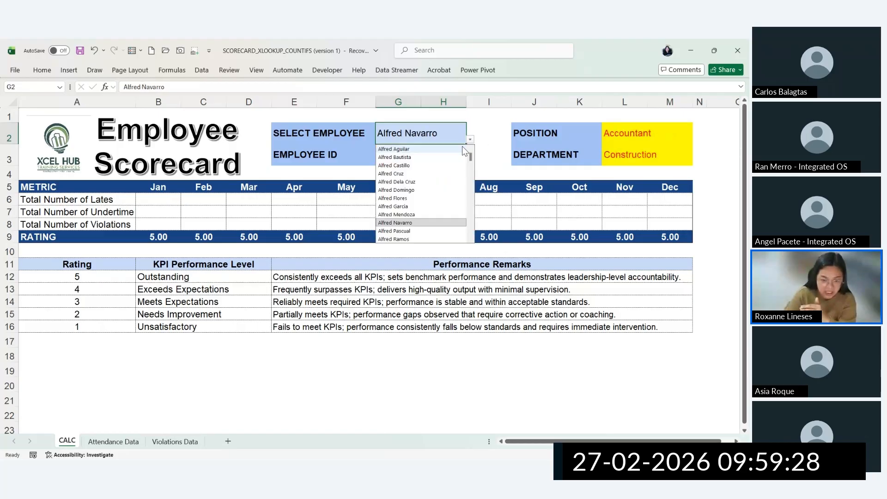
click(437, 174)
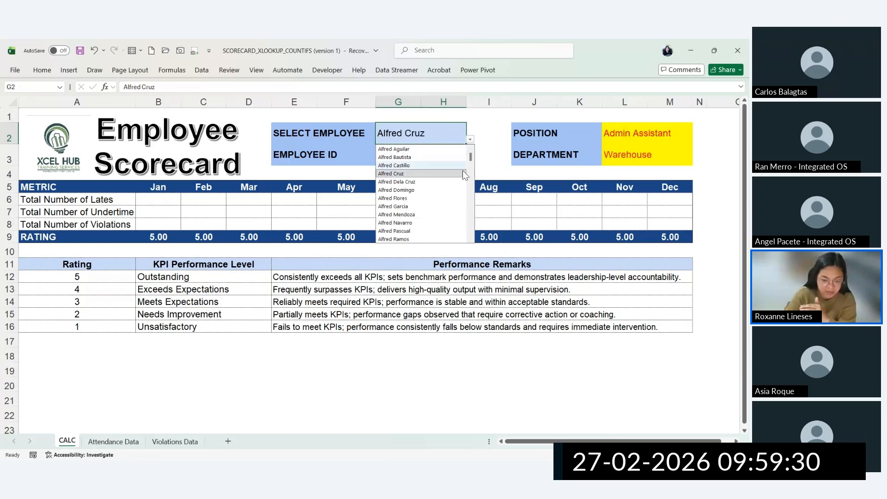
click(447, 215)
click(470, 140)
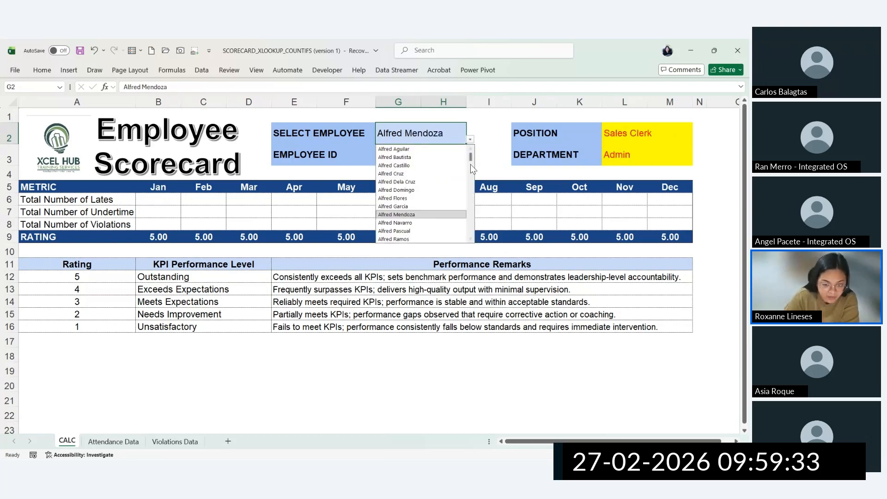
click(450, 173)
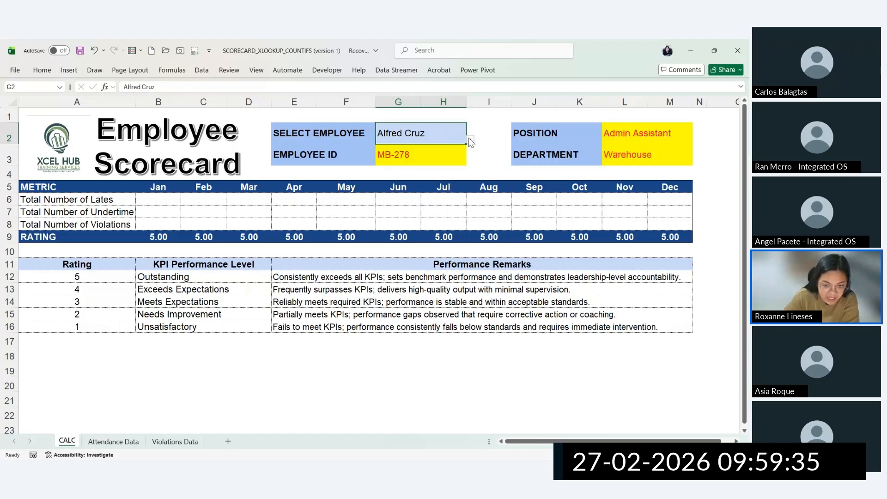
click(470, 140)
scroll(458, 221, down, 5)
click(457, 194)
click(454, 157)
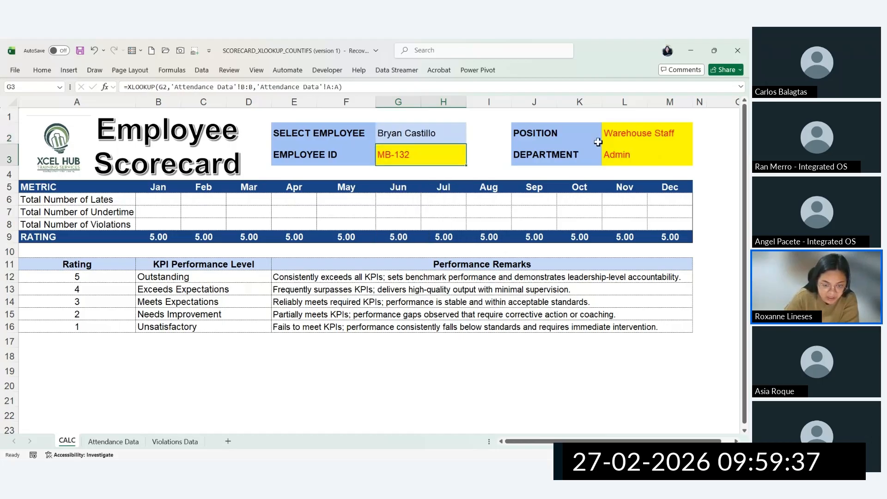
click(612, 154)
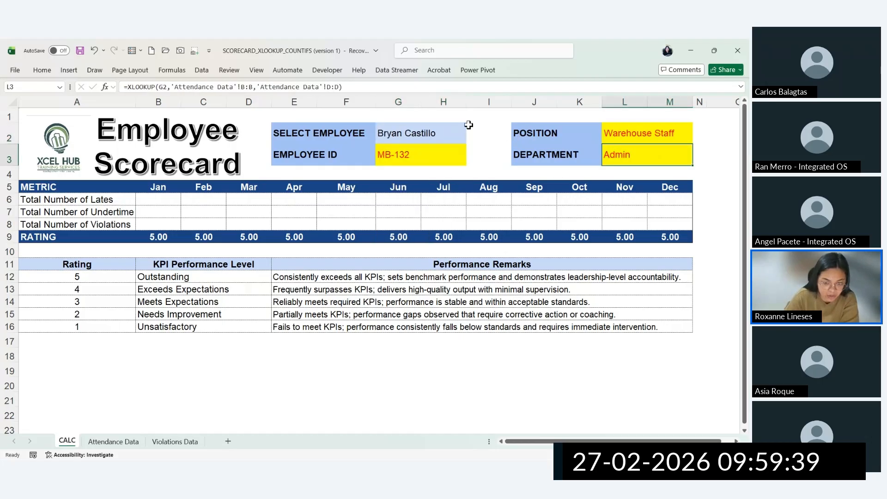
click(463, 129)
click(470, 140)
scroll(430, 203, down, 2)
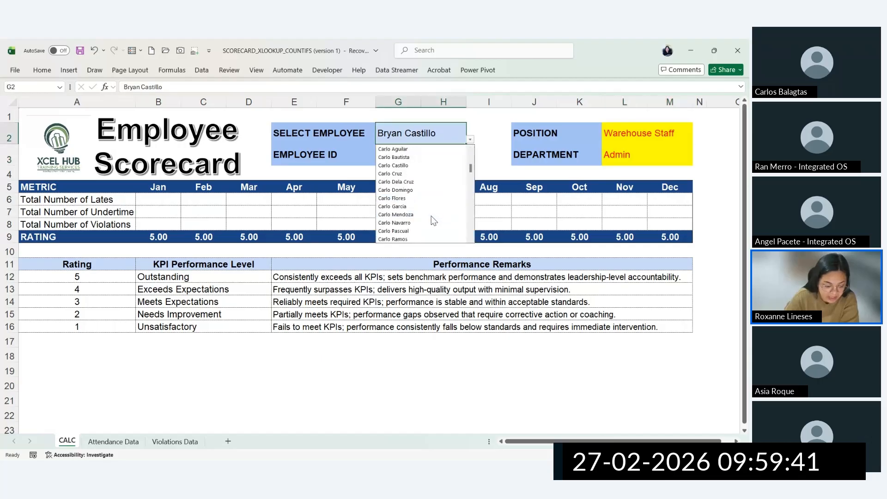
click(431, 222)
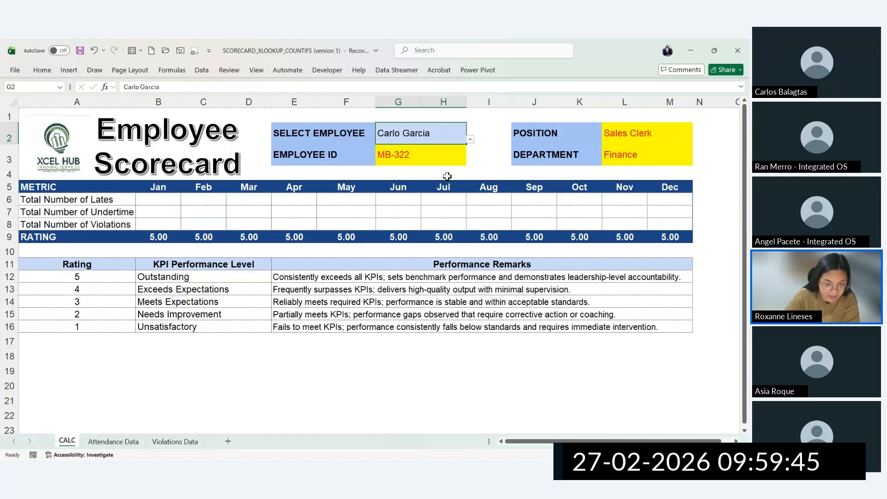
click(469, 139)
scroll(441, 218, down, 10)
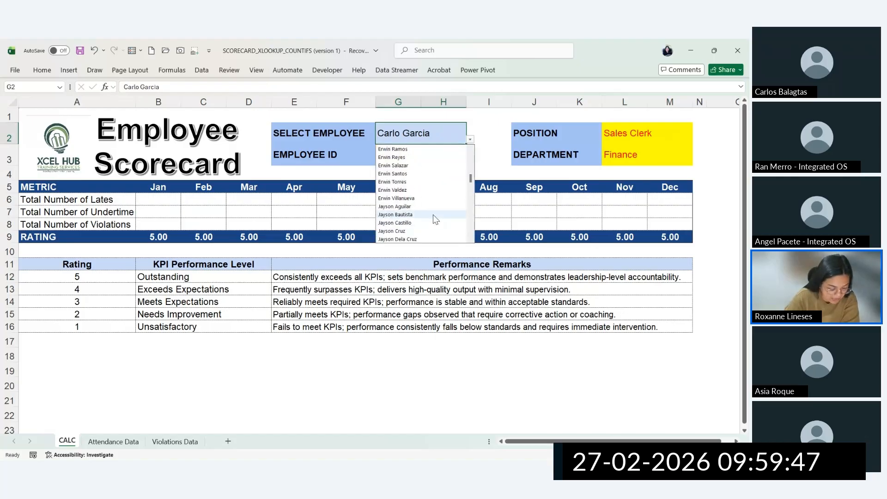
click(433, 215)
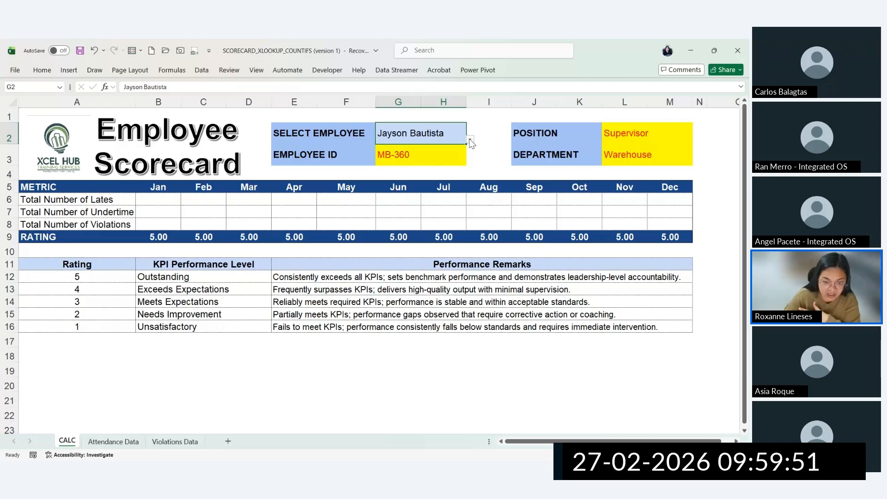
click(470, 141)
click(420, 212)
click(622, 138)
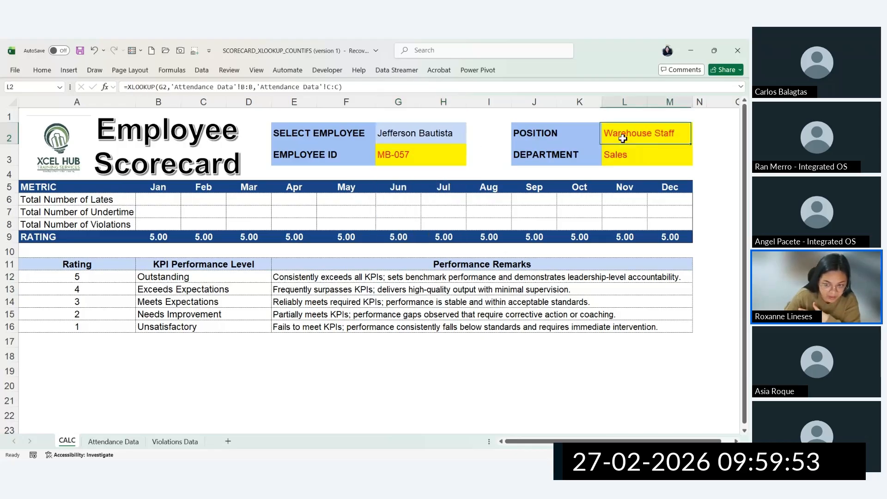
click(442, 160)
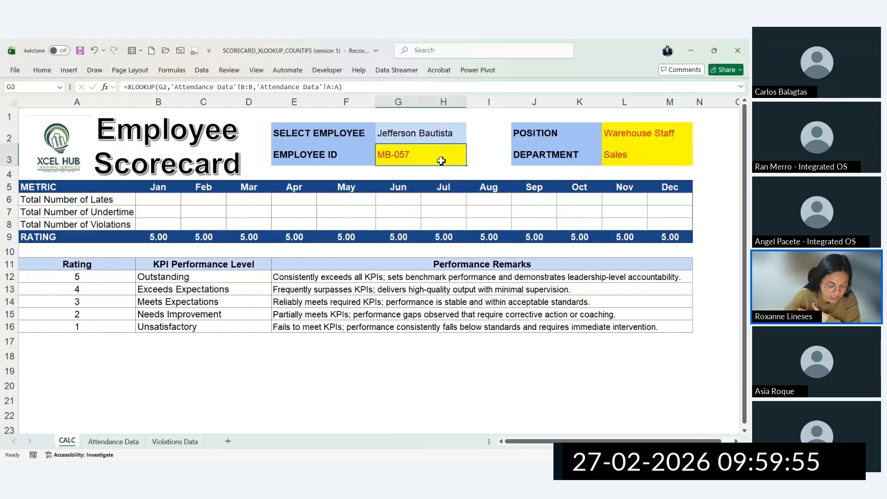
click(439, 134)
click(470, 140)
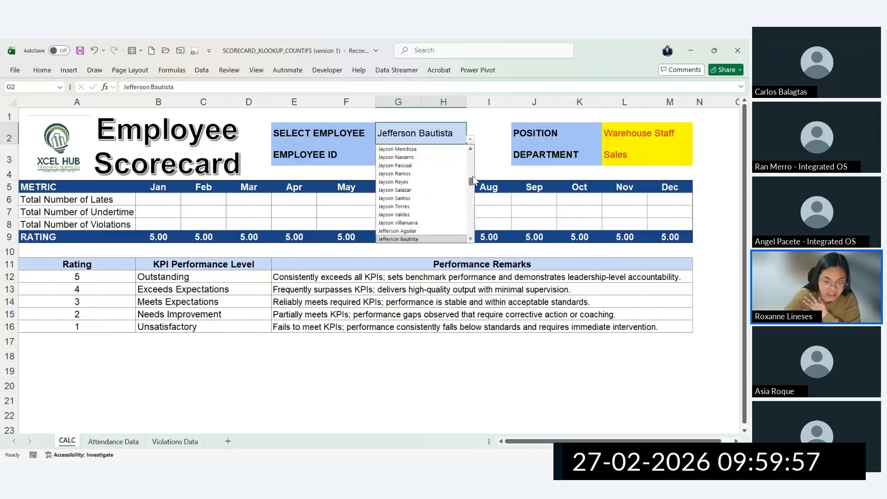
drag(472, 175, 466, 148)
click(445, 150)
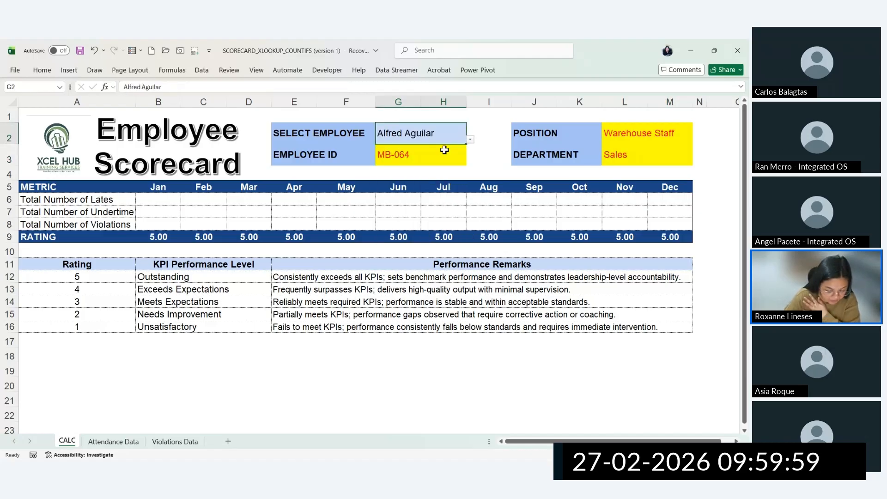
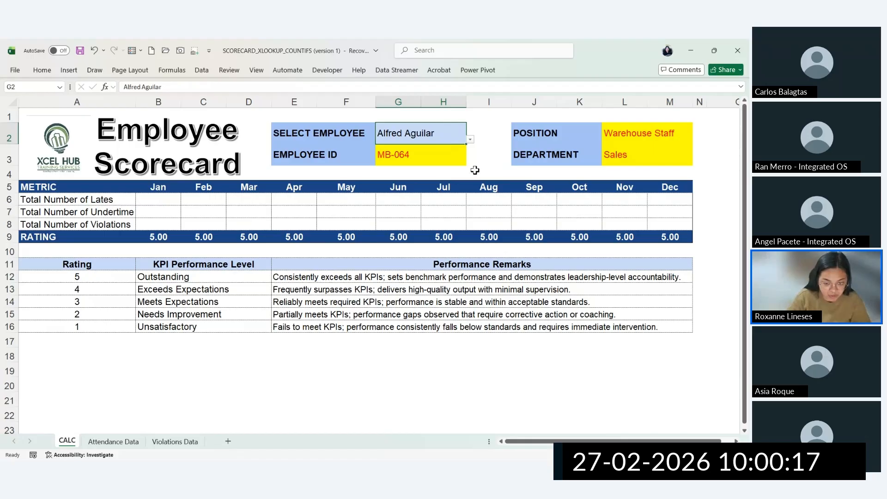
Step: Pick another employee from the G2 dropdown and check the looked-up employee ID
click(470, 139)
click(447, 215)
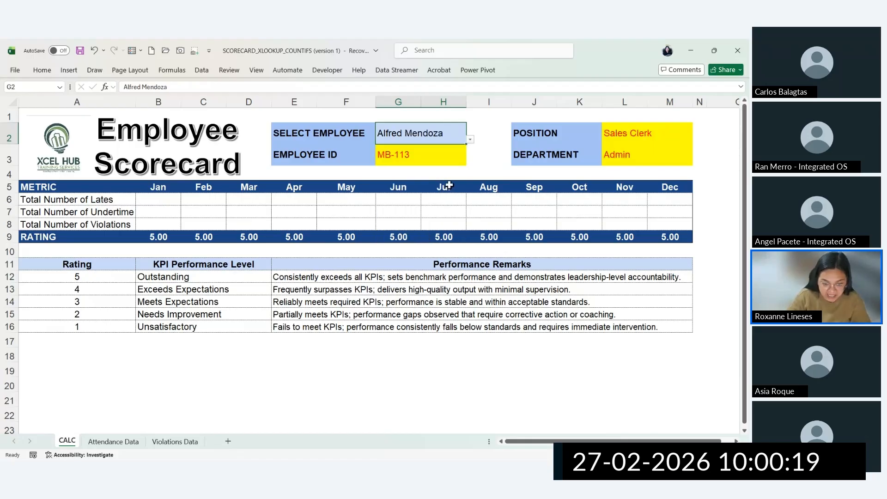
click(445, 157)
click(451, 135)
Step: Switch to a second employee and inspect the XLOOKUP formula behind the employee ID
click(470, 139)
click(441, 182)
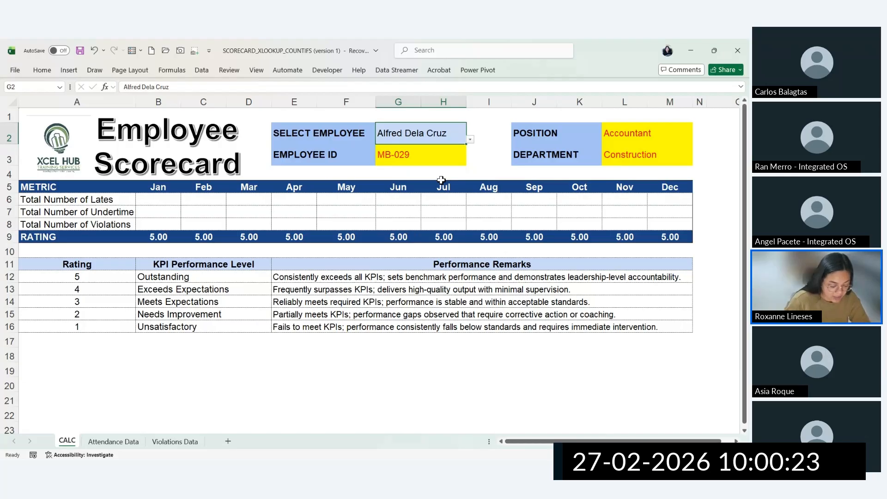
click(445, 155)
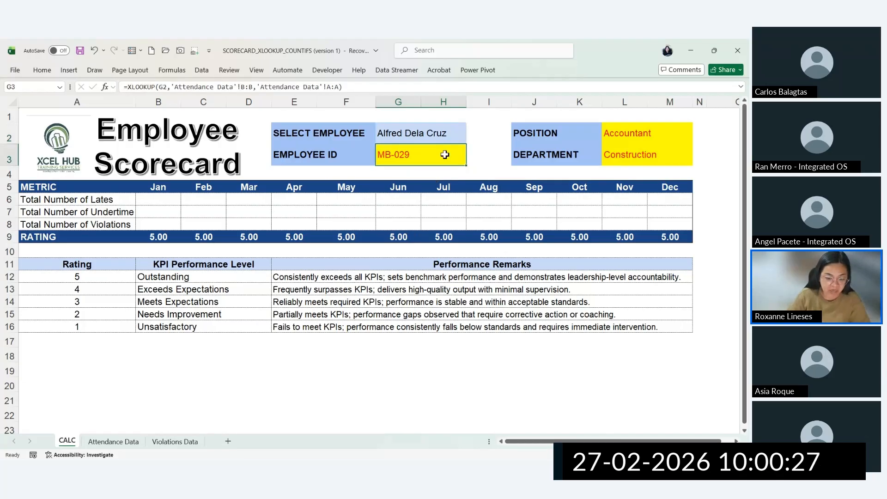
click(444, 135)
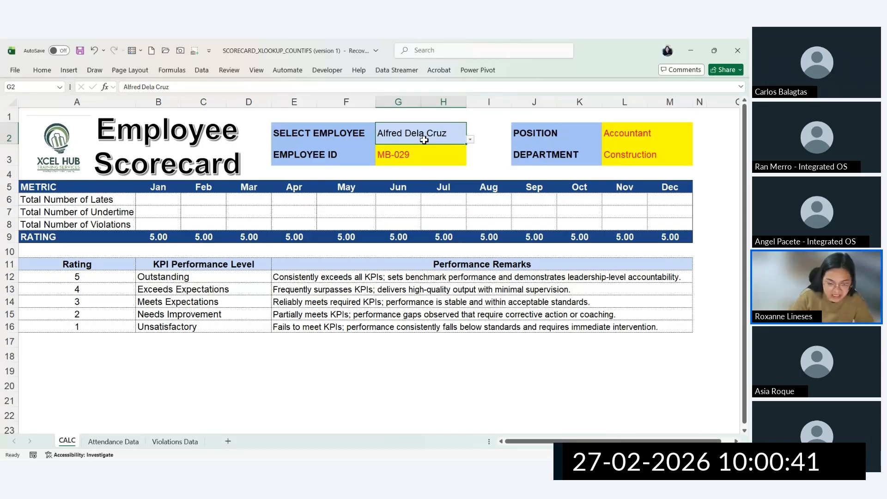
click(425, 153)
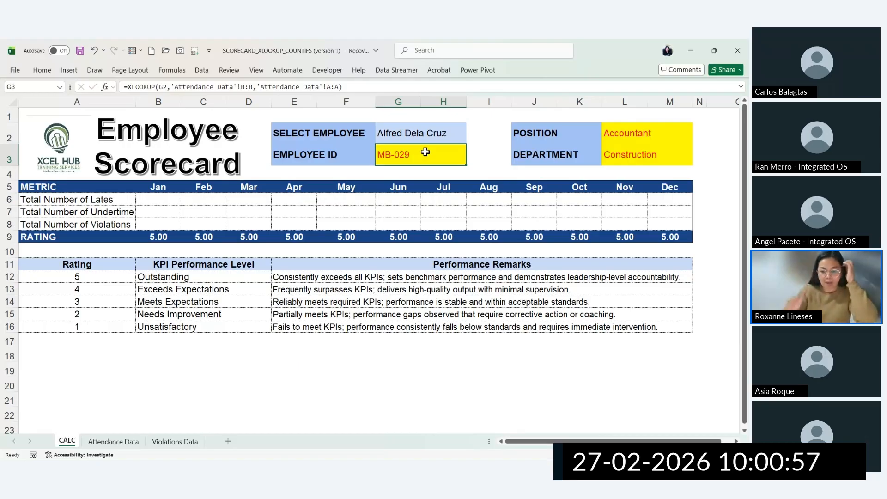
Step: Choose yet another employee from the G2 name list
click(444, 134)
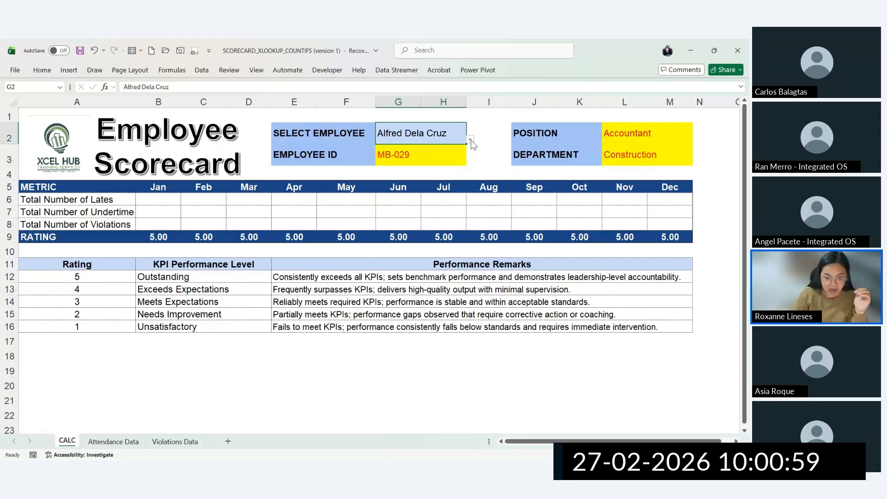
click(470, 139)
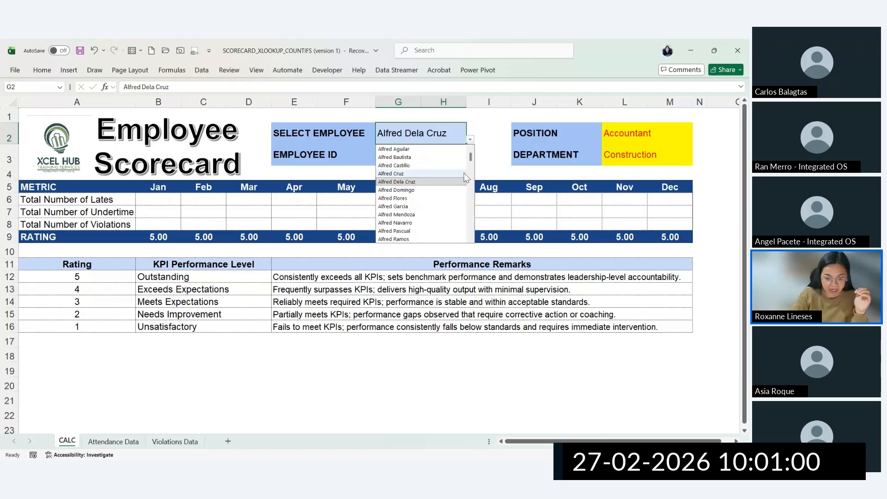
click(445, 224)
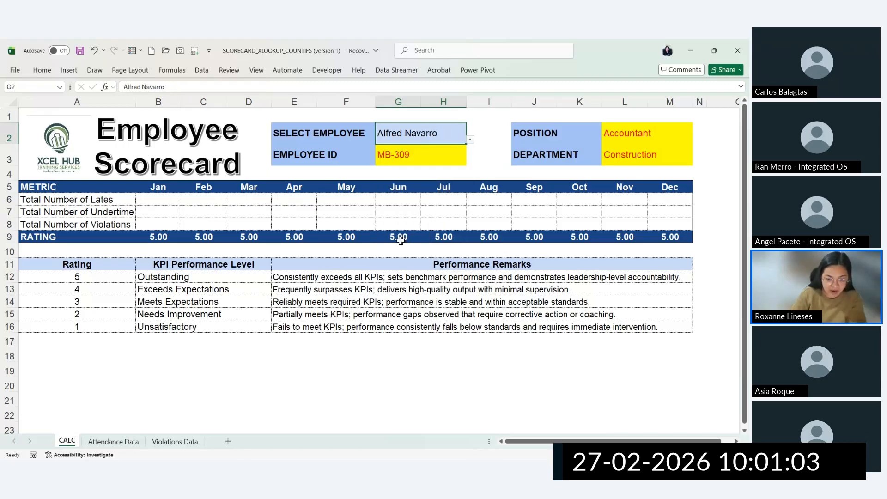
Step: On Attendance Data, review the Employee Name column and row 14's name, position and department
click(106, 442)
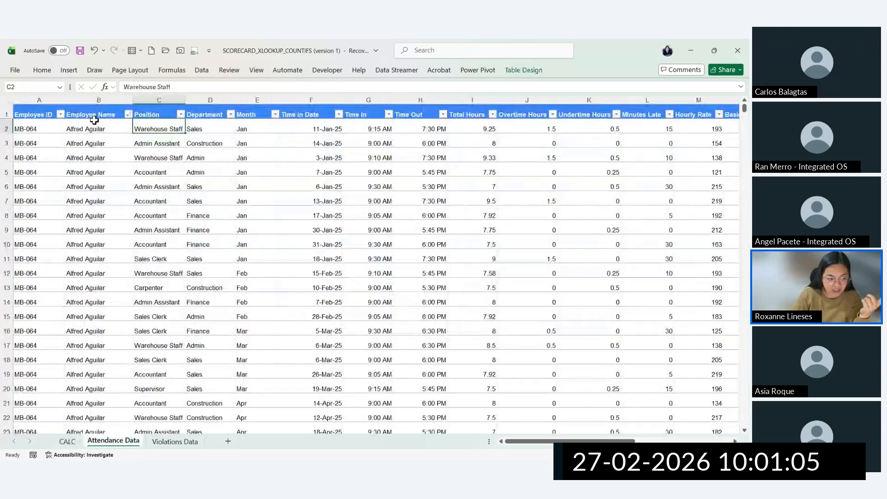
drag(95, 114, 111, 323)
click(110, 318)
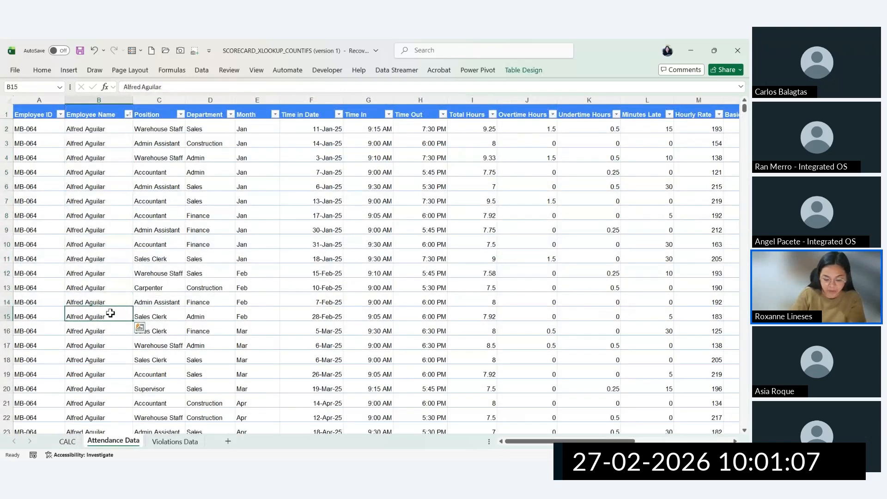
click(114, 398)
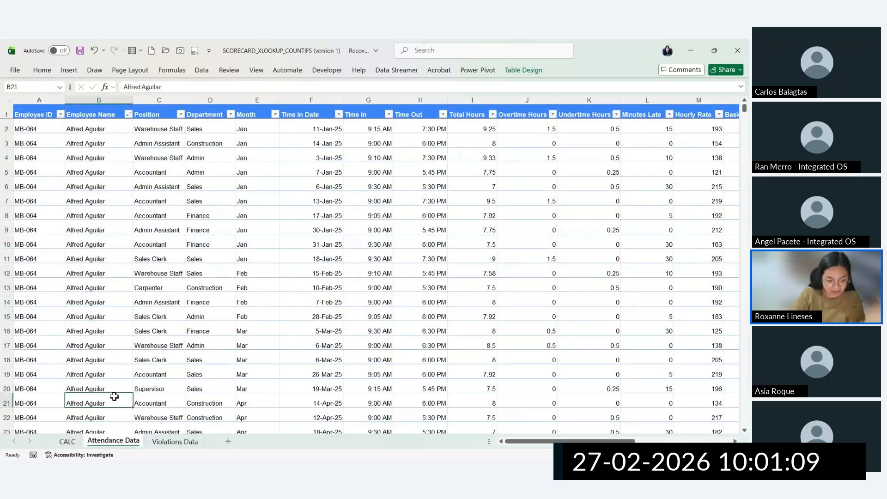
click(102, 300)
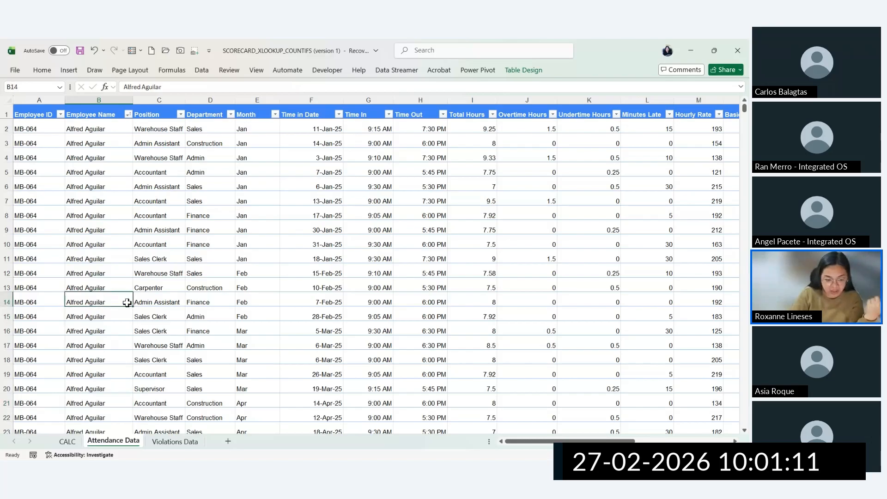
drag(127, 302, 217, 303)
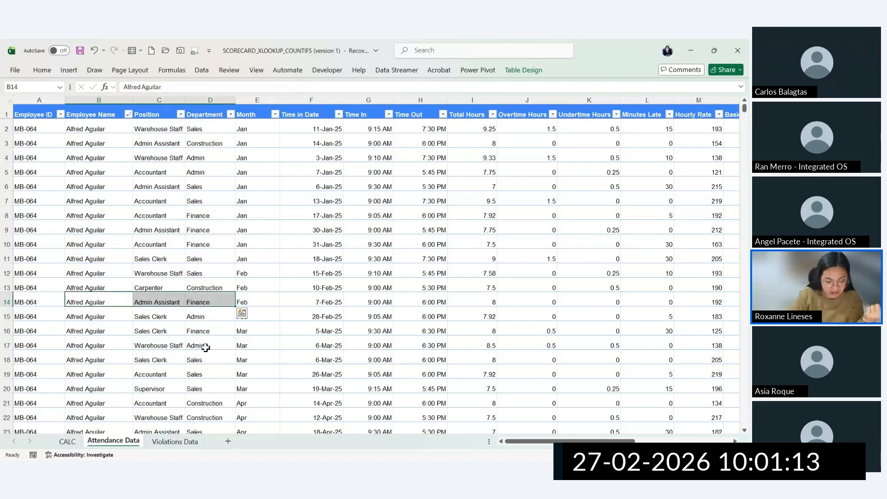
click(205, 357)
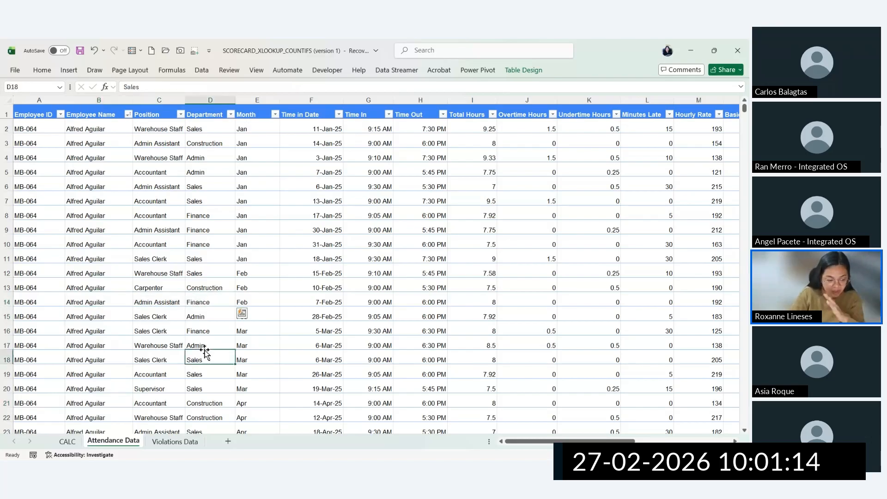
Step: Back on CALC, check the Employee ID row and select January's Total Number of Lates cell B6
click(67, 442)
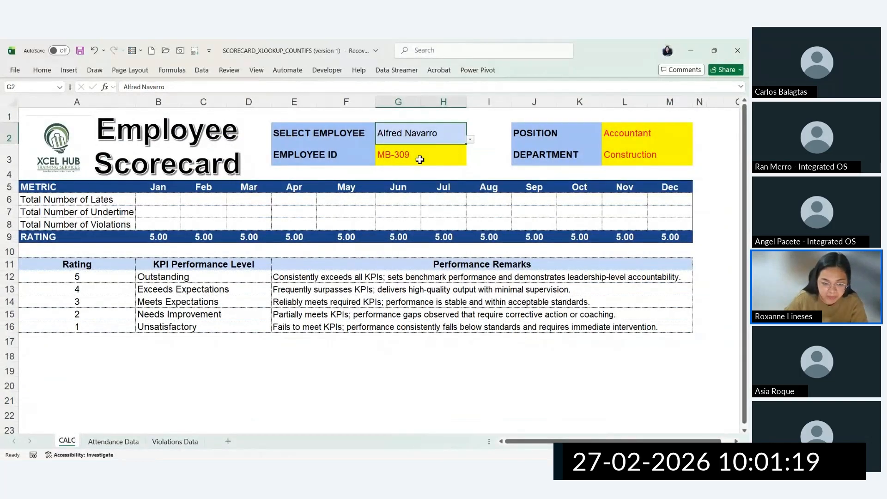
drag(420, 159, 354, 160)
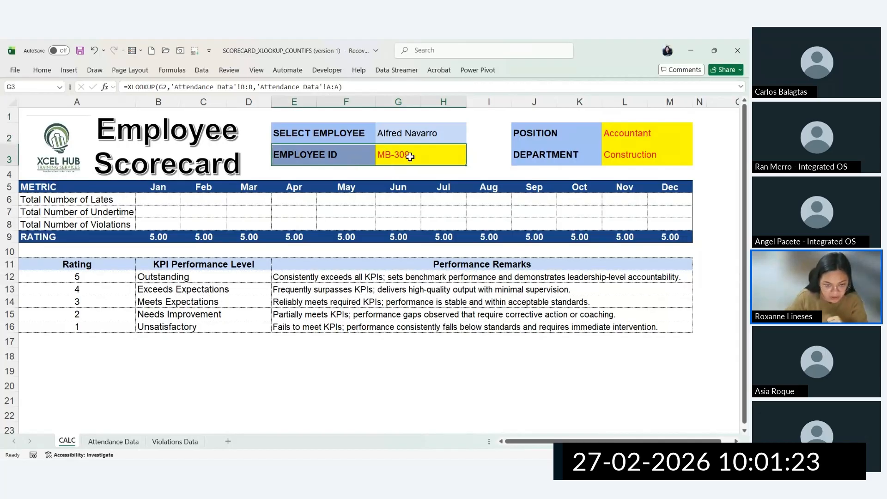
click(409, 157)
click(405, 134)
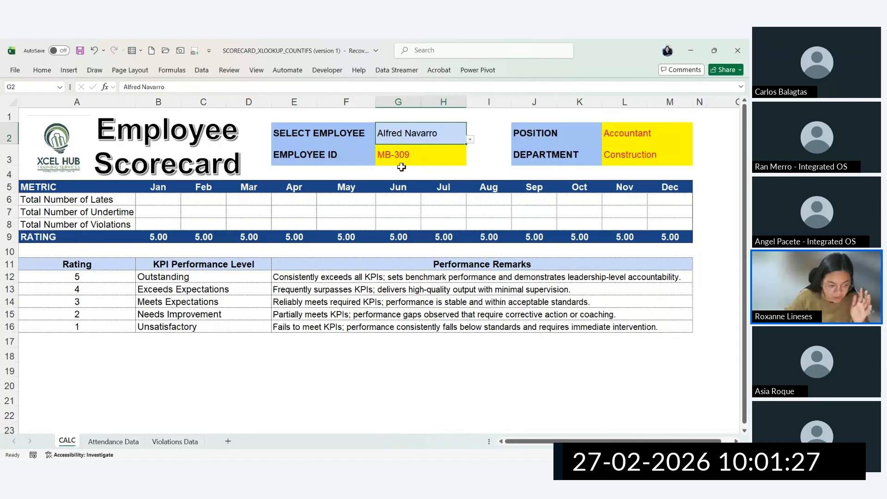
click(163, 197)
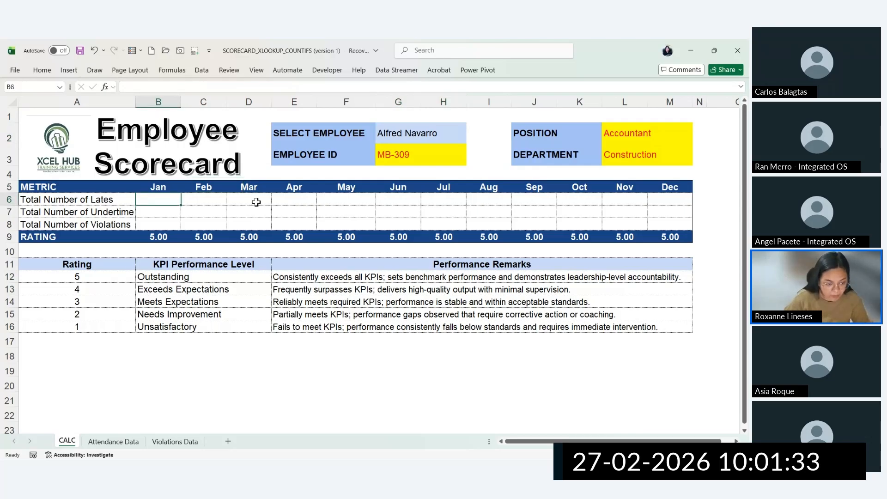
Step: Save the workbook as SCORECARD_XLOOKUP_COUNTIFS_COMPLETED, replacing the '(Recovered)' suffix
key(ctrl+s)
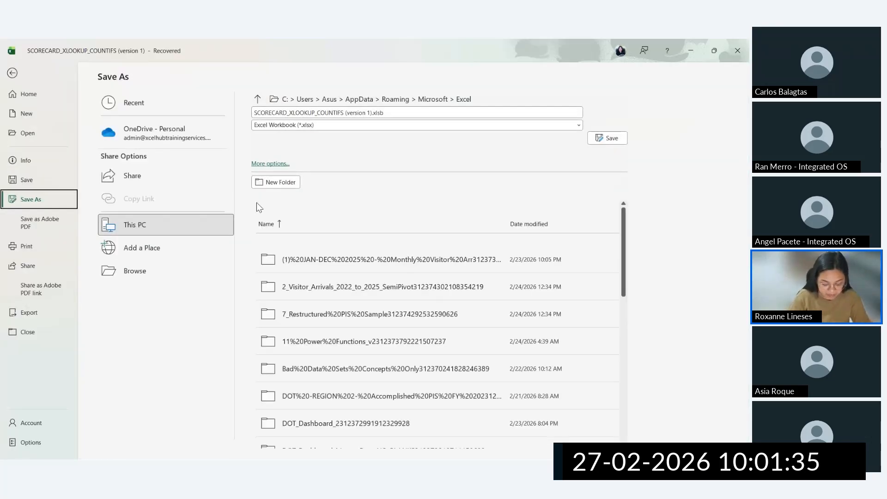
key(Escape)
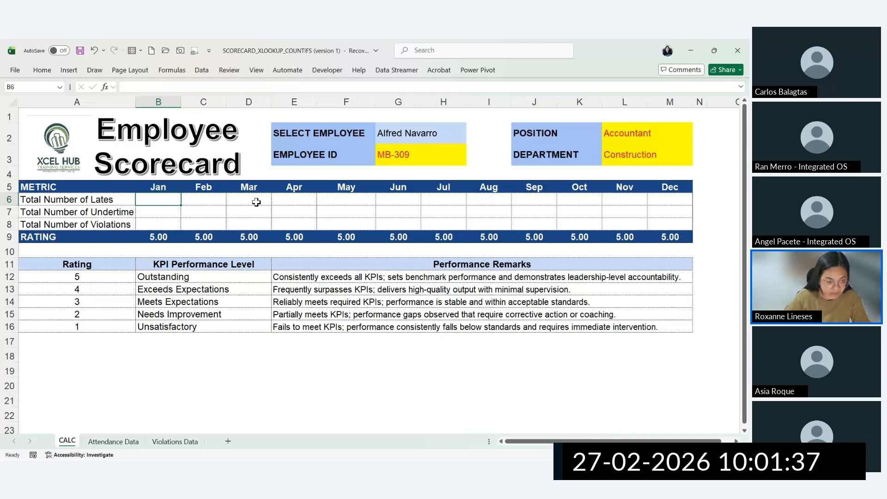
key(F12)
click(204, 231)
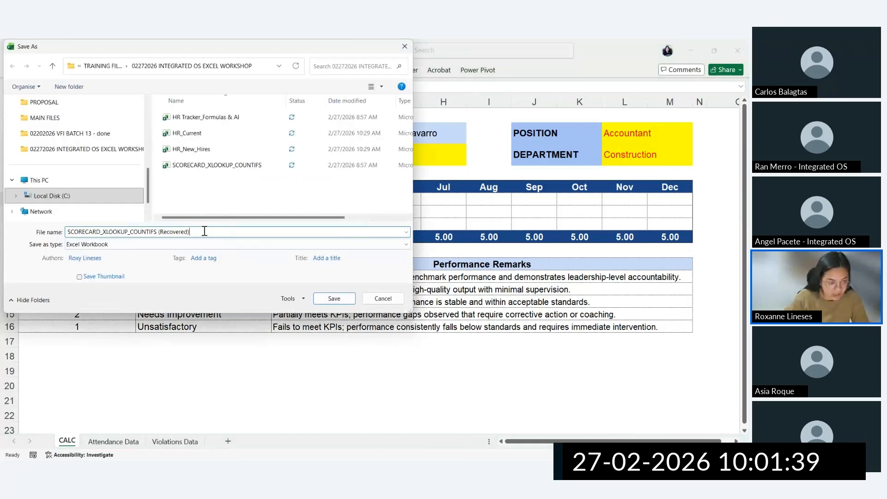
drag(201, 231, 157, 231)
key(BackSpace)
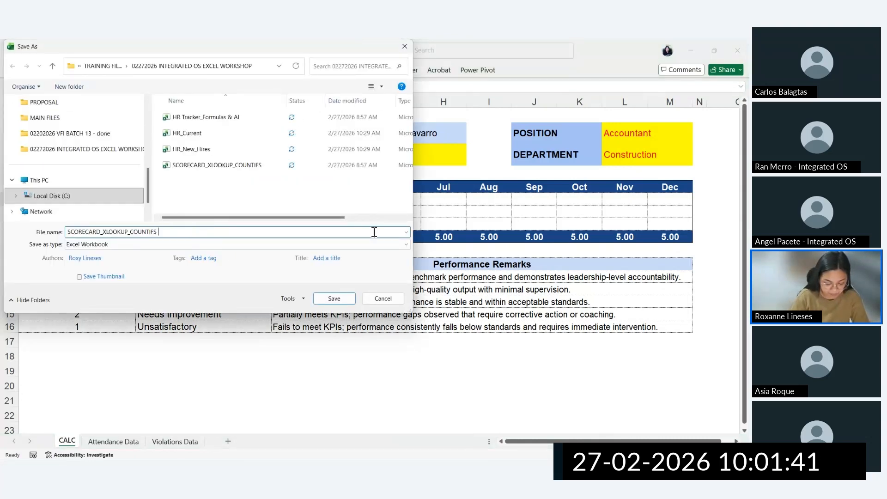
text(_COMPLETEFD)
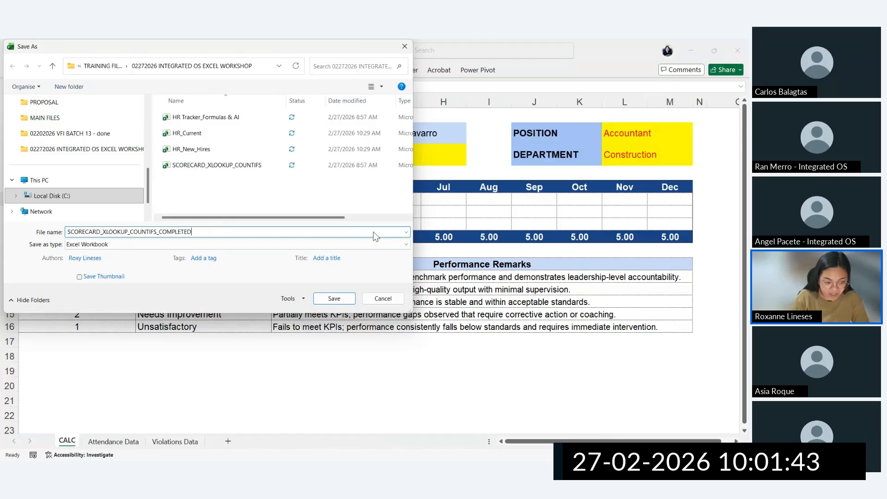
key(Return)
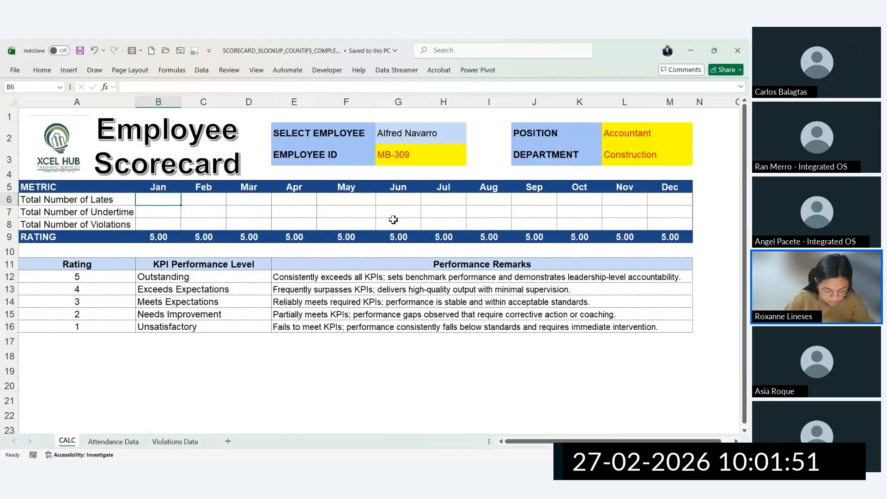
Step: Clear G2's data validation rule and delete its selected employee name
click(428, 135)
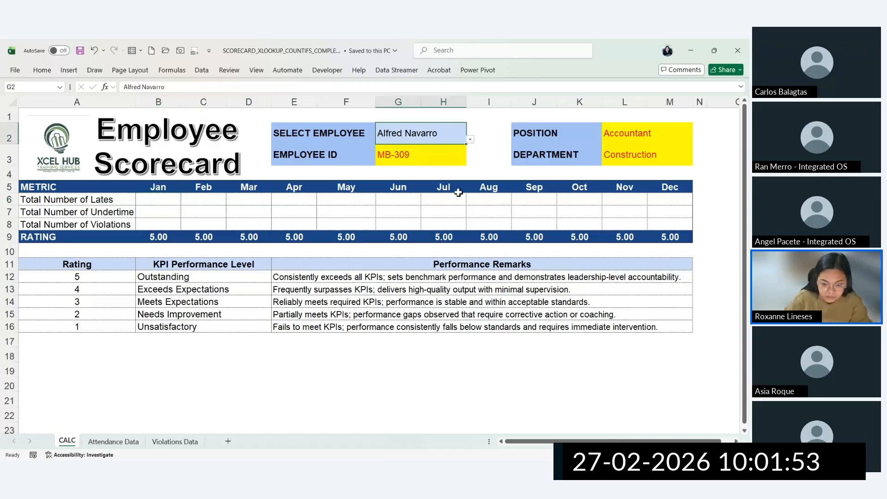
click(359, 338)
click(435, 213)
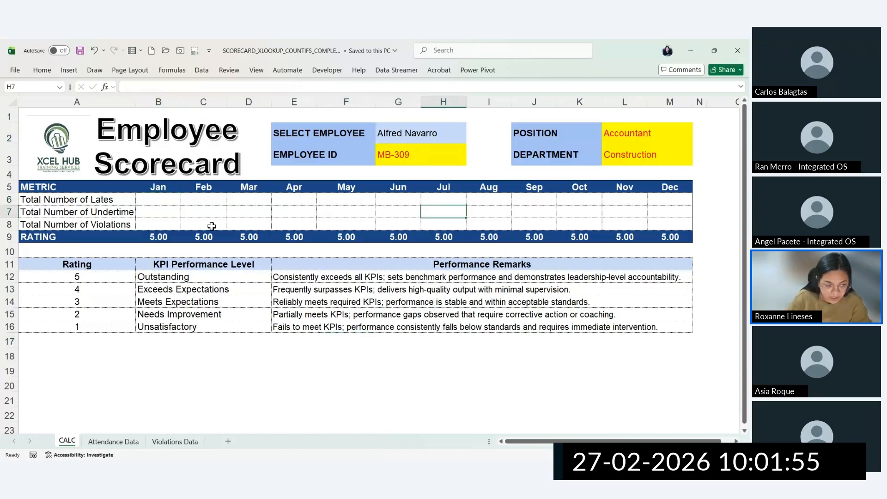
click(163, 201)
click(450, 135)
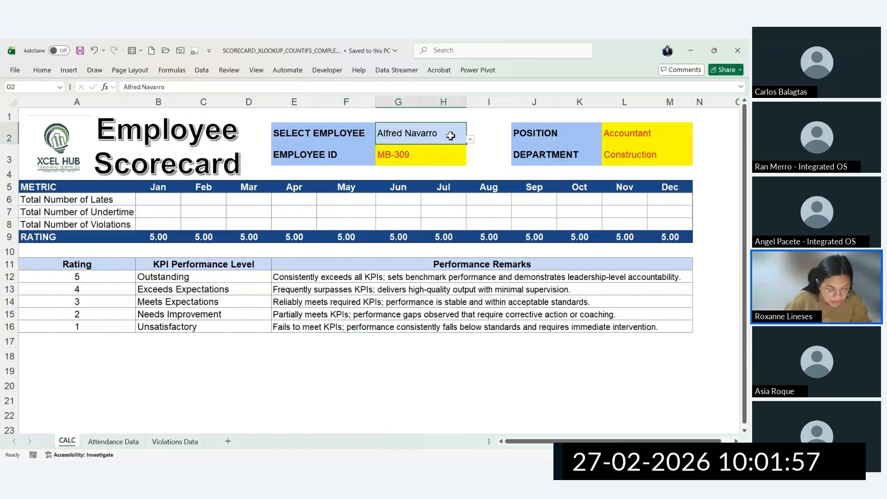
click(206, 69)
click(551, 111)
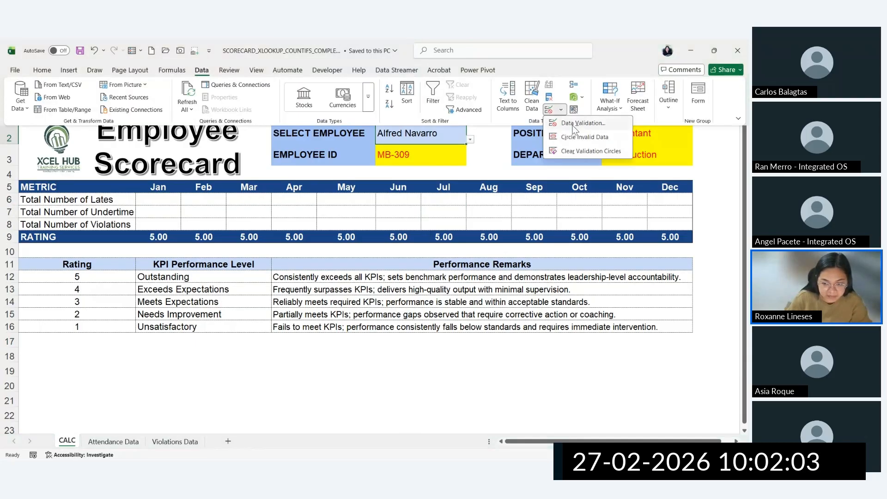
click(573, 124)
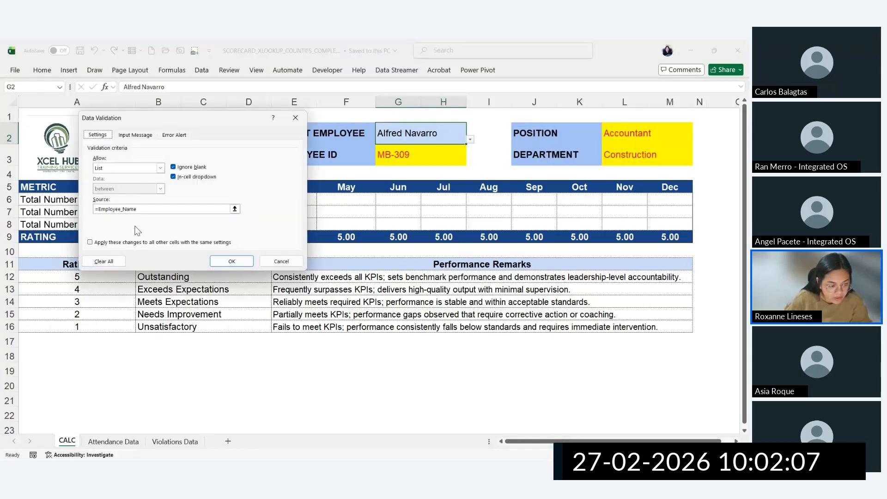
click(107, 262)
click(216, 263)
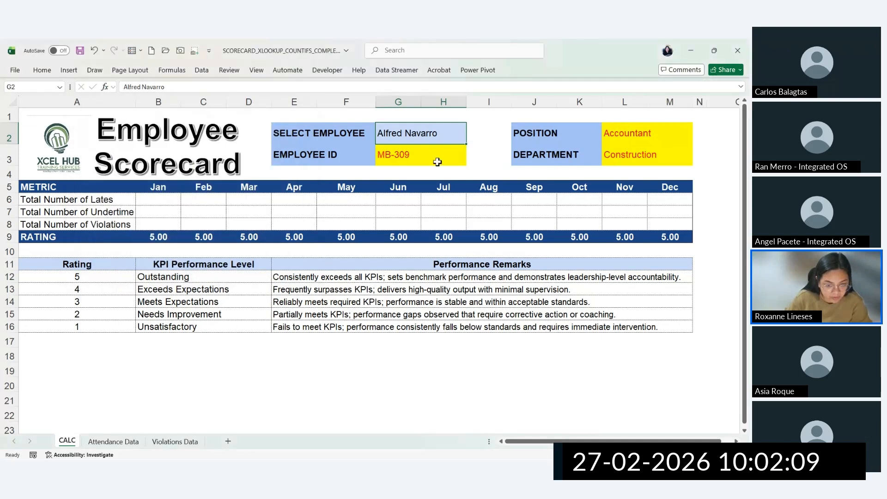
key(Delete)
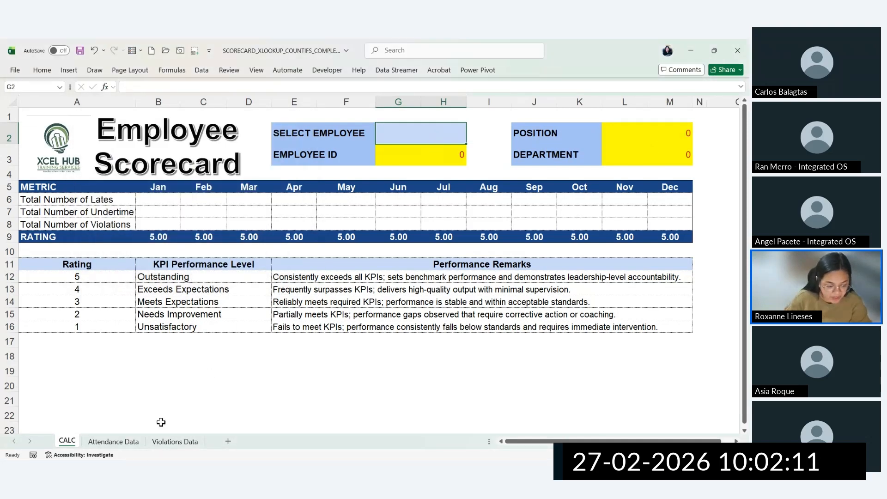
Step: Delete the old Employee_Name defined name in Name Manager
click(131, 442)
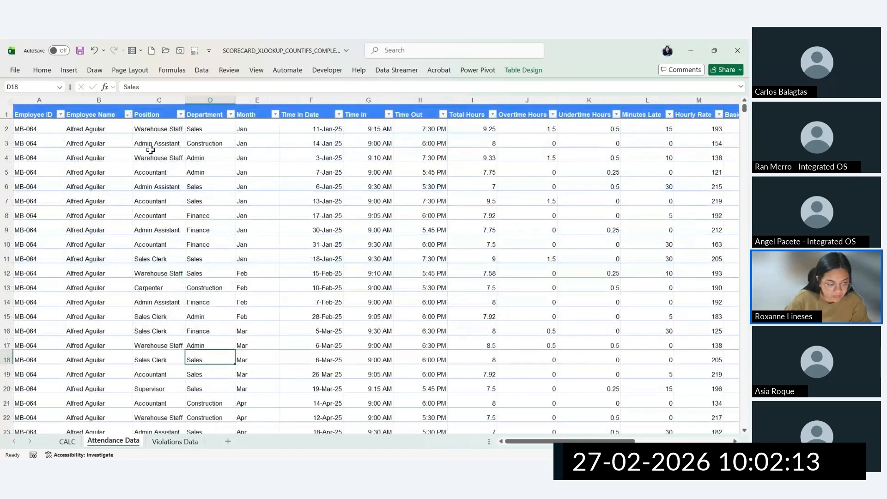
click(94, 112)
key(ctrl+F3)
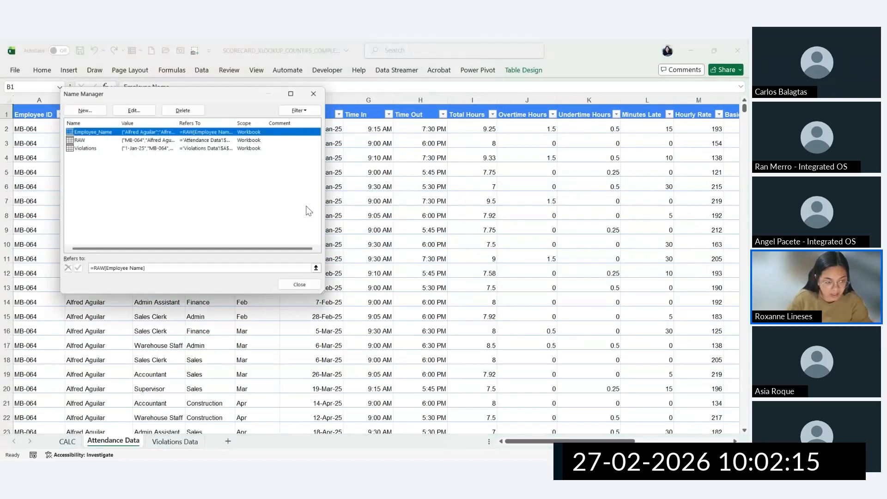
click(183, 110)
click(359, 281)
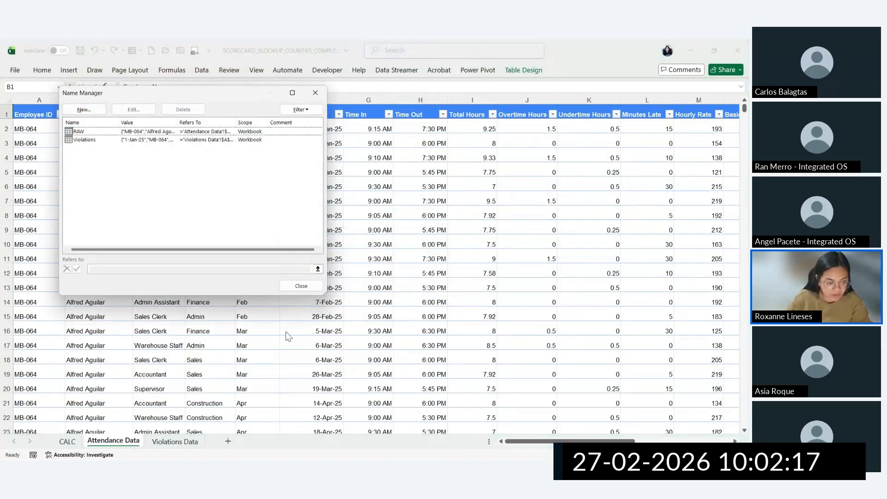
click(301, 286)
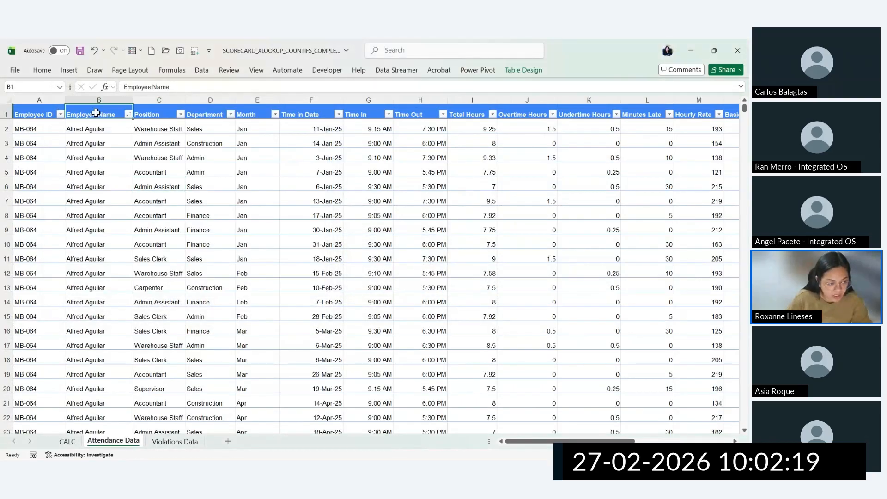
Step: Create a new Employee_Name name referring to the Employee Name column, RAW[Employee Name] (B2:B15651)
scroll(96, 113, up, 5)
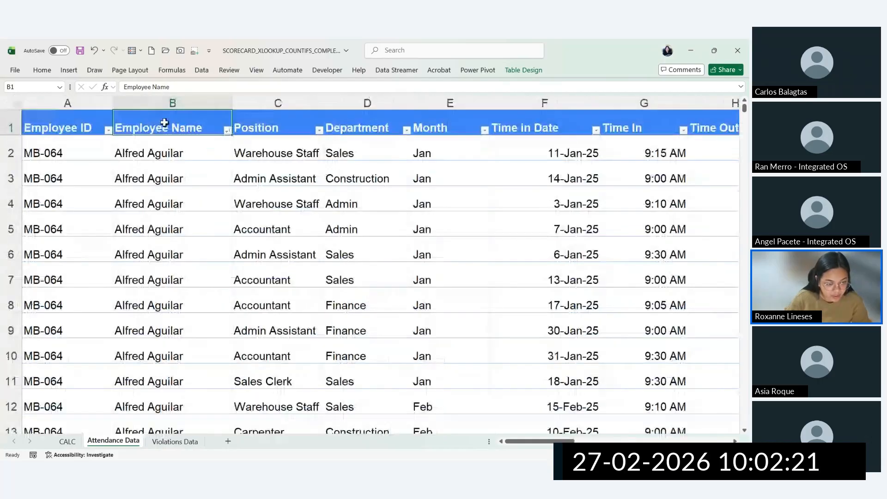
click(164, 122)
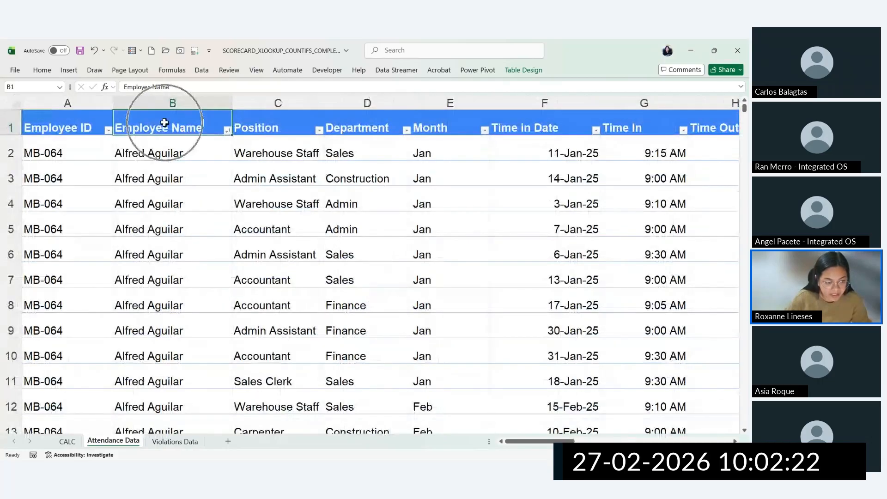
click(172, 70)
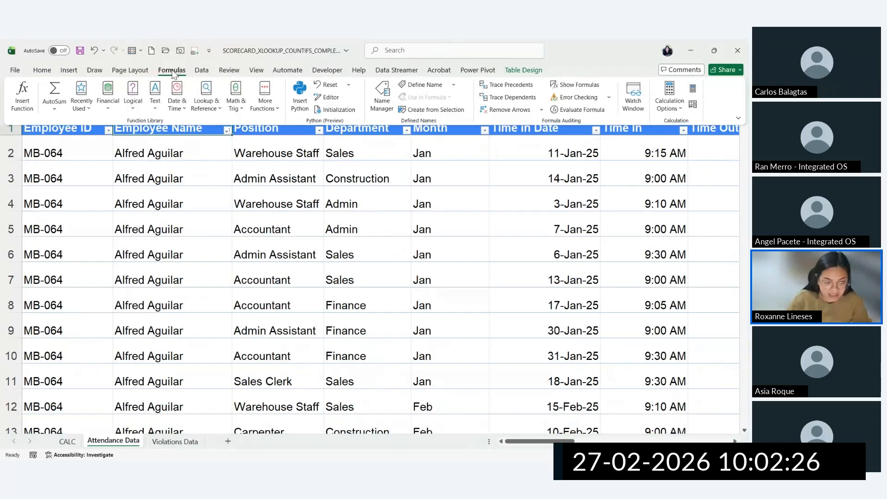
click(380, 111)
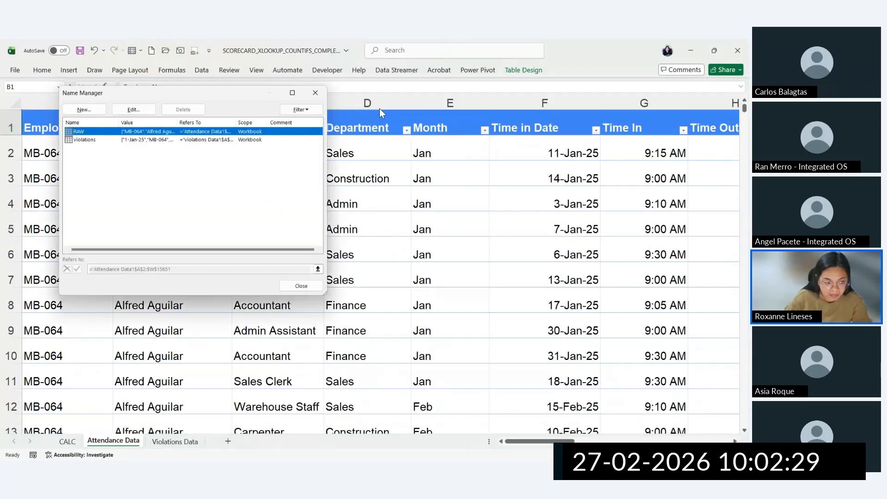
click(84, 110)
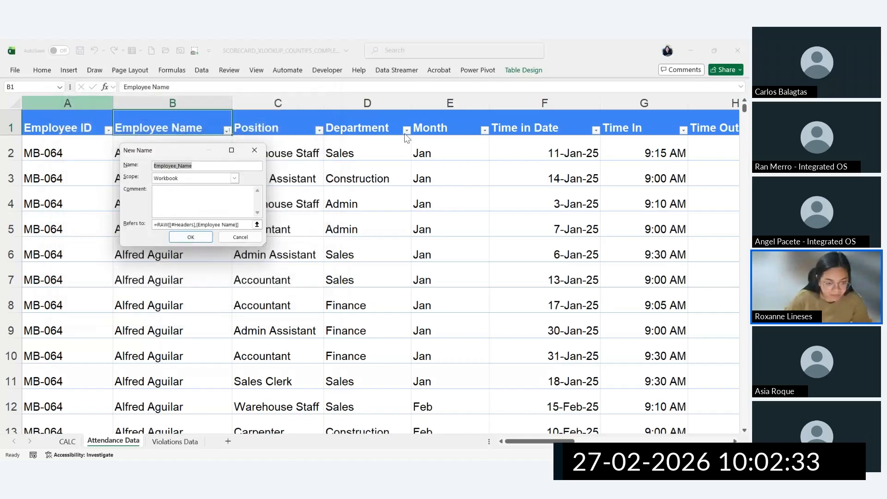
drag(163, 145, 300, 133)
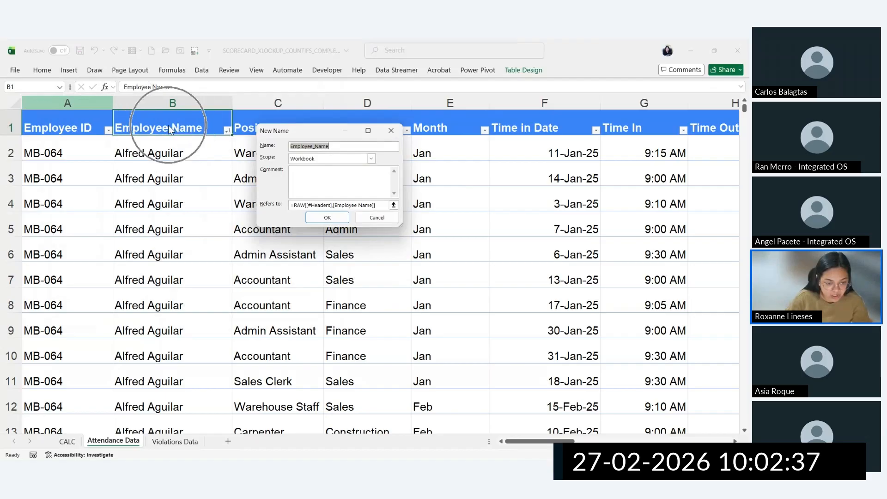
drag(380, 208, 271, 203)
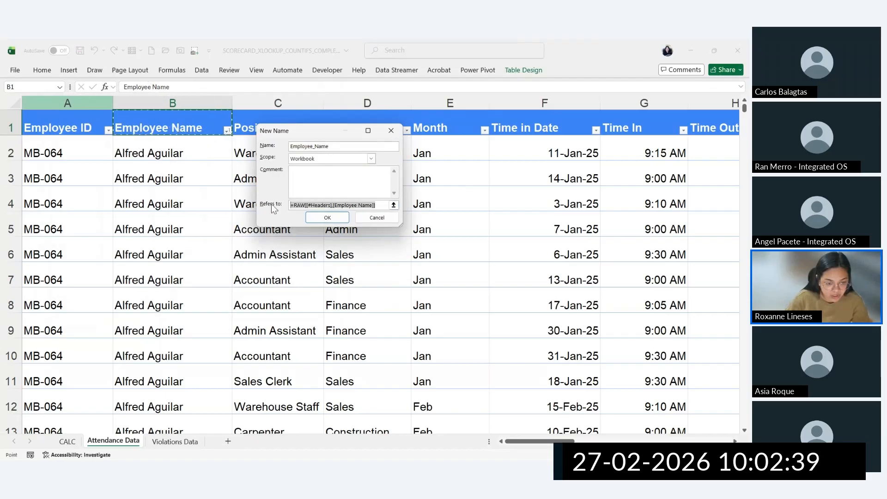
key(BackSpace)
click(181, 151)
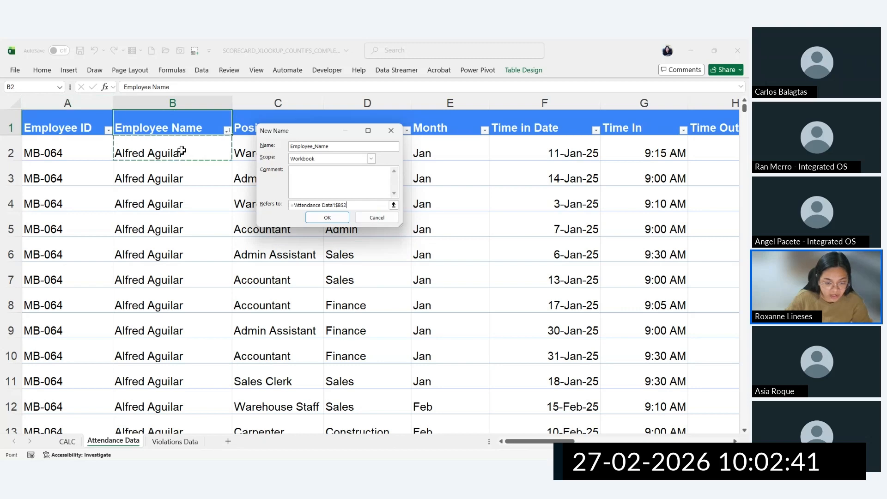
key(ctrl+shift+Down)
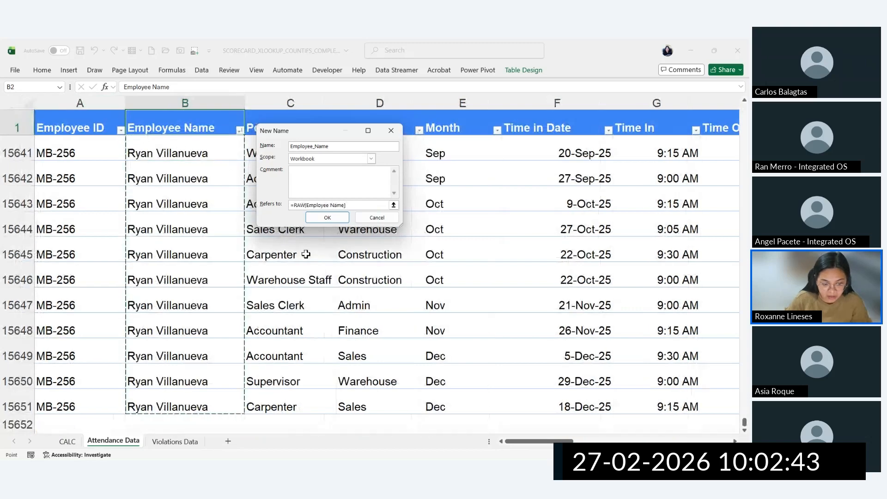
click(327, 218)
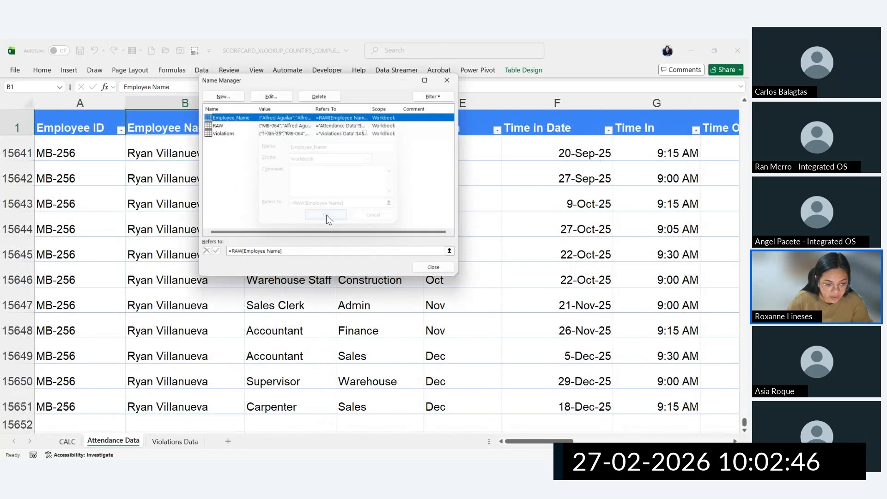
click(442, 272)
click(314, 358)
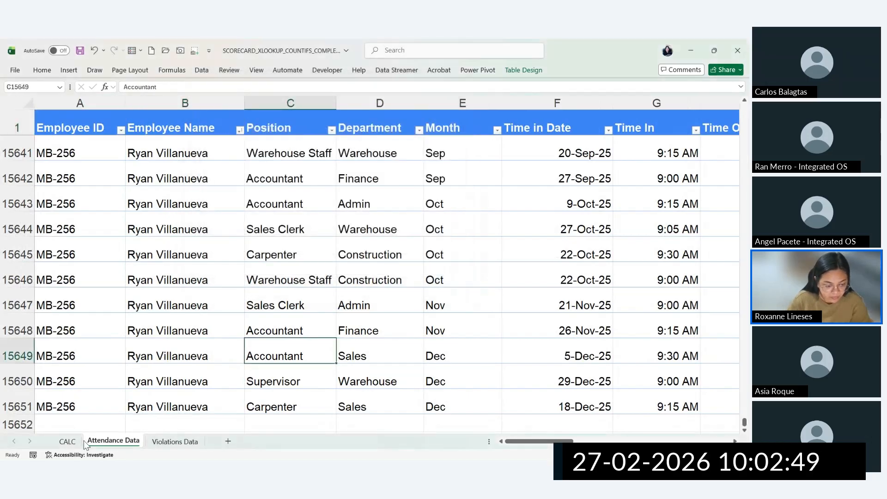
click(69, 441)
Step: Give G2 a List data validation with Employee_Name as its source
click(421, 135)
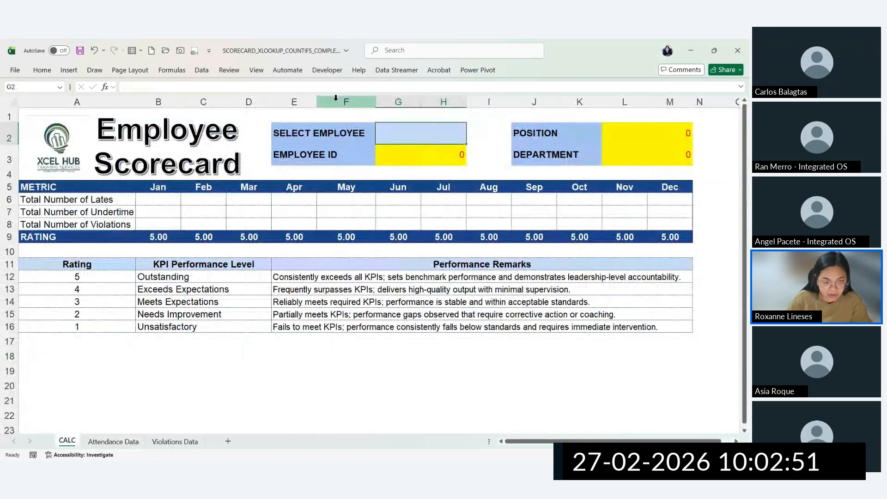
click(202, 69)
click(562, 113)
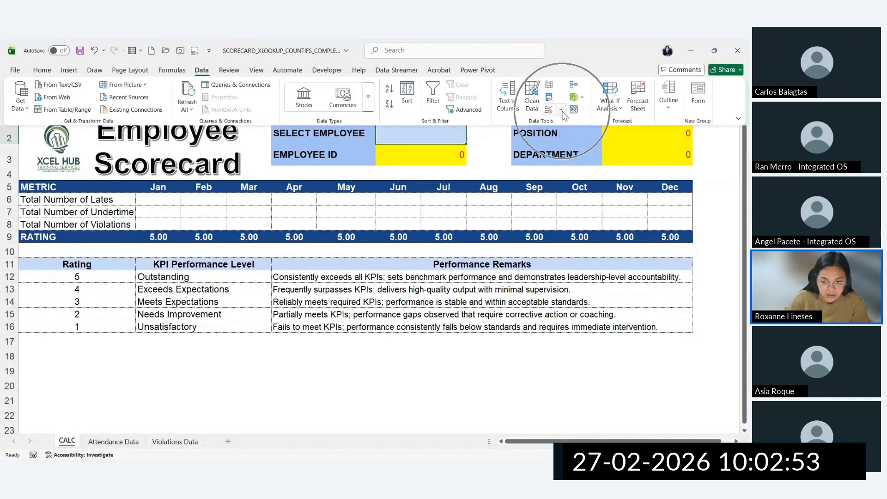
click(577, 123)
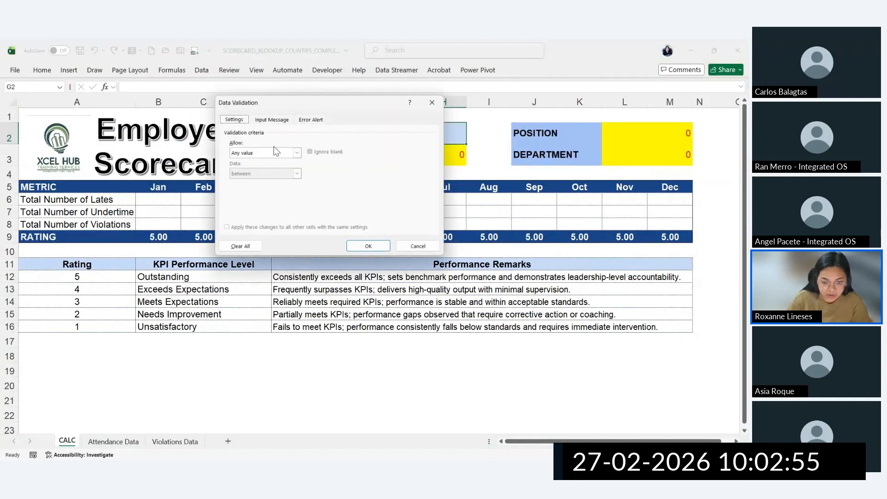
click(231, 153)
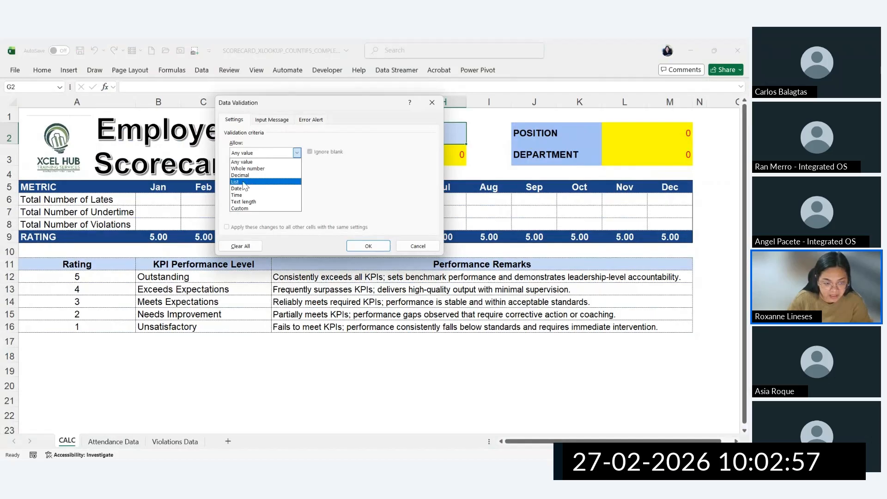
click(242, 182)
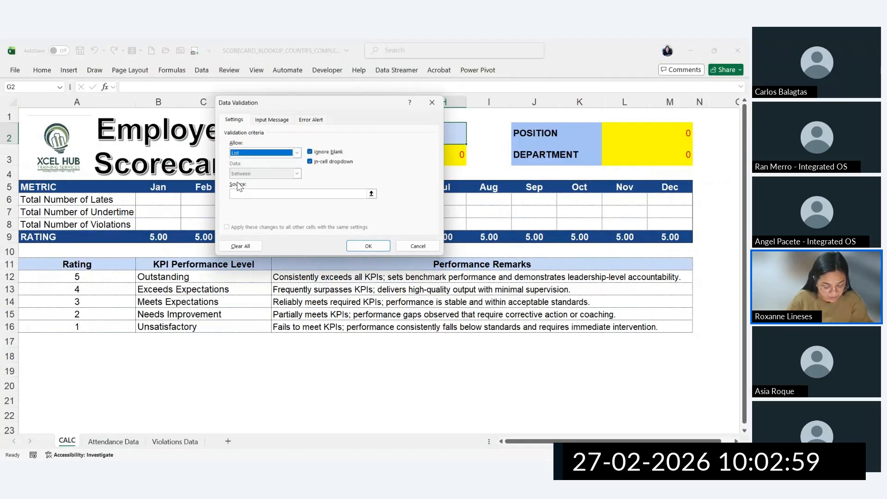
click(239, 193)
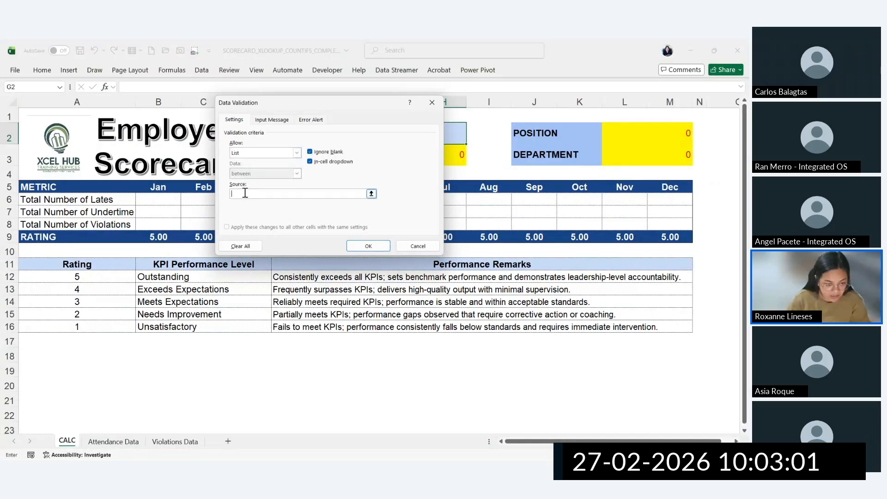
key(F3)
click(275, 156)
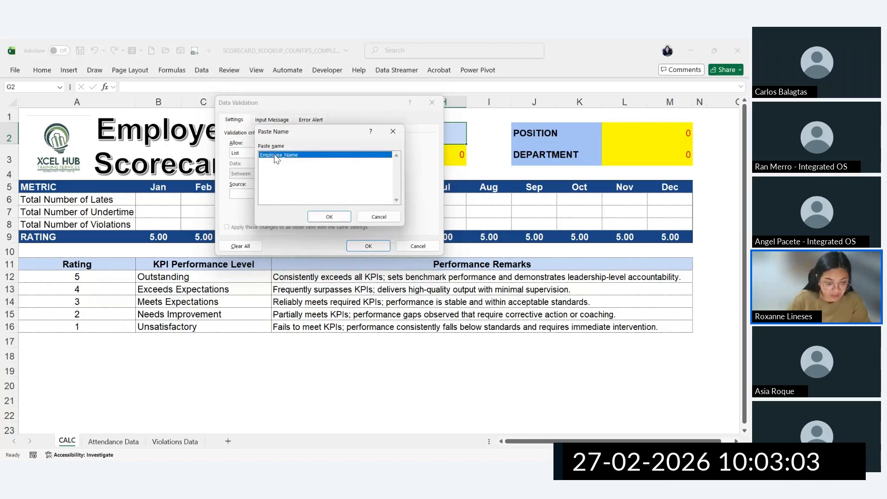
click(329, 217)
click(368, 246)
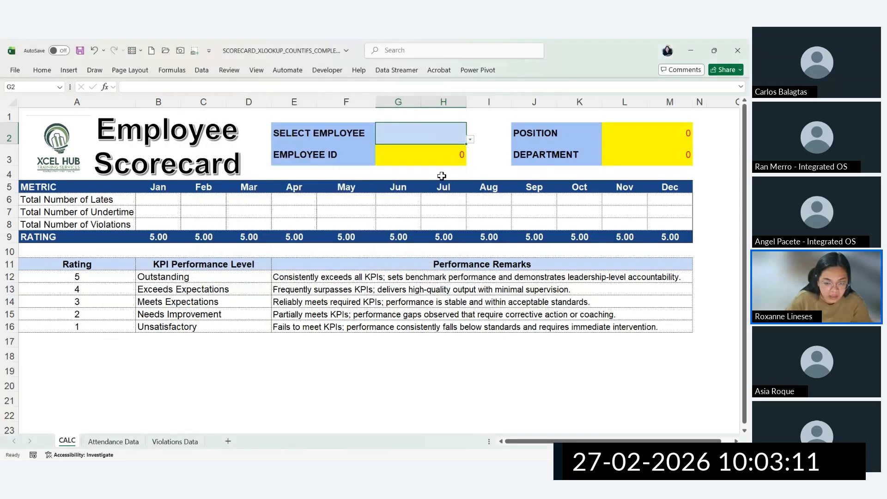
Step: Pick the first employee from the G2 dropdown, filling in Warehouse Staff and Sales
click(469, 139)
click(406, 147)
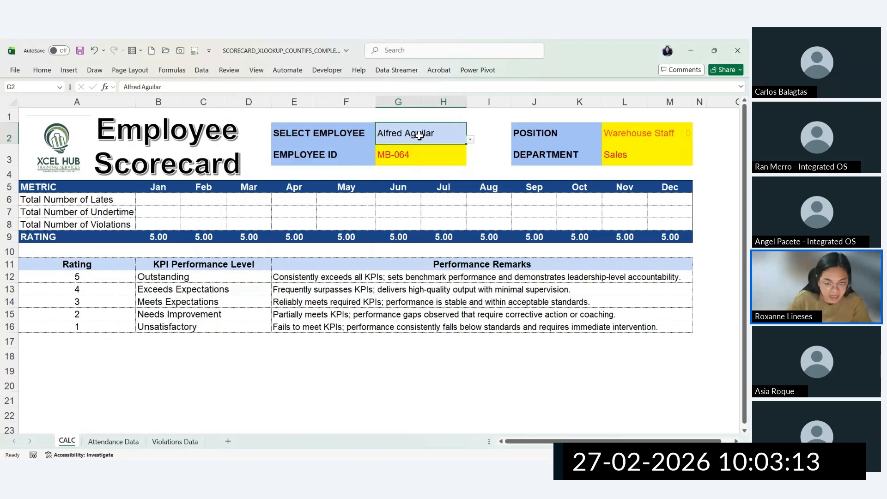
click(470, 140)
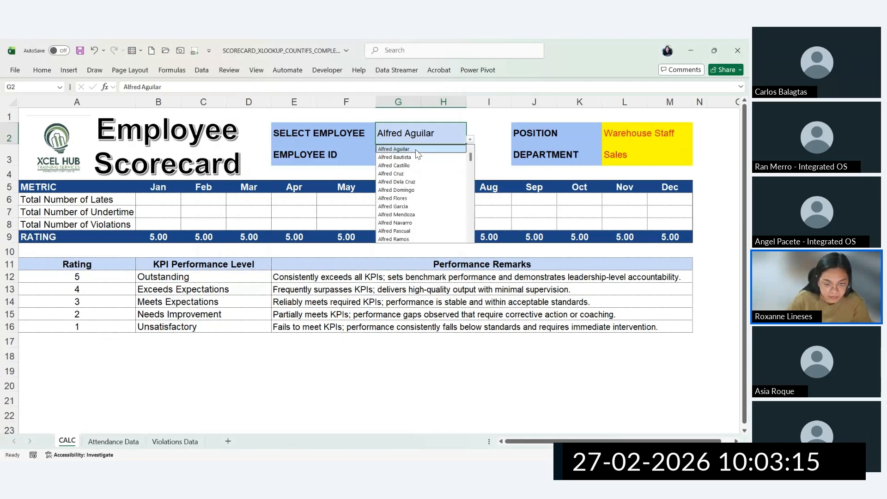
click(391, 149)
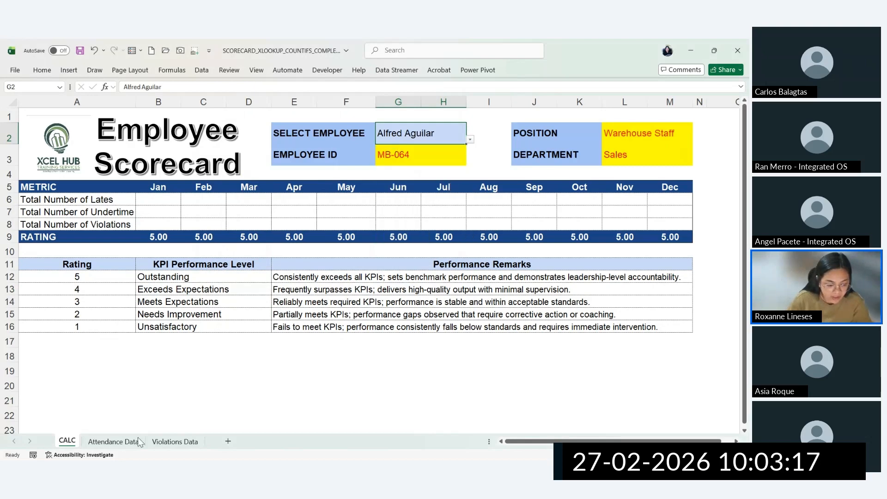
click(114, 441)
Step: Review the Employee_Name definition in Name Manager
click(198, 70)
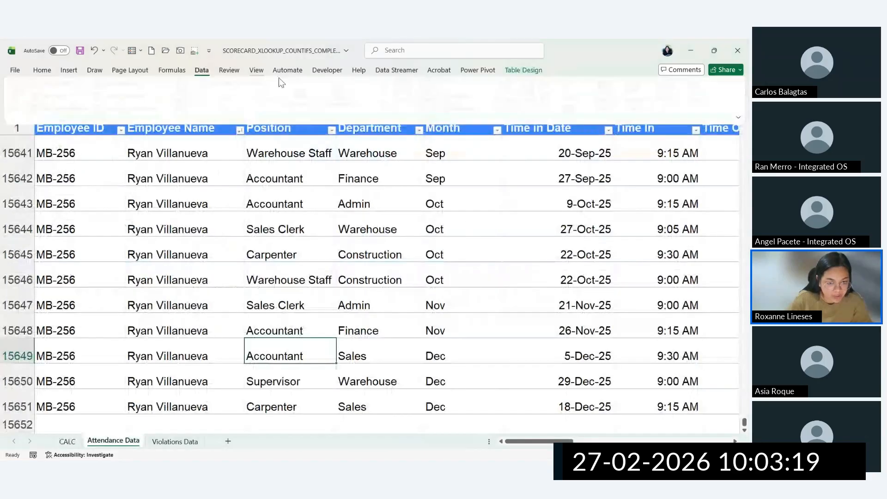
click(190, 72)
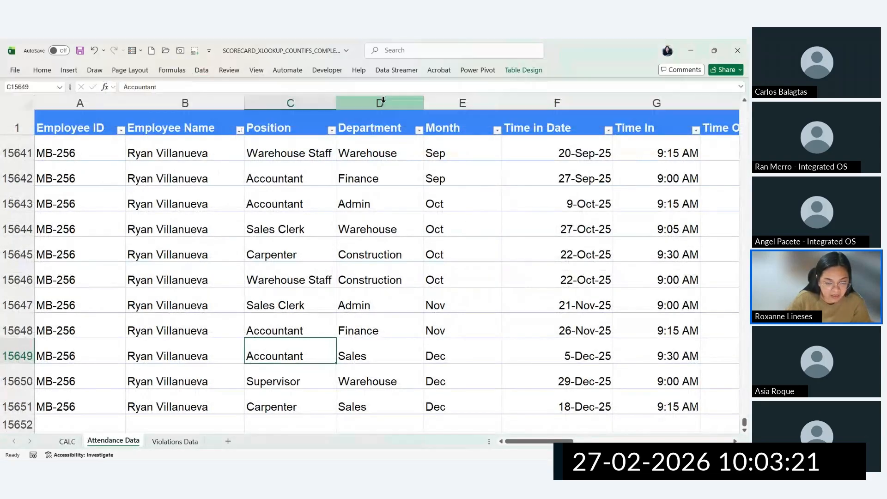
click(176, 72)
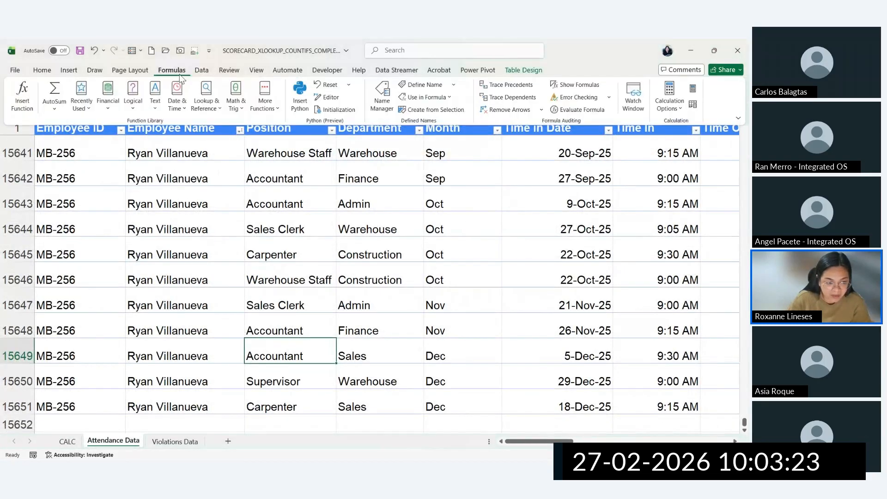
click(379, 102)
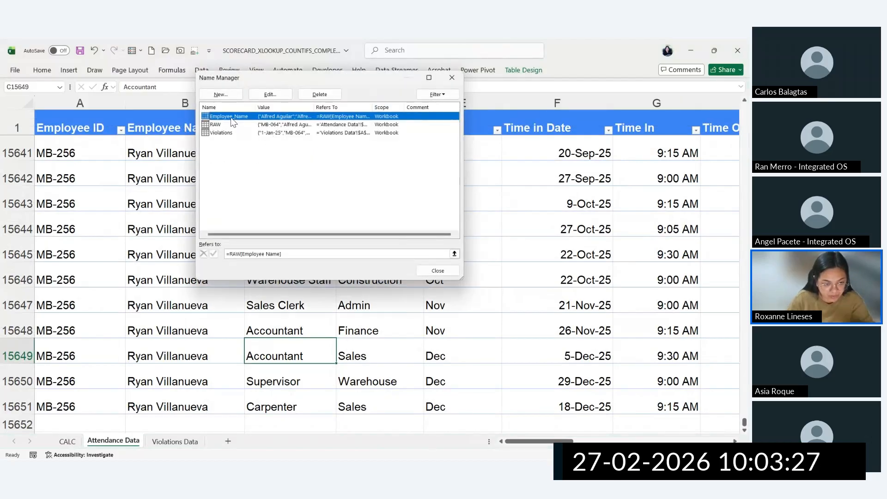
key(Escape)
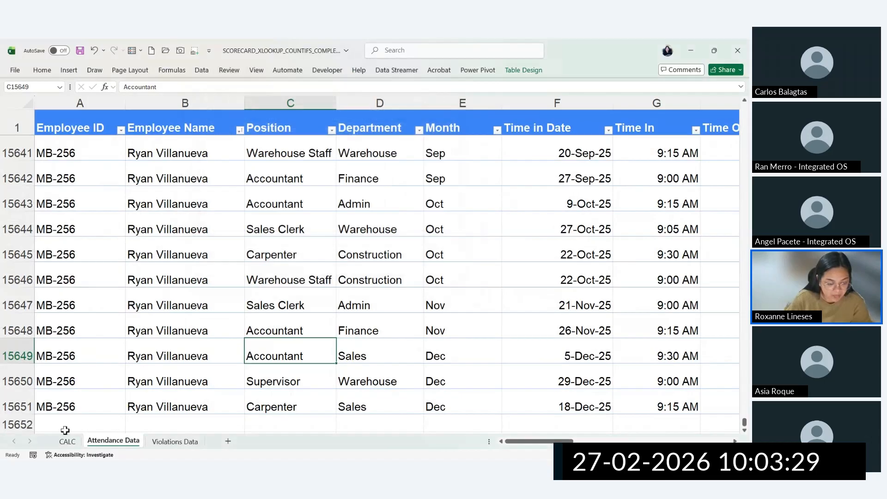
Step: On CALC, inspect G2's validation Source =Employee_Name and close without changes
click(67, 441)
click(201, 70)
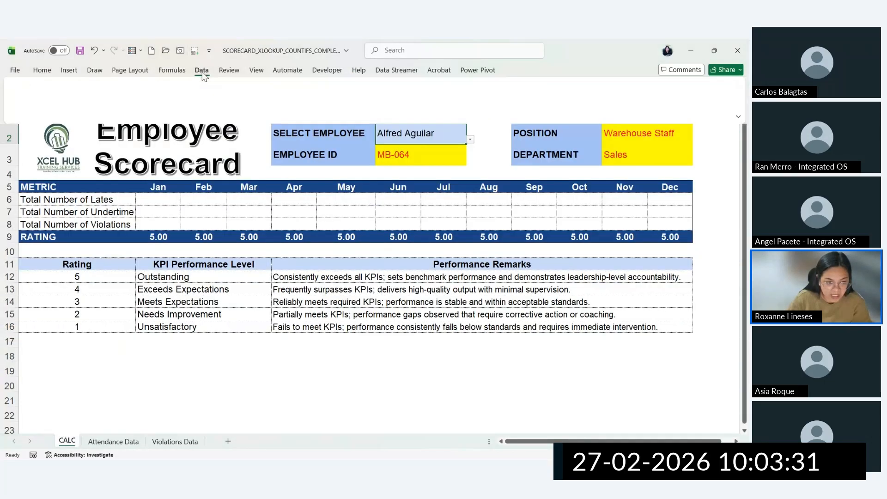
click(549, 109)
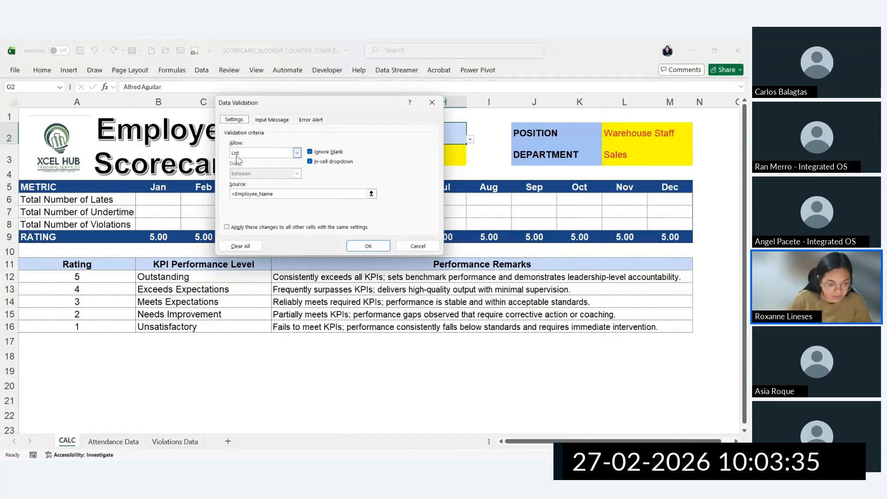
key(ctrl)
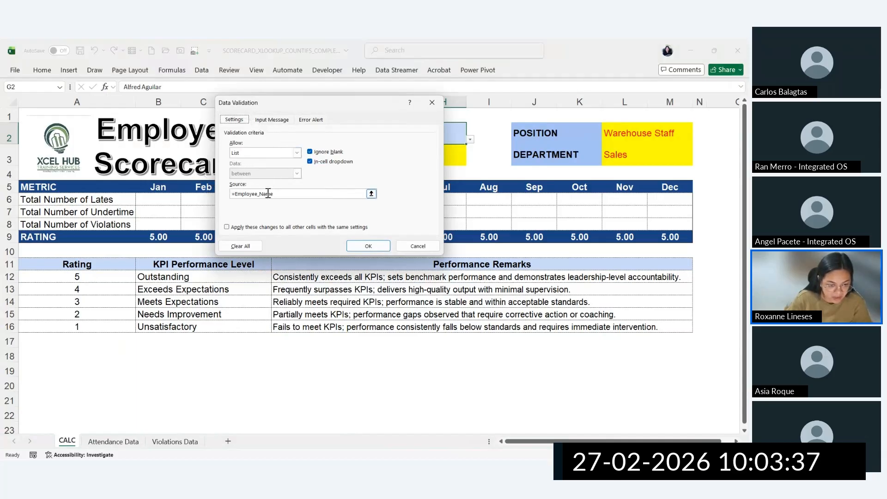
drag(235, 194, 253, 194)
double_click(237, 194)
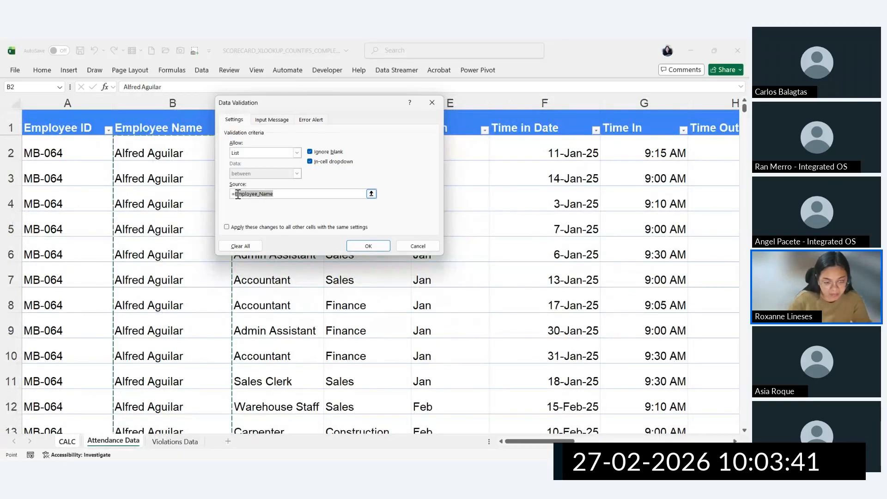
click(368, 247)
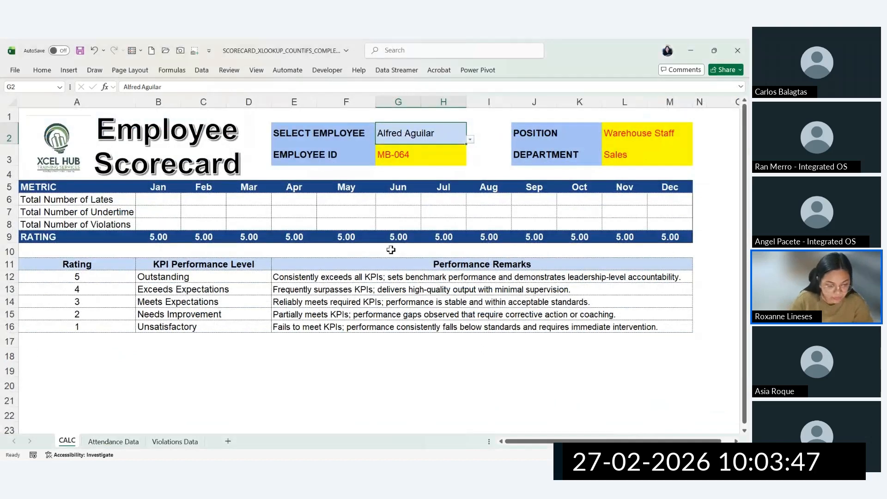
click(171, 199)
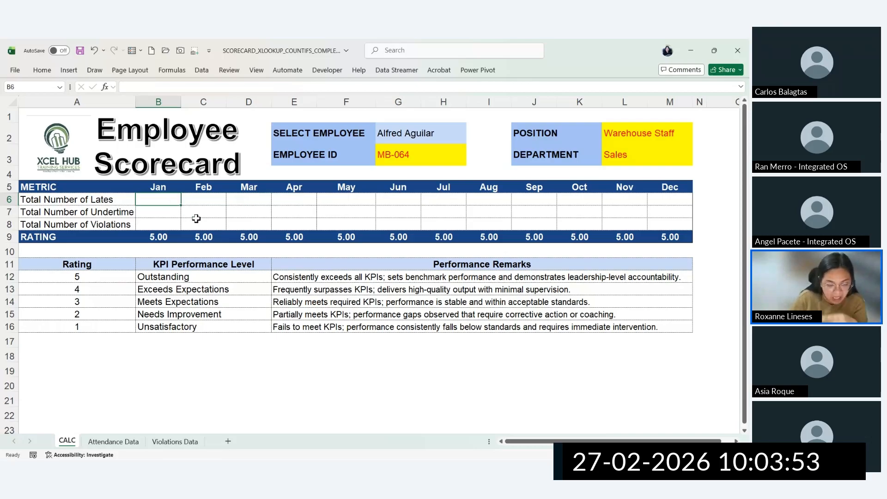
click(114, 198)
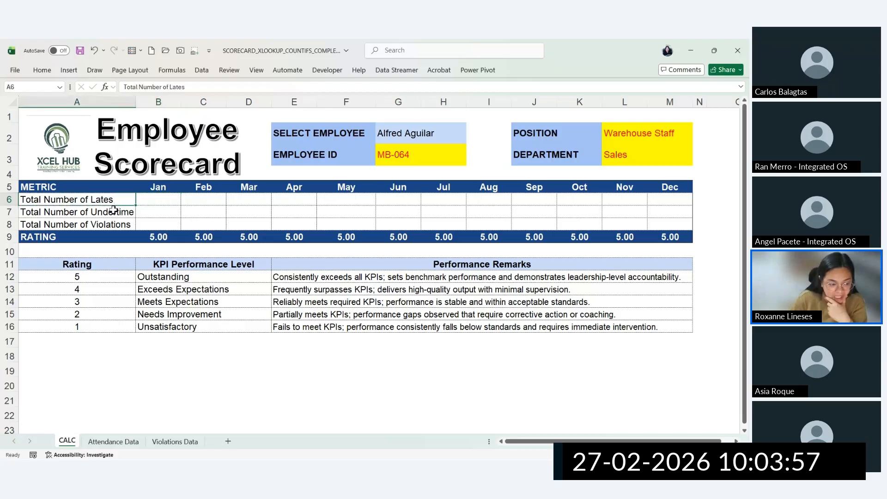
click(415, 133)
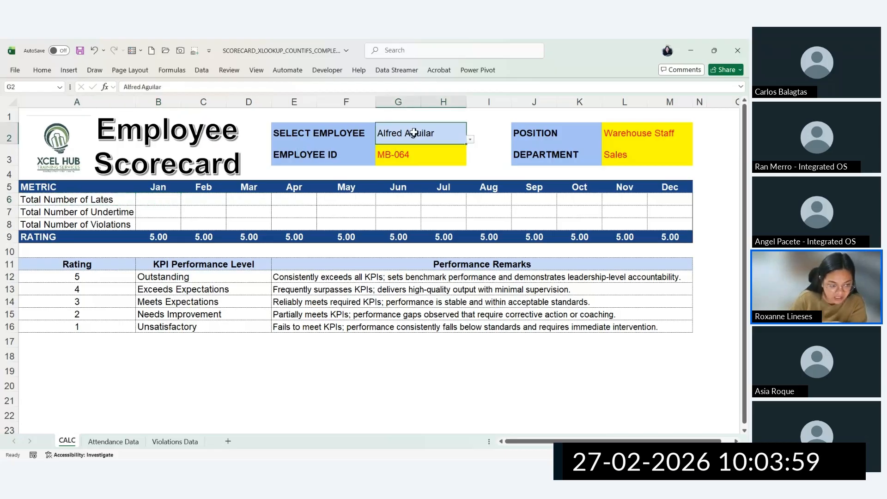
click(162, 190)
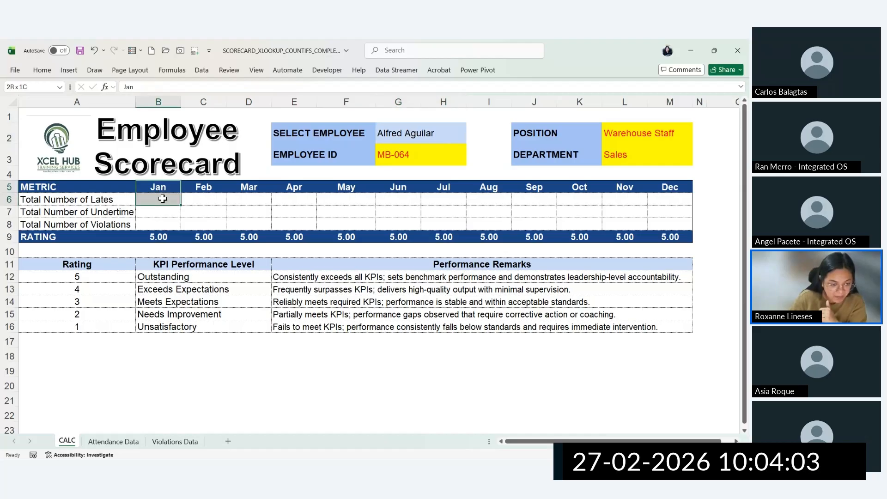
click(87, 203)
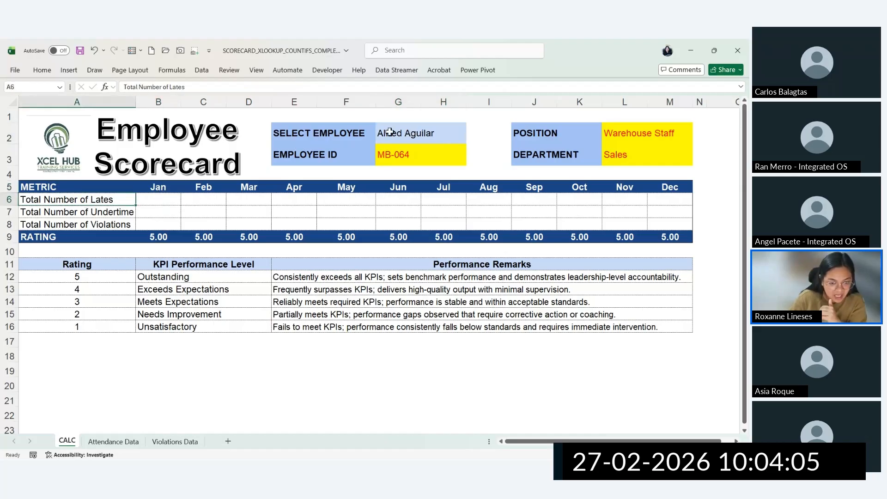
click(408, 132)
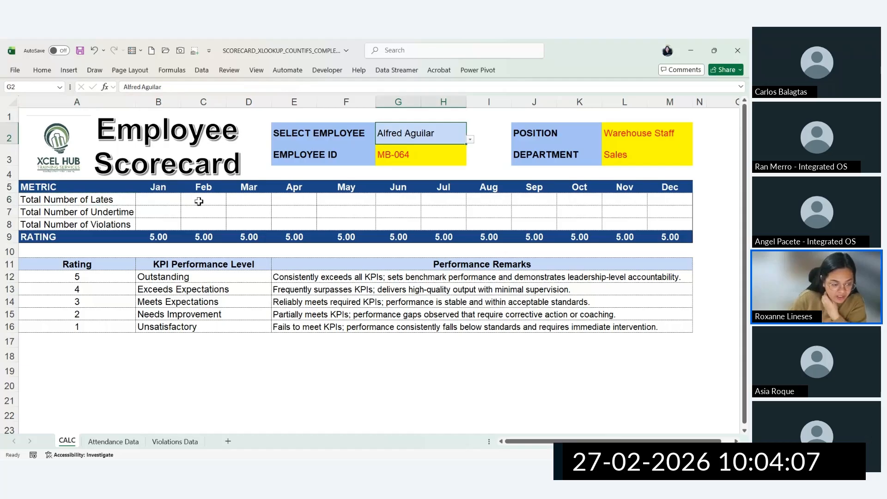
click(162, 198)
drag(206, 199, 674, 197)
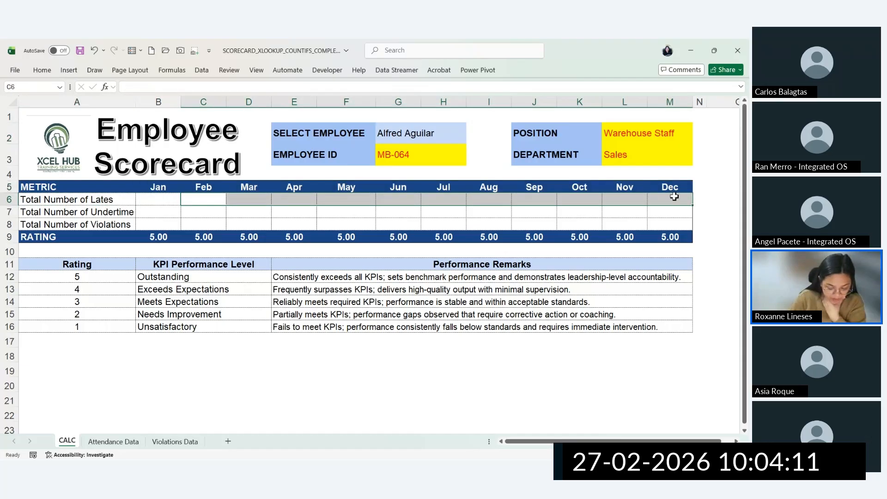
Step: Filter the Attendance Data Employee Name column to the chosen employee only
click(113, 442)
click(224, 132)
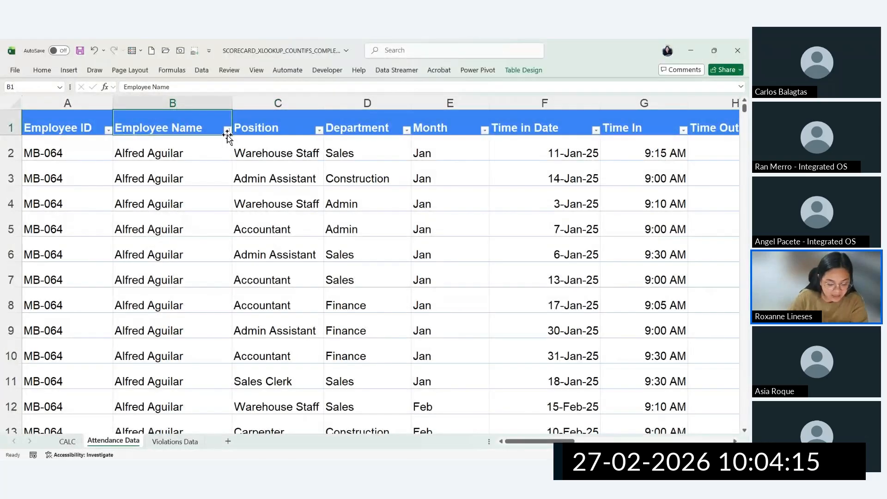
ctrl+scroll(250, 158, down, 6)
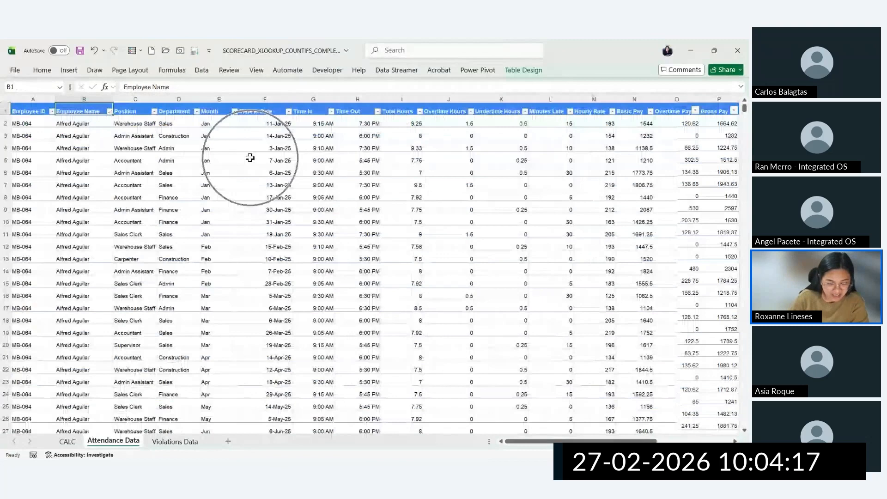
ctrl+scroll(249, 157, up, 3)
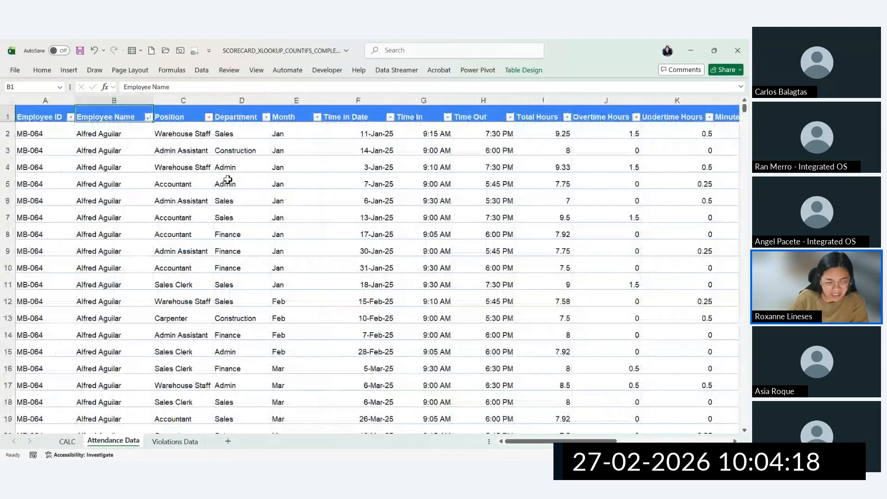
click(149, 118)
click(48, 243)
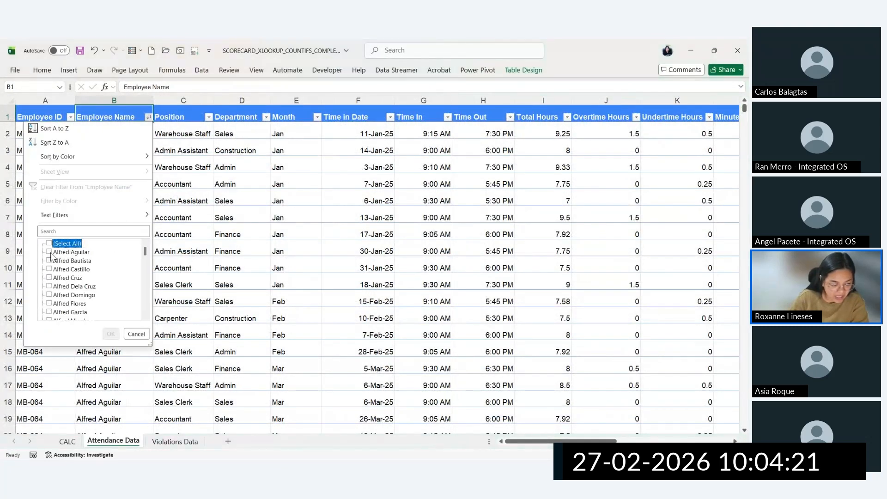
click(50, 252)
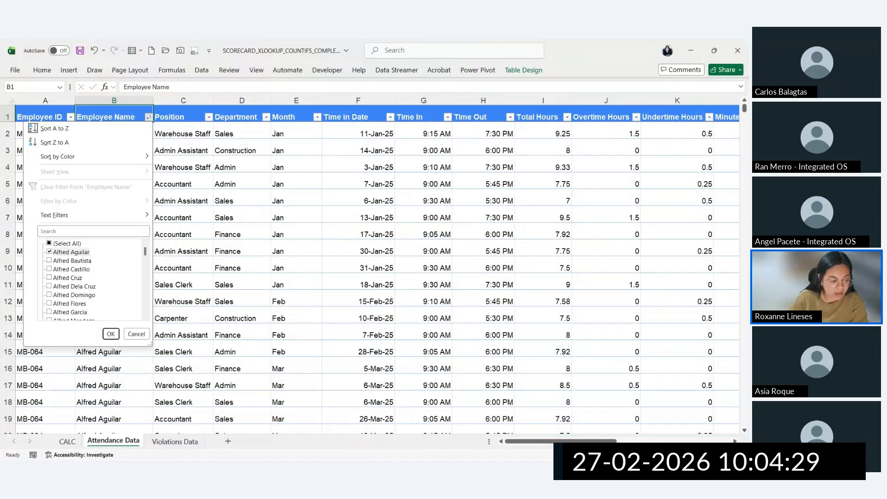
click(111, 334)
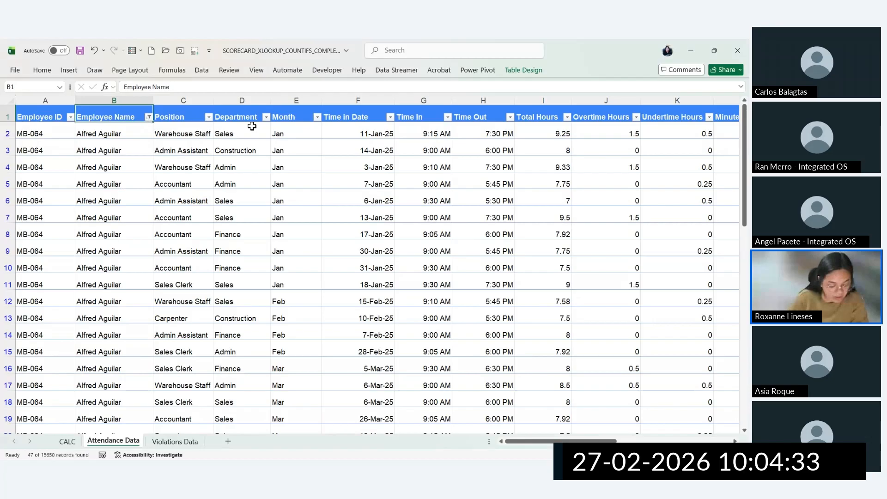
Step: Filter the Month column to Jan only
click(317, 116)
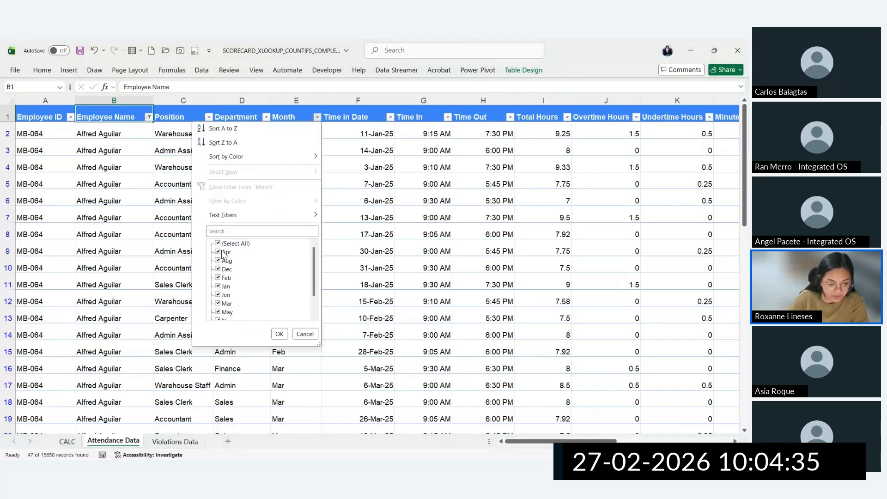
click(231, 243)
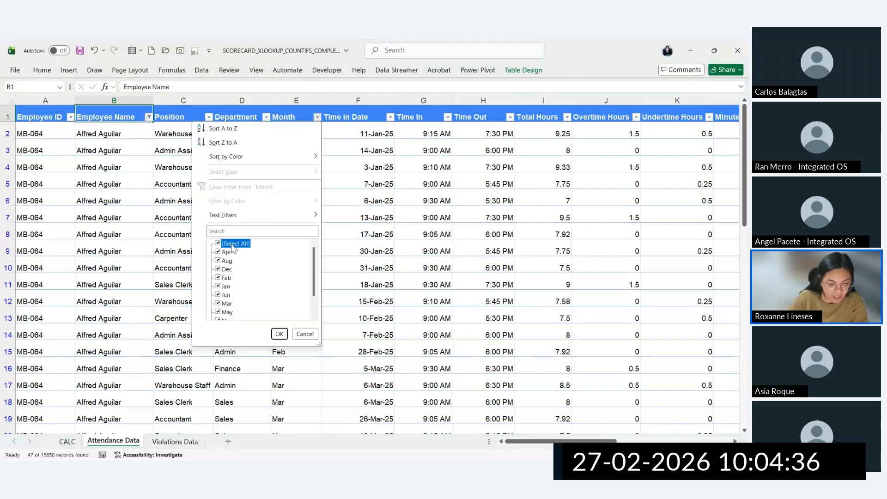
click(226, 286)
click(279, 334)
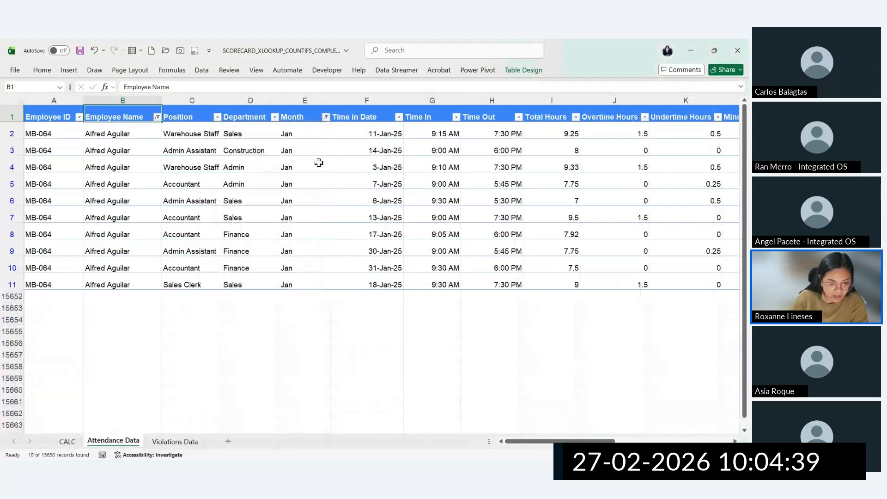
click(305, 115)
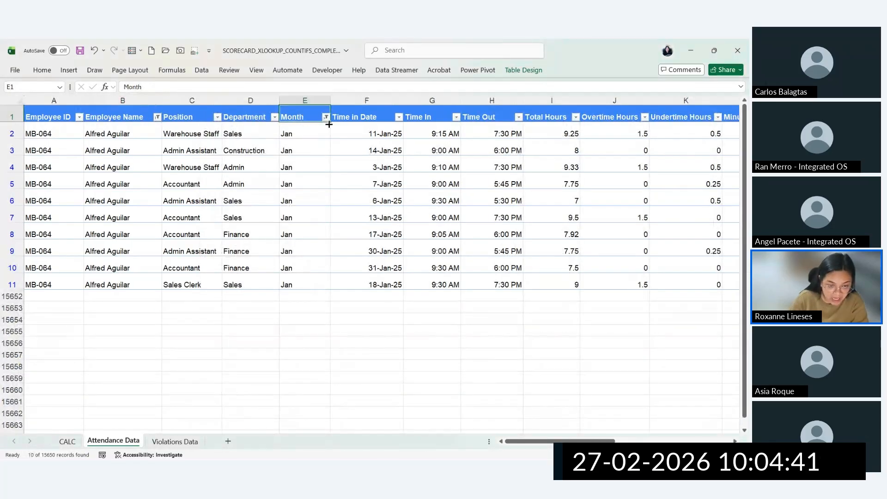
click(325, 117)
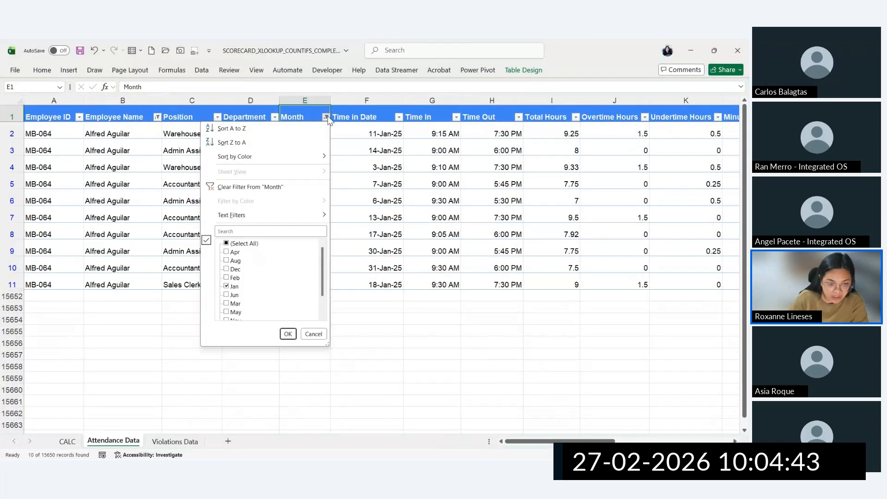
key(Escape)
Step: Select the Jan rows, dismiss Quick Analysis, and select the Minutes Late header L1
drag(305, 133, 311, 277)
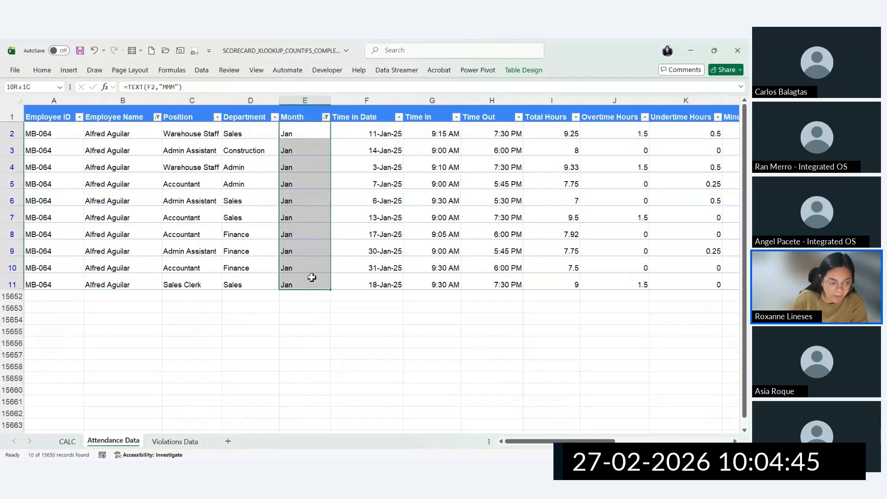
drag(146, 138, 151, 289)
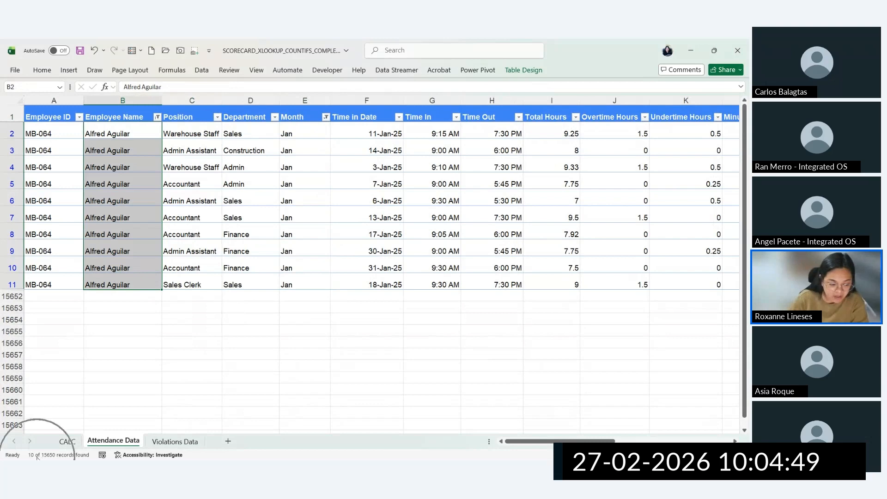
key(ctrl+q)
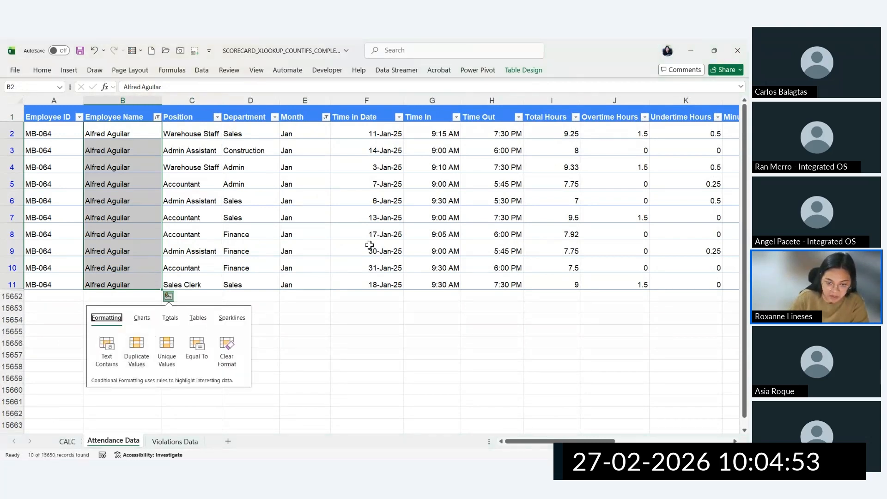
click(427, 199)
drag(519, 441, 552, 451)
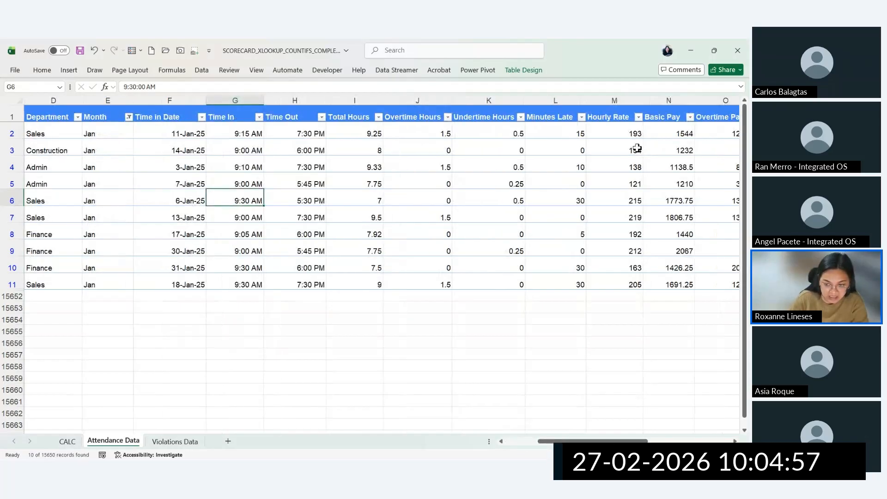
click(536, 134)
click(541, 112)
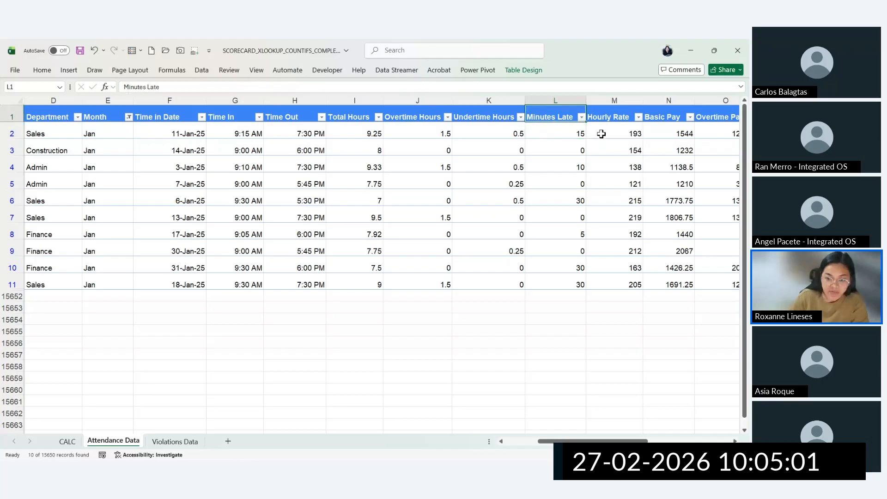
Step: Filter Minutes Late to 15 and 30, then select the remaining values in L2:L11
click(581, 118)
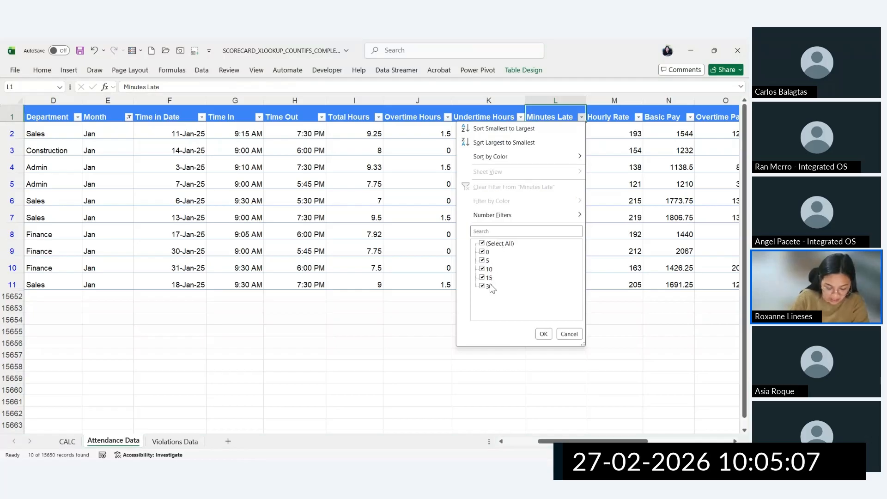
click(483, 244)
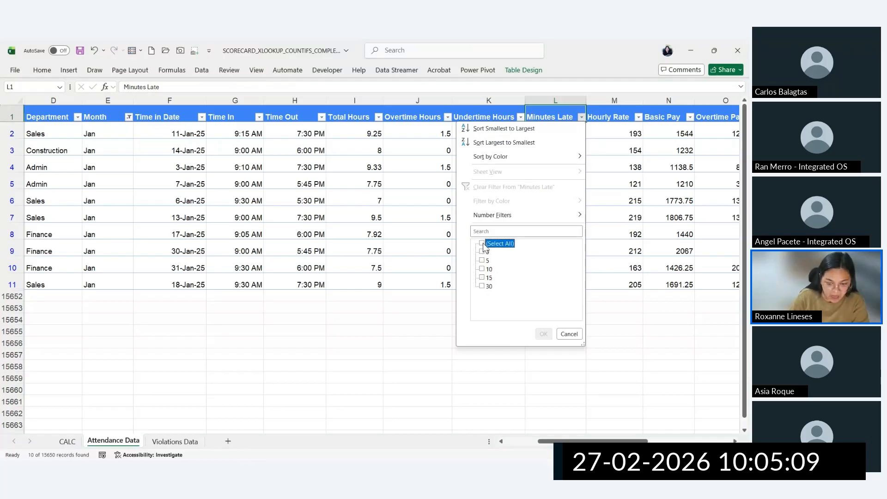
click(483, 278)
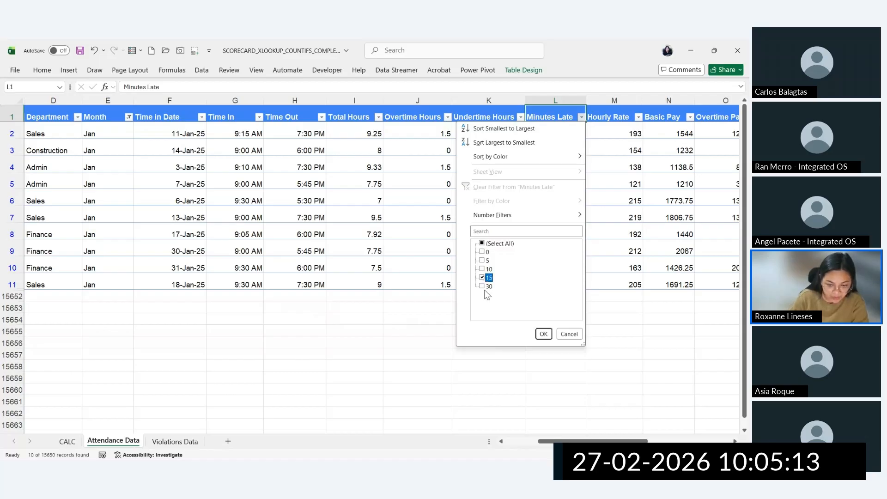
click(484, 286)
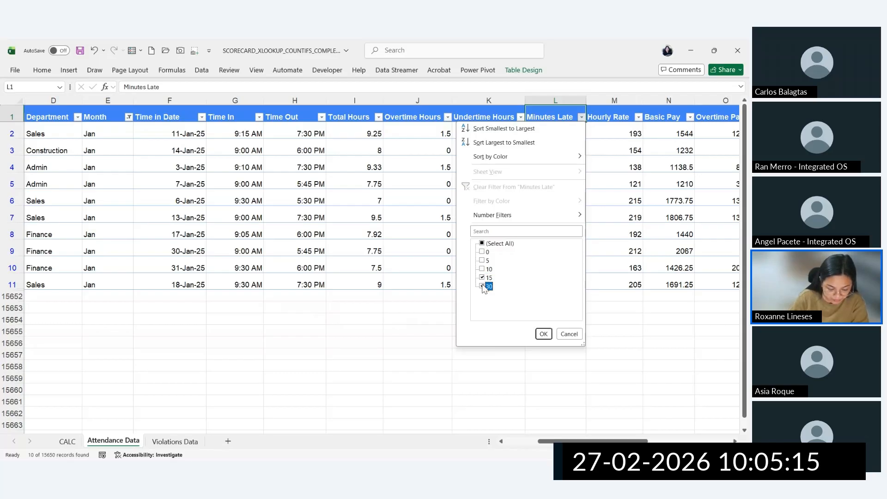
click(544, 333)
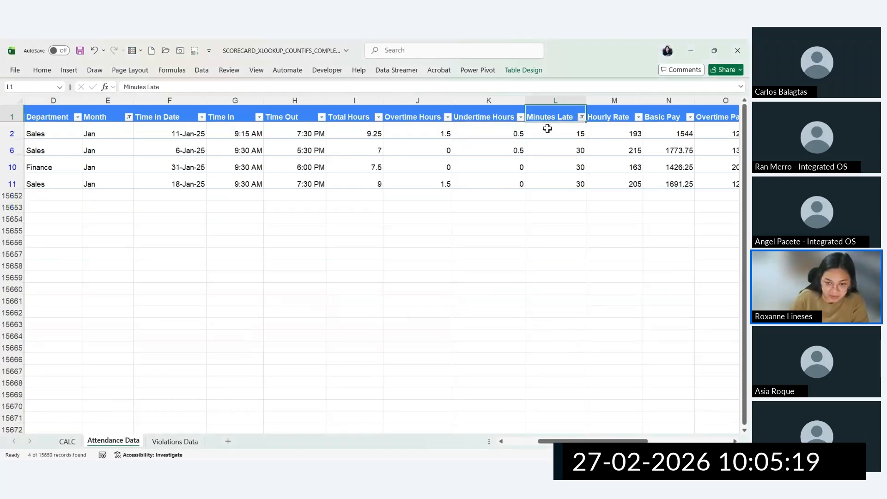
drag(547, 129, 553, 184)
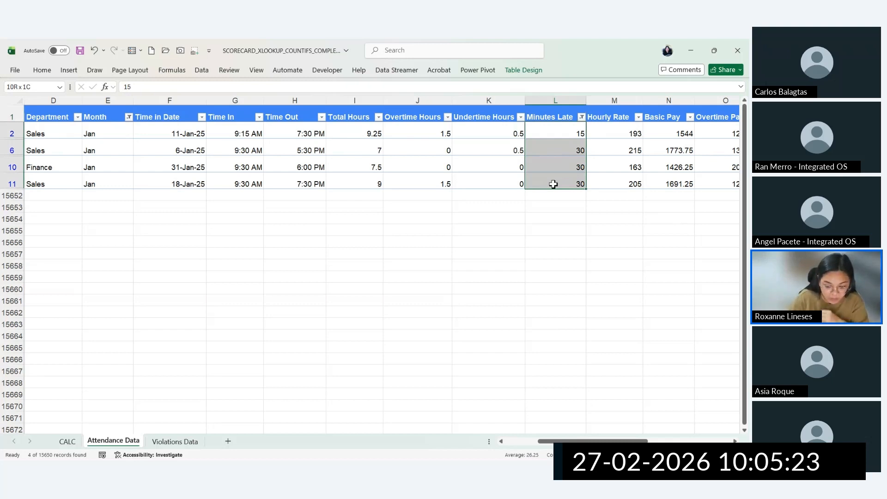
drag(554, 131, 554, 183)
Step: On CALC, enter 4 as a test value in January's lates cell B6
click(67, 441)
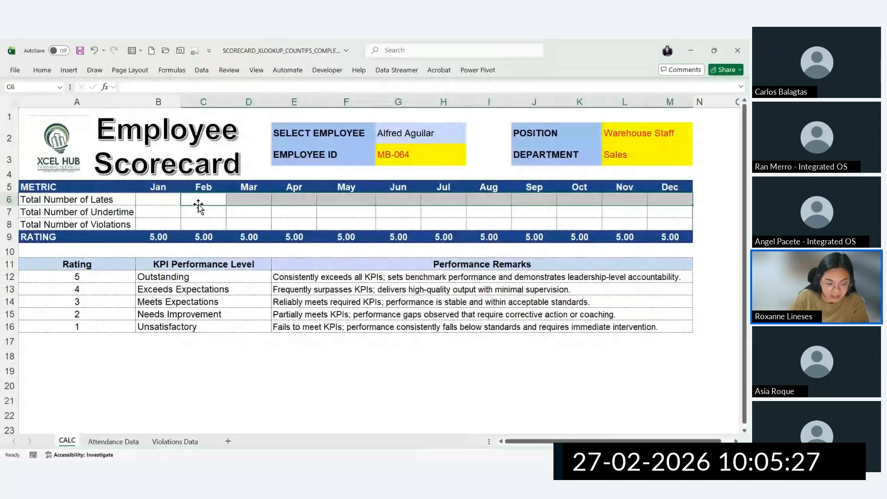
click(159, 199)
text(4)
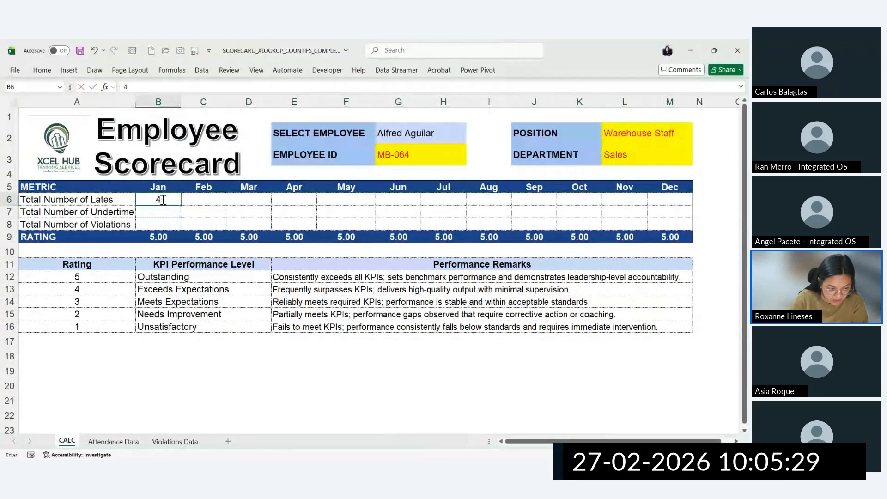
click(202, 198)
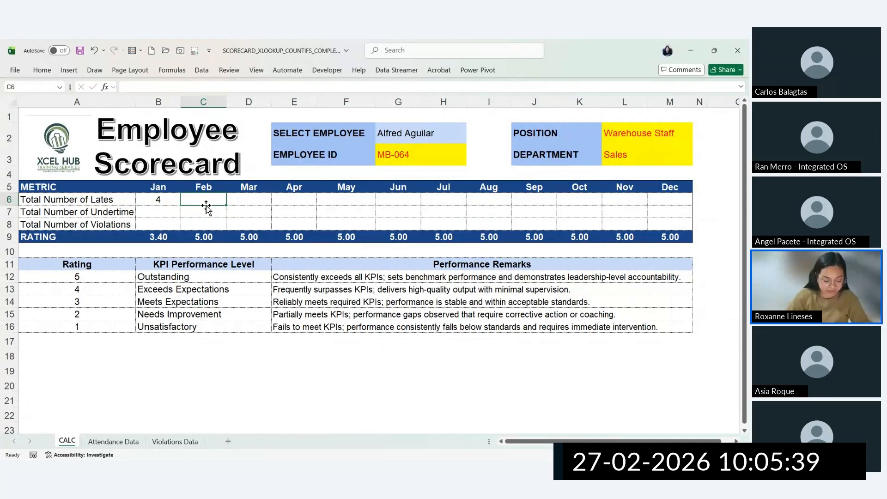
key(Left)
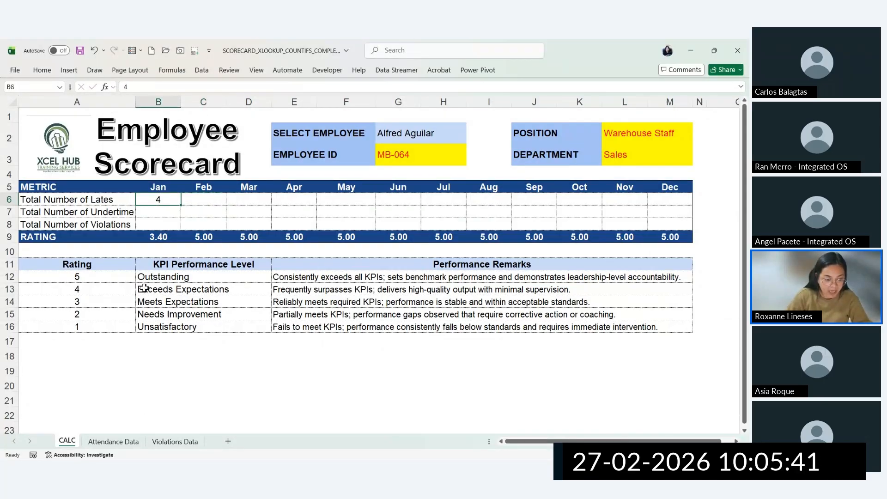
Step: Check the Select Employee dropdown without changing the chosen name
click(460, 137)
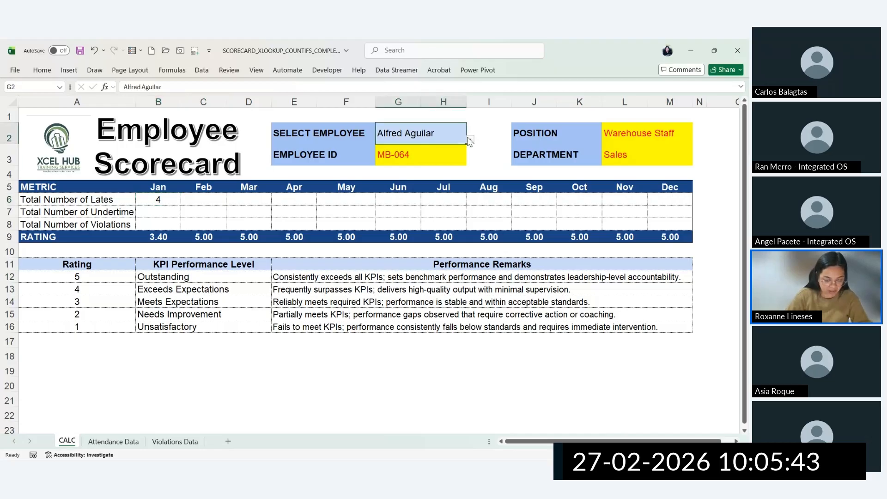
click(474, 141)
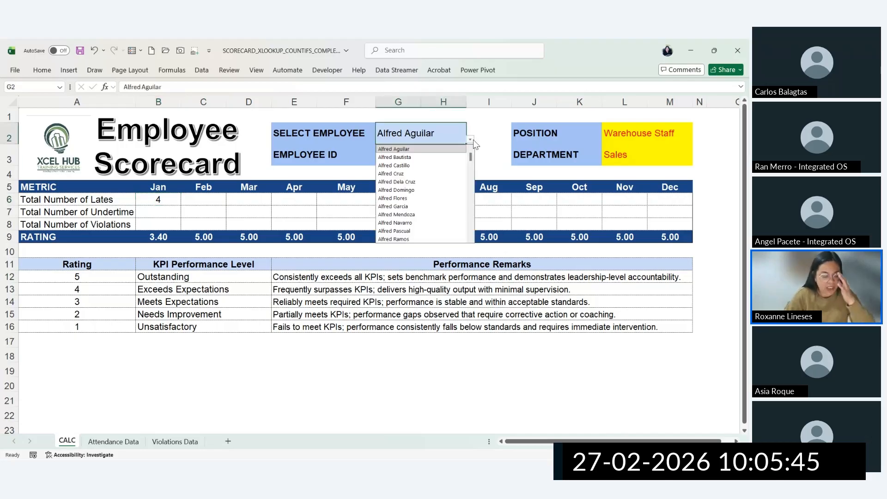
click(216, 202)
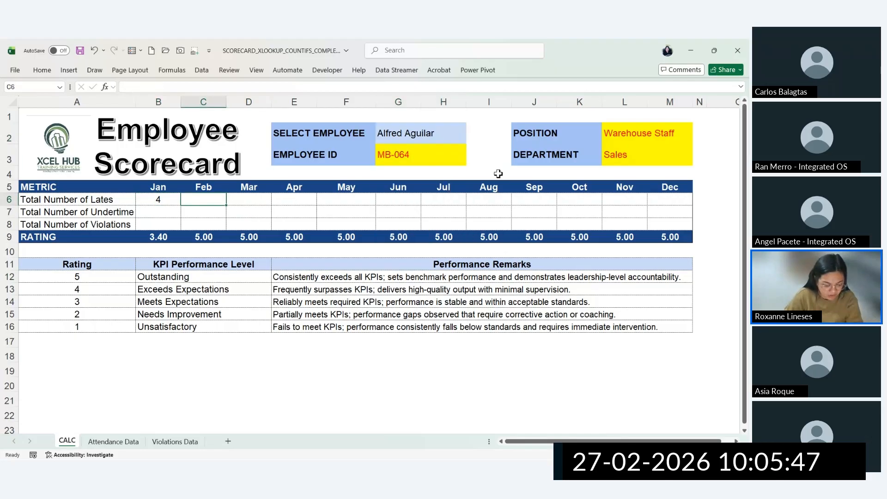
click(476, 199)
click(458, 136)
click(469, 139)
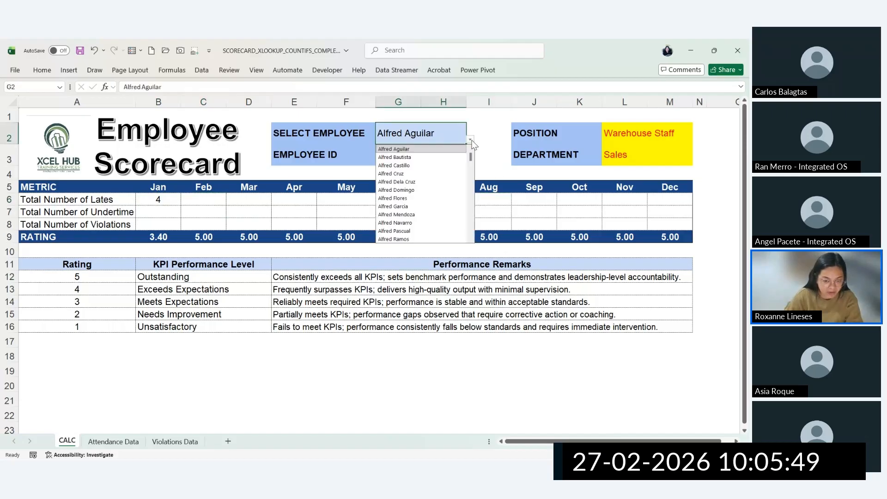
click(249, 250)
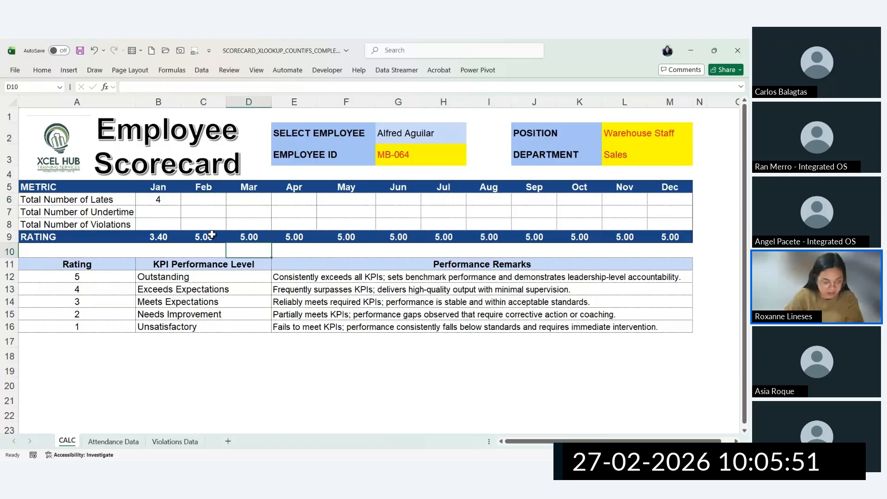
Step: Clear the test value from B6 and return to Attendance Data
click(172, 200)
key(Delete)
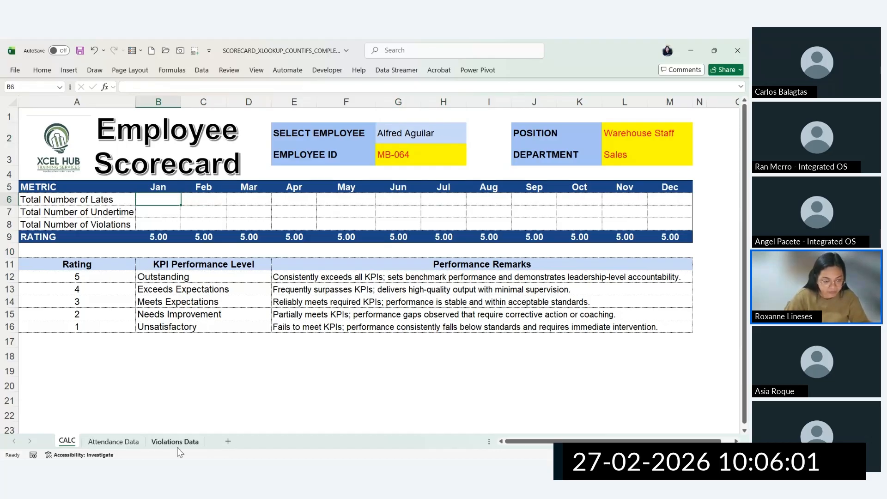
click(114, 441)
Step: Clear the Minutes Late, Month and Employee Name filters on the attendance data
click(581, 117)
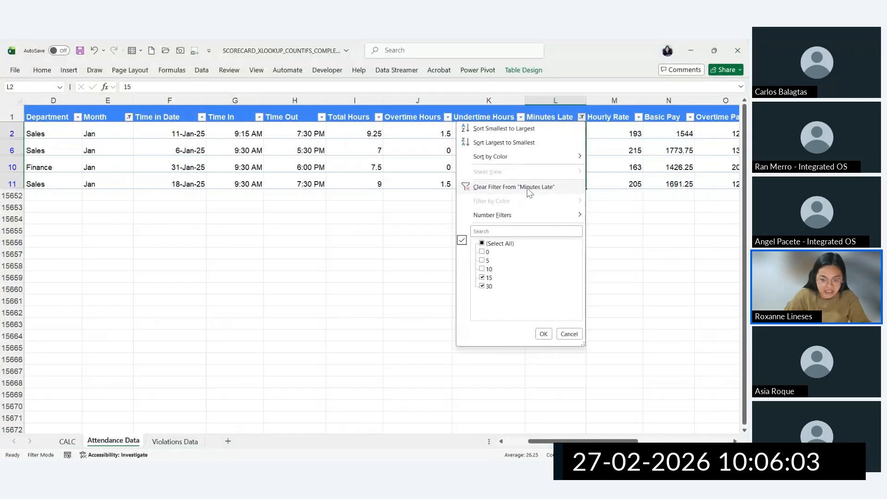
click(528, 191)
scroll(359, 304, left, 3)
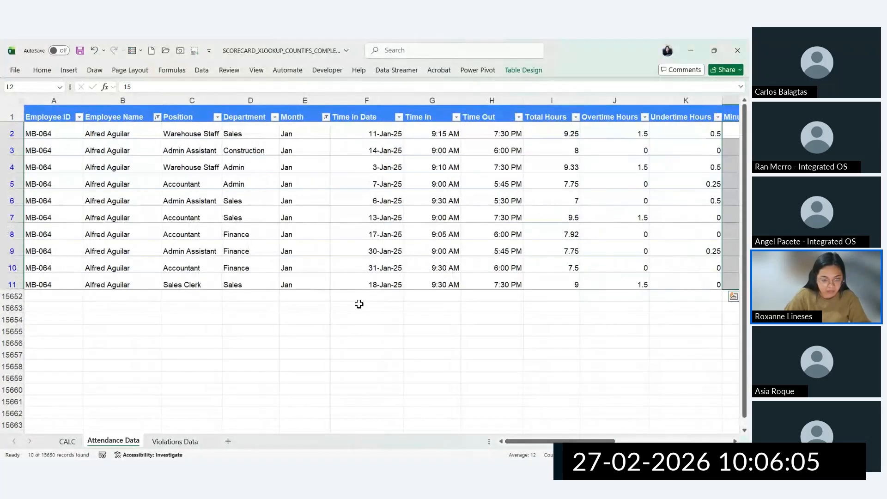
click(326, 116)
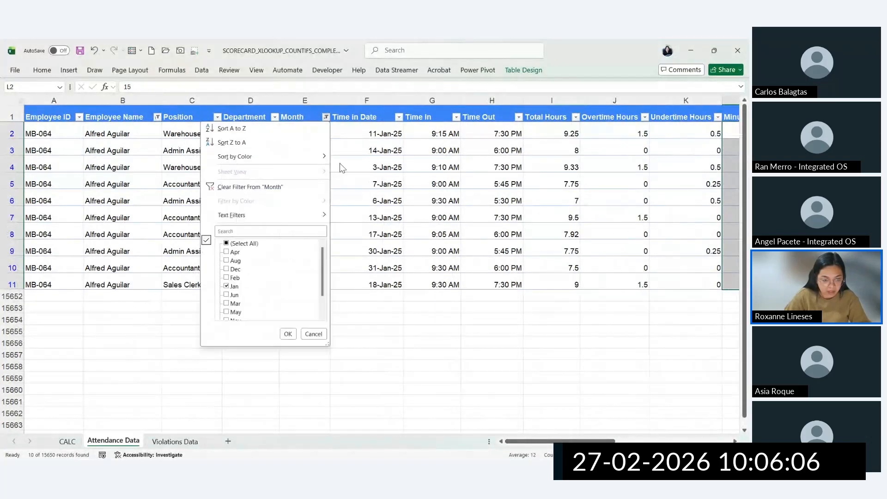
click(252, 187)
click(148, 117)
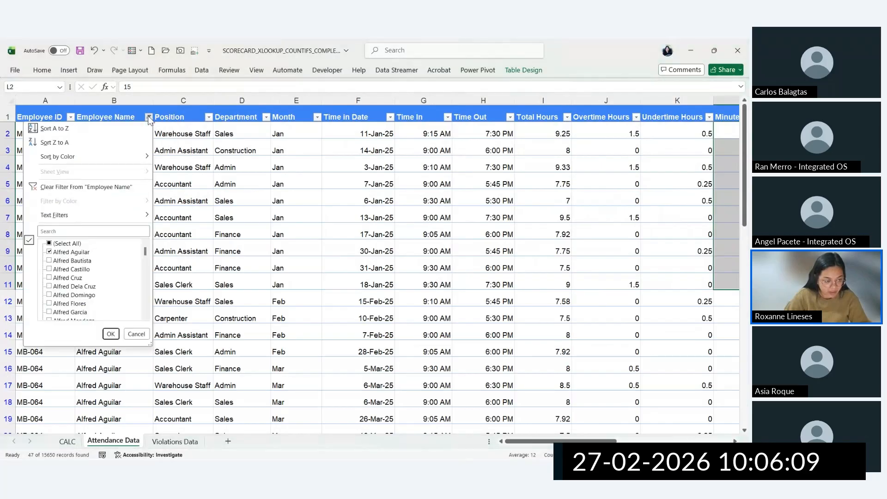
click(110, 186)
Step: Filter the Employee Name column to only the chosen employee, showing 47 records
click(148, 117)
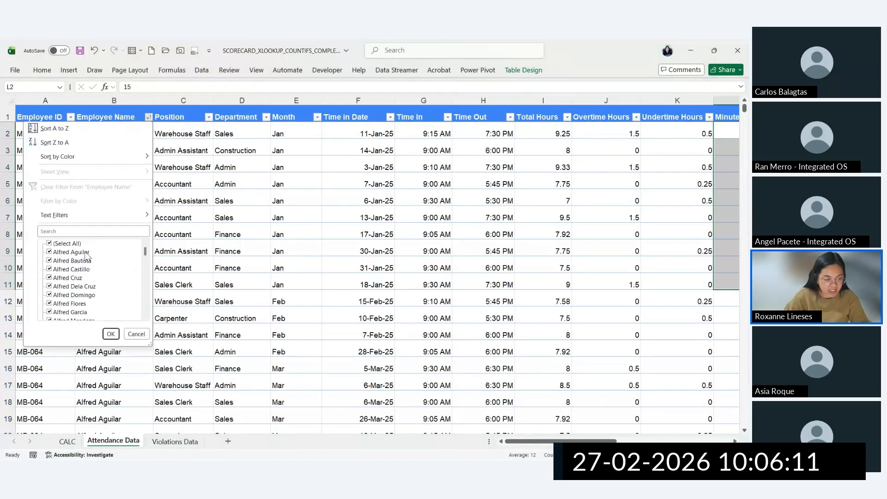
click(65, 243)
click(70, 252)
click(111, 333)
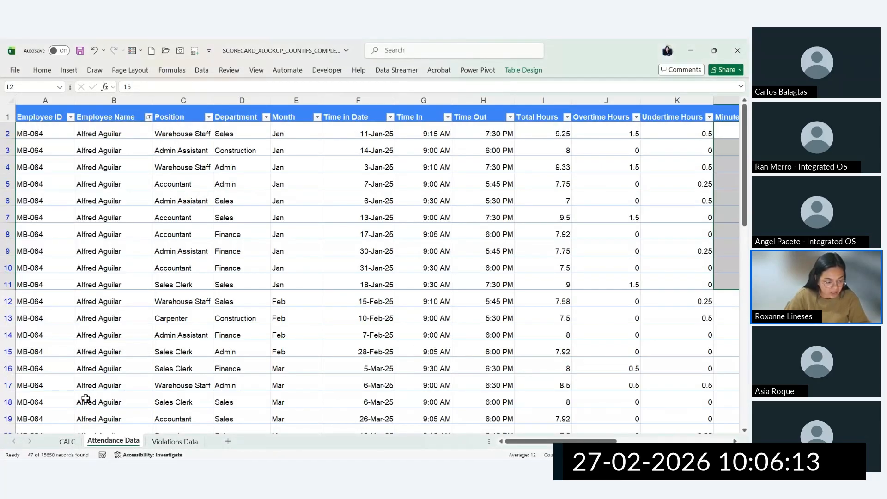
Step: Dismiss the Quick Analysis suggestions and return to the CALC Employee Scorecard sheet
key(ctrl+q)
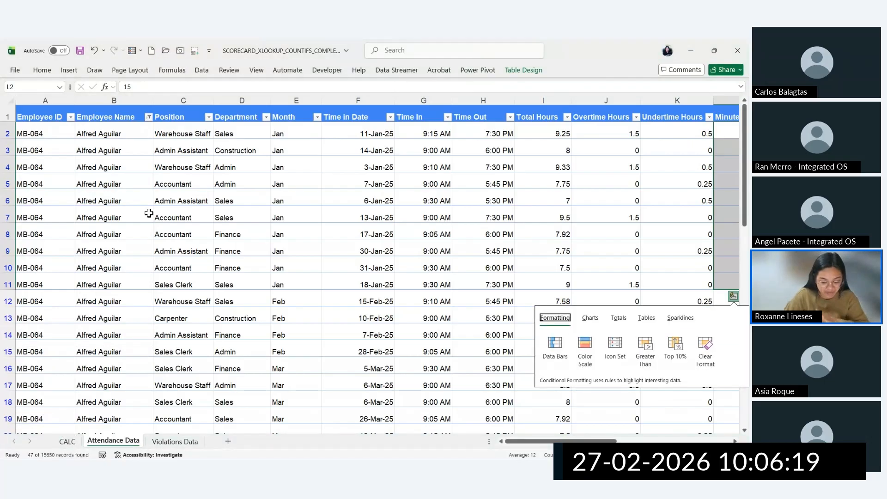
click(206, 235)
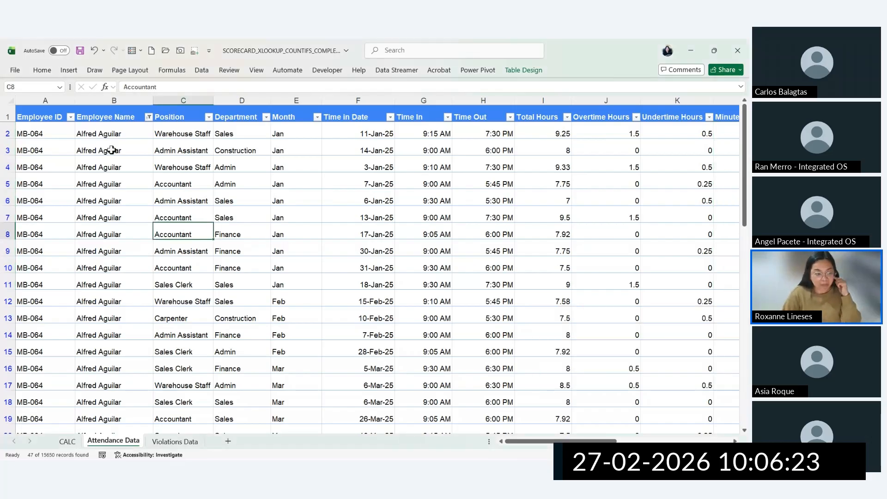
drag(112, 134, 140, 203)
scroll(226, 316, up, 6)
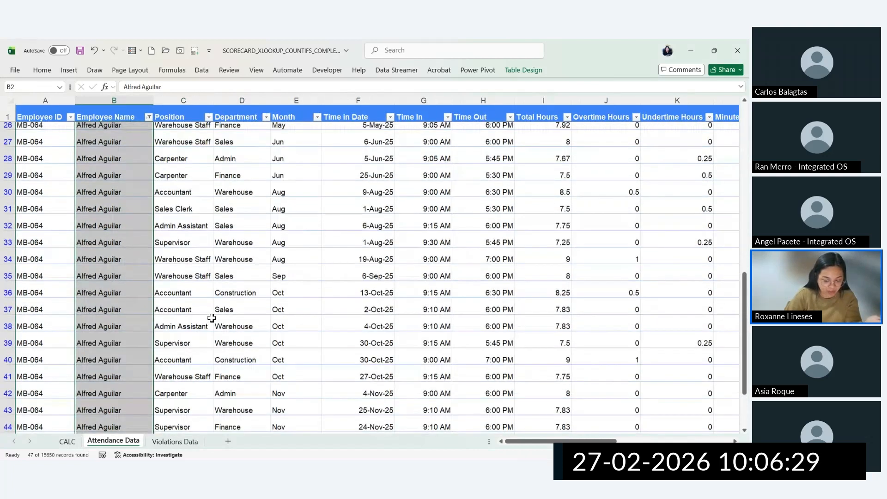
scroll(211, 317, up, 5)
click(159, 428)
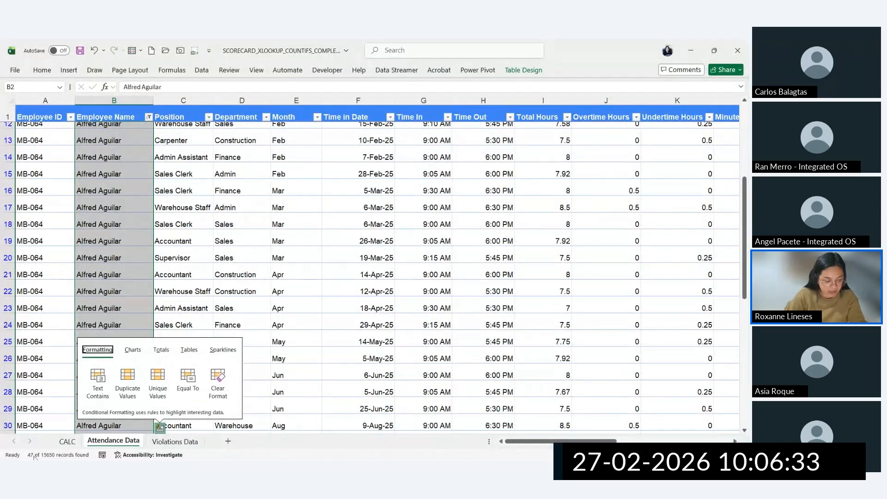
click(183, 207)
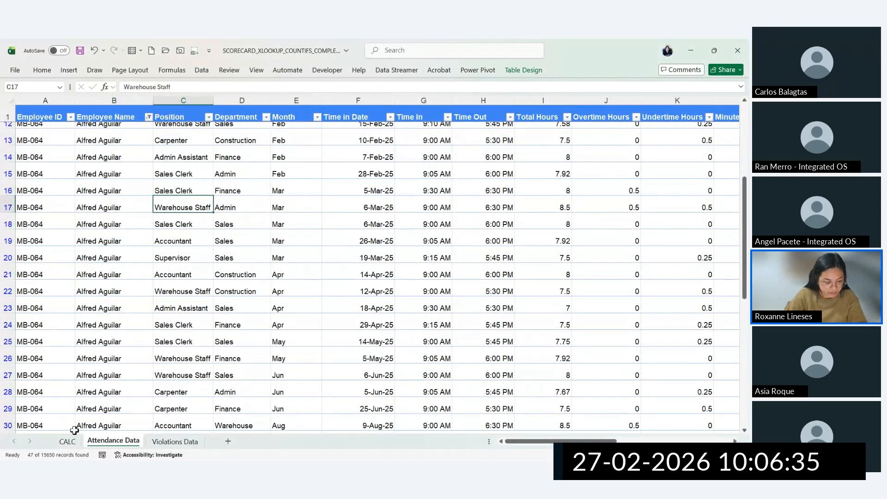
click(67, 441)
Step: Begin =COUNTIFS( in B6, checking the function's argument description along the way
text(=)
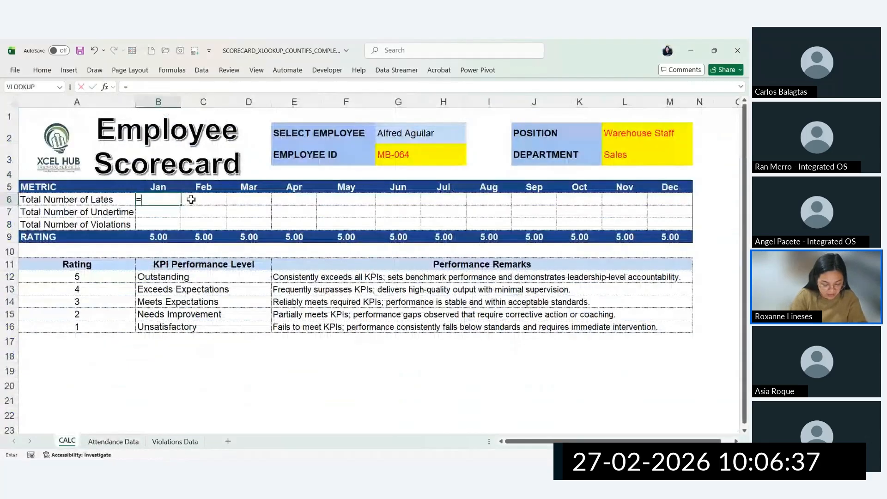
text(COUNTIFS()
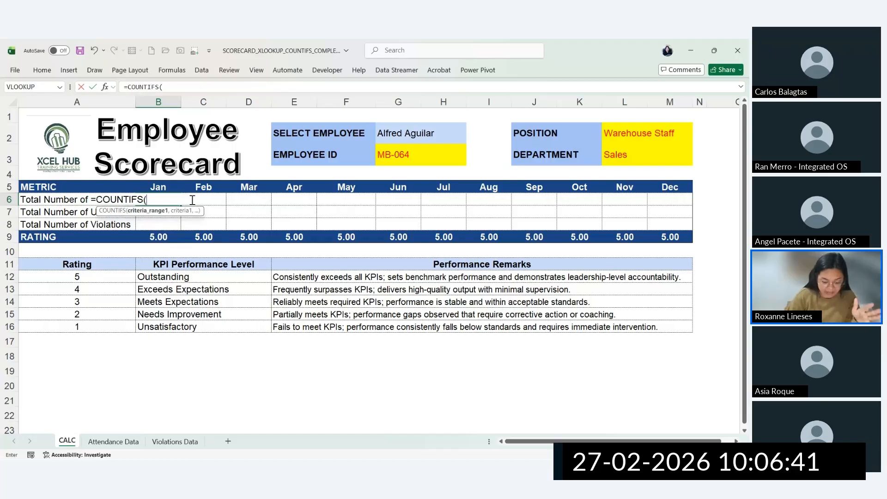
key(BackSpace)
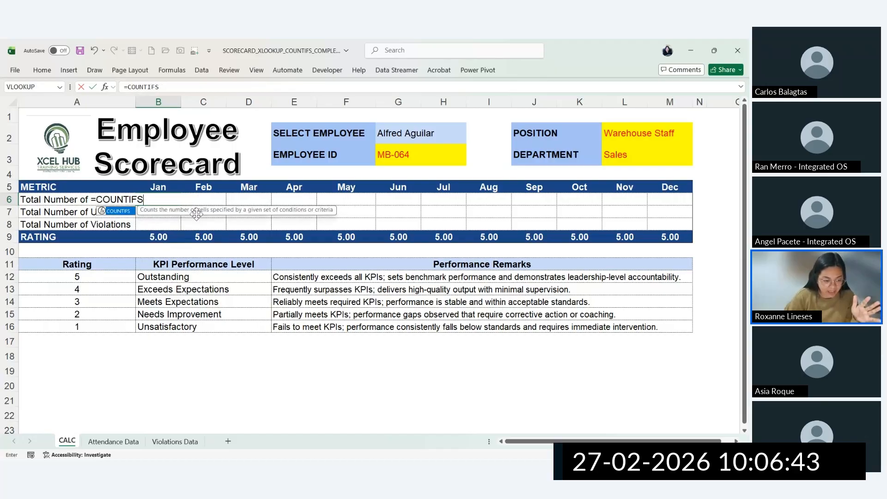
mouse_move(195, 210)
mouse_down()
mouse_move(223, 219)
mouse_move(211, 213)
mouse_up()
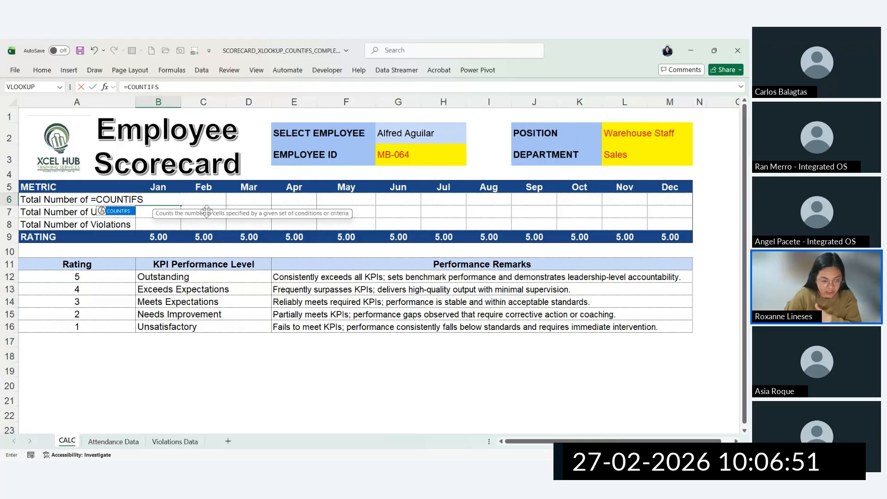
text(()
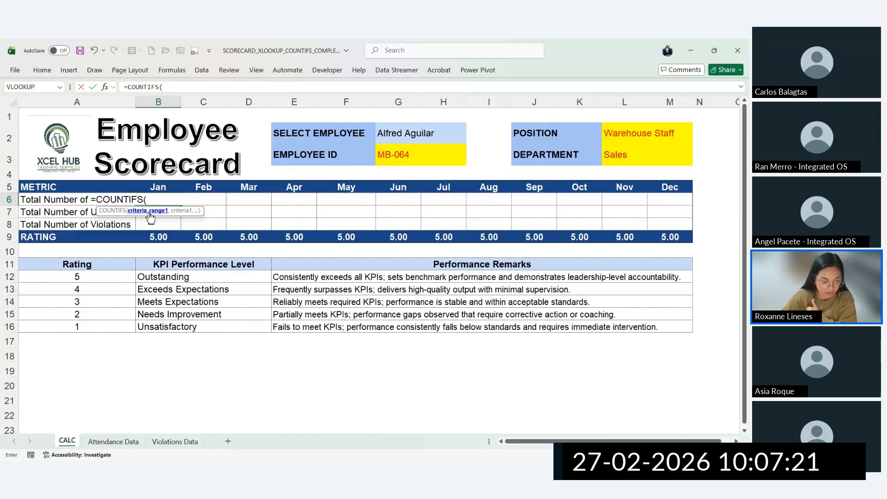
Step: Make B6 count 'Attendance Data'!B:B rows matching the employee in CALC!G2, returning 47
click(113, 441)
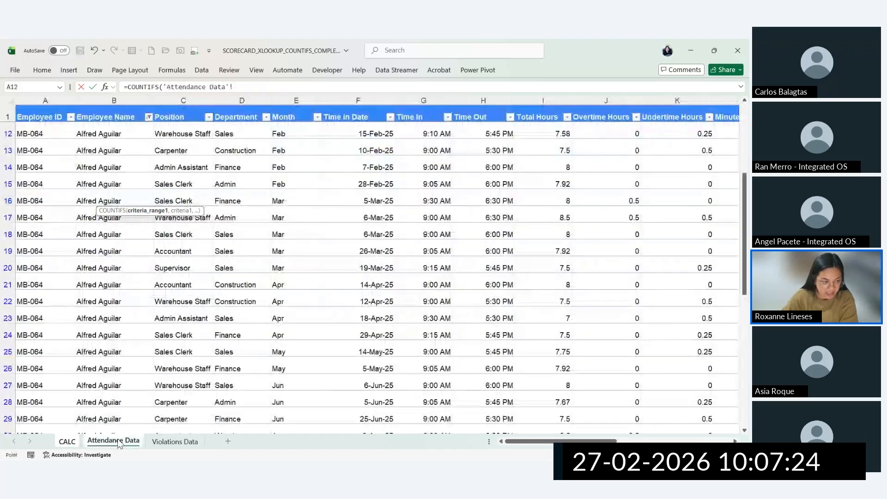
click(113, 99)
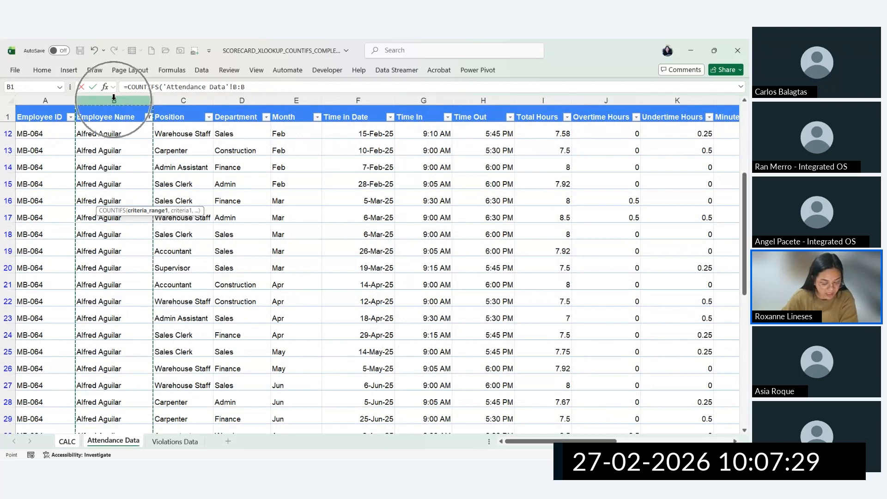
text(,)
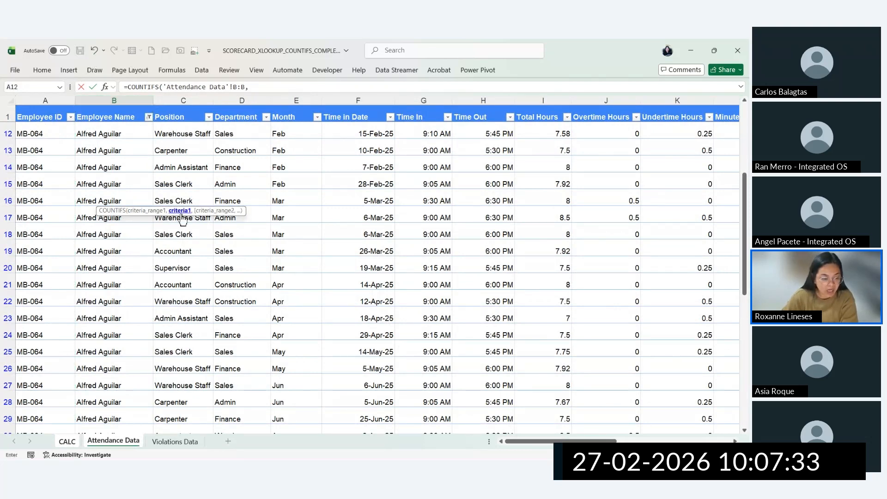
key(ctrl)
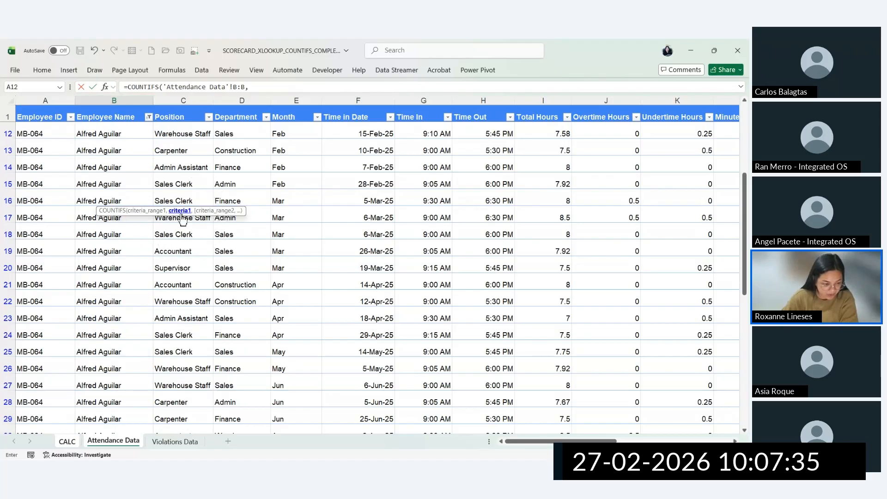
key(ctrl)
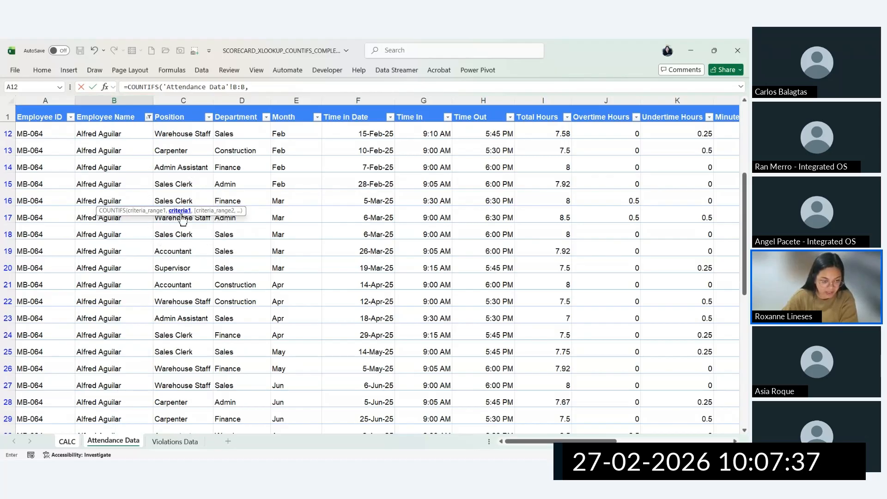
key(ctrl)
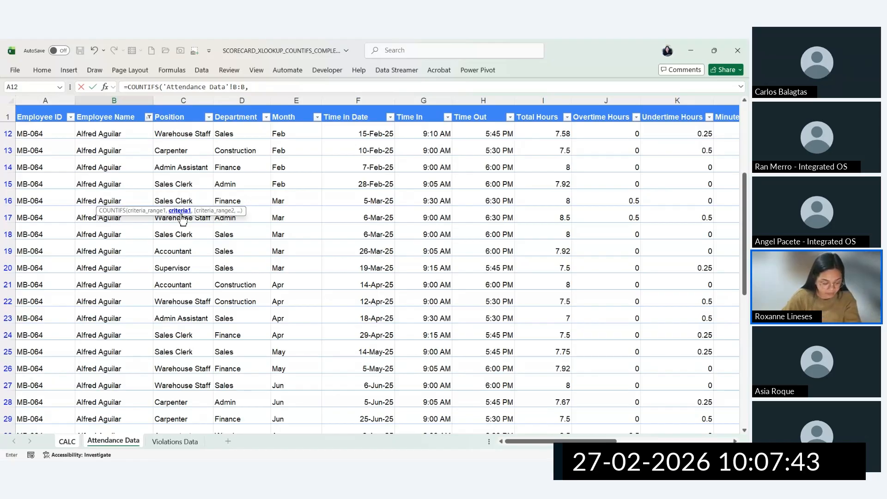
click(65, 442)
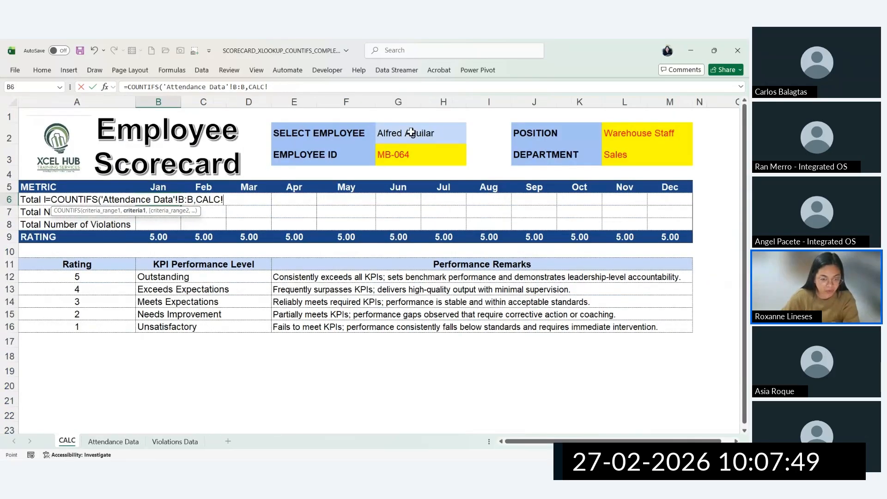
click(392, 133)
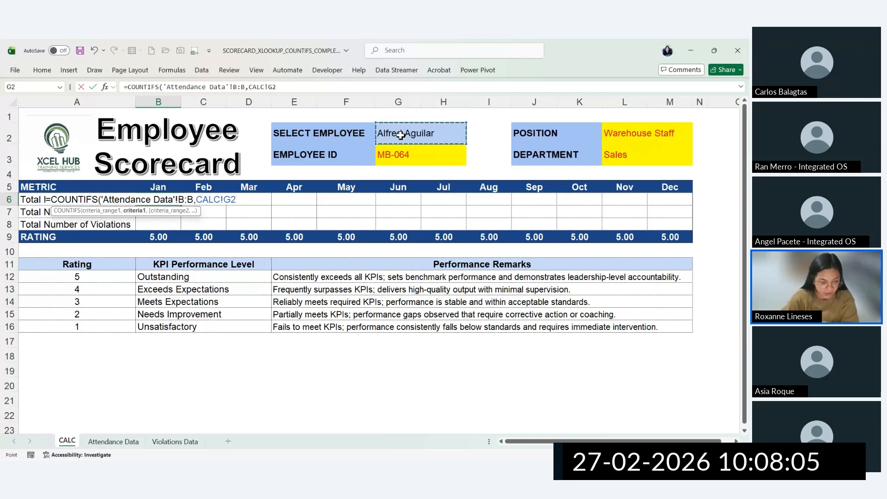
key(Return)
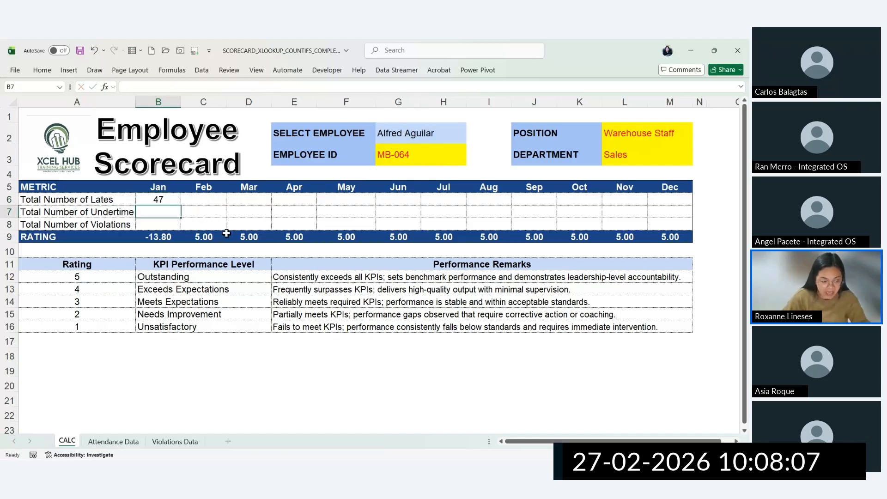
Step: Replace B6's CALC!G2 criterion with the employee's name typed in quotes
click(166, 200)
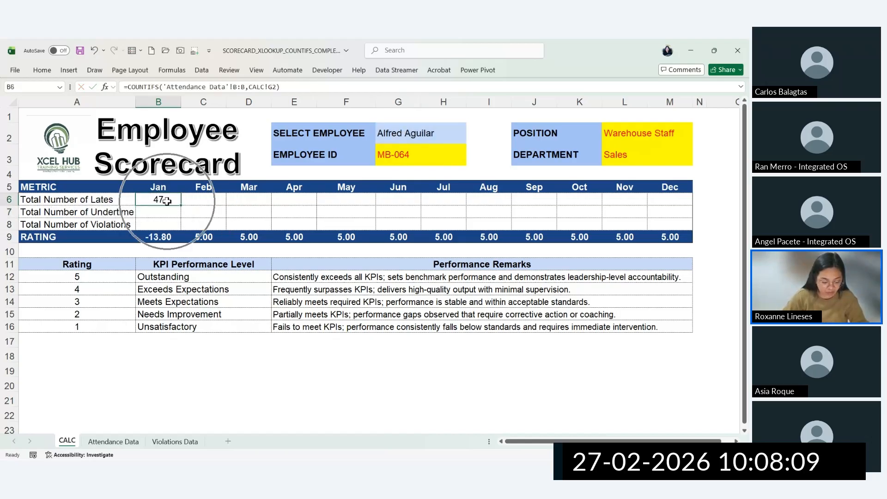
double_click(167, 200)
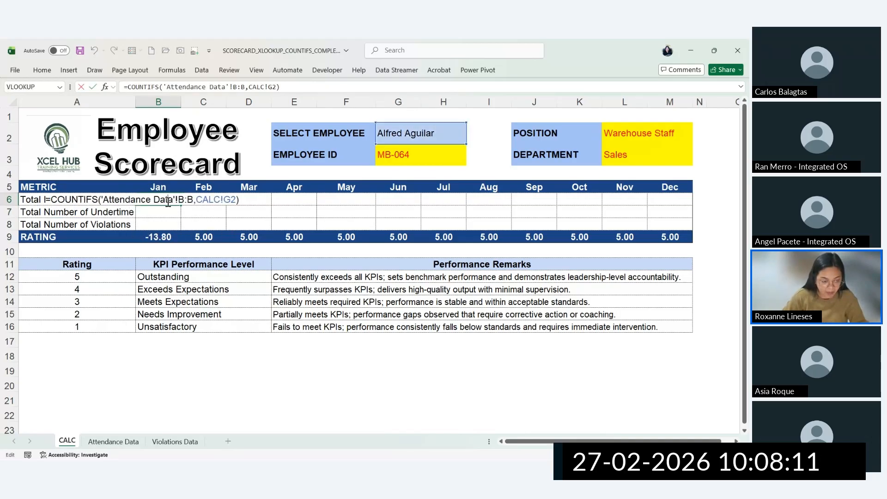
double_click(204, 200)
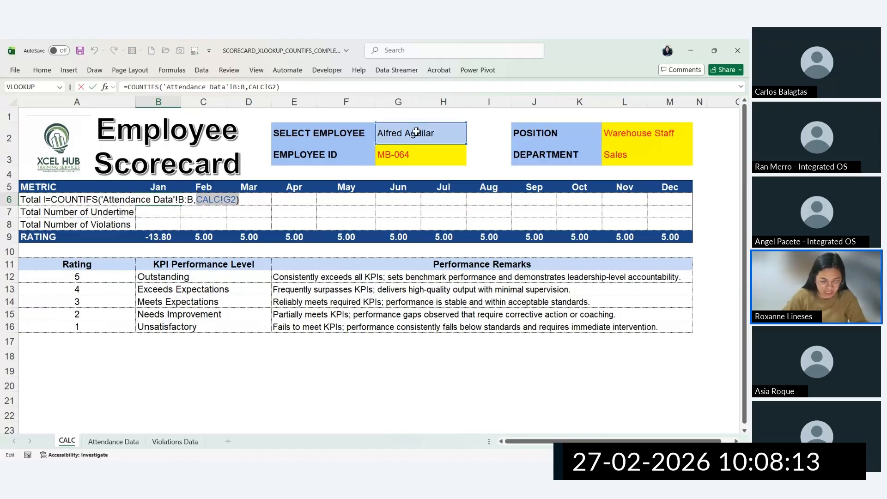
text(")
key(Delete)
text(Al)
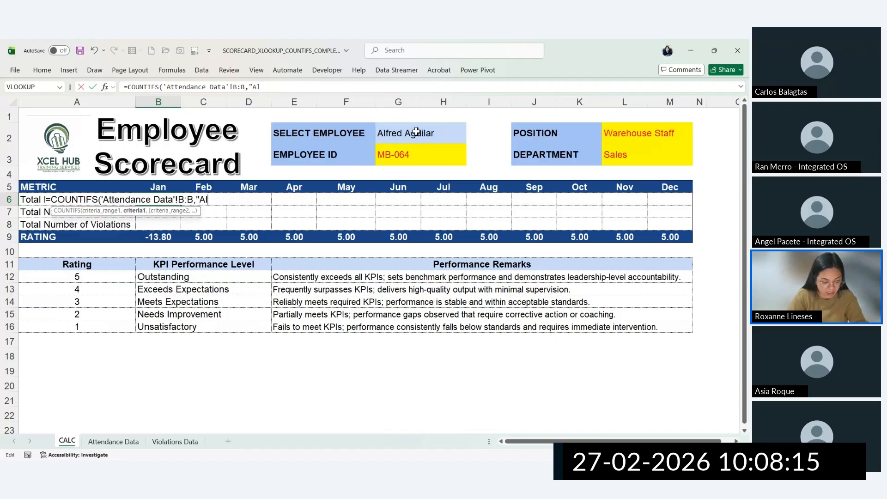
text(fred Ah)
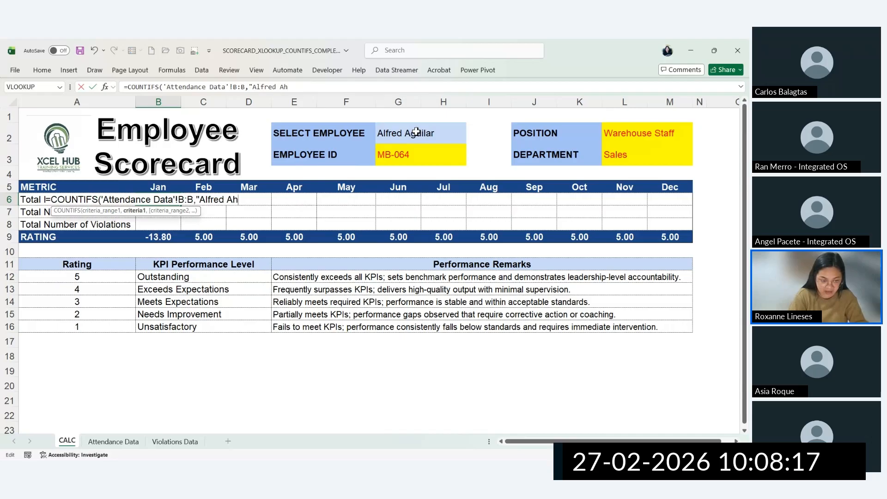
text(uilar)
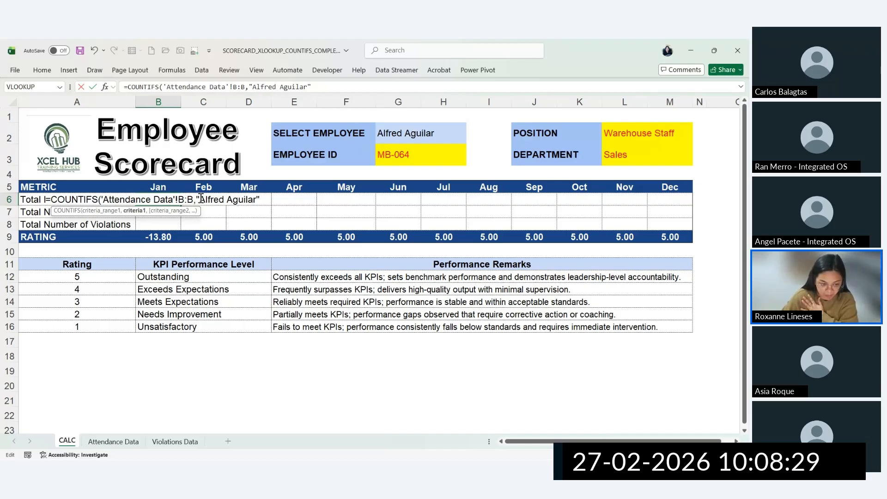
Step: Swap the hard-coded name for a plain G2 reference: =COUNTIFS('Attendance Data'!B:B,G2), returning 47
drag(201, 198, 257, 206)
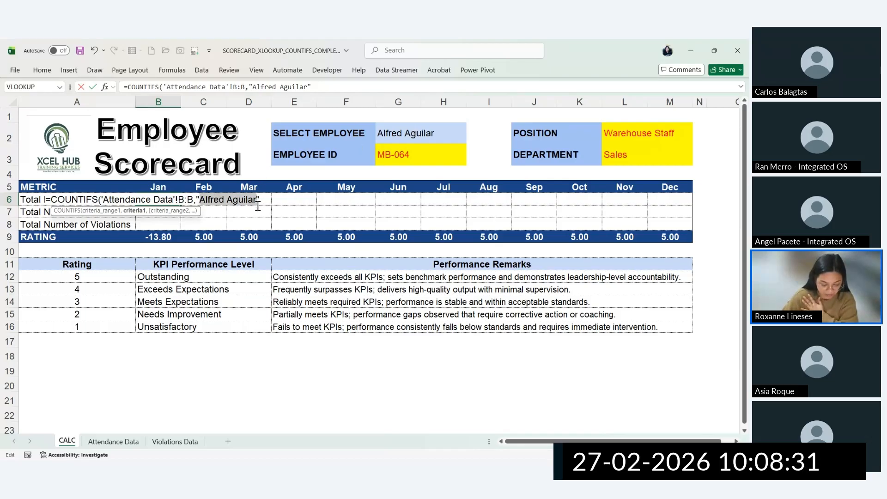
drag(197, 198, 291, 189)
key(BackSpace)
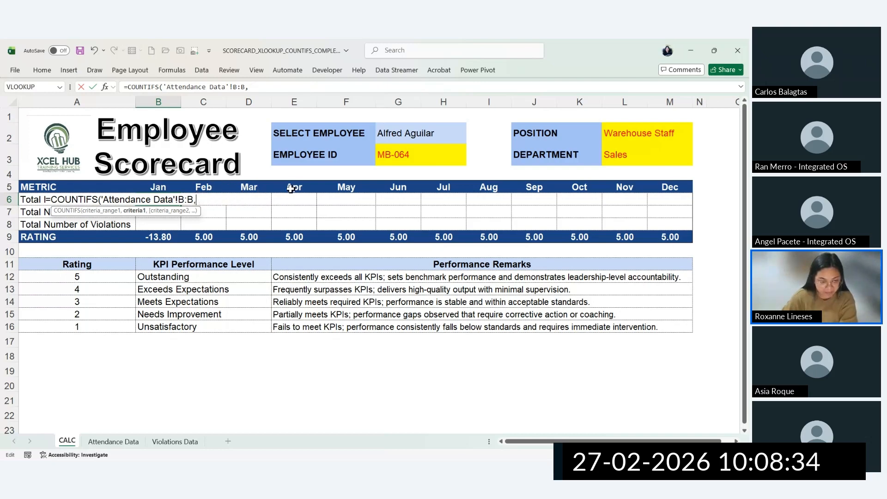
click(396, 133)
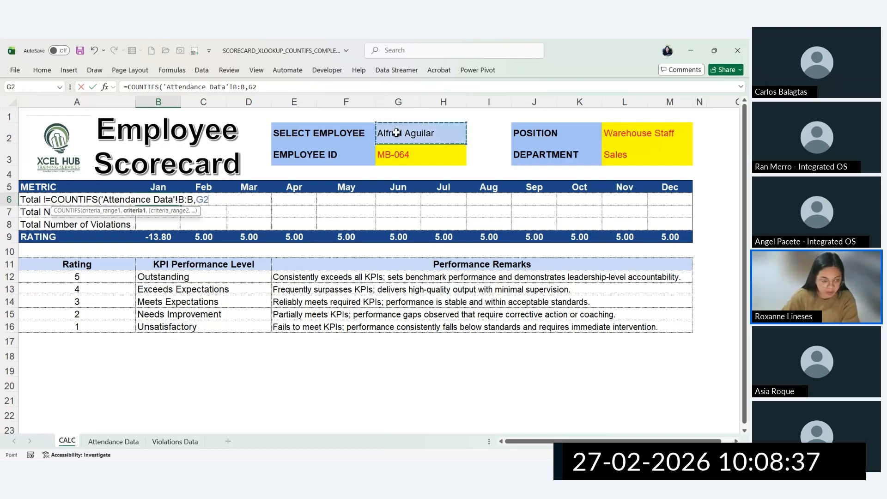
text())
key(Return)
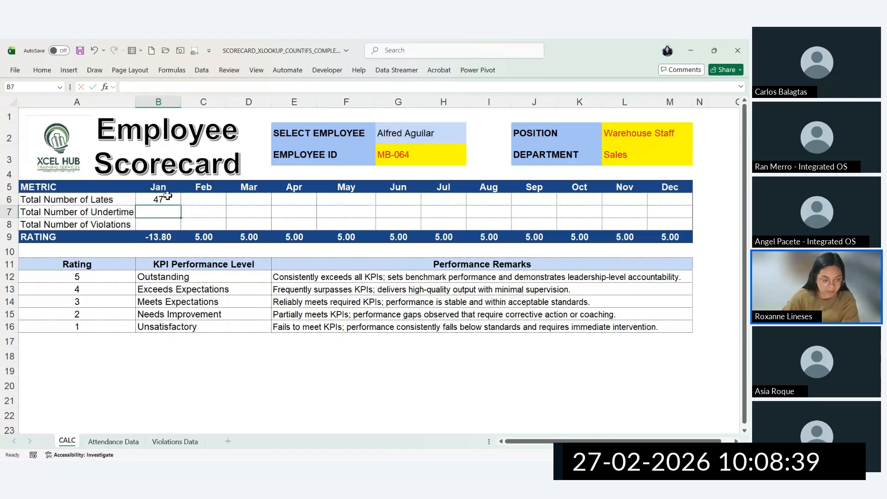
click(164, 196)
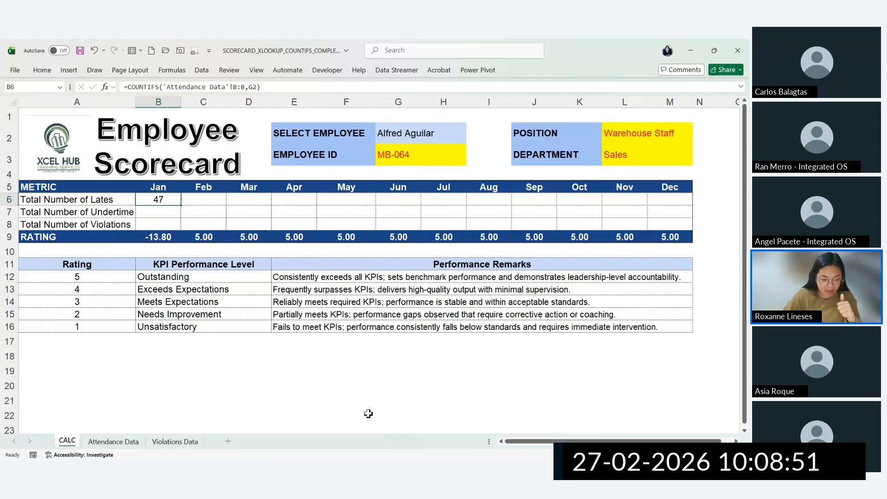
Step: Switch G2 between several employees and check B6's January lates count for each
click(457, 137)
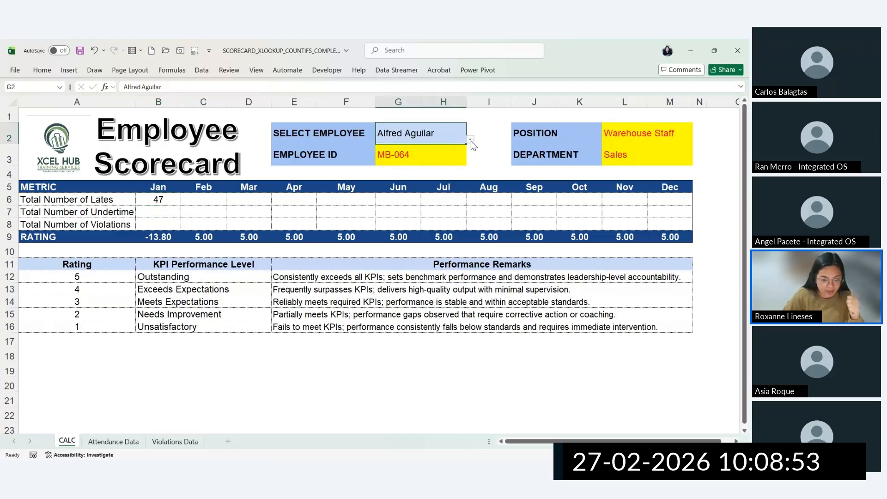
click(470, 140)
click(428, 159)
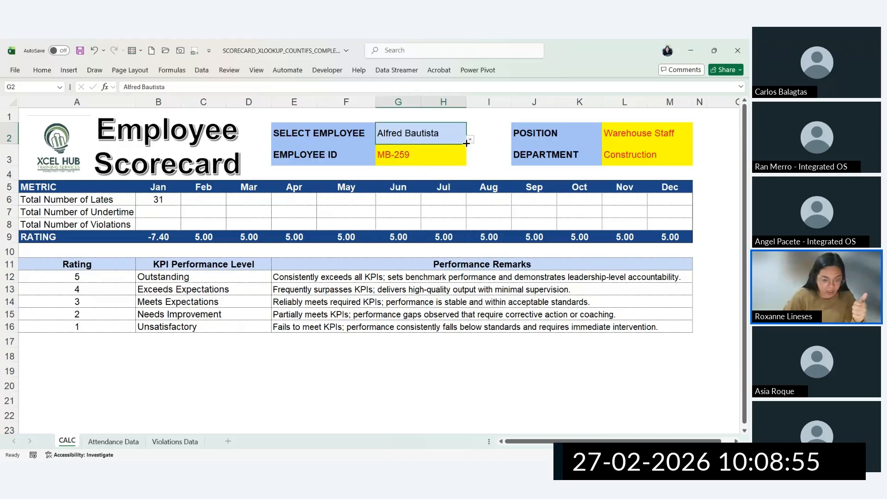
click(471, 139)
click(452, 165)
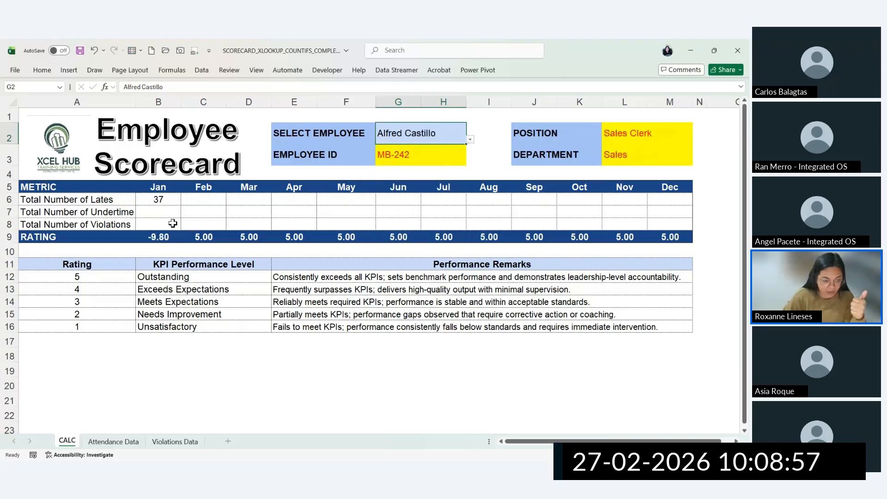
click(159, 199)
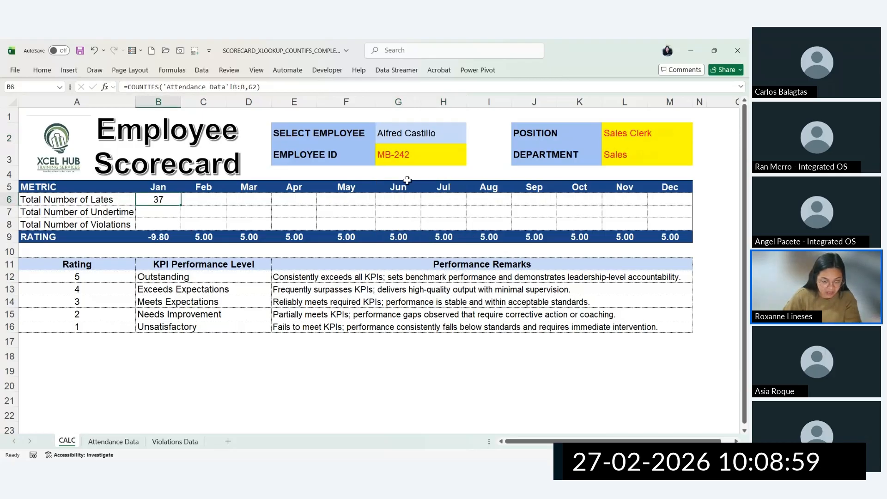
click(463, 135)
click(470, 139)
click(444, 198)
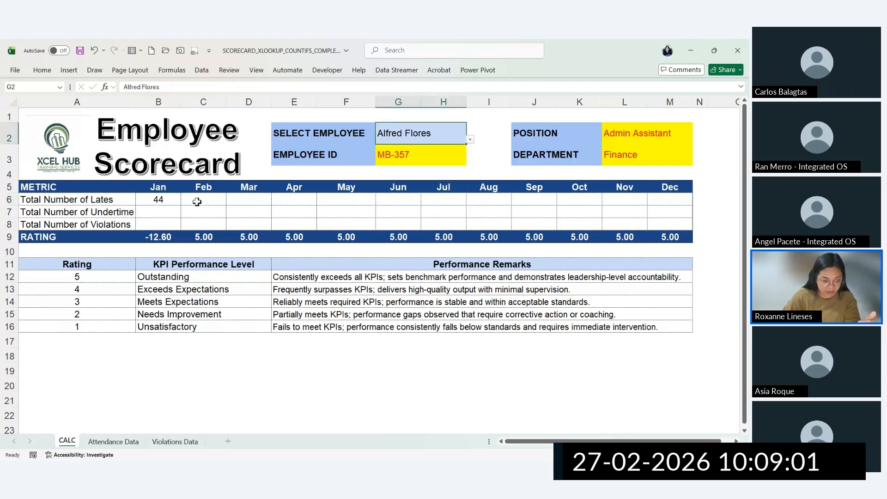
click(178, 203)
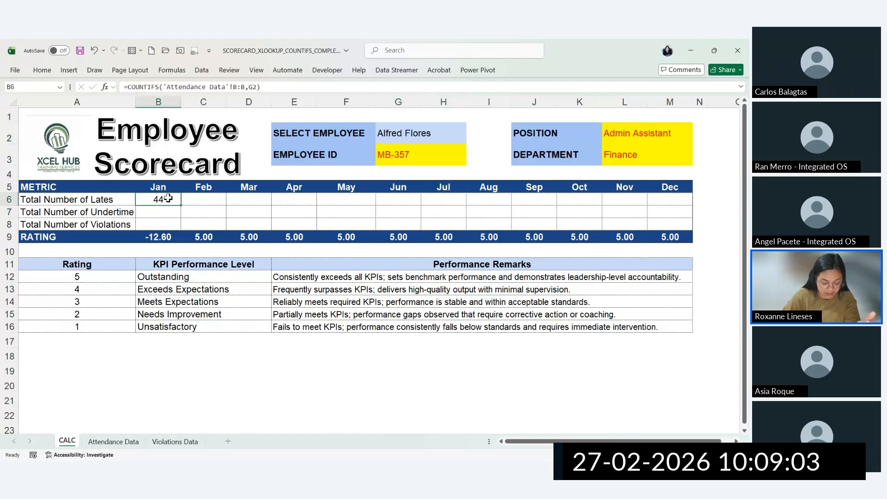
Step: Pick the first employee in the list and confirm B6 shows 47 lates
click(447, 134)
click(470, 140)
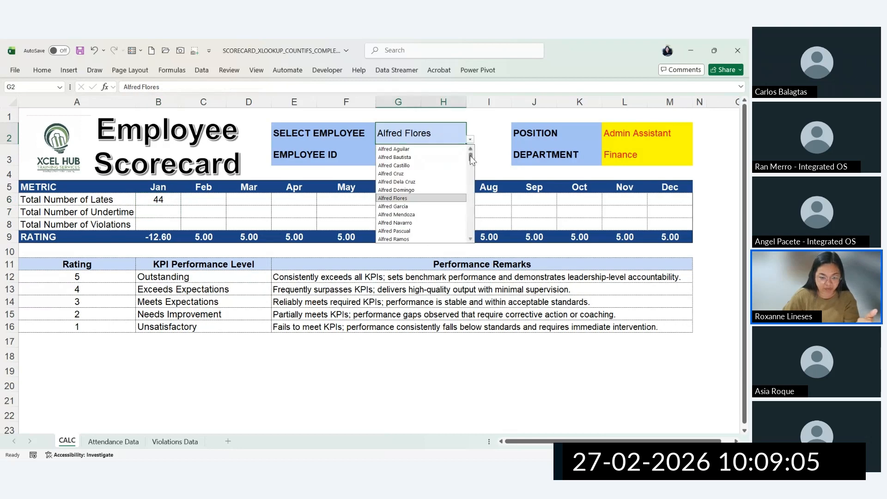
click(397, 149)
click(171, 198)
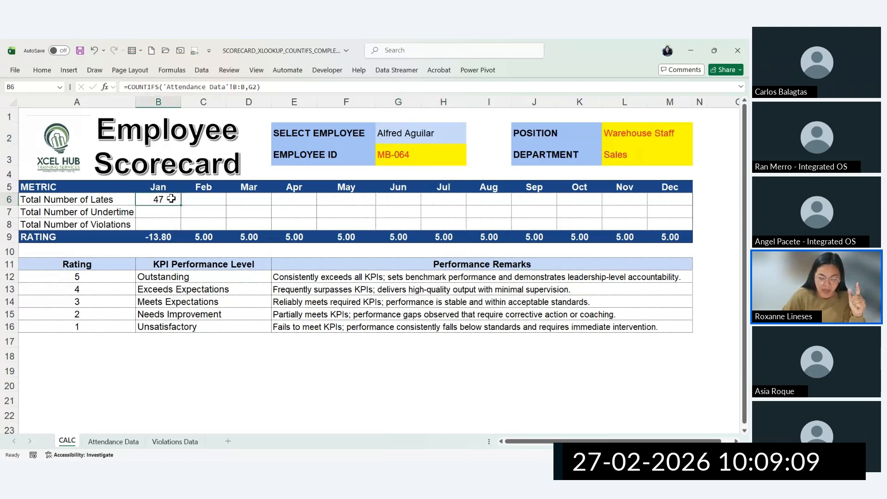
drag(171, 199, 166, 187)
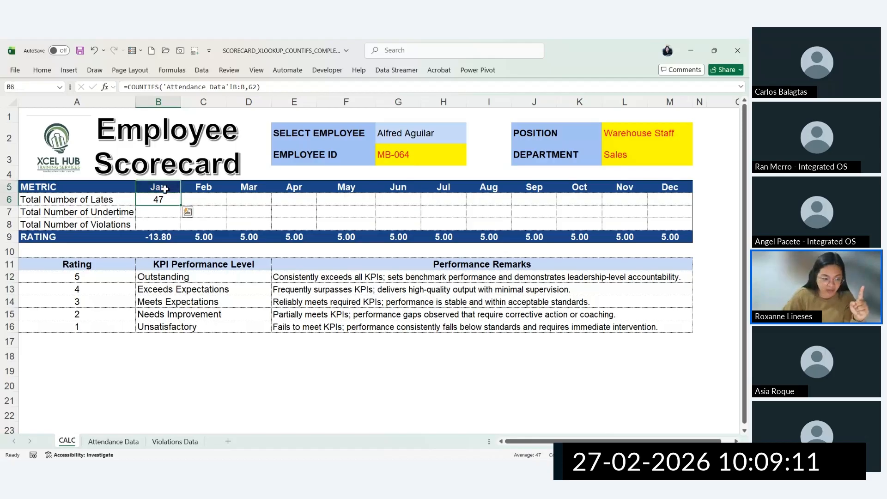
click(164, 185)
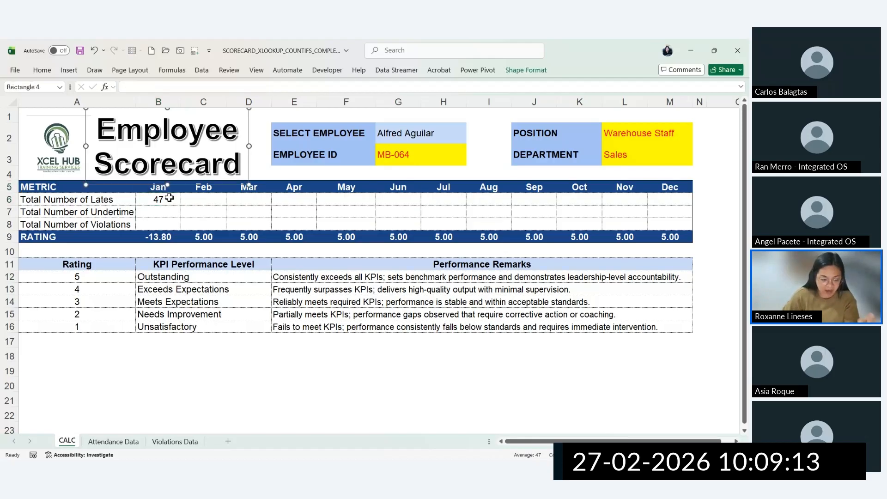
click(169, 199)
Step: Filter the Attendance Data Month column to Jan and confirm the employee's ten January records
click(113, 441)
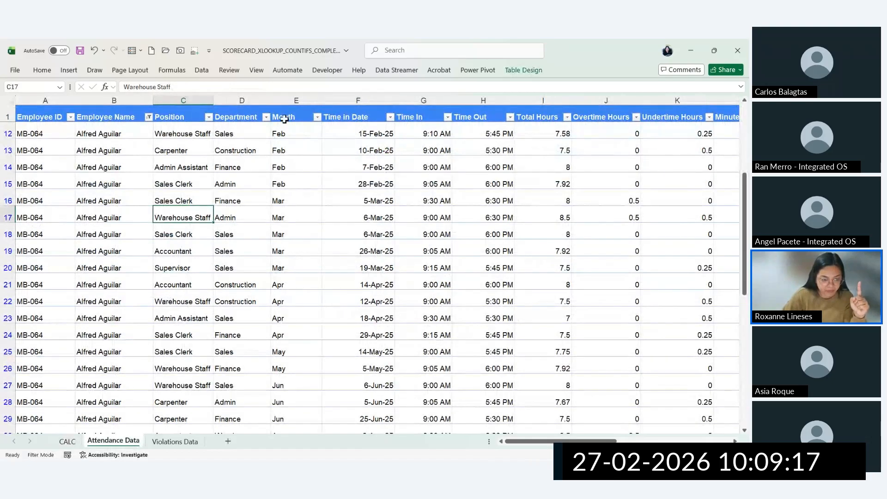
click(317, 118)
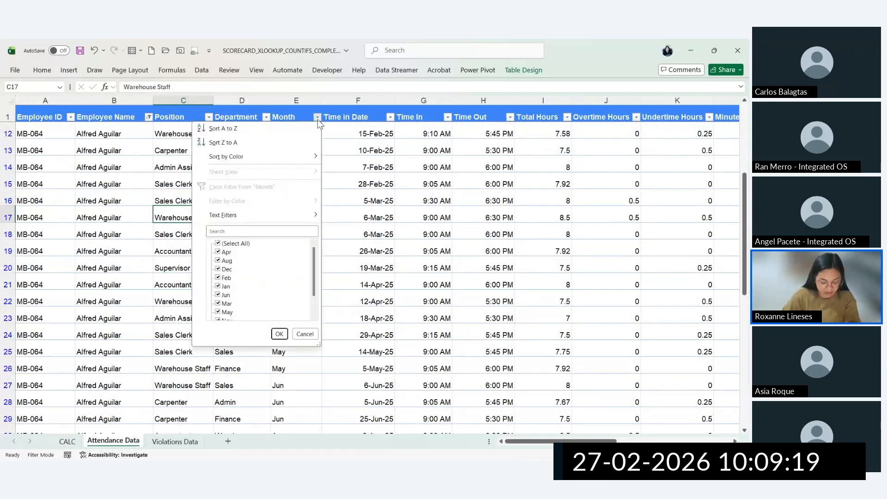
click(217, 243)
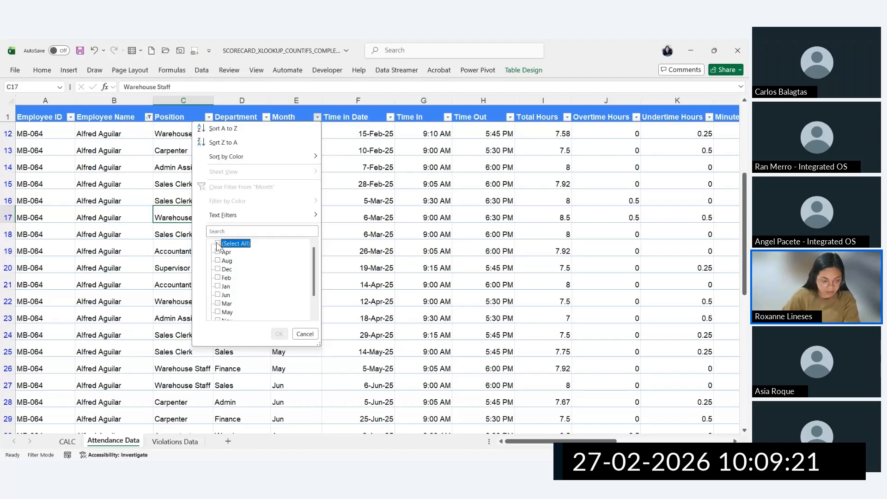
click(217, 286)
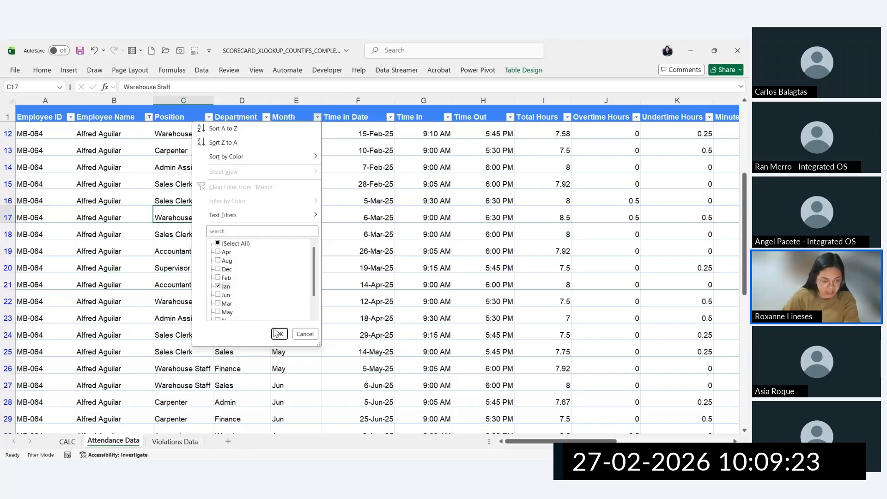
click(279, 334)
drag(303, 119, 314, 280)
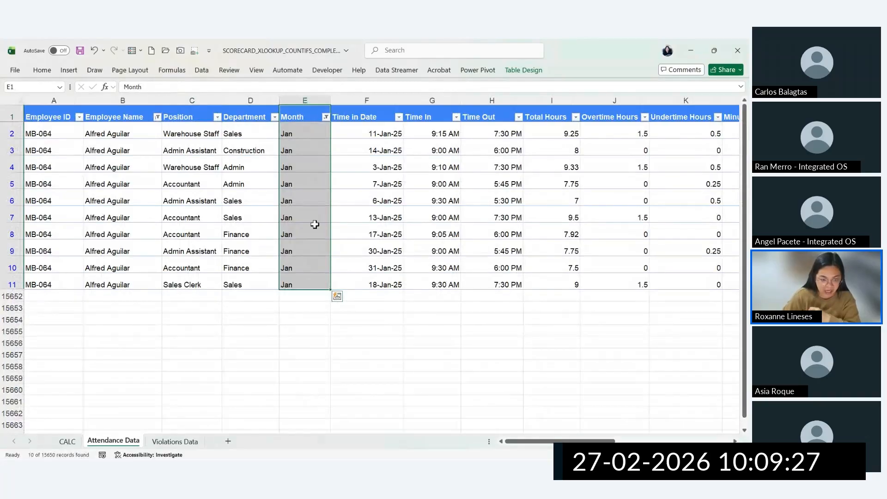
drag(305, 133, 313, 283)
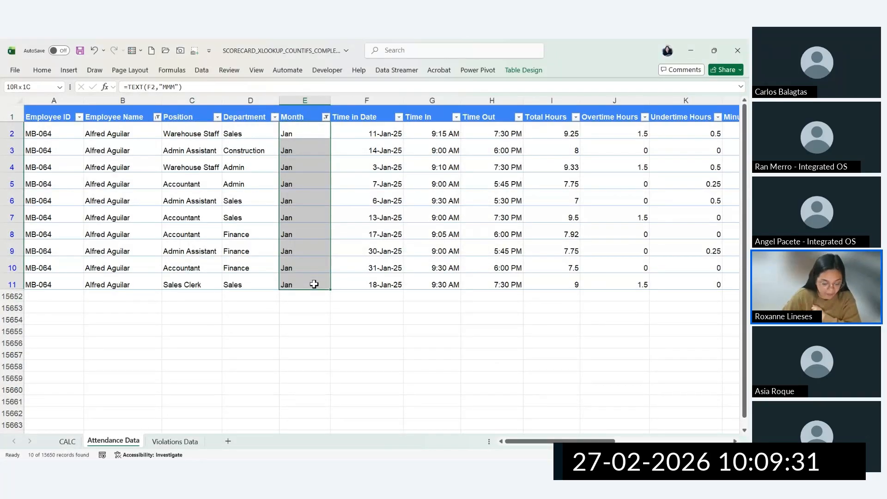
drag(313, 284, 313, 284)
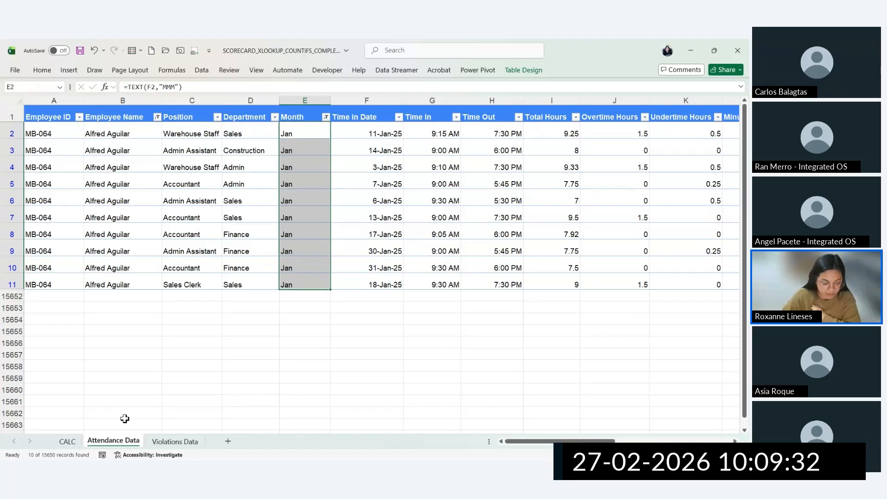
click(67, 441)
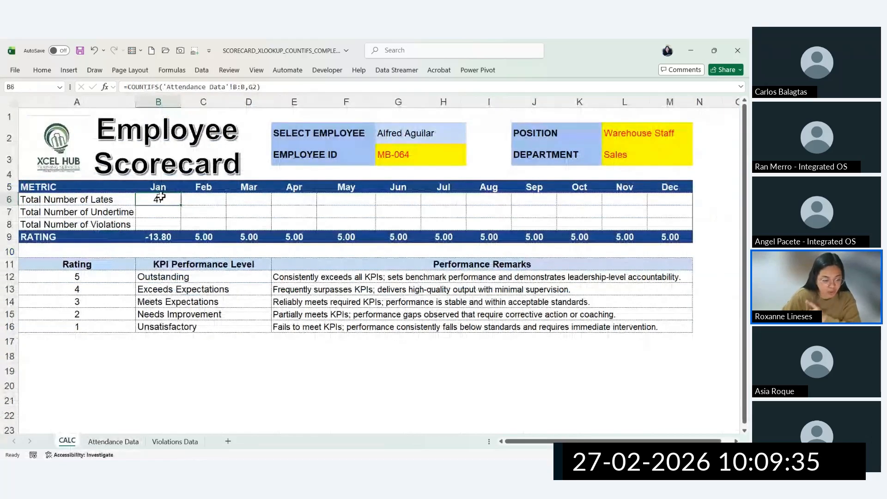
Step: Add a Month criterion ('Attendance Data'!E:E matching CALC!B5) to B6's COUNTIFS, returning 10
double_click(159, 199)
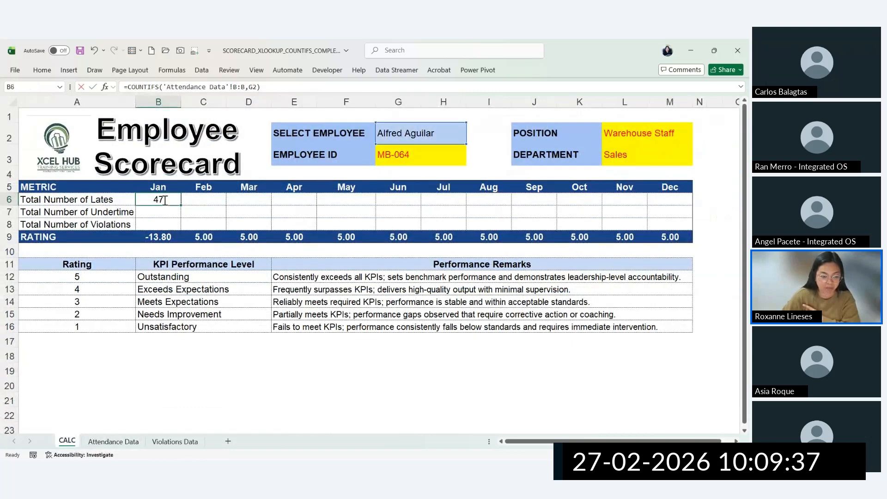
click(223, 205)
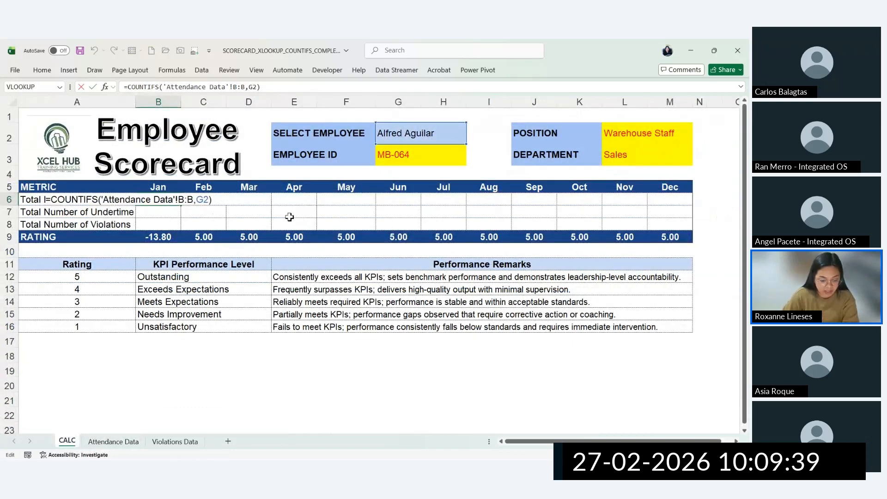
key(BackSpace)
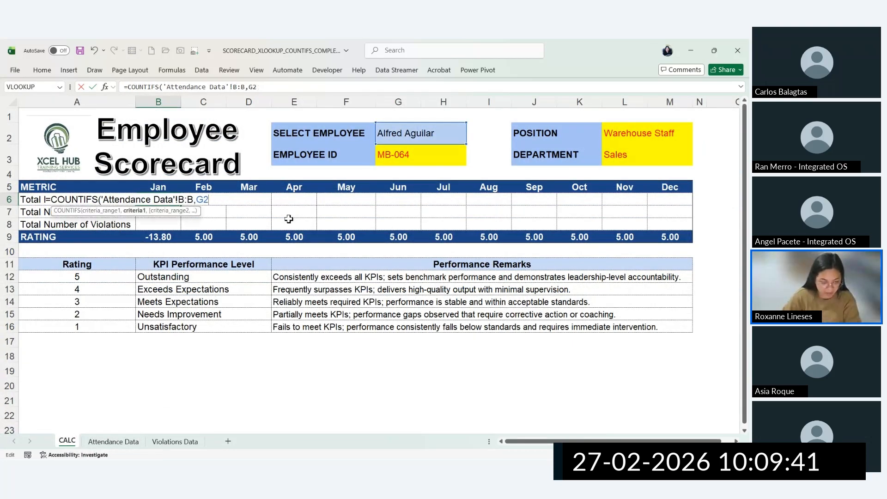
text(,)
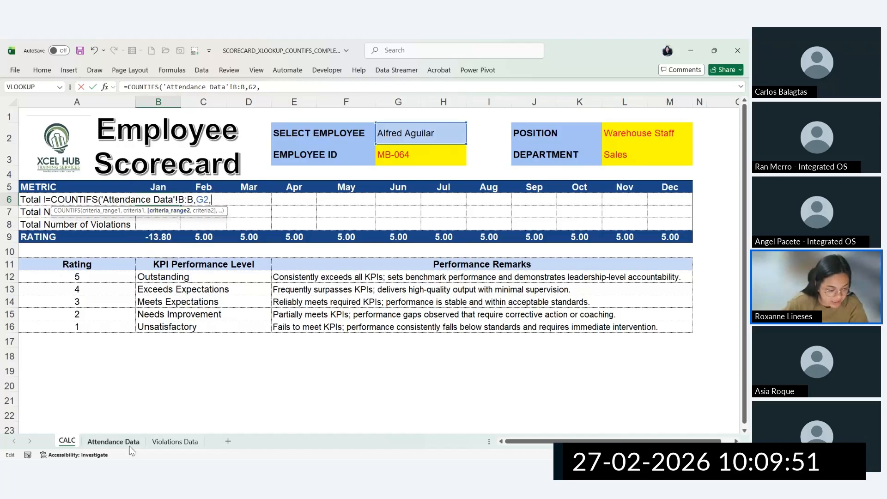
click(119, 442)
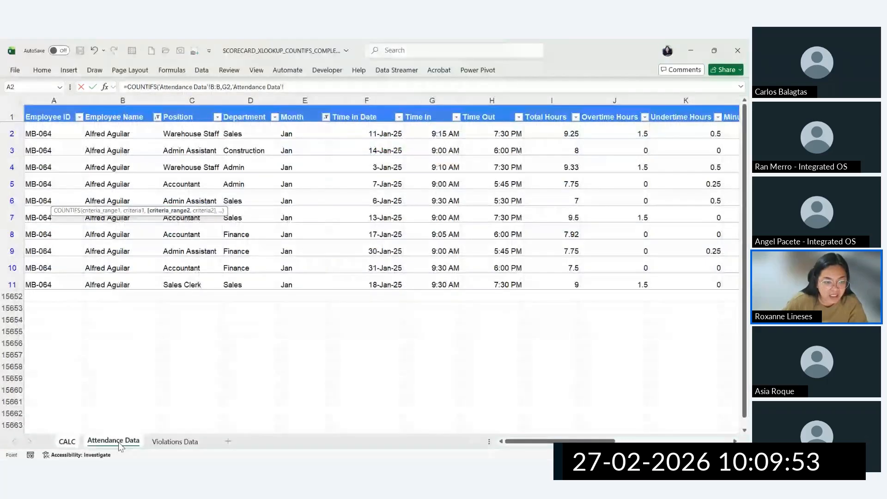
click(305, 98)
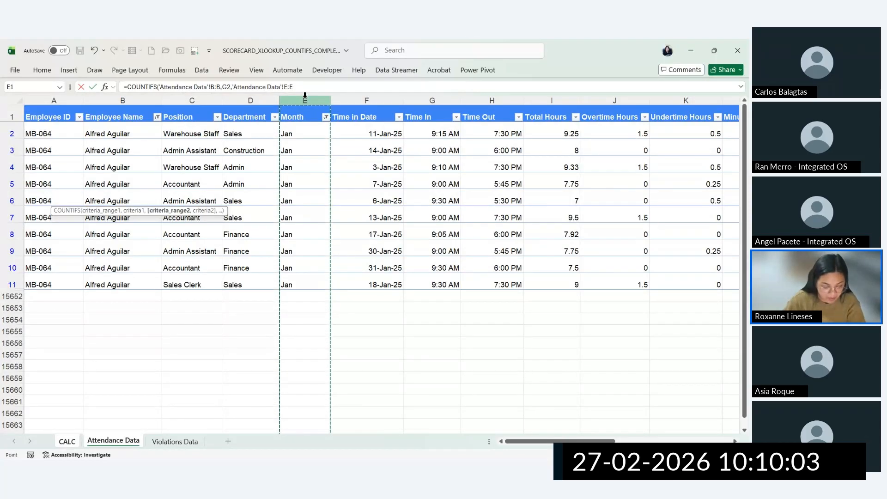
text(,)
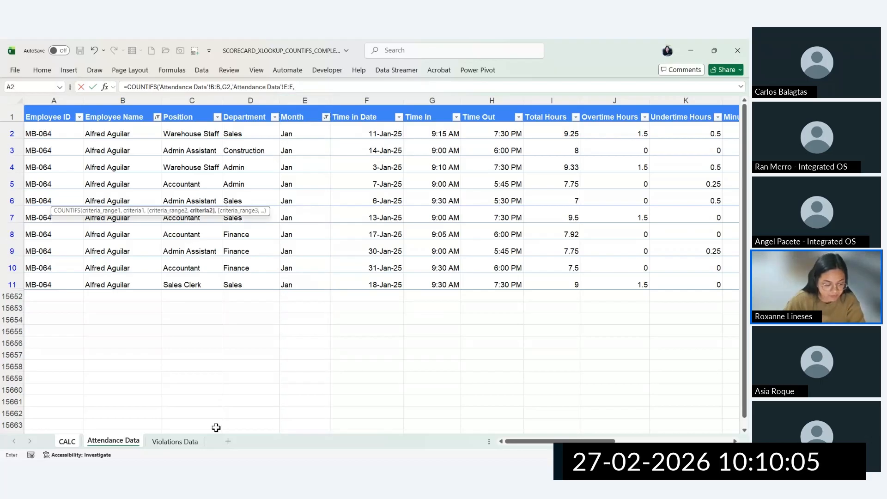
click(67, 442)
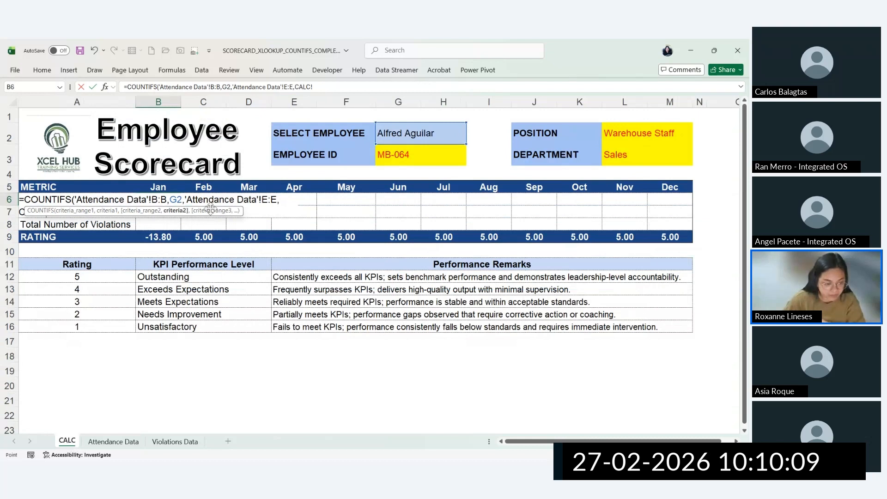
click(157, 187)
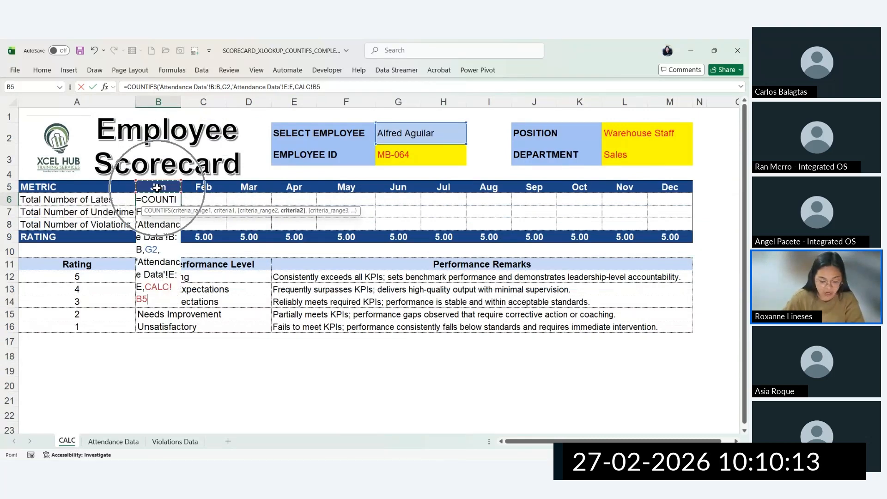
key(Return)
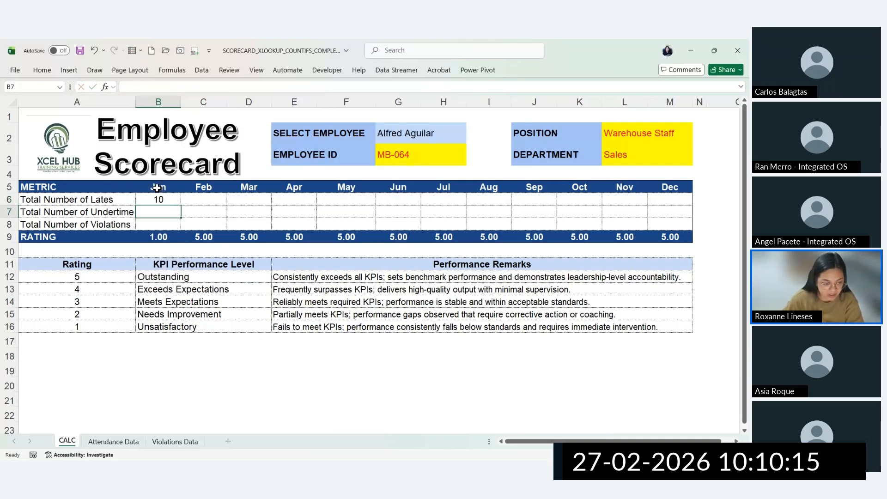
click(159, 200)
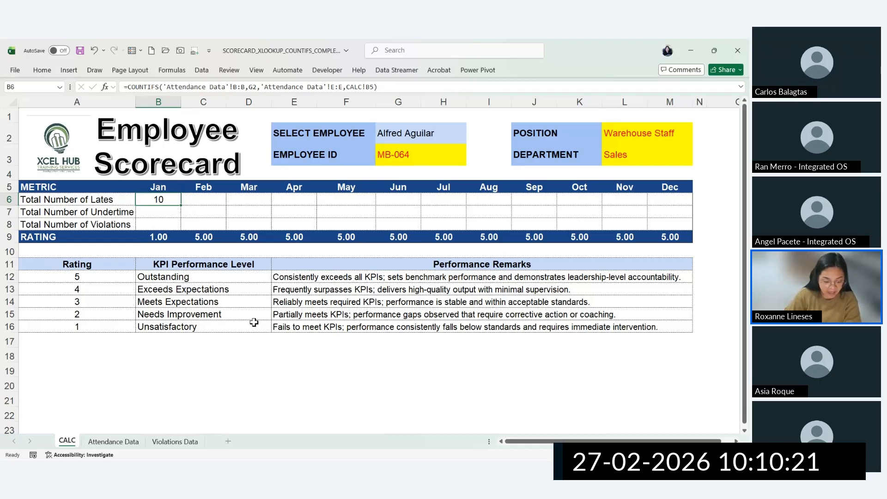
Step: Review the B5 and Month range references in B6's formula and recommit it
double_click(167, 200)
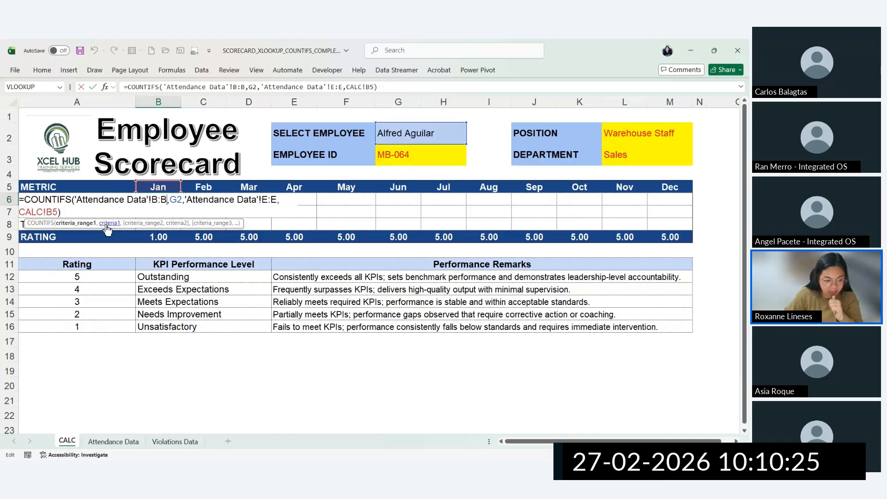
drag(58, 211, 42, 209)
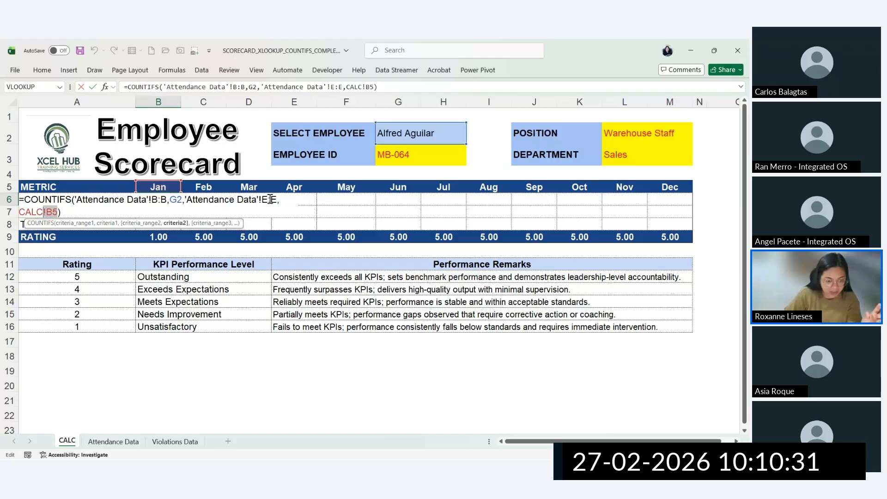
drag(278, 199, 189, 198)
key(ctrl+Return)
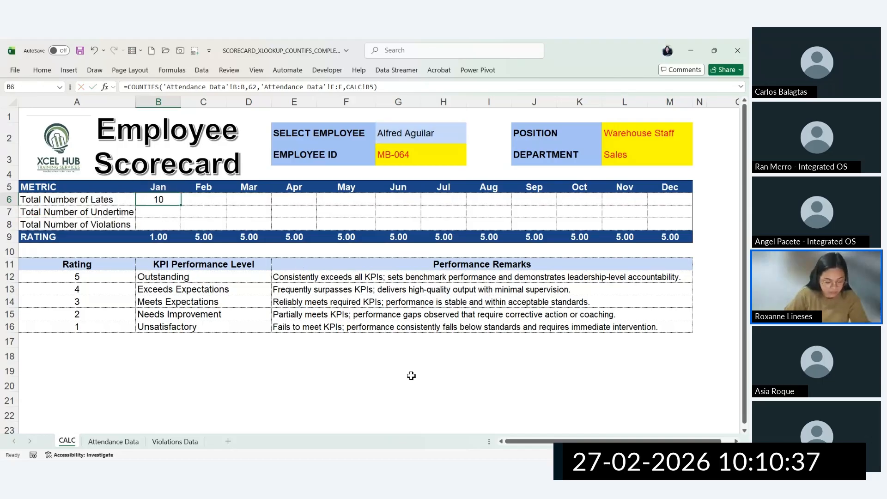
scroll(334, 398, up, 3)
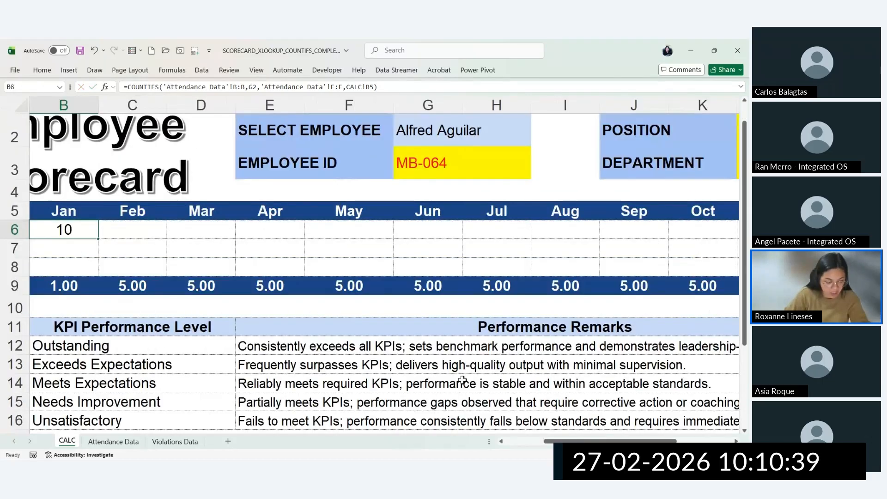
key(Left)
click(262, 230)
double_click(262, 229)
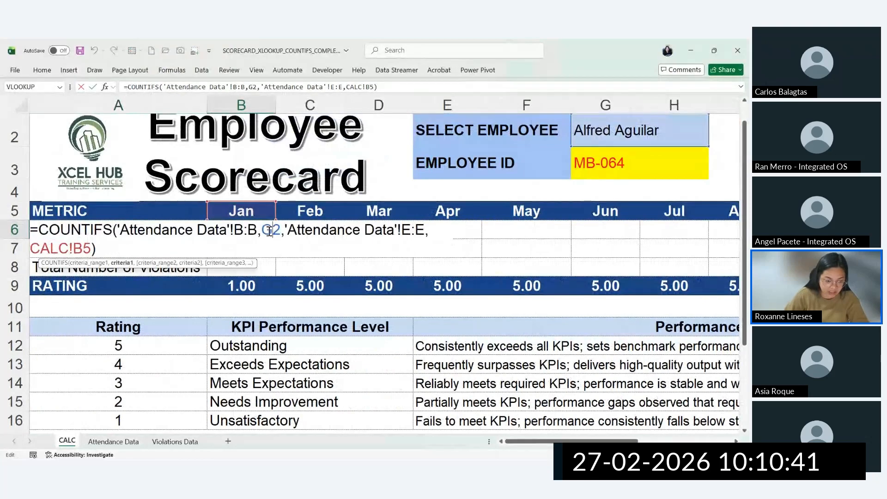
text(G2,)
drag(121, 230, 227, 236)
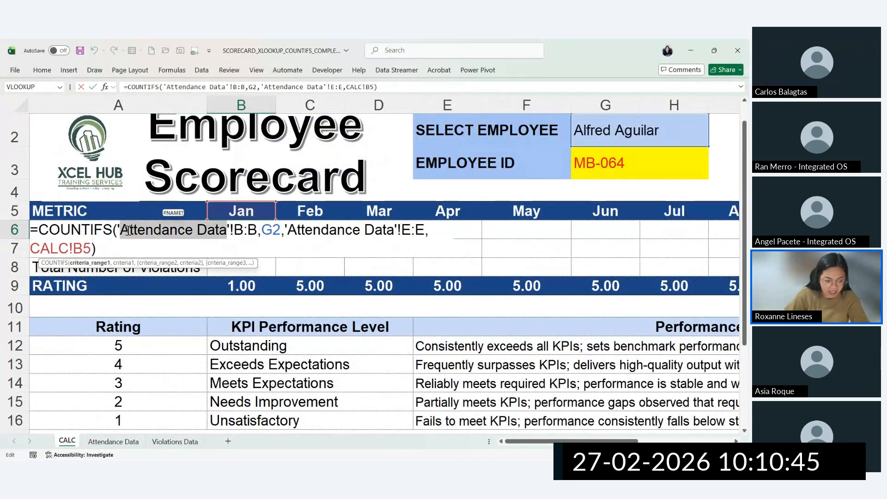
click(119, 443)
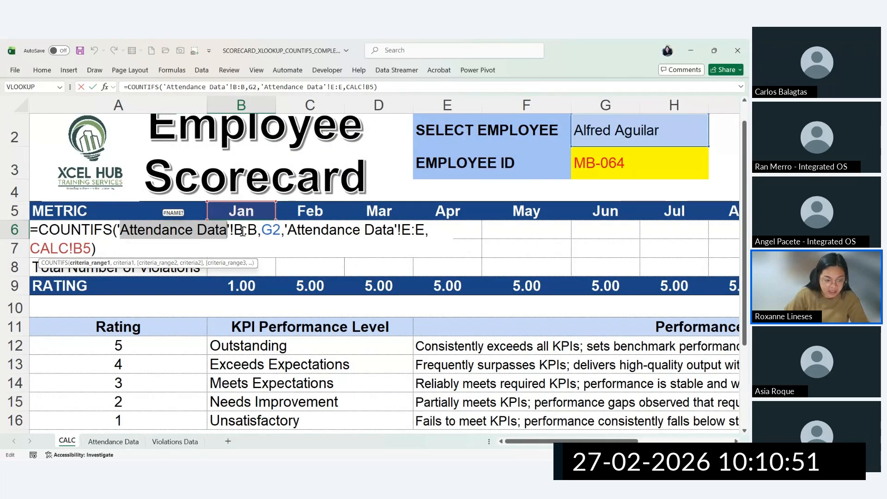
click(230, 227)
drag(229, 226, 235, 228)
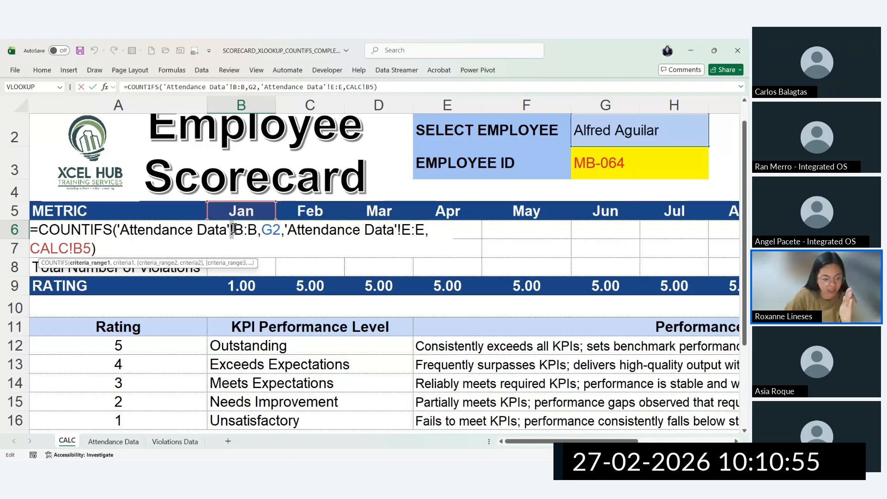
click(234, 228)
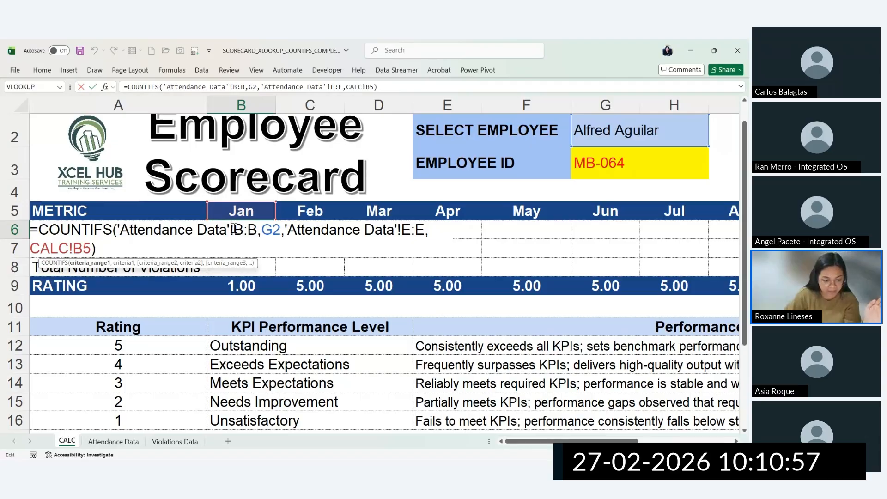
drag(256, 230, 237, 224)
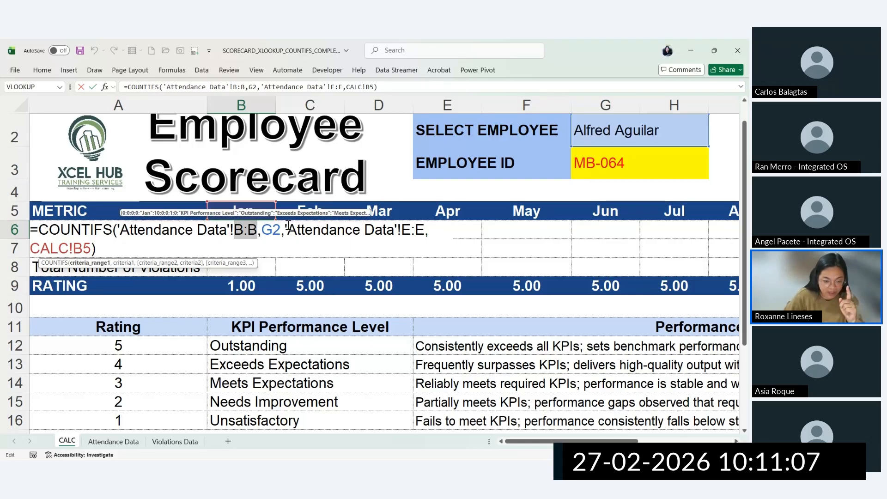
drag(286, 230, 424, 236)
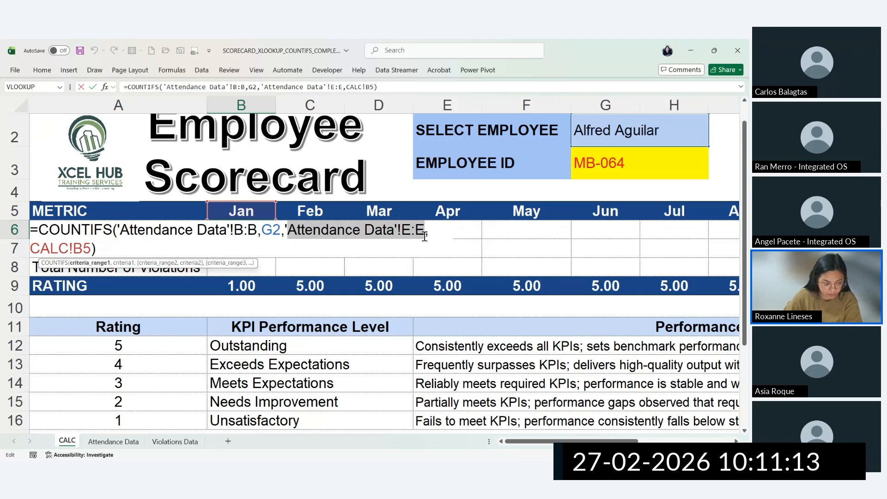
drag(92, 248, 73, 244)
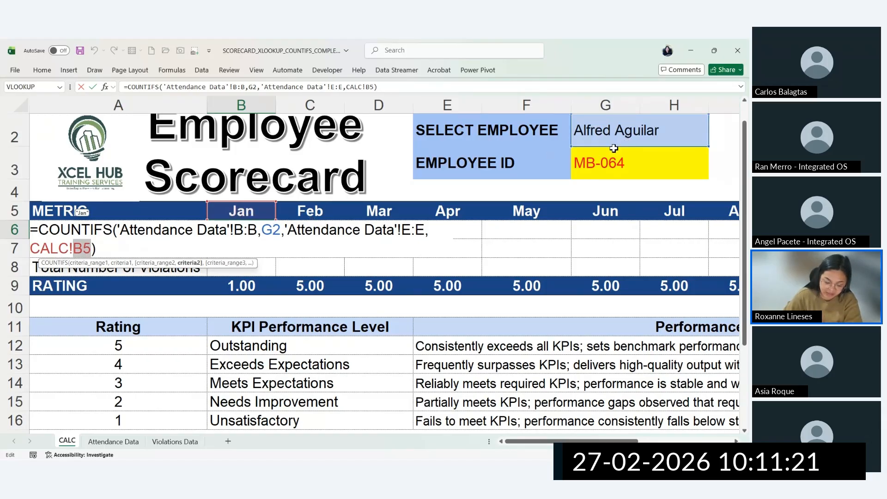
key(Return)
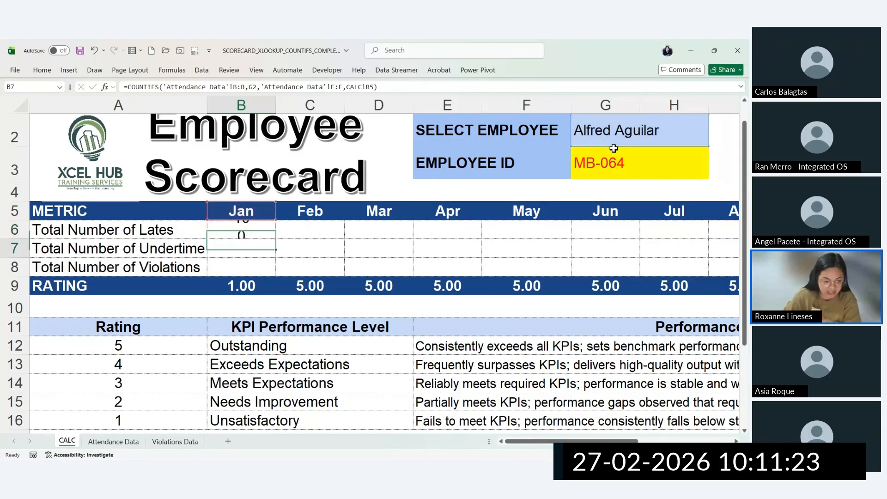
Step: Fill the January lates formula from B6 across into February's C6
click(250, 230)
scroll(361, 346, down, 2)
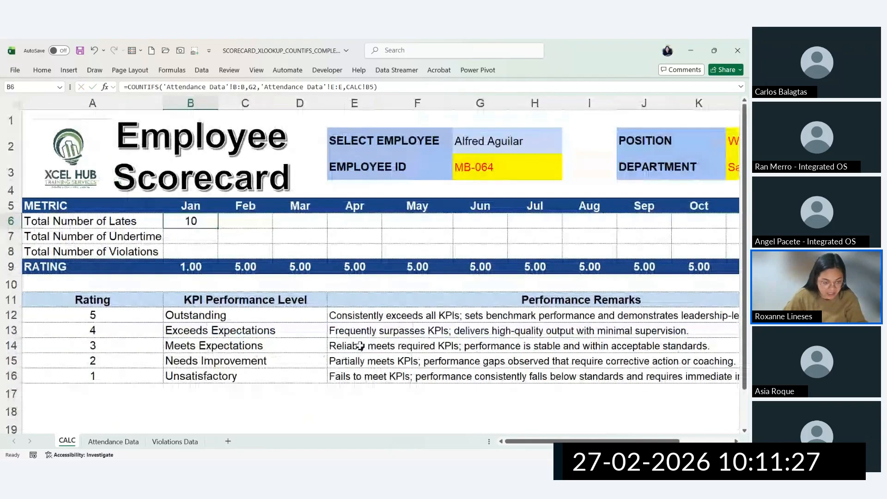
scroll(254, 267, down, 1)
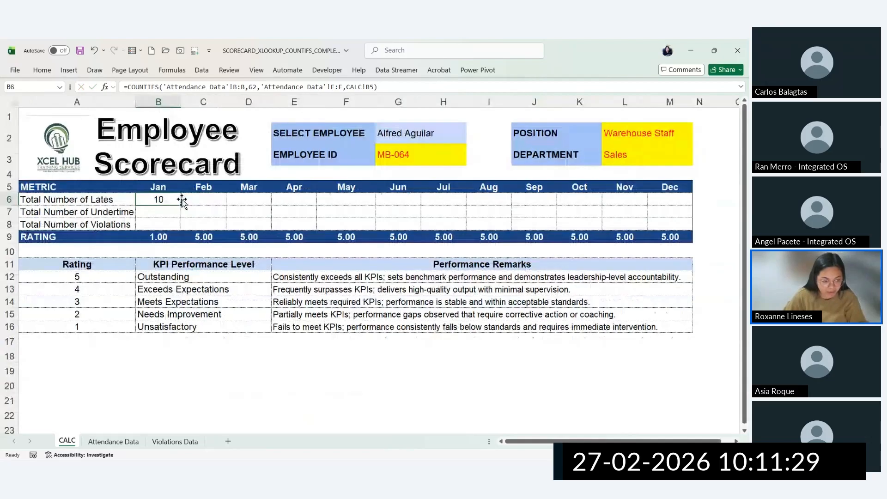
drag(183, 206, 217, 206)
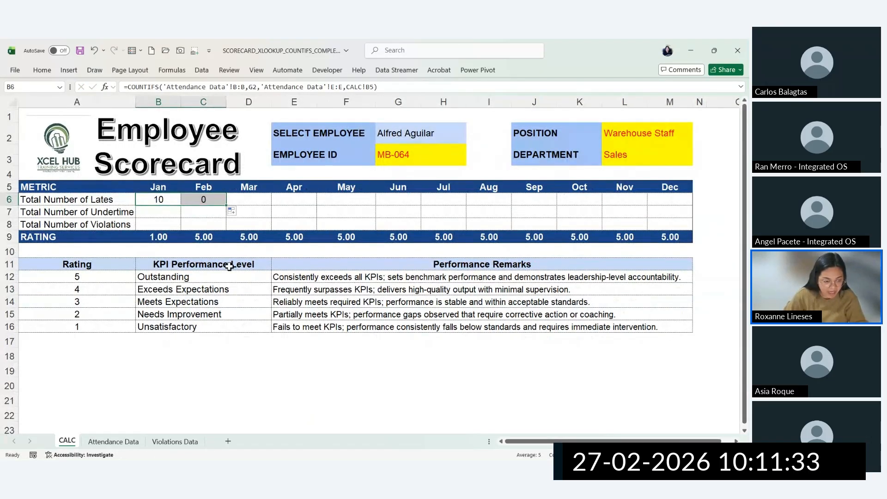
Step: Inspect C6's shifted H2 and C5 references and recommit it, still returning 0
click(208, 198)
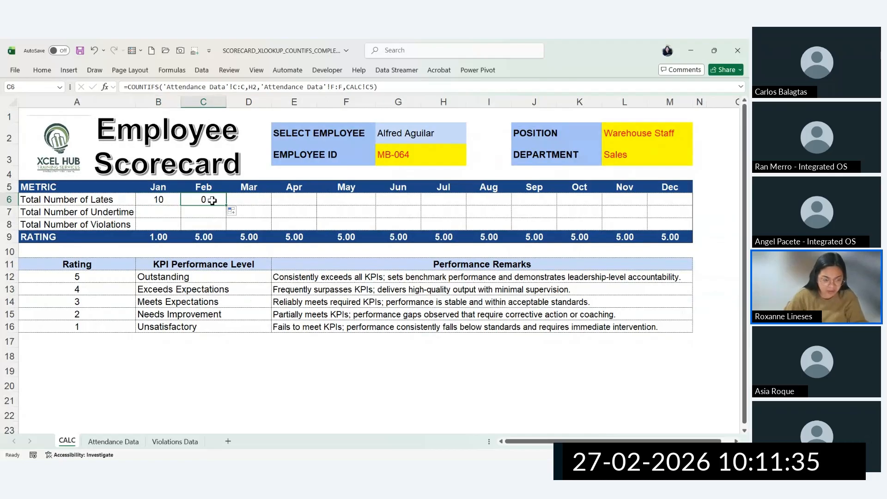
double_click(212, 200)
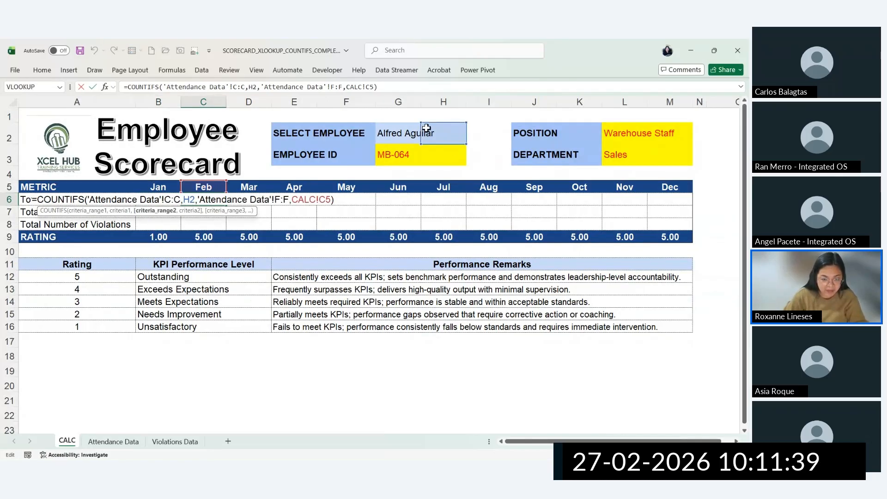
key(Escape)
double_click(185, 199)
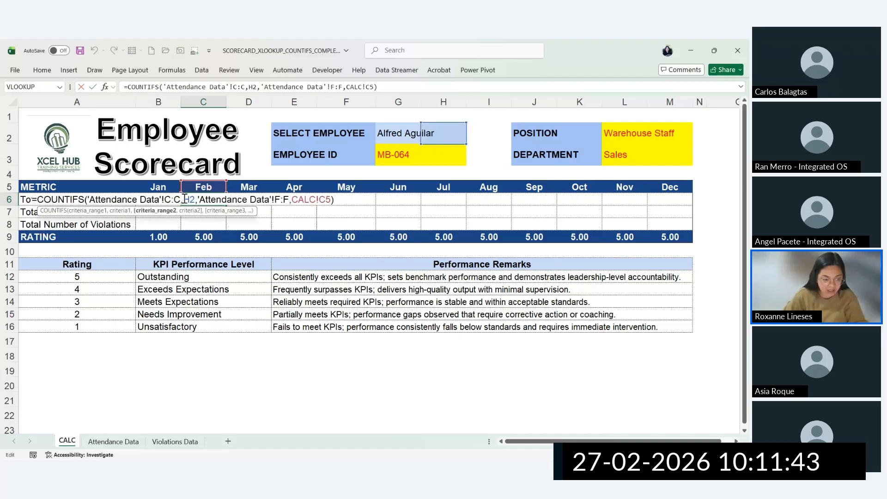
drag(184, 200, 196, 202)
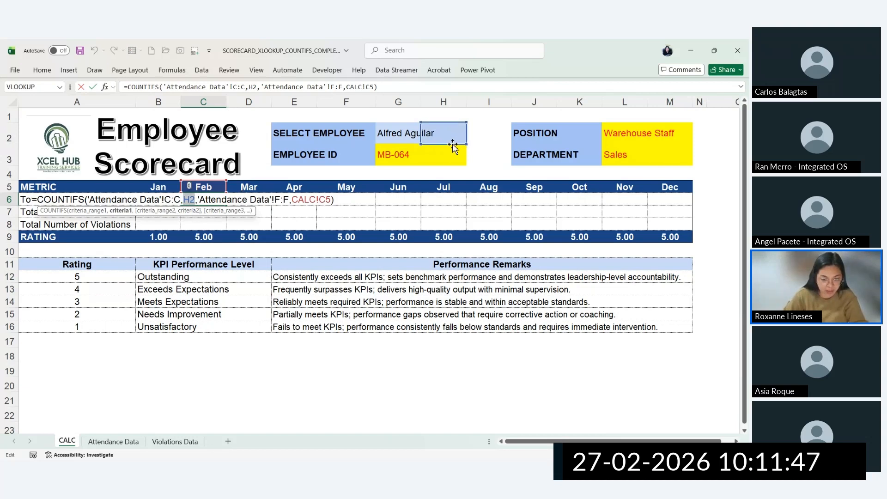
key(ctrl)
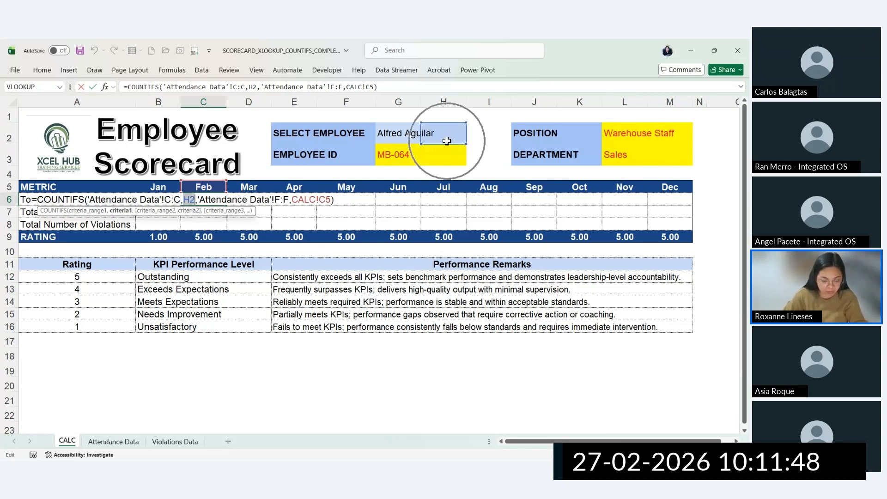
double_click(327, 199)
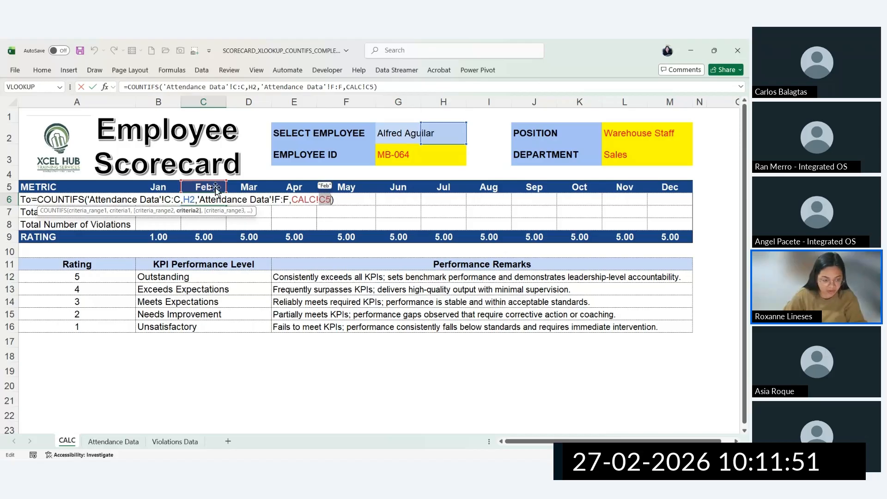
key(ctrl)
key(ctrl)
key(ctrl)
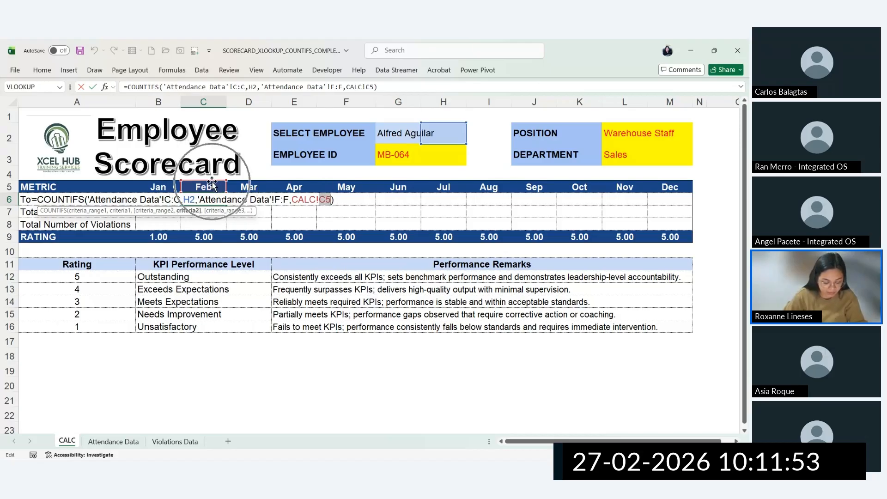
key(ctrl)
key(ctrl)
key(ctrl)
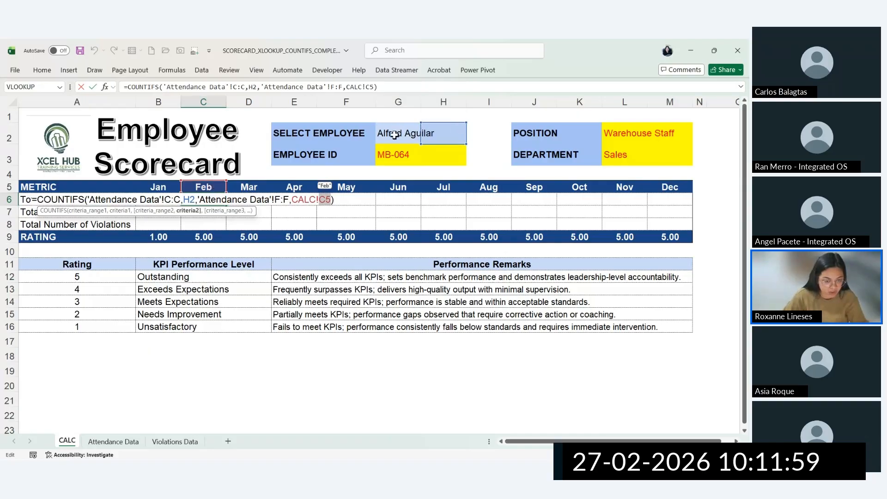
key(ctrl)
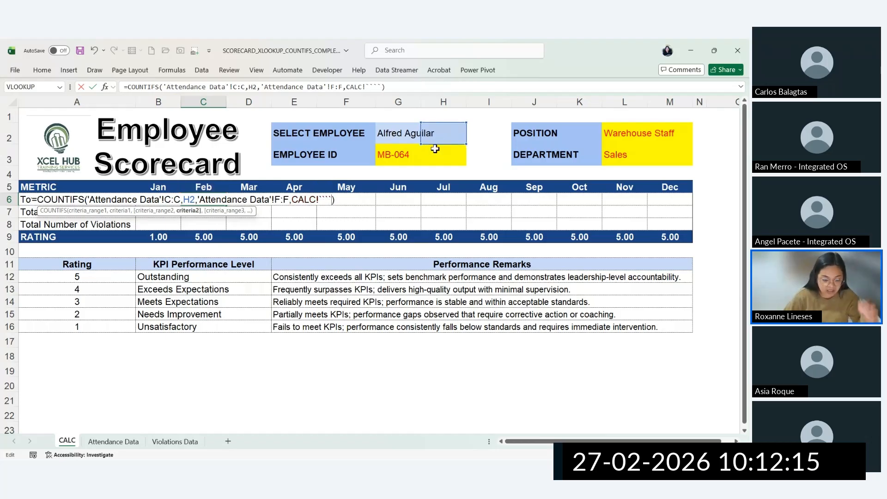
key(ctrl+Return)
click(427, 135)
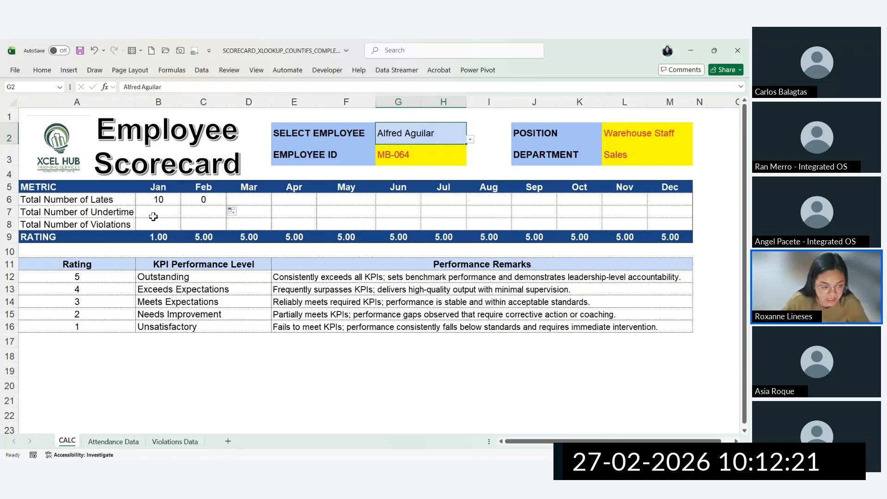
Step: Lock B6's employee-name criterion as $G$2 using F4, keeping January's count at 10
click(162, 200)
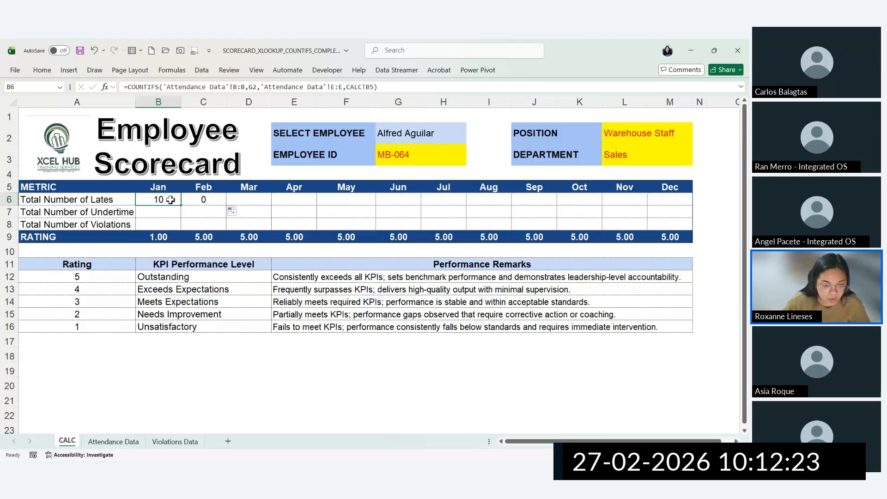
click(395, 135)
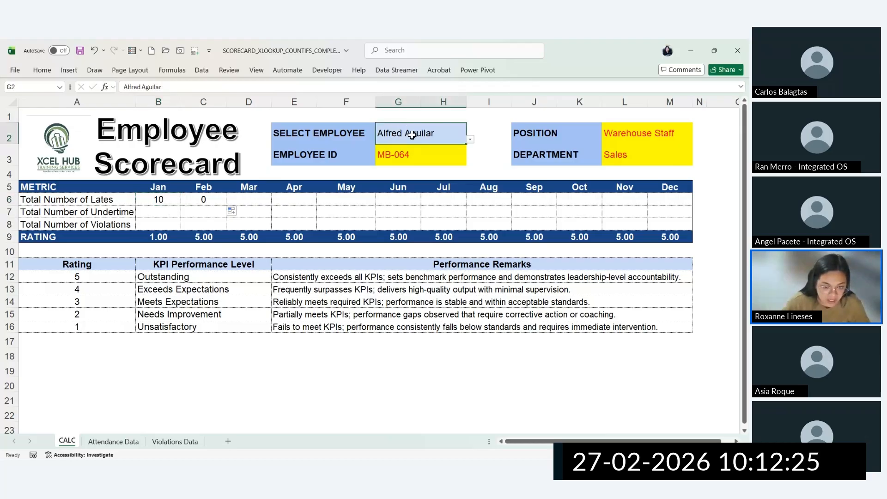
double_click(171, 199)
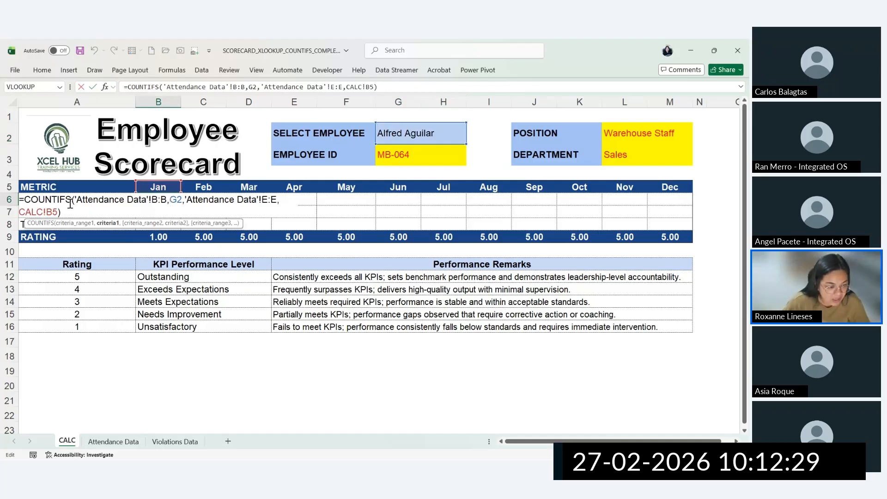
click(178, 198)
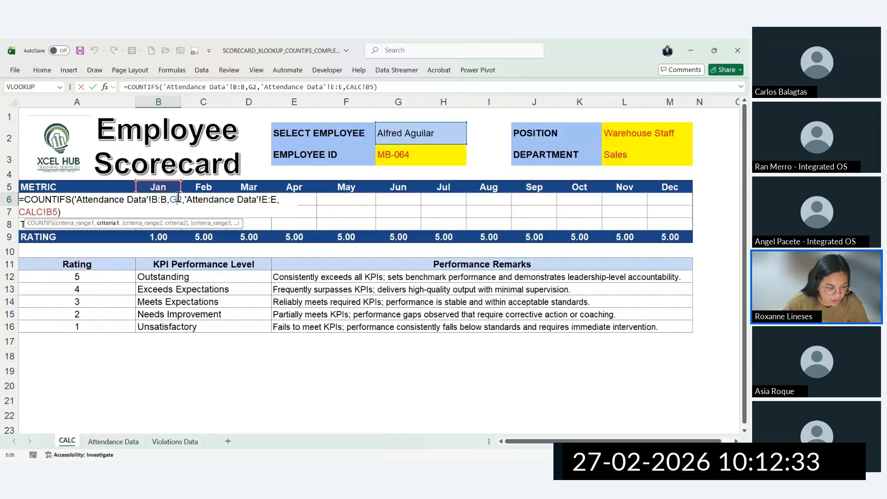
key(F4)
double_click(156, 249)
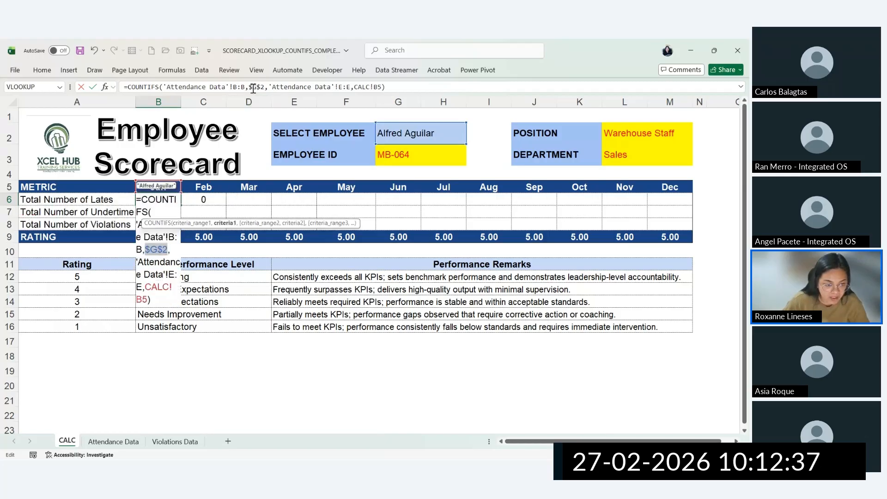
click(151, 249)
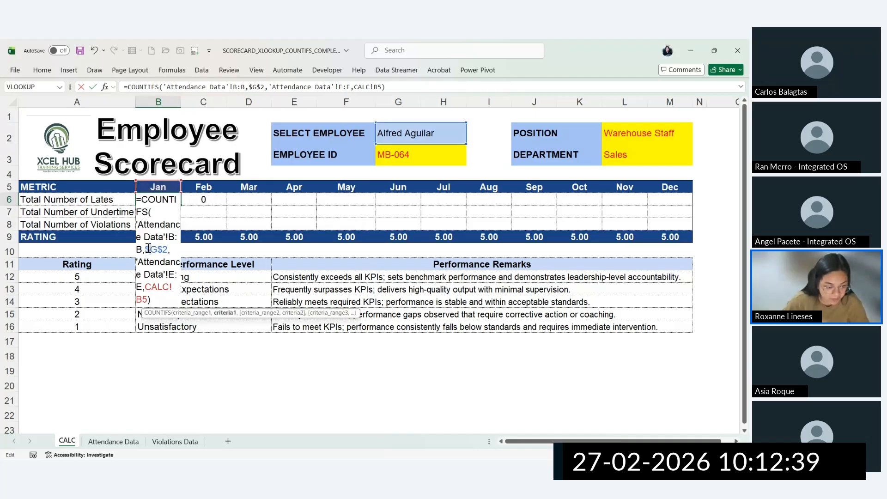
drag(145, 249, 168, 251)
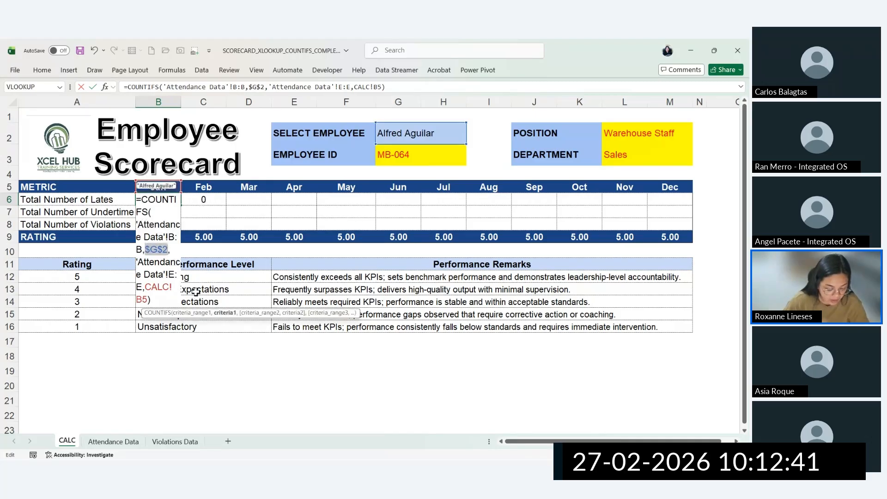
key(F4)
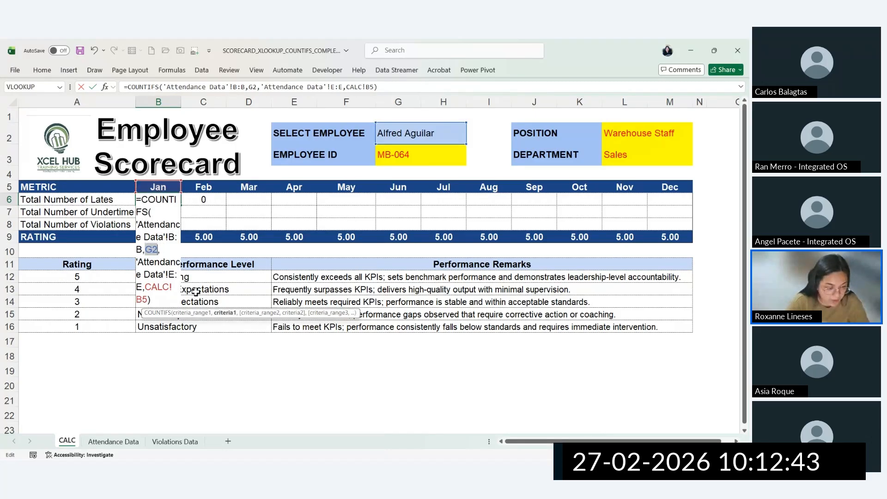
key(F4)
key(F4)
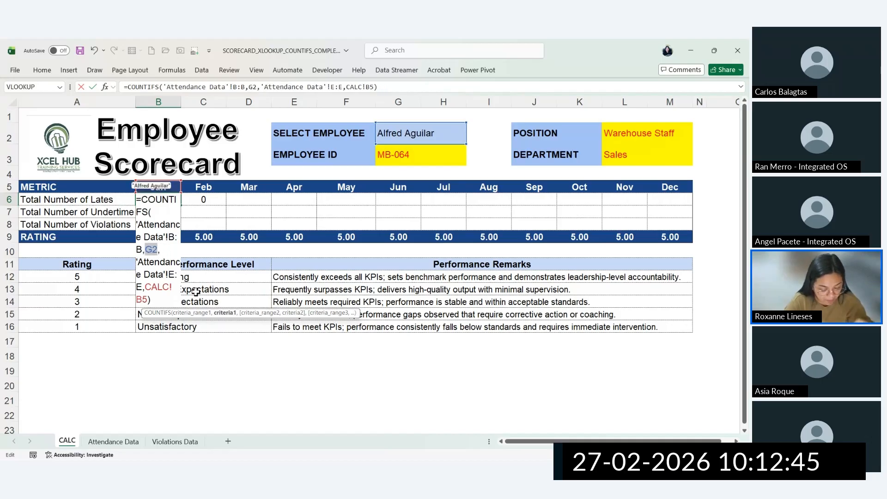
key(F4)
key(F4)
key(F4)
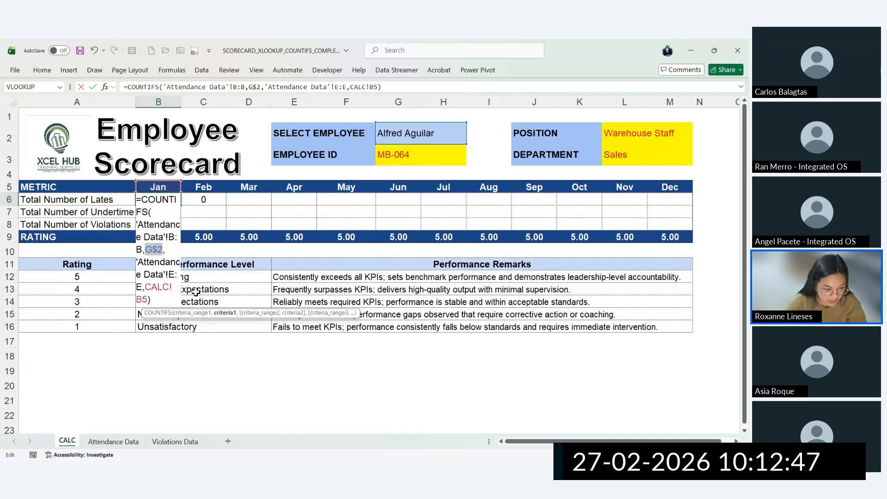
key(F4)
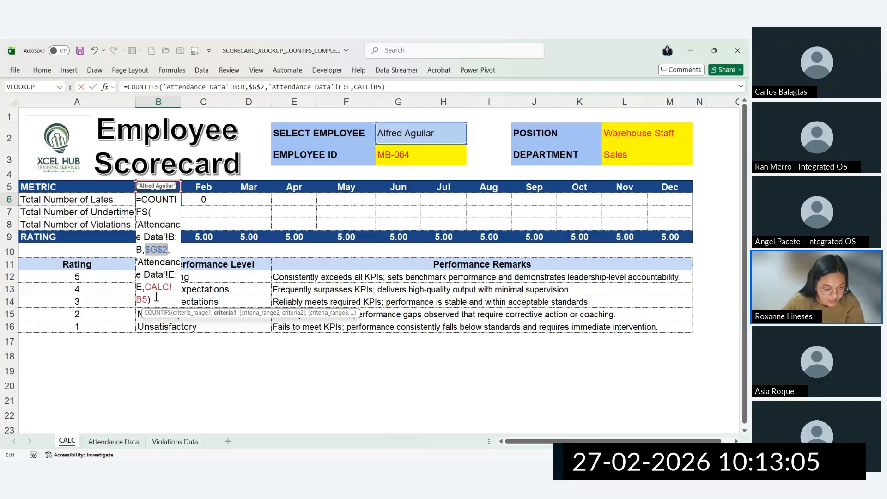
key(F4)
key(F4)
key(F4)
key(F4)
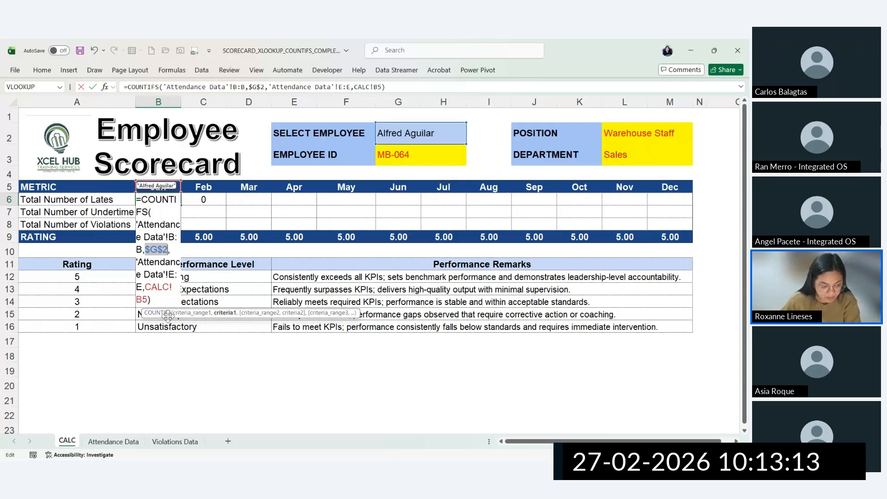
key(Return)
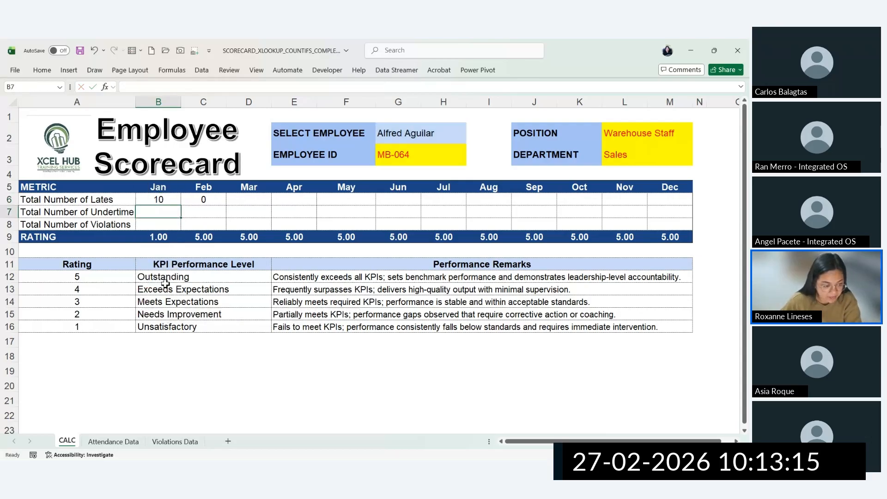
Step: Review B6's Attendance Data name range without changes, then switch to the Attendance Data sheet
click(163, 199)
double_click(163, 199)
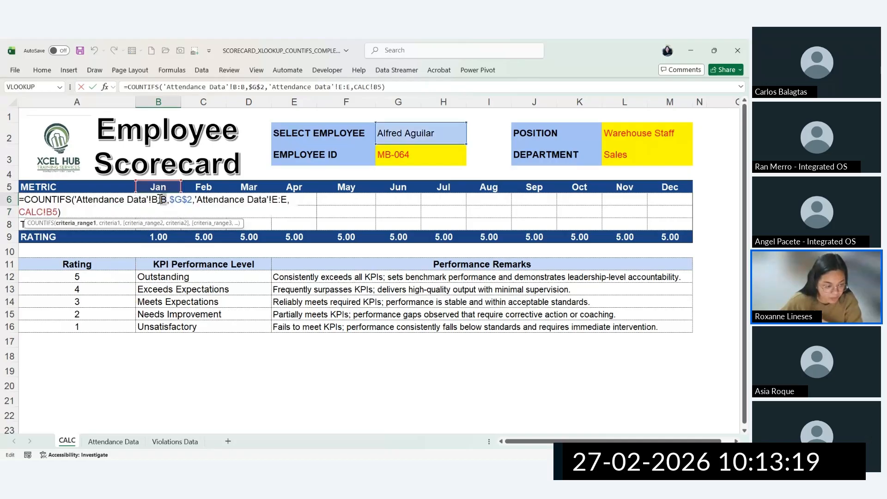
drag(160, 198, 153, 198)
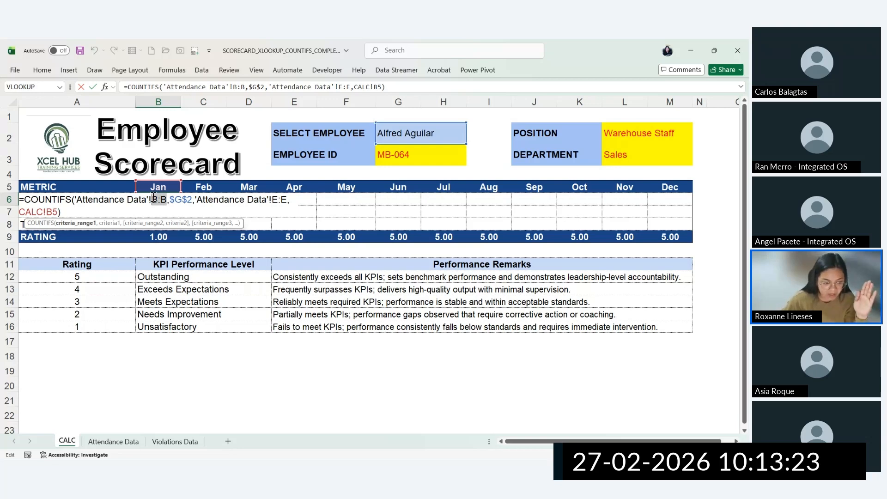
click(163, 200)
drag(167, 199, 78, 197)
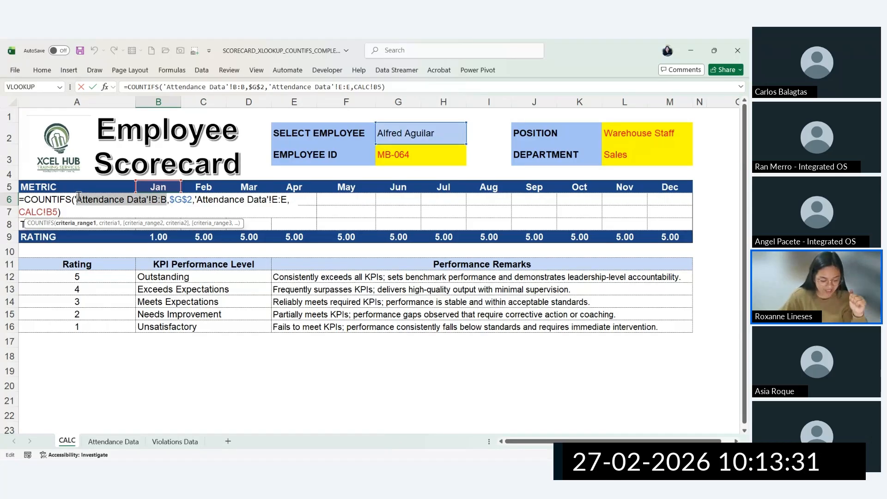
key(Escape)
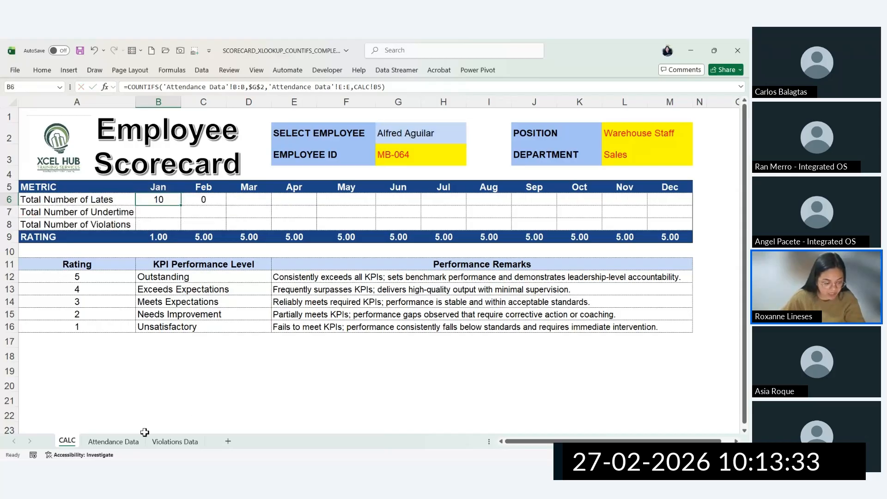
click(114, 442)
Step: Copy the Jan Lates formula from B6 into Feb's cell C6
click(108, 100)
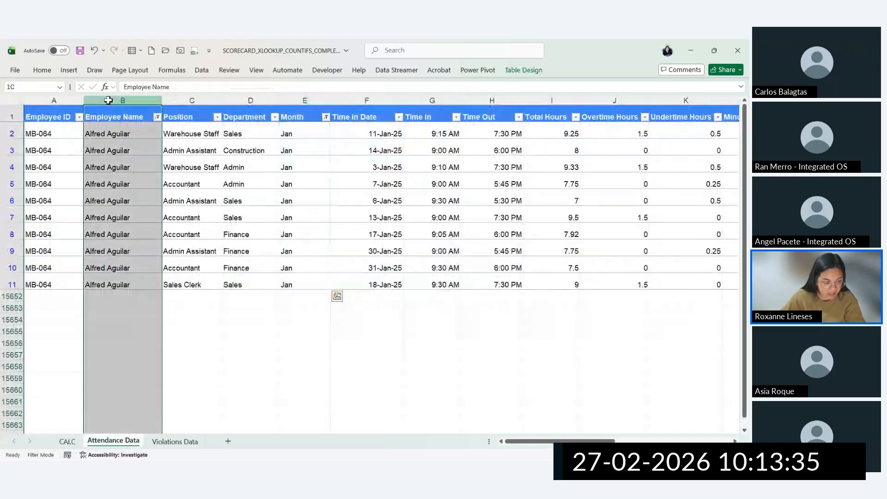
click(108, 99)
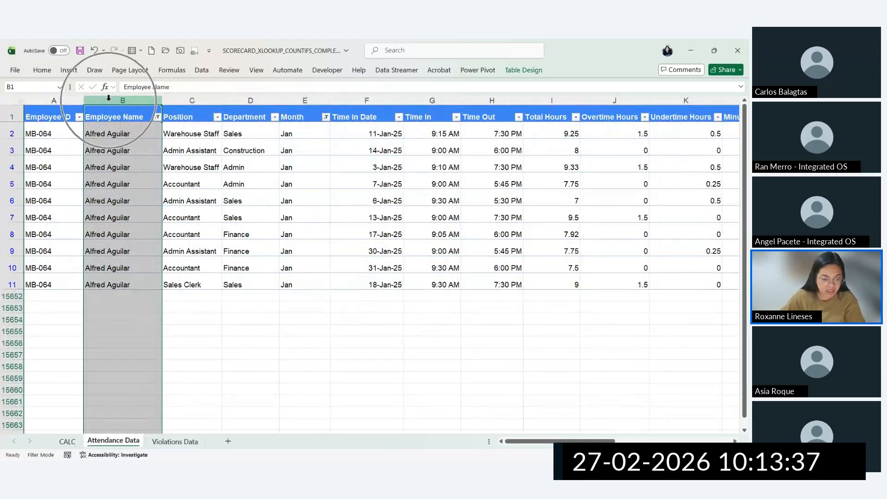
click(67, 442)
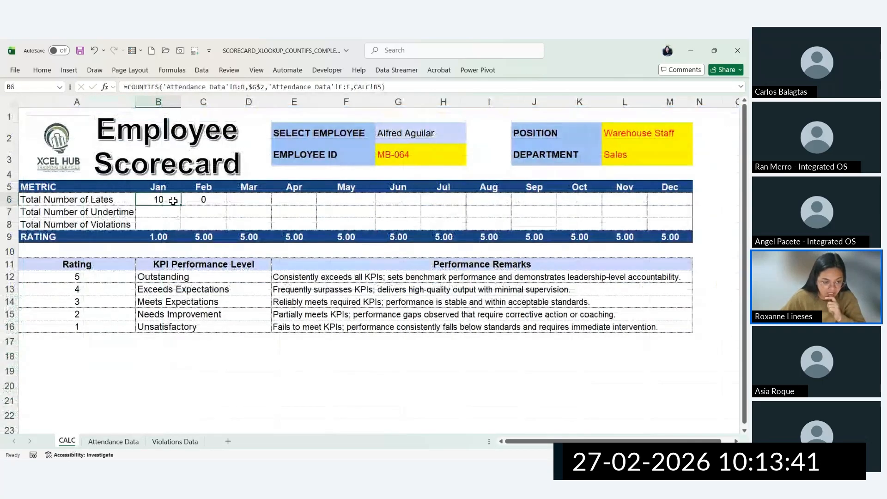
click(169, 197)
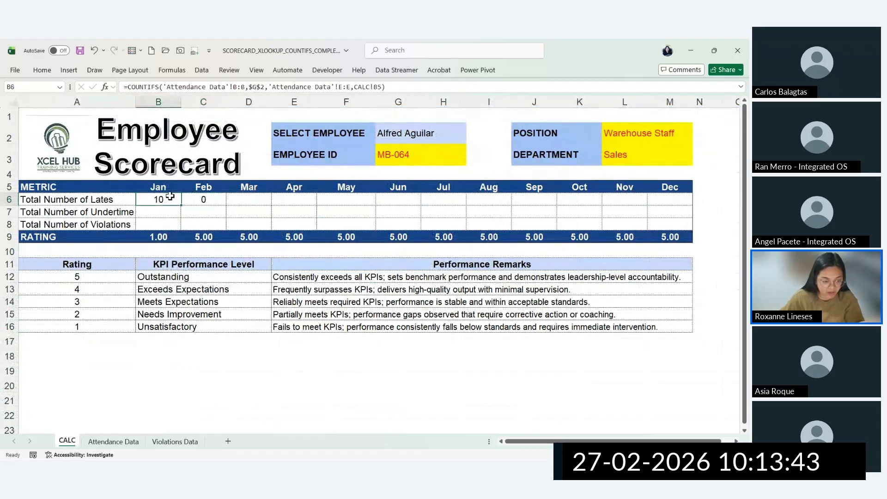
drag(181, 205, 221, 209)
Step: Inspect Feb's Lates formula, whose ranges shifted to C:C and F:F, and commit it
double_click(208, 198)
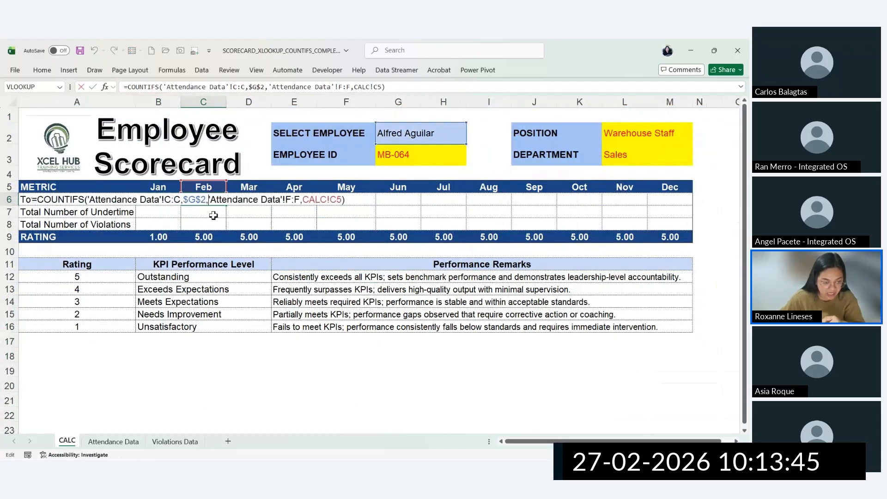
drag(162, 200, 182, 202)
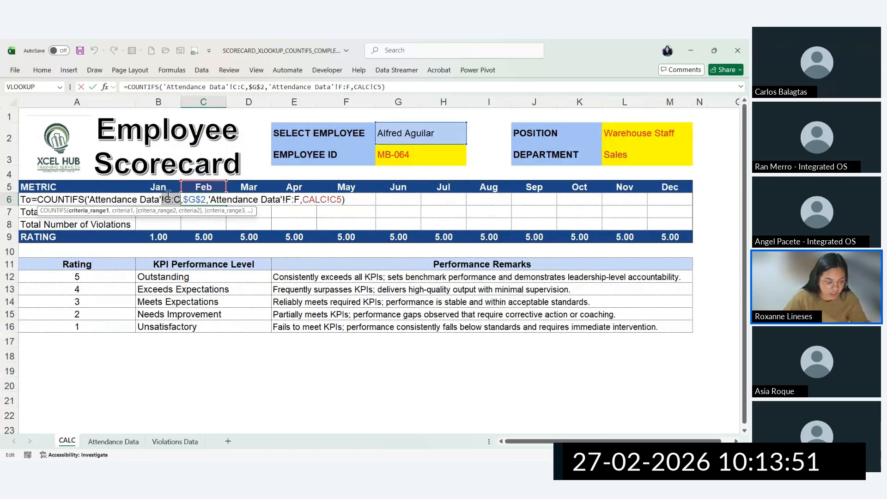
key(ctrl)
key(ctrl)
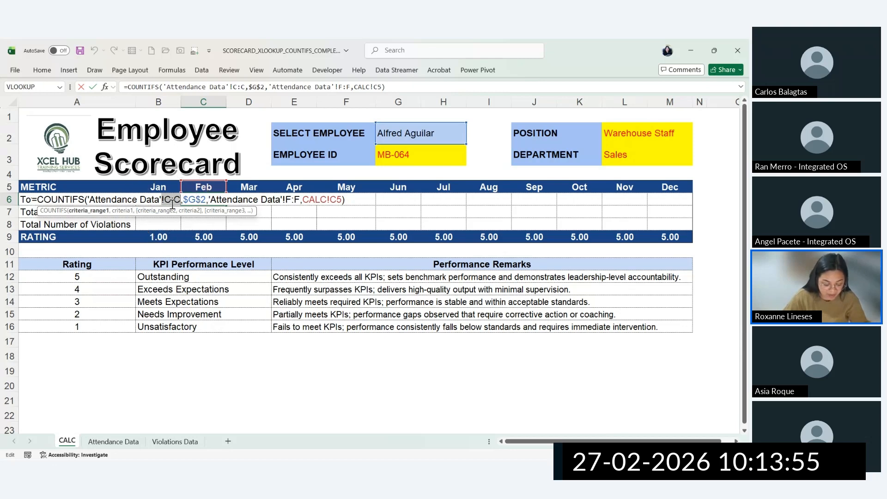
key(ctrl+Return)
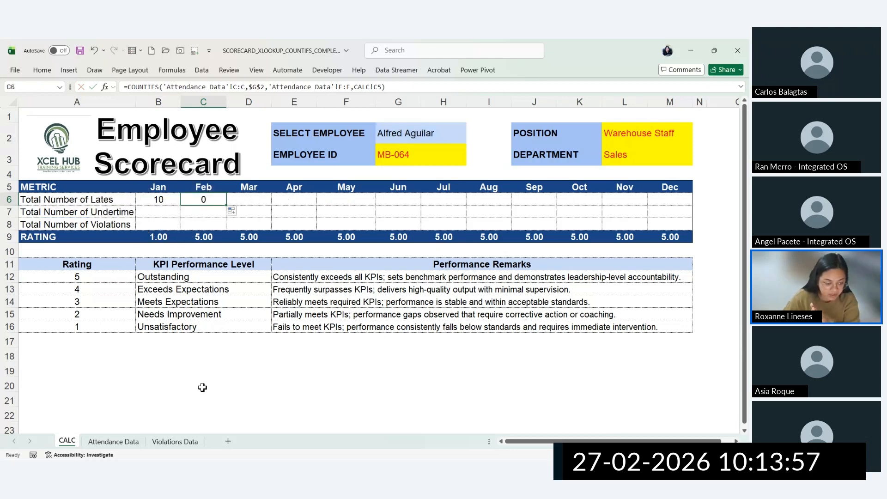
Step: Compare the Employee Name and Position columns on Attendance Data, then return to CALC
click(113, 441)
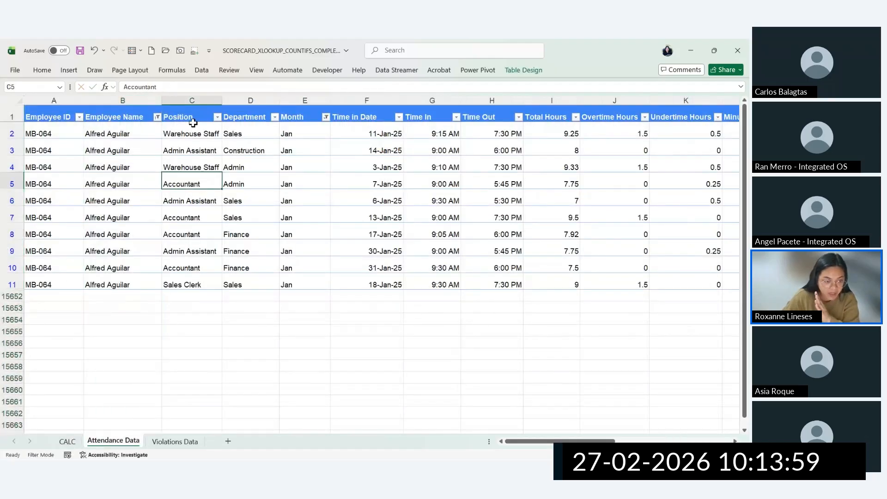
click(193, 99)
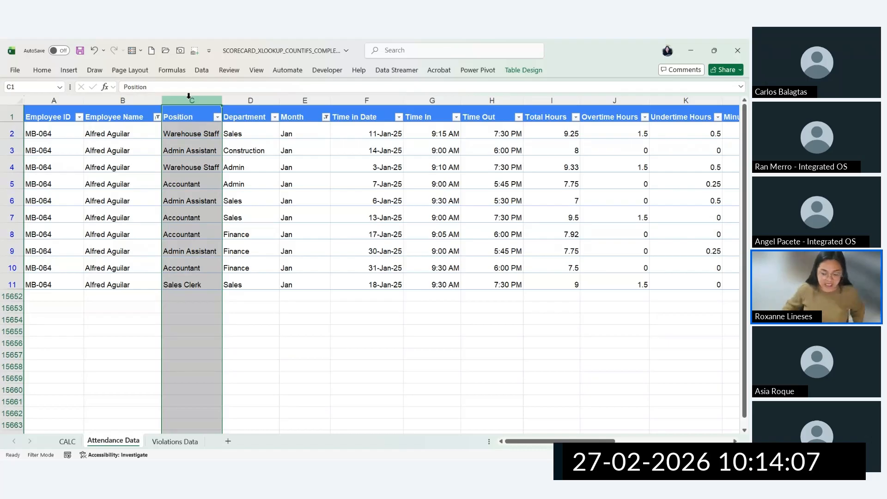
click(139, 100)
click(191, 100)
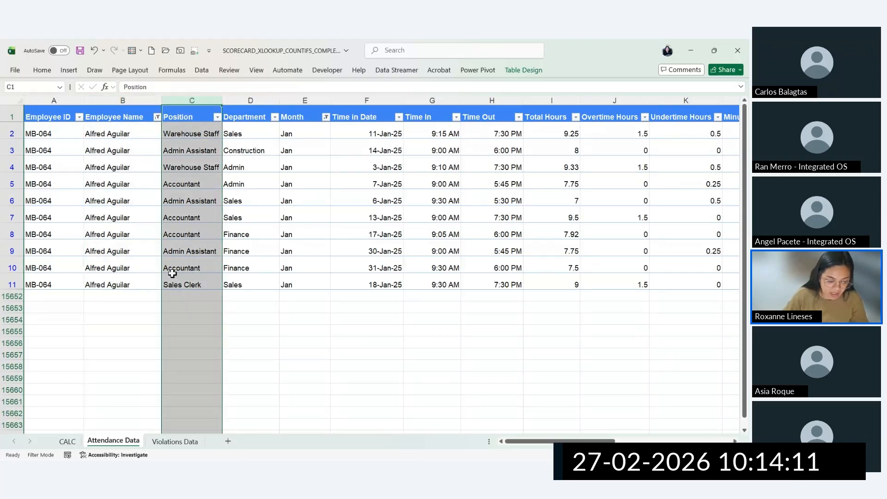
click(67, 441)
Step: Lock the Jan Lates COUNTIFS name and month ranges to $B:$B and $E:$E
double_click(171, 200)
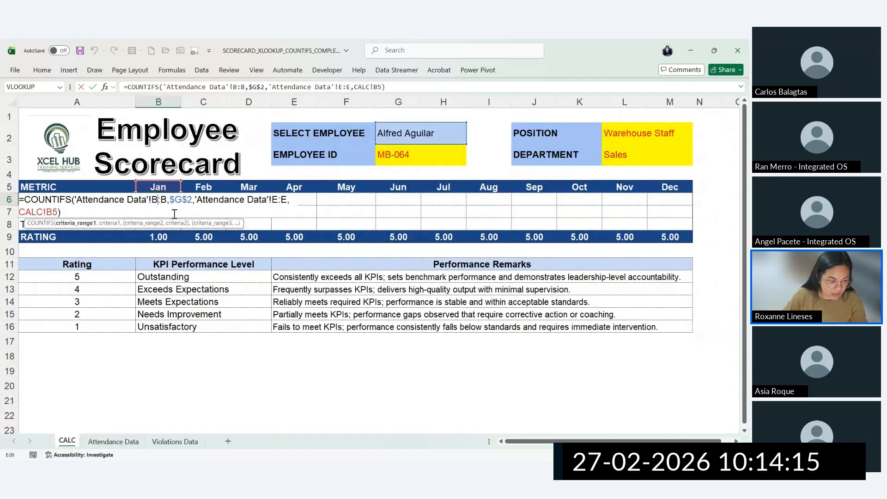
key(F4)
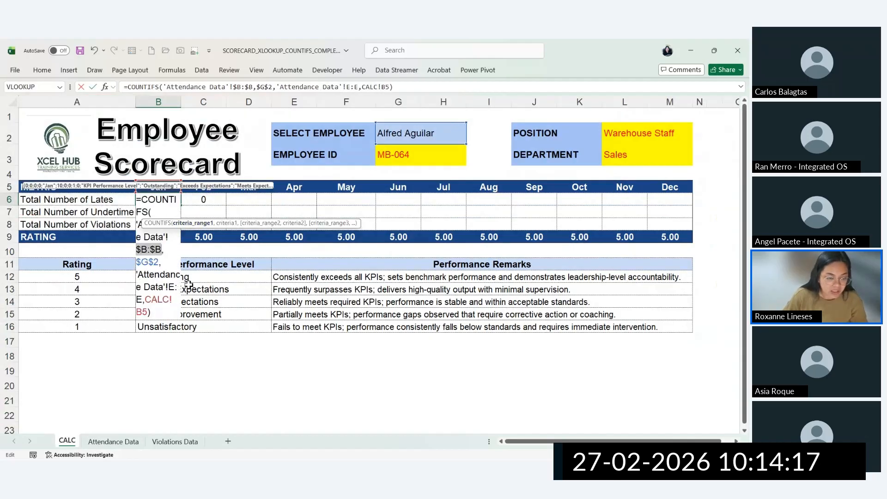
click(352, 86)
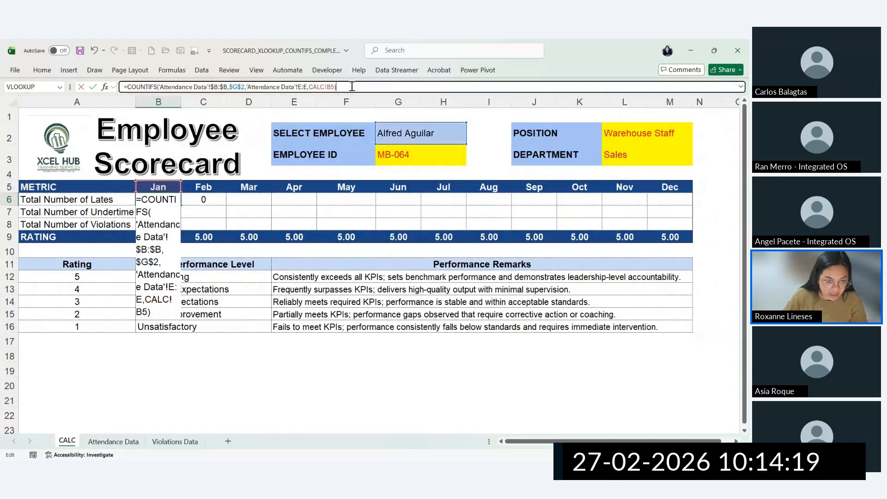
click(301, 85)
key(F4)
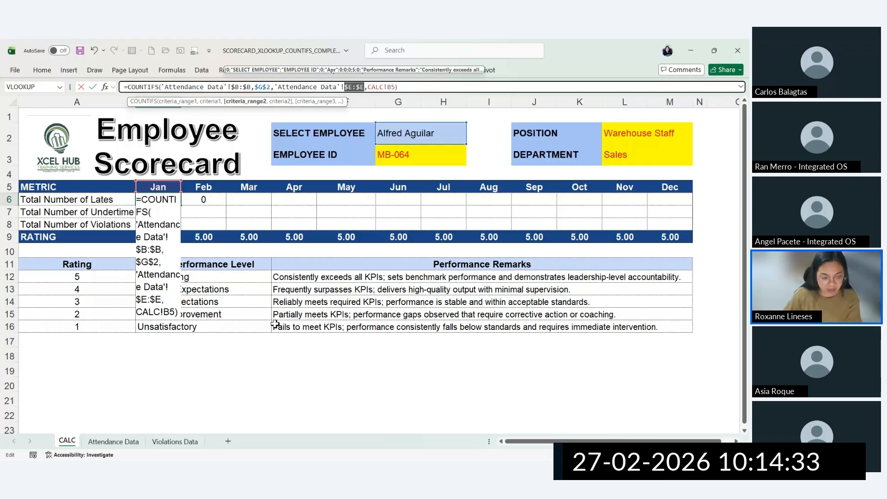
key(Return)
Step: Fill the locked Lates formula from B6 to M6, giving counts like Feb 4 and Oct 6
click(173, 202)
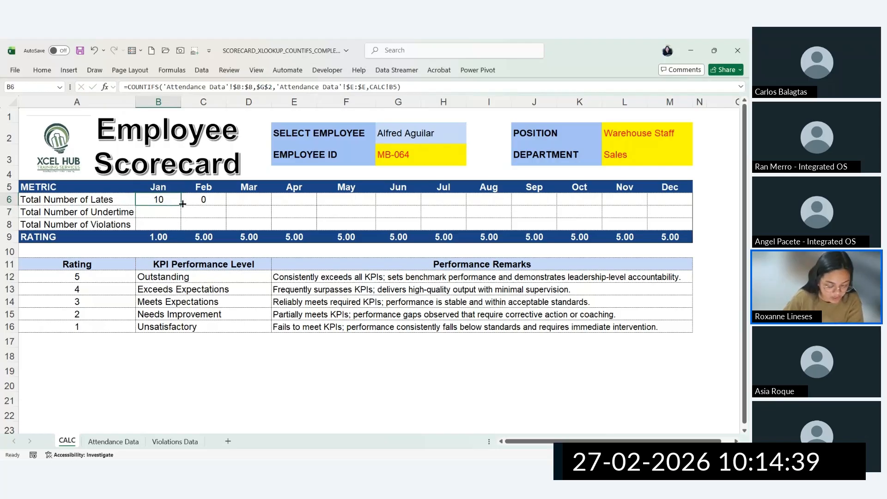
drag(183, 204, 688, 199)
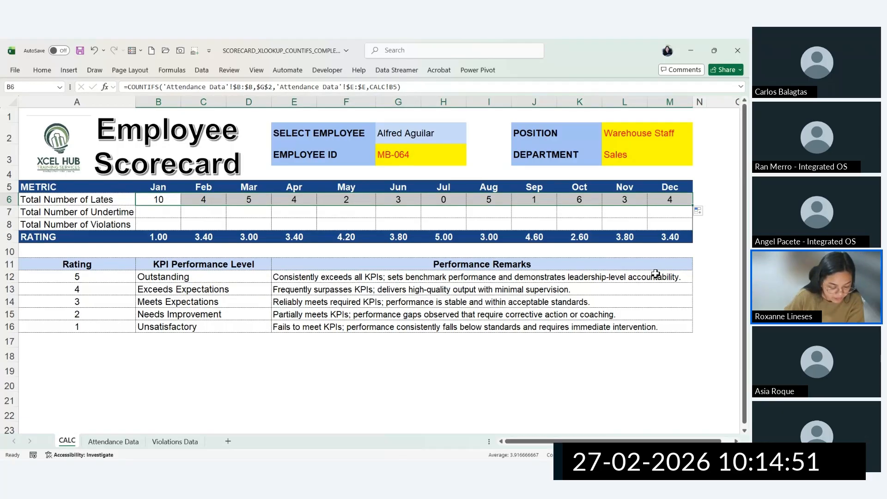
key(alt+Tab)
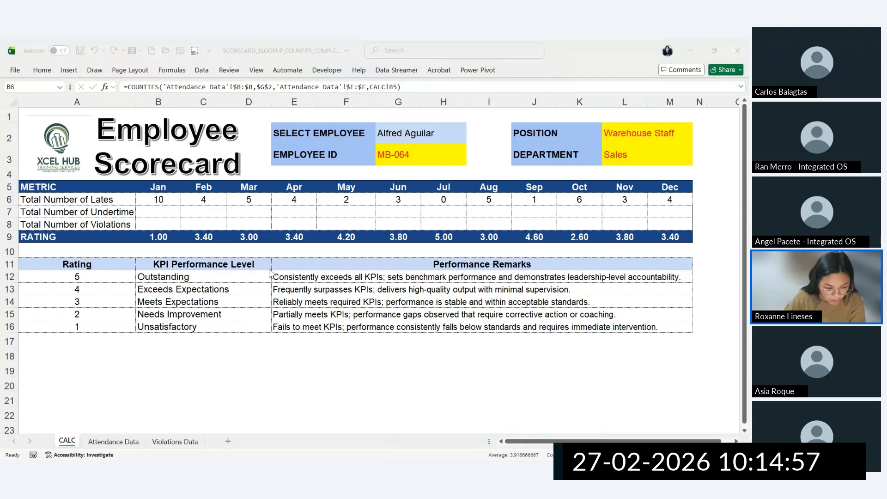
click(176, 197)
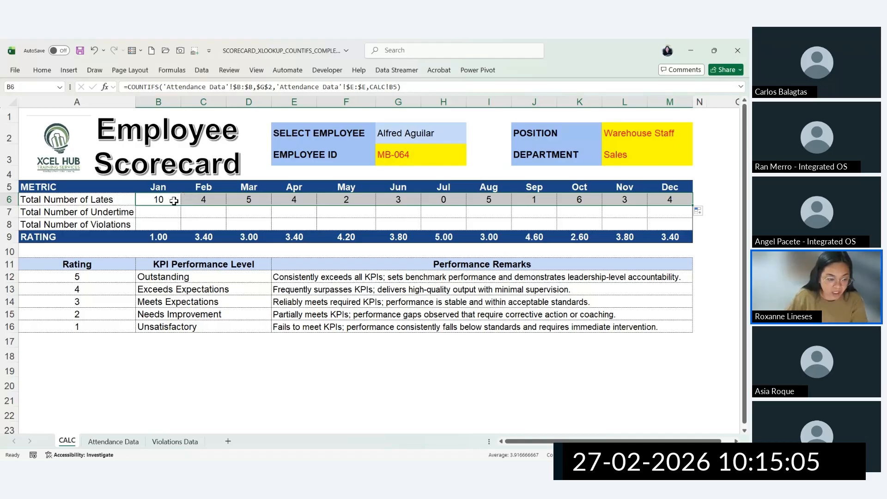
click(172, 199)
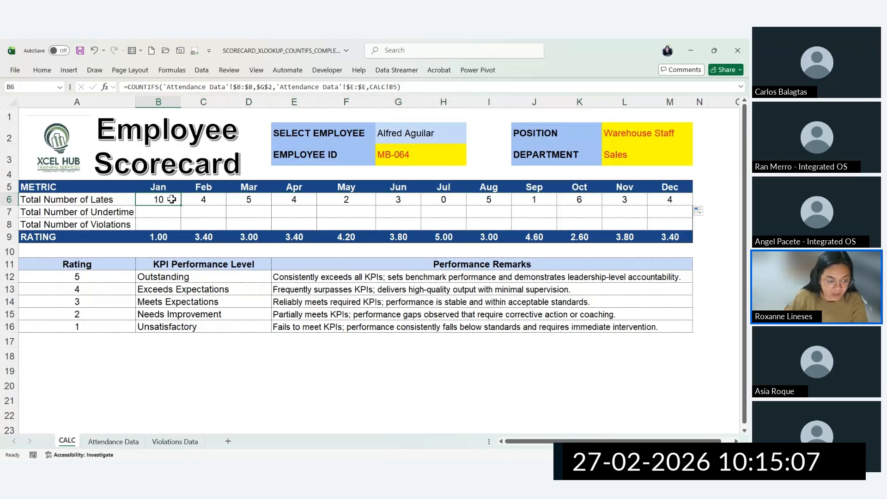
click(107, 201)
click(159, 199)
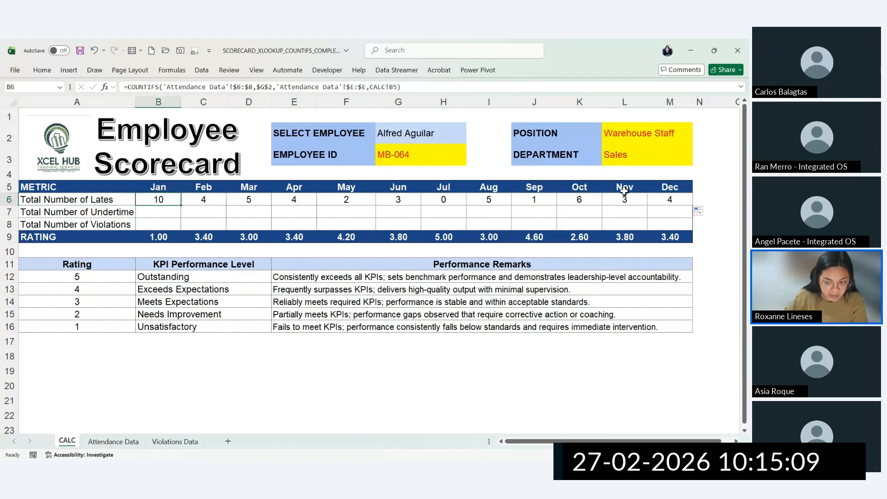
click(670, 199)
click(174, 199)
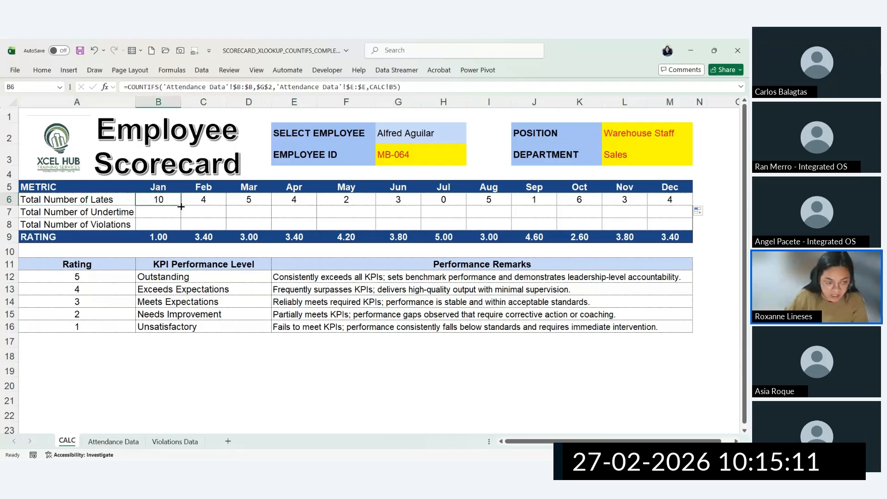
drag(180, 207, 677, 201)
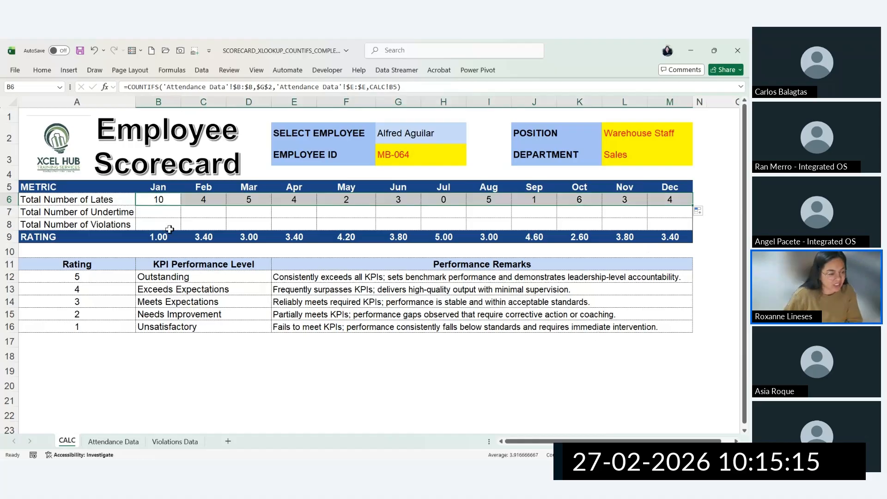
click(167, 199)
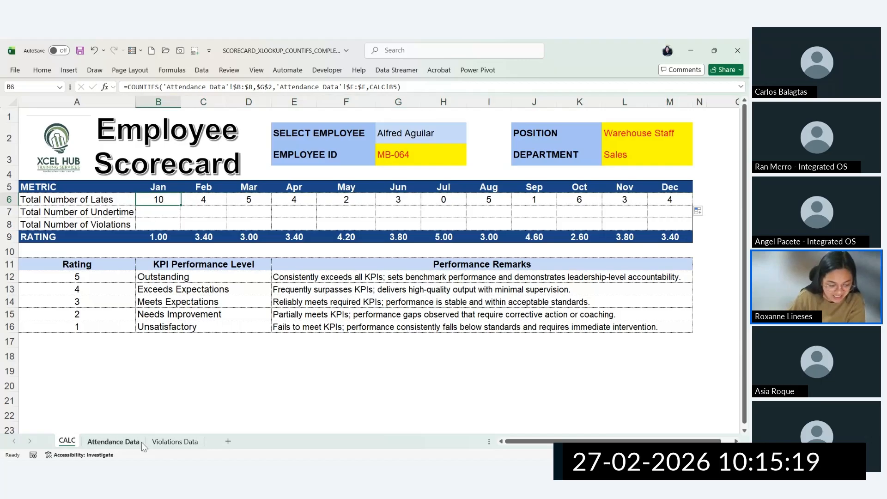
Step: Filter the Attendance Data Minutes Late column to show only 15 and 30
click(113, 441)
click(390, 198)
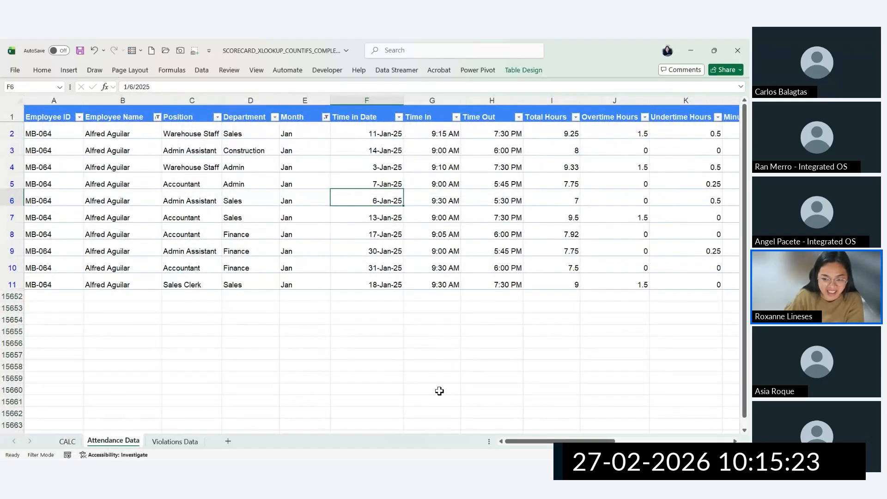
drag(556, 442, 589, 442)
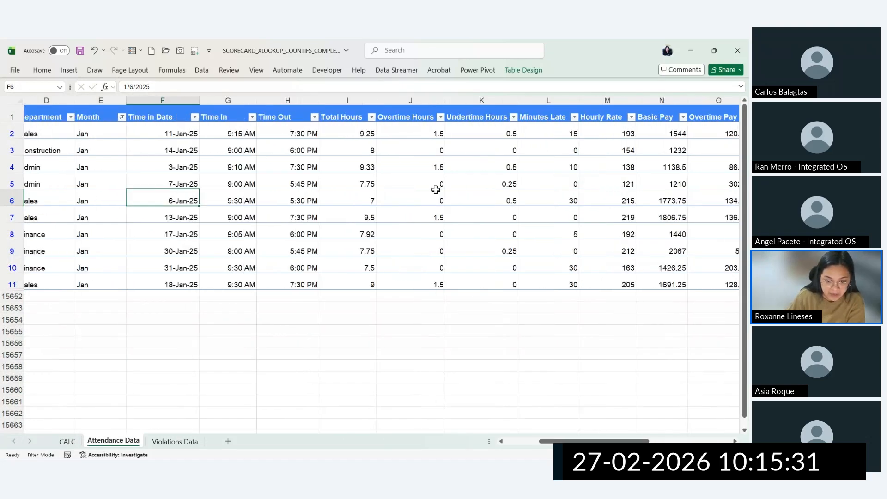
click(552, 117)
click(574, 116)
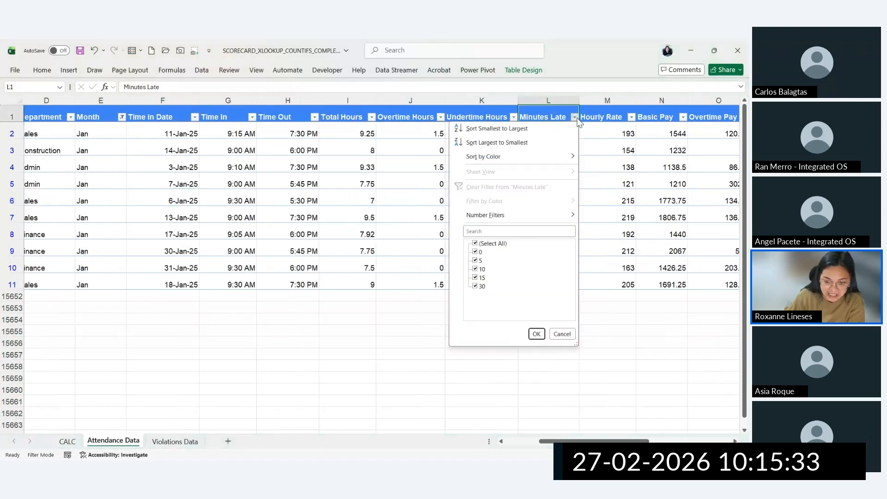
click(492, 244)
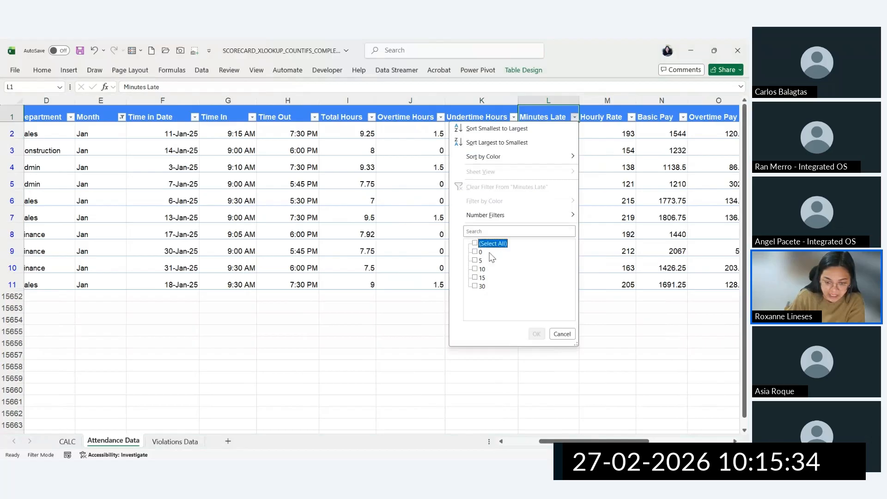
click(476, 278)
click(476, 286)
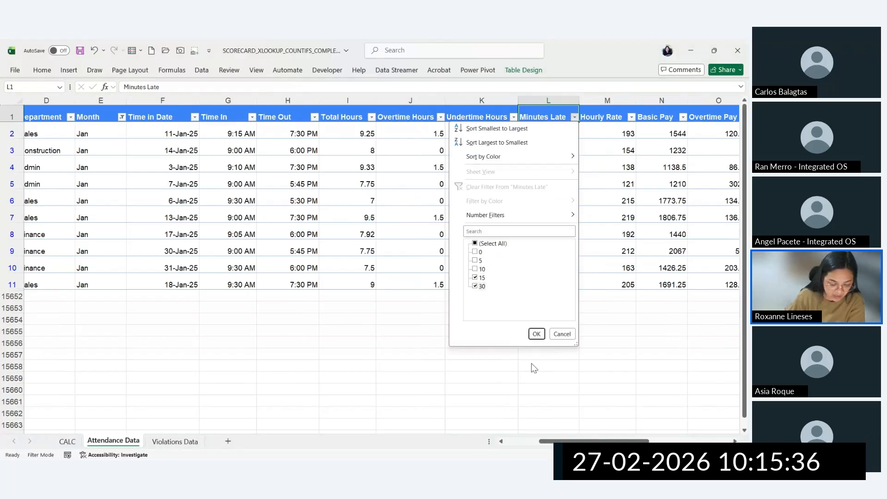
click(536, 333)
click(488, 165)
key(Home)
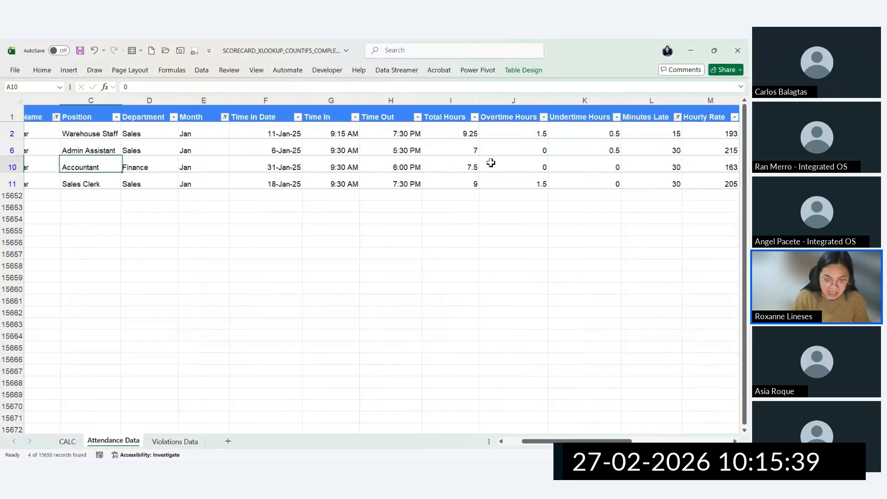
Step: Inspect the E2 Month formula and the filtered Minutes Late column, then return to CALC
click(310, 121)
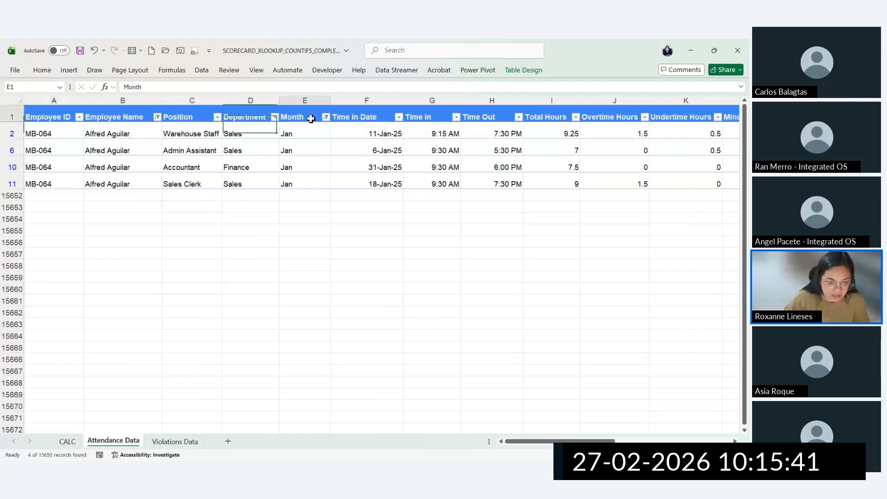
click(308, 133)
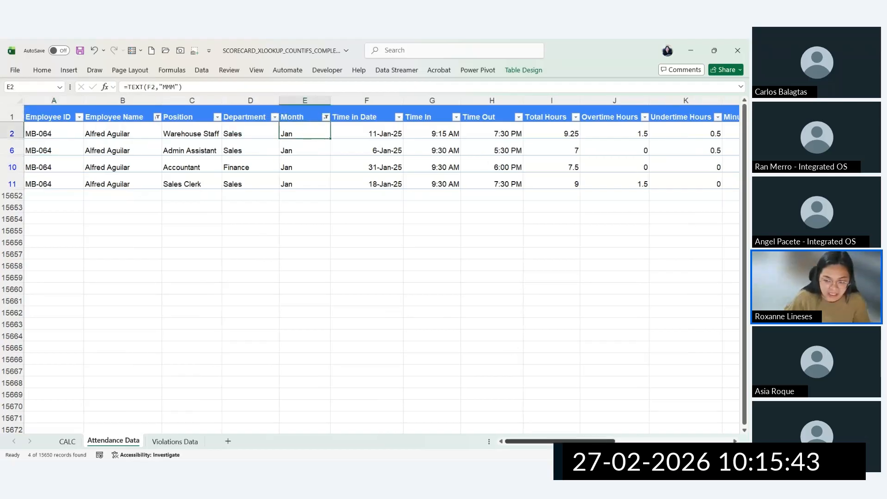
drag(558, 441, 597, 442)
drag(519, 117, 530, 136)
click(518, 136)
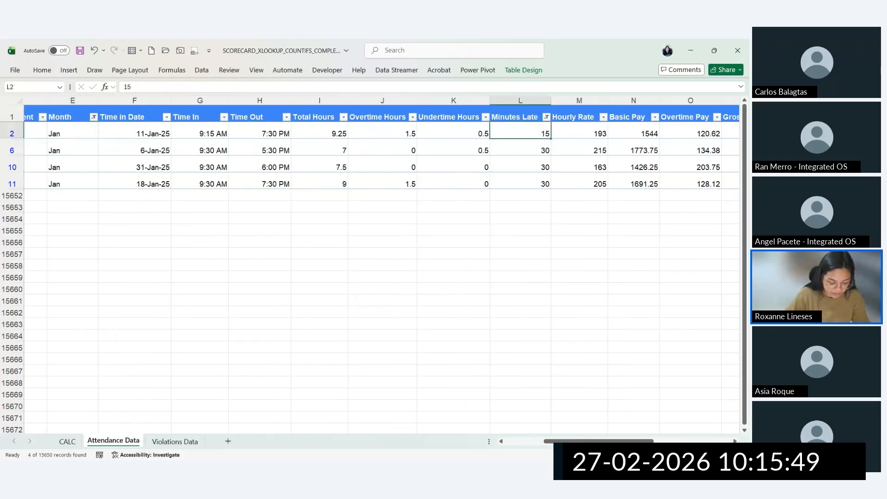
click(520, 99)
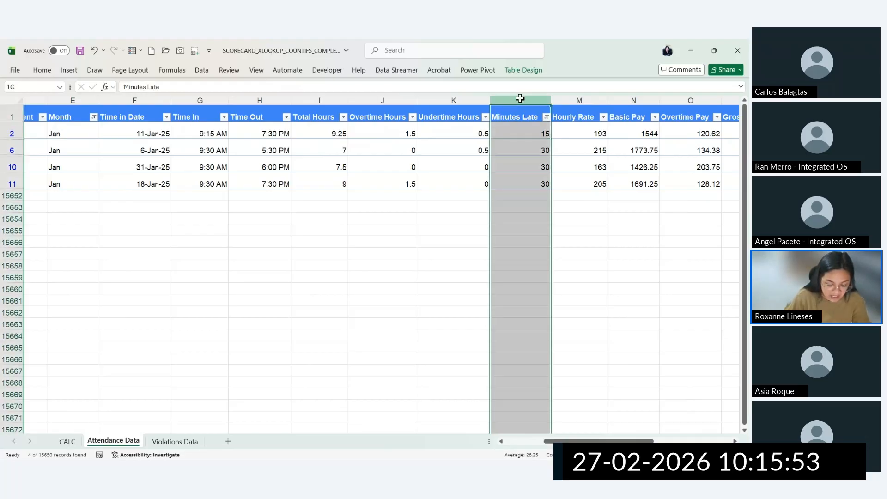
click(68, 442)
Step: Clear the Feb–Dec Lates counts in C6:M6
double_click(174, 198)
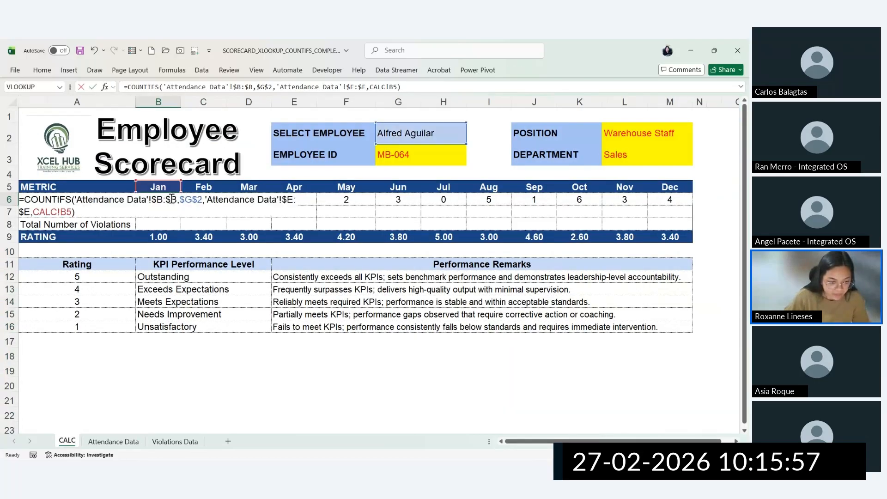
key(Escape)
click(223, 200)
drag(223, 199, 672, 199)
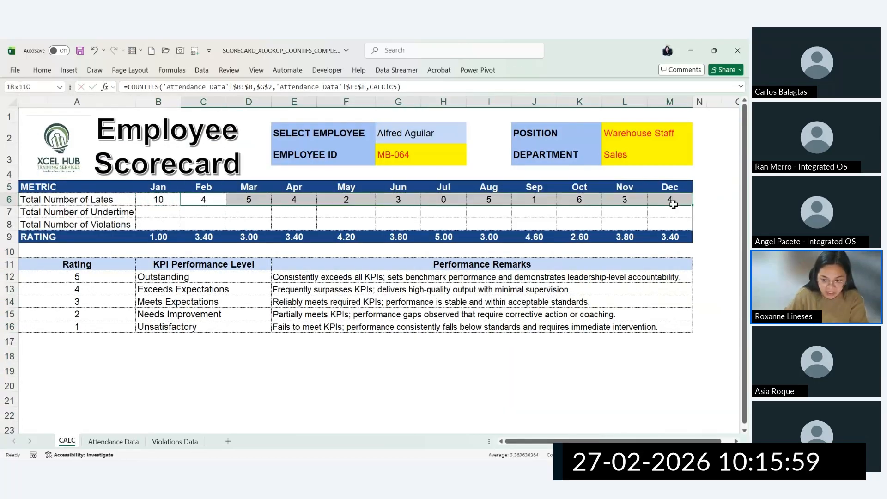
key(Delete)
click(162, 198)
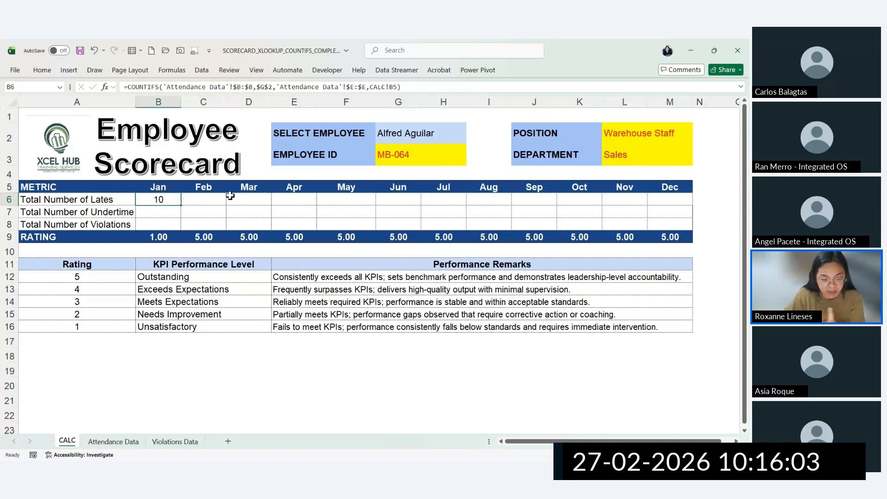
Step: Replace the Jan COUNTIFS closing parenthesis with a comma and add 'Attendance Data'!L:L as third range
double_click(166, 201)
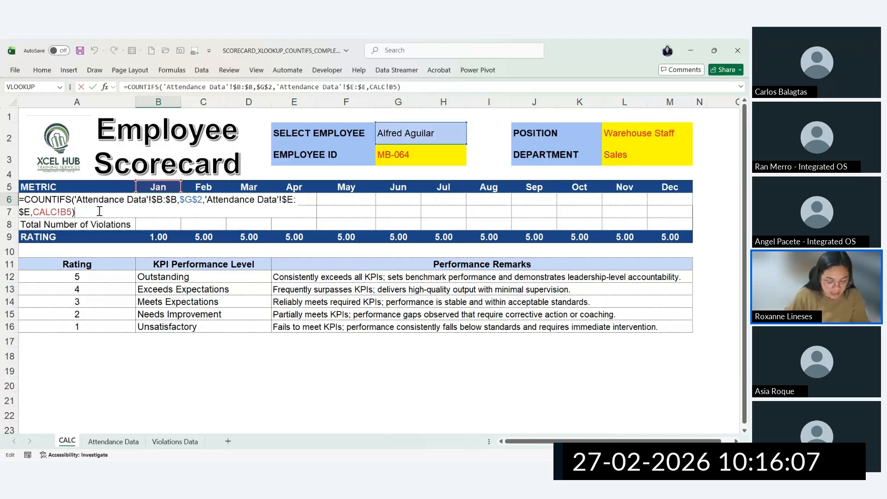
key(BackSpace)
text(,)
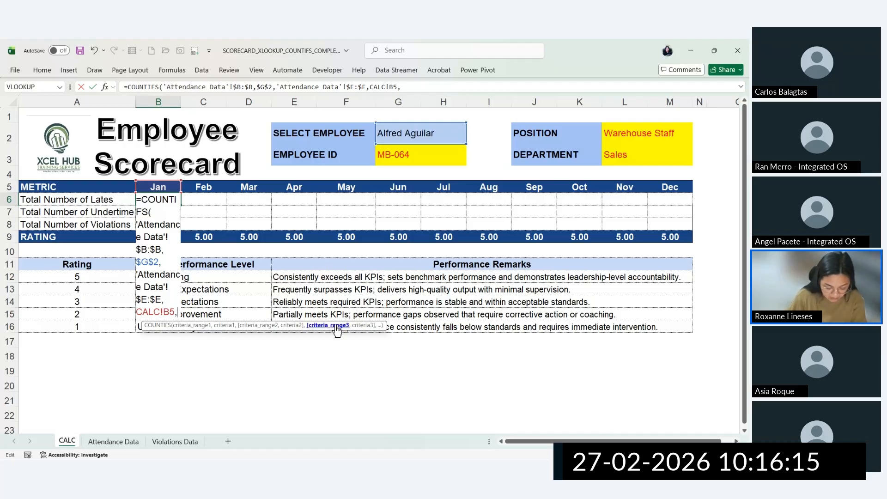
key(ctrl)
key(ctrl)
key(ctrl)
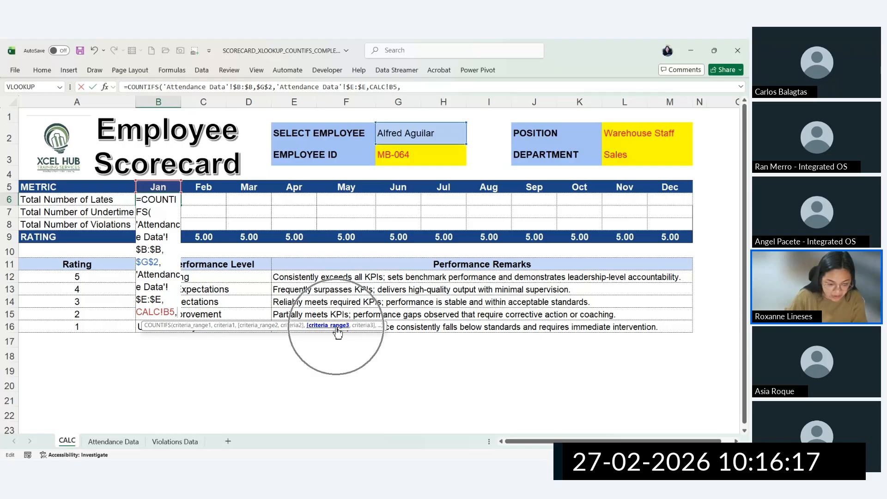
key(ctrl)
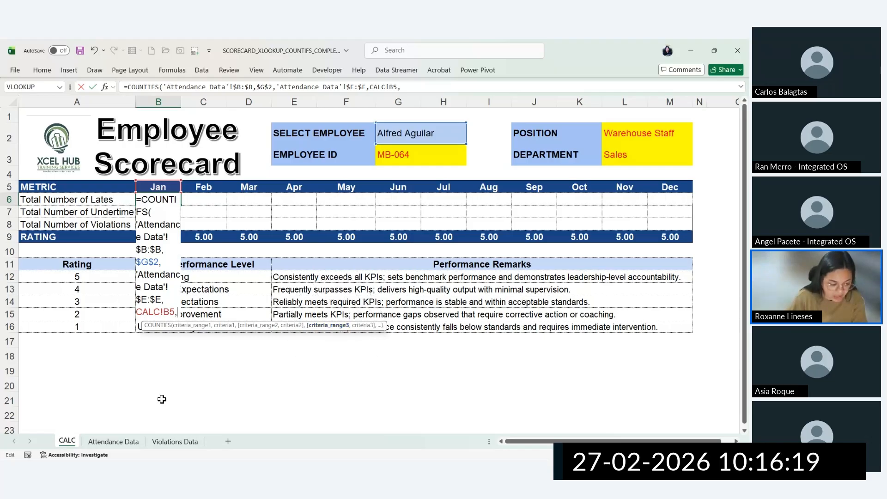
key(ctrl+Page_Down)
click(557, 101)
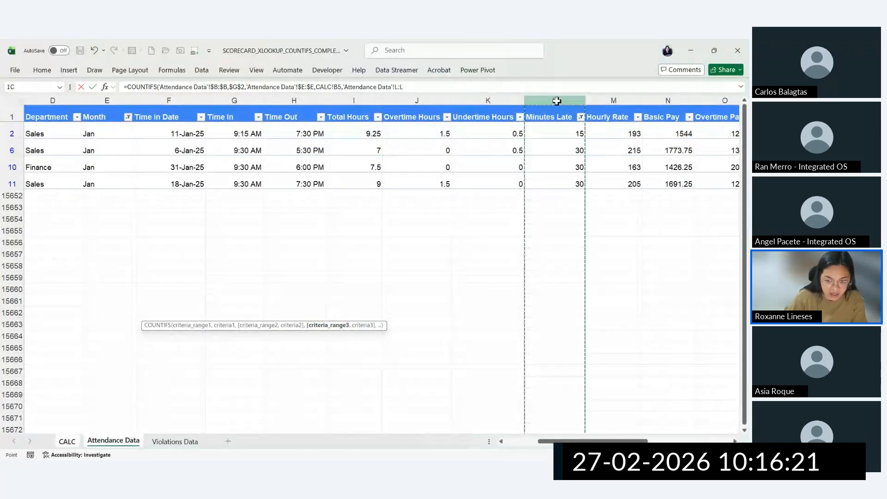
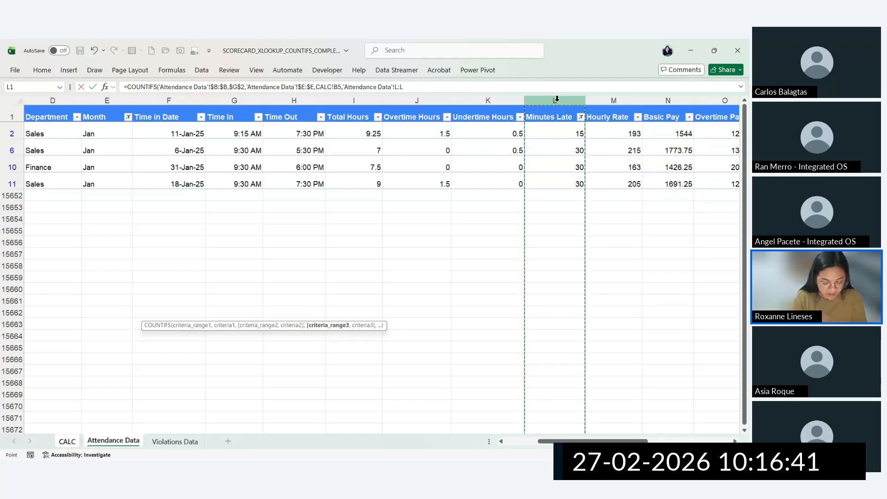
Step: Finish B6's COUNTIFS with absolute 'Attendance Data'!$L:$L and ">10", giving 4 January lates
key(F4)
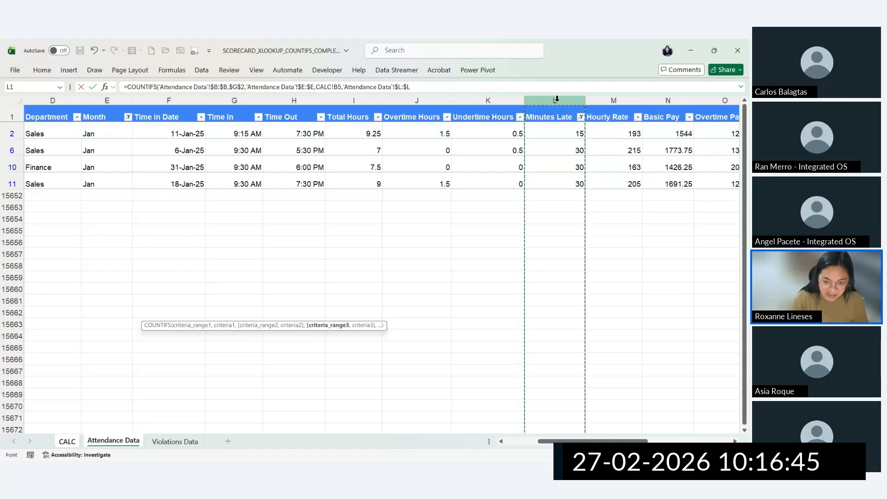
text(,)
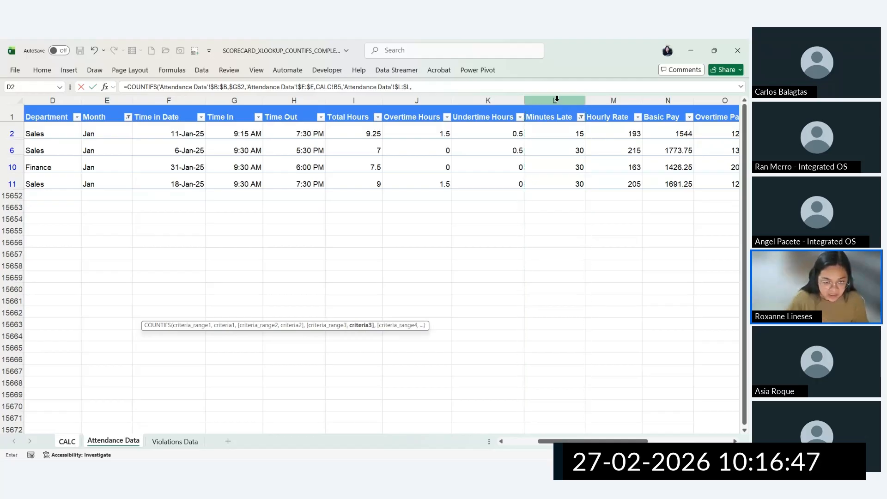
key(ctrl)
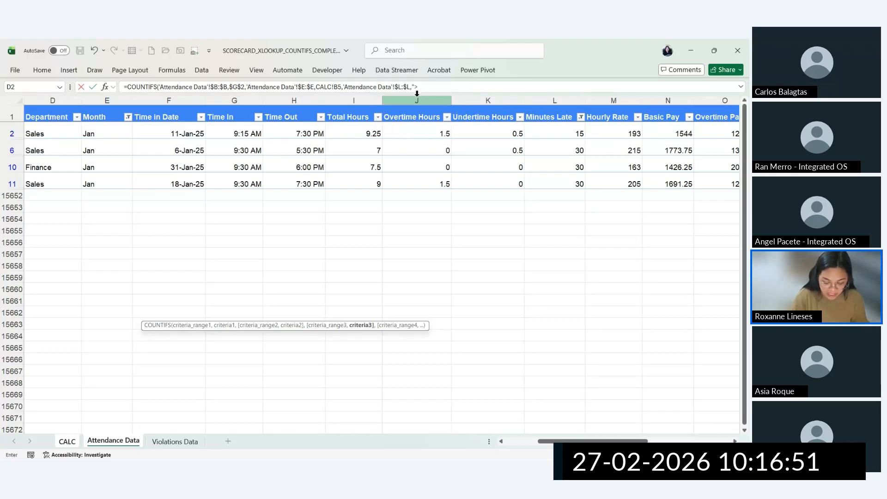
text(10)
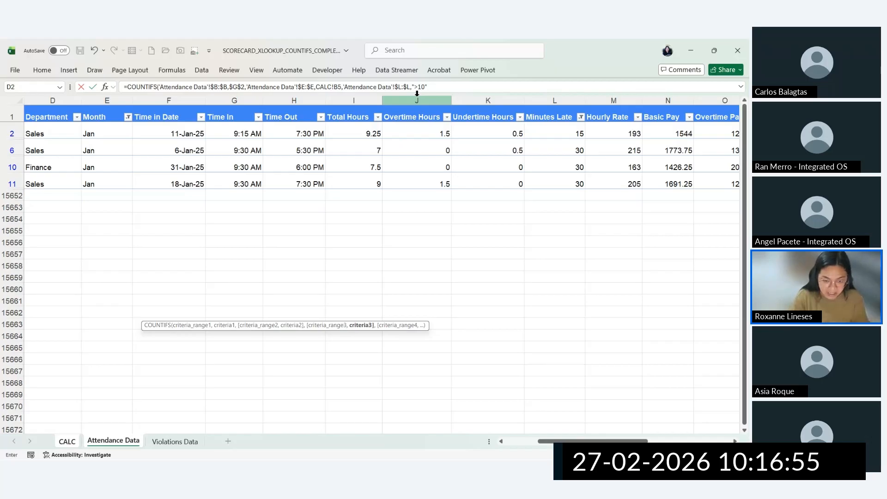
key(Return)
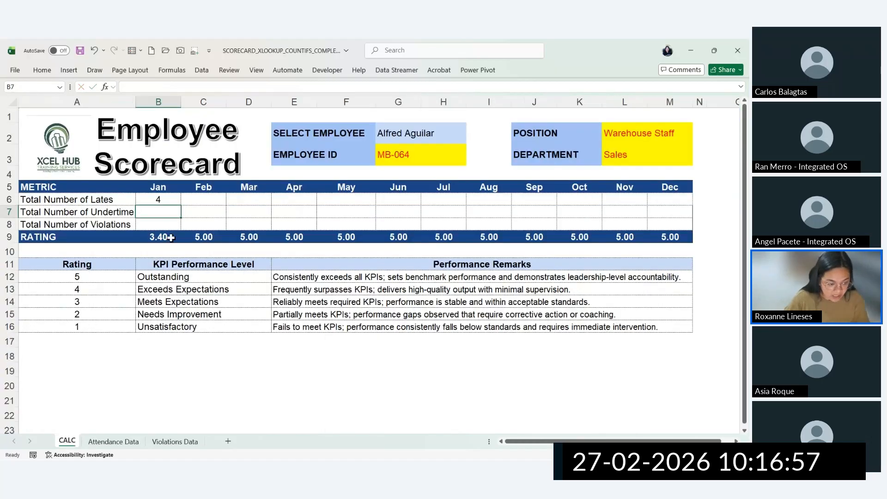
Step: Recheck B6's ">10" lates formula, keeping it unchanged, and fill it right across Feb to Dec
click(163, 199)
double_click(162, 199)
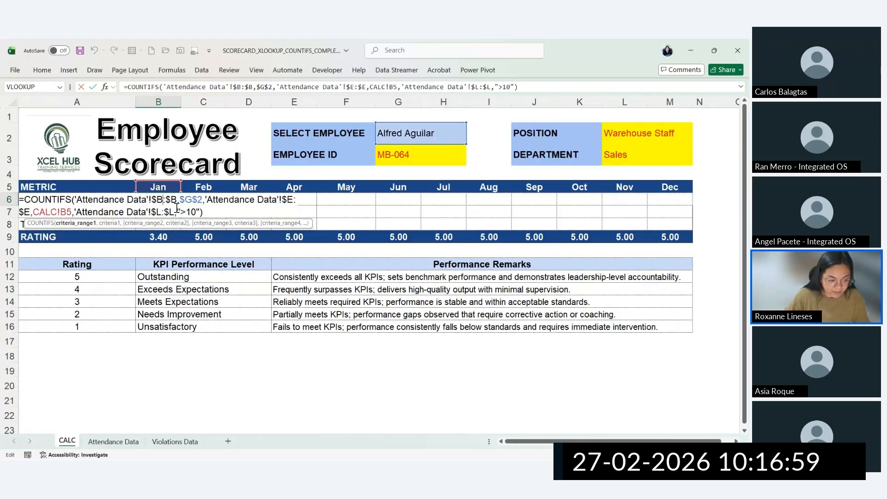
drag(148, 211, 196, 211)
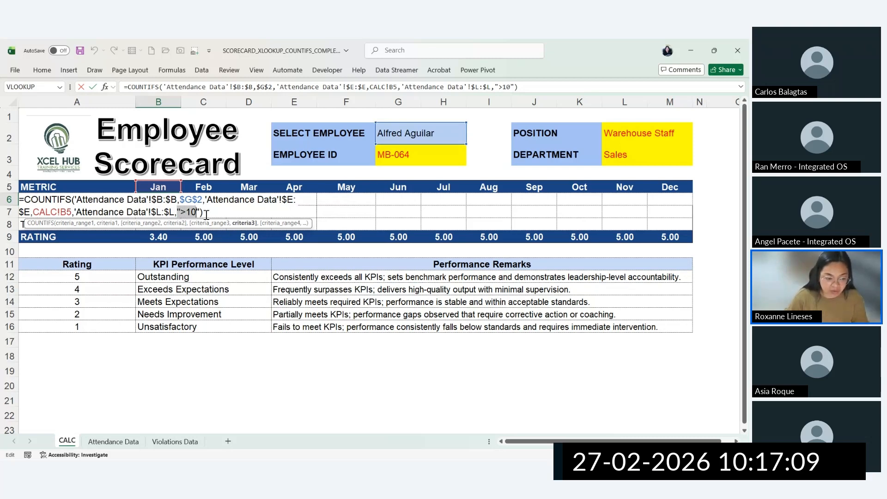
click(186, 210)
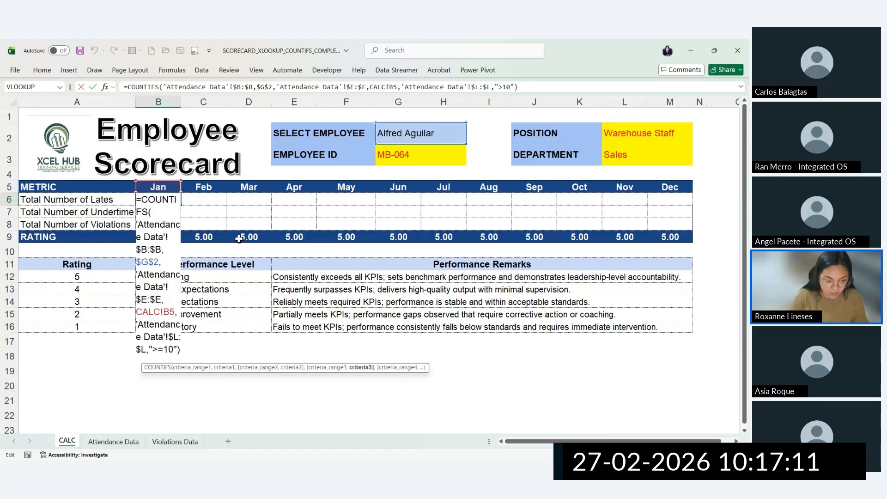
text(=)
key(BackSpace)
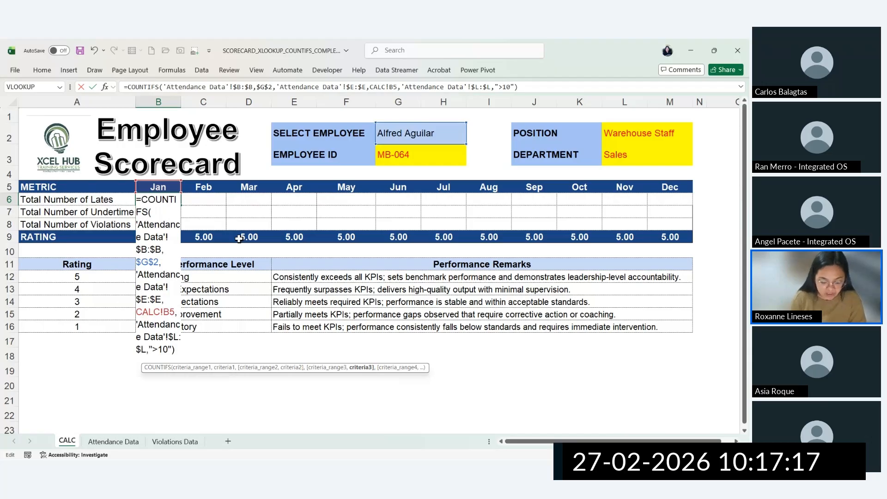
key(Return)
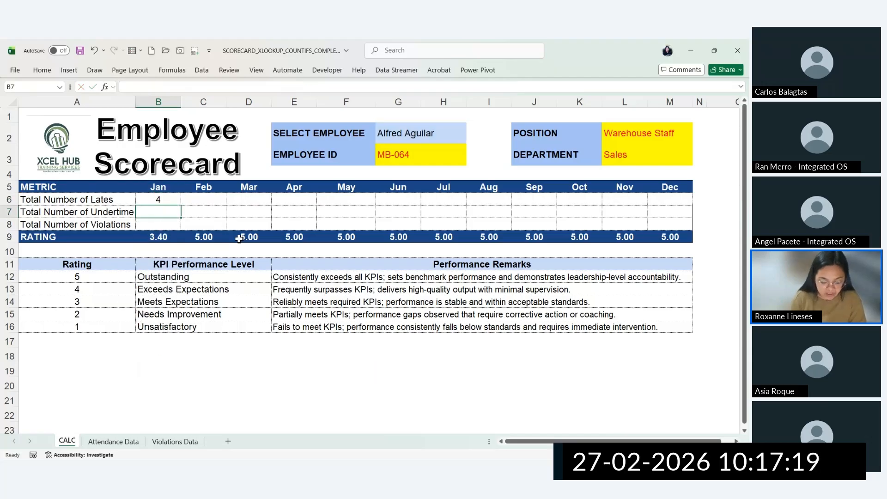
click(173, 197)
drag(180, 205, 676, 201)
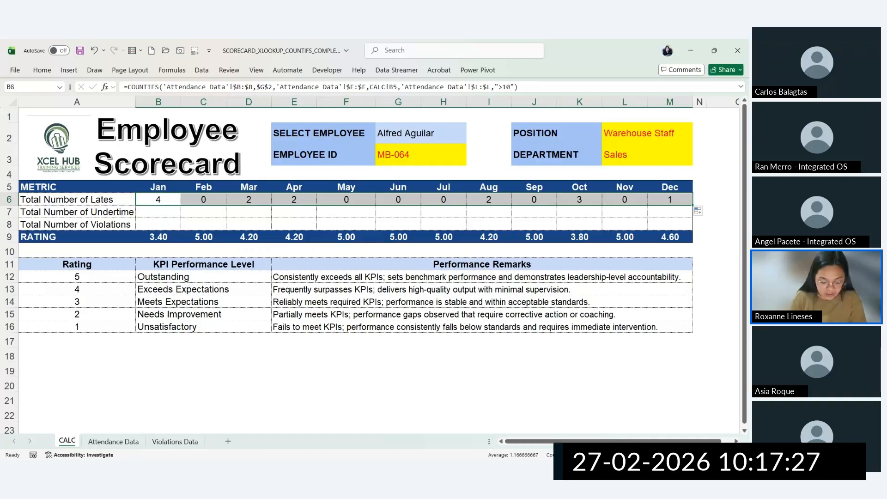
Step: Clear the Month filter on Attendance Data to show all 14 late records and review Minutes Late
click(120, 443)
click(127, 116)
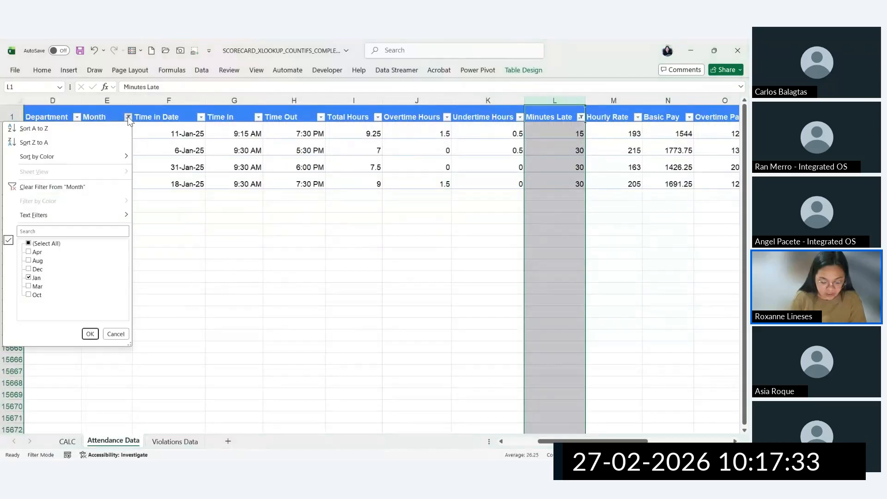
click(51, 186)
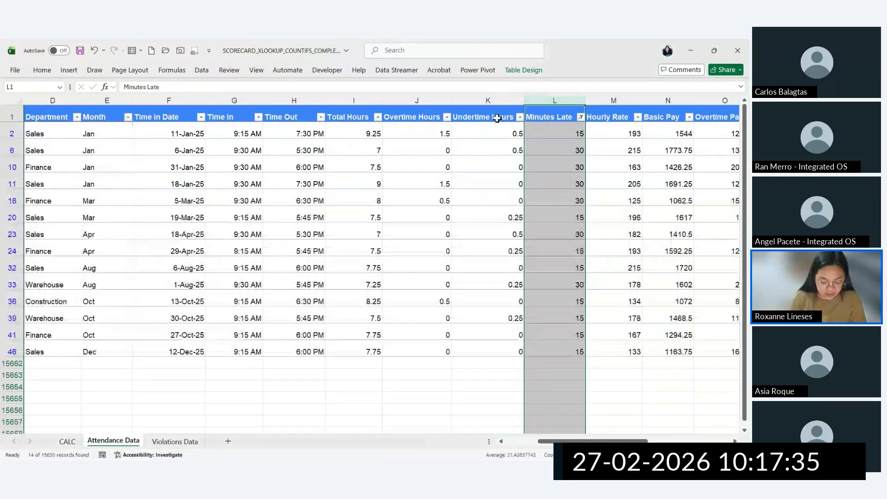
drag(572, 134, 574, 352)
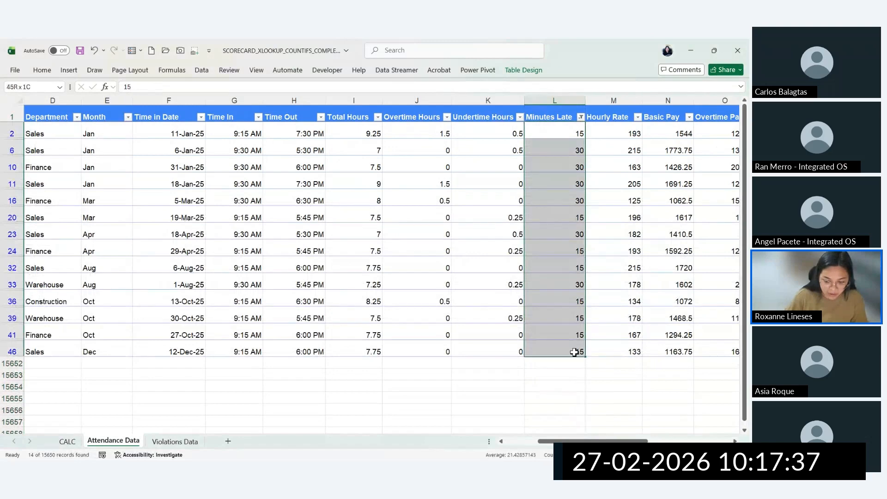
key(ctrl)
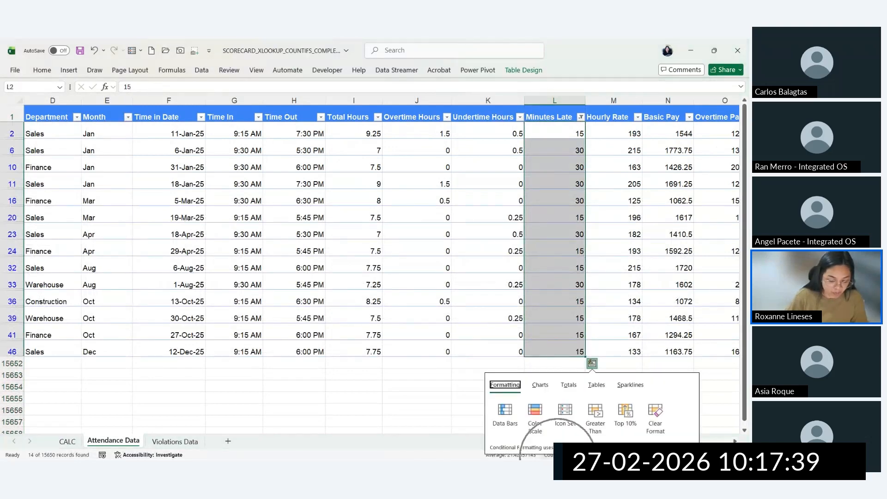
key(ctrl)
key(ctrl)
key(ctrl)
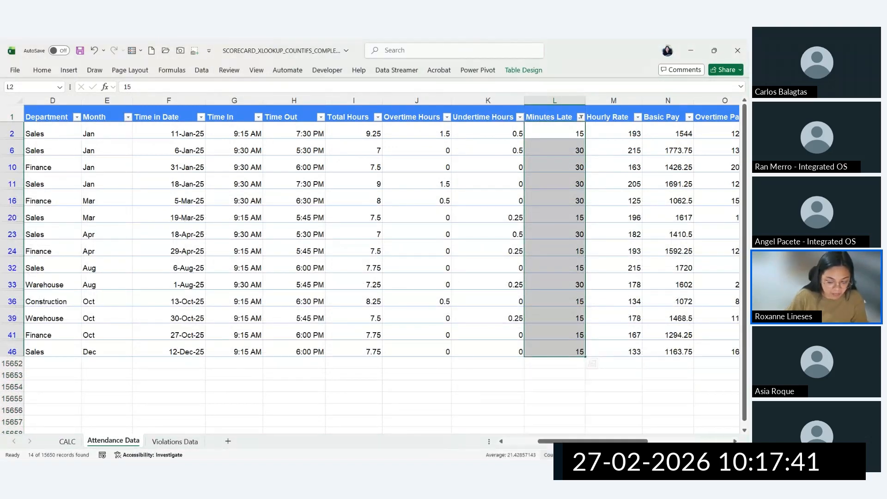
click(210, 213)
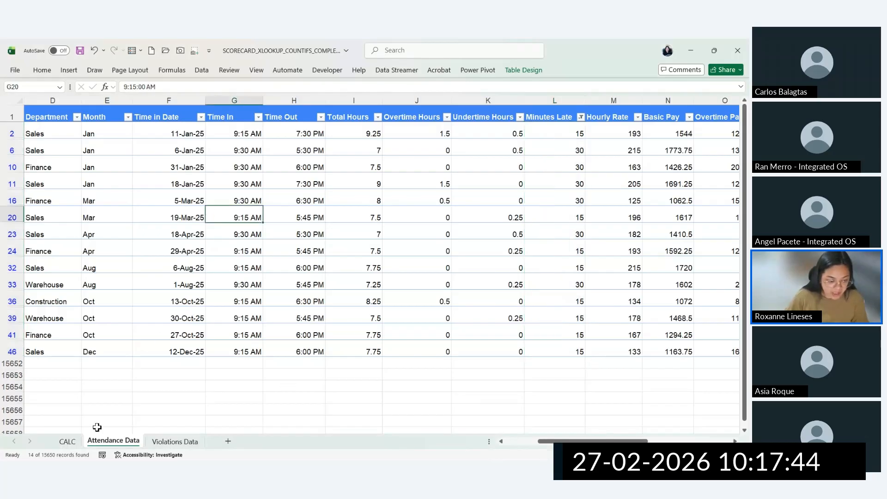
Step: Review the ">10" criterion in B6's COUNTIFS on CALC and leave the formula unchanged
click(67, 442)
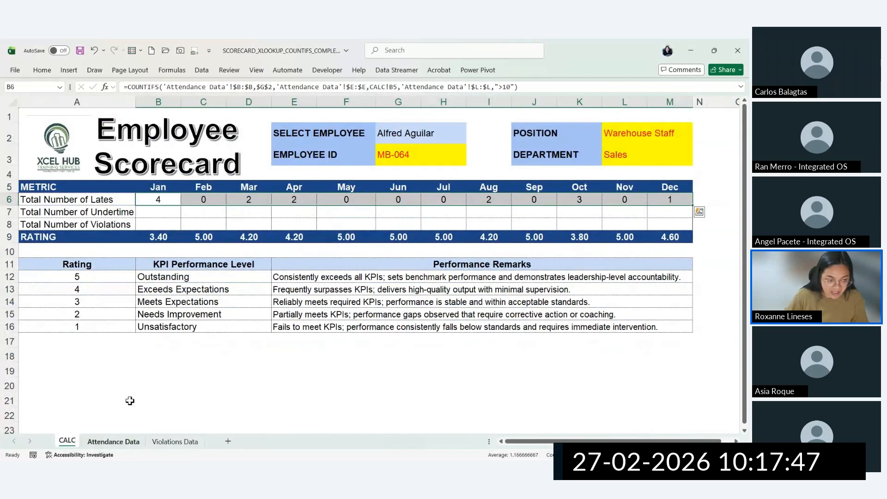
double_click(166, 200)
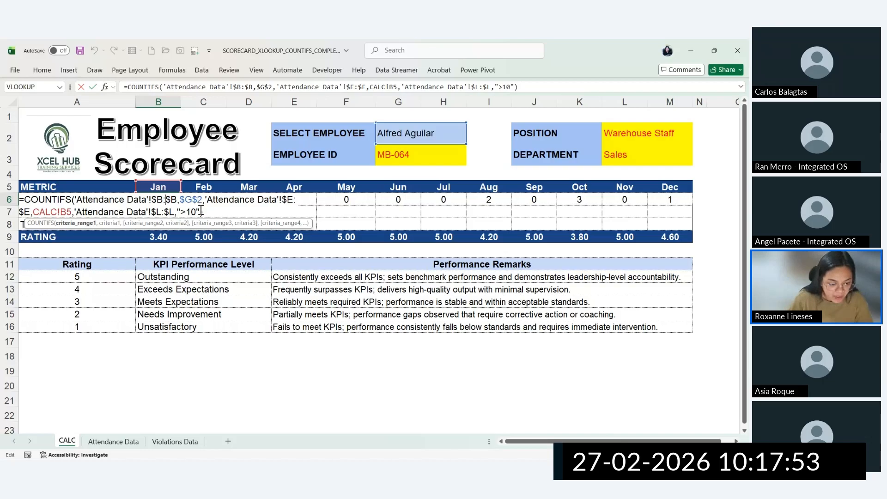
drag(201, 212, 74, 199)
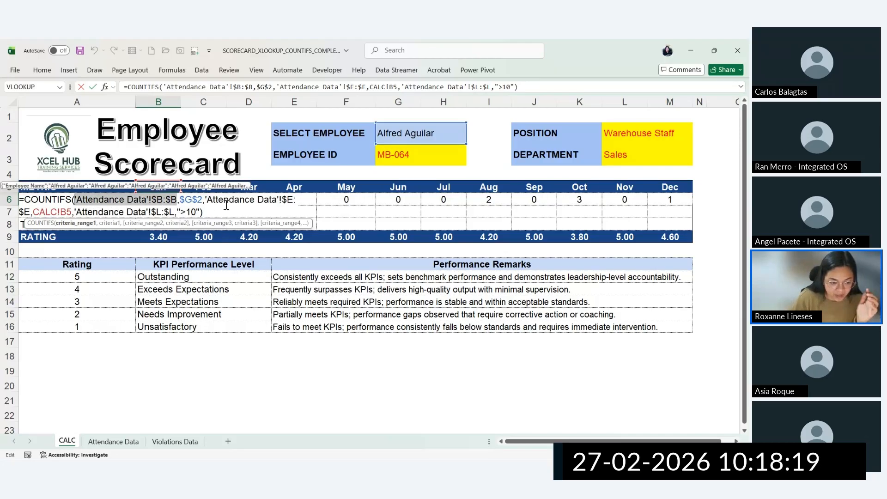
click(209, 214)
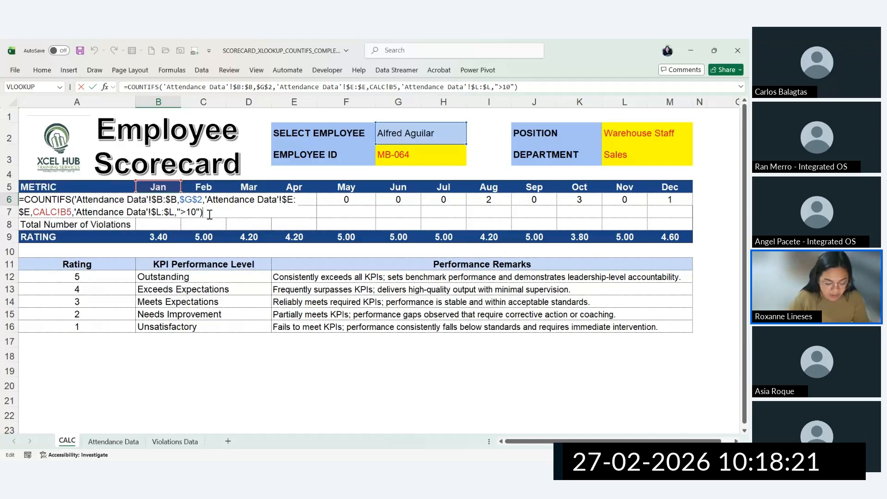
key(Return)
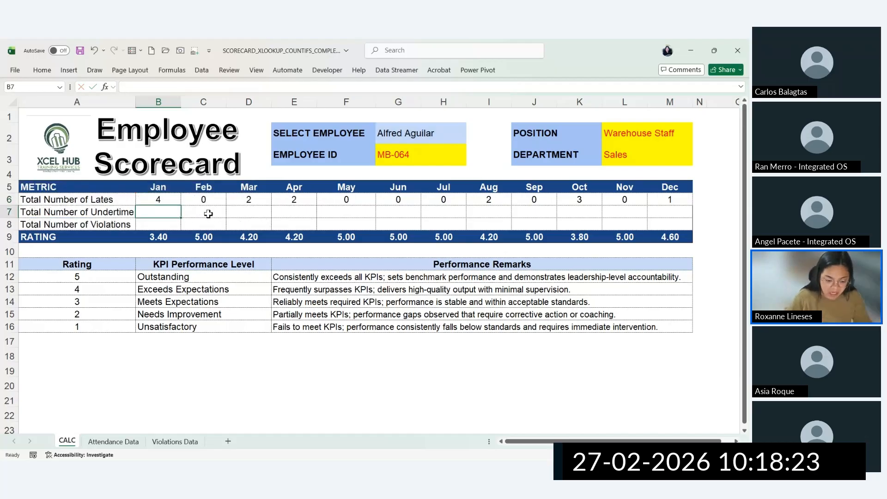
click(171, 197)
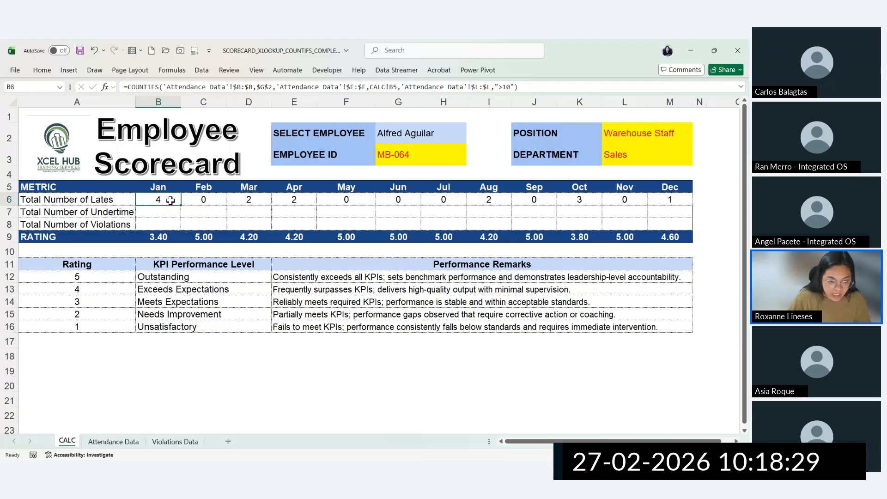
drag(546, 85, 68, 158)
key(Escape)
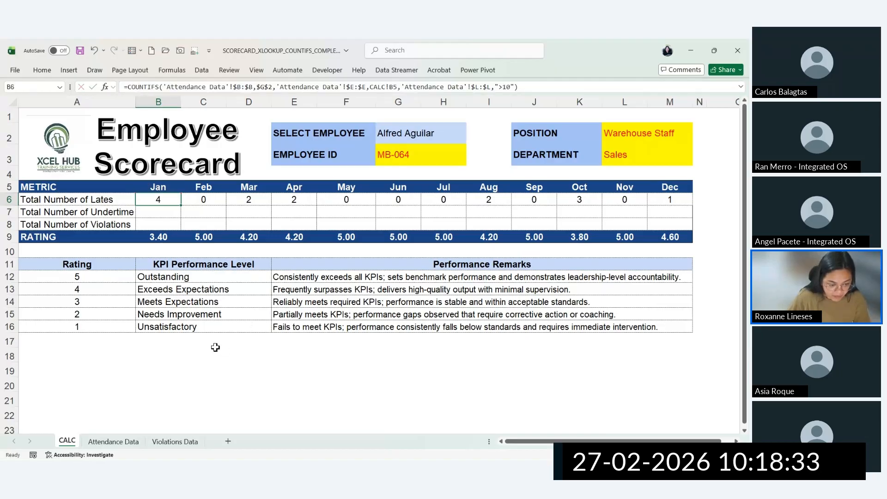
click(215, 346)
click(216, 358)
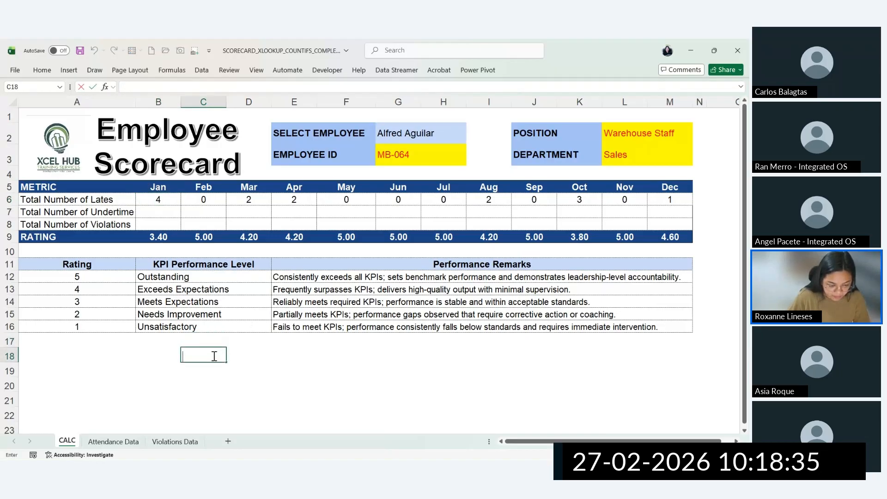
text(=formu)
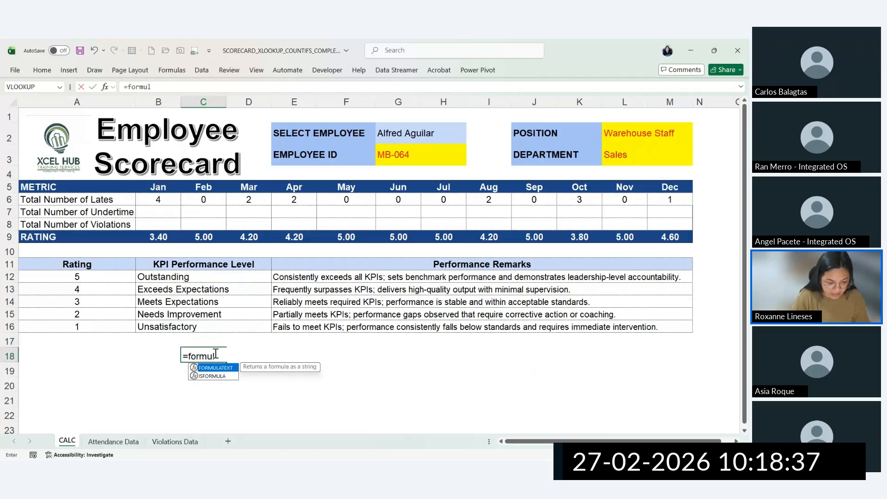
text(l)
key(Tab)
click(173, 199)
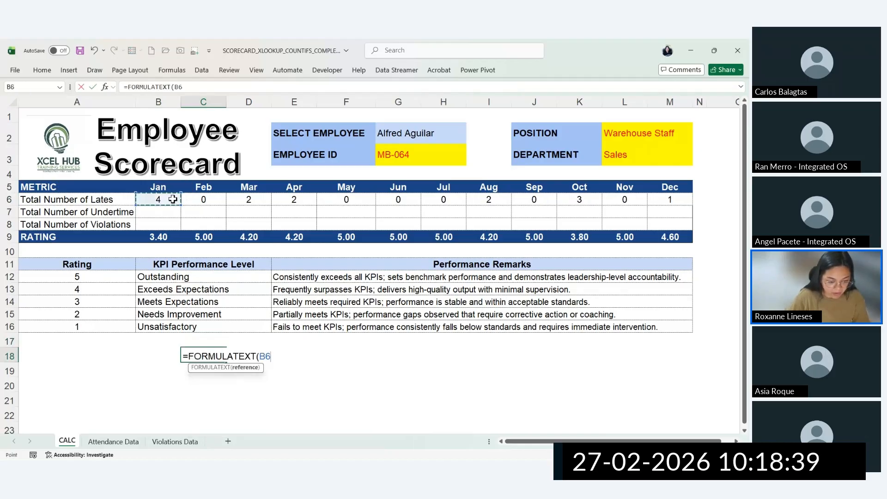
key(ctrl+Return)
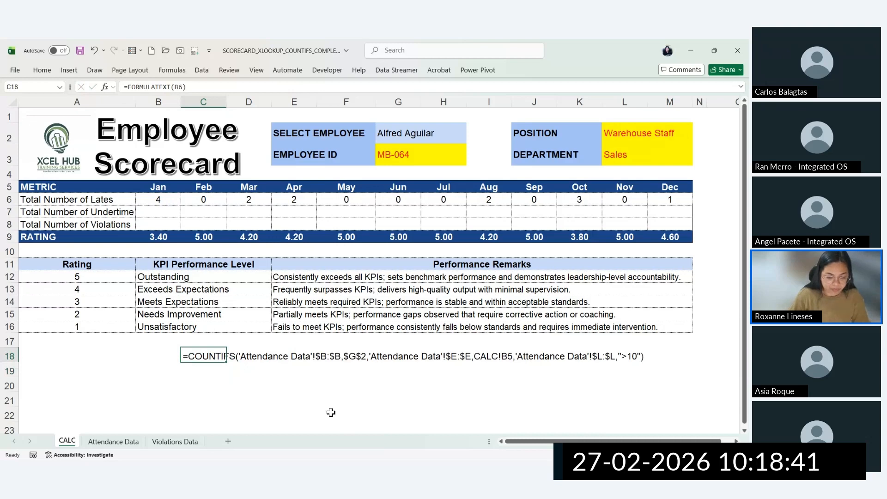
drag(210, 356, 639, 355)
key(ctrl+b)
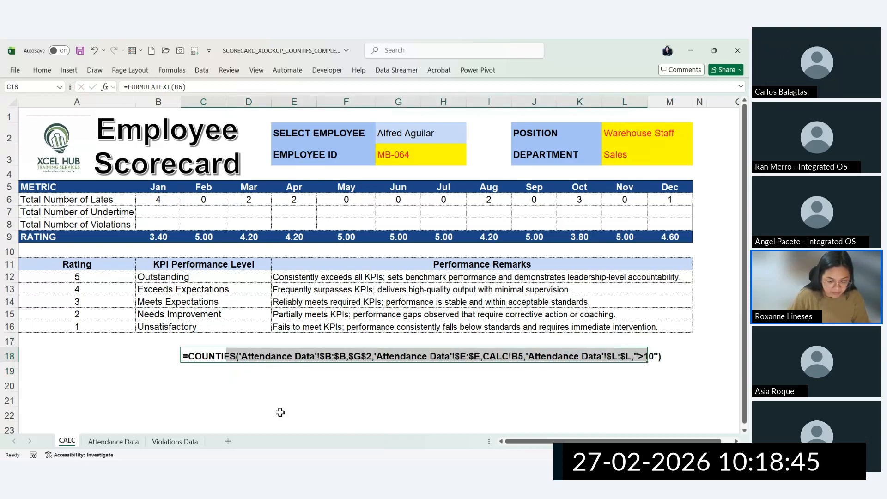
click(275, 398)
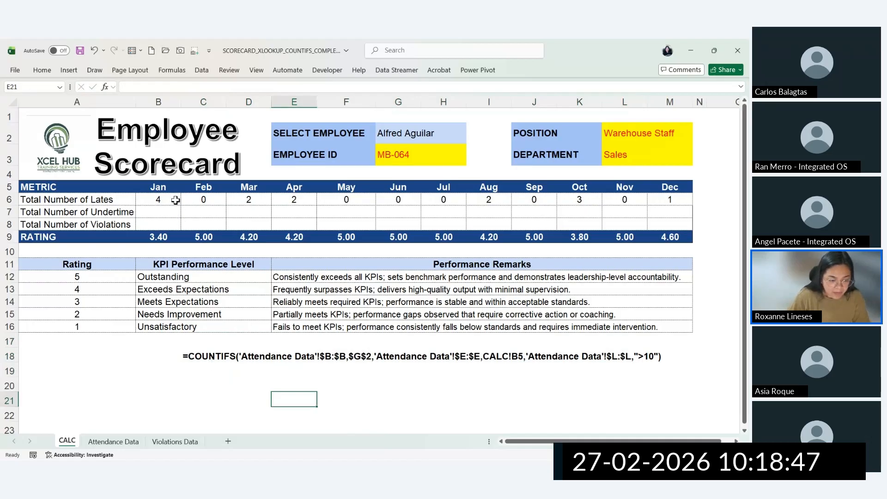
click(147, 201)
drag(117, 201, 229, 200)
click(128, 199)
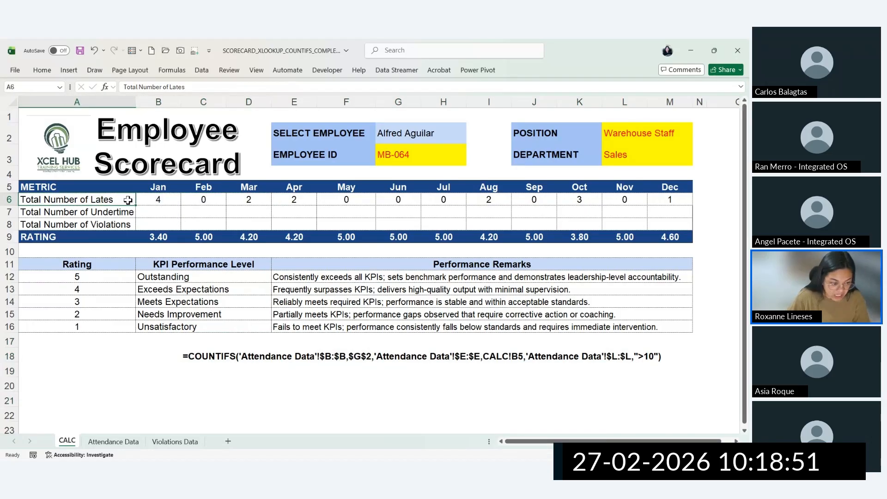
click(123, 212)
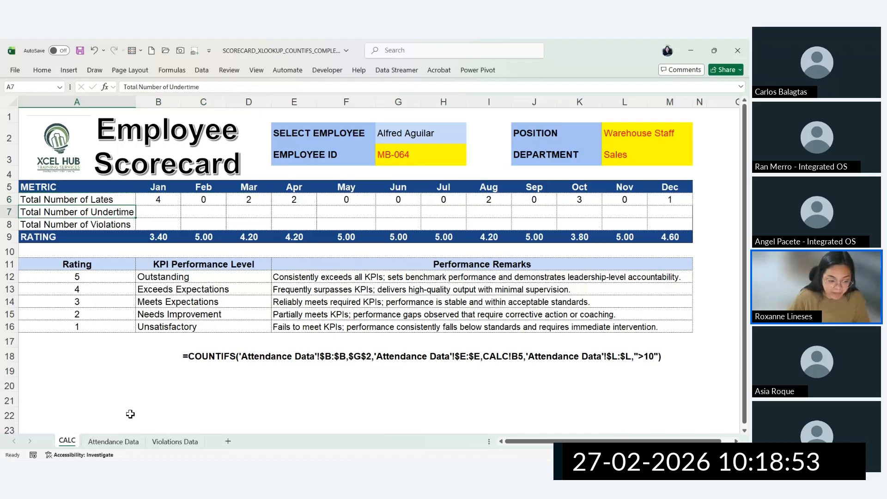
Step: Clear the Minutes Late filter on Attendance Data and filter Month to Jan only
click(127, 442)
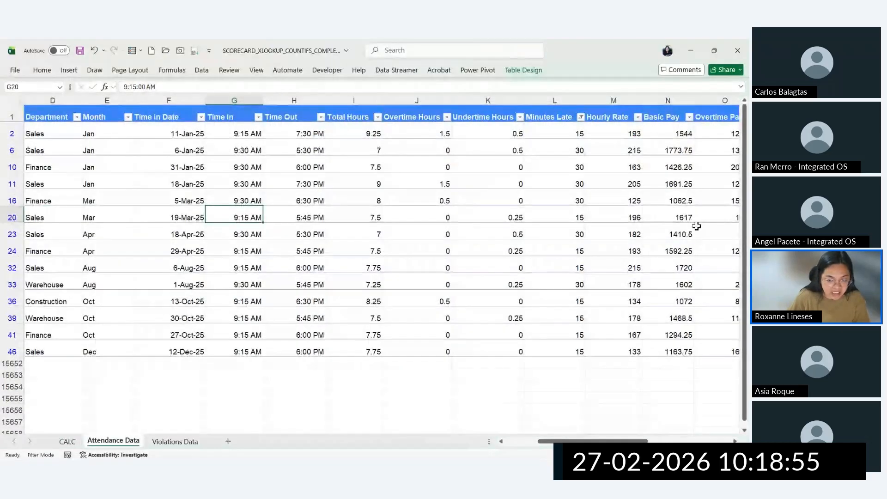
click(581, 118)
click(508, 183)
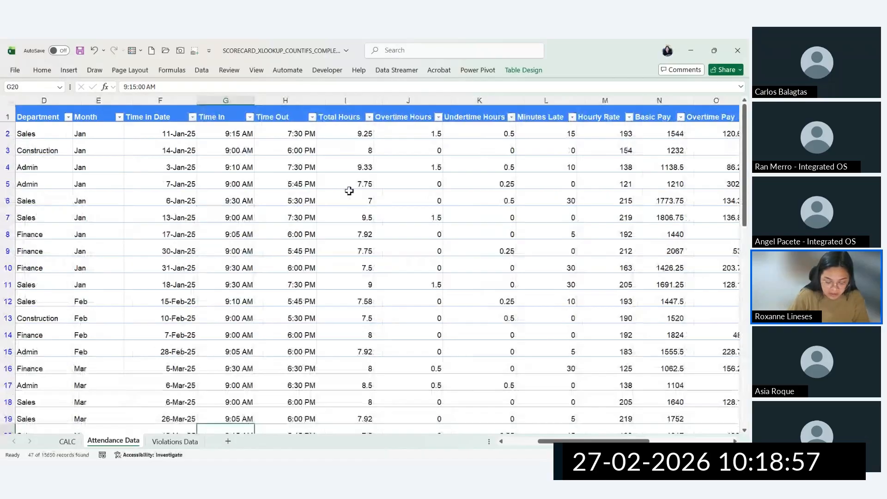
key(Home)
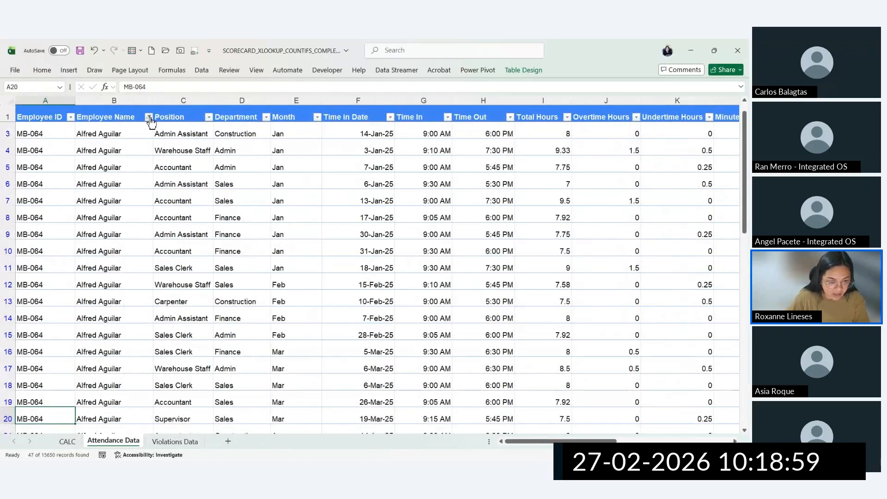
click(317, 116)
click(235, 244)
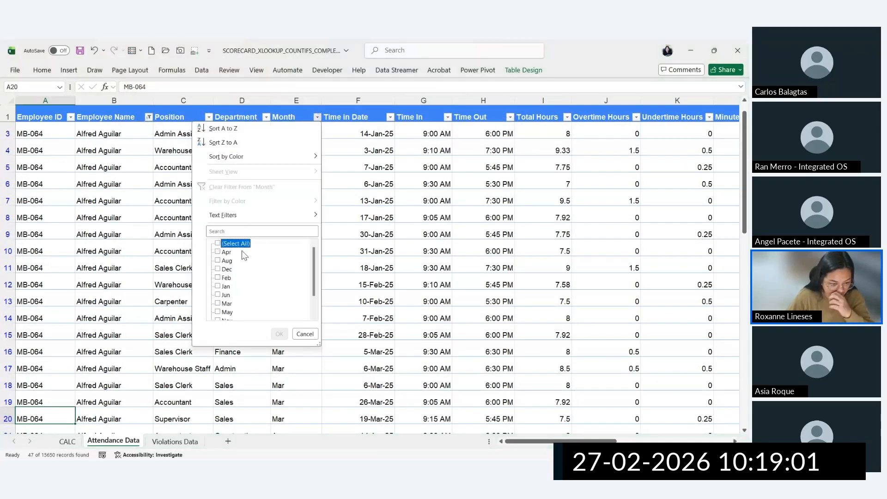
click(218, 286)
click(280, 334)
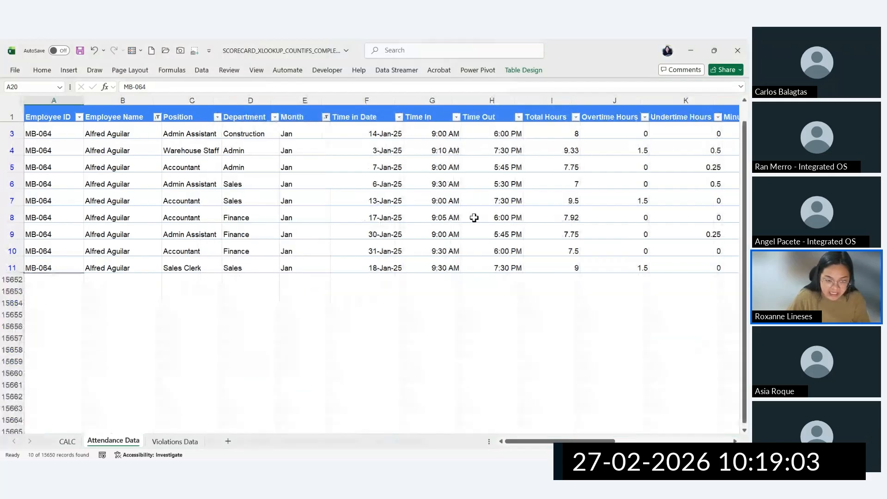
scroll(571, 277, up, 1)
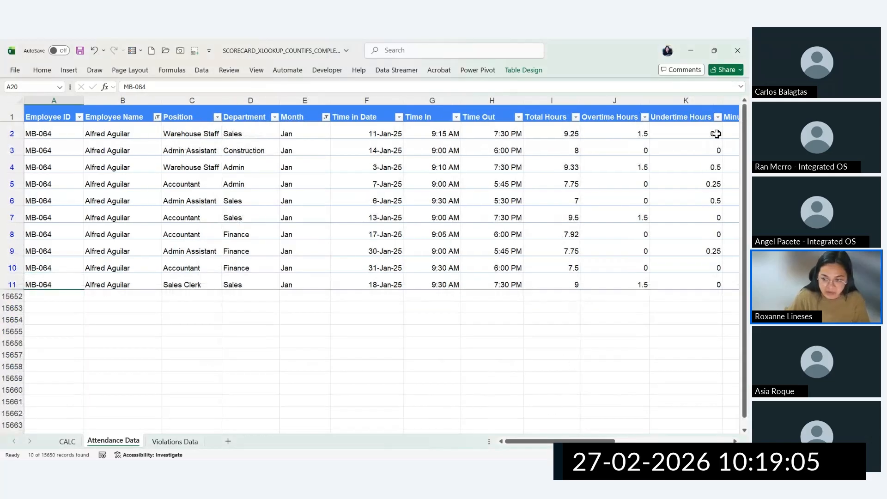
Step: Exclude 0 from the Undertime Hours filter, leaving five January records, then return to CALC
click(717, 117)
click(619, 253)
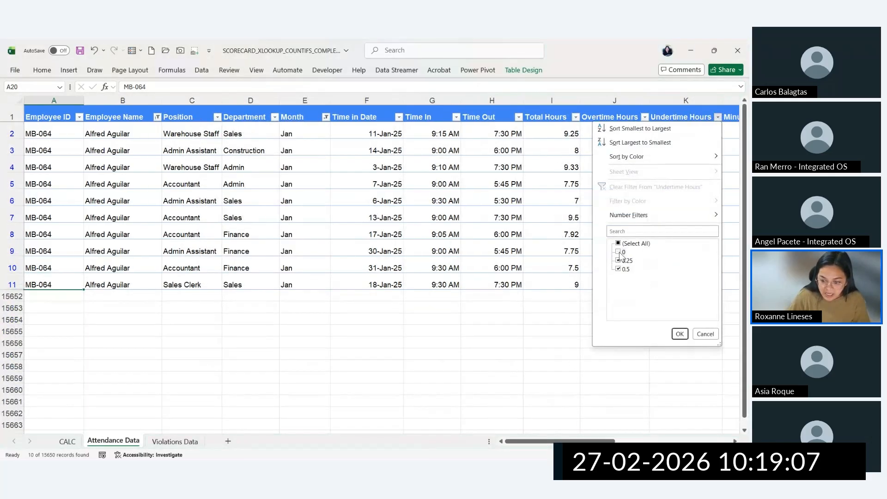
click(680, 334)
drag(689, 133, 689, 198)
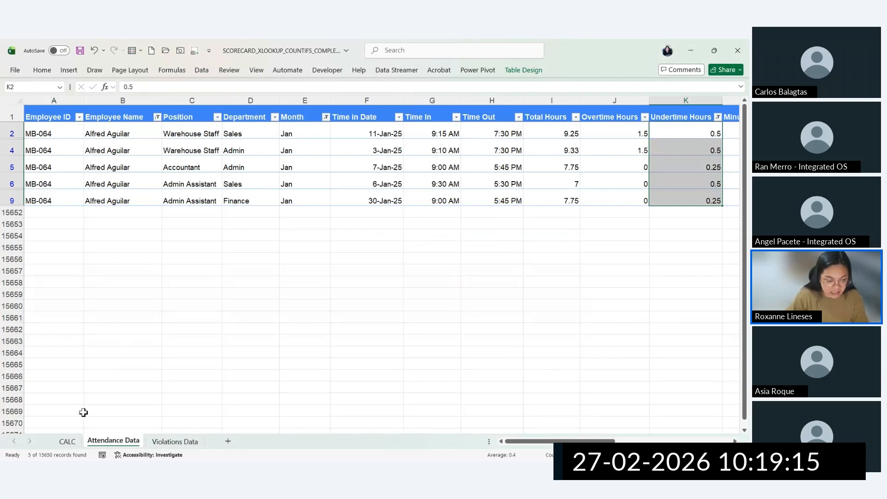
click(67, 441)
Step: Fill B6's January lates formula down into B7, which shows 0
click(194, 354)
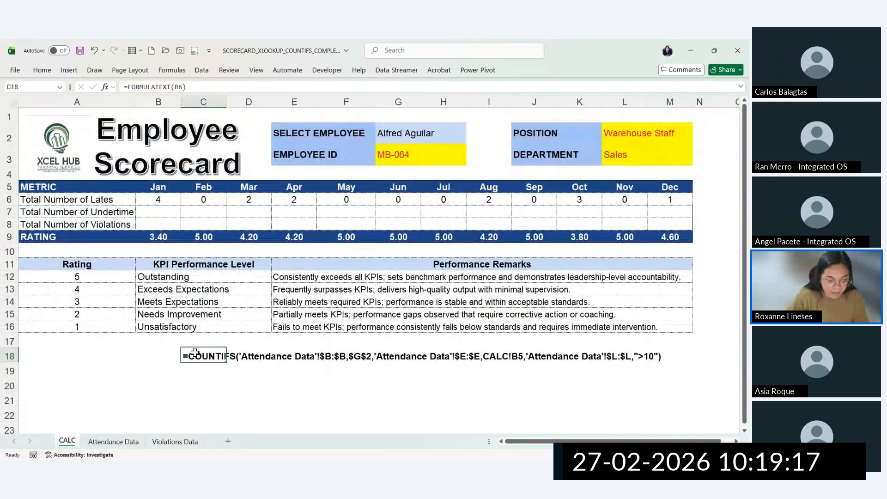
click(176, 201)
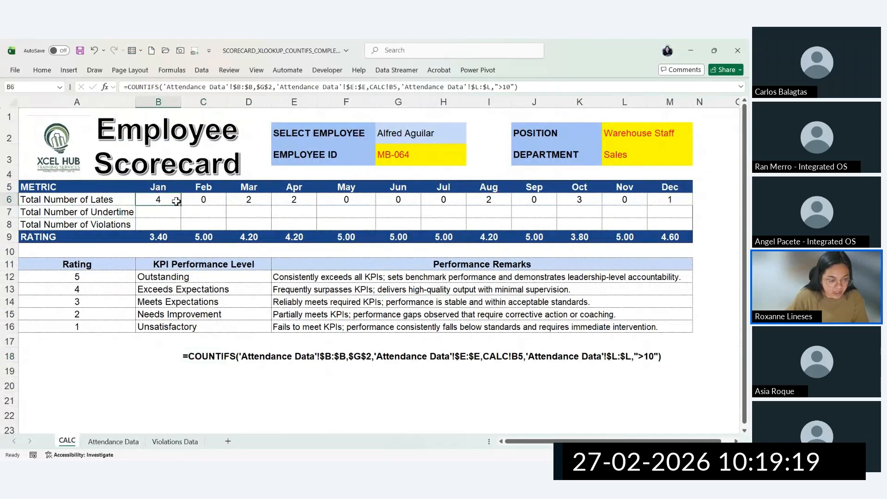
drag(180, 205, 181, 216)
click(165, 211)
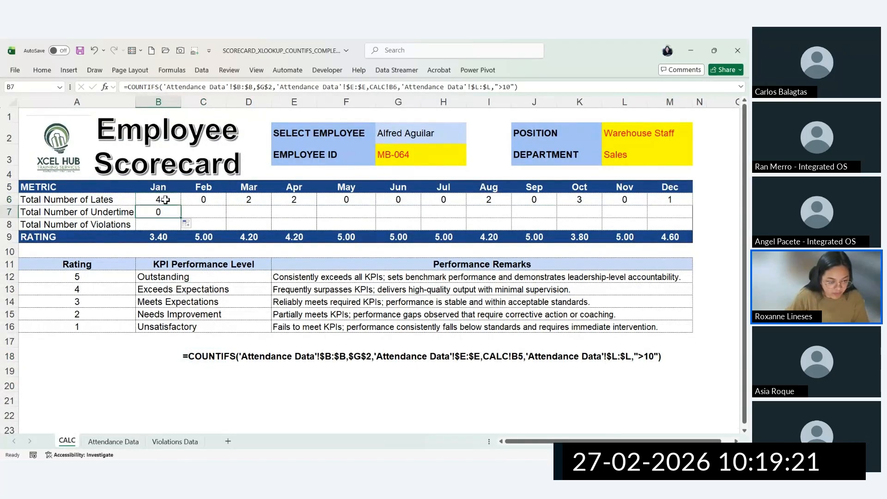
click(165, 199)
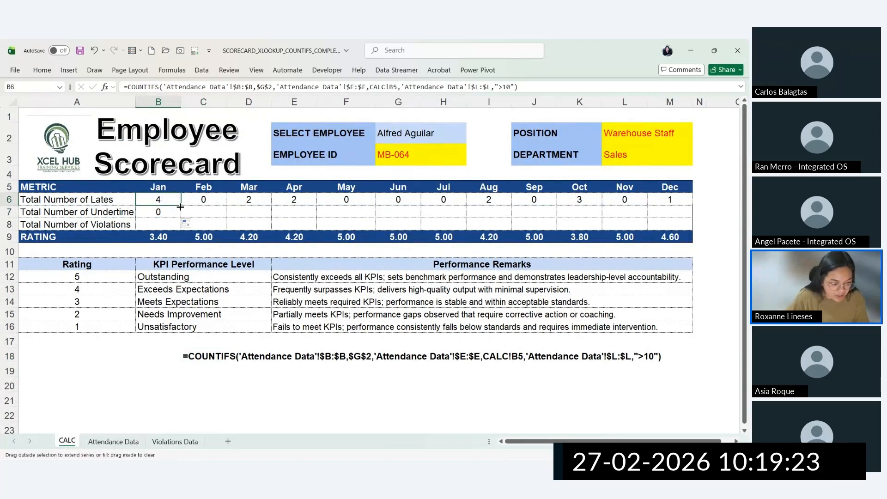
drag(180, 207, 180, 214)
click(160, 199)
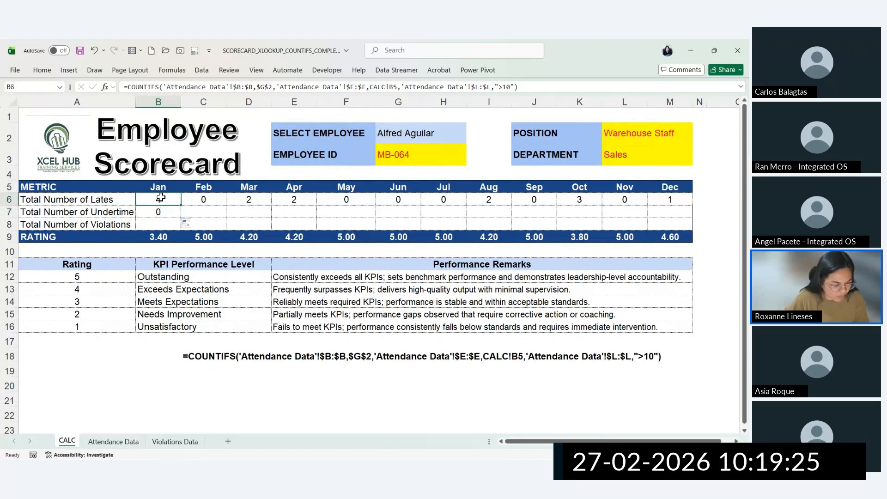
Step: Inspect the COUNTIFS formula copied into B7
click(172, 213)
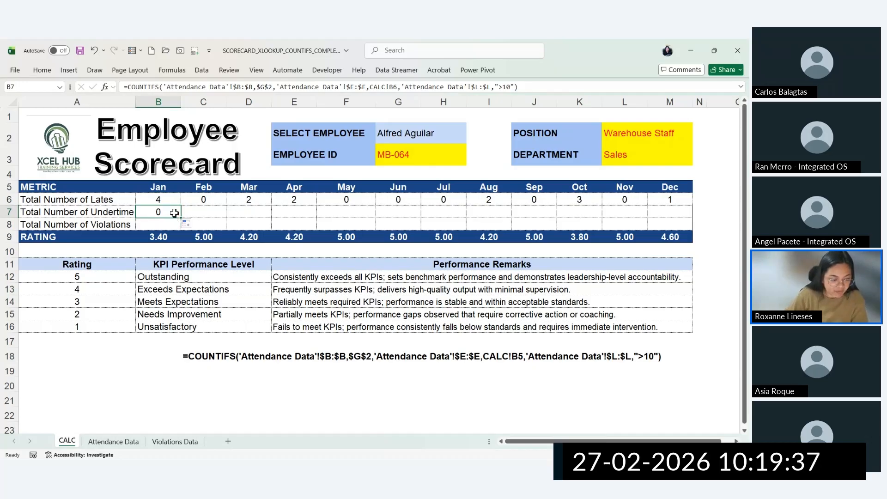
double_click(172, 212)
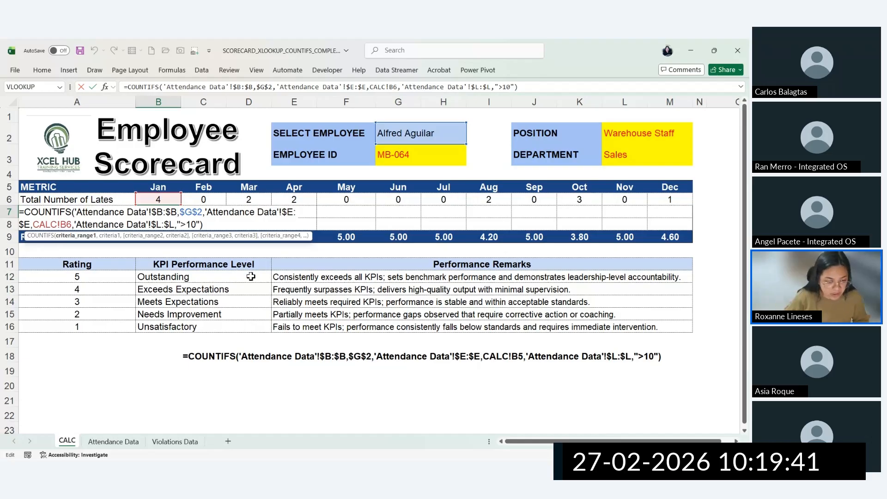
click(220, 361)
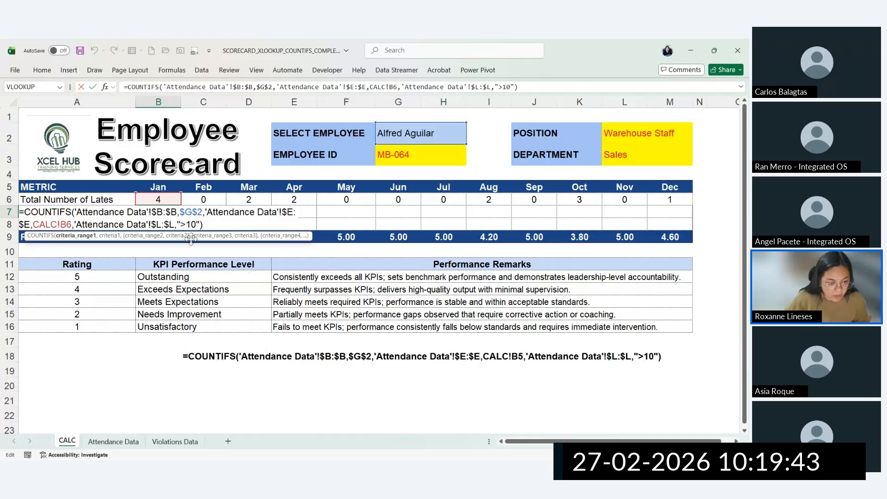
drag(208, 224, 13, 211)
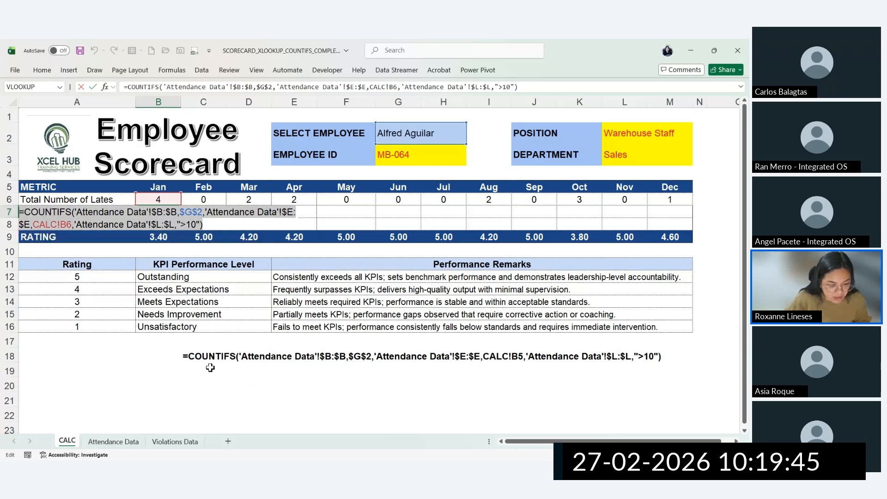
click(217, 360)
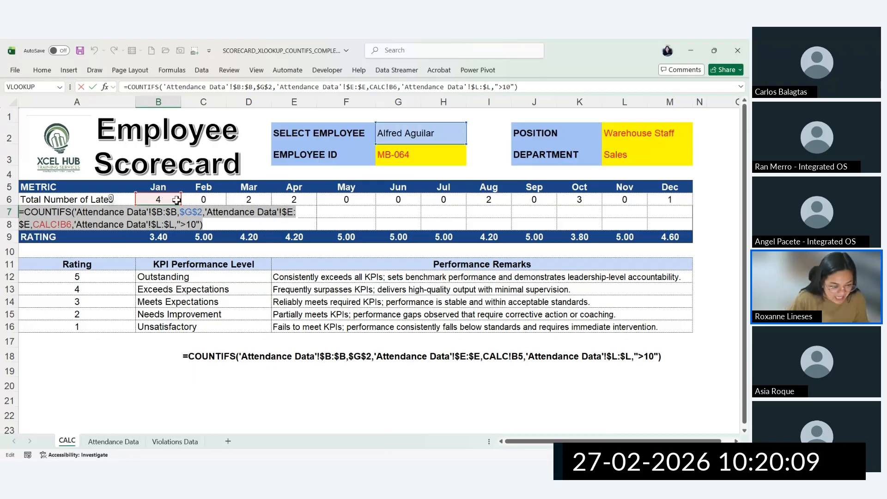
key(ctrl)
key(ctrl)
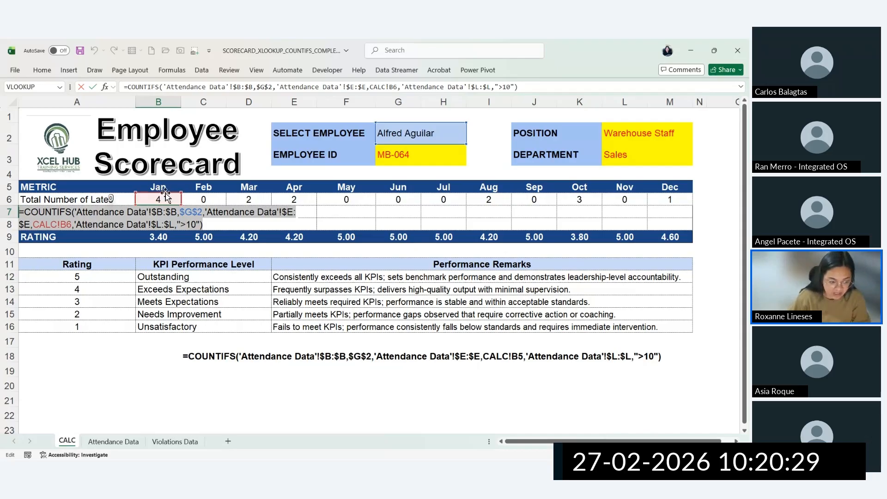
Step: Commit B7, then change B6's month reference to CALC!B$5 and verify it
key(ctrl+Return)
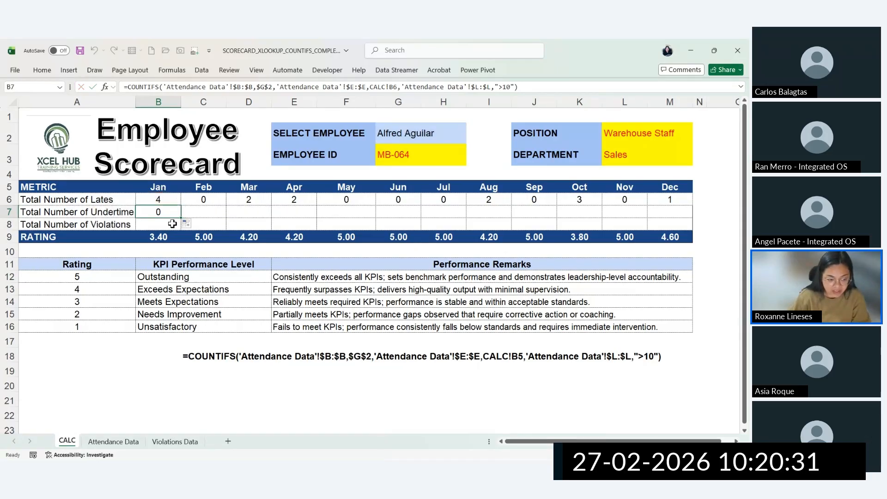
click(163, 199)
double_click(163, 198)
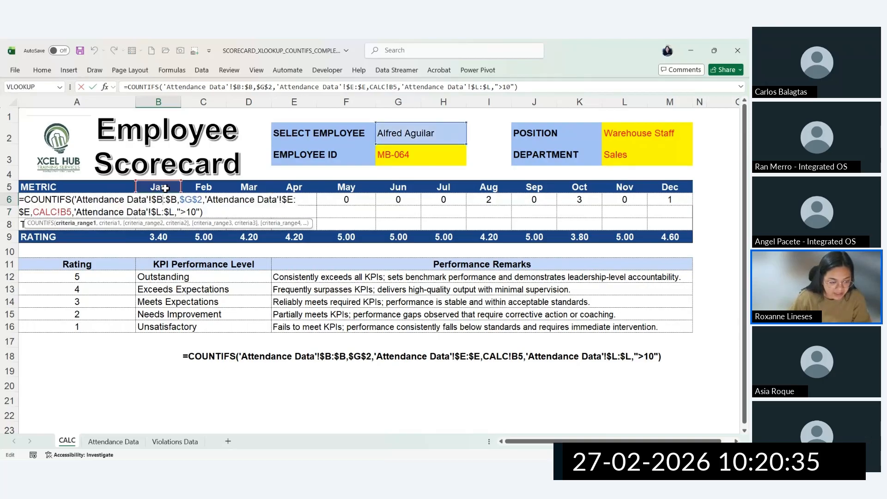
click(65, 211)
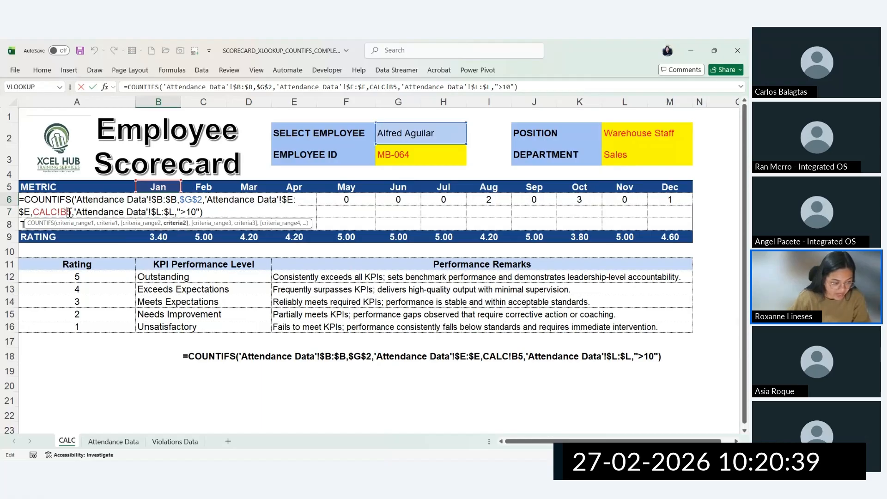
key(ctrl)
key(ctrl)
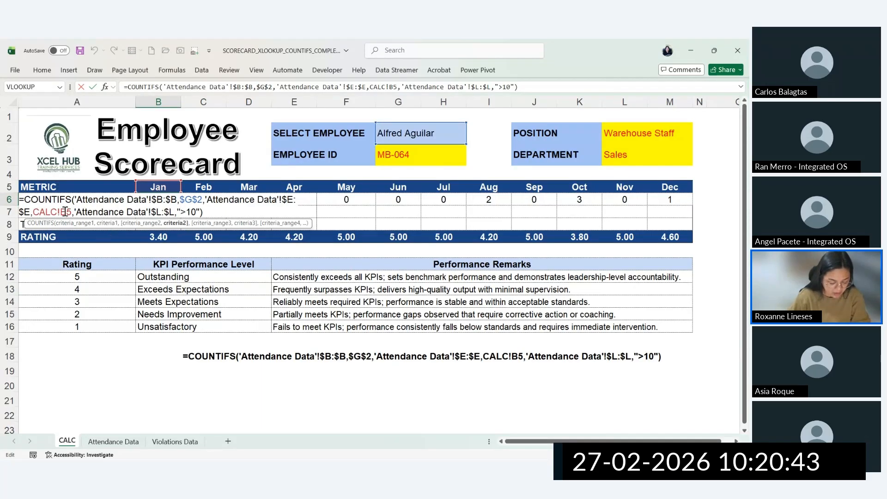
text($)
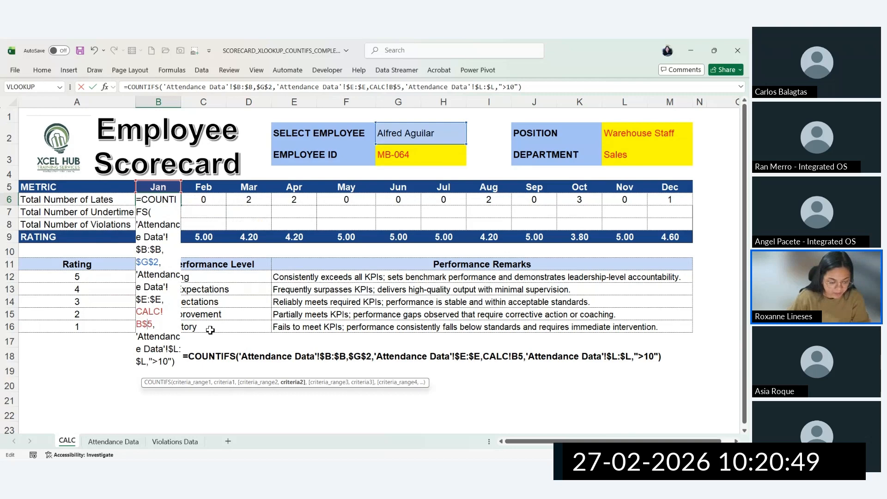
key(Return)
double_click(170, 200)
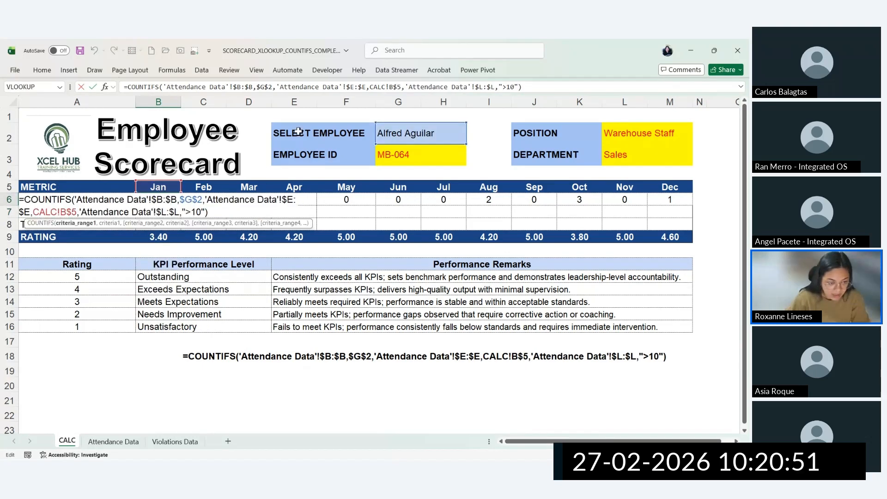
drag(67, 212, 77, 212)
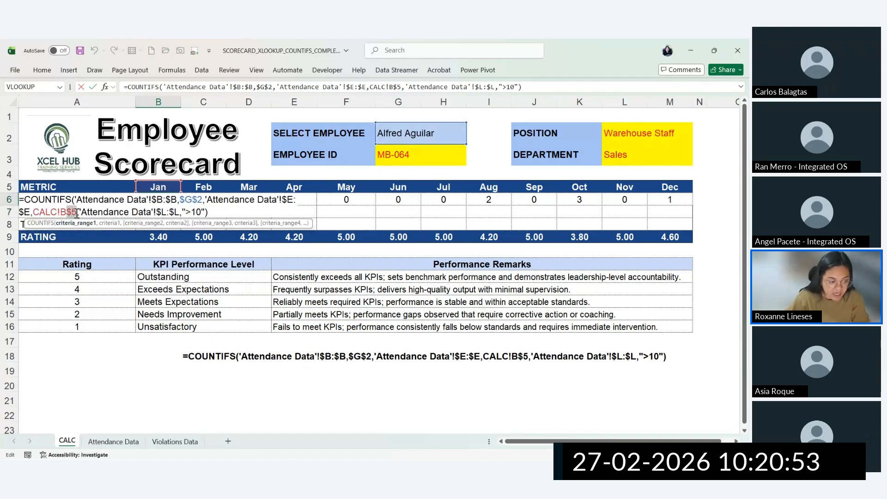
key(Escape)
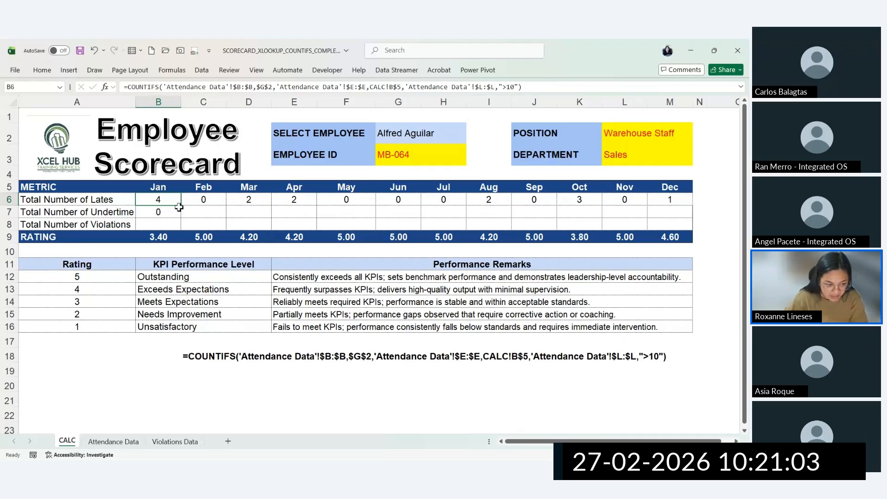
Step: Refill B6's lates formula across C6:M6 and copy it down into B7
drag(181, 205, 334, 166)
drag(661, 204, 667, 203)
click(175, 205)
drag(183, 204, 182, 217)
click(168, 210)
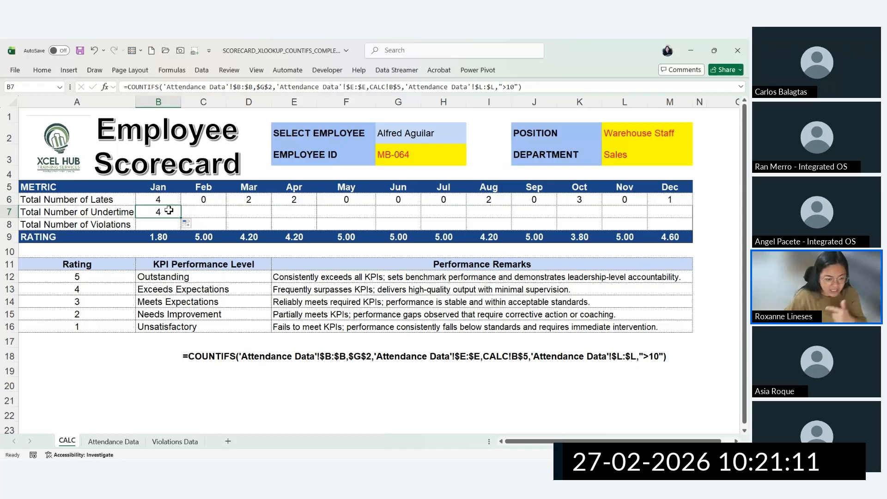
double_click(169, 210)
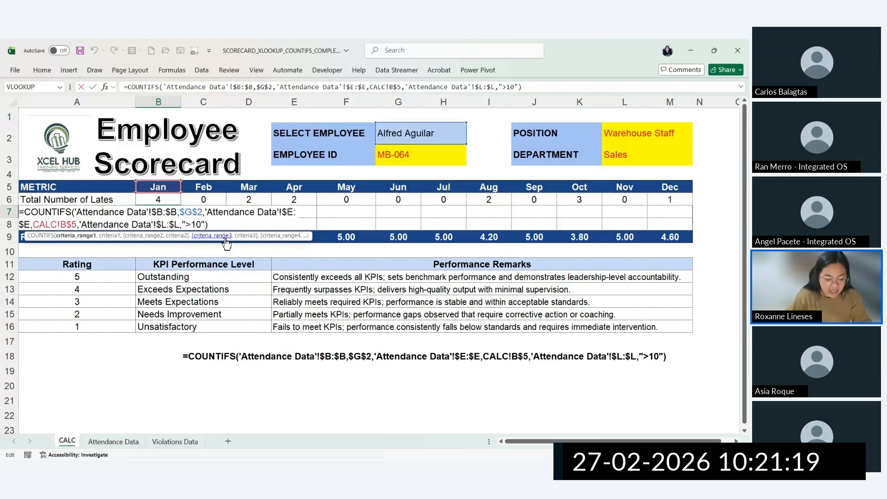
key(Return)
Step: Confirm Undertime Hours sits in column K of Attendance Data and try editing B7's range in-cell
click(113, 441)
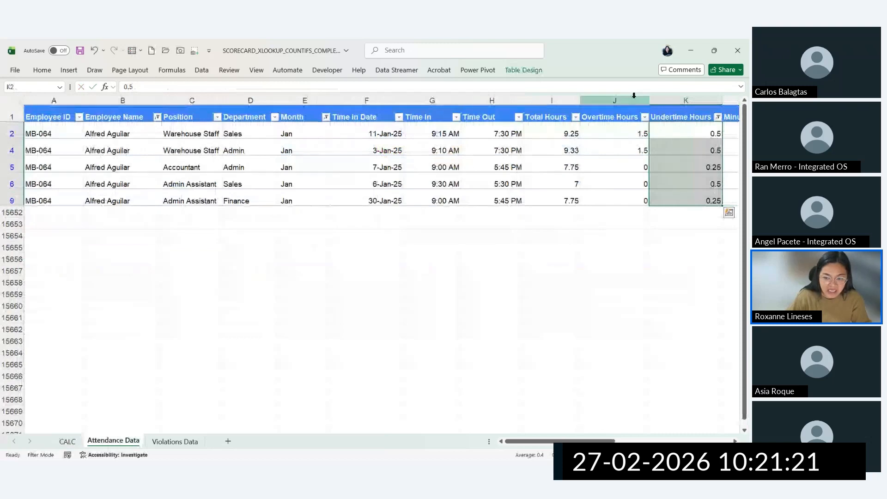
click(681, 98)
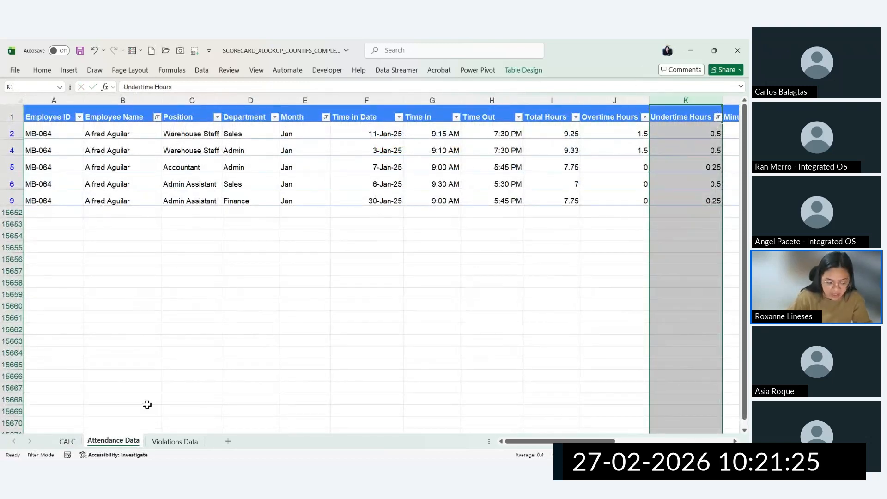
click(67, 441)
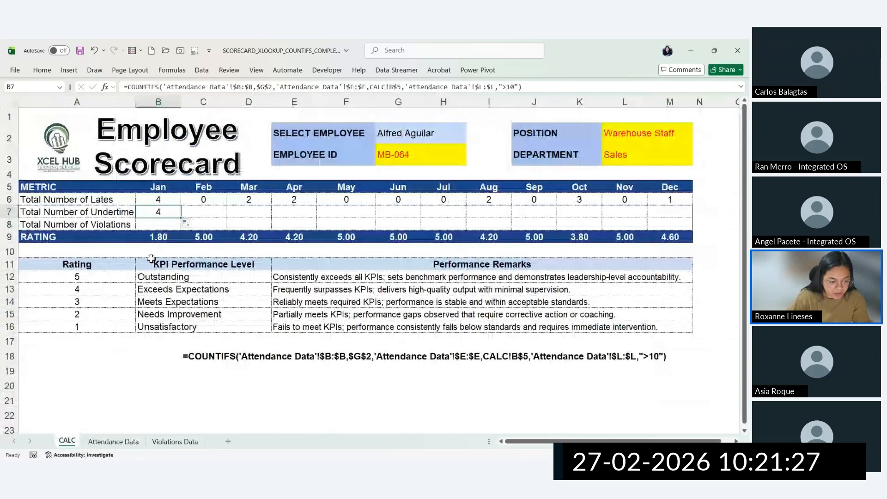
double_click(161, 212)
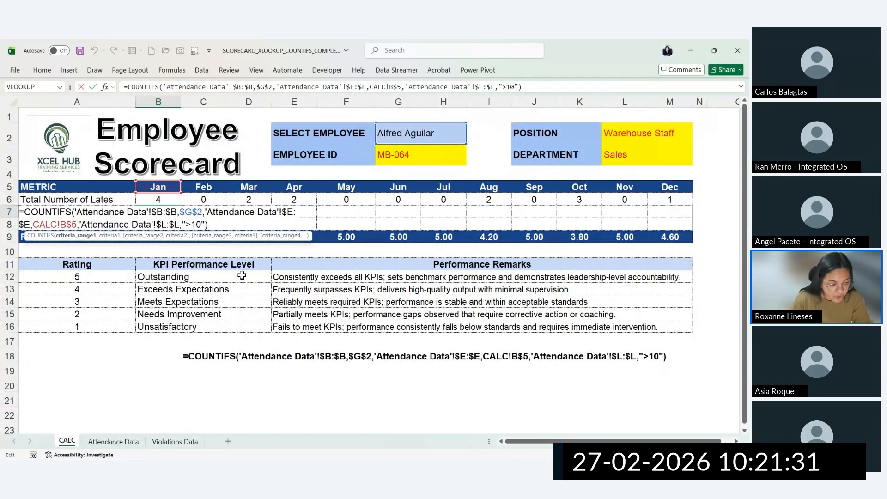
click(163, 224)
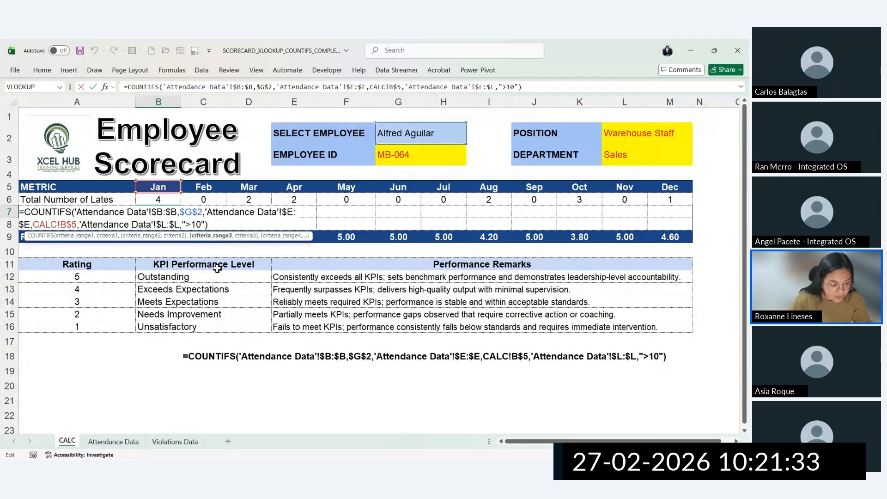
key(BackSpace)
text(K)
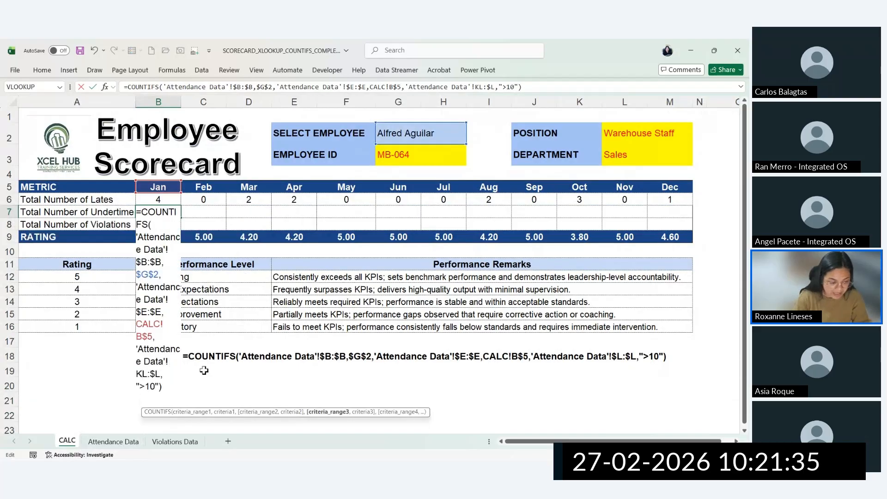
key(Escape)
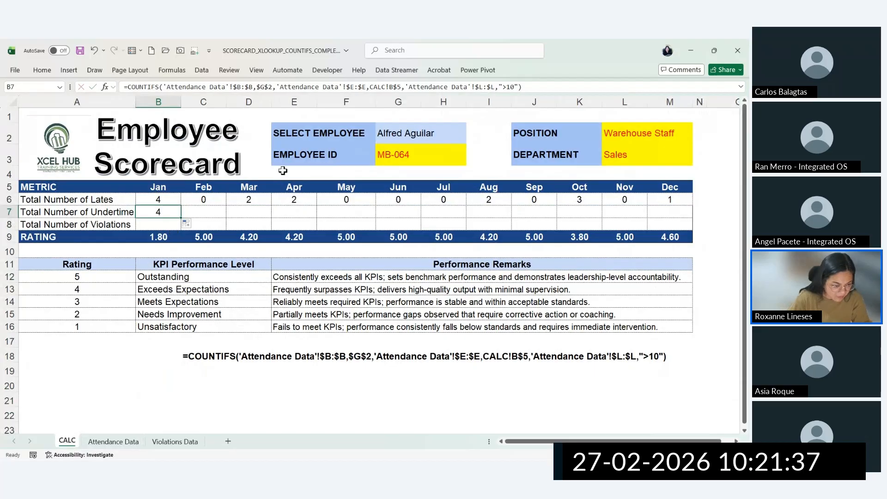
Step: Replace B7's last criteria range with 'Attendance Data'!$K:$K in the formula bar and commit
click(483, 87)
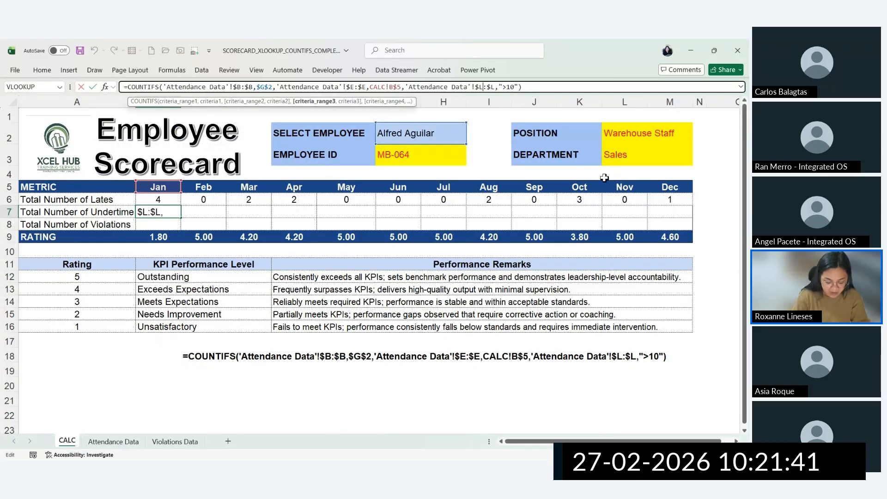
key(BackSpace)
text(K)
key(Right)
key(Right)
key(Right)
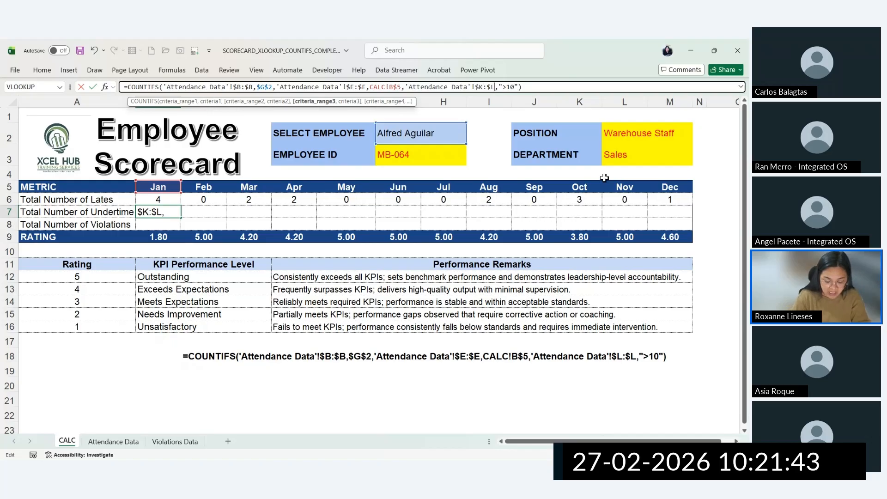
key(BackSpace)
text(K)
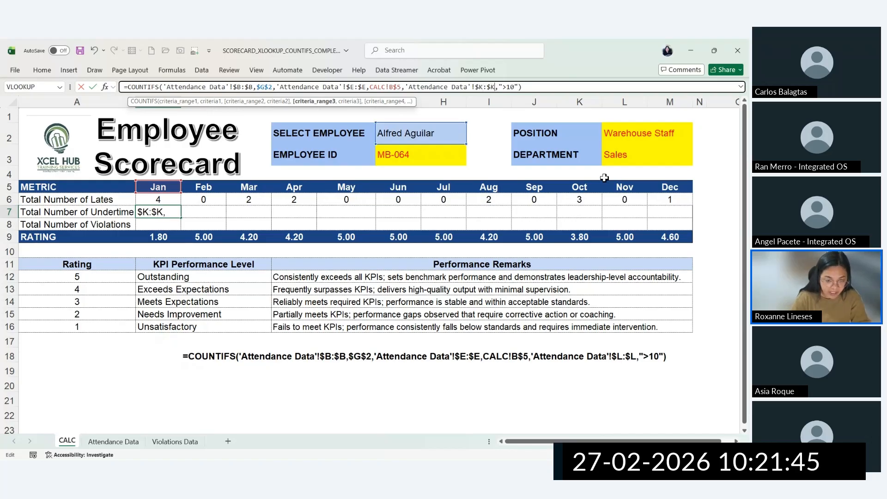
click(326, 106)
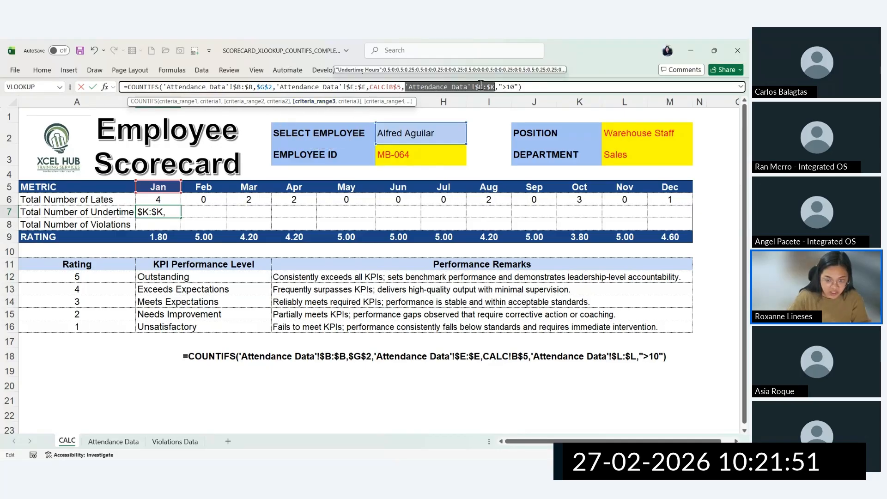
click(113, 445)
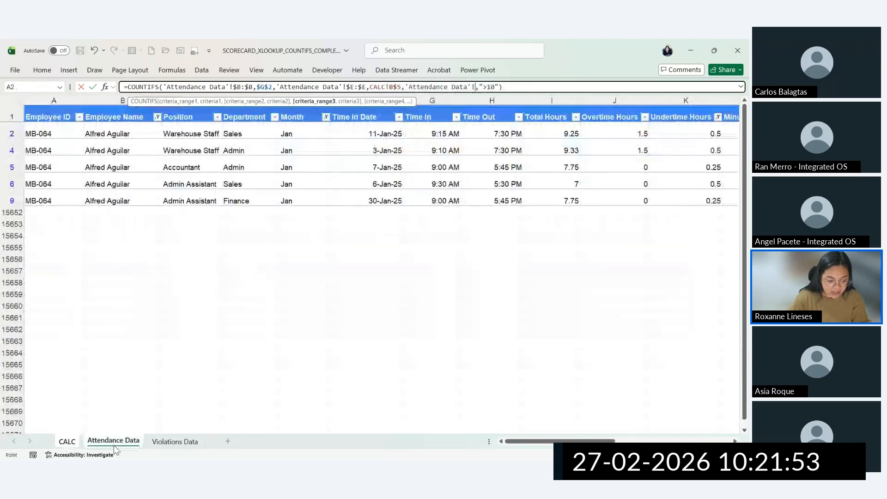
click(665, 98)
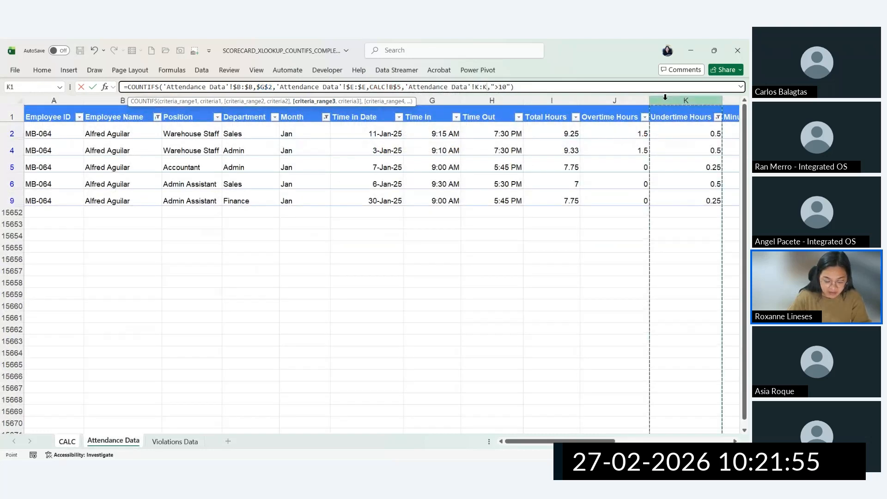
key(F4)
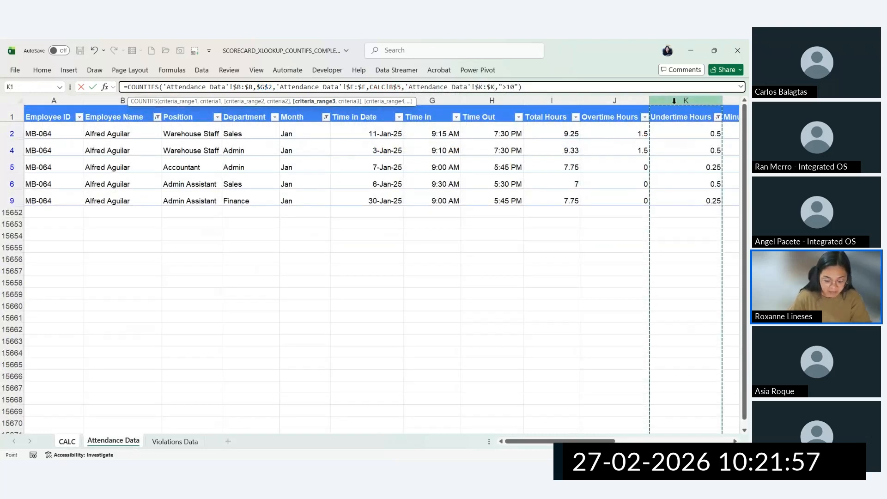
key(Return)
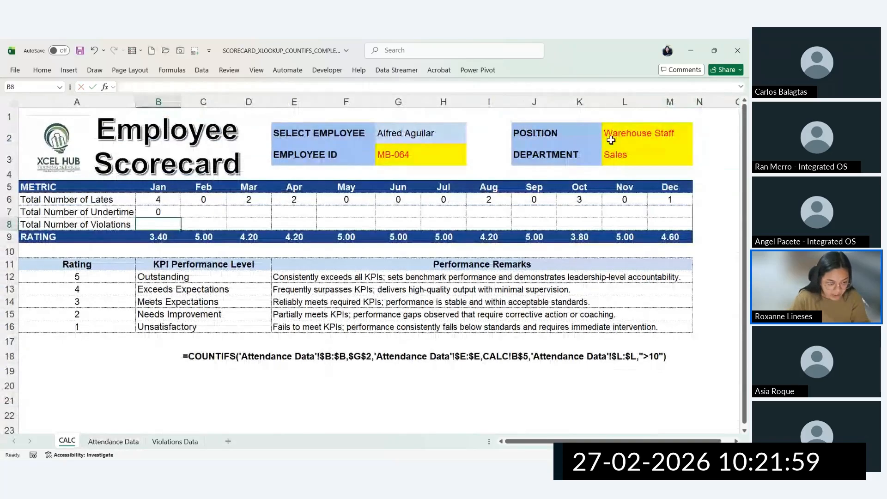
Step: Change B7's threshold to ">0" (Jan gives 5) and fill it across Feb to Dec
double_click(169, 212)
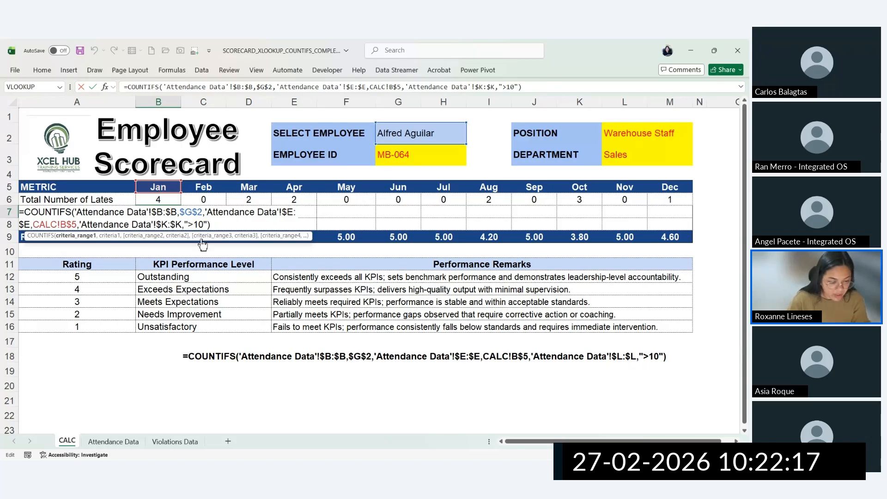
key(BackSpace)
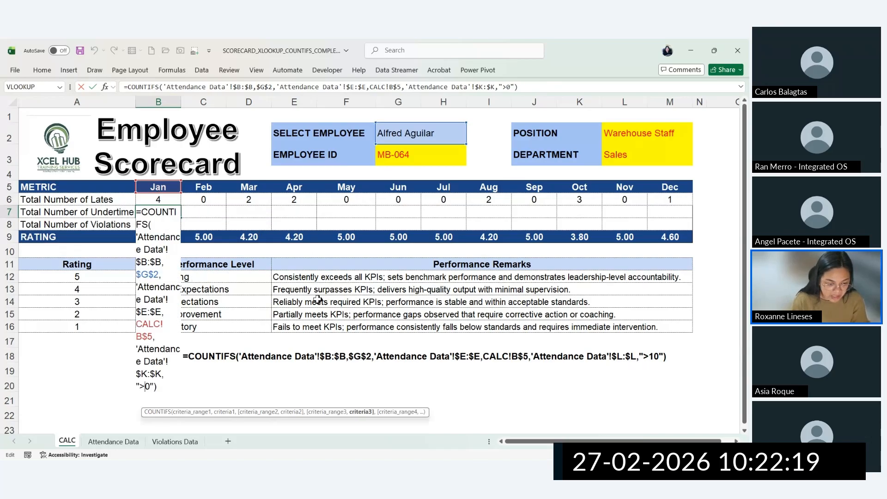
key(Return)
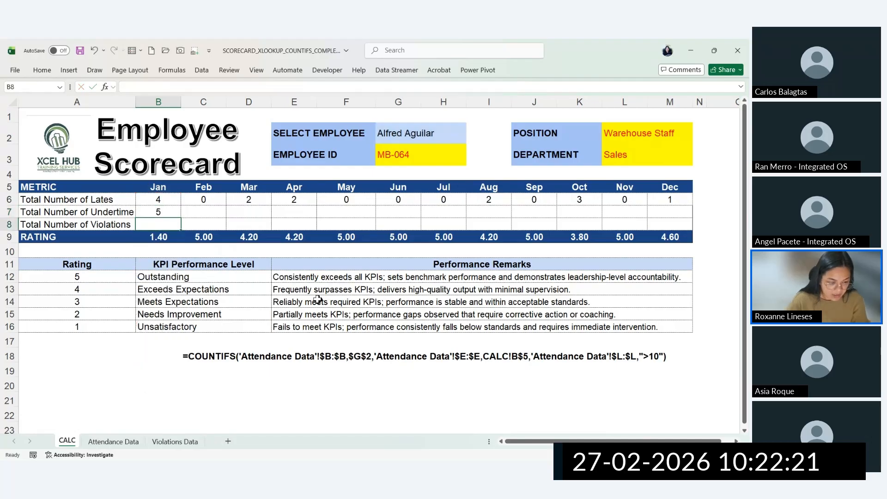
click(178, 212)
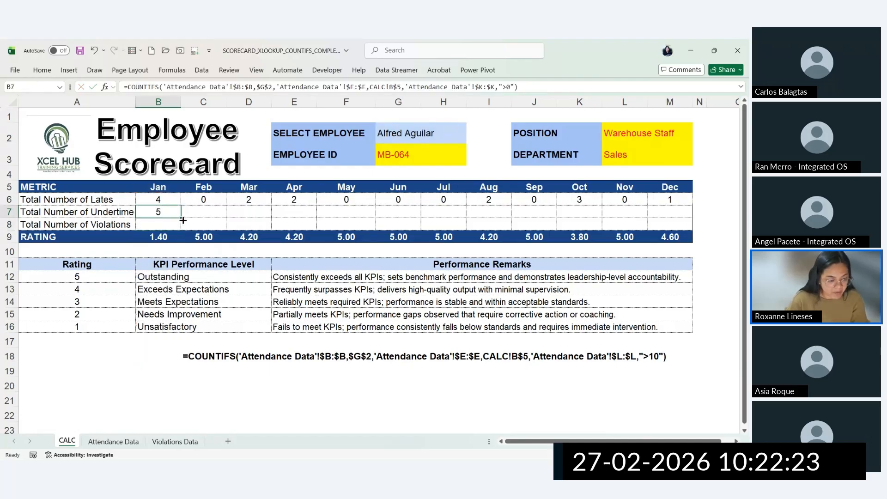
drag(183, 220, 679, 212)
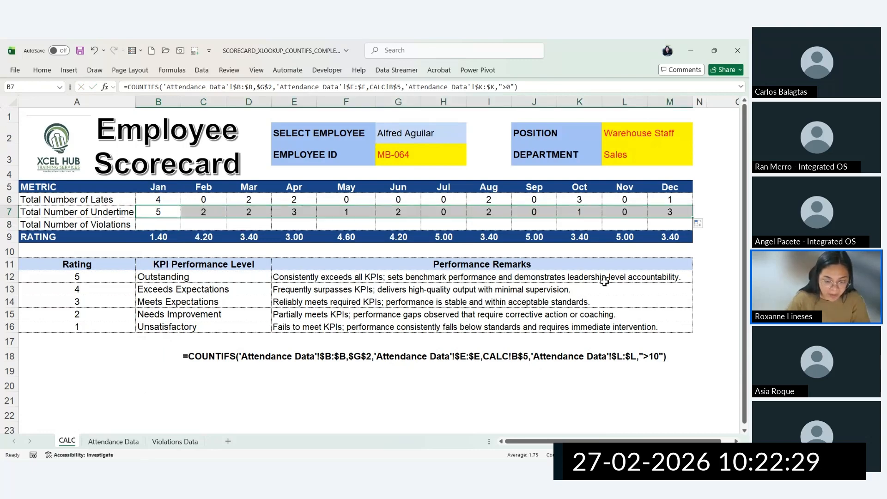
Step: Pick eight different employees in turn from the G2 dropdown, checking each one's monthly counts and ratings
click(456, 137)
click(469, 139)
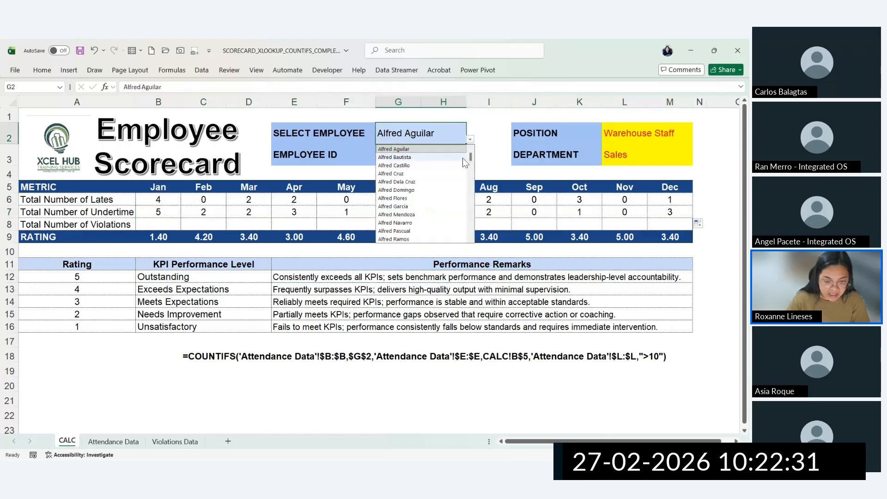
click(463, 165)
click(470, 139)
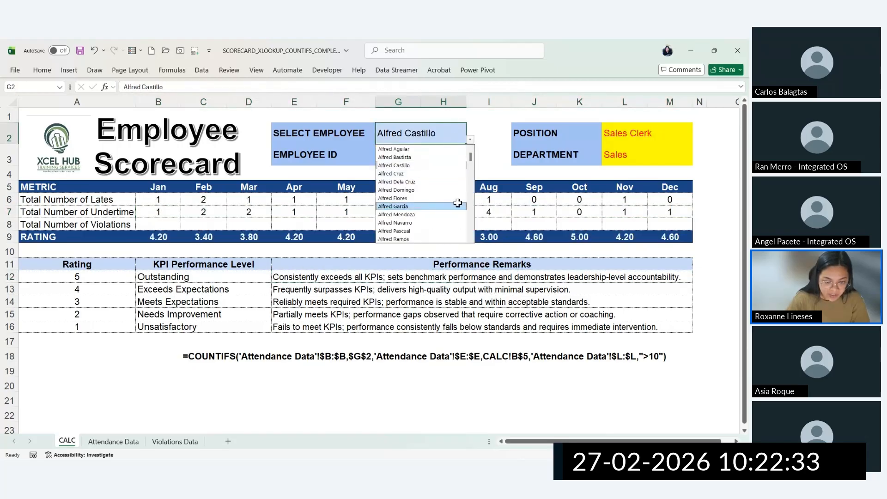
click(457, 206)
click(470, 139)
click(460, 173)
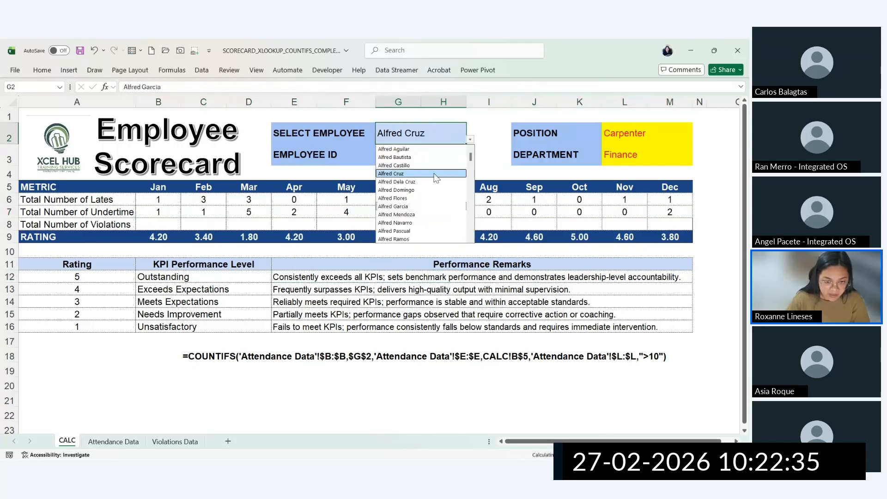
click(469, 139)
click(459, 157)
click(469, 139)
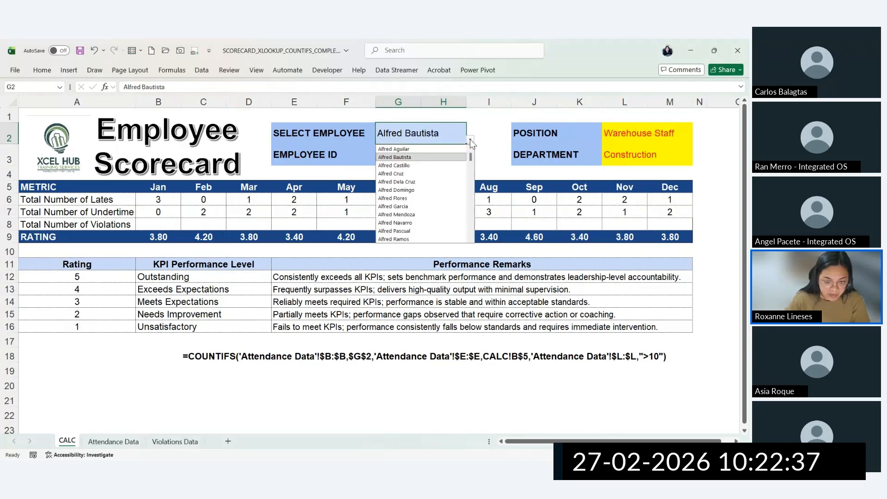
click(446, 225)
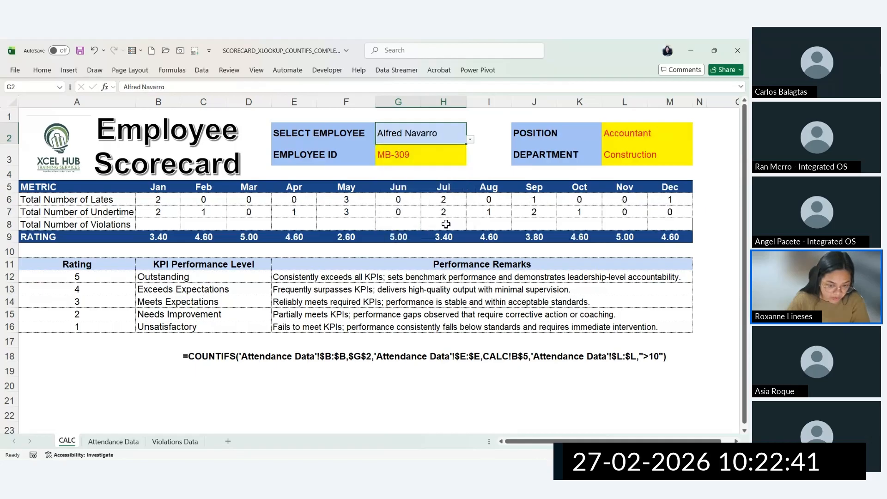
click(470, 139)
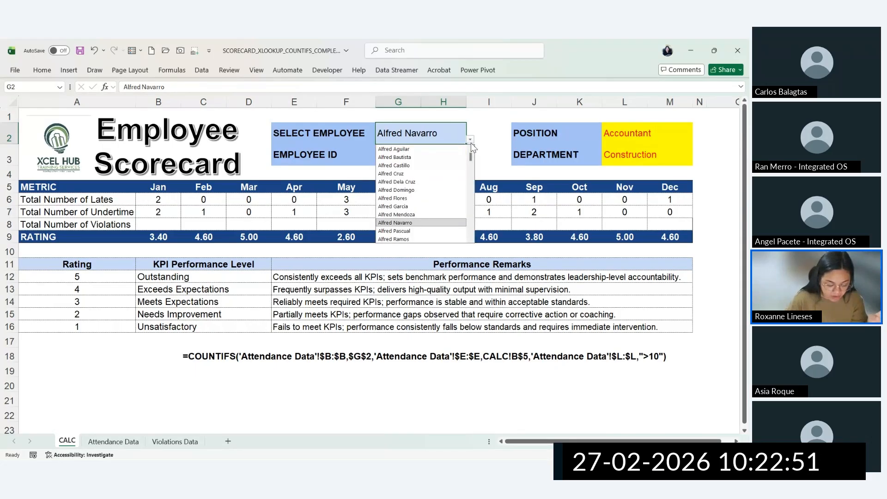
click(444, 190)
click(469, 139)
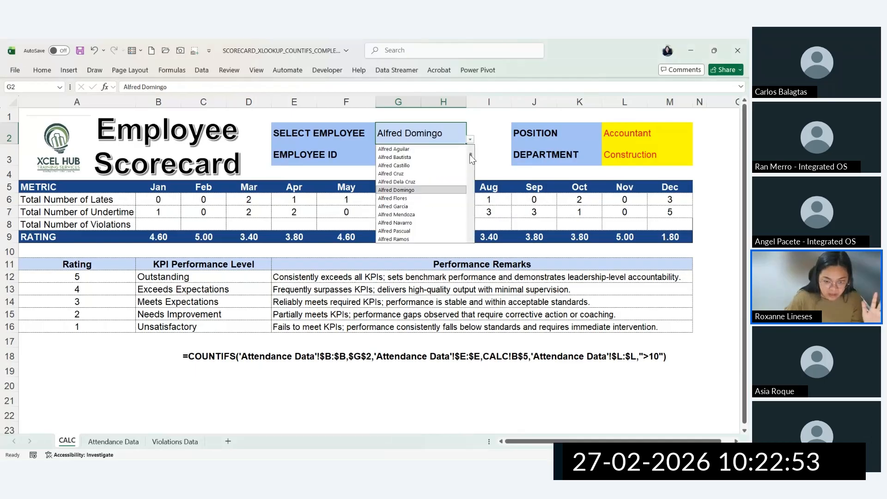
click(450, 231)
click(470, 139)
scroll(443, 232, down, 5)
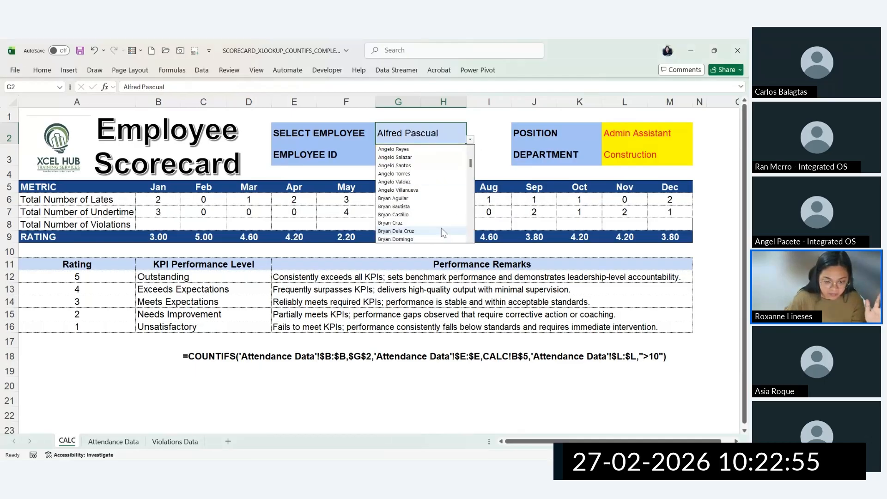
click(434, 198)
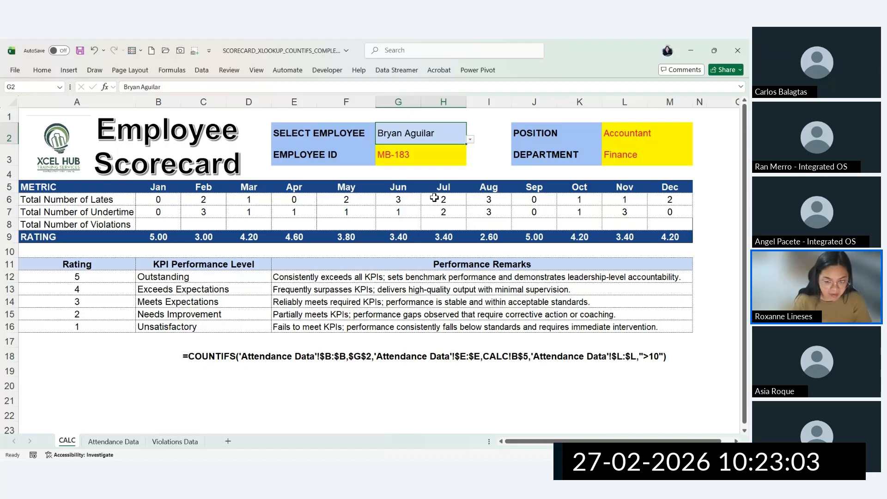
click(166, 199)
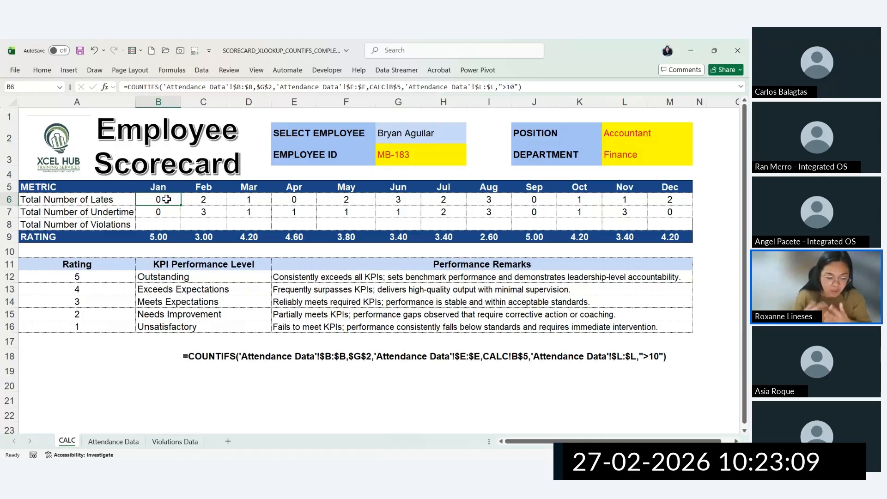
click(114, 442)
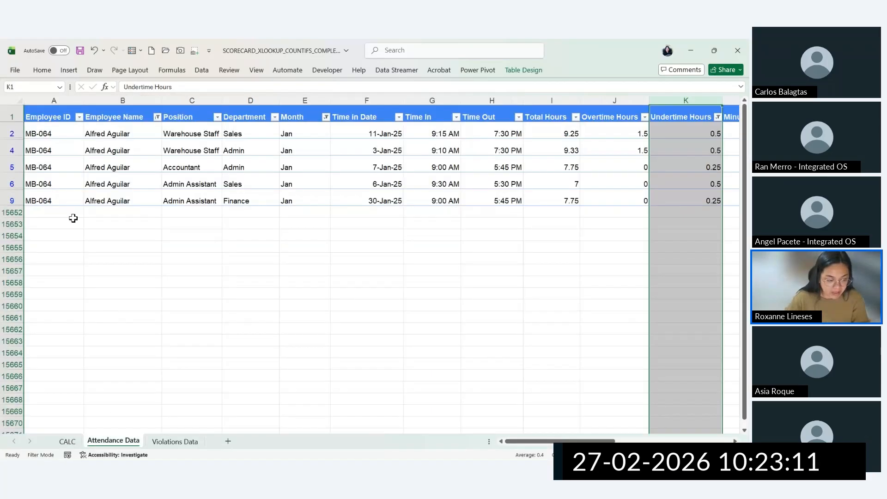
drag(46, 167, 584, 323)
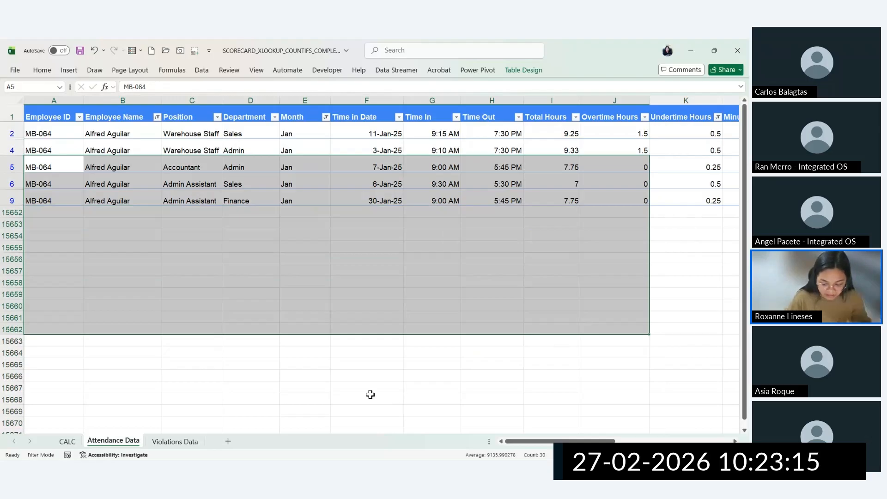
click(123, 411)
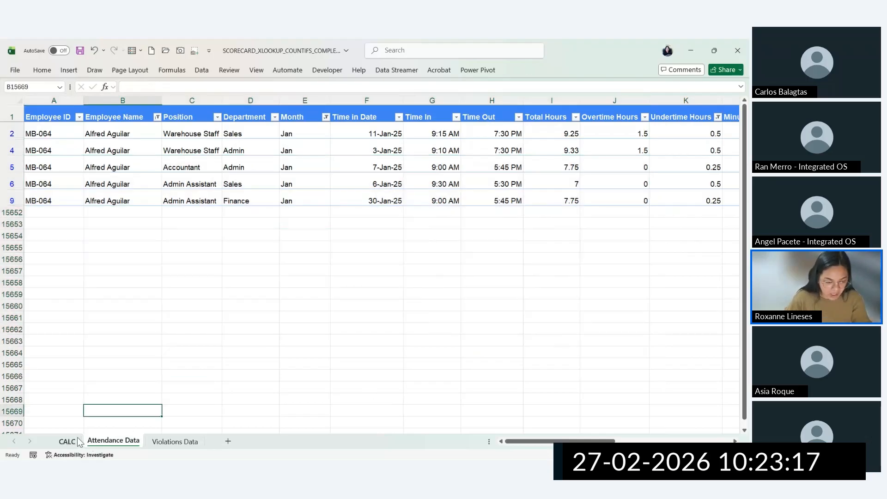
click(75, 441)
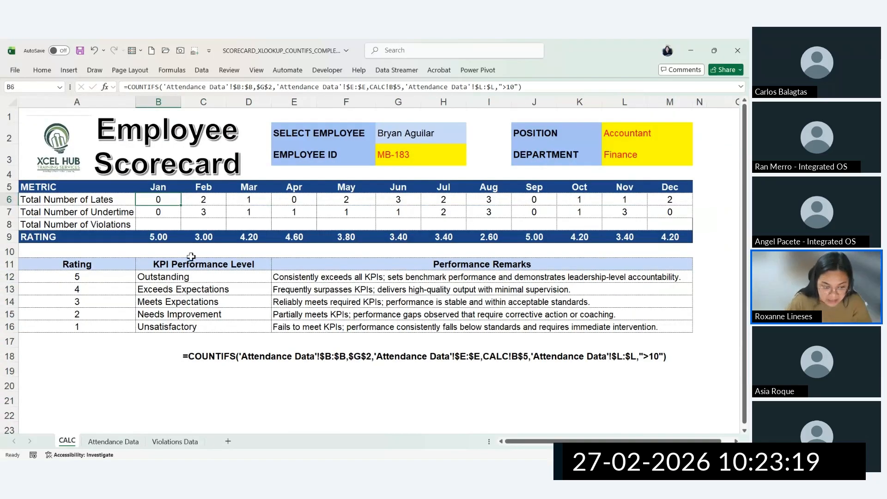
Step: Fix the second 'Attendance Data' reference in B6's COUNTIFS, then start =COUNTIFS('aTTEN in C20
double_click(159, 199)
drag(153, 200, 180, 204)
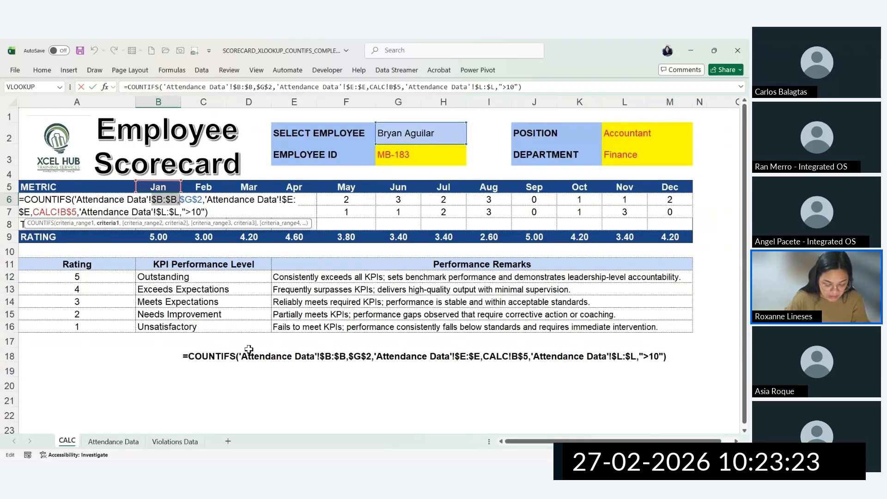
key(Escape)
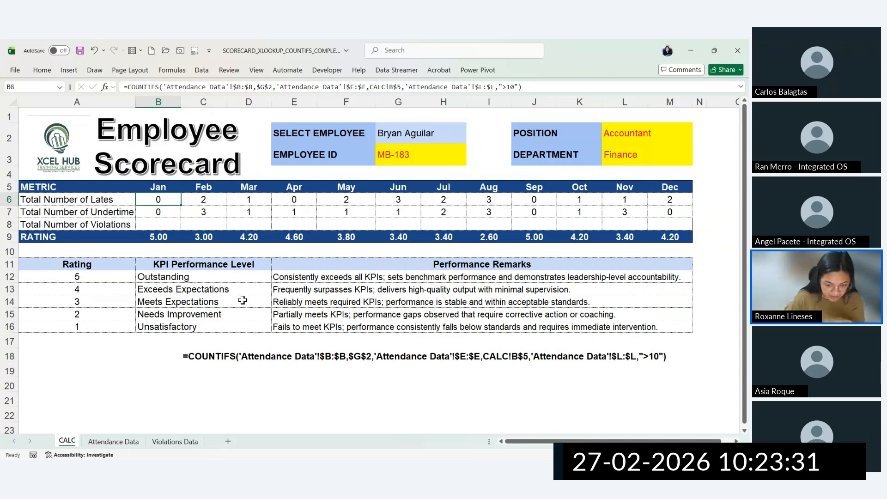
double_click(167, 197)
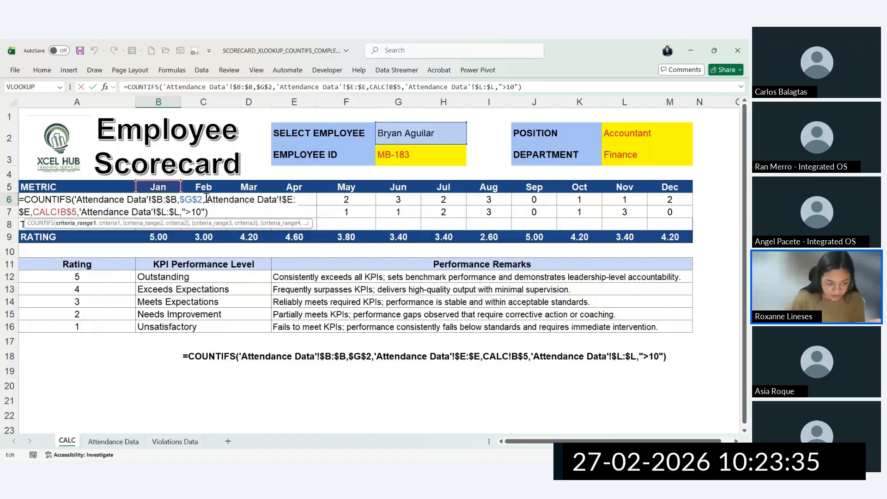
drag(204, 197, 277, 199)
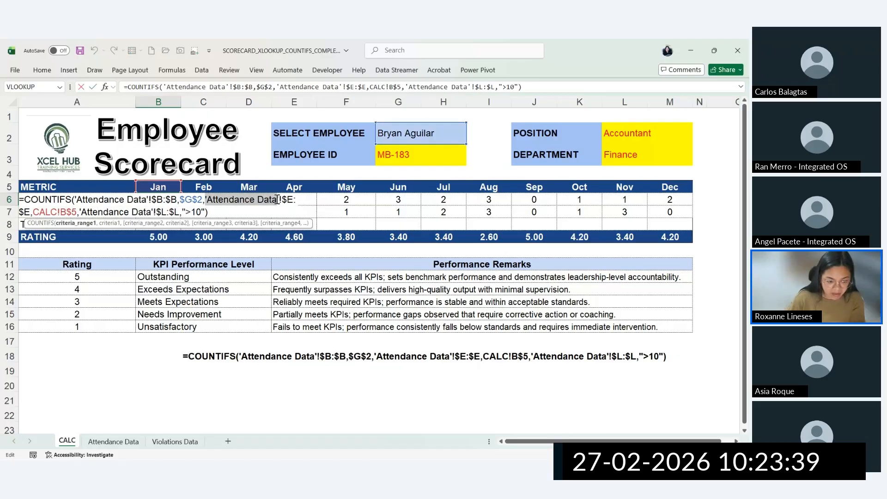
click(301, 208)
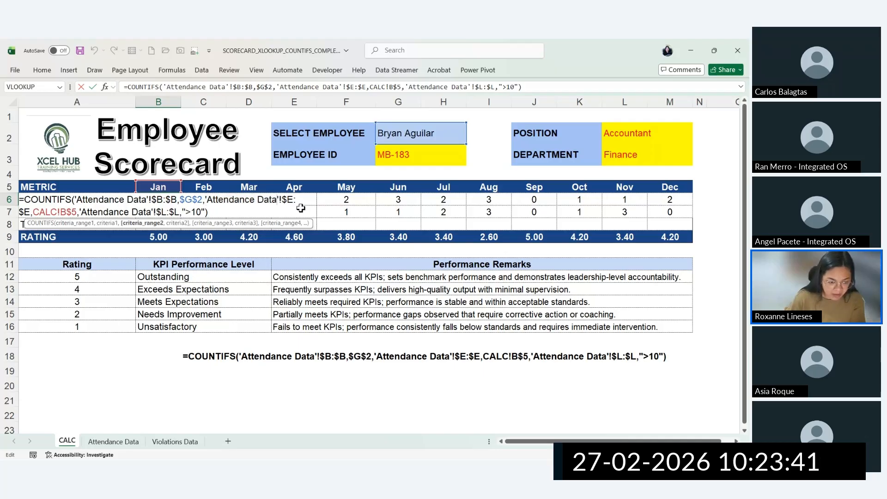
key(Delete)
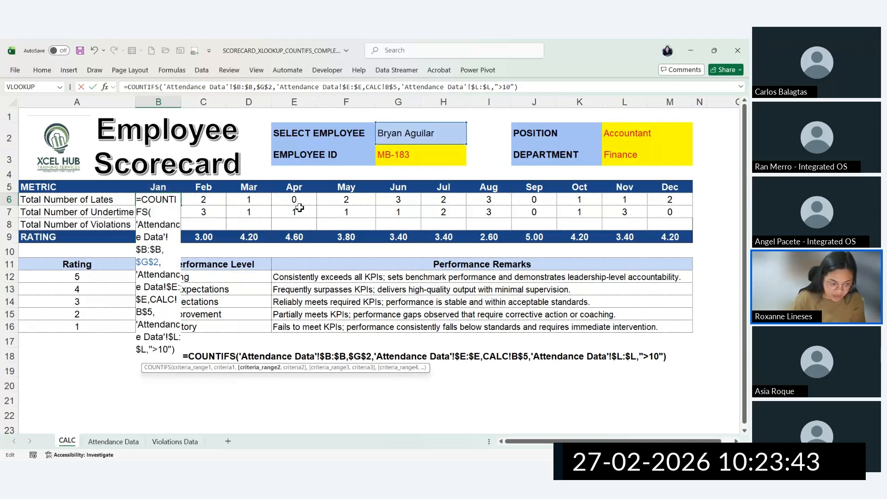
key(Return)
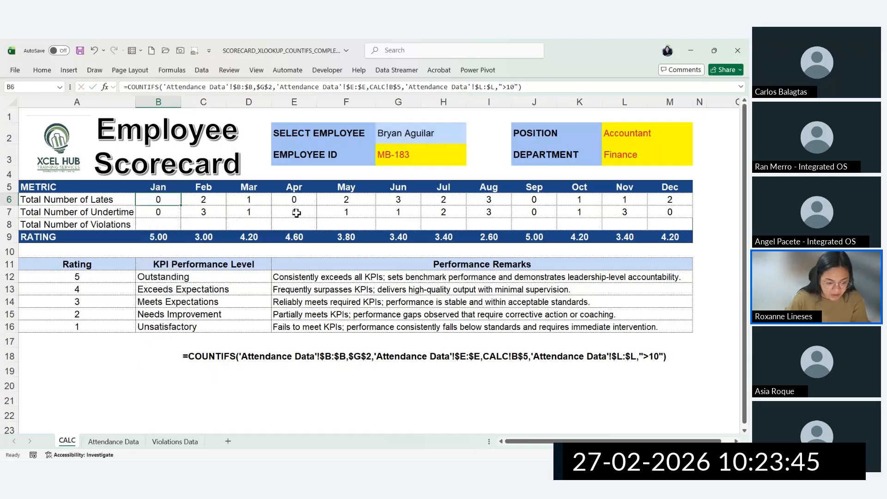
click(209, 381)
text(=)
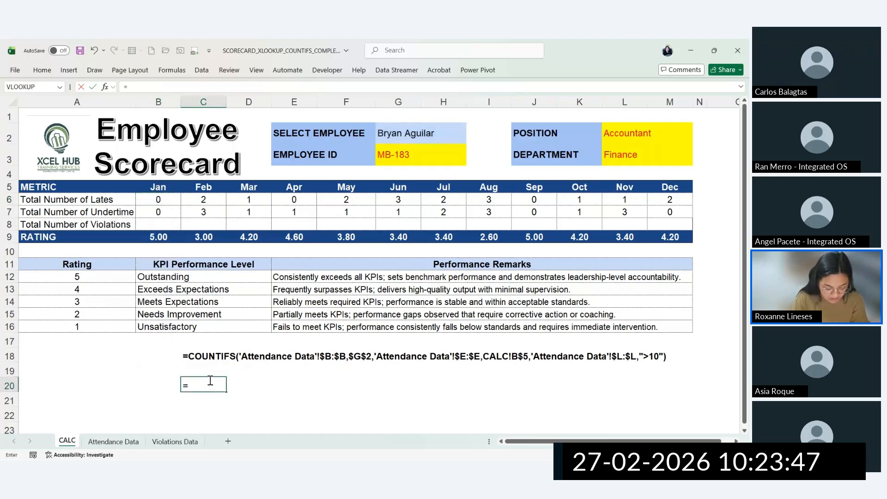
text(COUNTIFS)
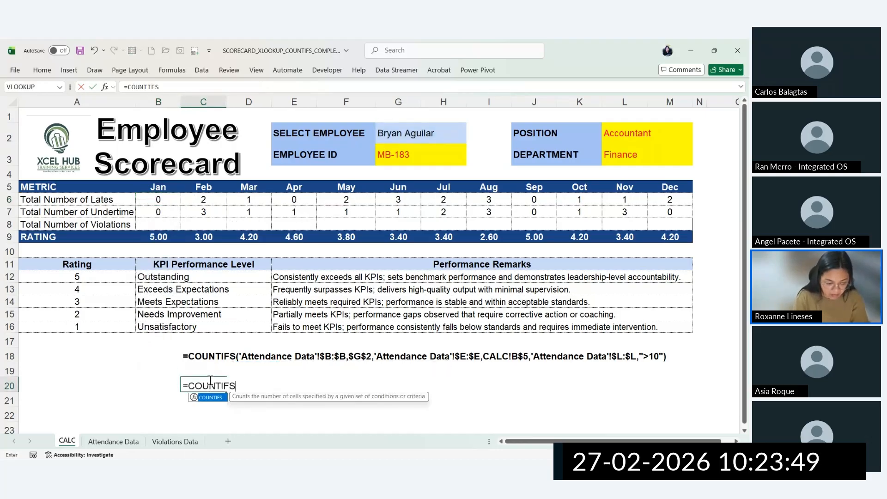
text(('aTTEN)
key(BackSpace)
key(BackSpace)
key(BackSpace)
key(BackSpace)
key(BackSpace)
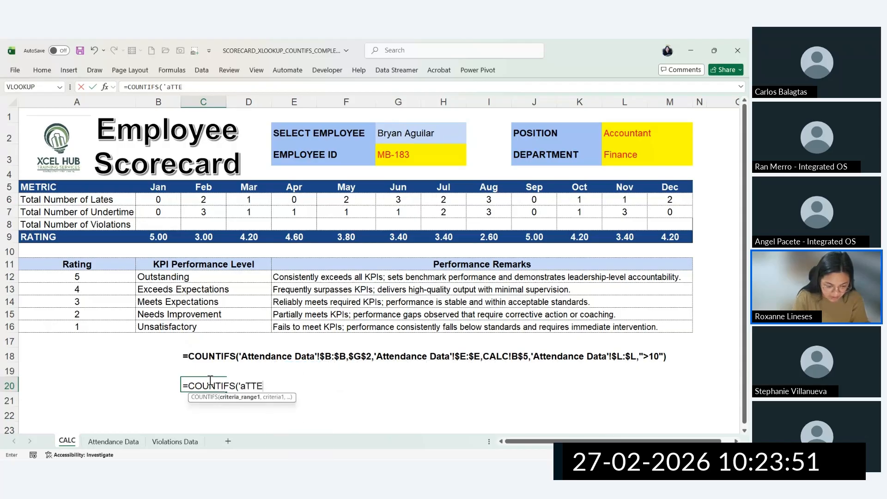
text(Attendance)
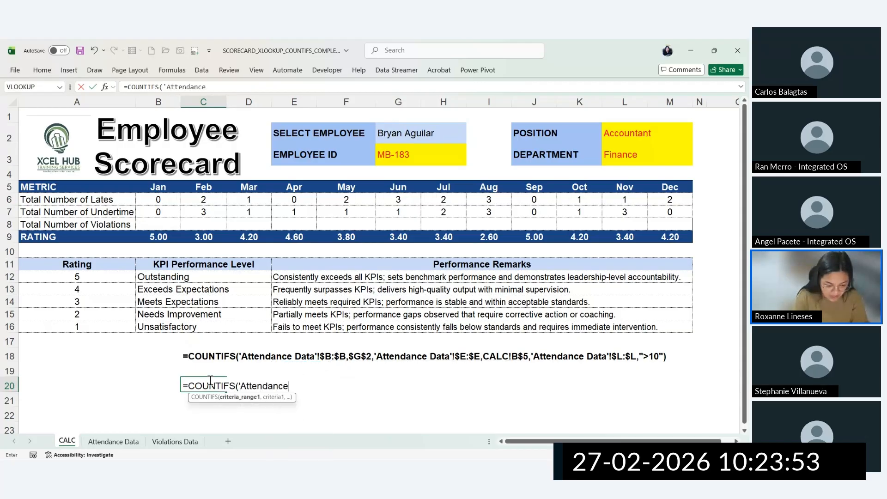
text( Data'!)
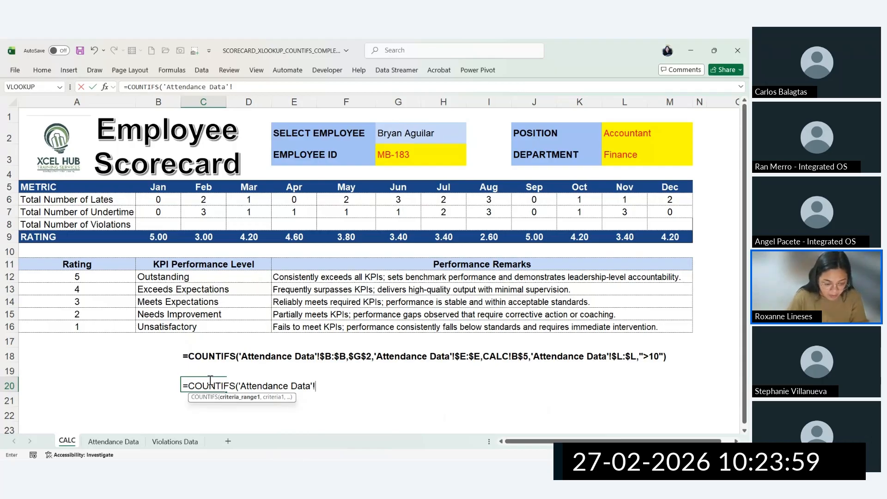
key(BackSpace)
key(BackSpace)
key(BackSpace)
key(BackSpace)
key(BackSpace)
key(BackSpace)
key(BackSpace)
key(BackSpace)
key(BackSpace)
key(BackSpace)
key(BackSpace)
key(BackSpace)
key(BackSpace)
key(BackSpace)
key(BackSpace)
key(BackSpace)
key(BackSpace)
key(BackSpace)
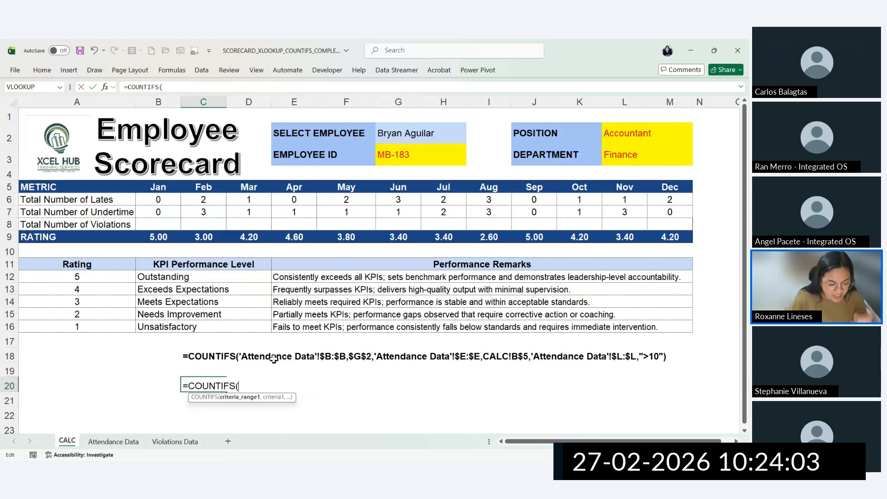
click(128, 443)
click(253, 100)
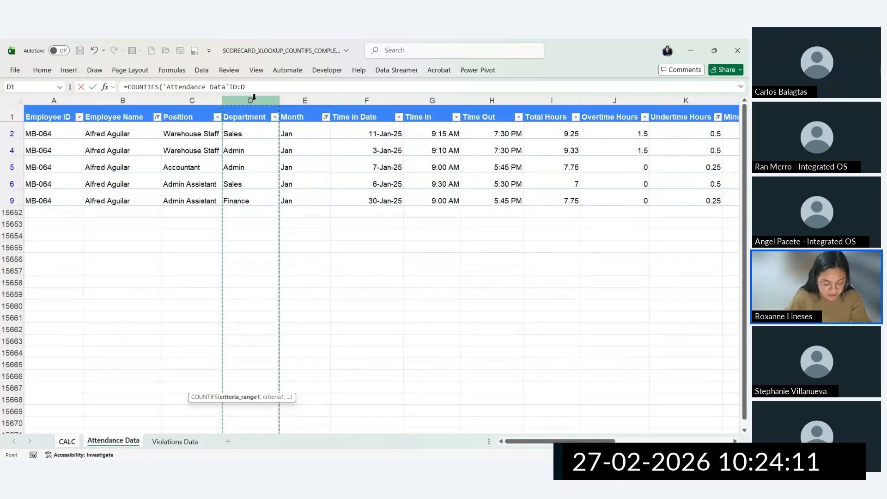
key(Escape)
text(=count)
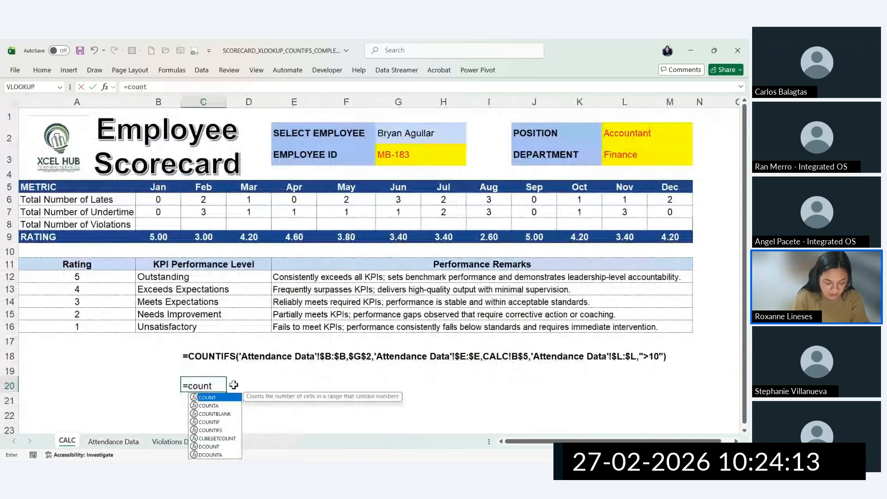
text(ifs)
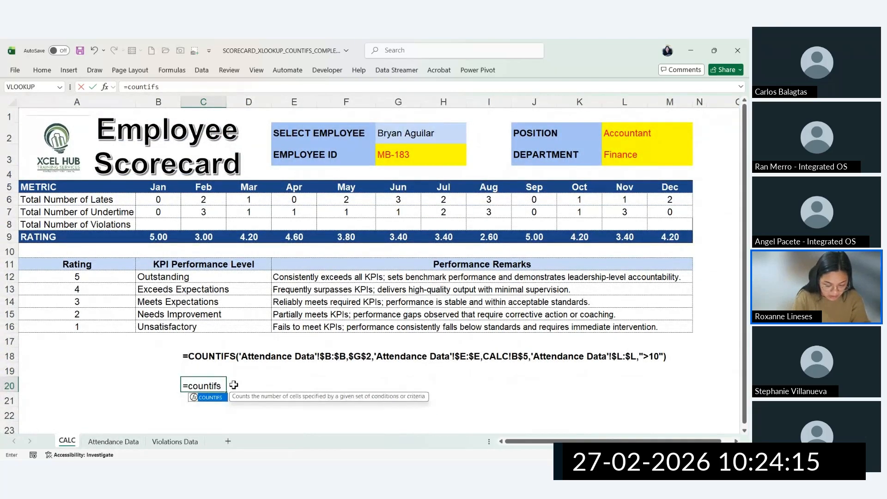
text(('a)
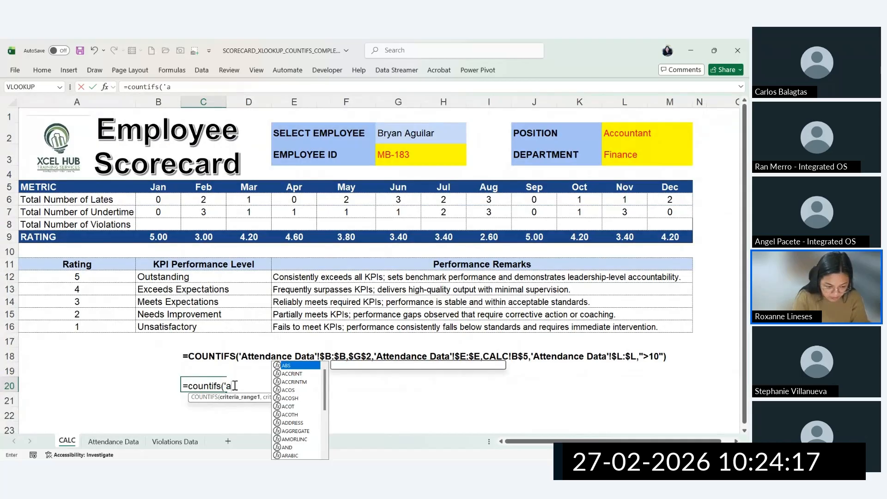
text(ttendance data)
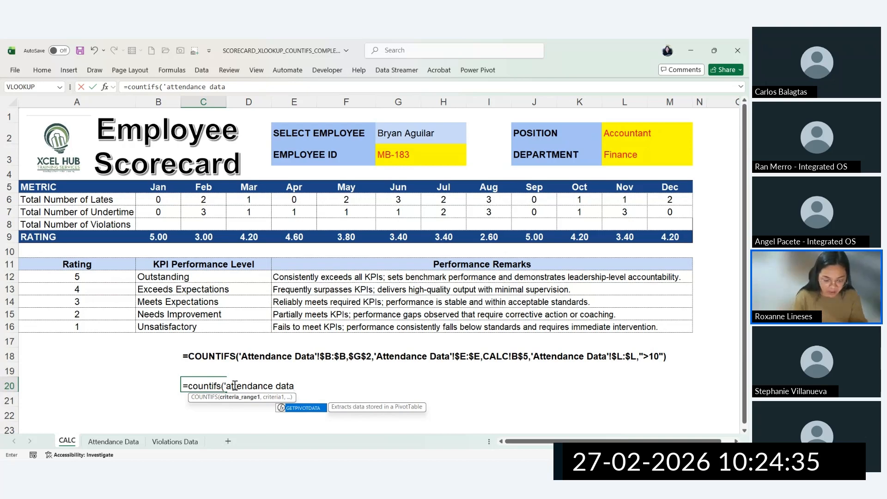
key(Escape)
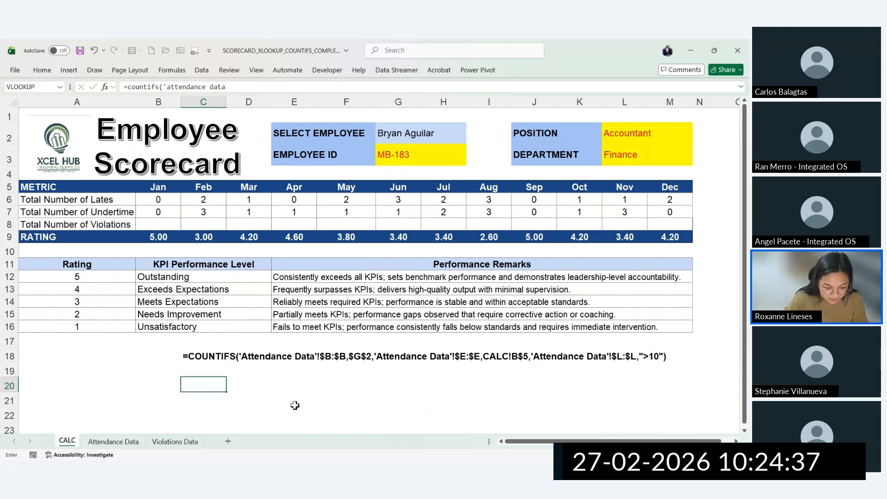
Step: Check the row 18 cells to confirm C18 shows FORMULATEXT of B6
click(256, 356)
double_click(256, 356)
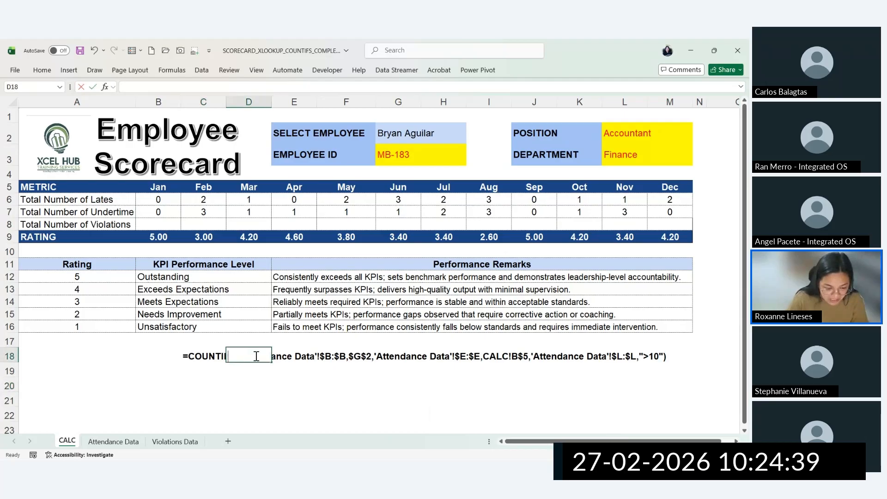
key(Escape)
double_click(225, 358)
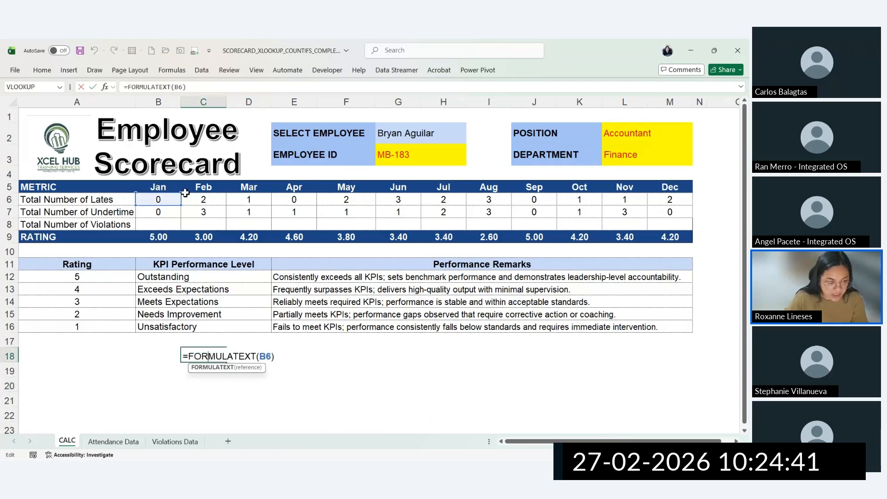
Step: Preview the $B:$B range in B6's formula without changing it, then select C20
click(160, 199)
double_click(160, 199)
drag(84, 199, 176, 204)
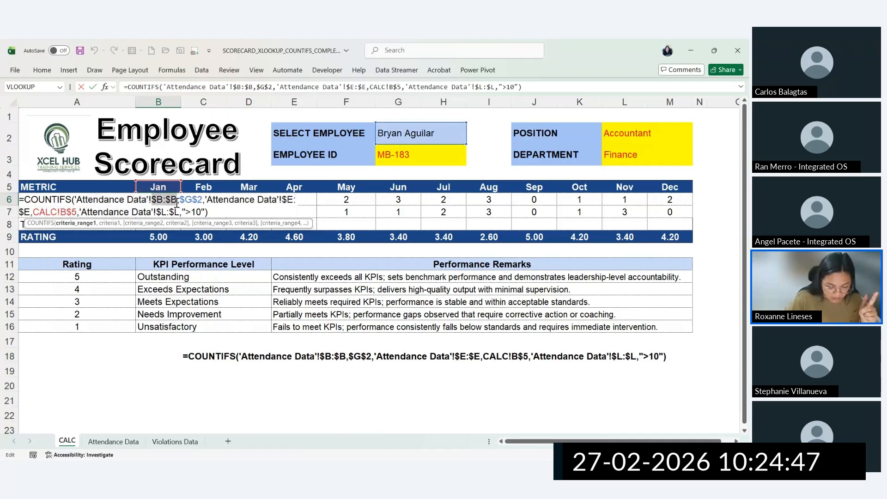
mouse_move(176, 204)
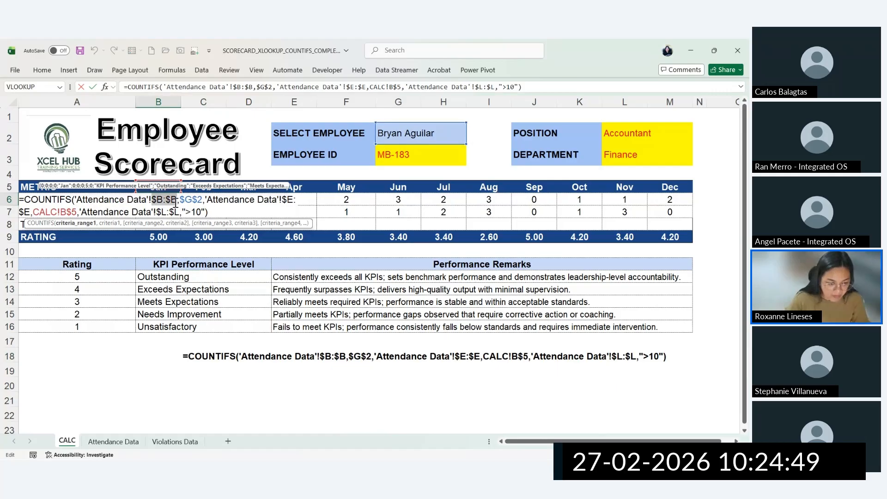
key(Escape)
click(210, 384)
Step: Type =countifs('attendance data'!$ into C20, then cancel the unfinished formula
text(=count)
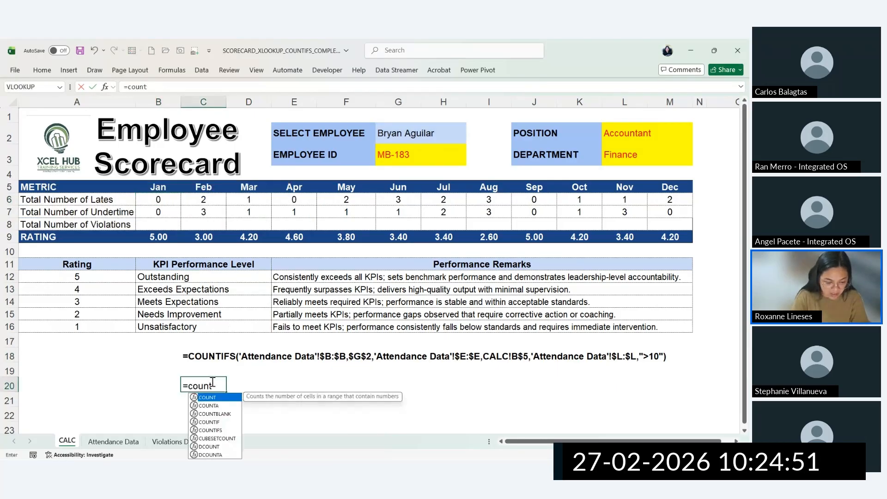
text(ifs('a)
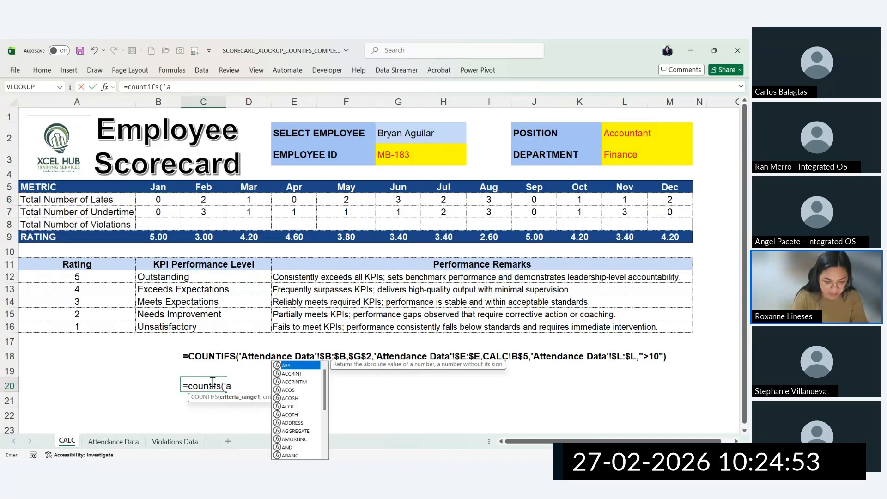
text(ttendanc data)
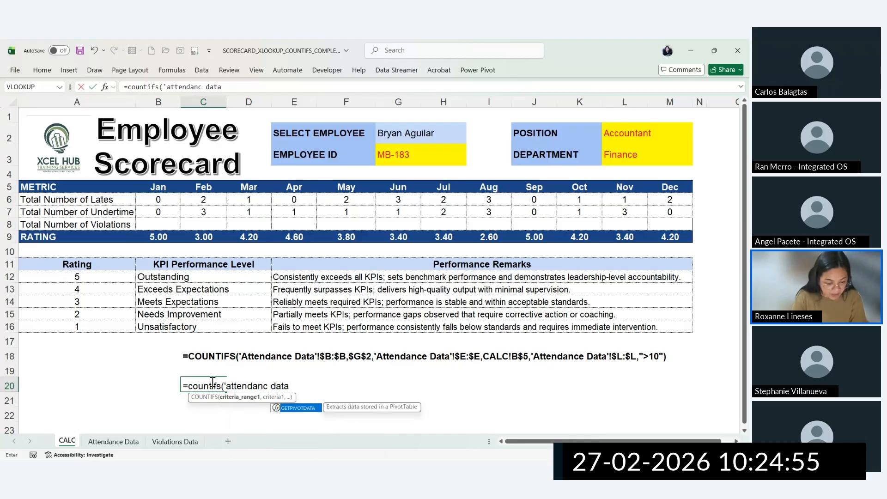
key(BackSpace)
key(BackSpace)
key(BackSpace)
key(BackSpace)
key(BackSpace)
key(BackSpace)
text(ce da)
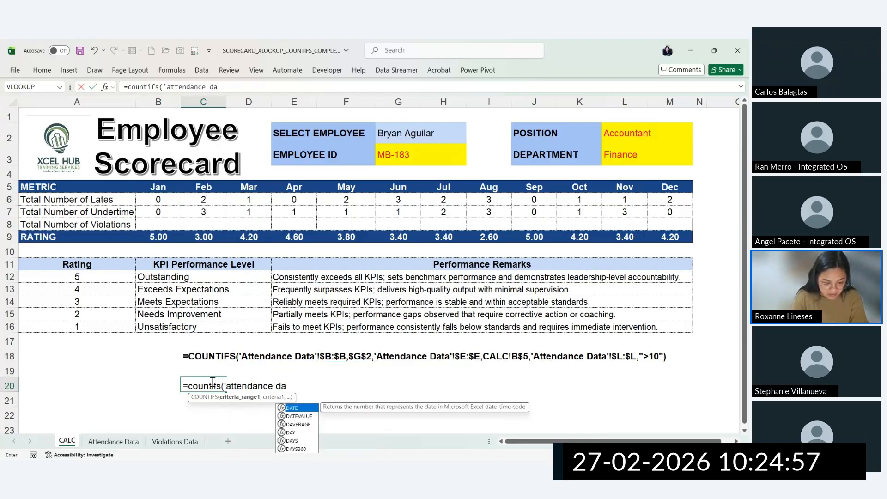
text(ta')
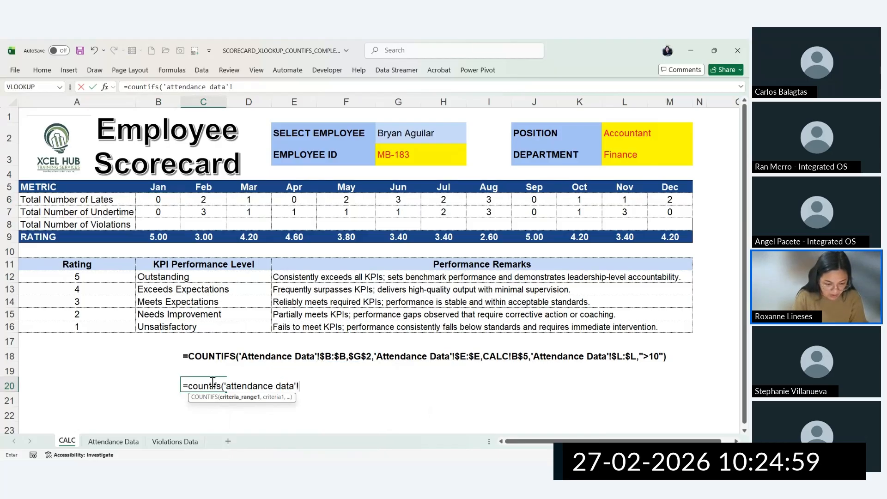
text(!$B)
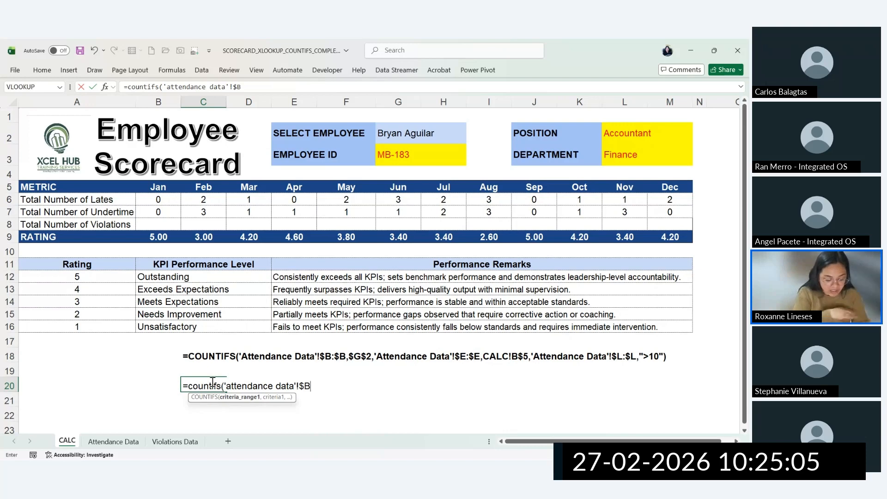
key(Escape)
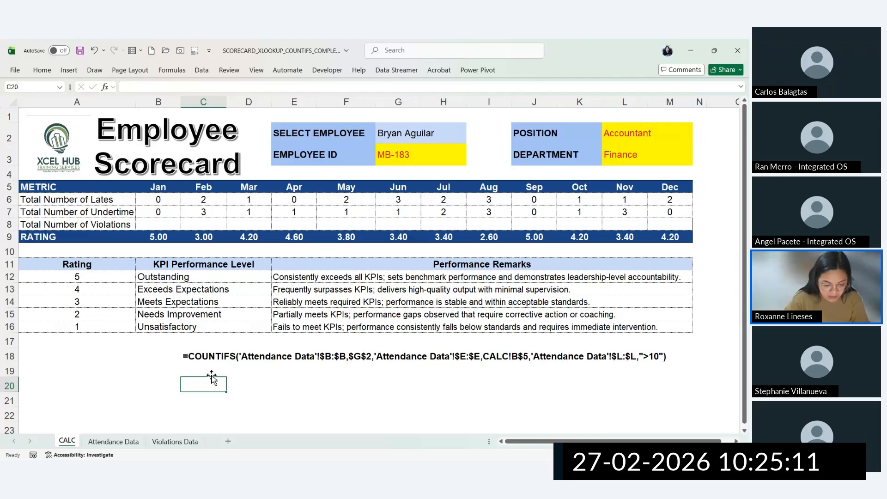
Step: Move up toward the row 18 formula text and switch over to File Explorer
key(Up)
key(Up)
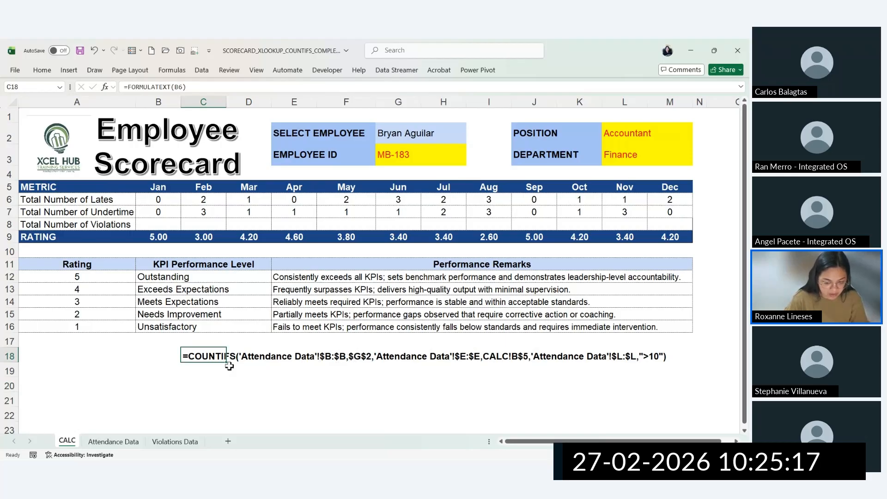
click(363, 383)
click(203, 399)
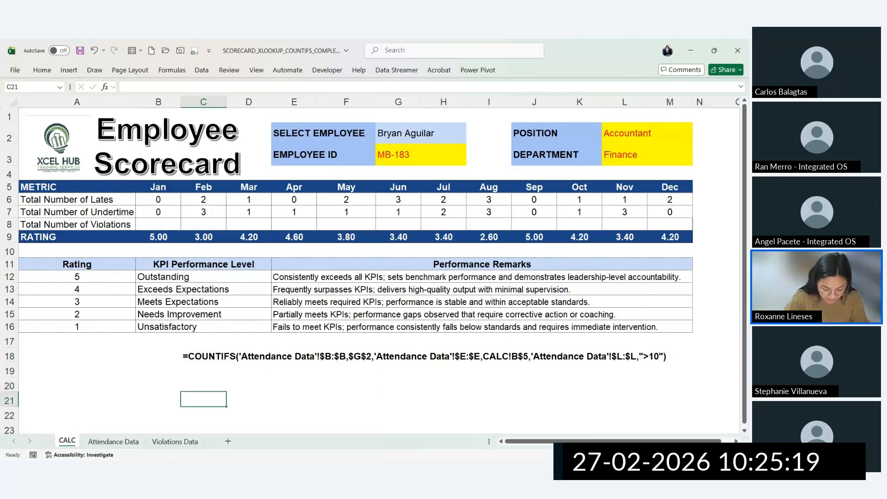
key(alt+Tab)
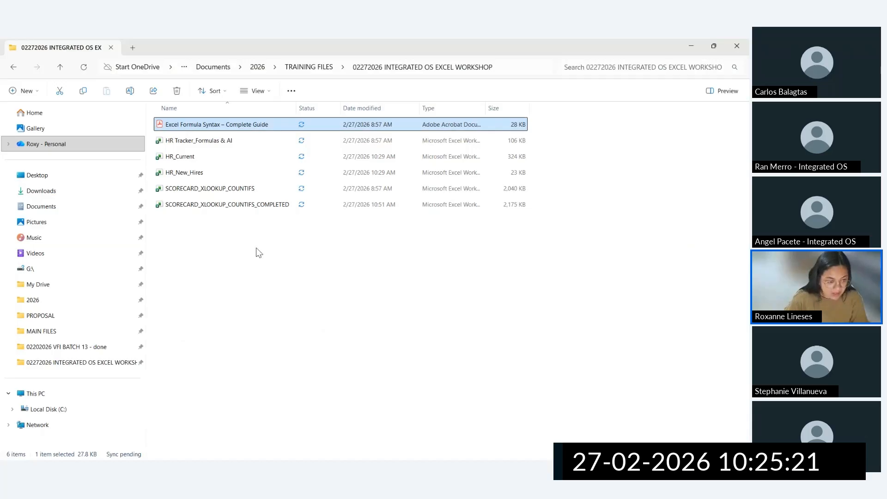
Step: Go up to TRAINING FILES, enter MAIN FILES, and open SOA Billing_SUMIFS & COUNTIFS
click(217, 189)
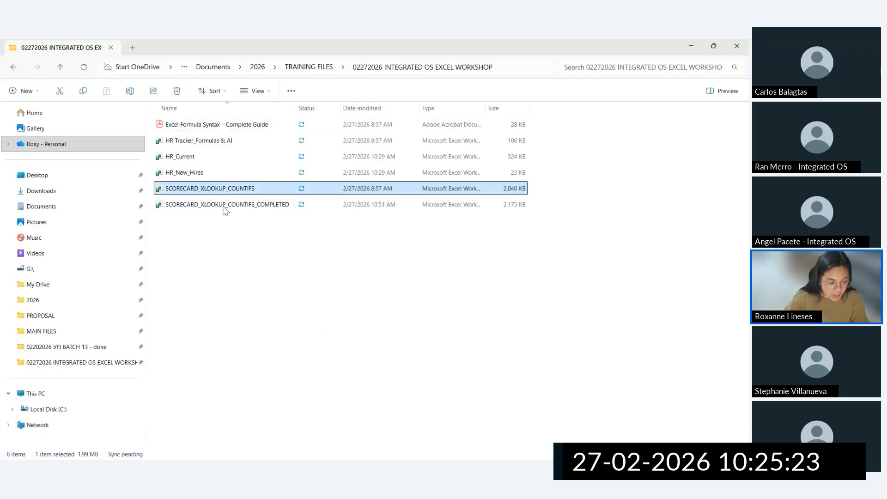
click(241, 232)
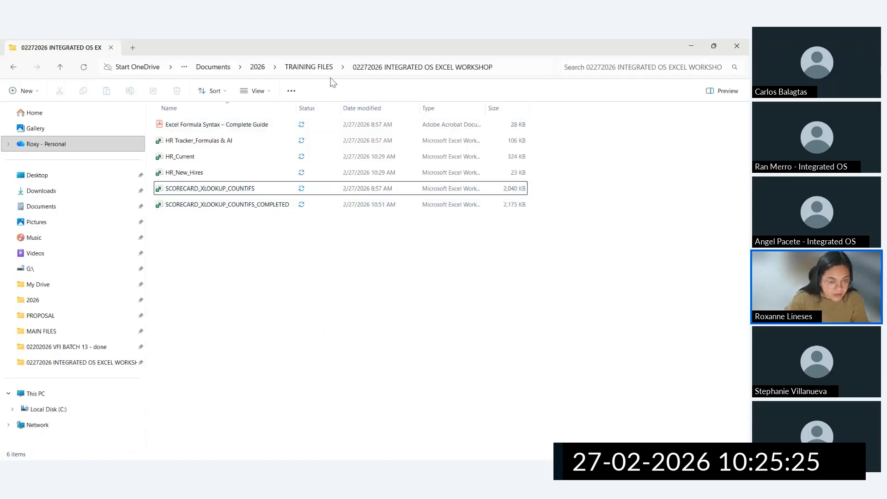
key(alt+Up)
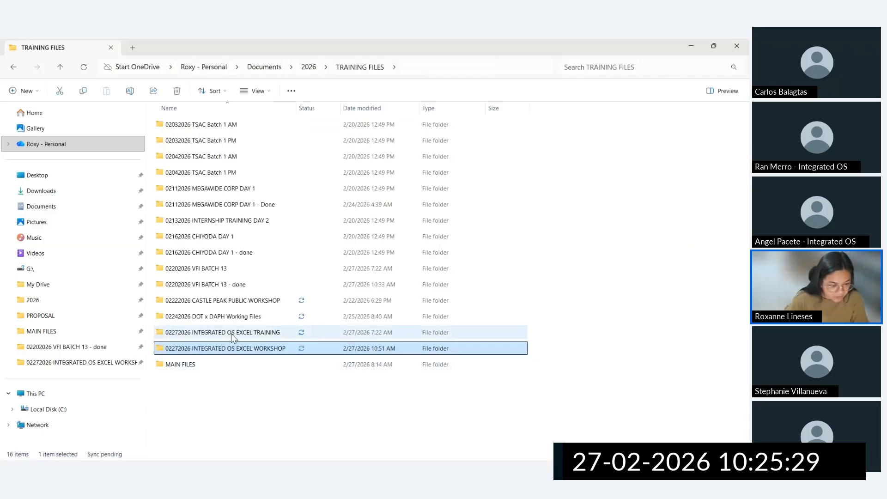
double_click(210, 363)
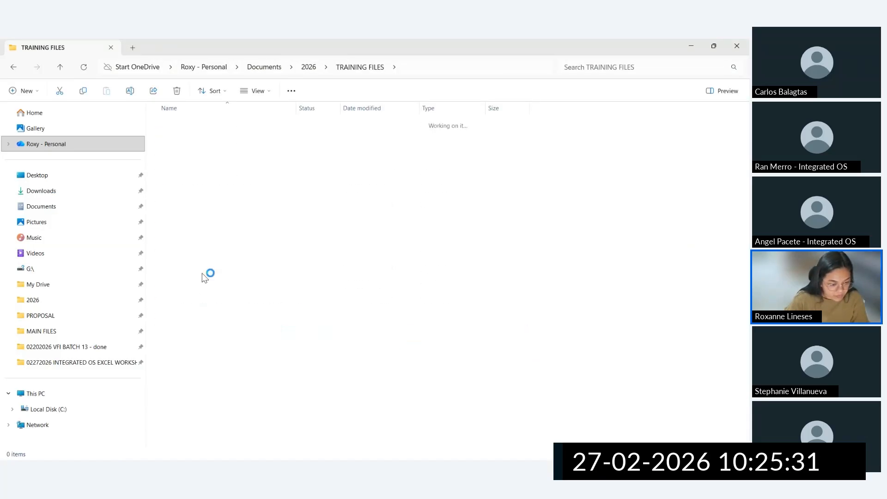
click(233, 316)
click(236, 335)
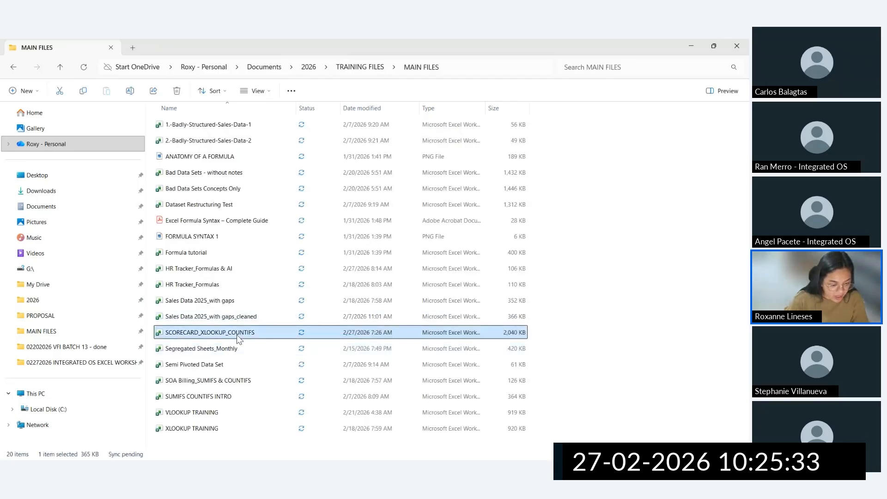
click(239, 381)
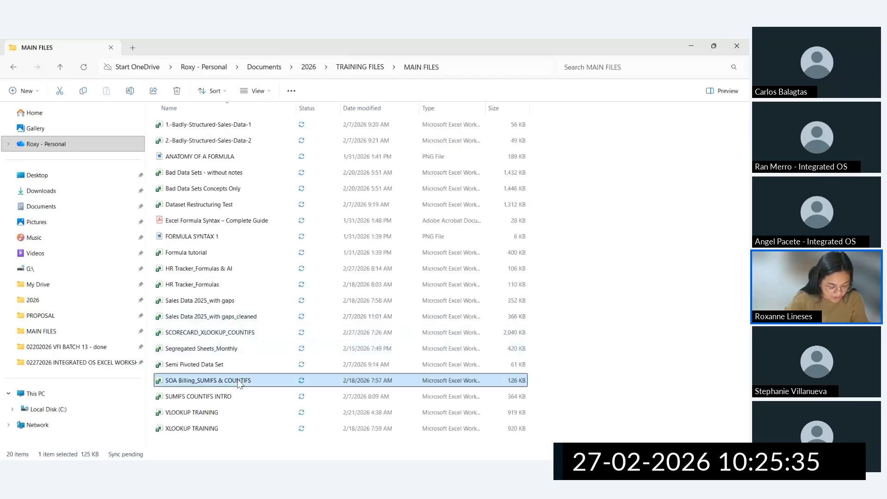
double_click(238, 382)
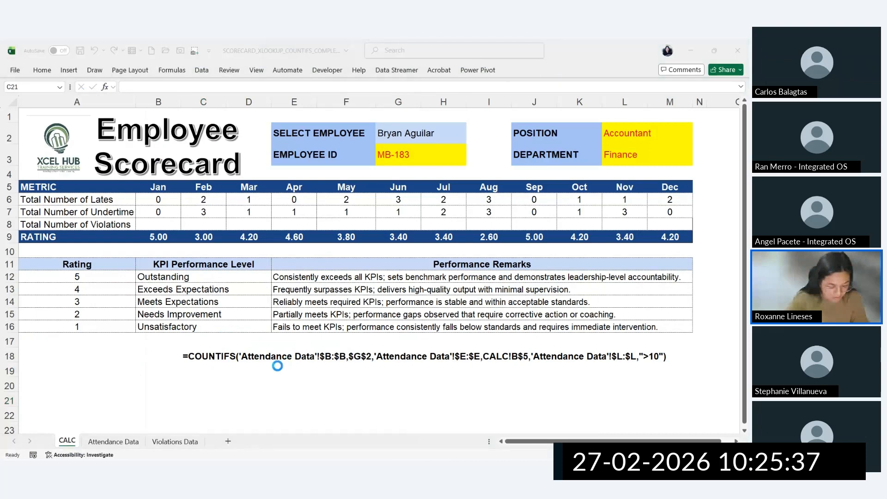
key(alt+Tab)
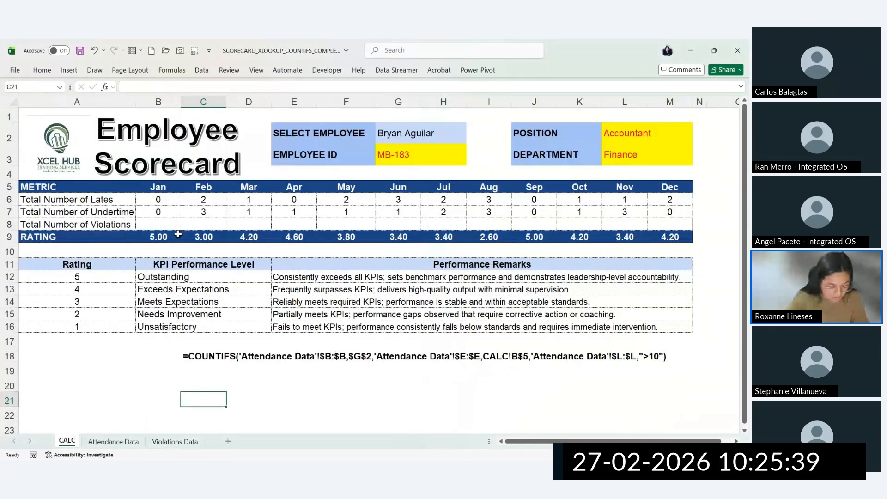
drag(178, 235, 596, 236)
click(113, 280)
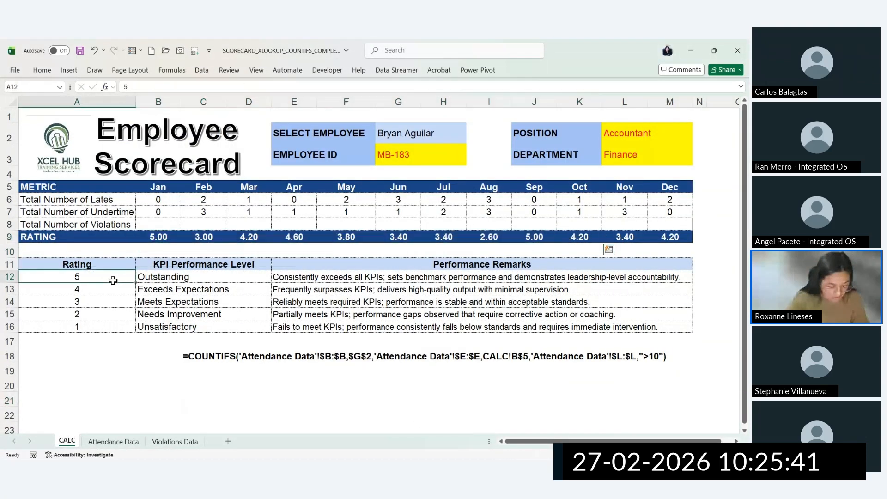
drag(113, 280, 115, 288)
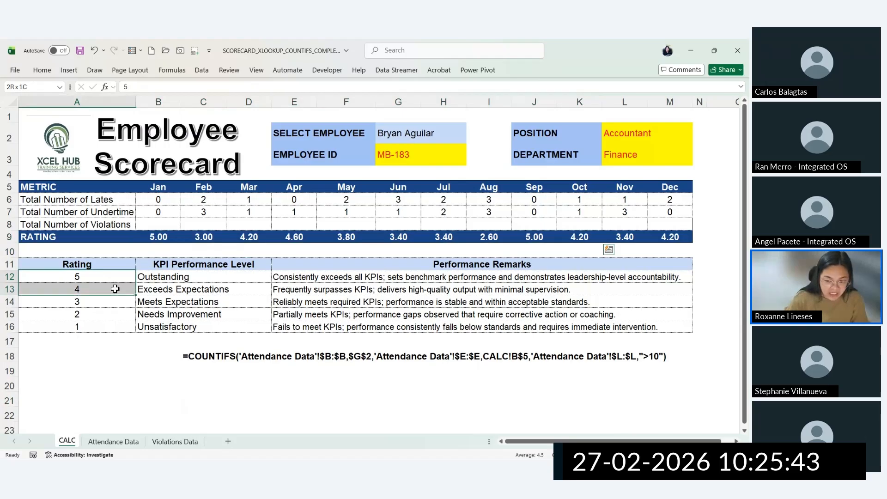
drag(115, 289, 117, 326)
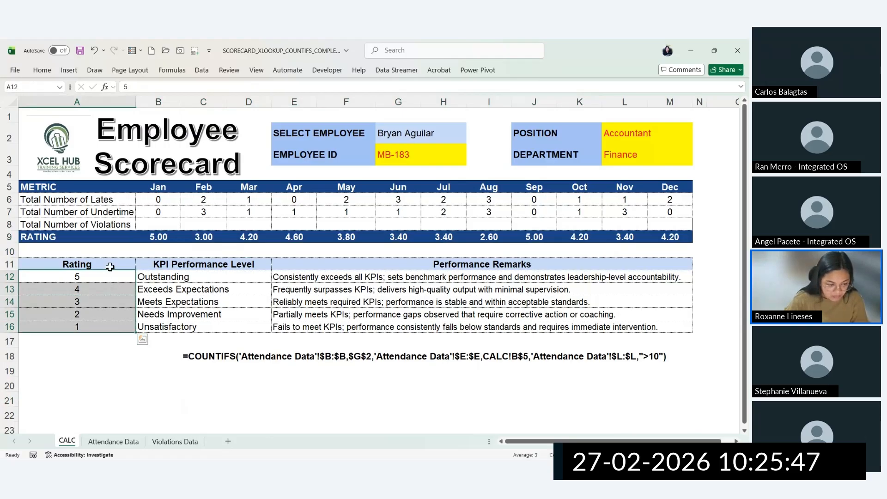
drag(109, 265, 124, 325)
drag(123, 277, 325, 277)
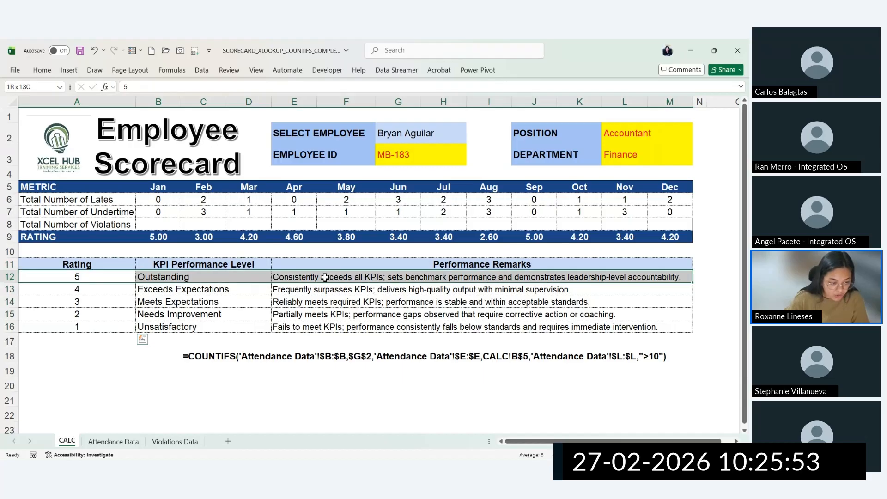
click(164, 199)
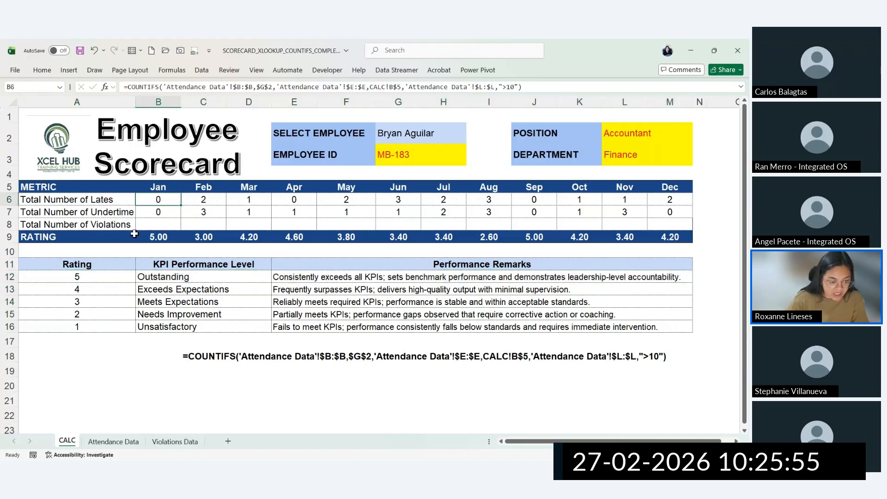
click(161, 235)
click(211, 234)
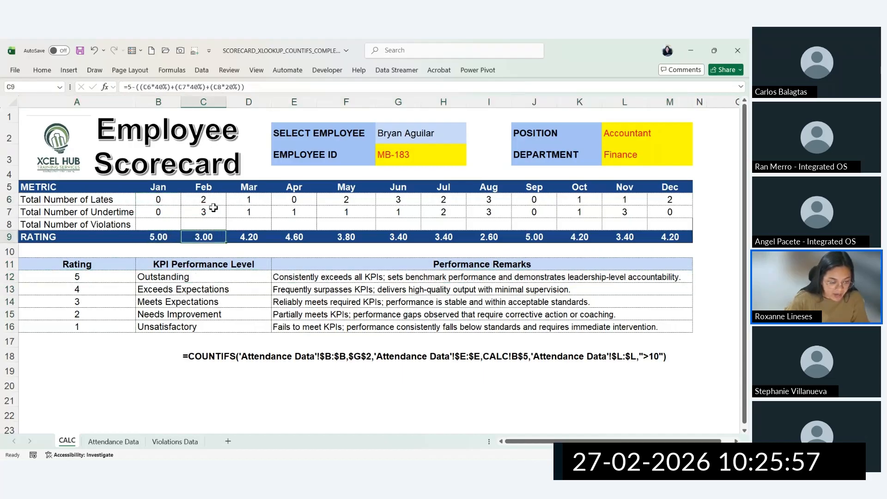
click(157, 240)
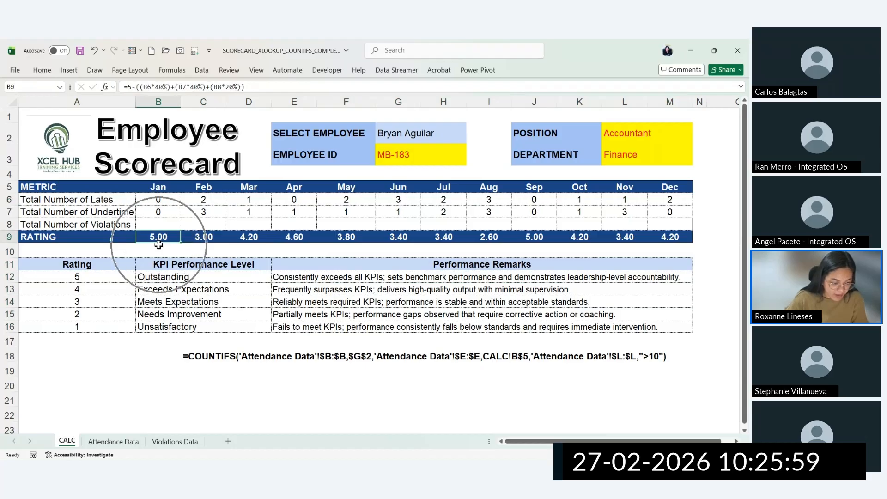
click(160, 186)
drag(160, 186, 162, 239)
key(ctrl+q)
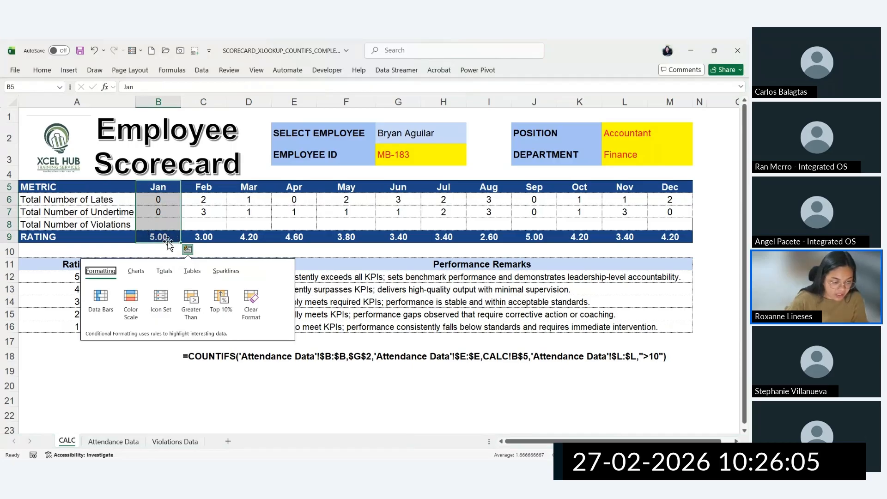
click(207, 188)
drag(207, 187, 208, 240)
key(ctrl+q)
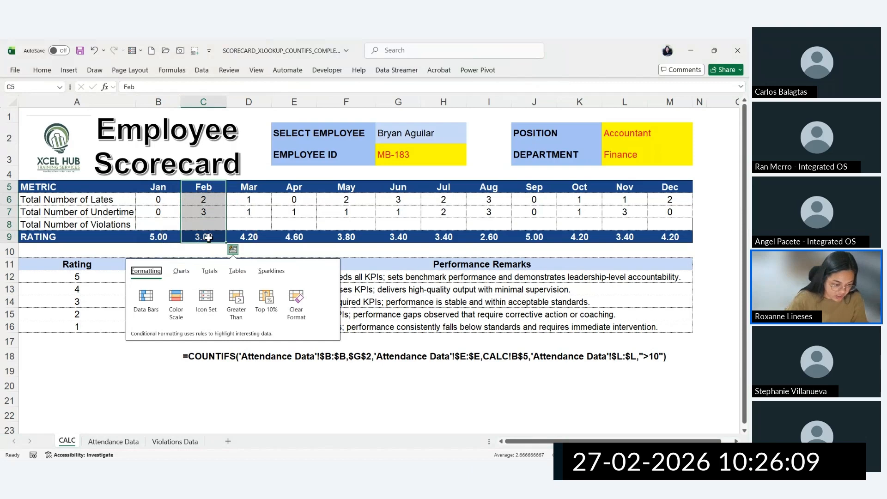
drag(157, 224, 682, 223)
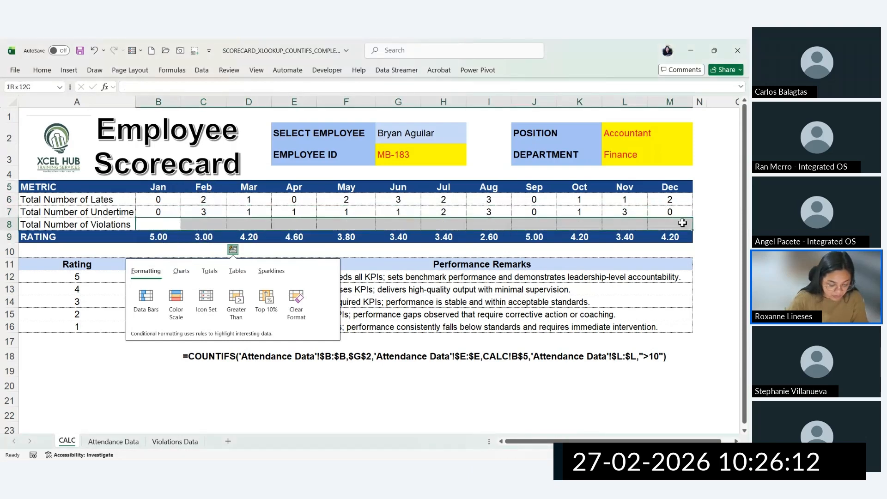
click(176, 236)
key(F2)
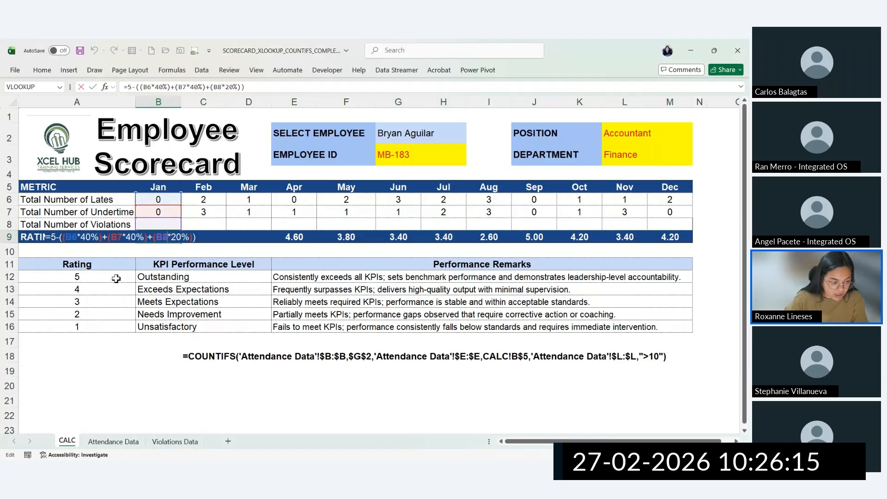
drag(65, 234, 98, 240)
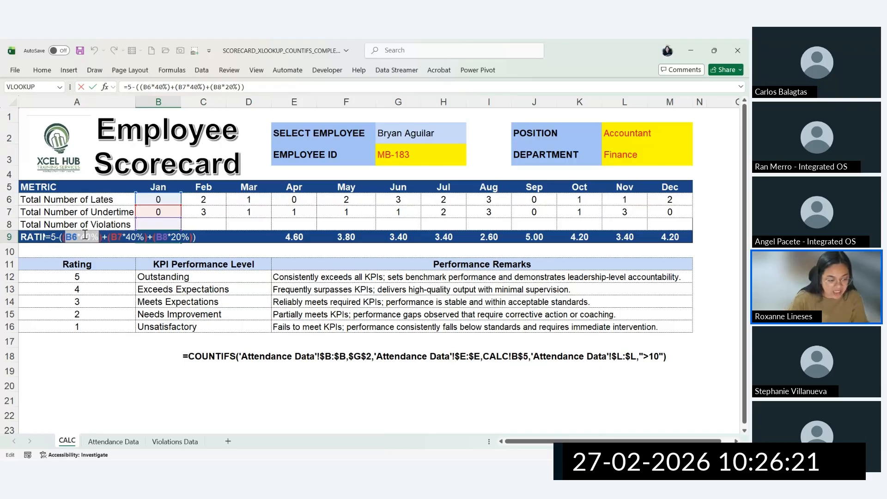
drag(82, 236, 197, 240)
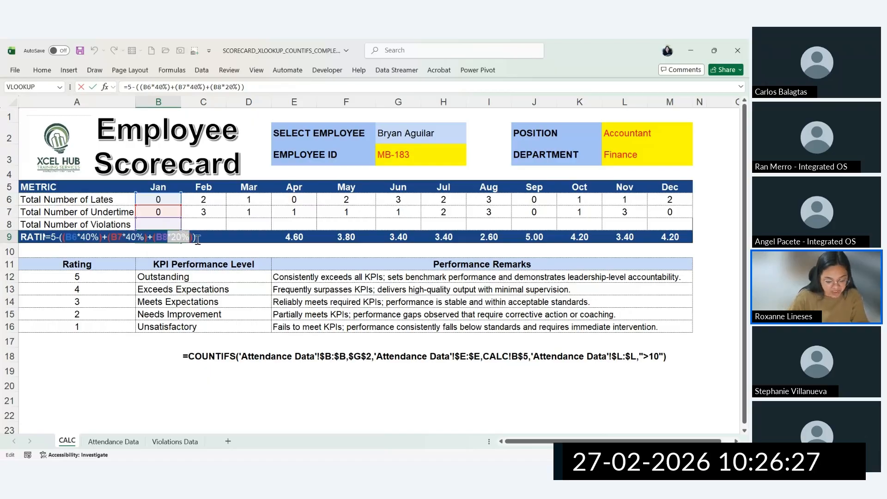
key(Escape)
click(170, 224)
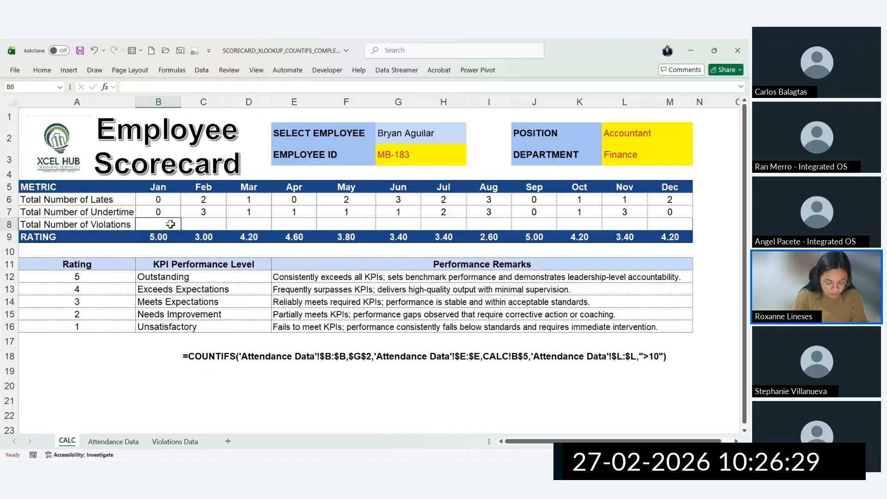
Step: Start a COUNTIFS in B8 matching 'Violations Data'!$C:$C against CALC!$G$2
text(=countifs)
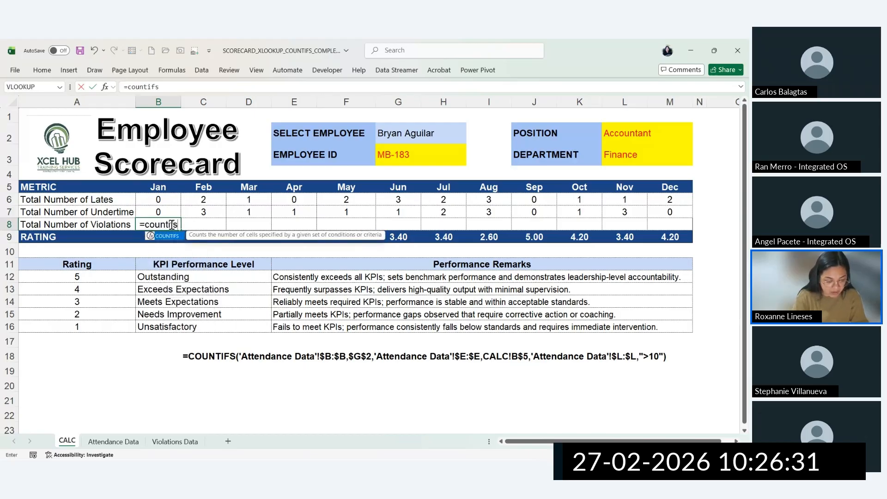
text(()
key(BackSpace)
key(Tab)
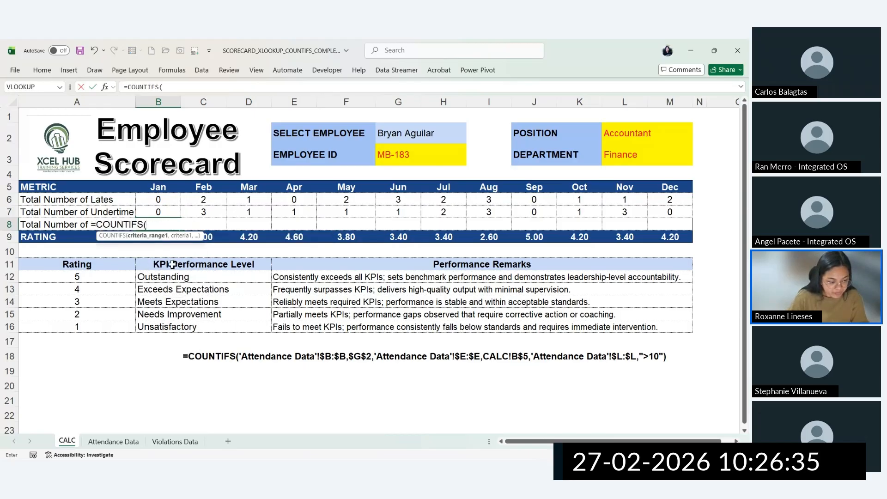
click(176, 445)
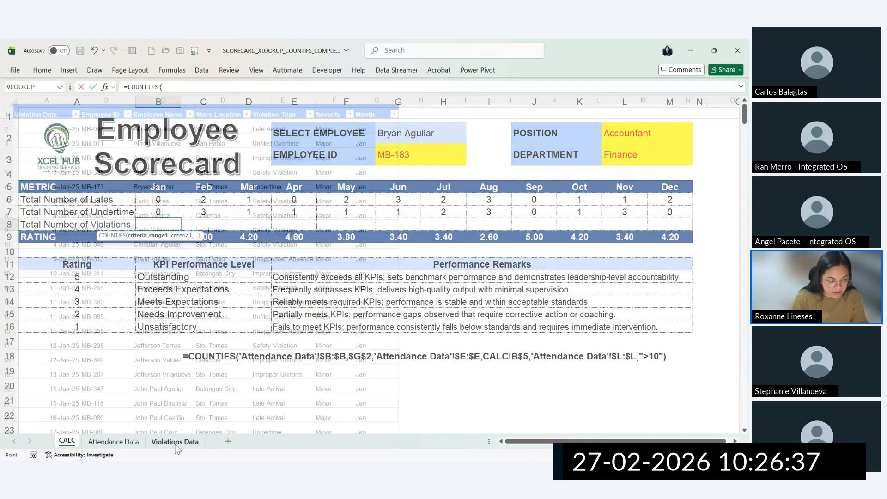
click(163, 99)
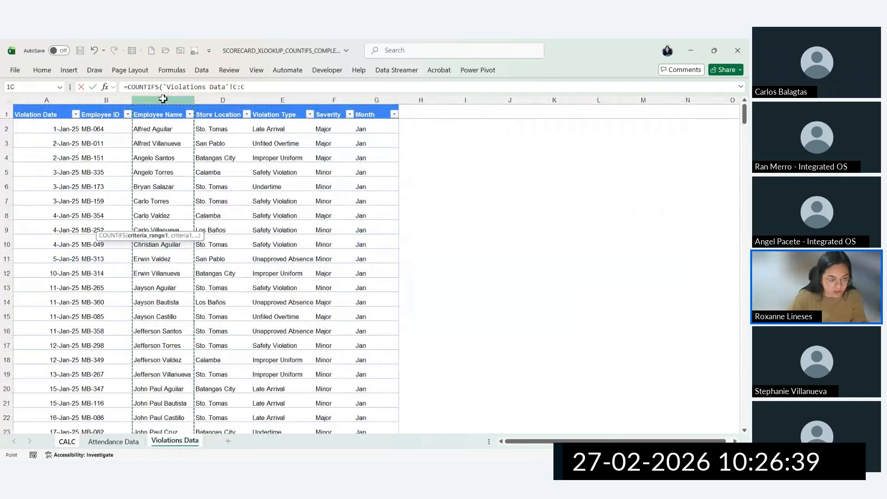
key(F4)
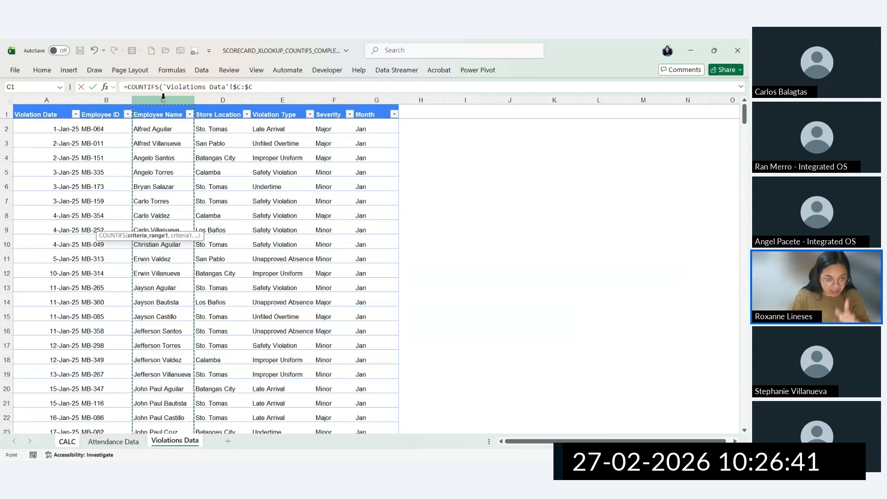
text(,)
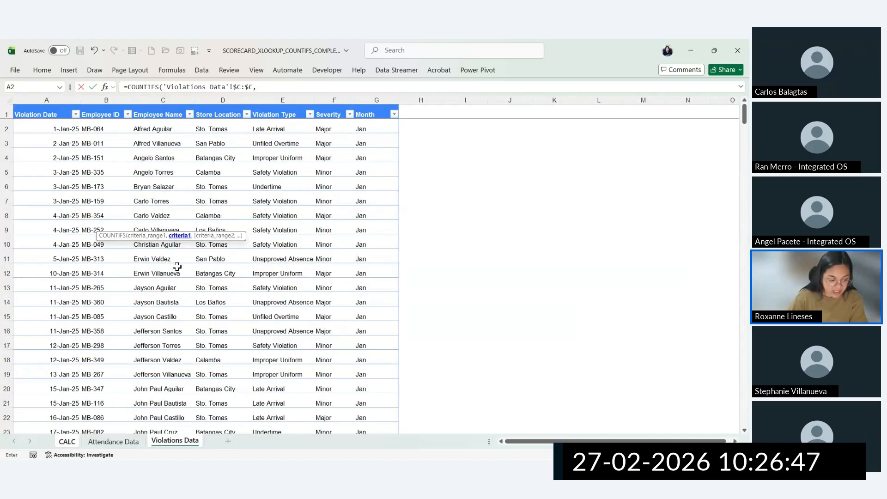
click(70, 442)
click(387, 136)
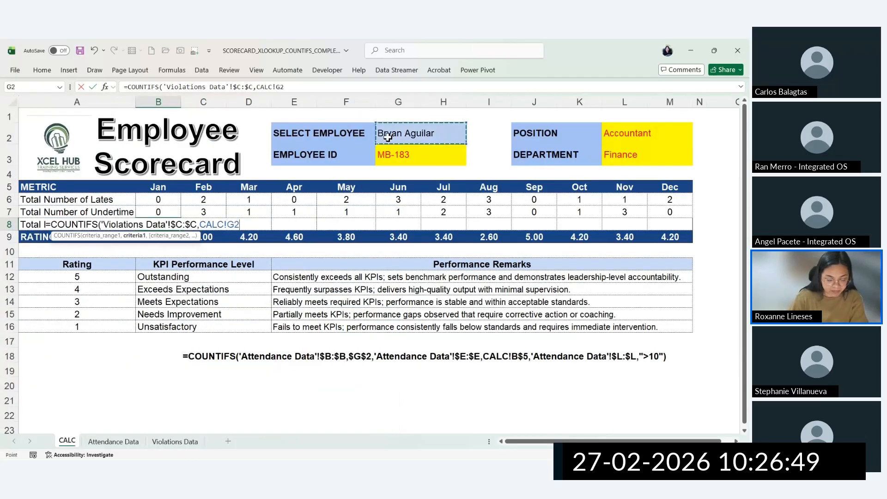
key(F4)
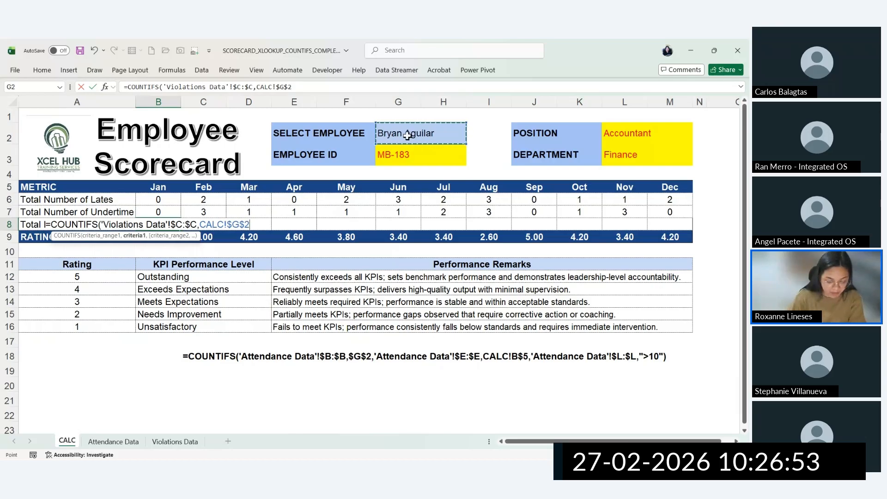
text(,)
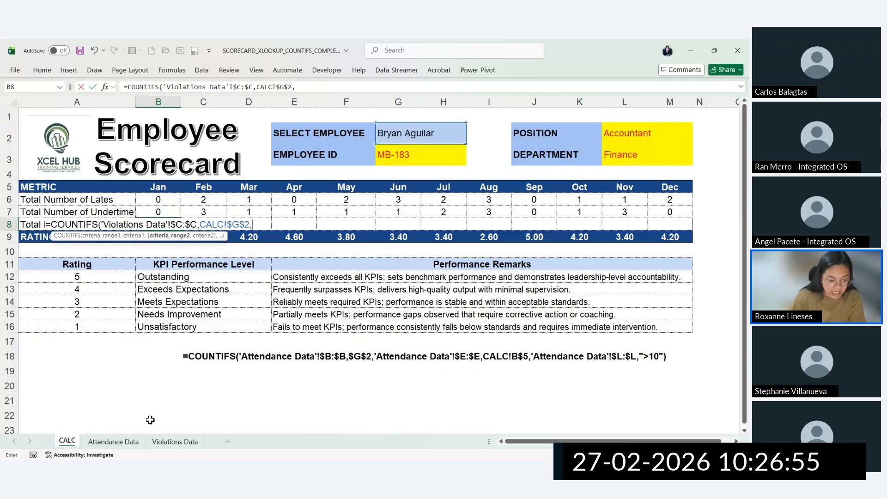
Step: Add the Violations Data Month column matched to CALC!B5, then fill the formula across to Dec
click(181, 441)
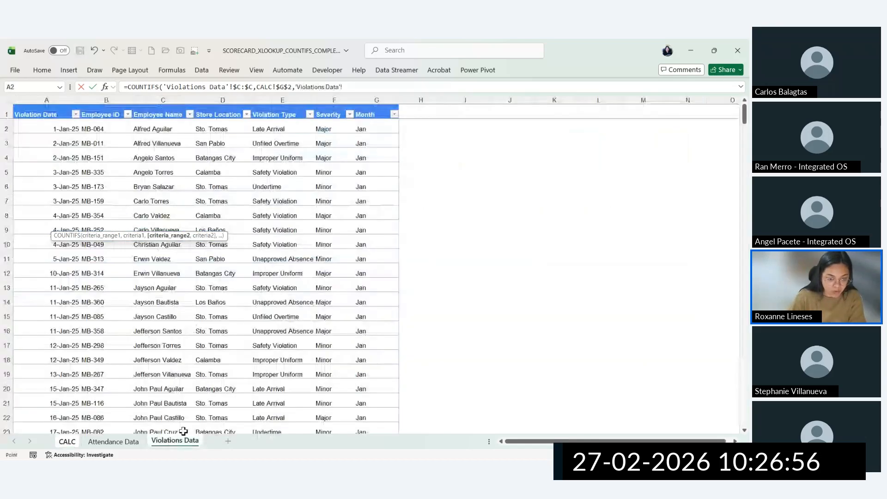
click(379, 99)
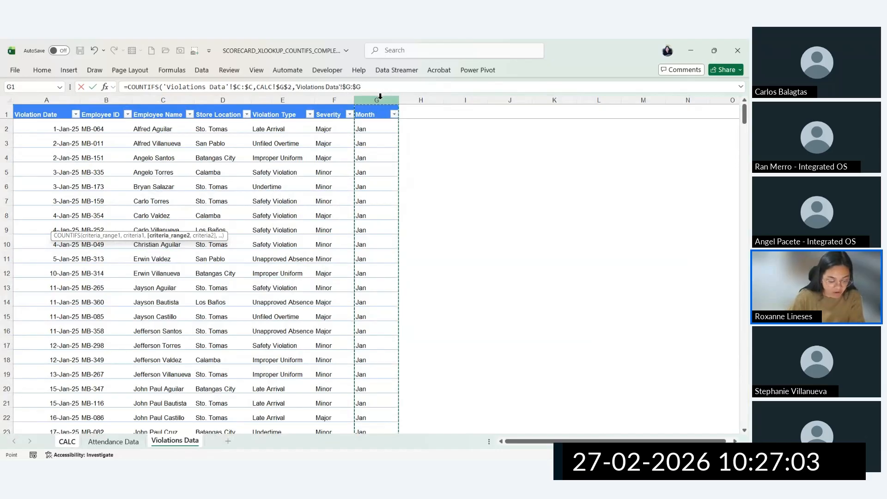
text(,)
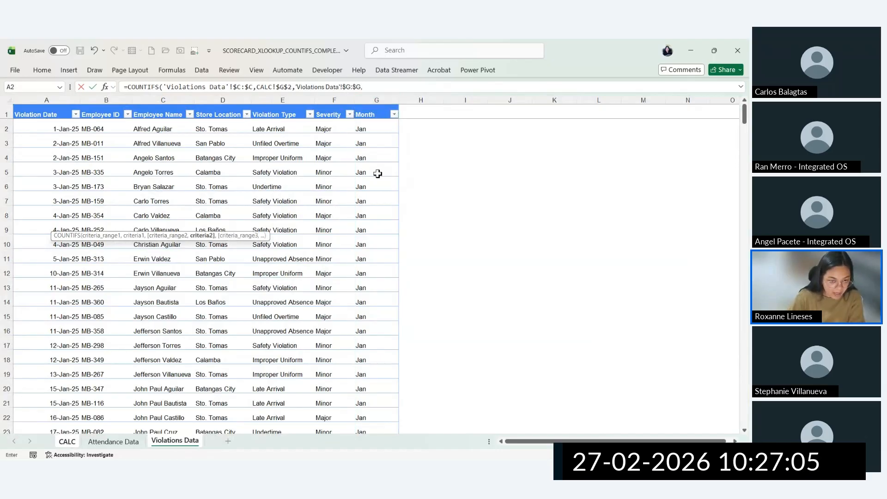
click(67, 441)
click(160, 188)
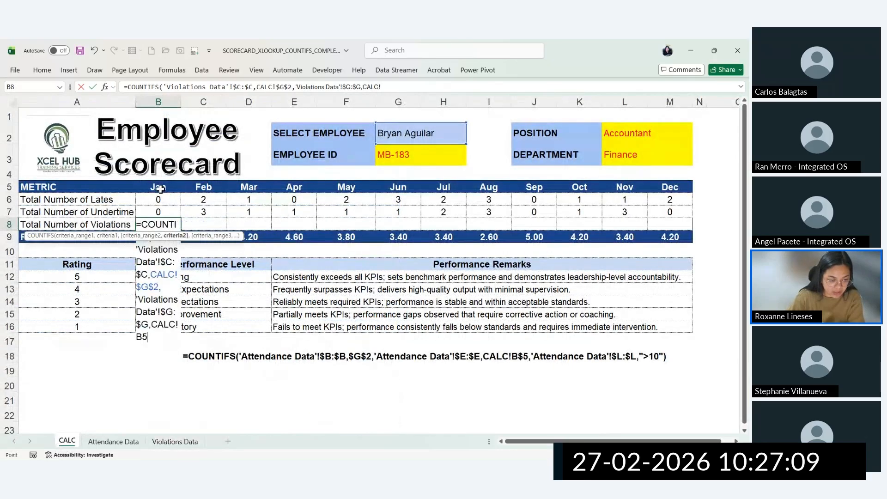
key(Return)
click(158, 224)
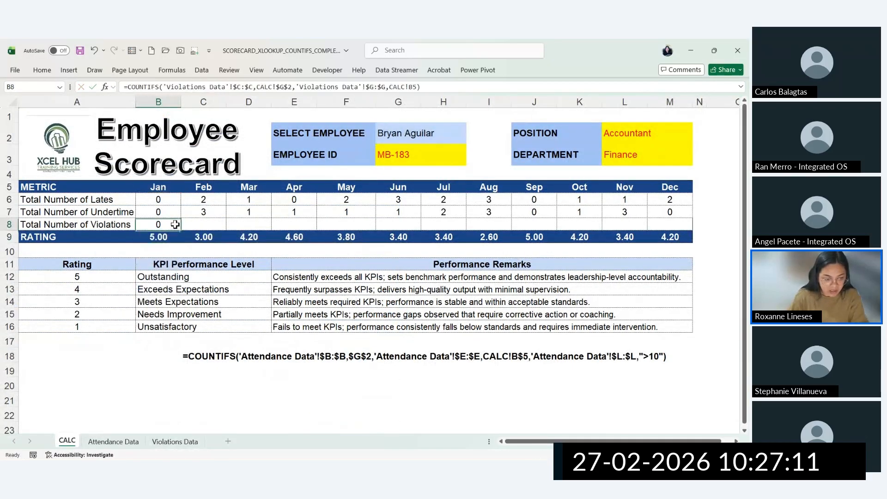
drag(181, 229, 670, 226)
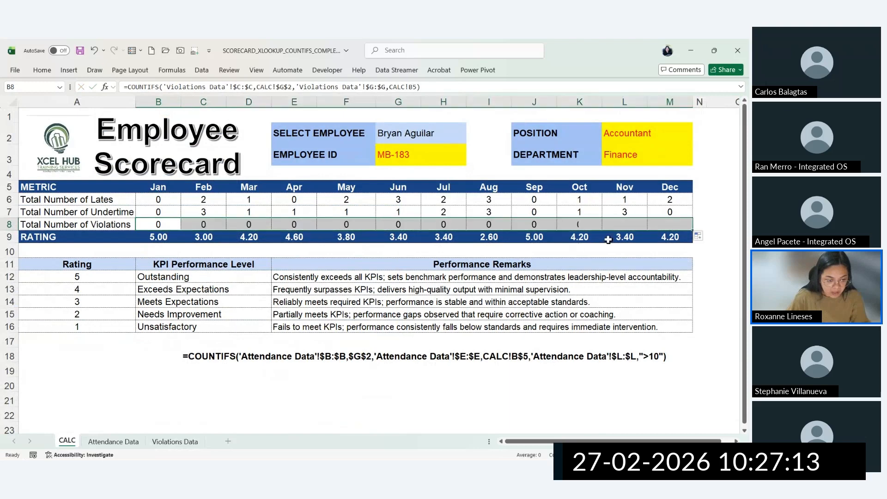
Step: Choose the first employee in the G2 dropdown and check the Jan and May violation counts
click(460, 136)
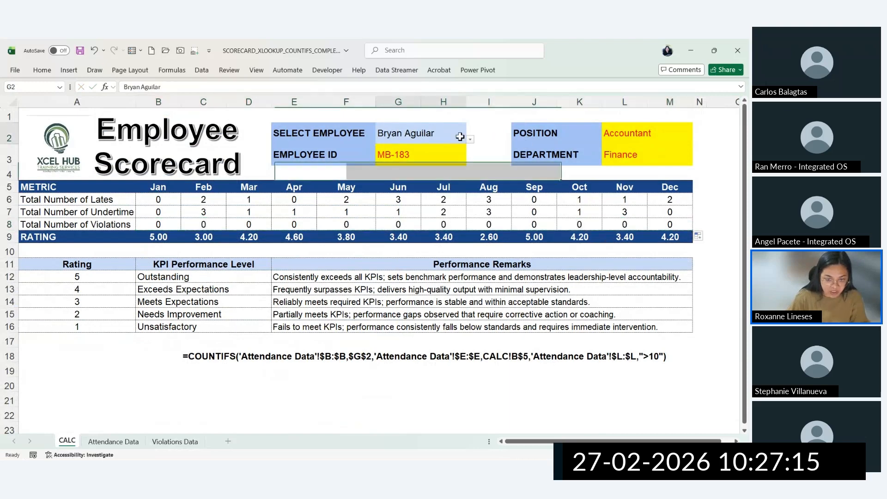
click(470, 139)
scroll(448, 147, up, 8)
click(442, 151)
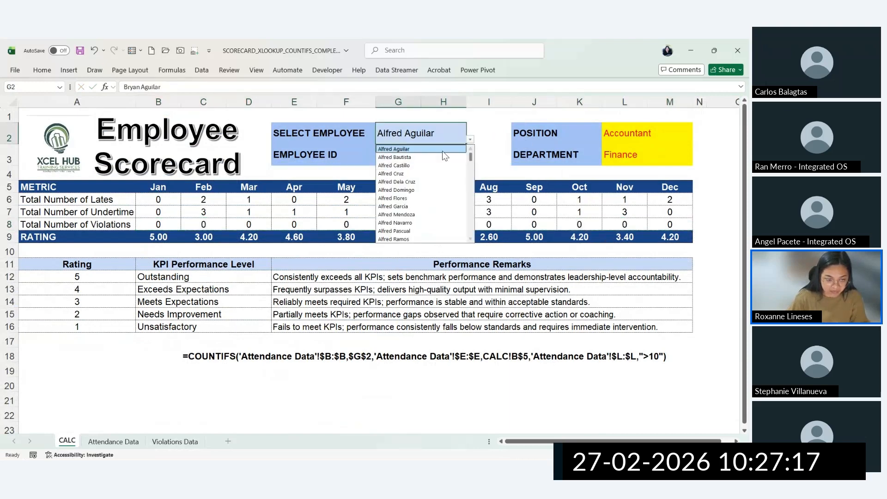
click(164, 226)
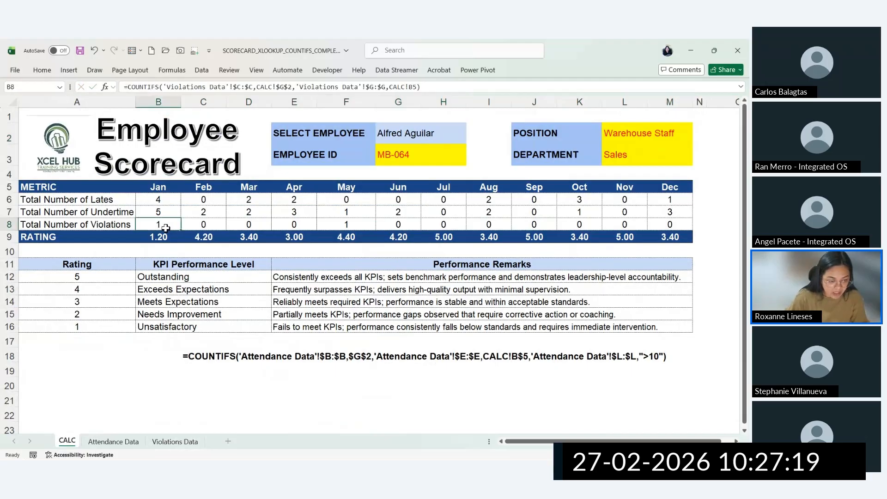
click(351, 224)
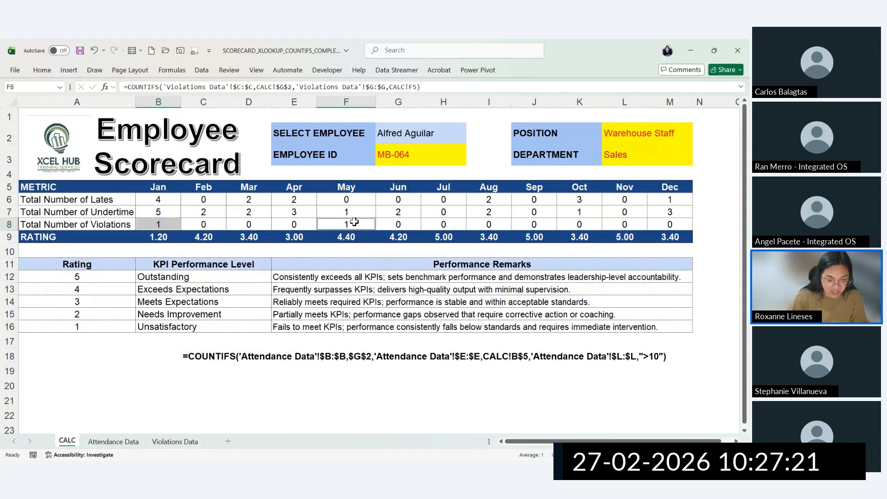
drag(165, 170, 162, 188)
key(ctrl+z)
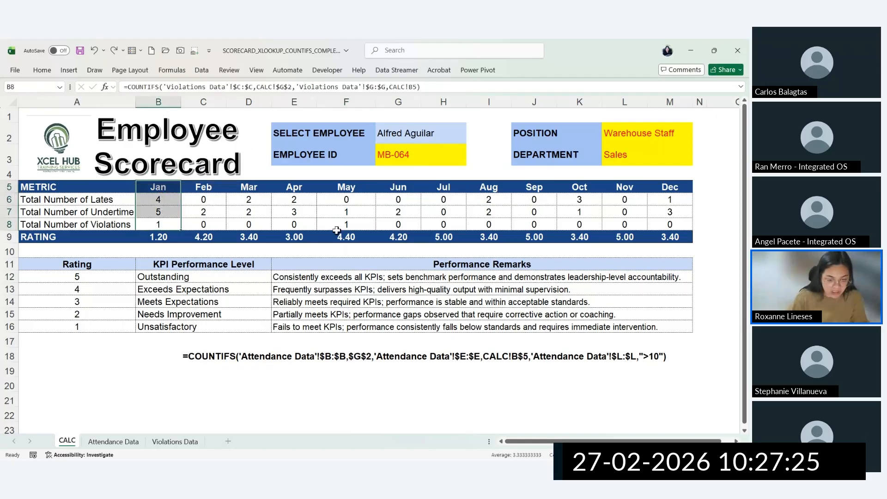
drag(336, 226, 348, 188)
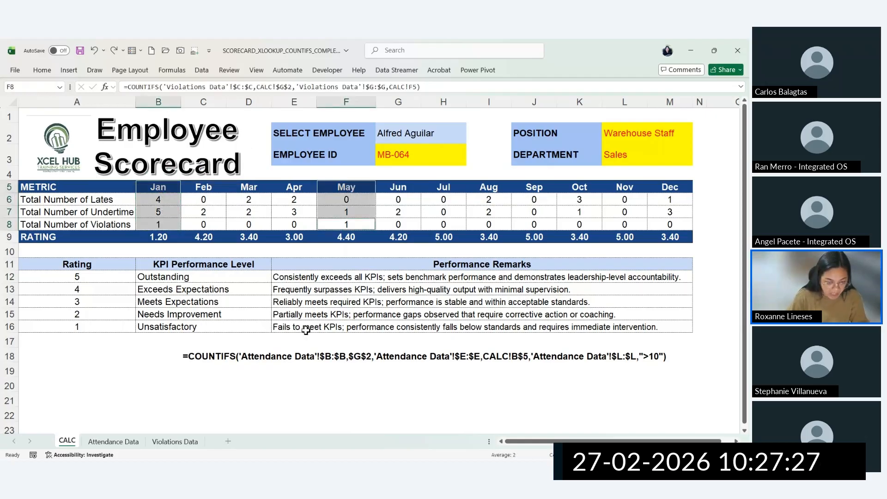
Step: Filter Violations Data's Employee Name to that employee, confirming the Jan and May records, then return to CALC
click(170, 442)
click(190, 114)
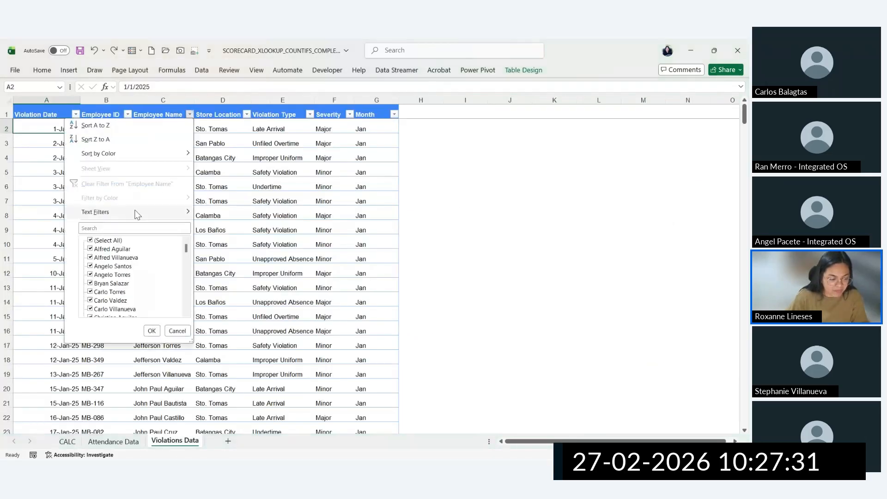
click(90, 241)
click(90, 248)
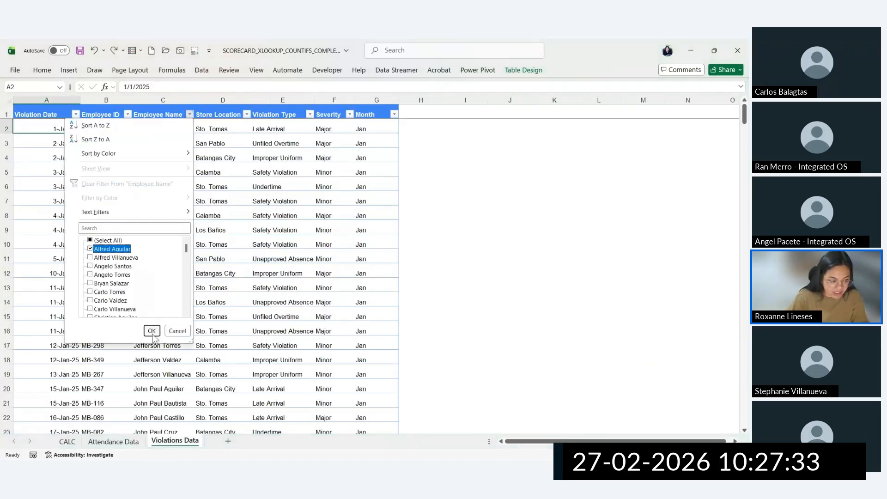
click(152, 331)
click(376, 129)
click(341, 128)
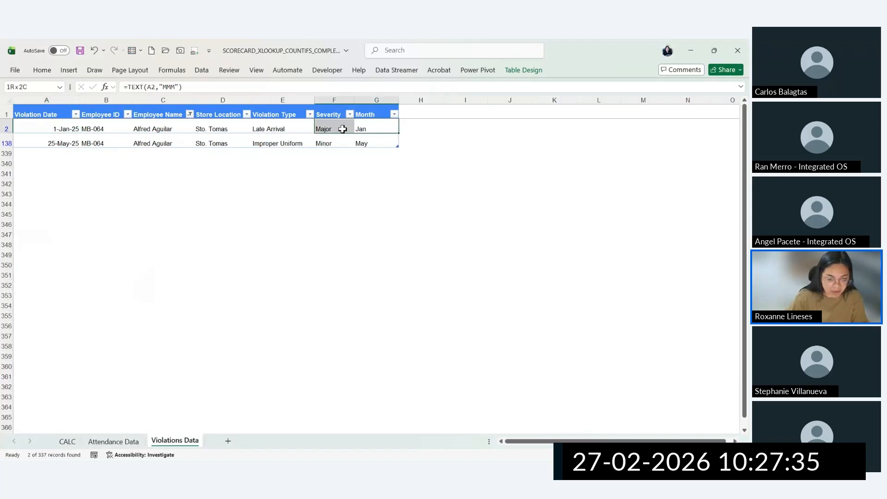
click(372, 128)
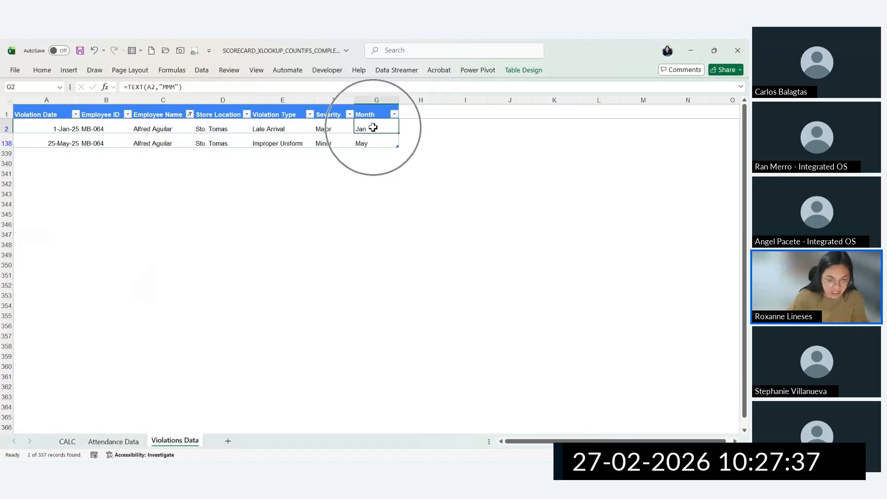
click(372, 142)
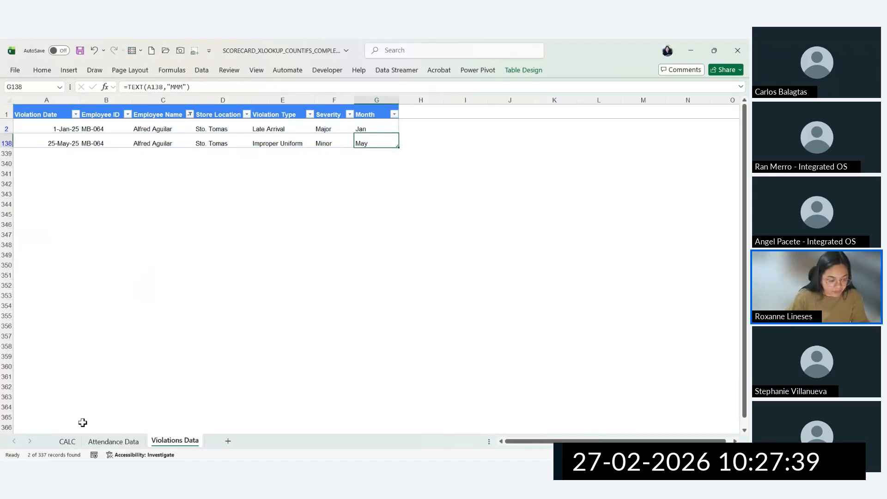
click(67, 442)
drag(157, 225, 670, 225)
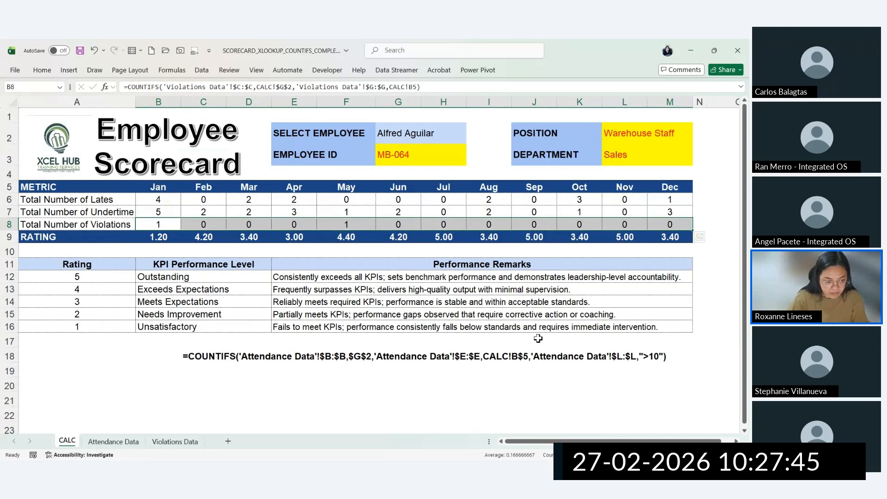
Step: Select the Jul values through the rating, bring up Quick Analysis, then open Save As with F12
drag(446, 237, 443, 186)
key(ctrl+q)
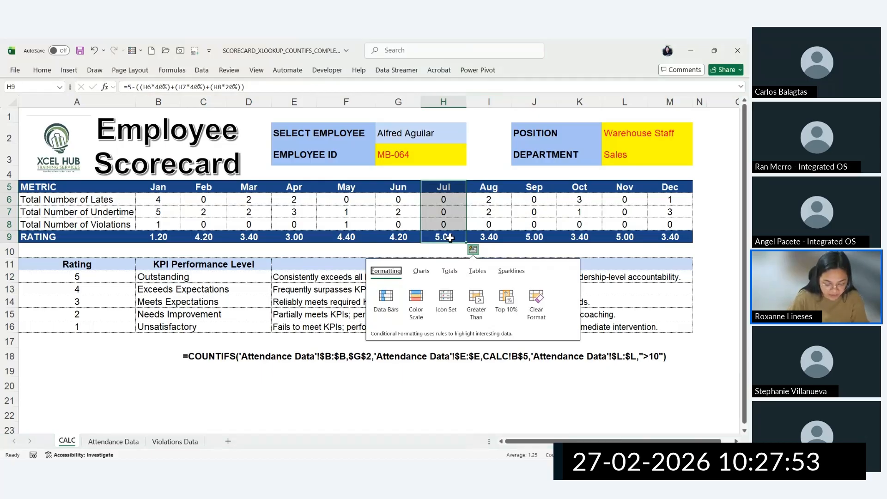
click(164, 237)
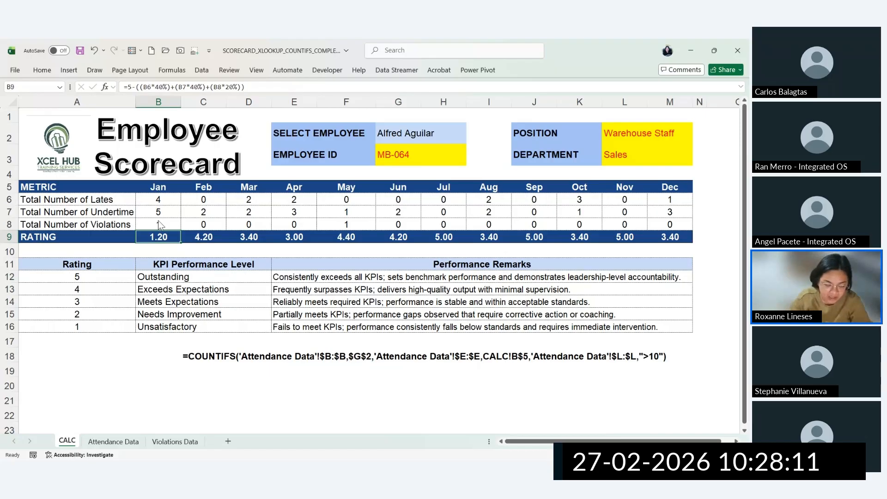
key(F12)
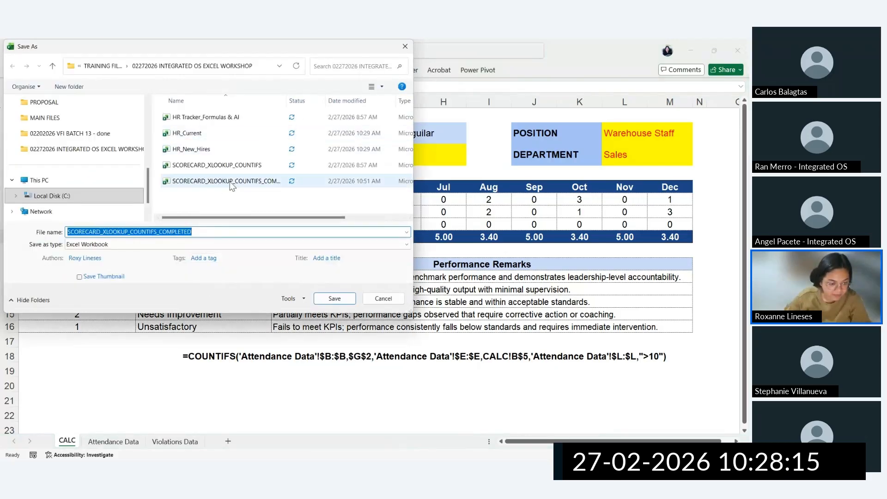
Step: Save as SCORECARD_XLOOKUP_COUNTIFS_COMPLETED, replacing the existing file
click(335, 298)
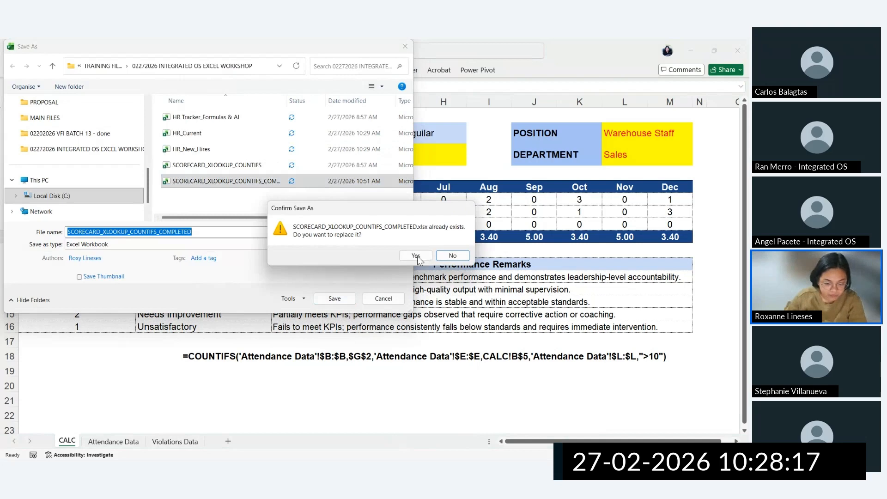
click(416, 256)
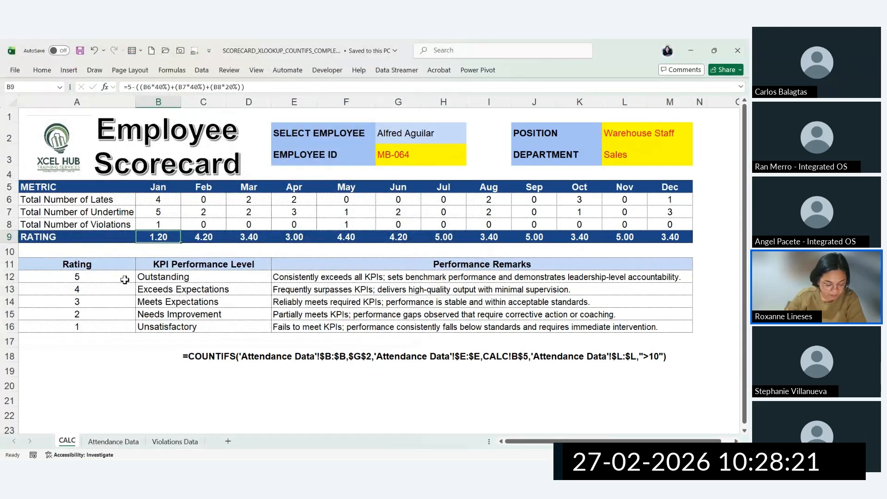
drag(123, 267, 360, 328)
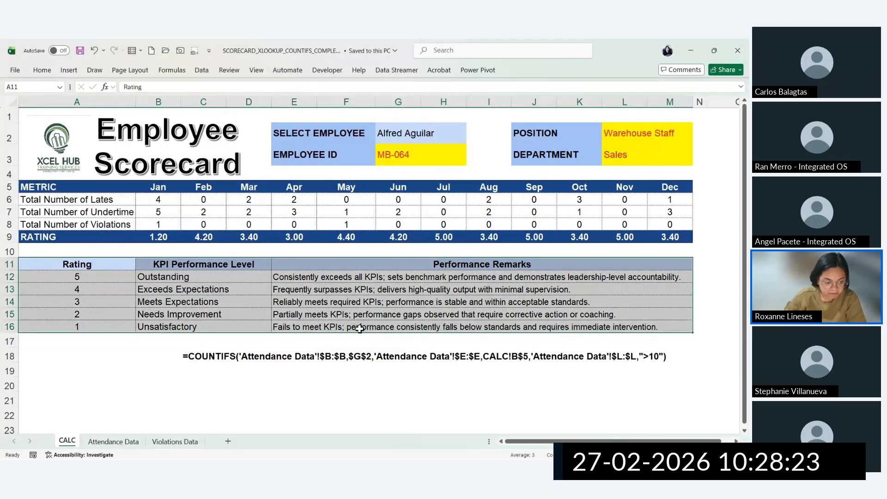
Step: Shrink the Employee Scorecard title text to 24 pt and save the workbook again
click(178, 161)
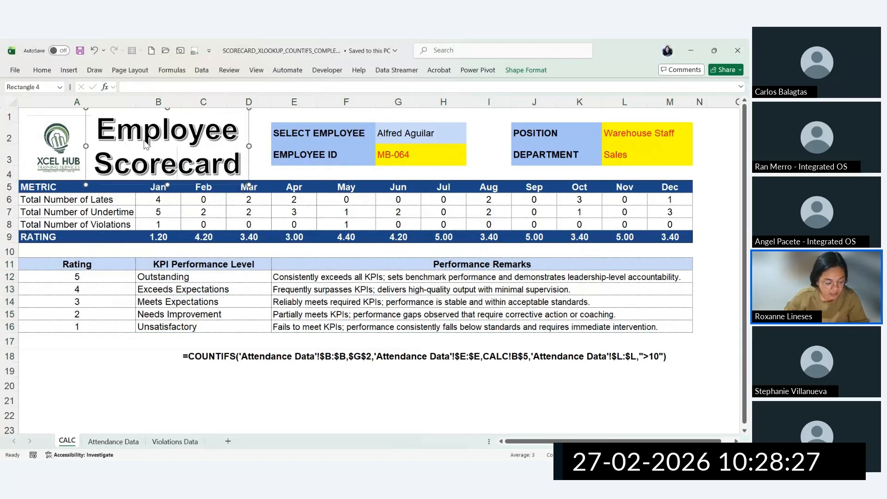
key(ctrl+a)
click(43, 70)
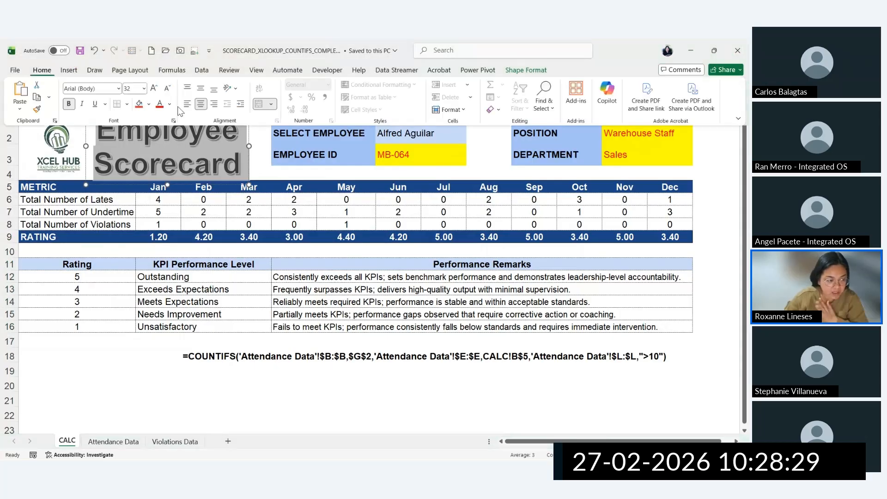
click(167, 88)
click(168, 88)
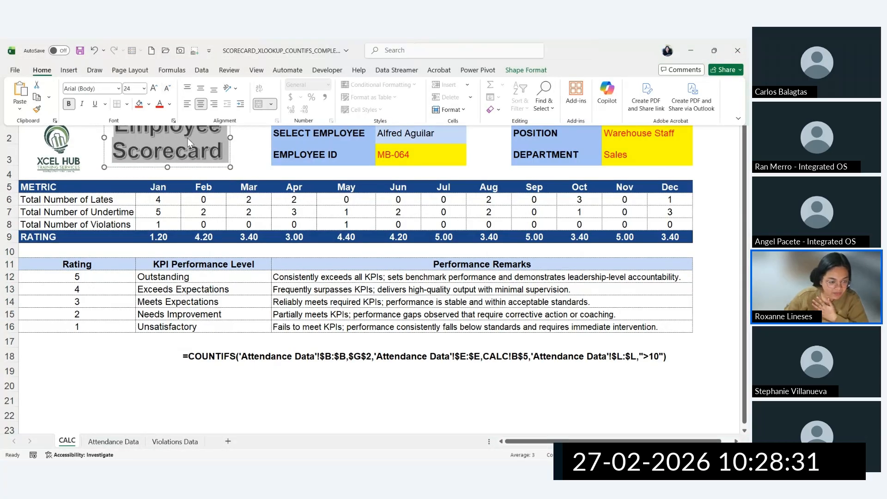
click(154, 88)
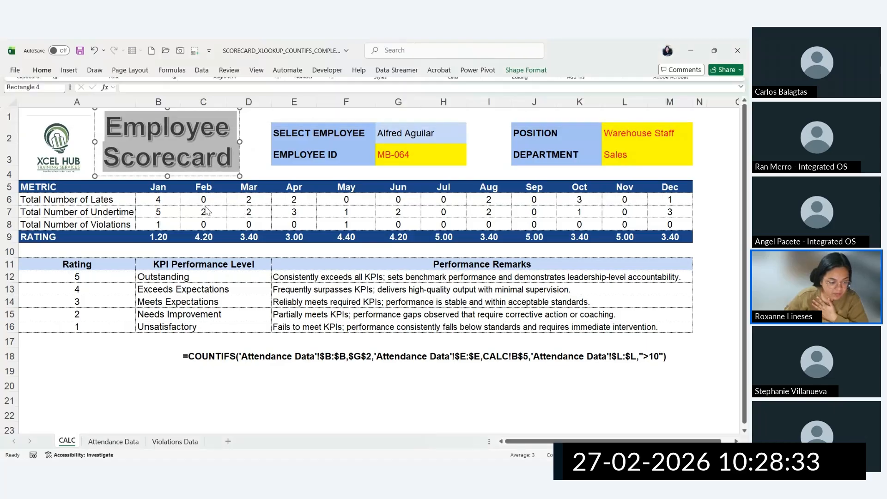
click(115, 211)
key(ctrl+s)
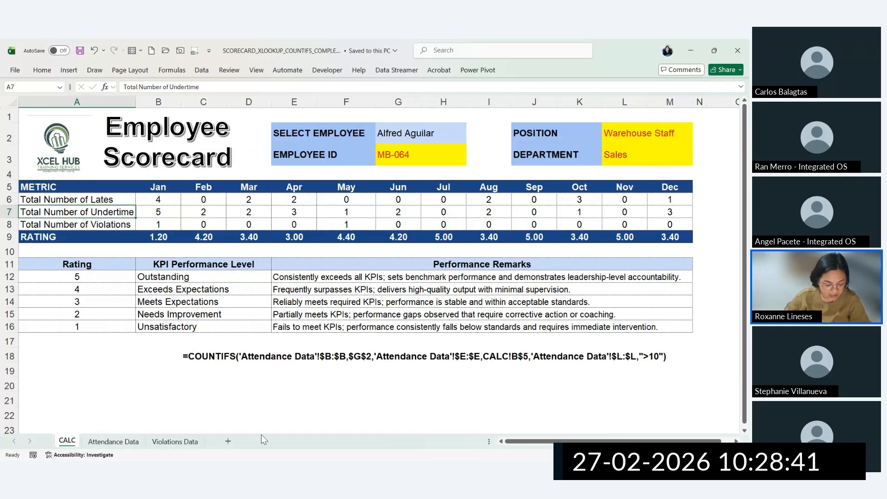
Step: Switch to File Explorer and open SOA Billing_SUMIFS & COUNTIFS from MAIN FILES
key(alt+Tab)
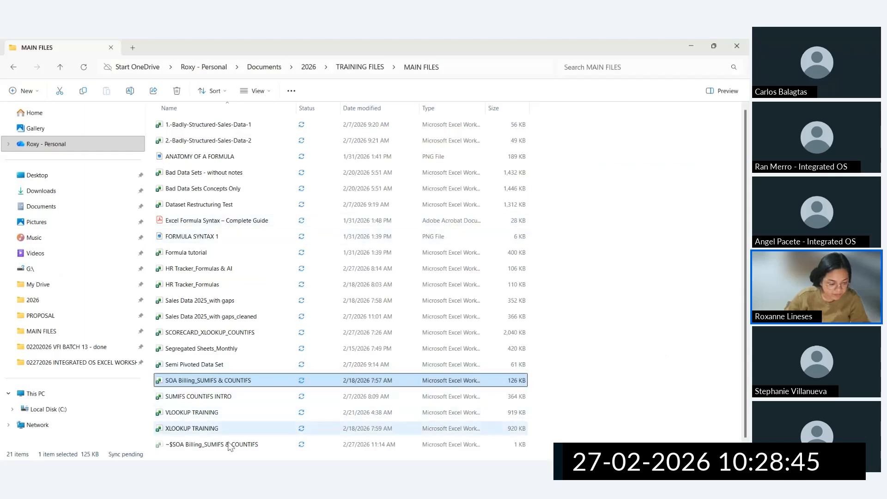
double_click(199, 384)
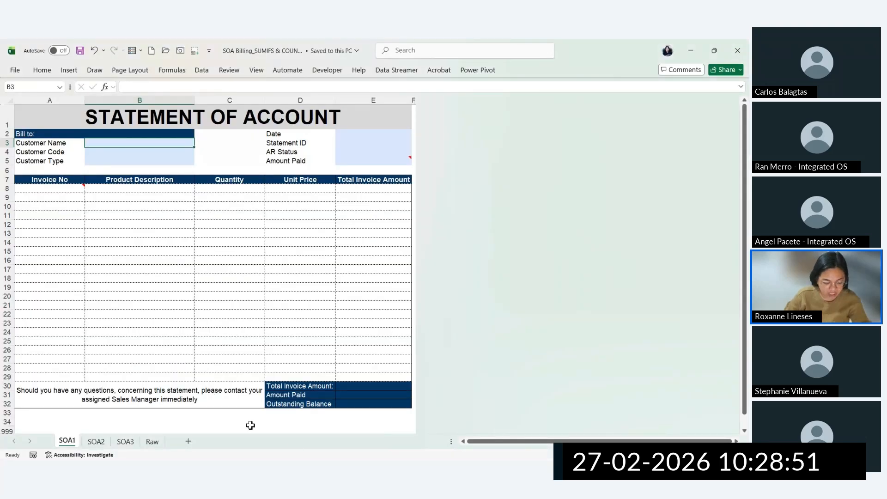
ctrl+scroll(340, 281, up, 3)
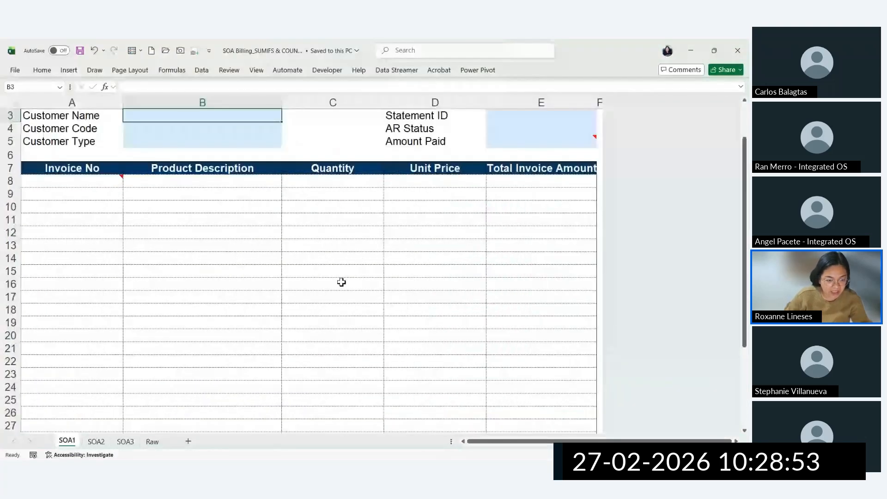
scroll(531, 281, up, 1)
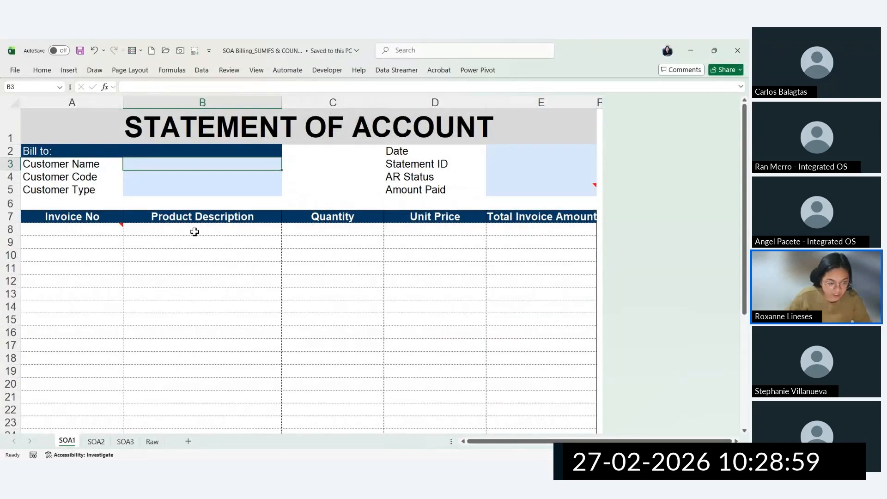
key(ctrl)
key(ctrl)
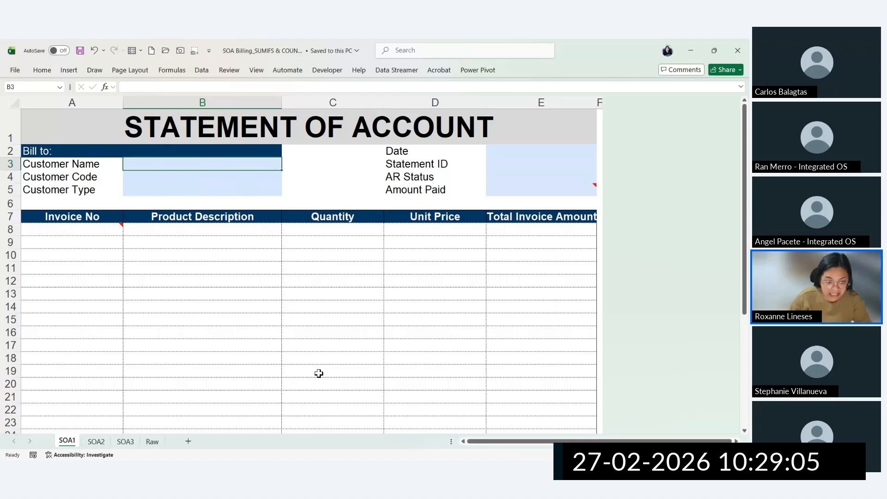
scroll(293, 369, down, 2)
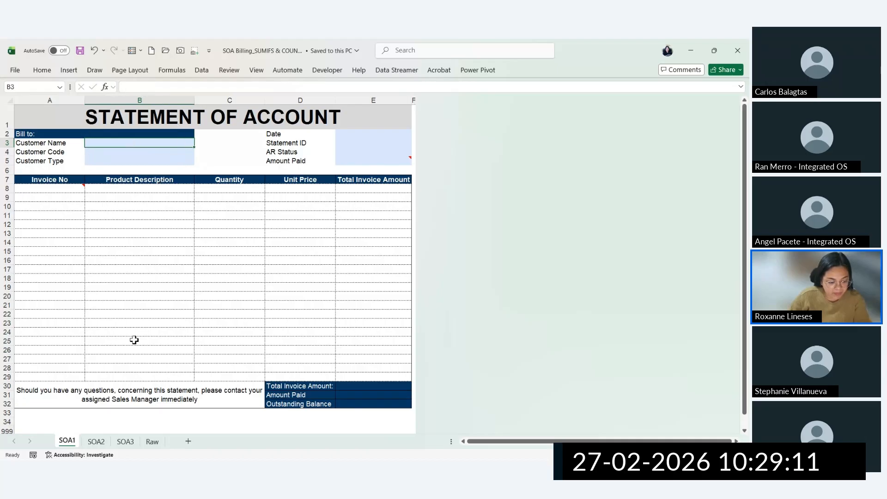
Step: On the Raw data sheet, select the Customer Name header in H1
click(157, 442)
click(203, 128)
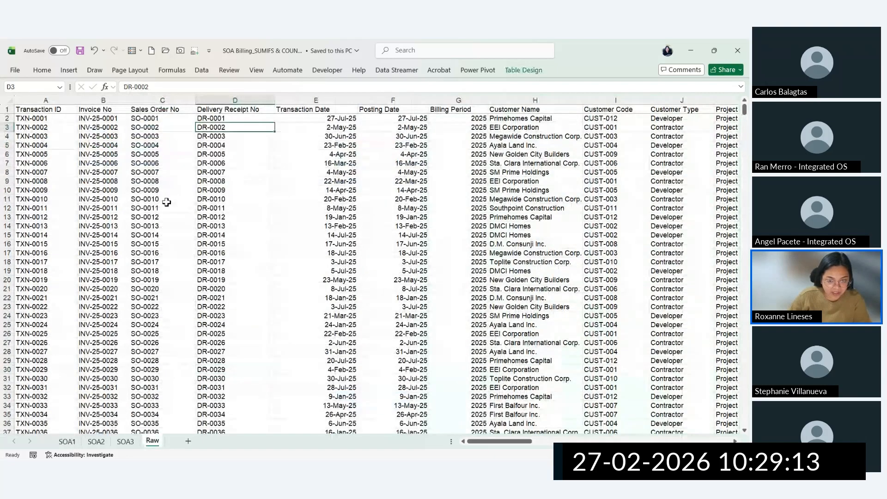
click(166, 201)
click(397, 218)
click(426, 145)
click(230, 145)
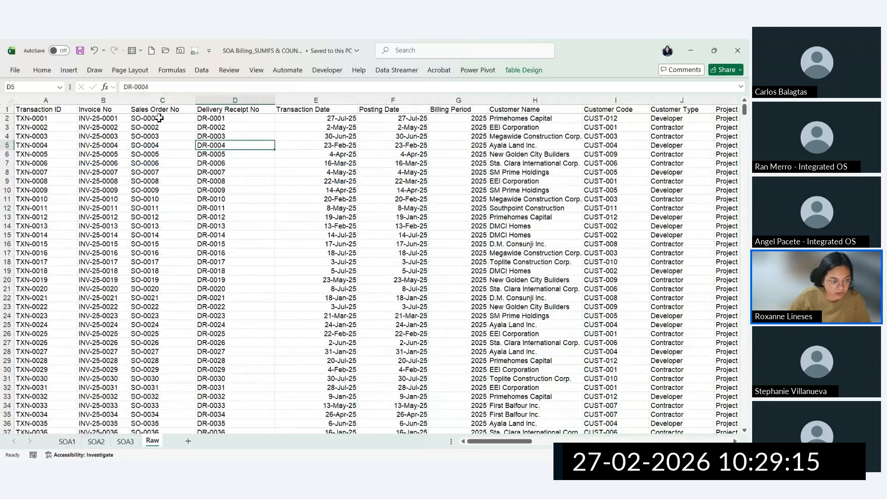
click(513, 108)
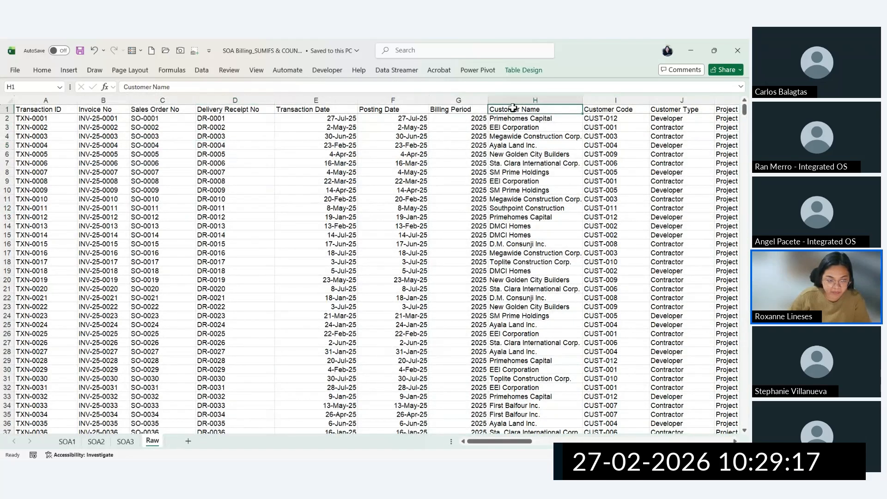
Step: In Name Manager, create Customer_Name referring to the whole RAW[Customer Name] column
click(171, 70)
click(383, 112)
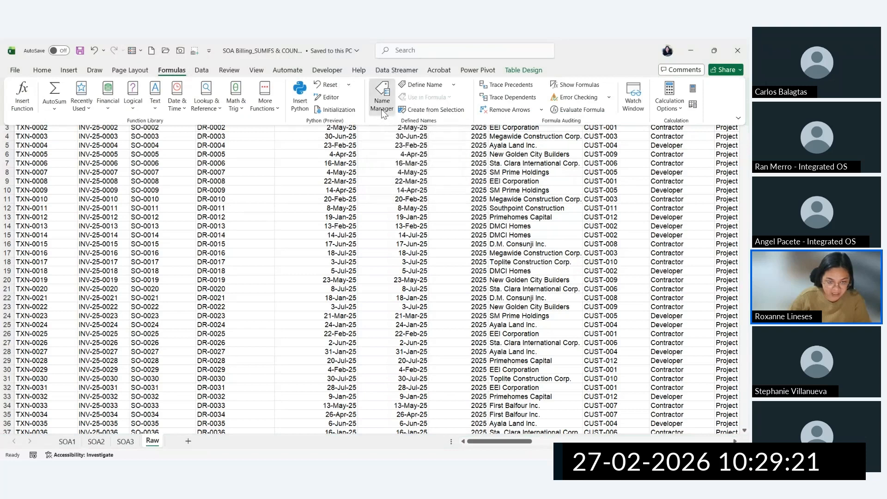
key(ctrl)
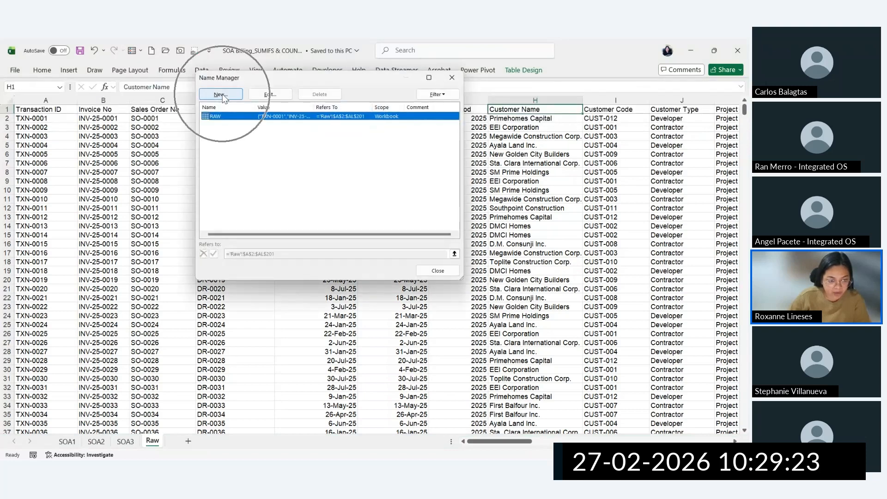
click(223, 98)
drag(377, 210, 287, 208)
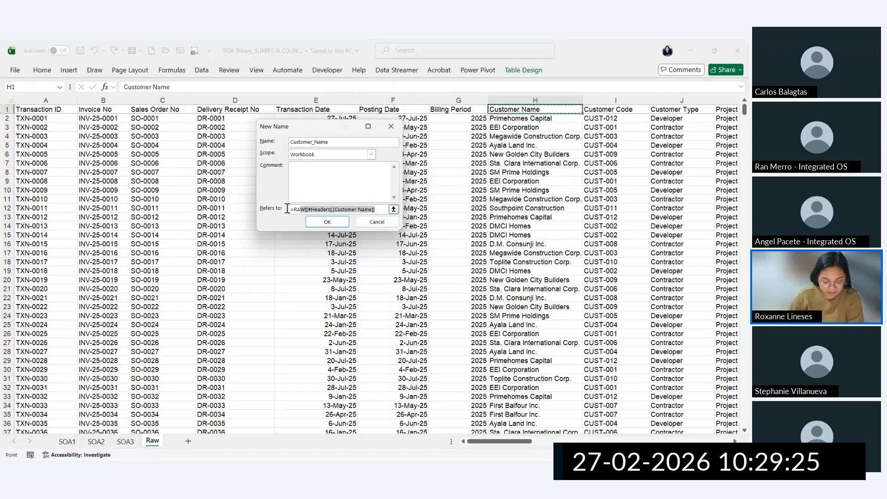
click(537, 119)
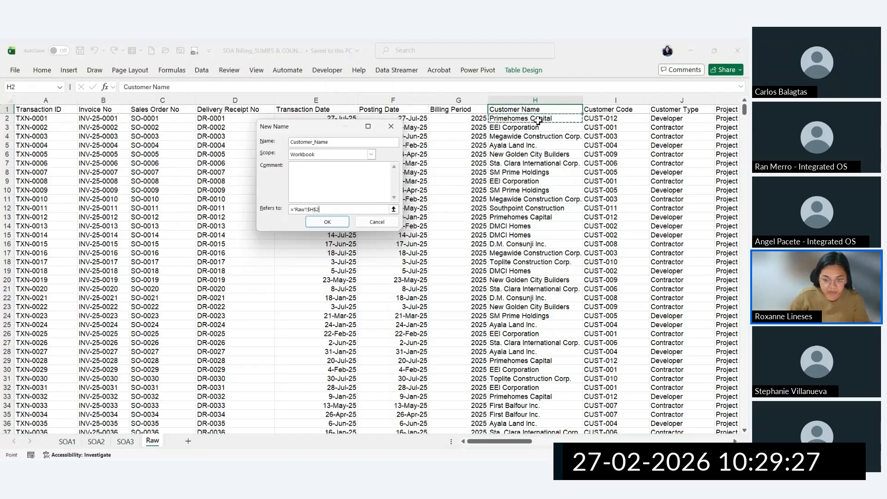
key(ctrl)
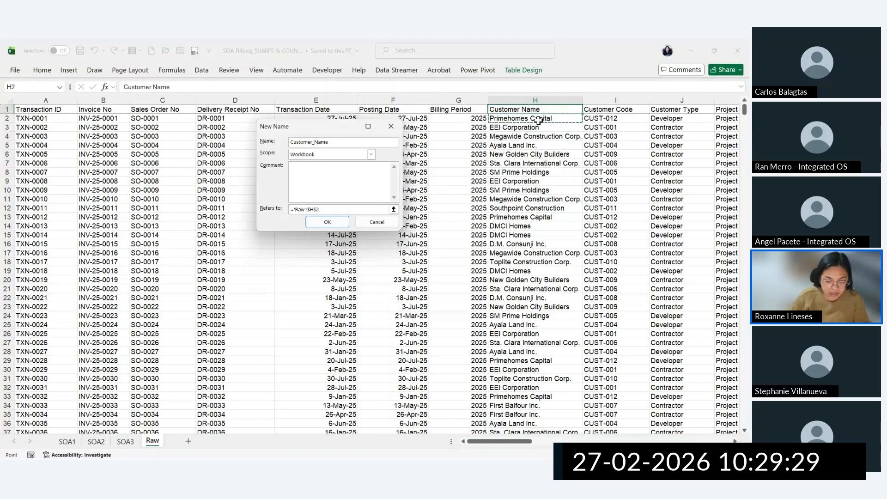
key(ctrl+shift+Down)
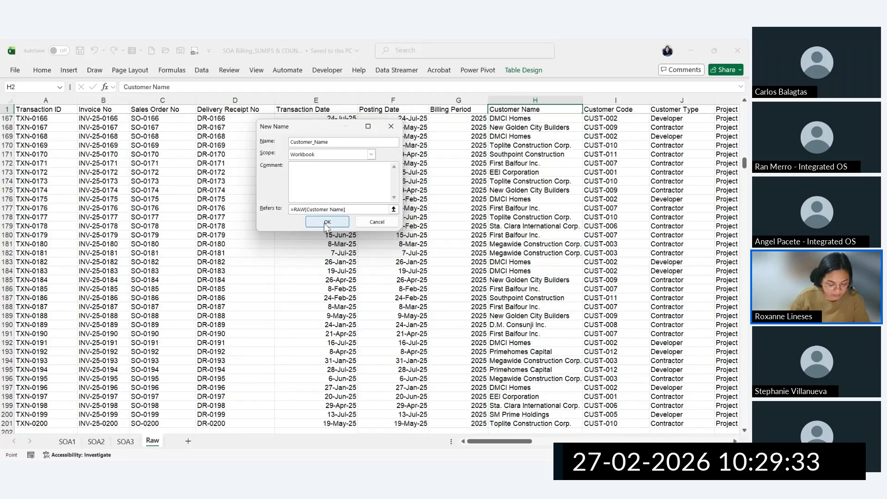
click(326, 223)
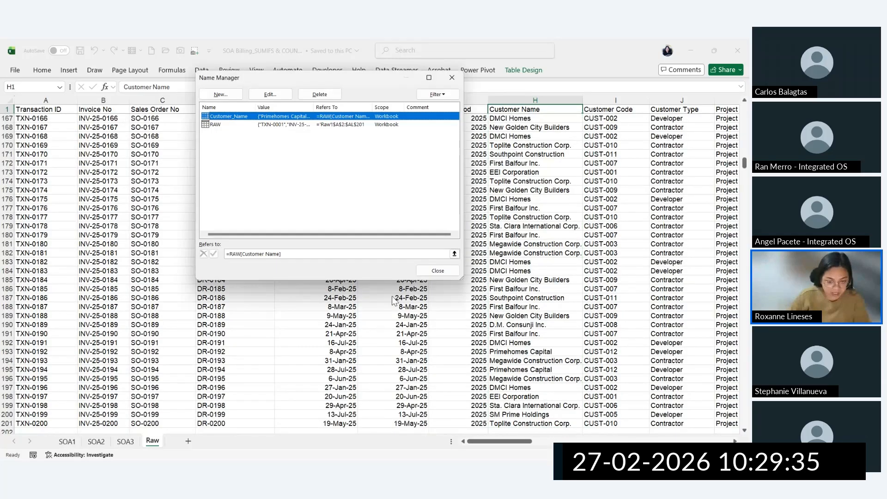
click(430, 270)
Step: Jump back to the top of the Raw data and return to the SOA1 sheet
key(ctrl+Home)
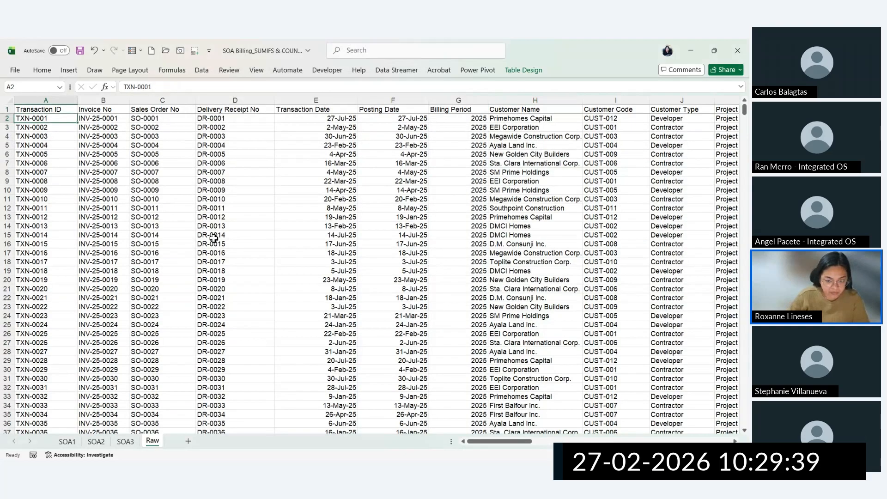
click(204, 235)
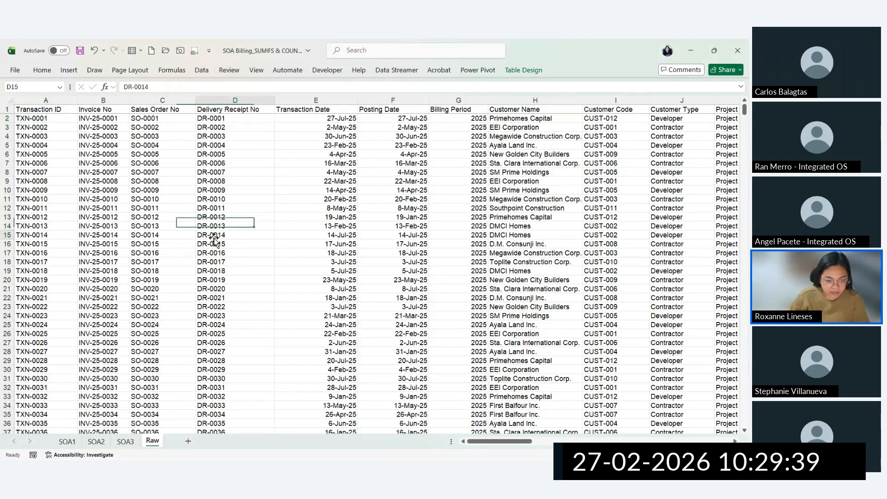
click(153, 128)
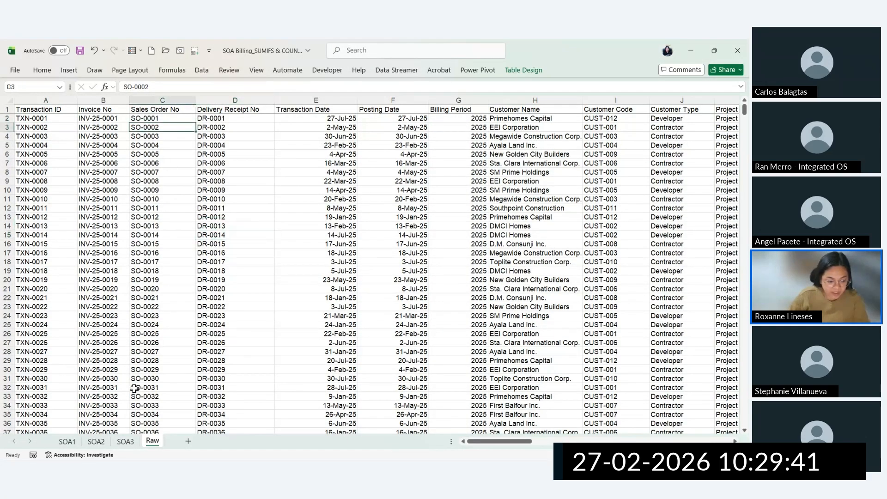
click(67, 441)
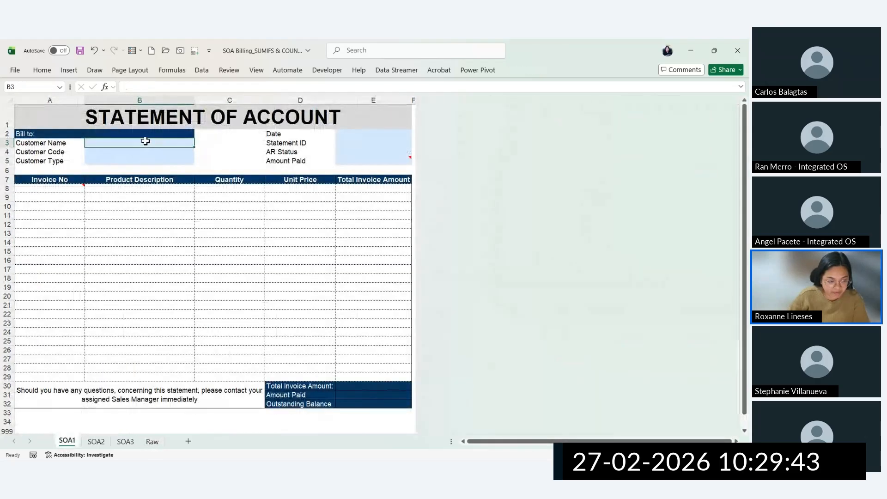
Step: Add list data validation to B3 with source =Customer_Name, inserted via F3
click(202, 71)
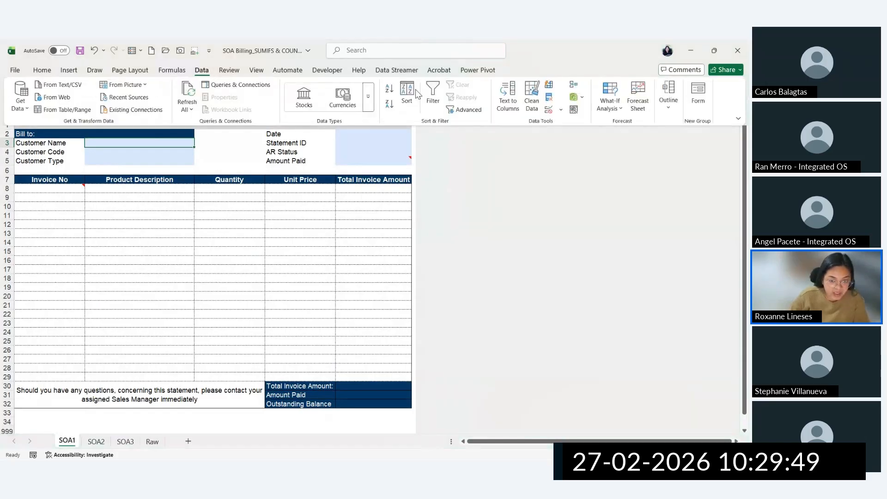
click(560, 109)
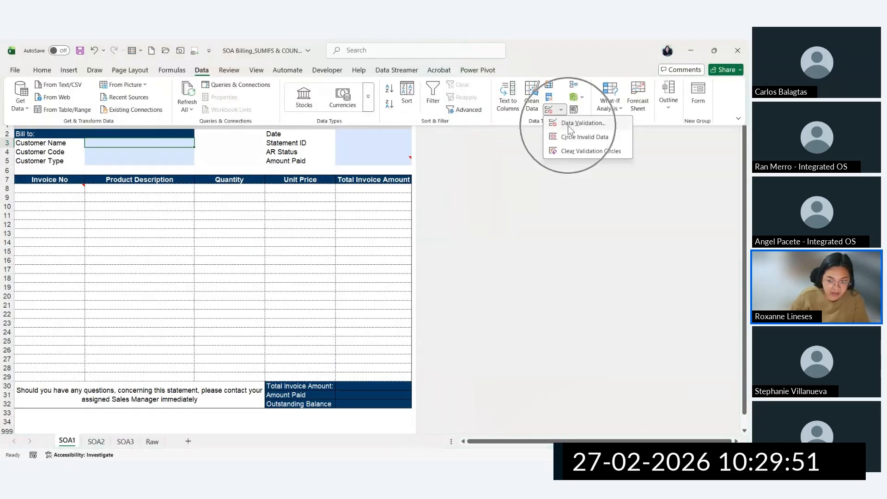
click(567, 126)
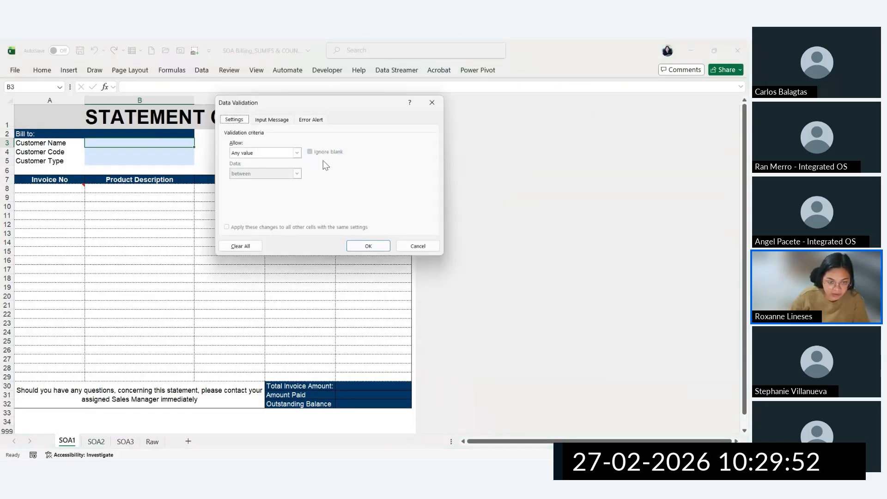
click(244, 155)
click(238, 181)
click(239, 194)
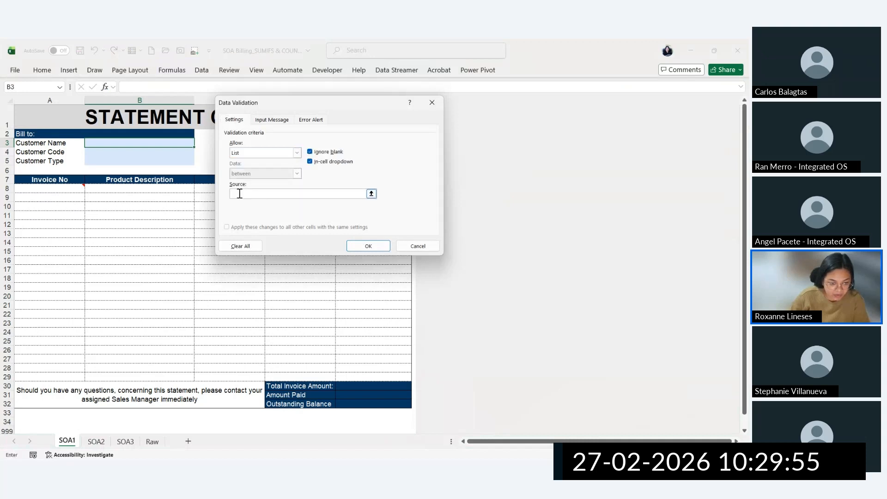
key(F3)
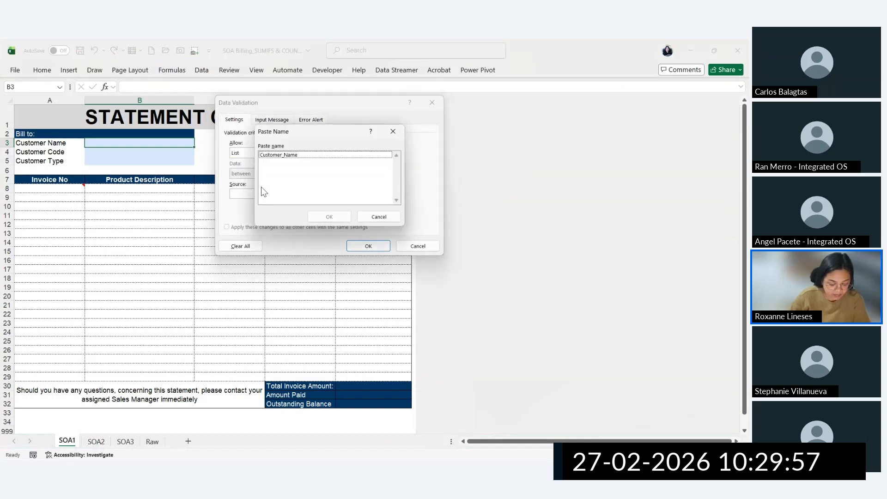
double_click(284, 159)
drag(275, 194, 212, 195)
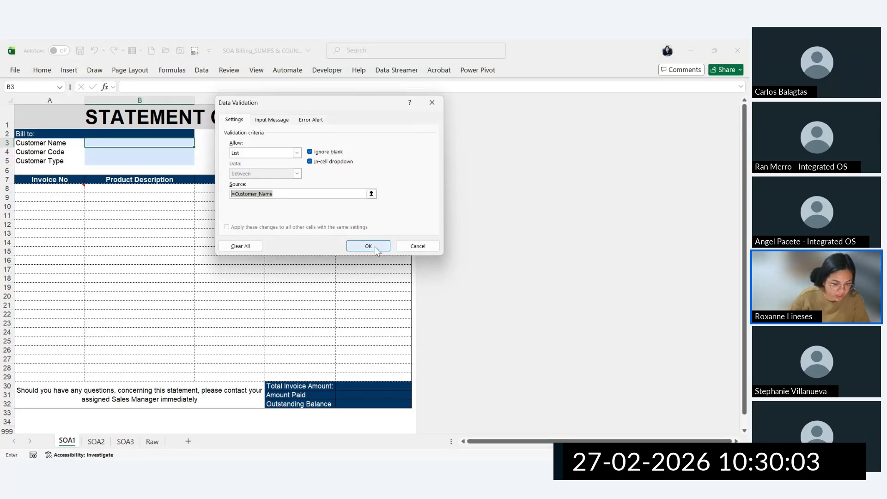
click(351, 249)
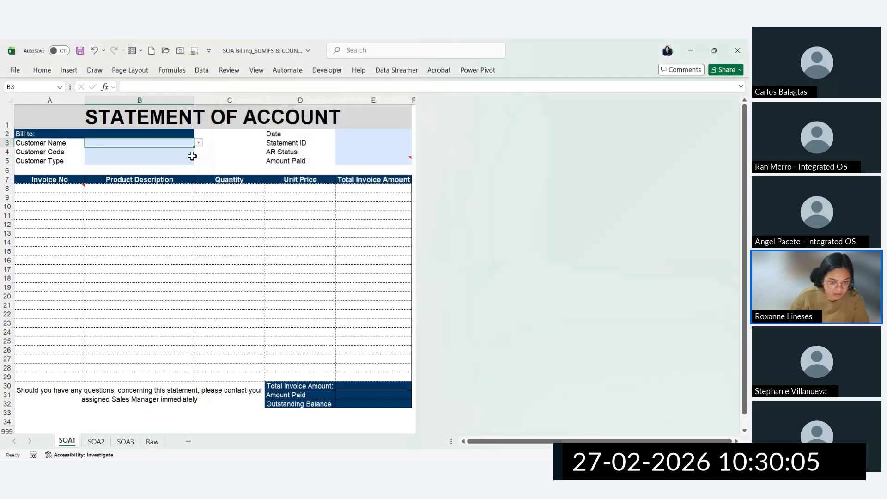
Step: Try B3's dropdown with New Golden City Builders, leaving it on Primehomes Capital
click(198, 142)
click(164, 152)
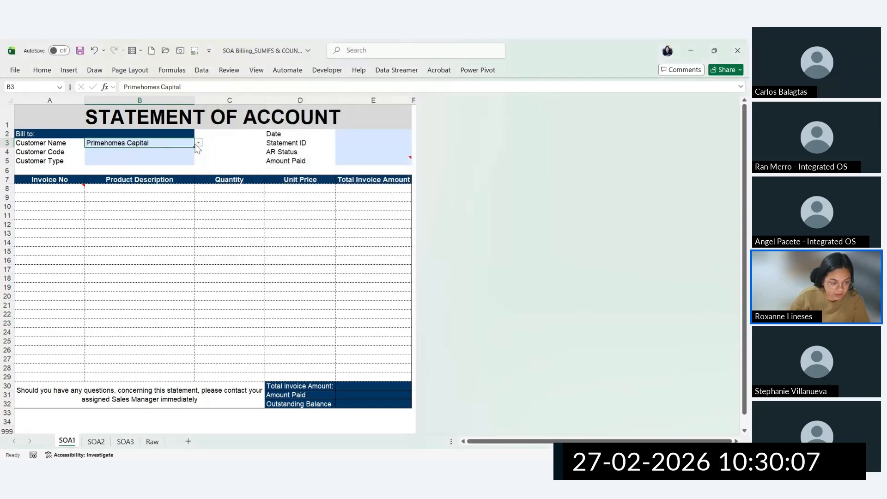
click(198, 142)
click(297, 292)
scroll(297, 290, up, 2)
scroll(297, 290, up, 2)
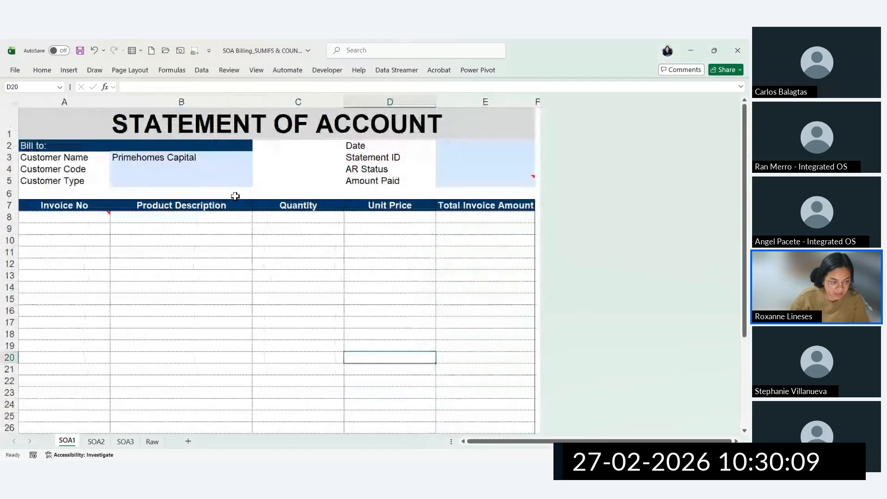
click(247, 159)
click(256, 159)
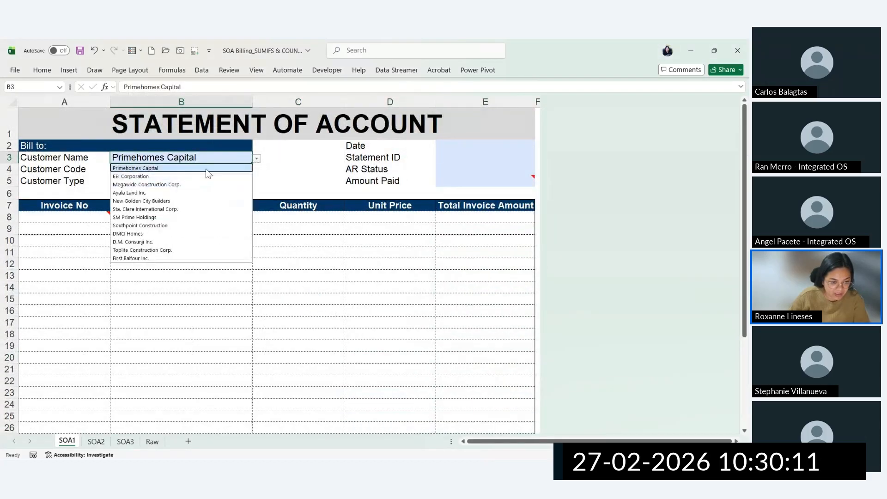
click(205, 168)
click(257, 159)
click(212, 201)
click(257, 158)
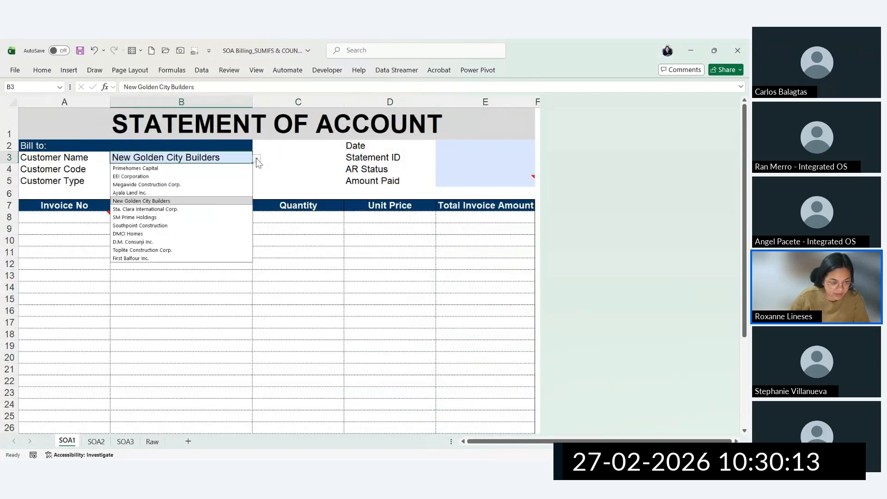
click(217, 170)
Step: Check the Amount Paid note and the B3 and E4 cells, then switch to the Raw data sheet
click(335, 252)
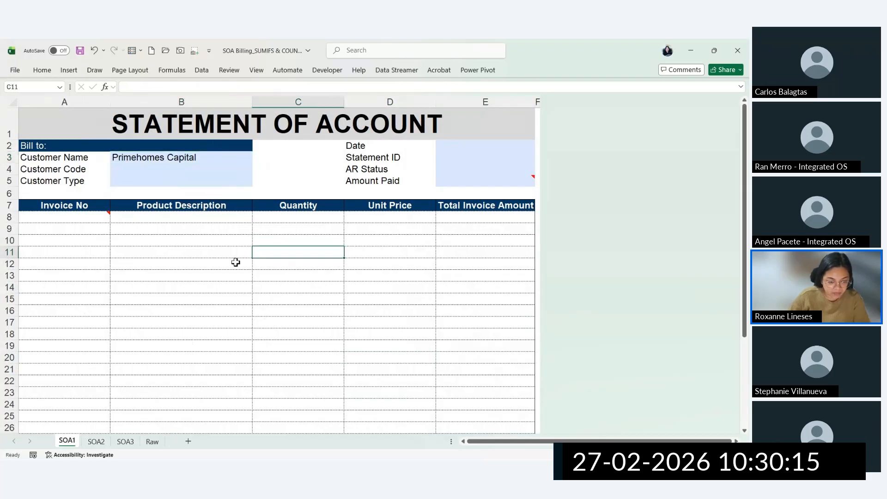
click(234, 261)
click(492, 180)
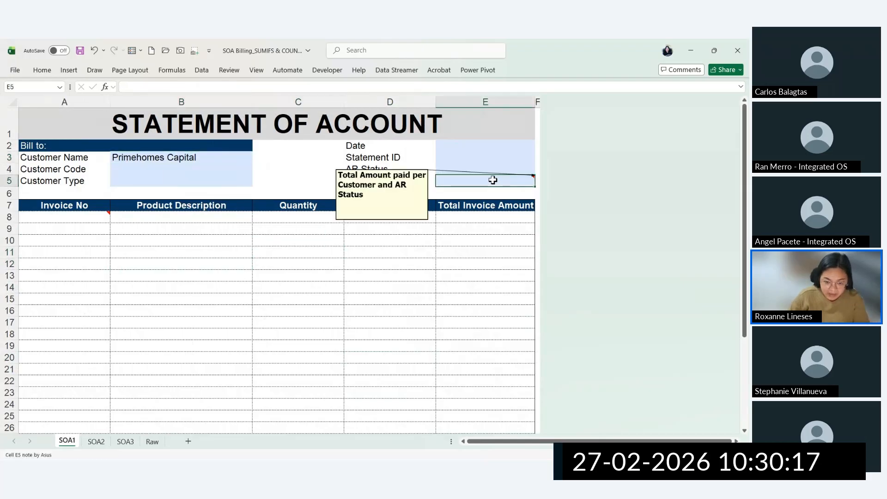
click(204, 159)
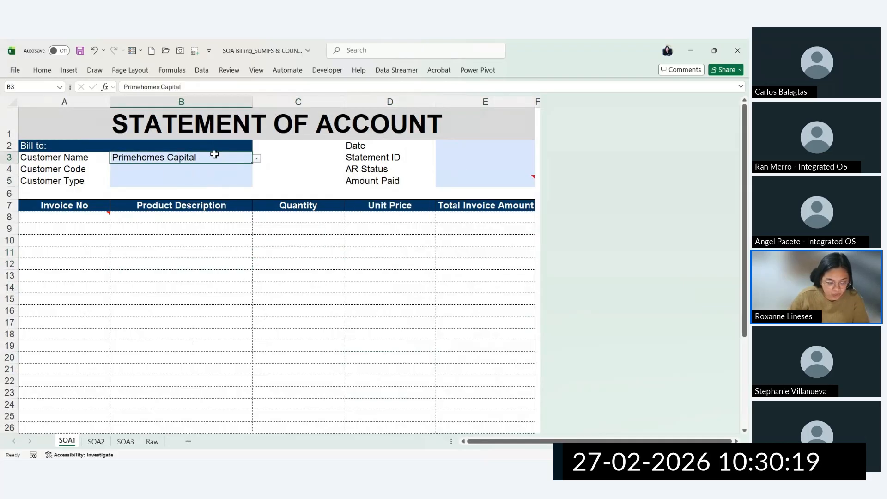
click(458, 167)
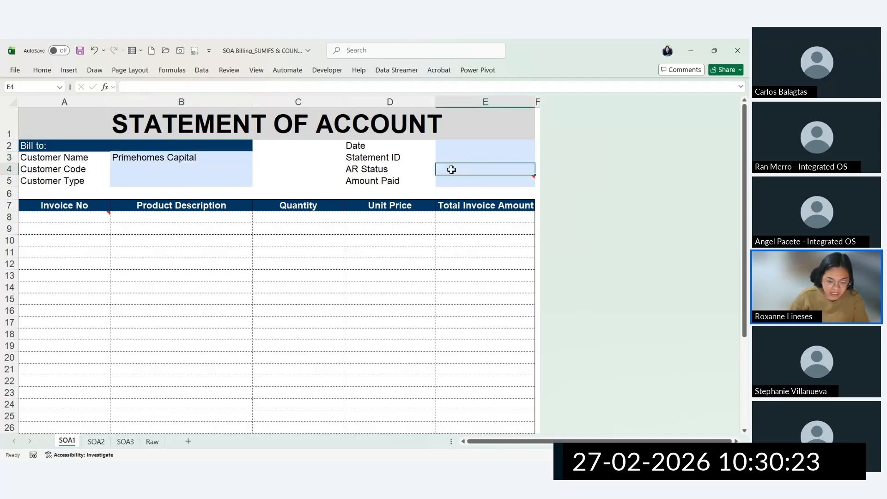
click(152, 442)
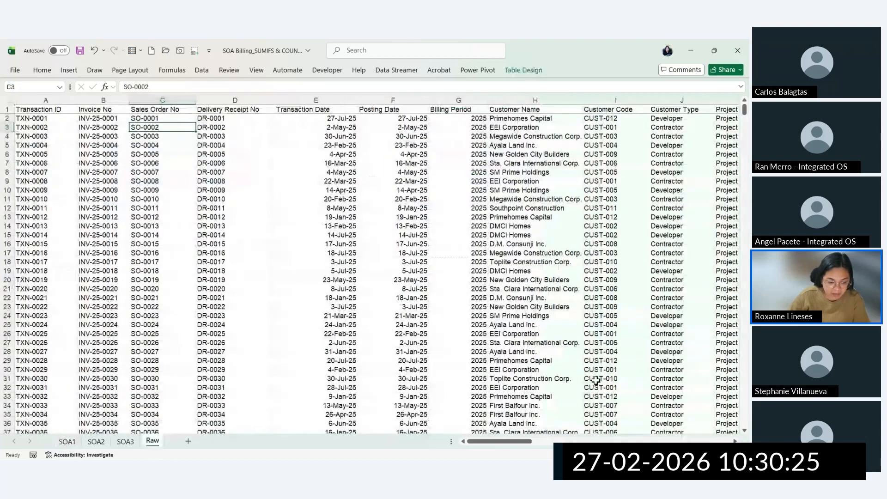
Step: Inspect the Raw sheet's AR Status column in AL, showing Overdue, then return to SOA1
drag(505, 445, 721, 441)
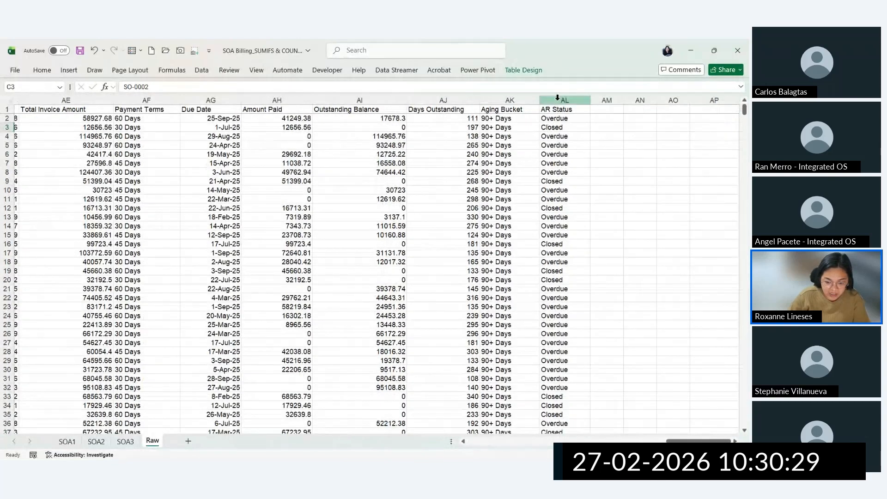
click(564, 100)
click(569, 118)
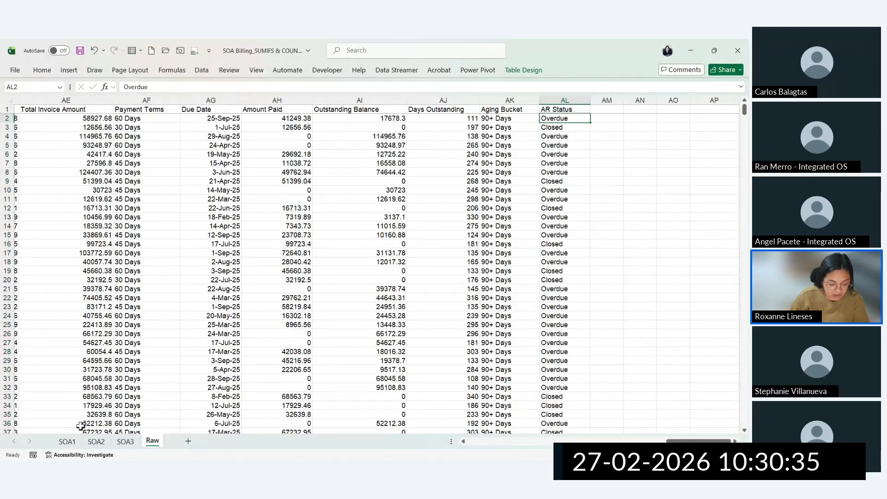
click(67, 441)
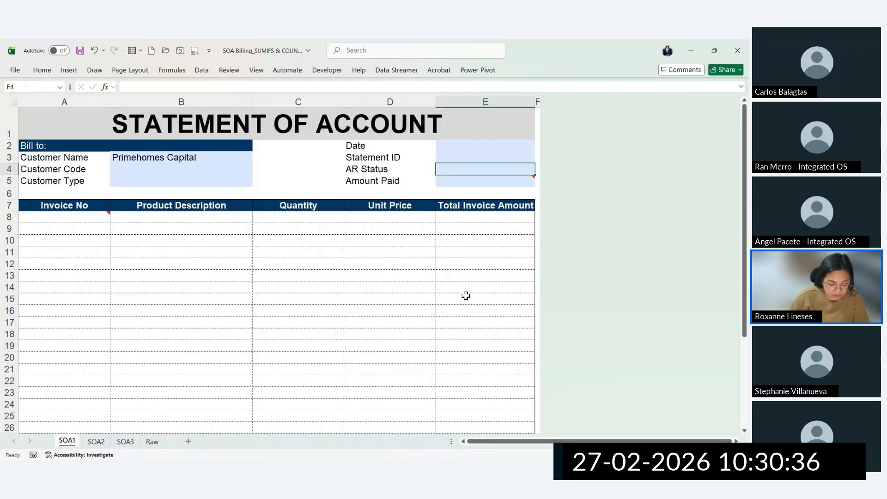
Step: Give E4 a list validation with source 'Overdue, Closed' and choose Overdue from it
click(202, 70)
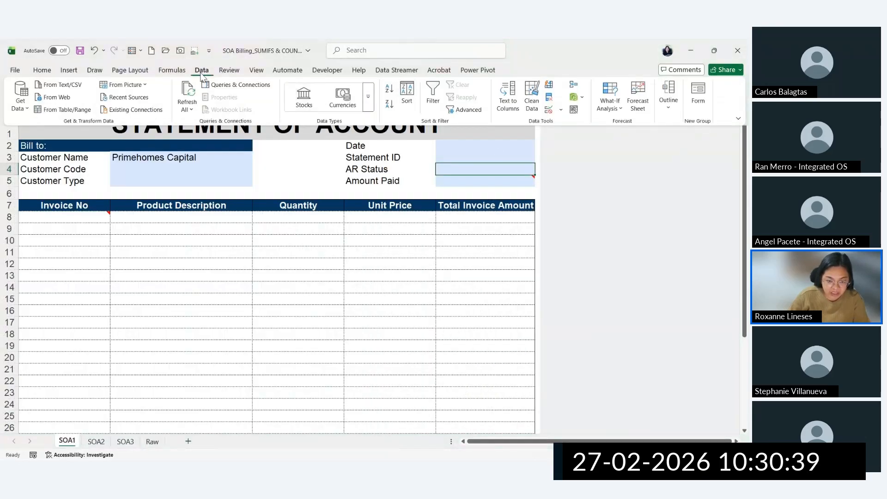
key(ctrl)
key(ctrl)
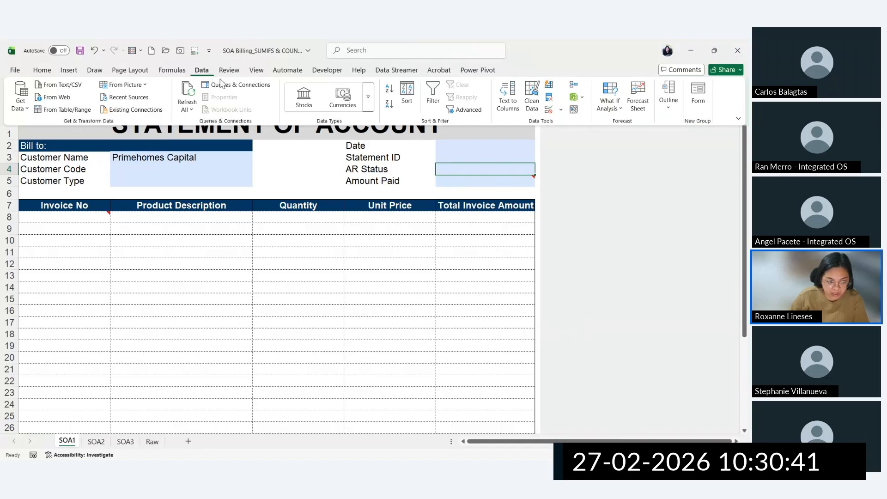
click(550, 109)
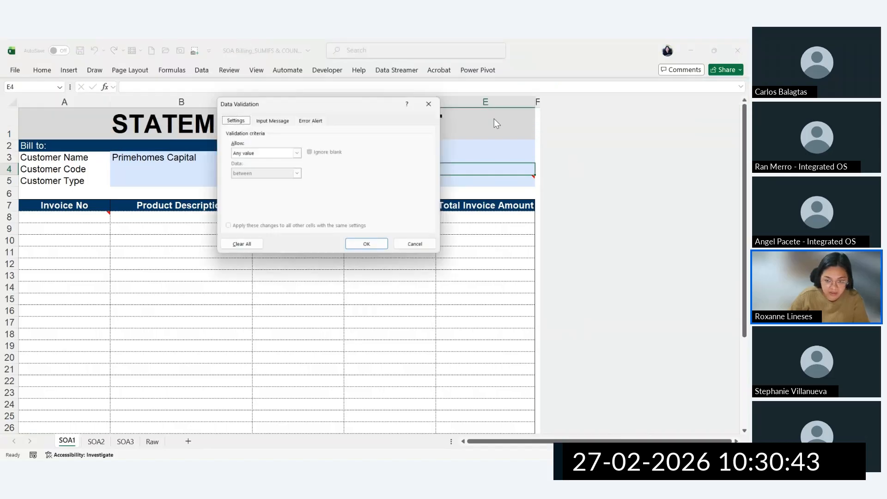
click(259, 155)
click(243, 184)
click(246, 194)
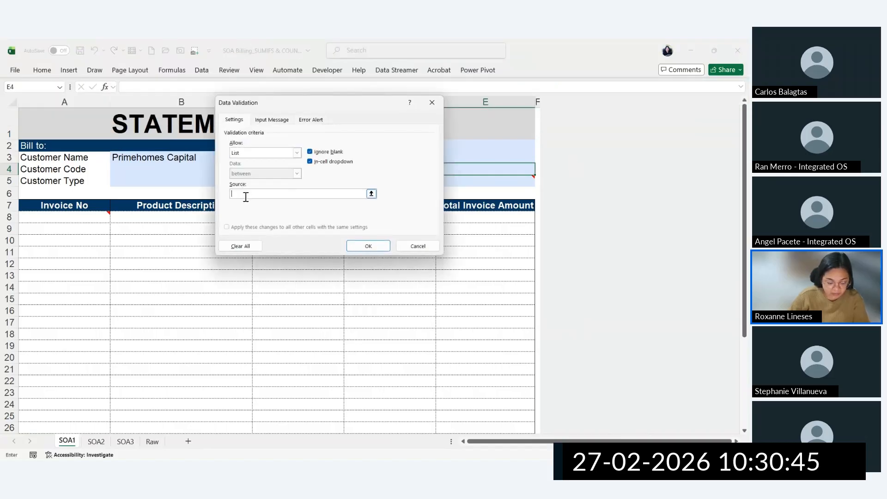
text(Overdue, Cl)
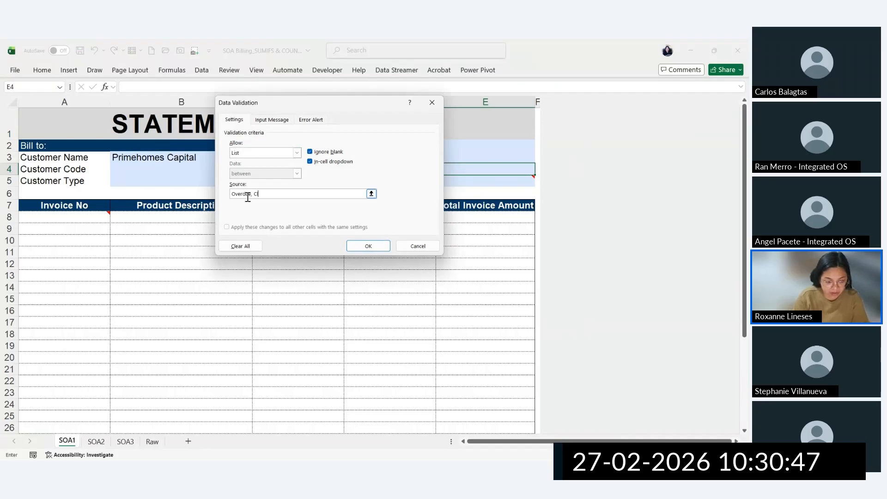
text(osed)
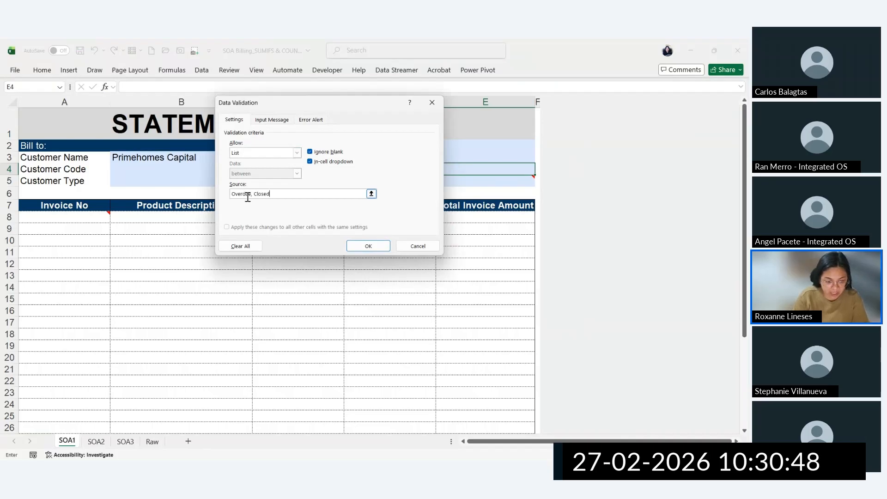
click(368, 247)
click(536, 169)
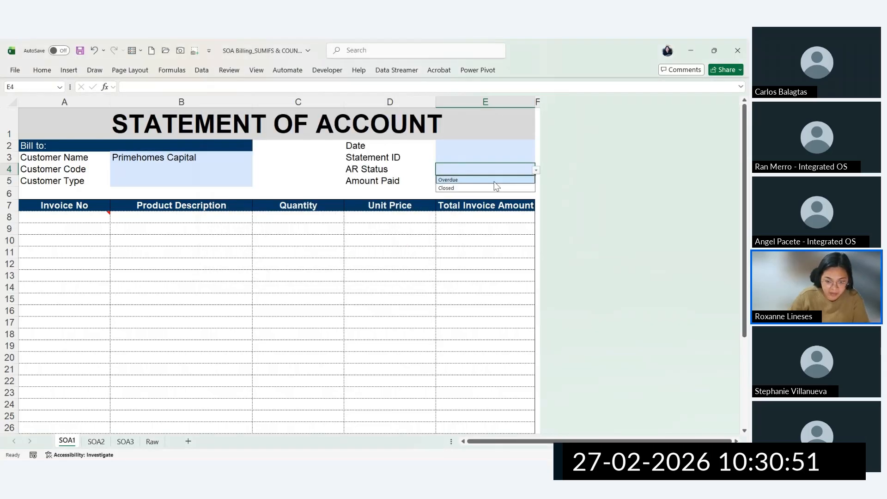
click(462, 179)
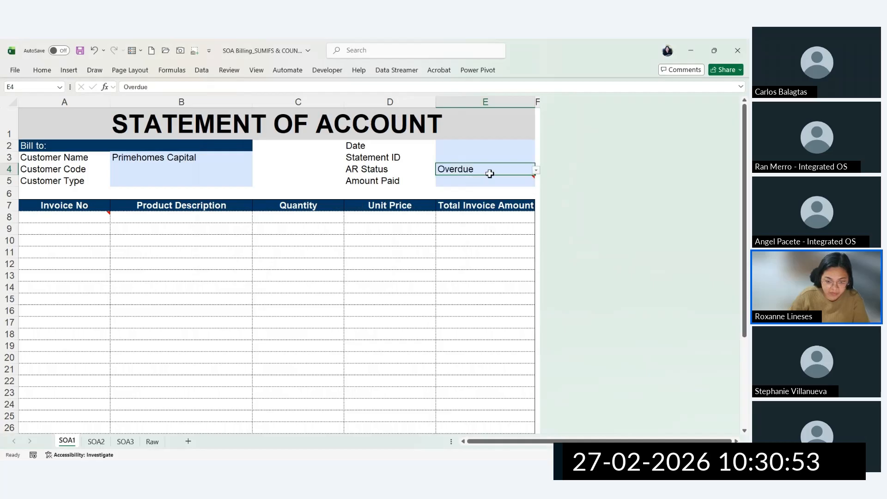
Step: Enter invalid AR statuses 'sadasdasdasd' and 'adlkn' in E4 and cancel the validation errors
click(535, 170)
click(499, 181)
mouse_move(499, 181)
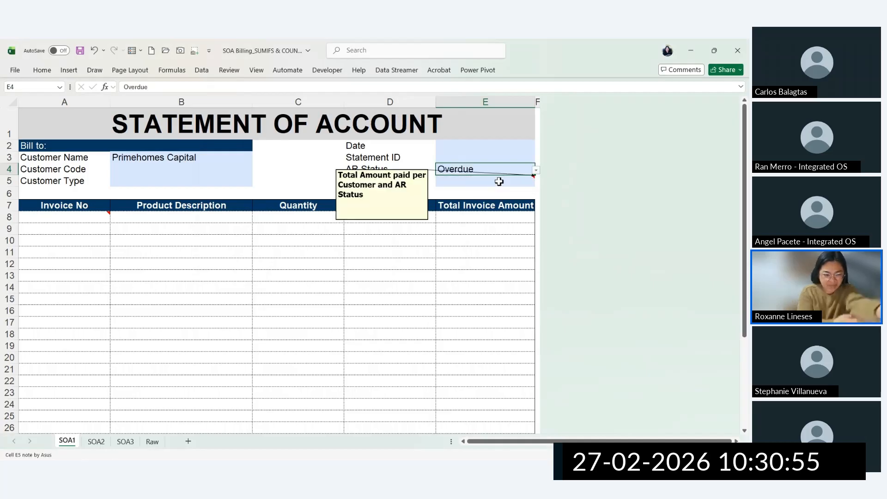
text(sadasdasdasd)
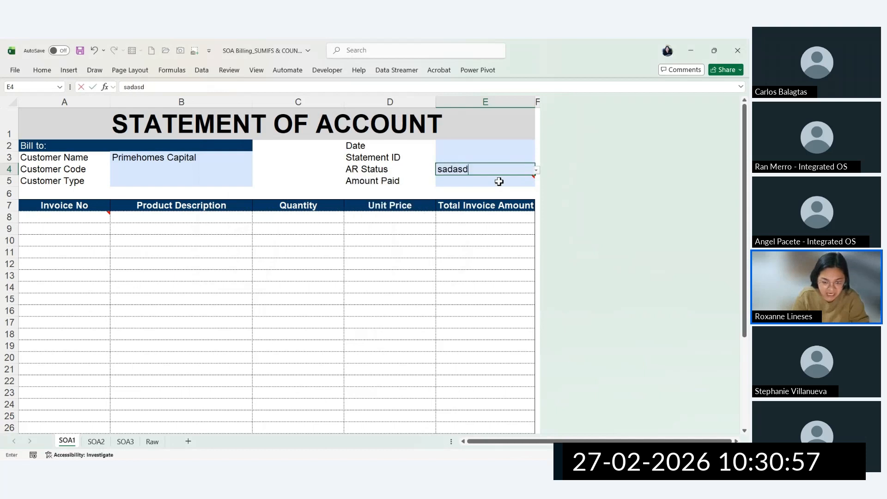
key(Return)
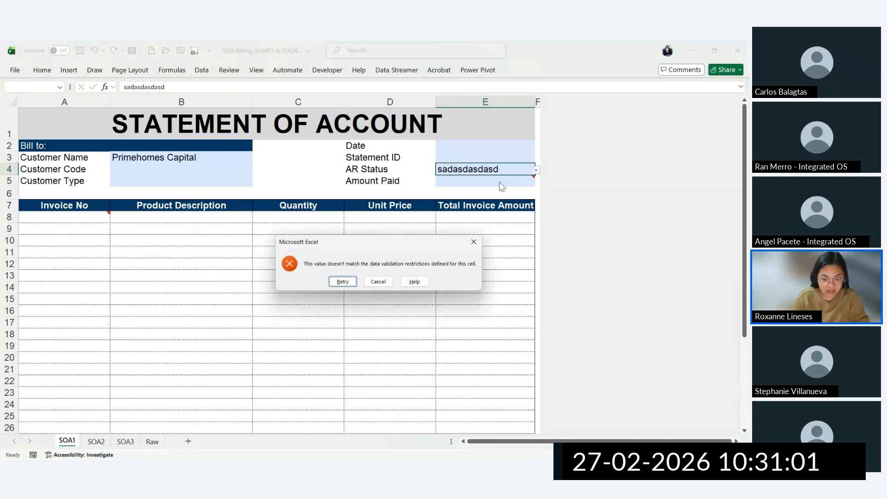
key(Escape)
text(adlkn)
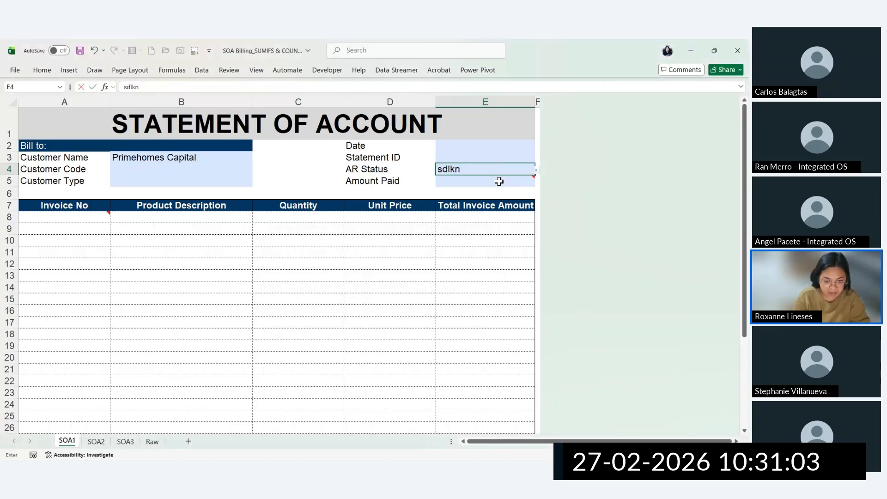
key(Escape)
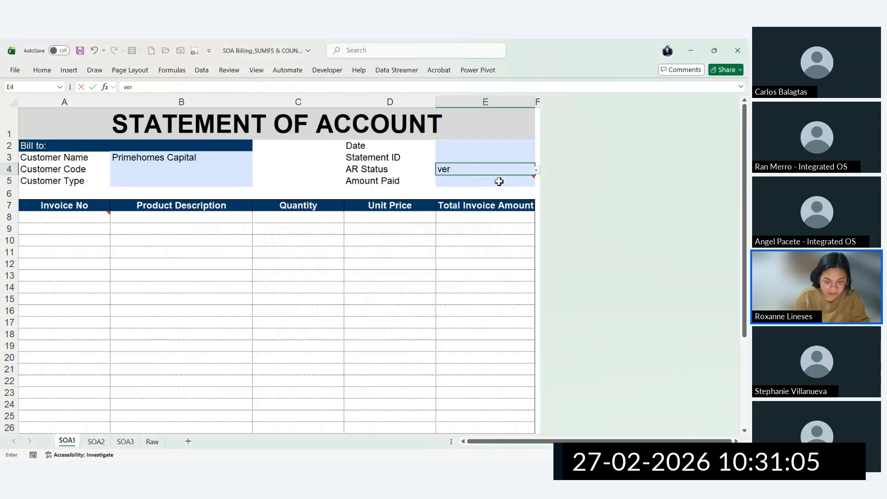
Step: Try a misspelled 'rdue' status, cancel the rejection so E4 stays Overdue, and leave the cell
key(BackSpace)
text(rdue)
key(Return)
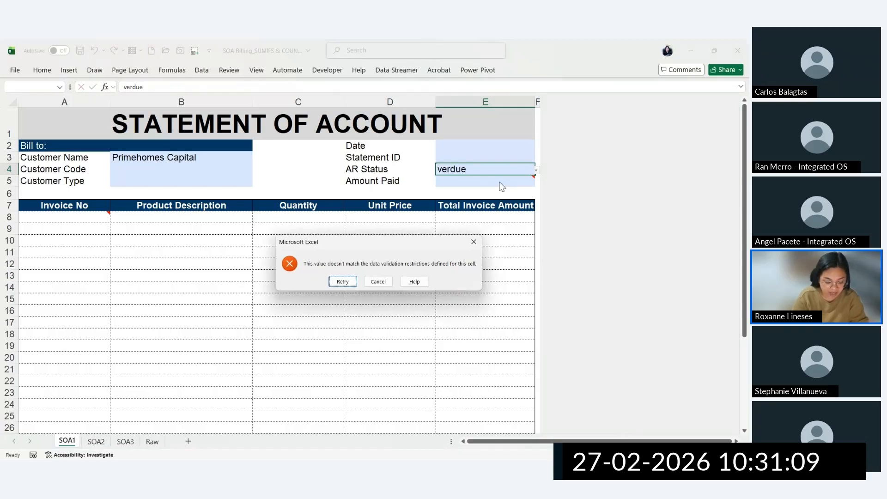
key(Escape)
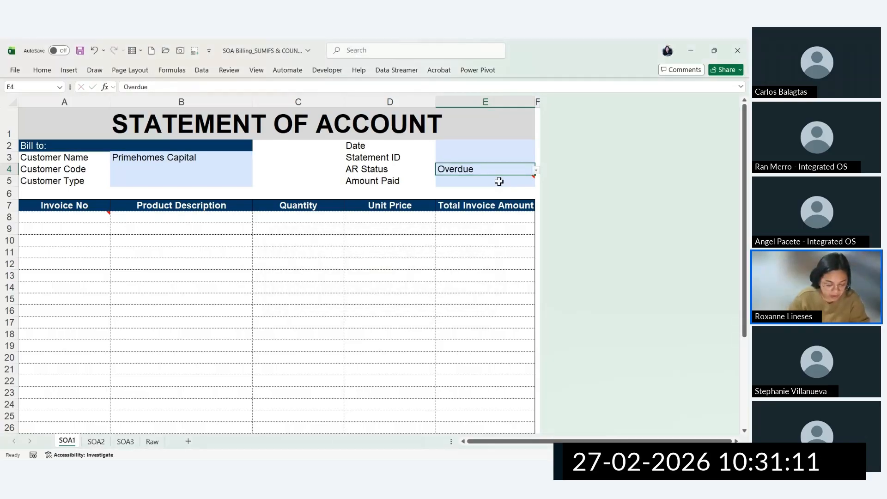
click(365, 126)
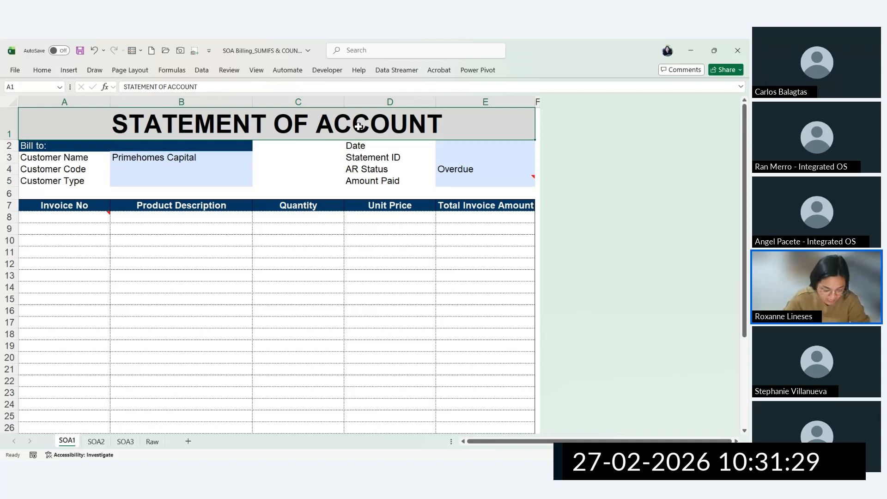
click(226, 287)
click(213, 167)
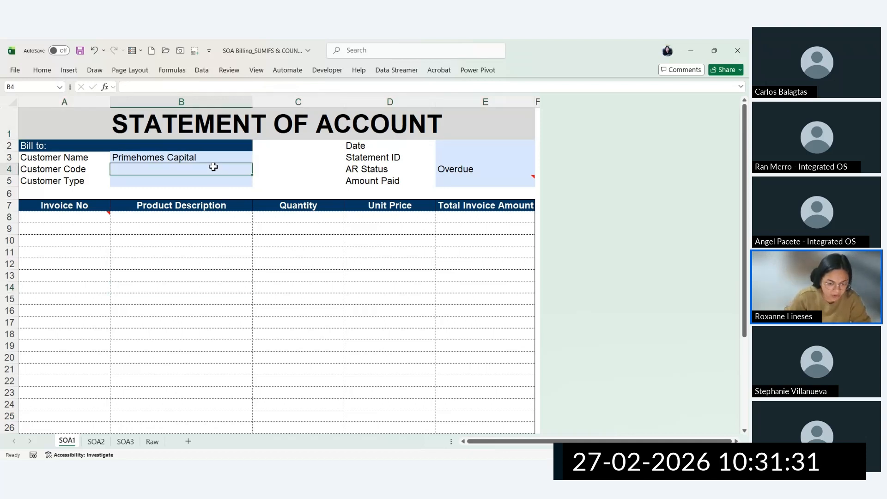
click(236, 330)
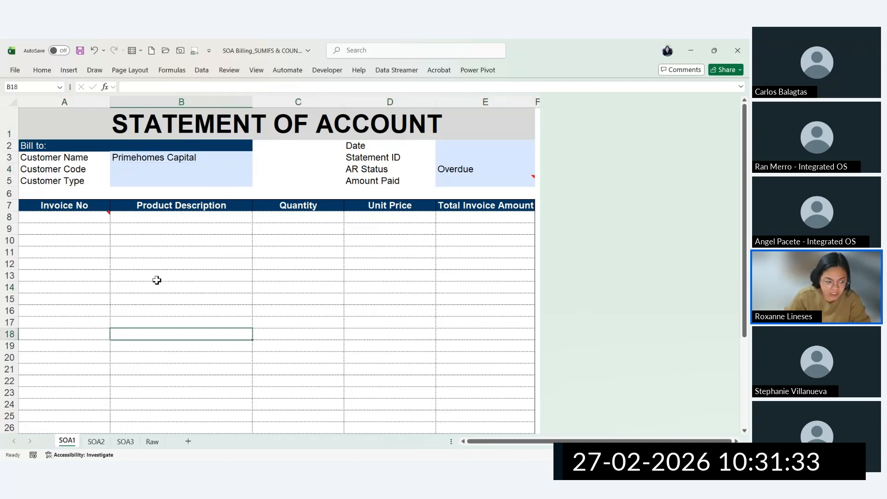
click(87, 229)
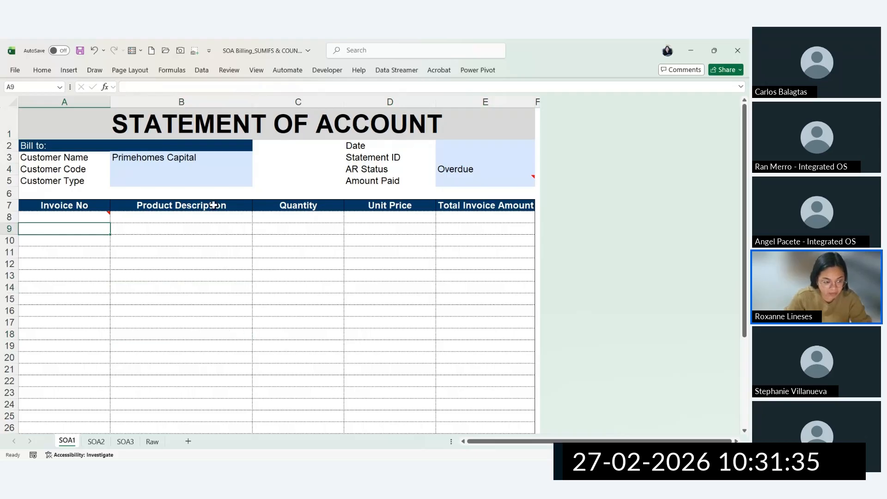
click(223, 170)
click(105, 217)
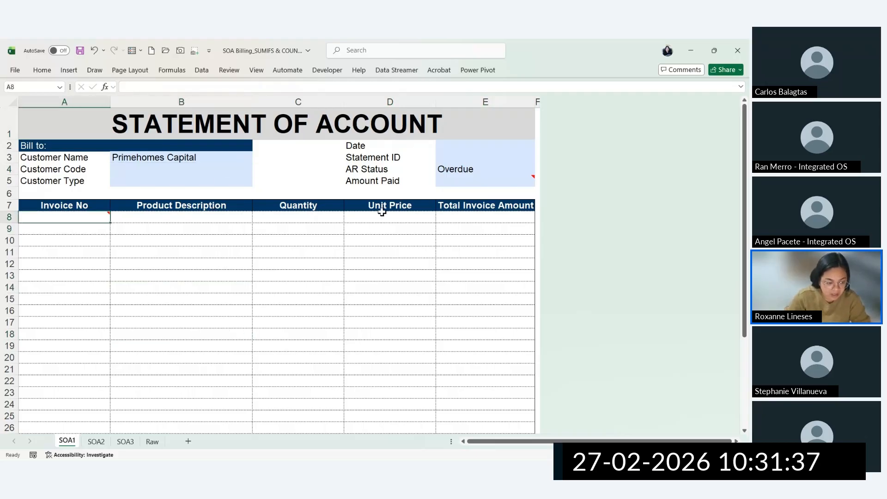
click(459, 231)
click(485, 181)
scroll(404, 370, up, 2)
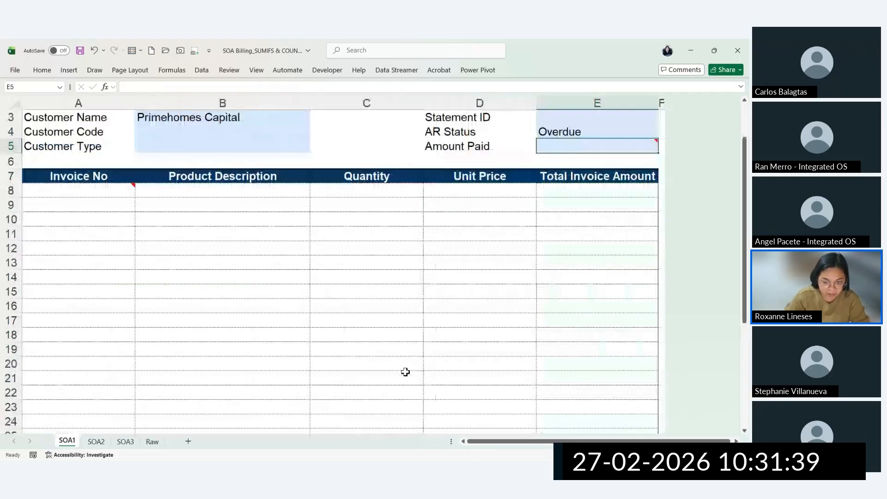
scroll(475, 354, up, 1)
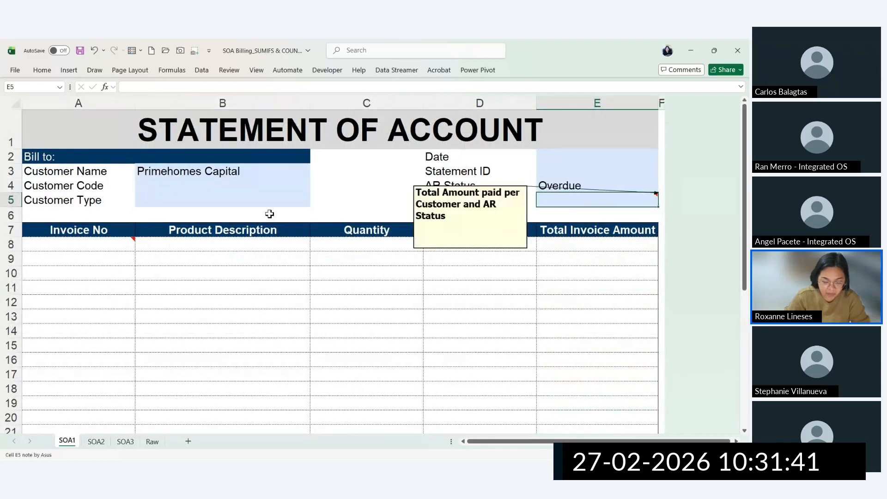
click(190, 172)
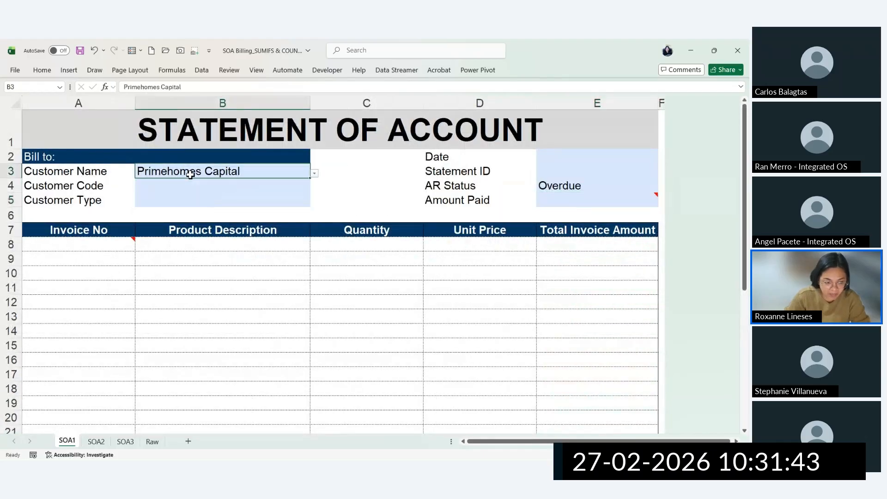
click(558, 185)
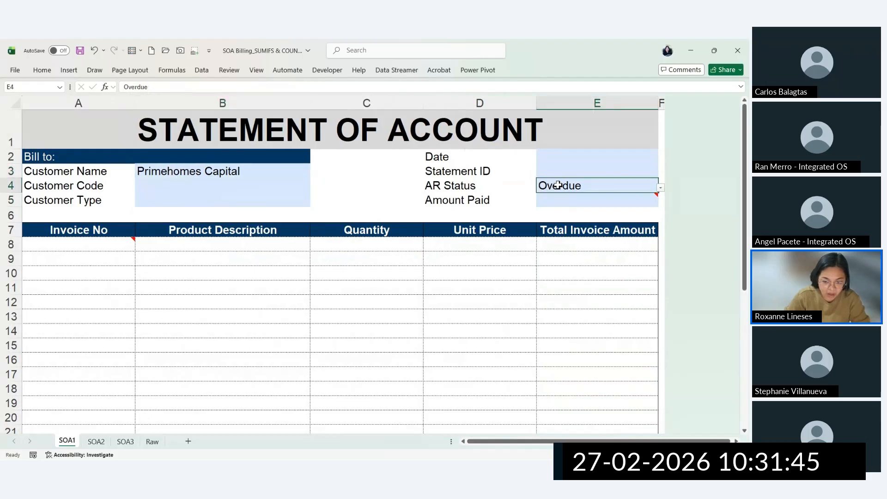
click(563, 198)
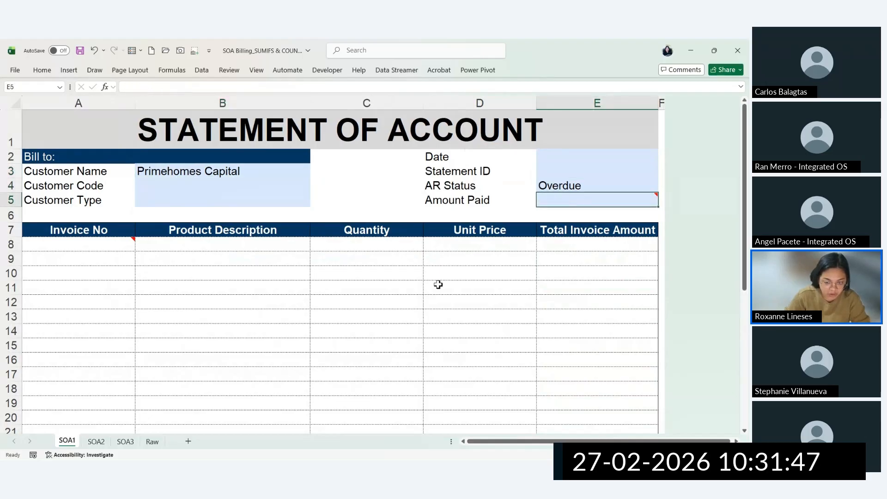
Step: Filter the Raw data's Customer Name column to Primehomes Capital only
click(149, 443)
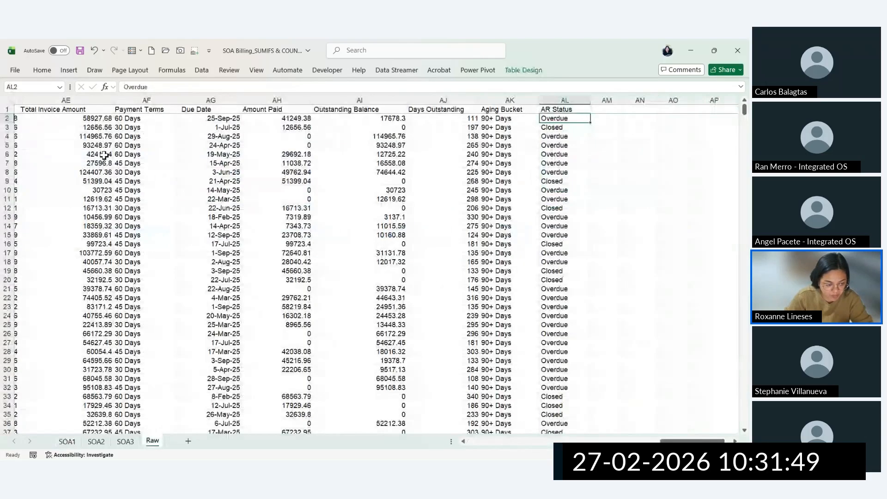
click(99, 109)
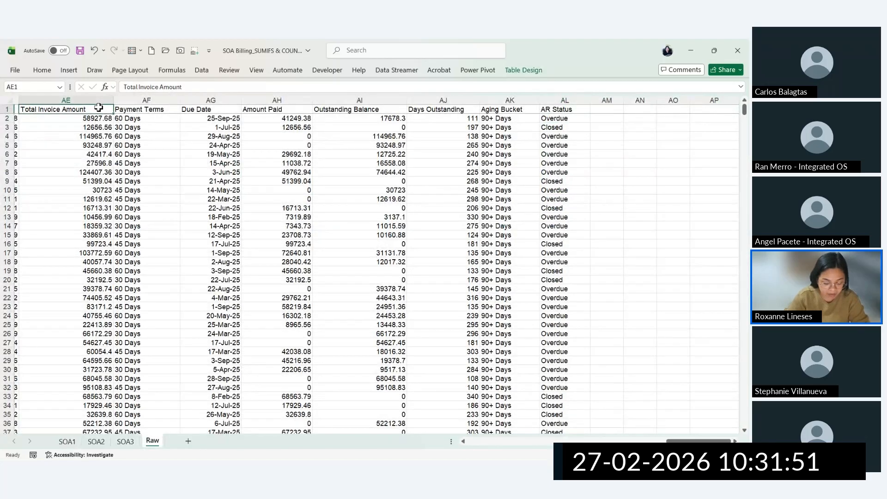
key(ctrl+Home)
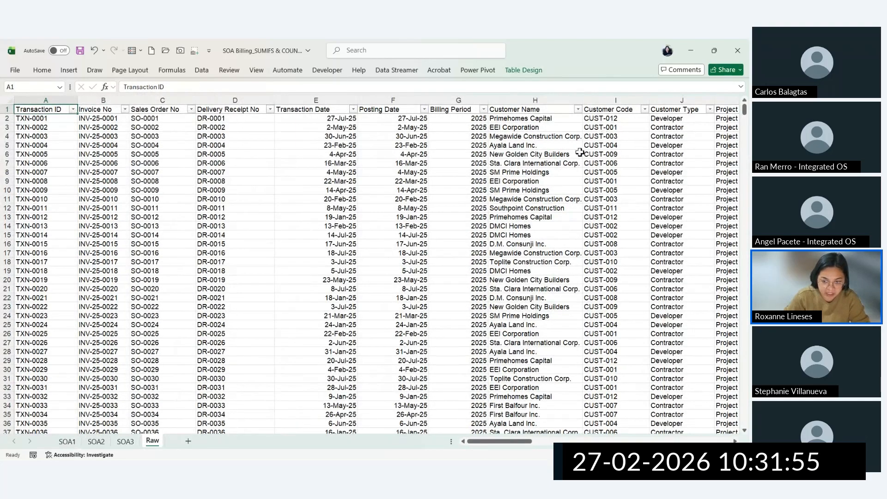
click(578, 110)
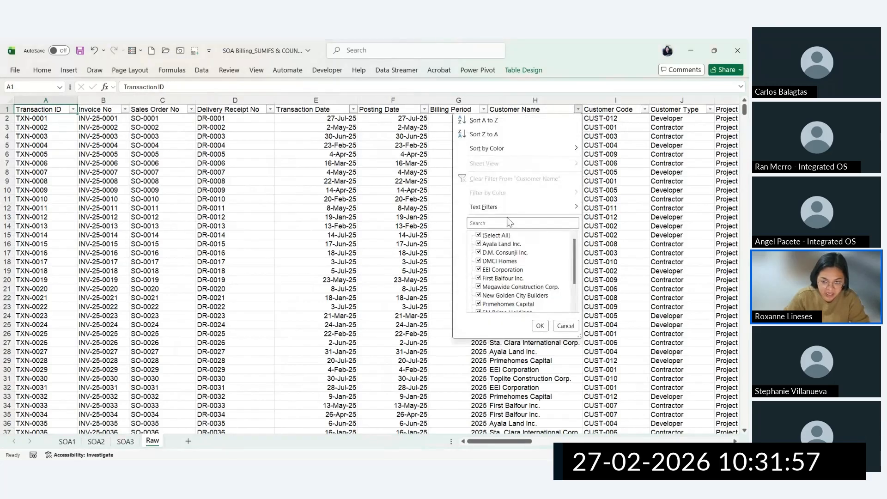
click(479, 235)
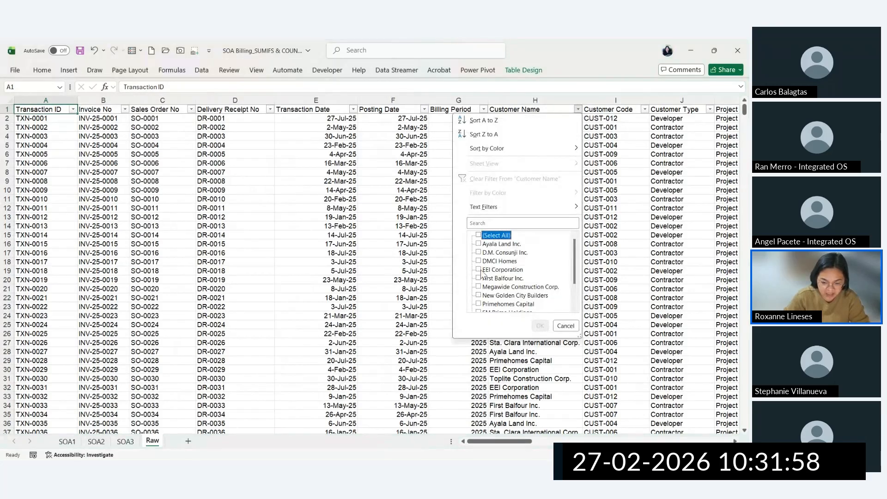
click(479, 305)
click(539, 325)
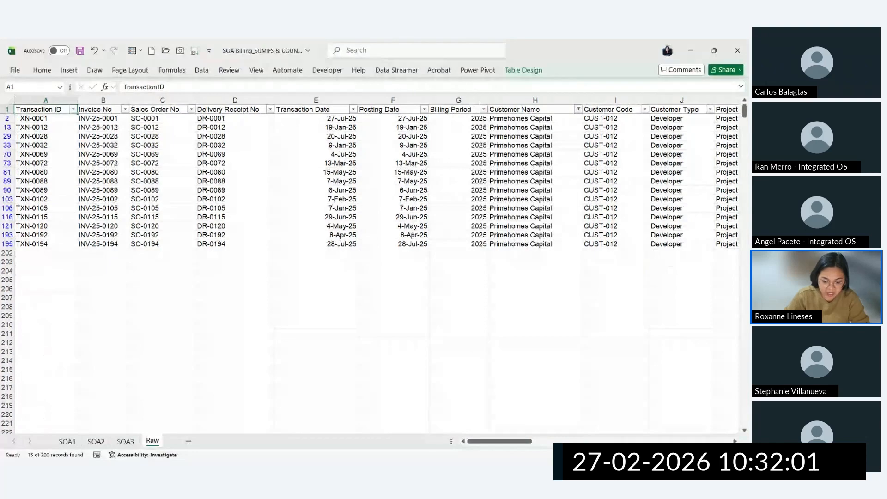
Step: Filter the AR Status column to exclude Closed, keeping only Overdue rows
drag(501, 442, 722, 430)
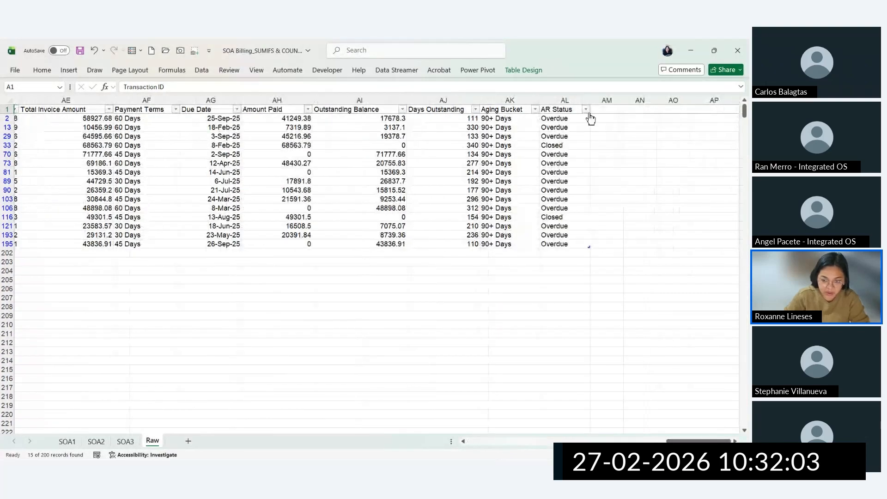
click(586, 110)
click(498, 244)
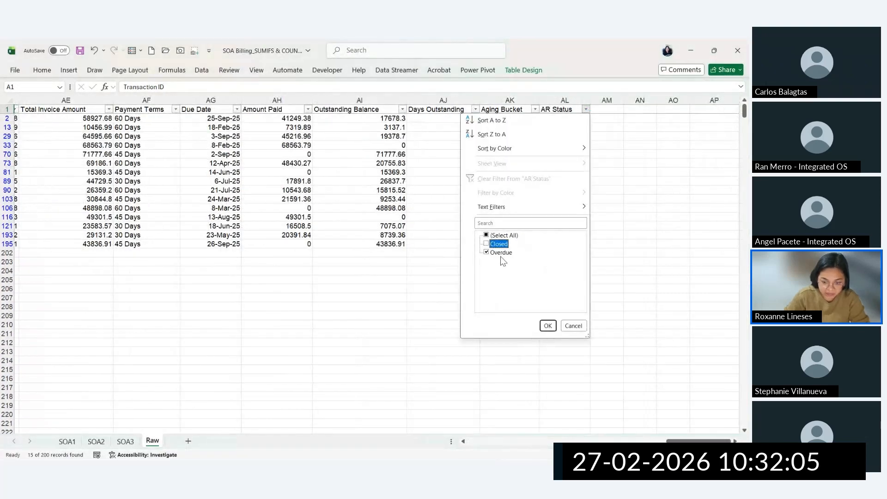
click(547, 325)
drag(697, 442, 635, 441)
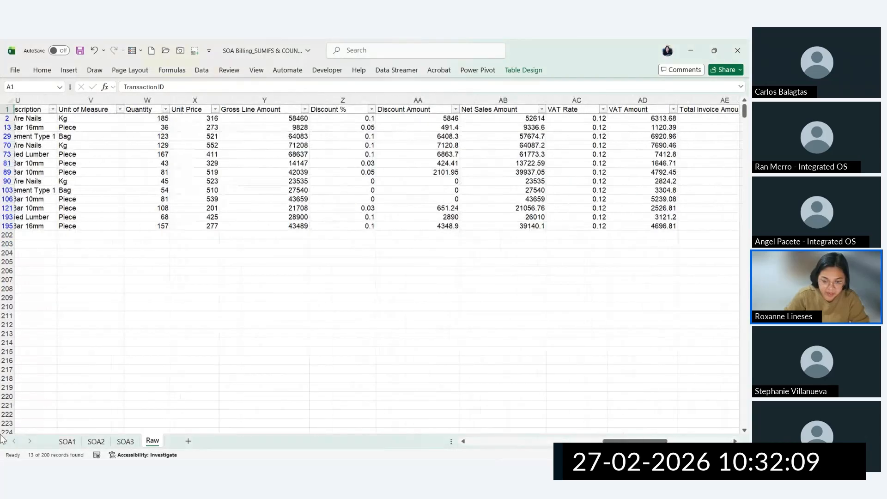
Step: Select the filtered Amount Paid values in column AH and open Quick Analysis with Ctrl+Q
click(67, 441)
drag(487, 200, 561, 199)
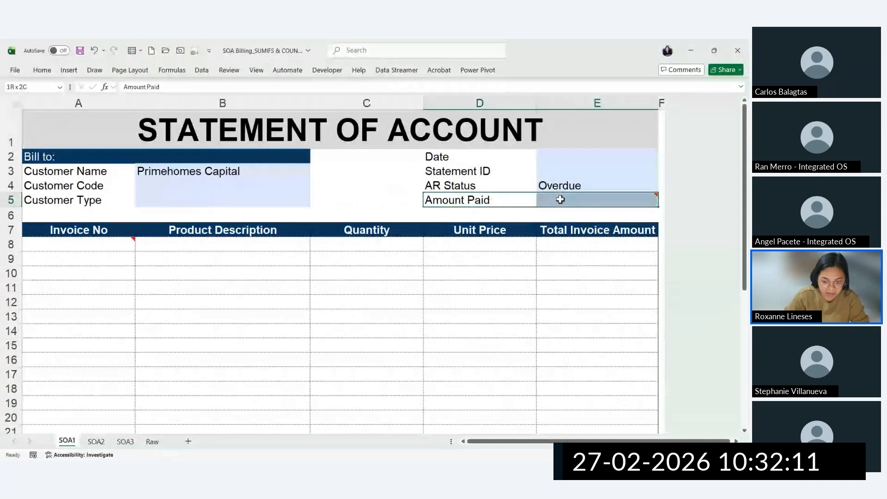
click(161, 442)
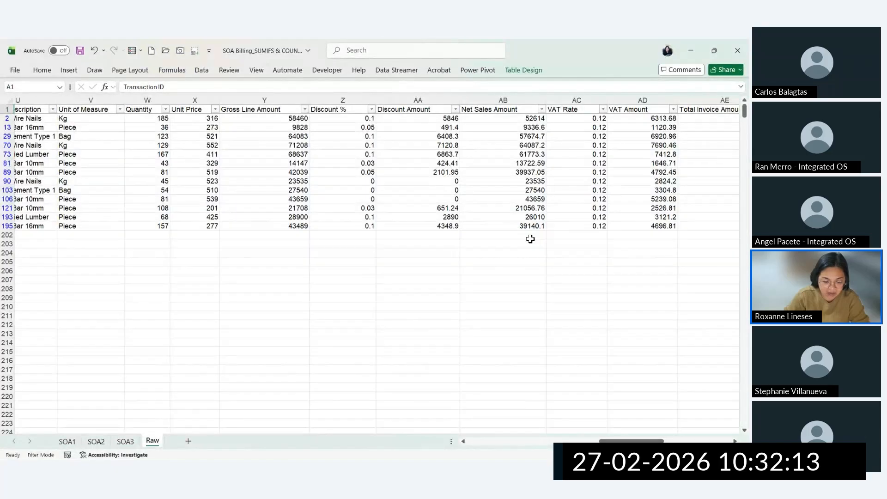
drag(629, 441, 667, 441)
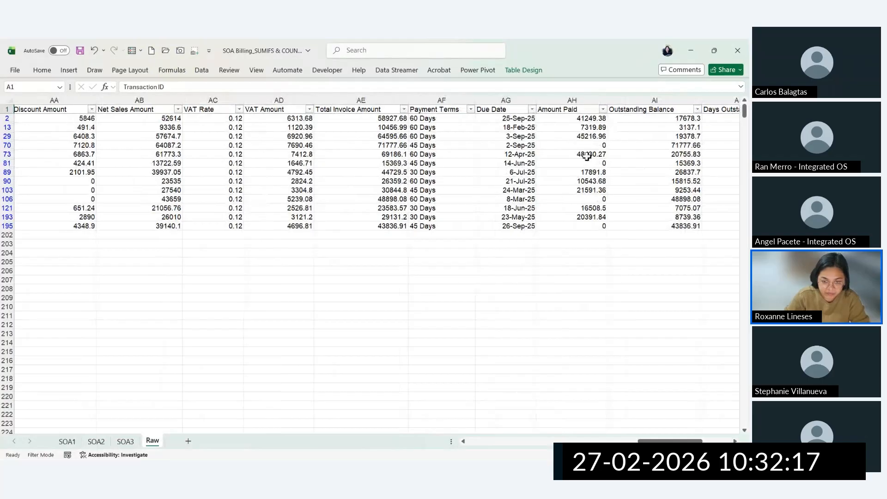
click(576, 113)
drag(578, 118, 585, 222)
key(ctrl+q)
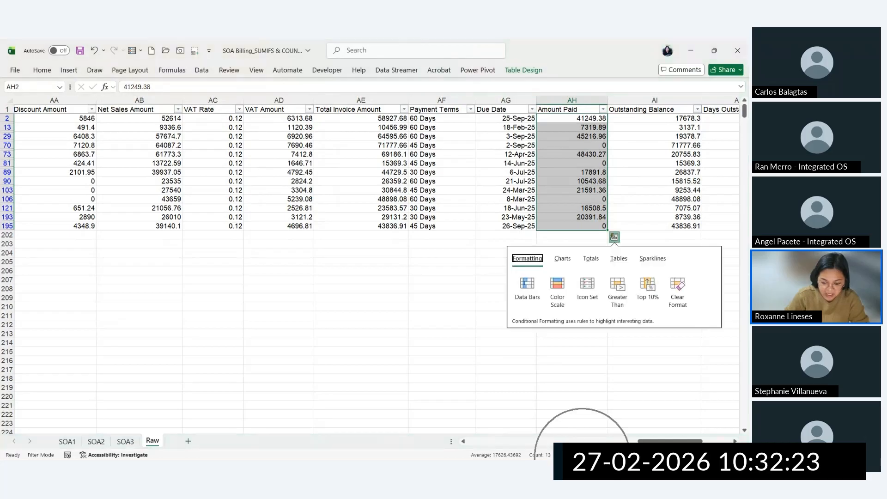
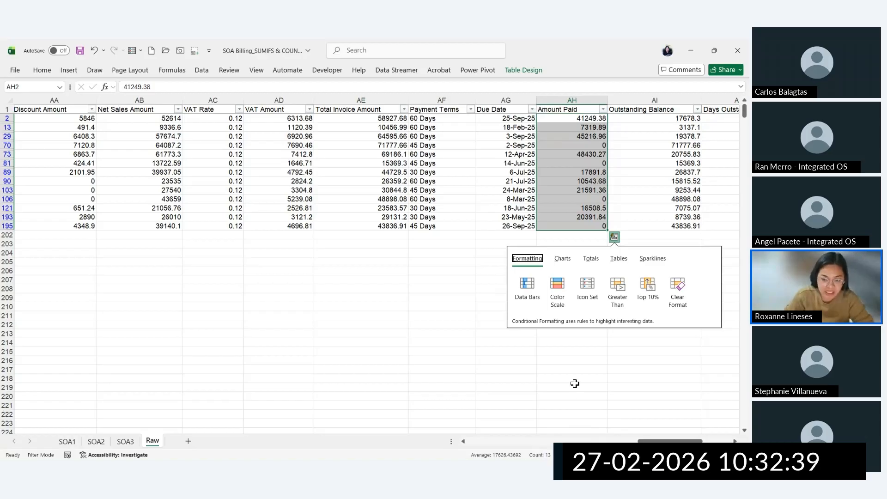
Step: Review the Raw sheet's Customer Name, AR Status and Amount Paid values, then return to SOA1
click(557, 355)
click(582, 262)
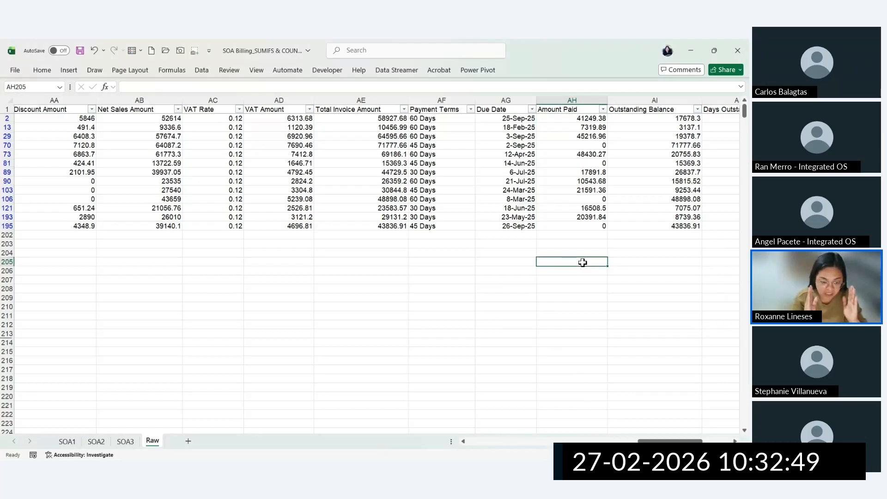
key(Home)
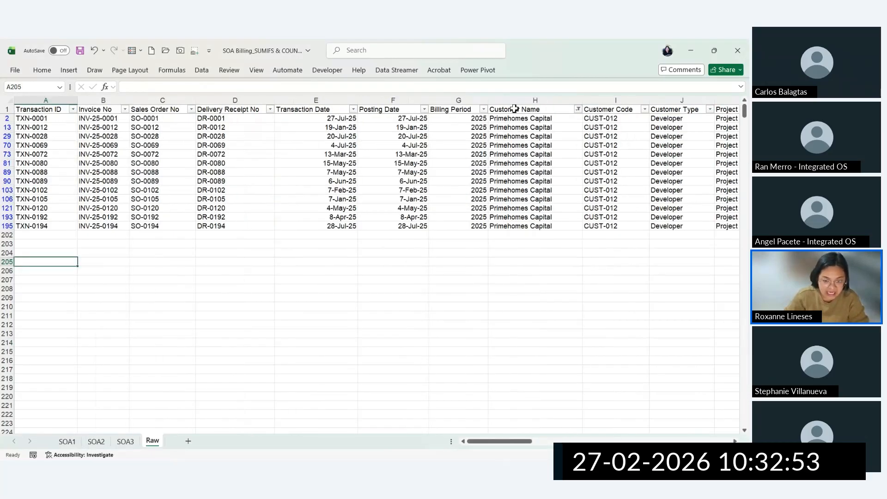
drag(514, 108, 531, 236)
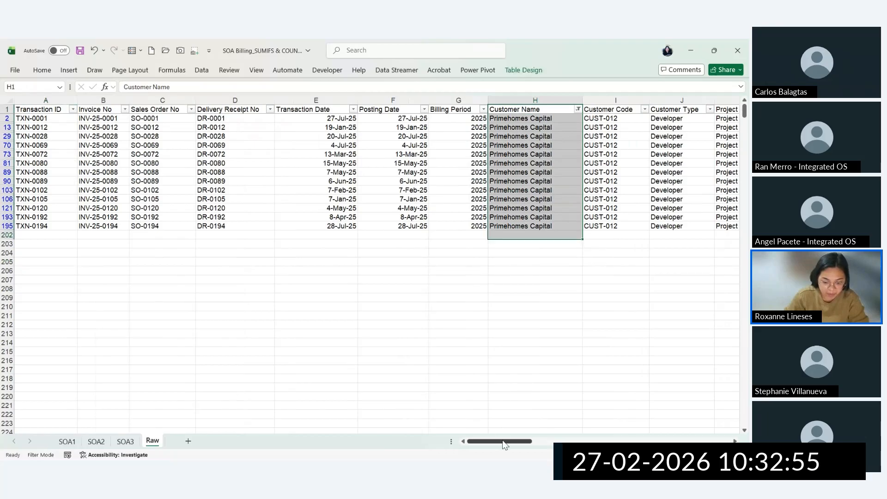
drag(504, 445, 703, 443)
drag(556, 110, 578, 231)
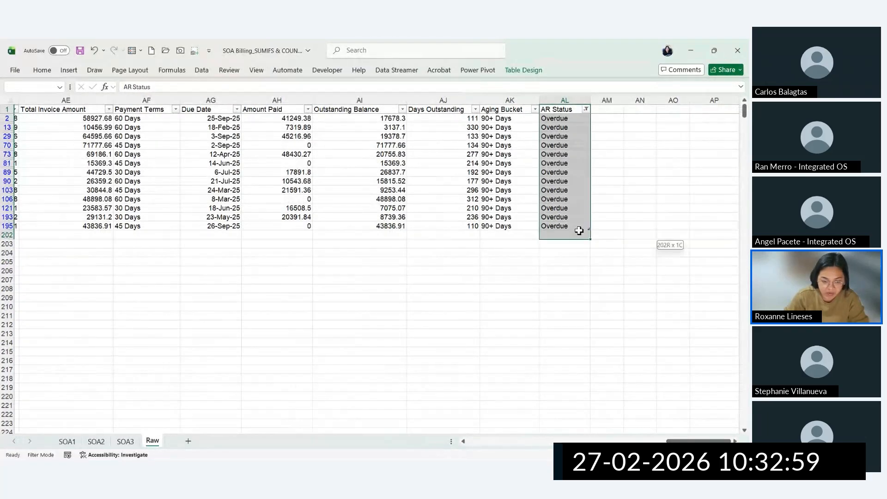
drag(273, 109, 301, 223)
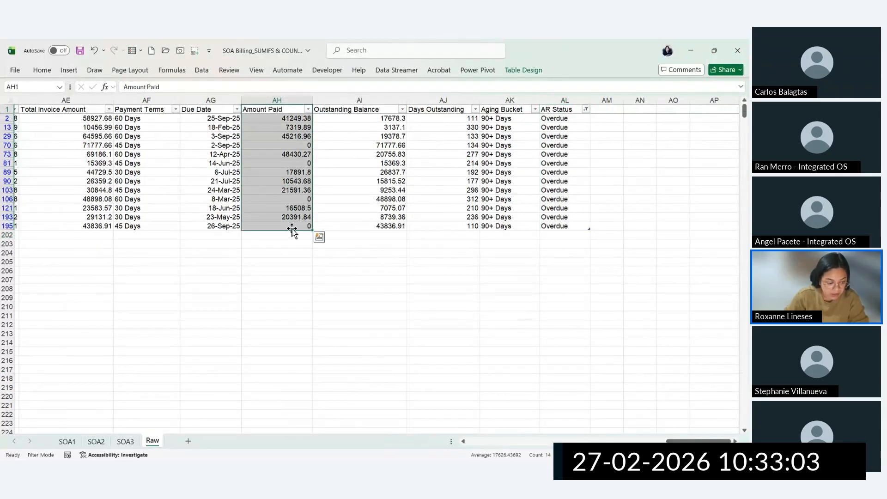
key(ctrl+Page_Up)
key(ctrl+Page_Up)
key(ctrl+Page_Up)
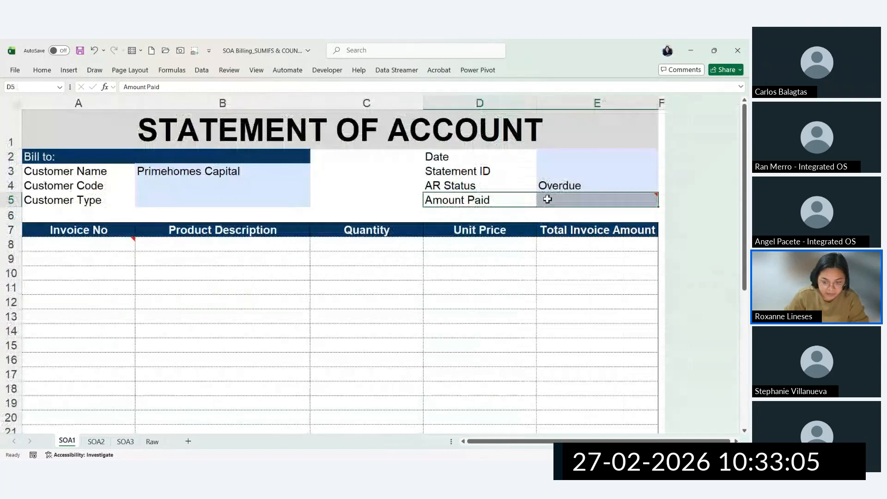
Step: In E5, start a SUMIFS formula summing the Raw sheet's Amount Paid column AH:AH
click(547, 198)
text(=)
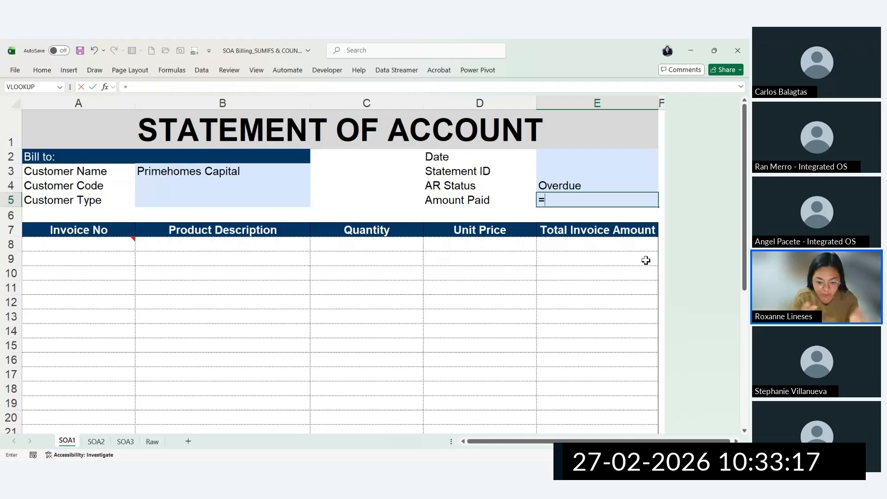
text(UMIFS()
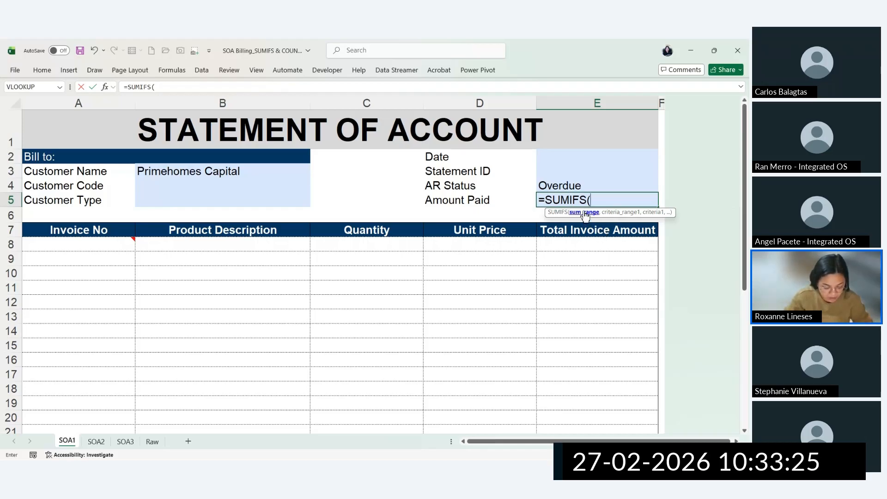
key(ctrl)
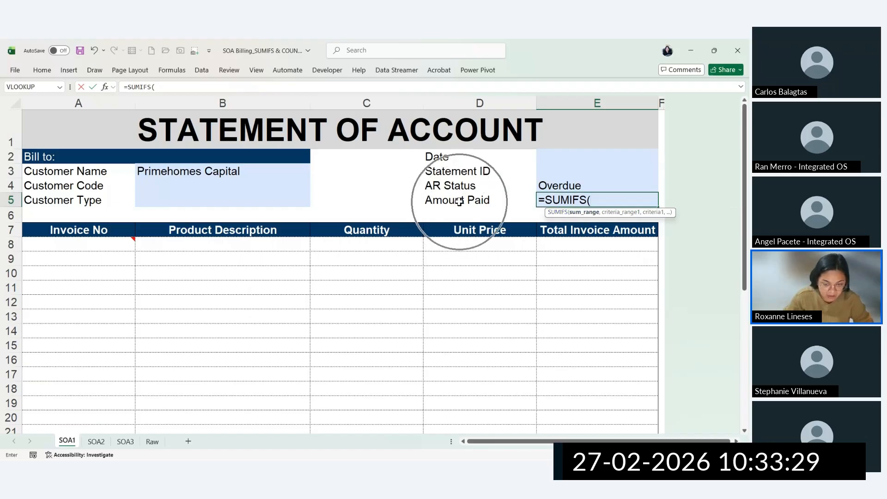
key(ctrl)
click(156, 444)
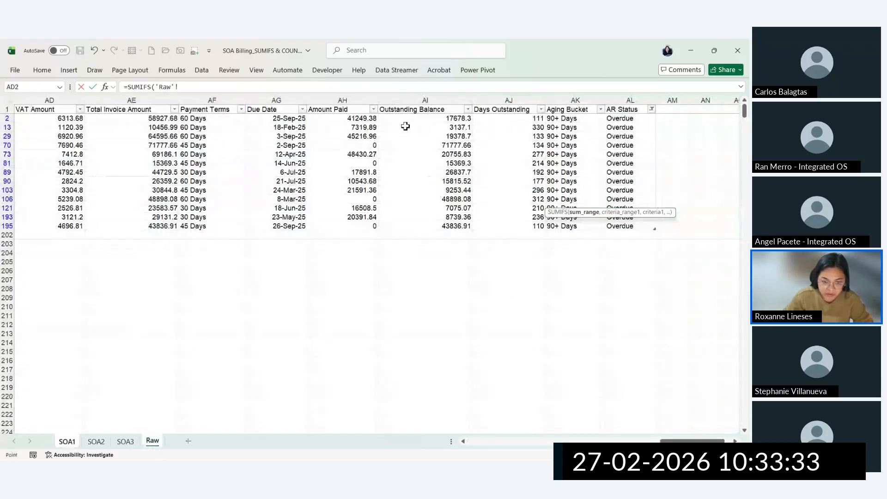
click(334, 99)
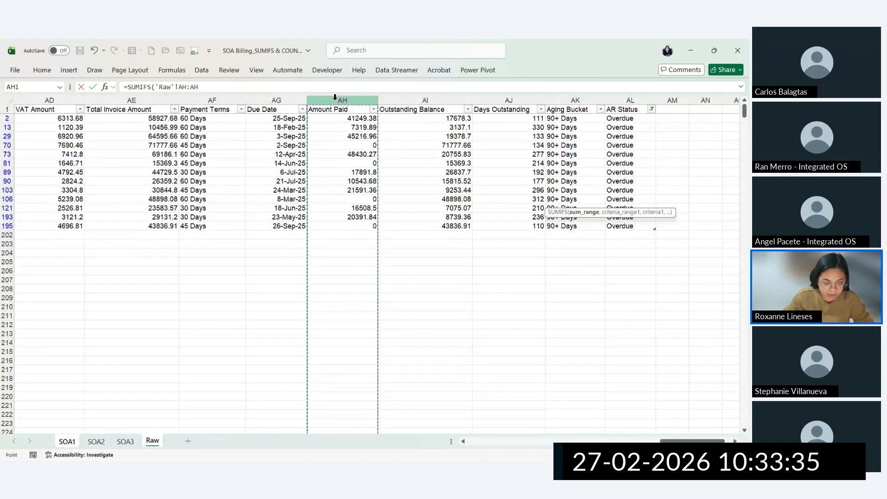
key(ctrl)
text(,)
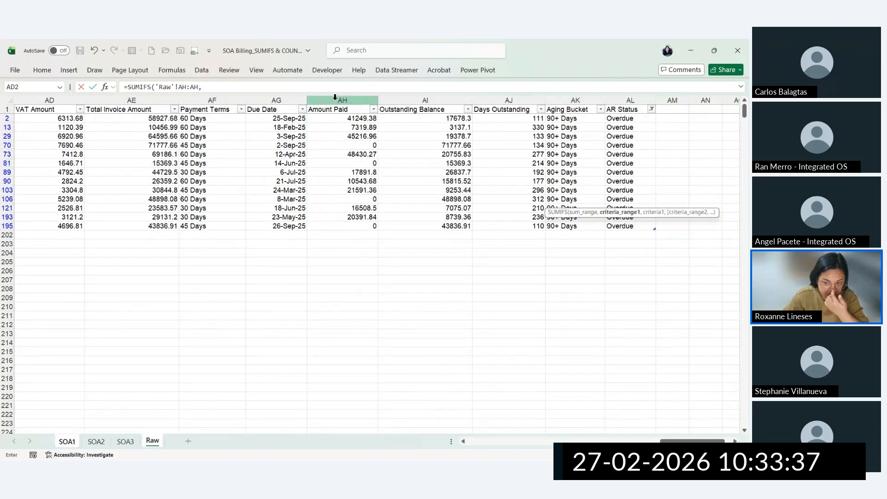
Step: Add SUMIFS criteria: Raw AL:AL matching SOA1 E4, and Raw H:H matching SOA1 B3
click(641, 99)
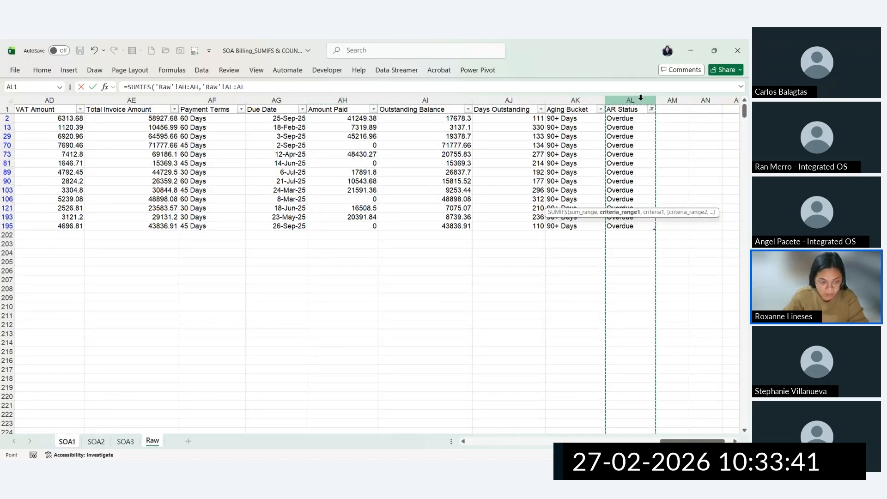
text(,)
click(67, 441)
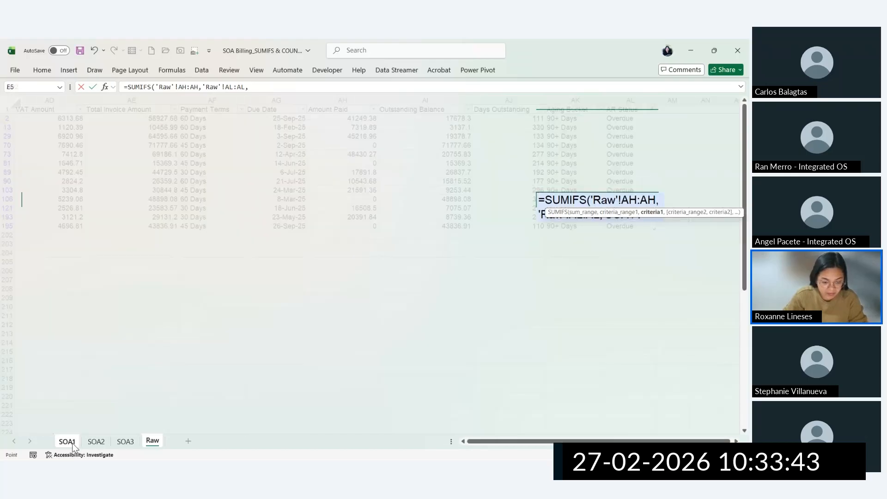
click(561, 186)
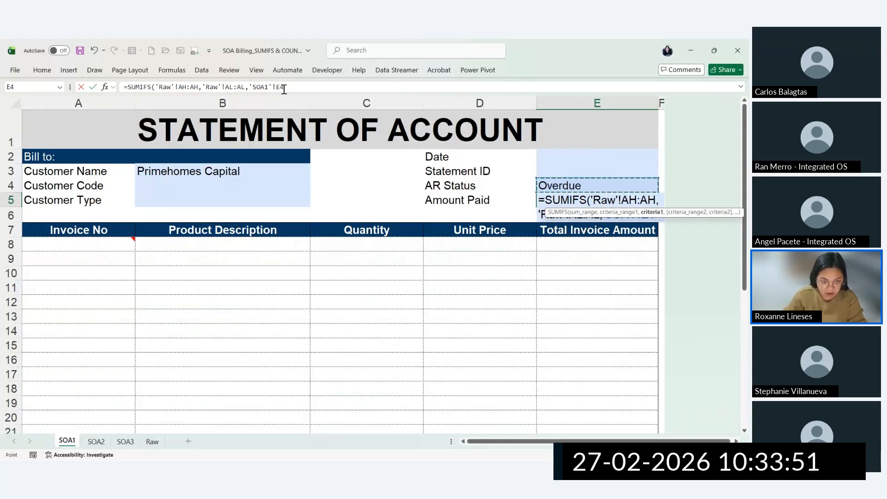
text(,)
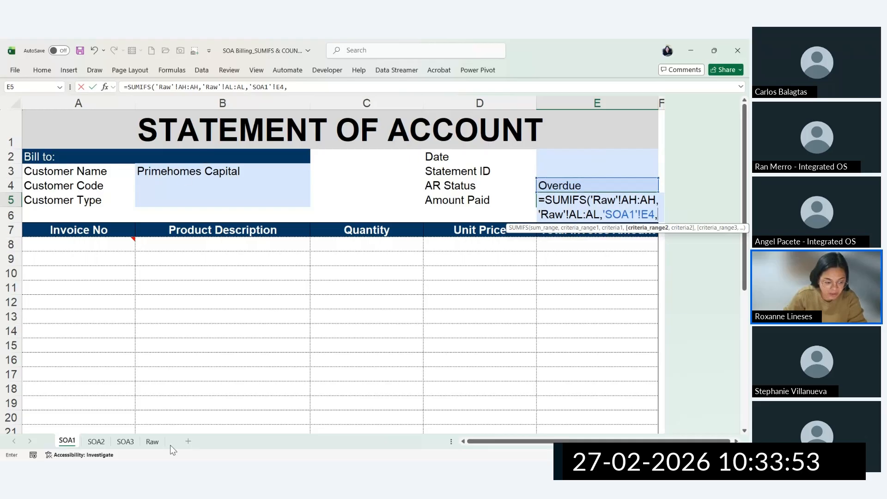
click(153, 442)
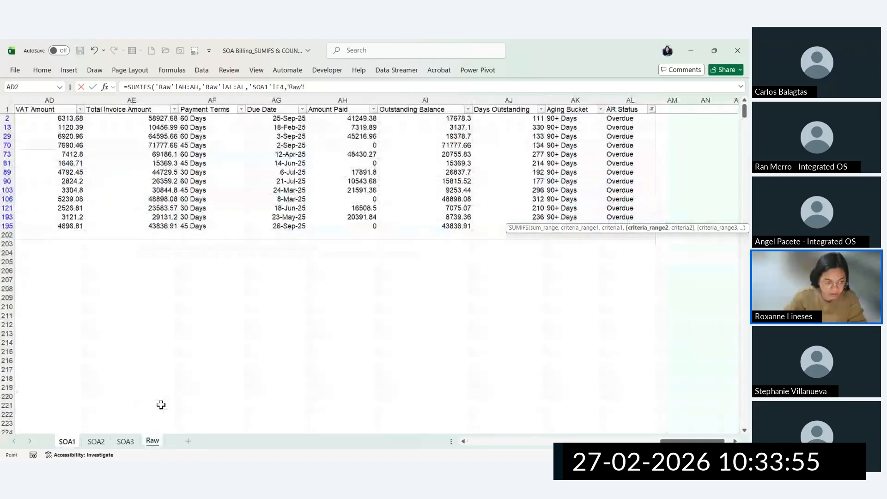
scroll(295, 134, left, 10)
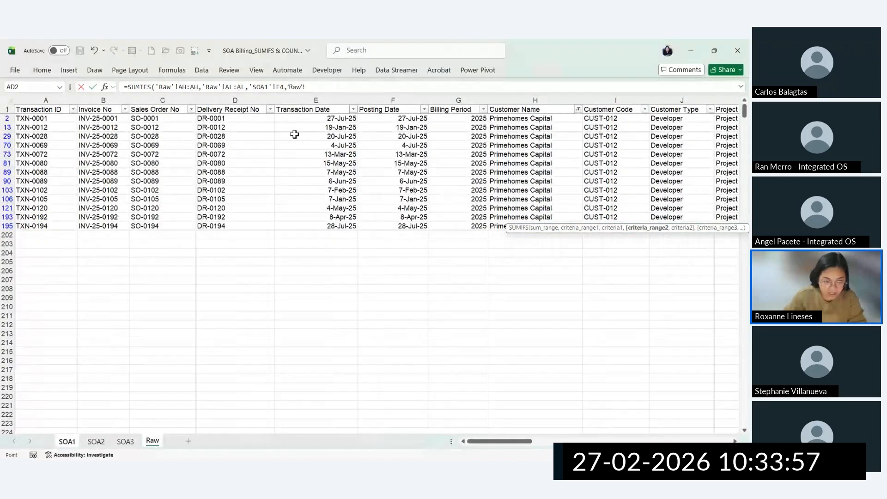
click(540, 99)
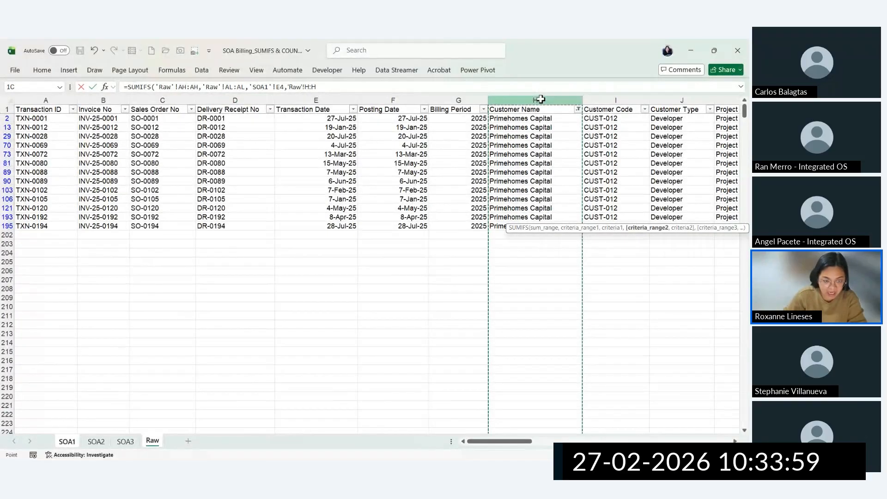
text(,)
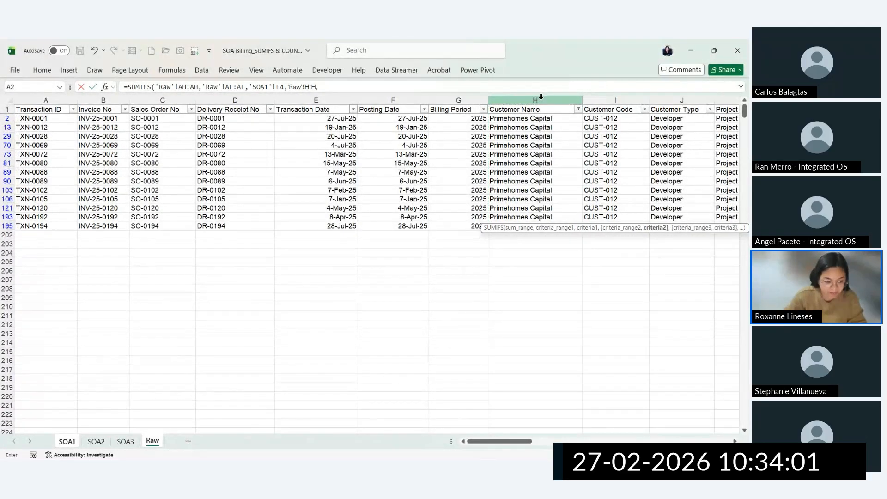
click(70, 443)
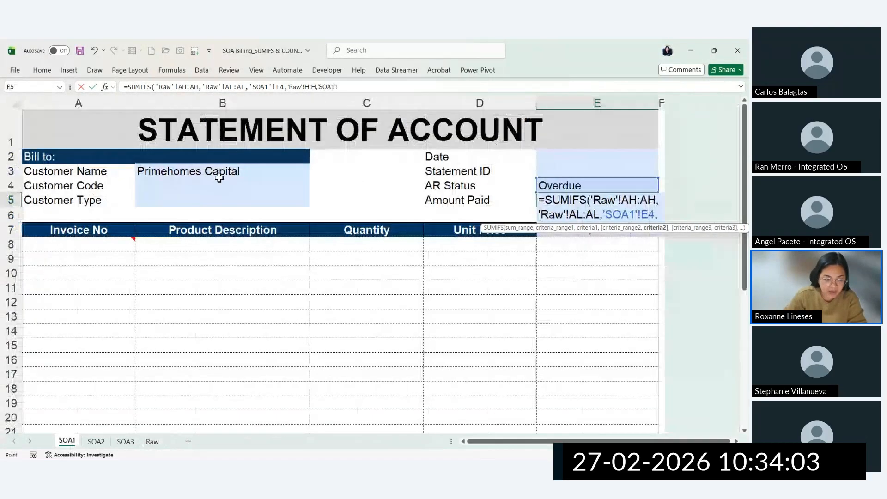
click(215, 172)
Step: Enter the SUMIFS formula in E5, which initially displays as a date
key(Return)
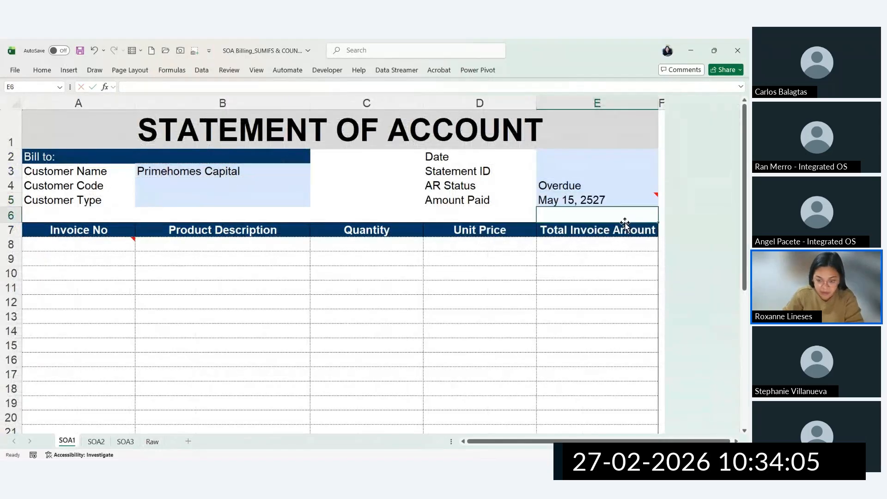
click(642, 201)
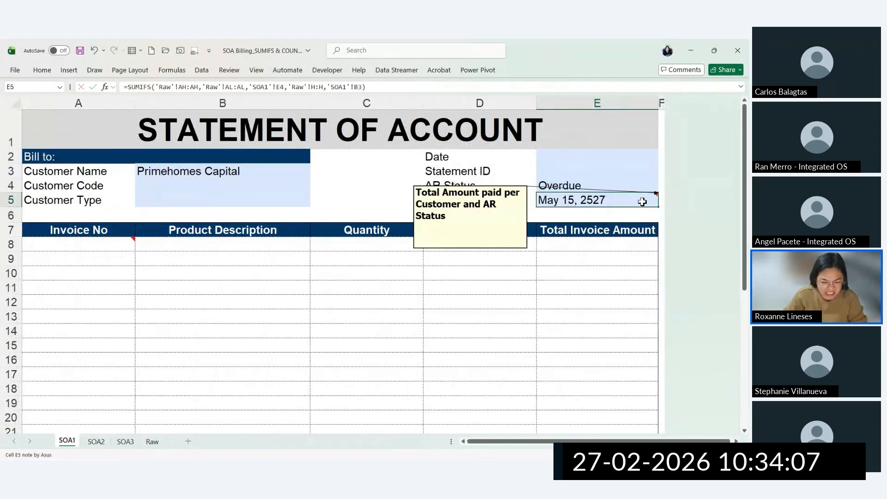
right_click(622, 202)
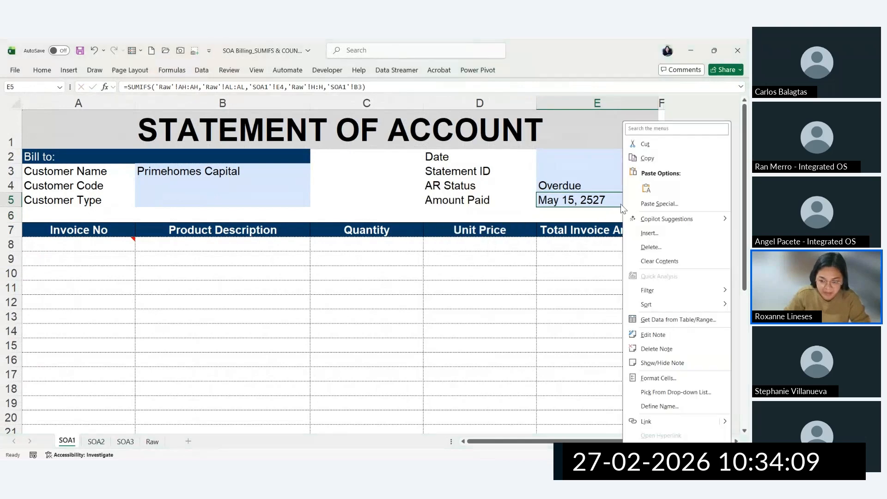
click(597, 200)
Step: Format E5 as Number with 2 decimals and 1000 separator, showing 229,143.68
mouse_move(597, 198)
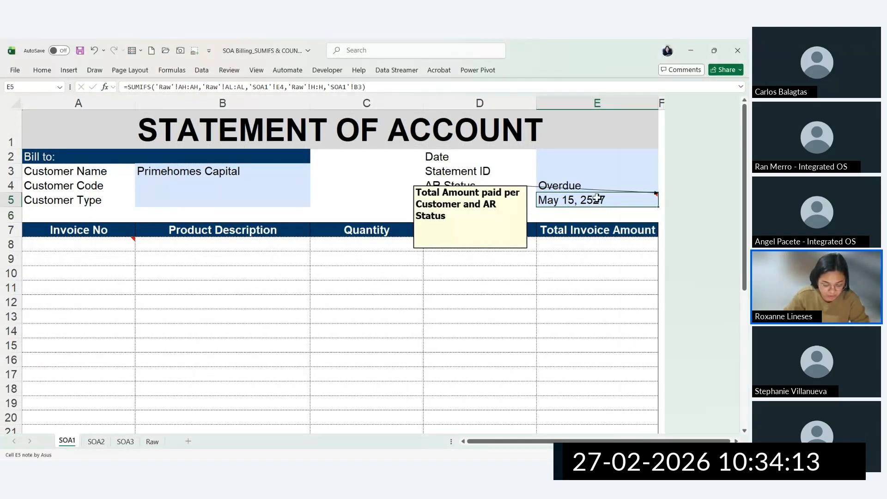
right_click(569, 202)
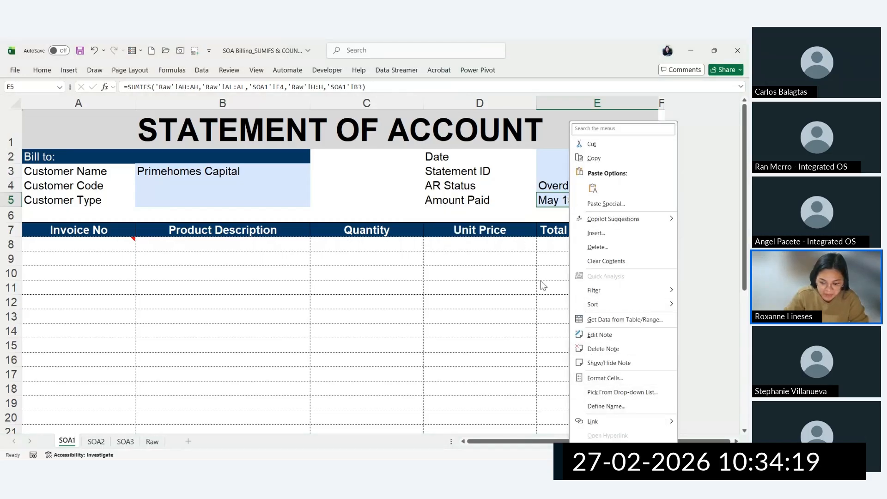
right_click(561, 203)
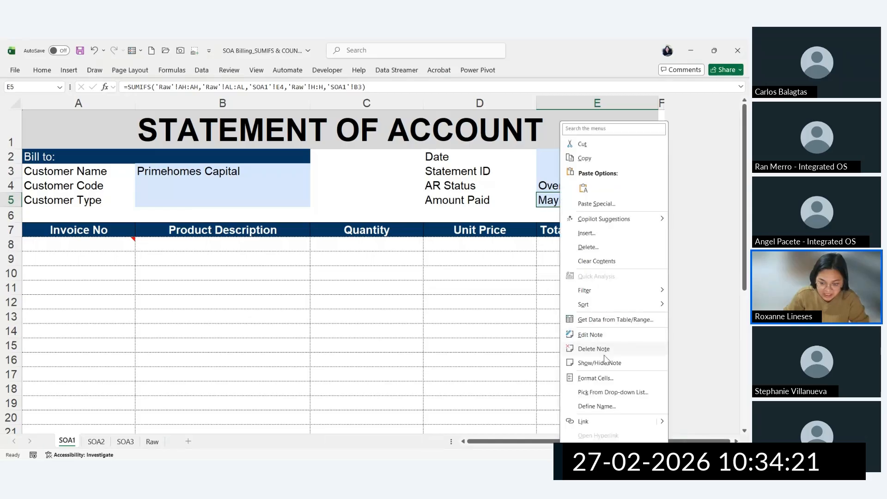
click(594, 378)
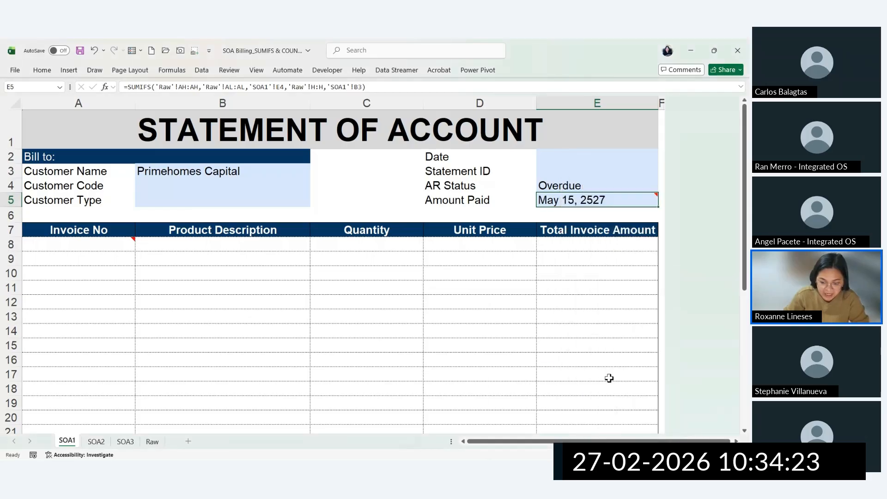
click(504, 302)
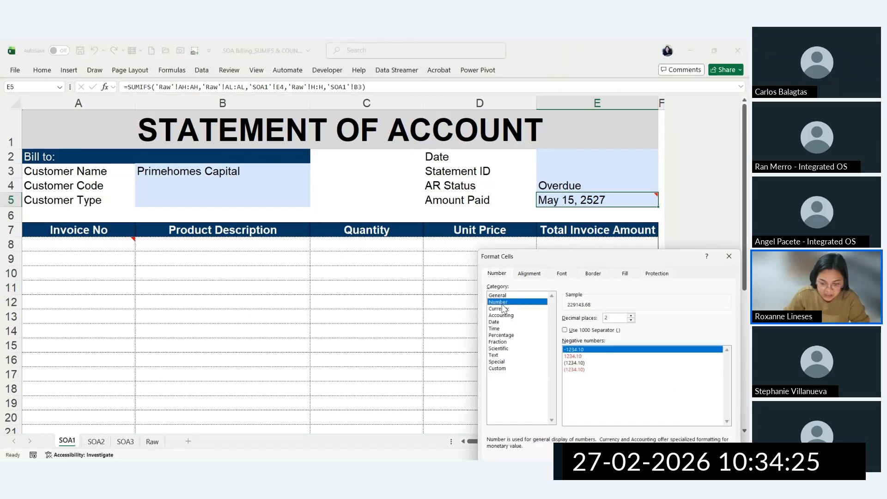
click(571, 331)
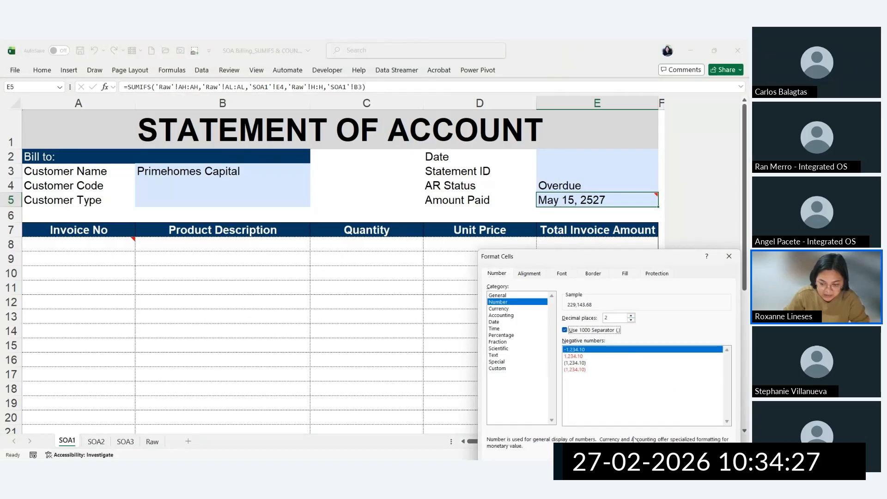
drag(626, 259, 439, 144)
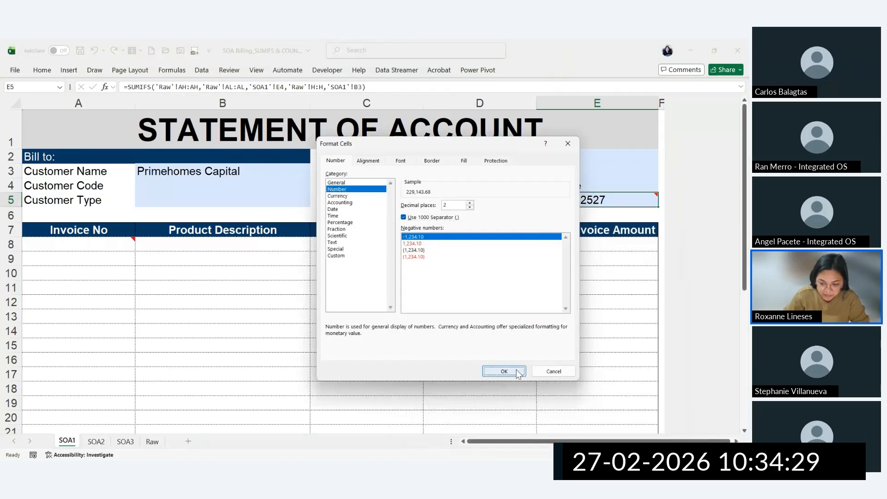
click(487, 370)
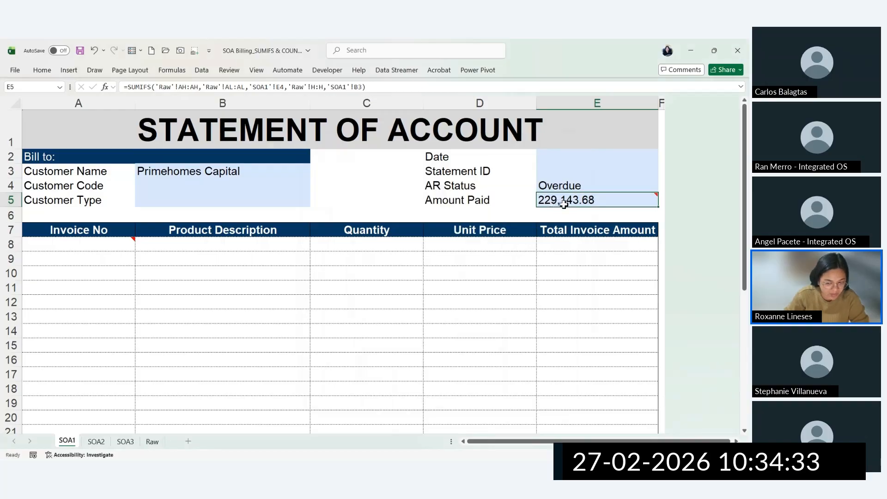
Step: Pick D.M. Consunji Inc. from B3's customer dropdown, after briefly choosing Sta. Clara International Corp
mouse_move(563, 204)
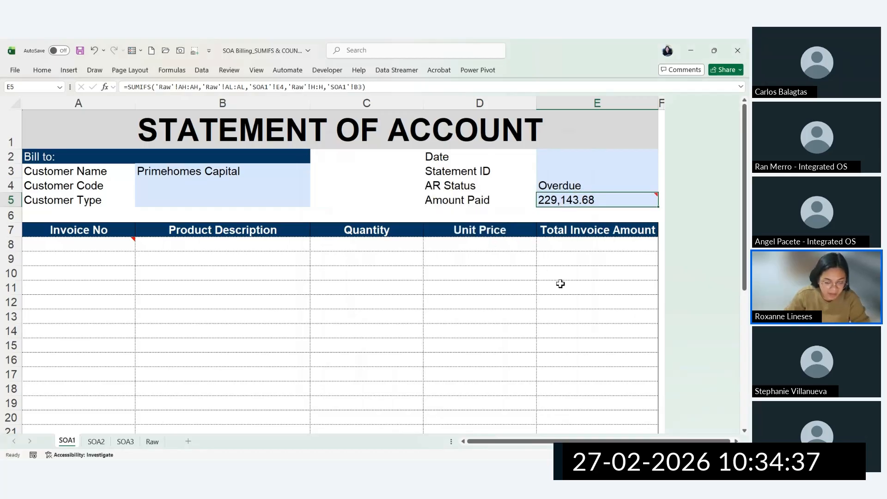
click(545, 256)
click(295, 174)
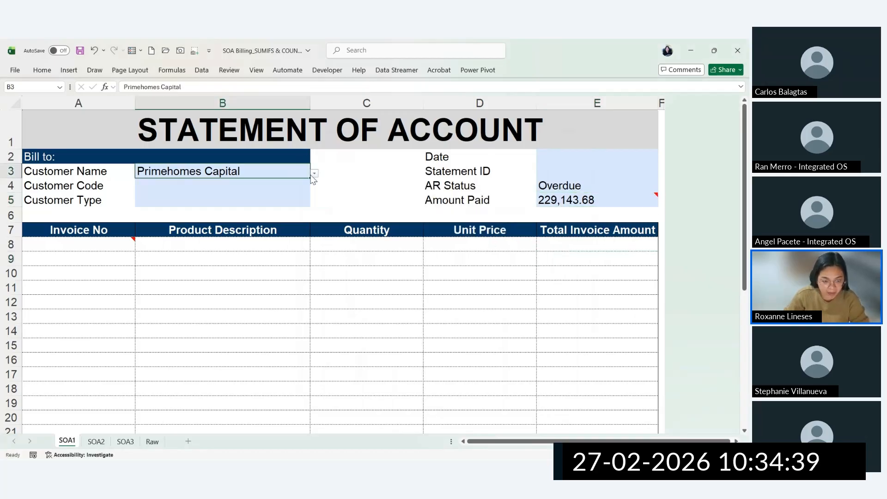
click(314, 173)
click(289, 197)
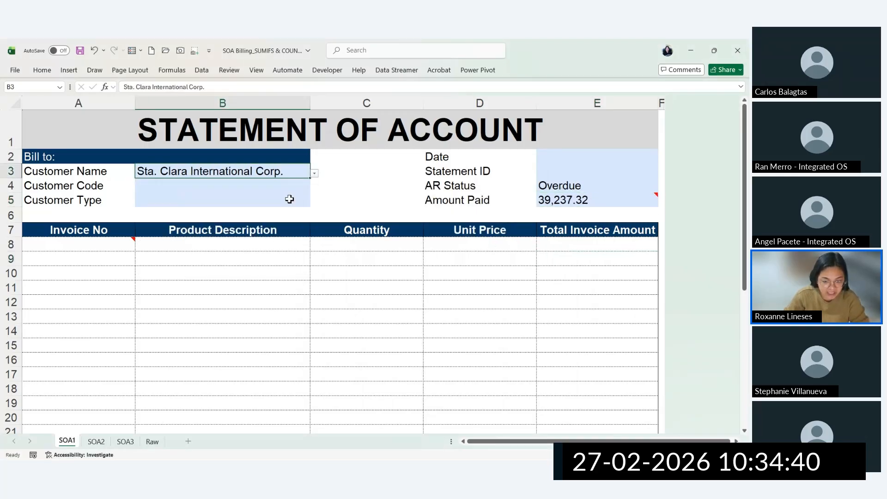
click(314, 174)
click(286, 261)
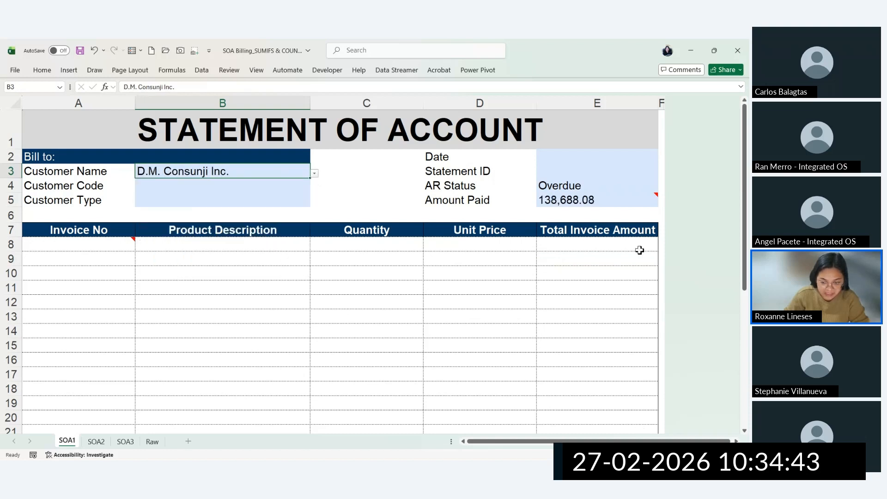
Step: Check E5's 'SOA1'!B3 customer criterion against the Raw sheet's Customer Name column H
double_click(633, 200)
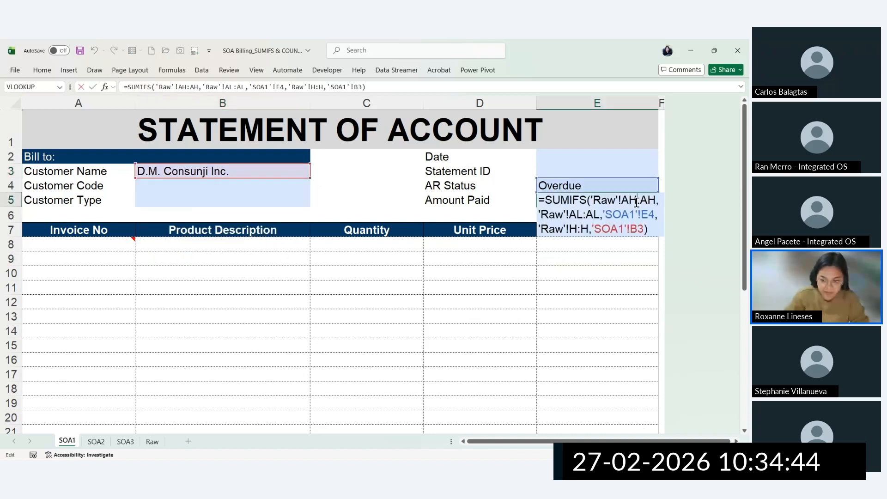
click(635, 231)
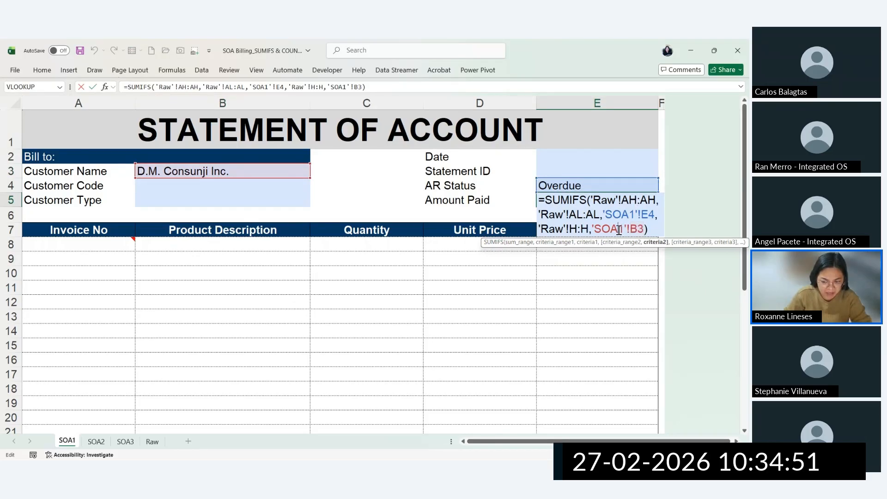
drag(598, 229, 645, 231)
key(ctrl)
key(ctrl)
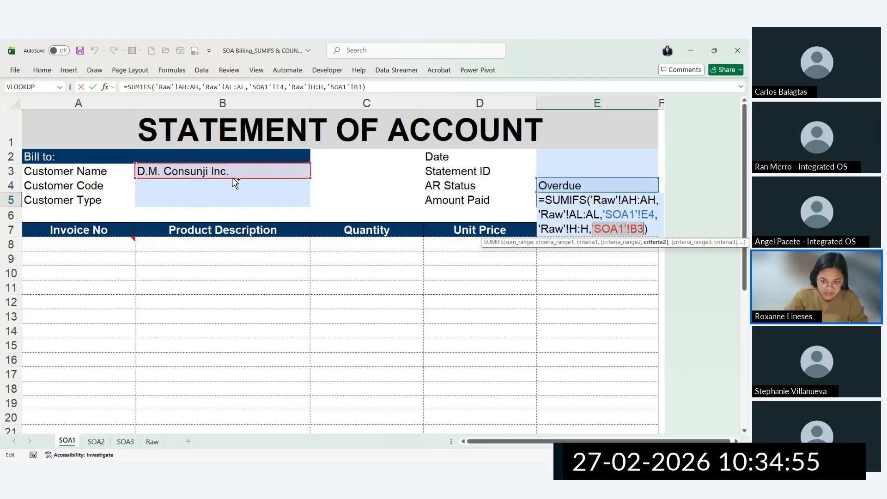
click(642, 228)
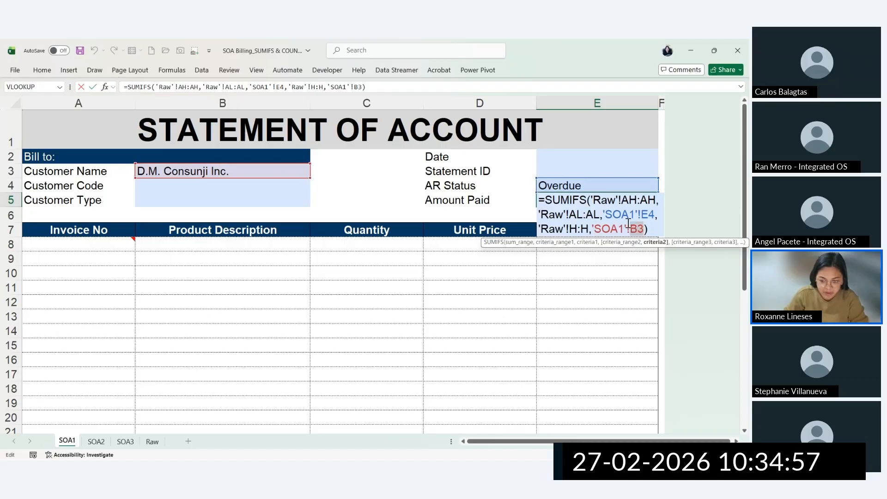
drag(628, 224, 571, 225)
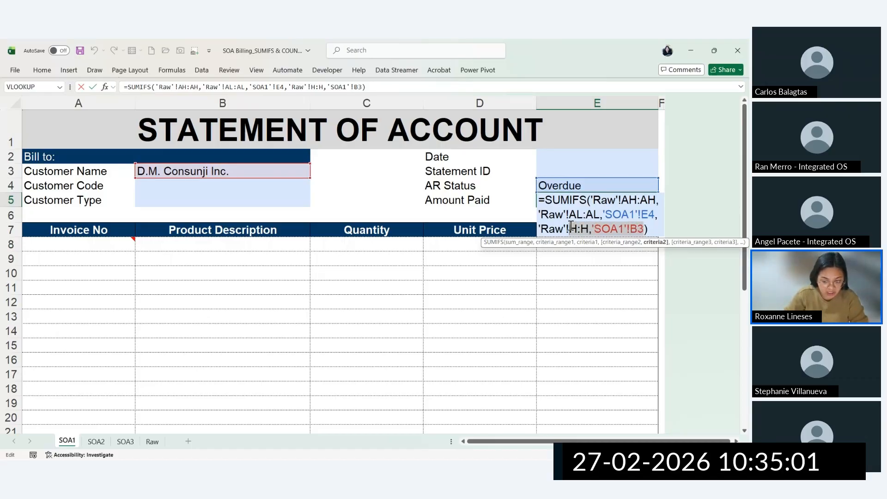
key(ctrl+Return)
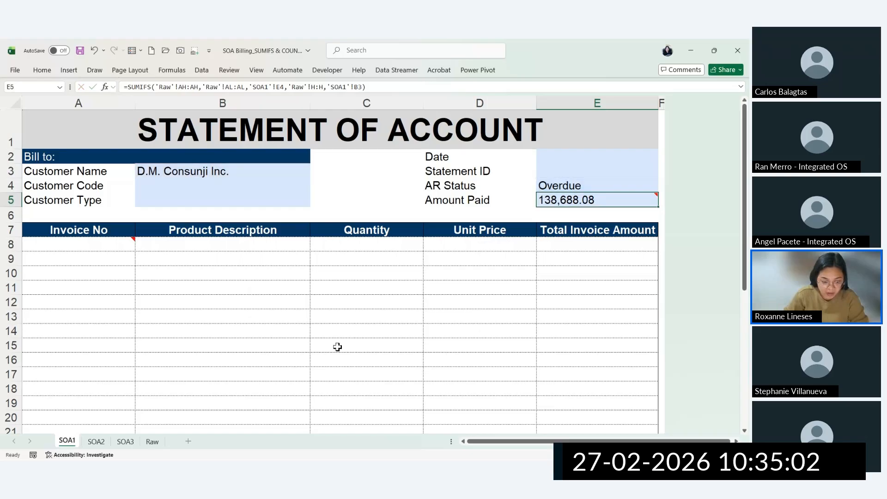
click(152, 442)
click(548, 100)
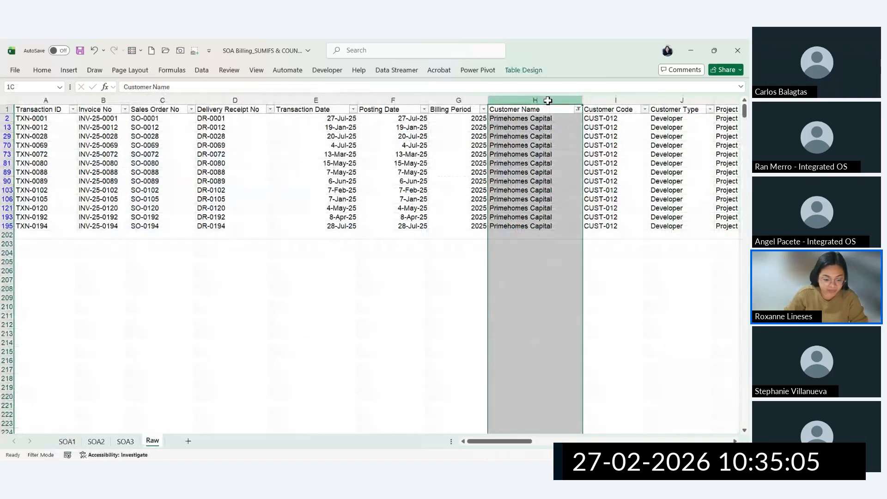
click(67, 441)
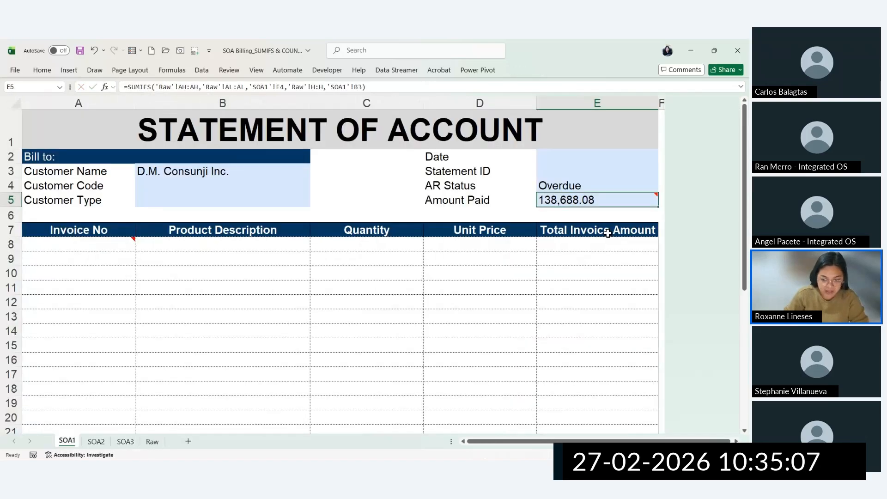
Step: Check E5's E4 AR Status criterion against the Raw sheet's AR Status column AL
double_click(624, 211)
drag(645, 229, 546, 225)
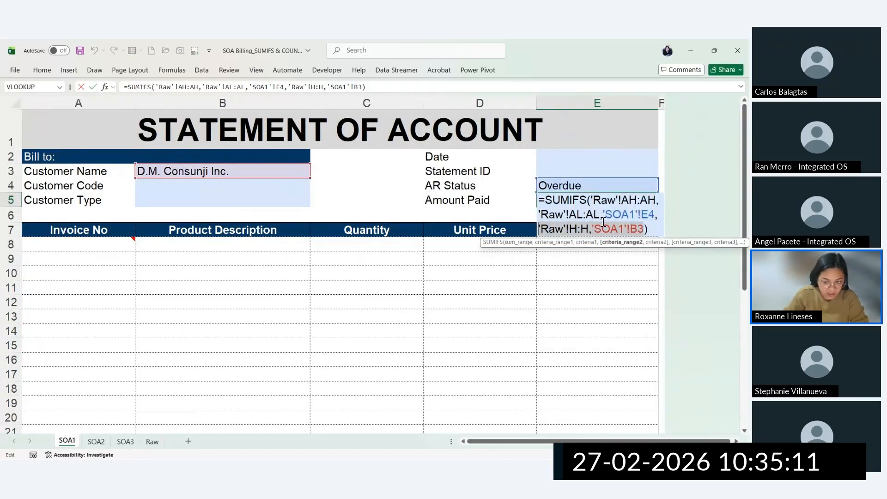
drag(654, 216, 642, 215)
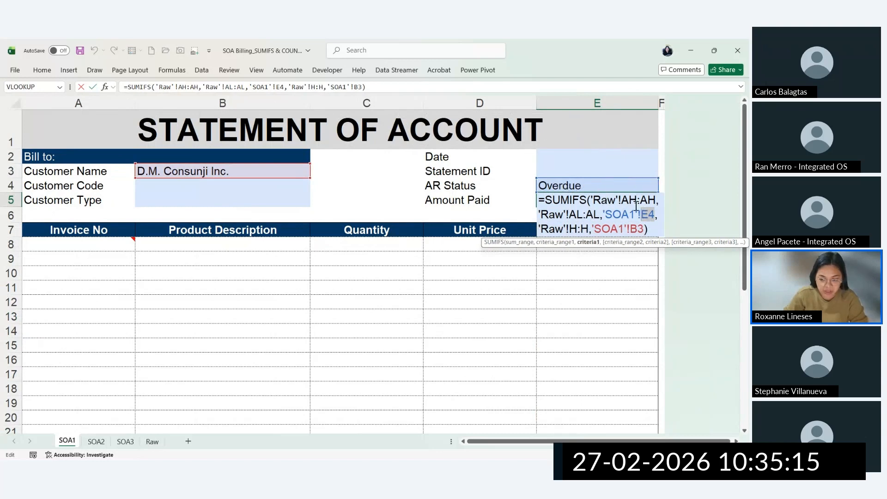
drag(655, 216, 573, 215)
key(ctrl+Return)
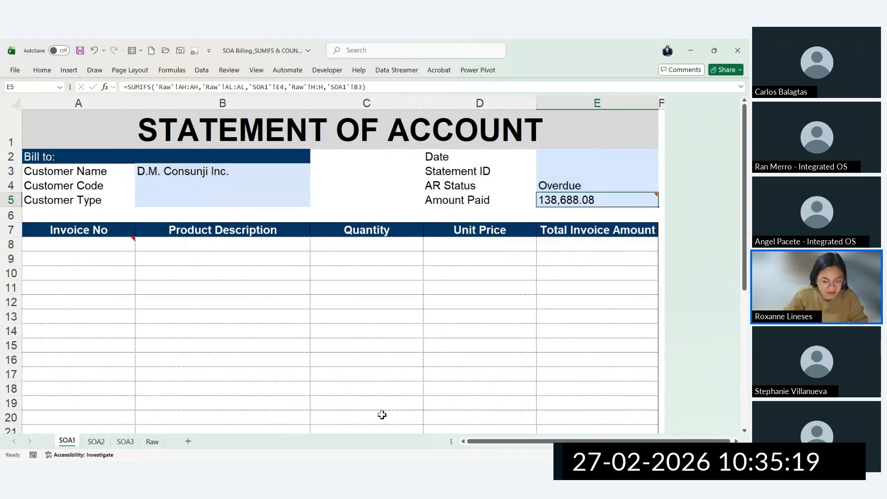
click(157, 442)
drag(503, 442, 697, 441)
click(563, 101)
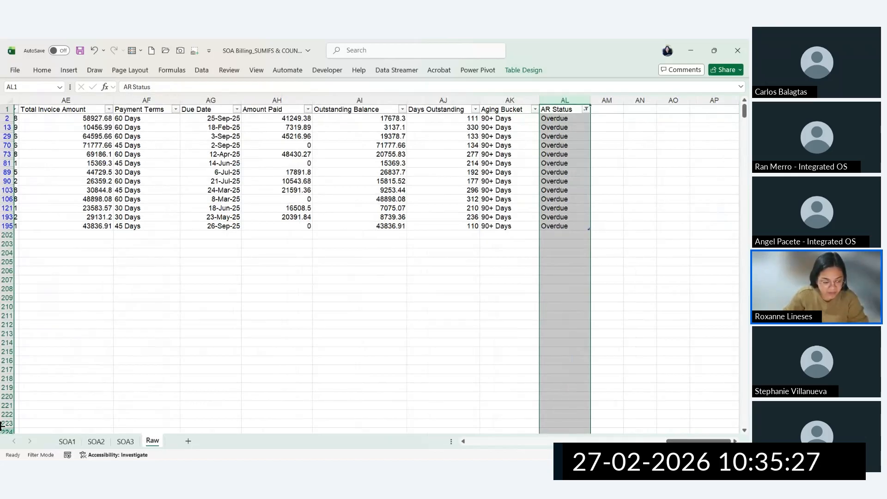
click(67, 441)
Step: Review the AH:AH sum range and H:H/B3 and E4 criteria in E5's formula, leaving it unchanged
double_click(587, 200)
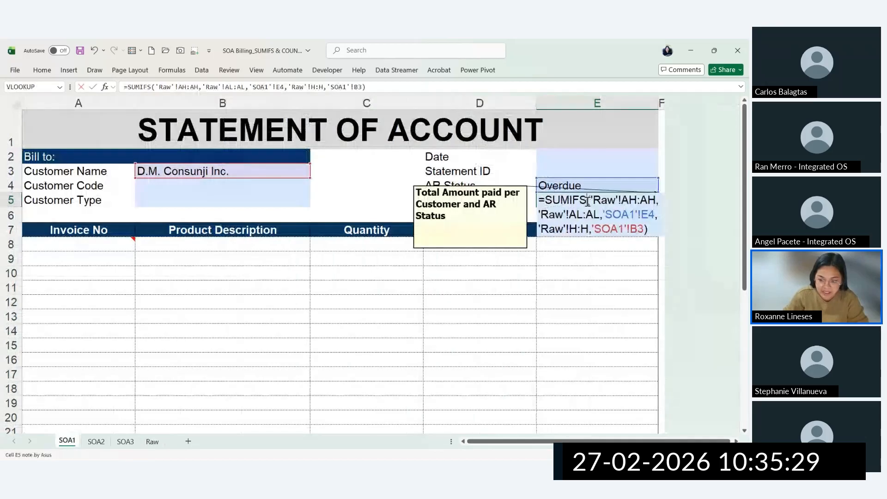
drag(648, 228, 539, 226)
drag(655, 213, 557, 214)
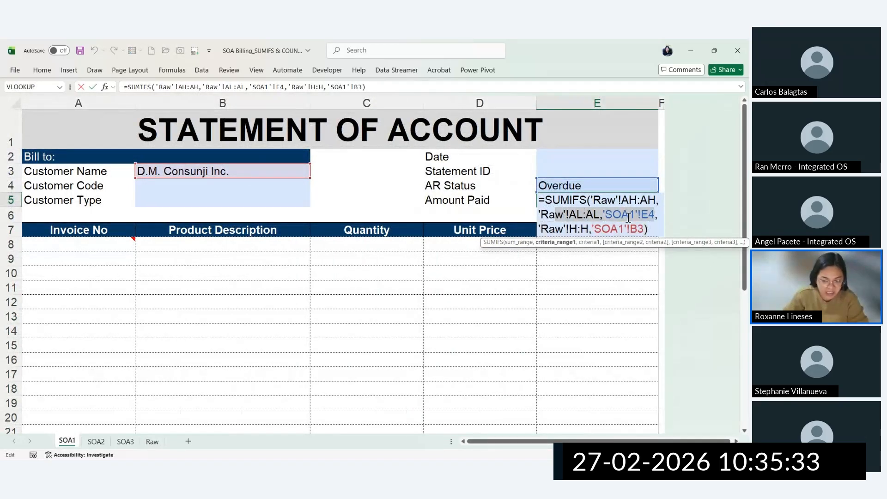
click(654, 197)
drag(655, 197, 587, 198)
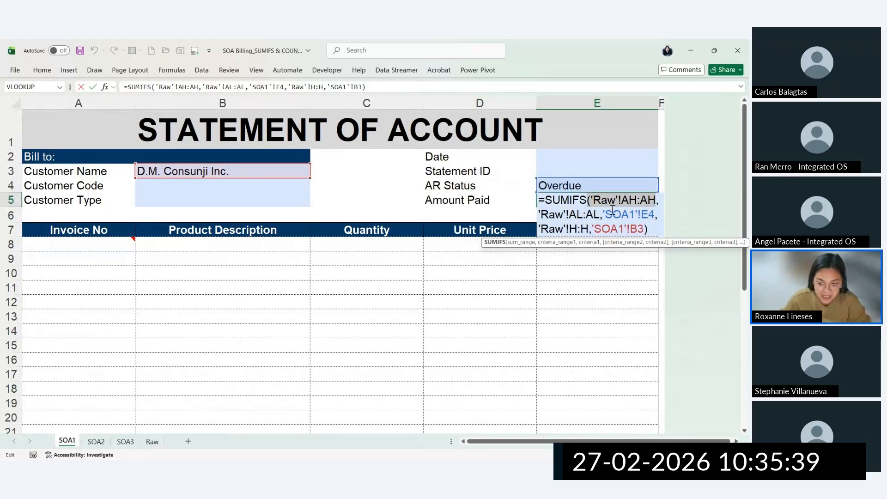
mouse_move(641, 228)
mouse_down()
mouse_move(629, 227)
mouse_move(644, 230)
mouse_up()
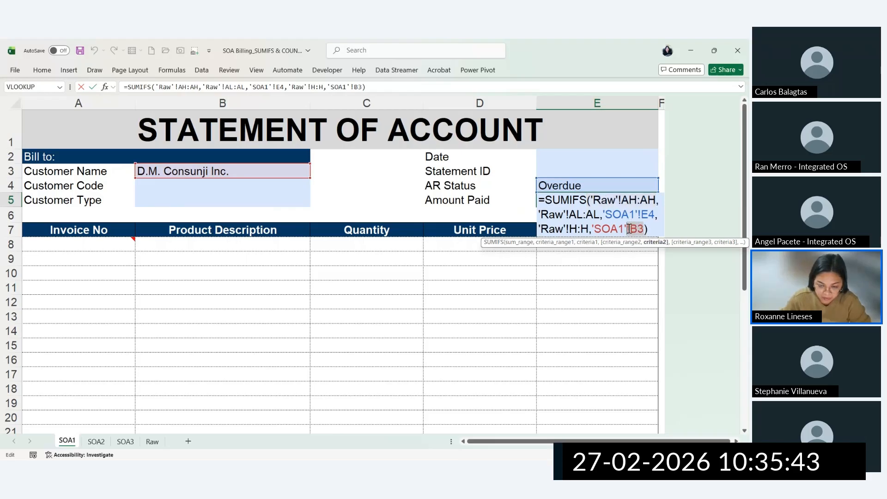
drag(629, 228, 569, 229)
drag(655, 215, 567, 213)
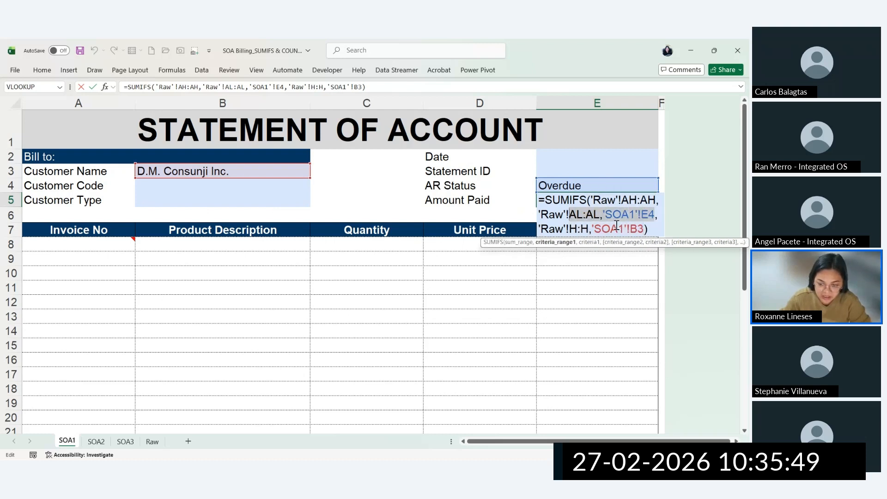
drag(655, 200, 610, 199)
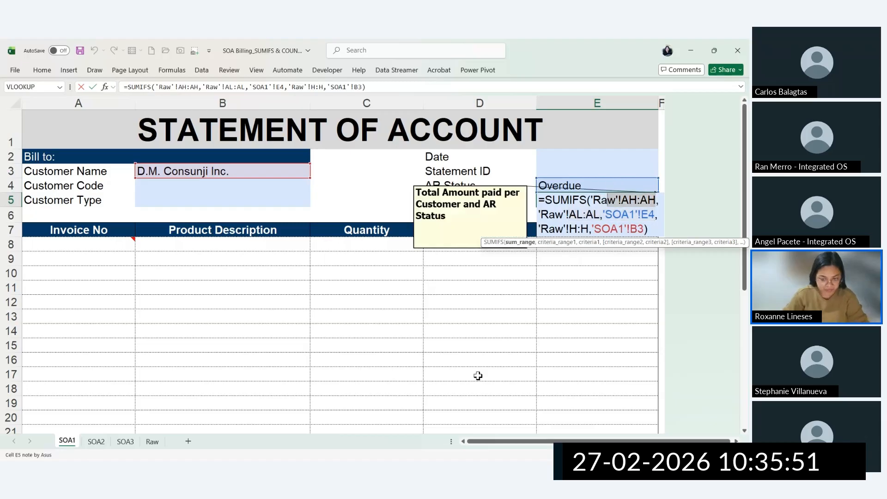
key(ctrl+Return)
Step: Compare the Raw sheet's AR Status and Amount Paid values, then reopen E5's SUMIFS formula on SOA1
click(151, 441)
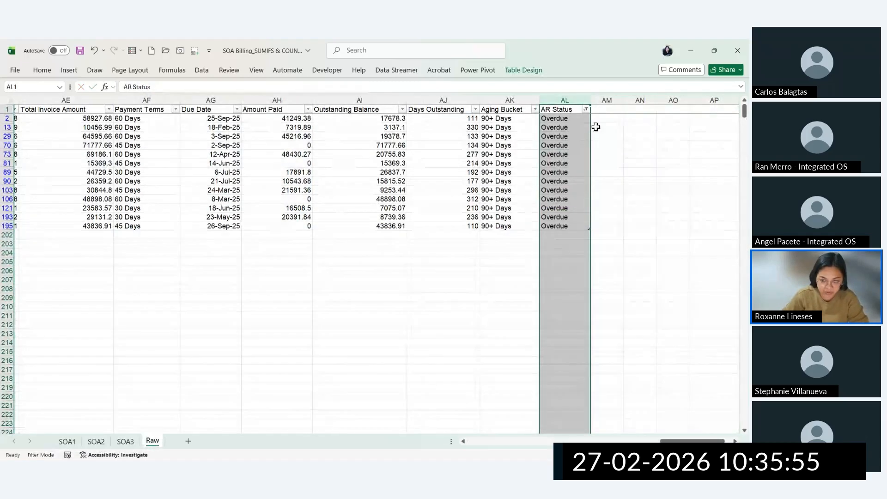
drag(584, 119, 584, 226)
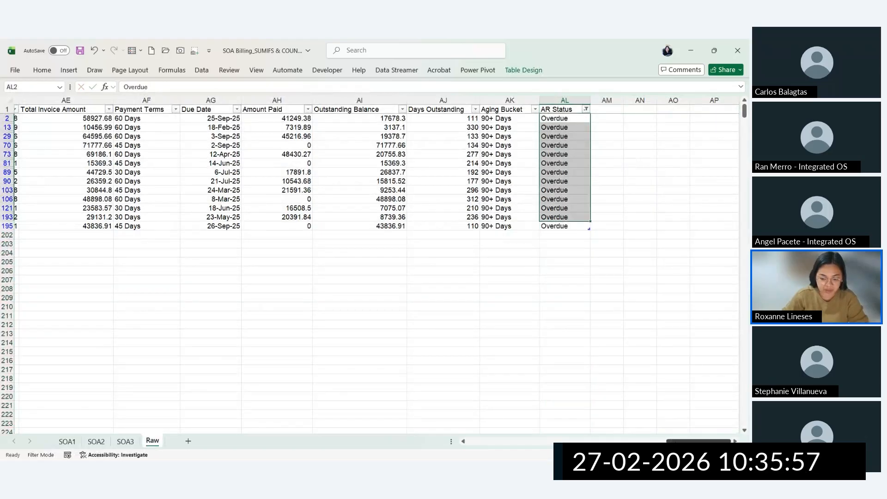
drag(675, 441, 475, 442)
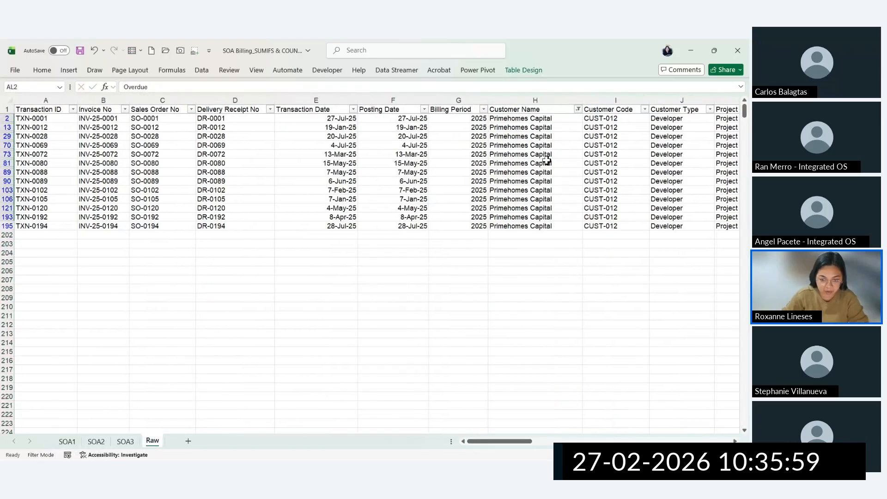
drag(546, 154, 546, 226)
drag(501, 441, 627, 442)
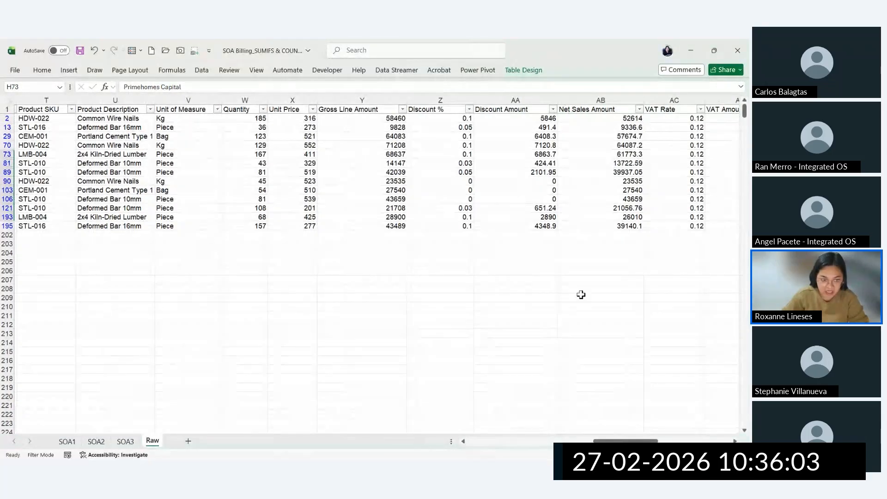
drag(618, 441, 645, 441)
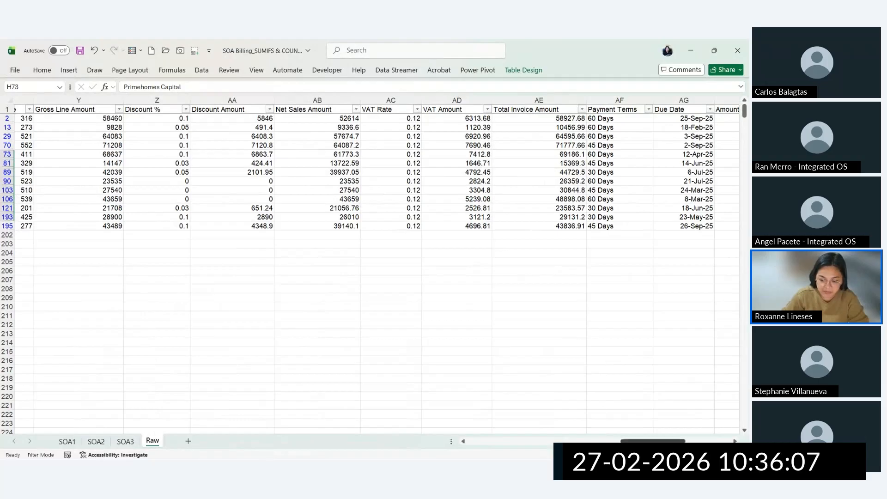
drag(653, 441, 681, 441)
drag(443, 109, 477, 236)
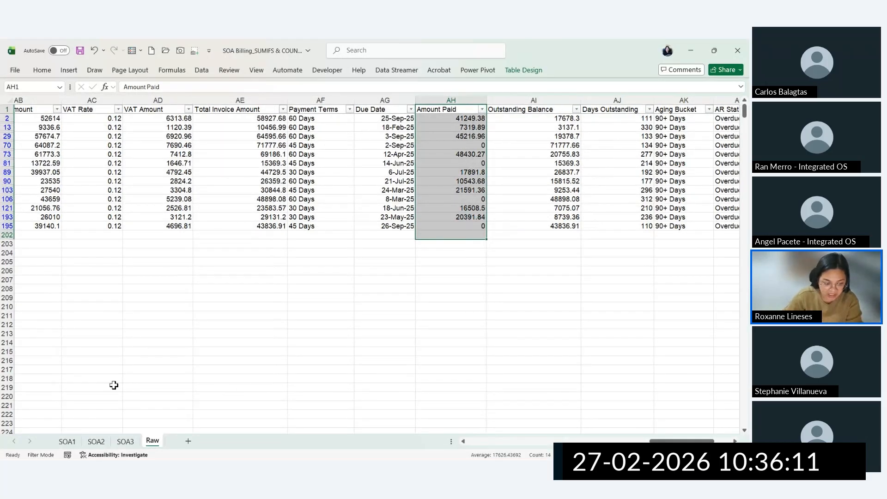
click(67, 441)
double_click(572, 199)
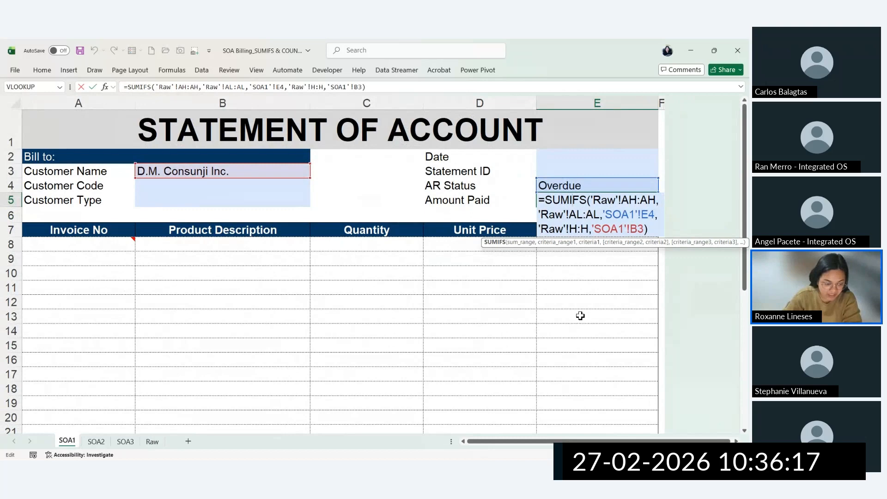
Step: Switch B3's customer to SM Prime Holdings, then to Primehomes Capital
key(ctrl+Return)
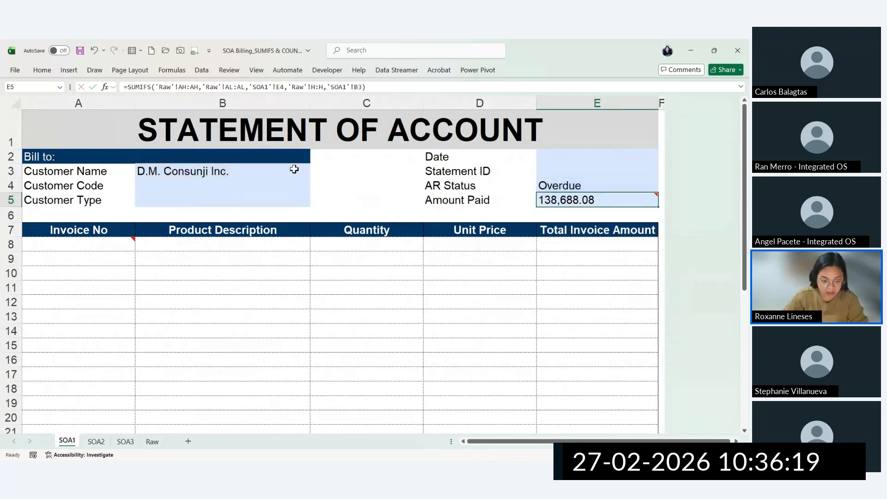
click(294, 169)
click(314, 174)
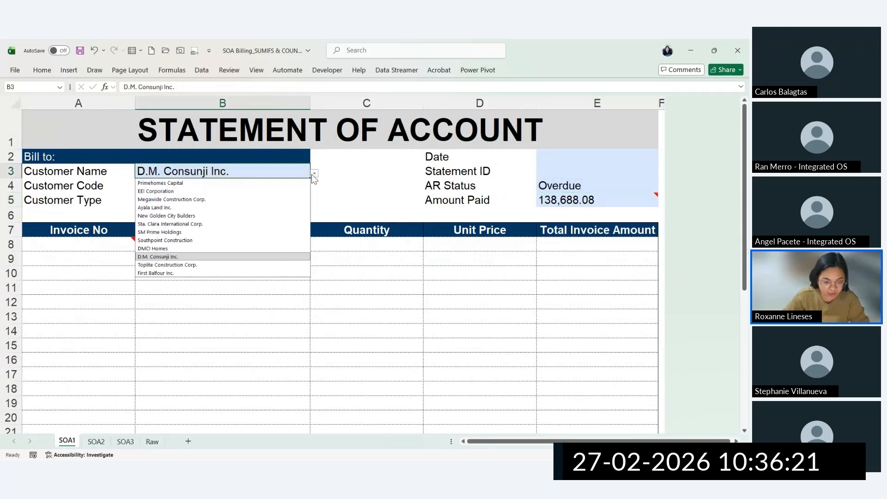
click(273, 232)
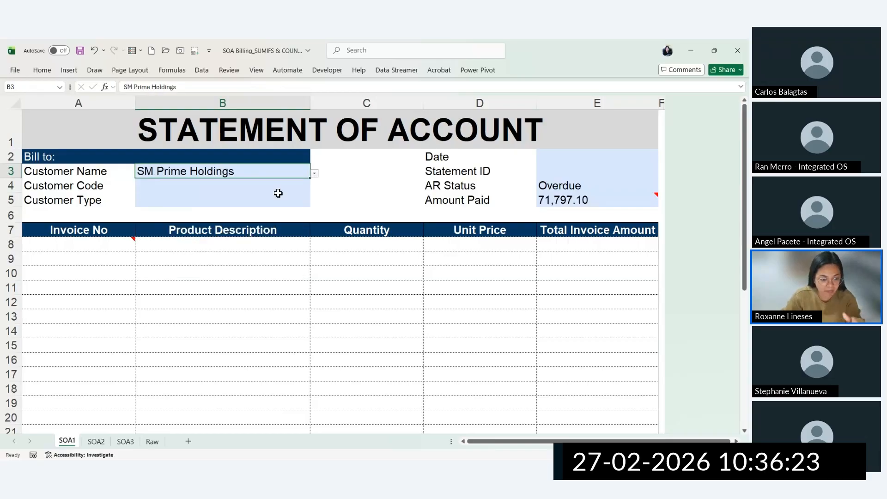
click(312, 174)
click(281, 185)
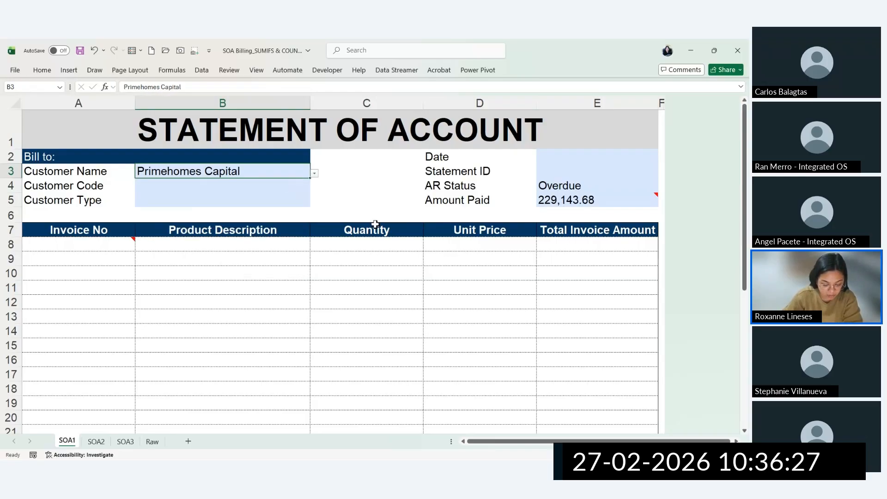
Step: Select Invoice No cell A8 and look over the empty invoice table
ctrl+scroll(393, 299, down, 3)
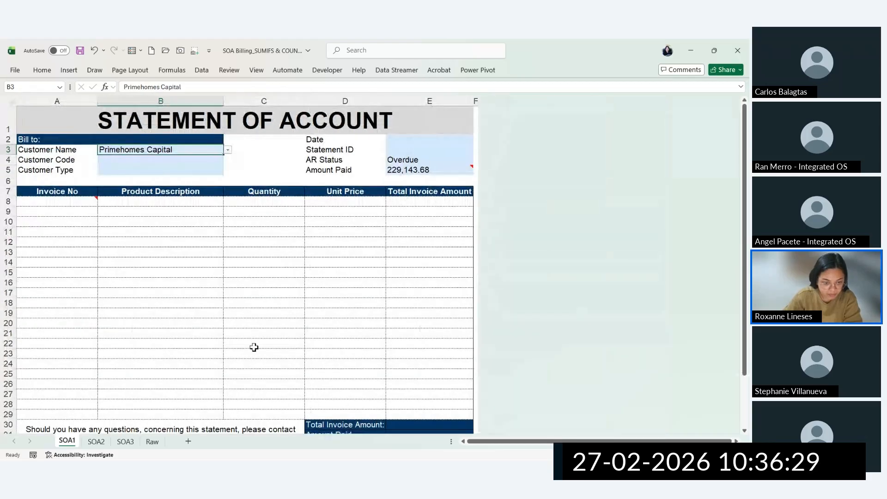
click(75, 202)
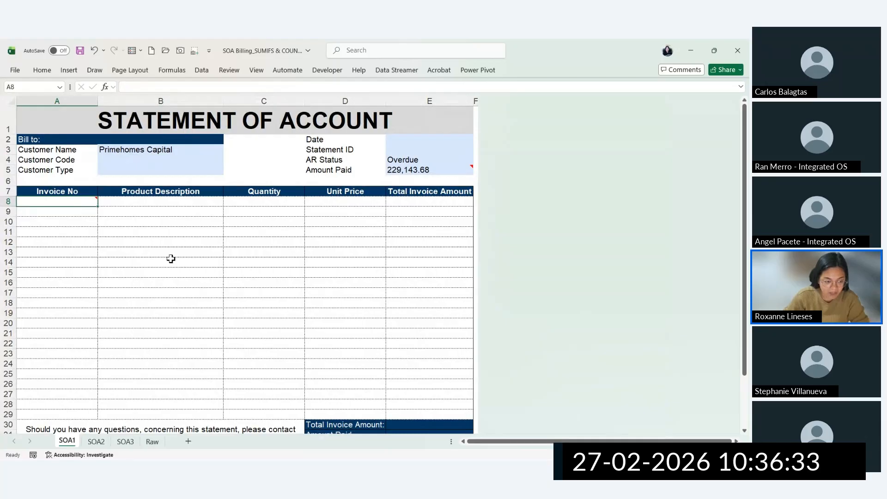
scroll(171, 259, up, 2)
scroll(202, 247, up, 1)
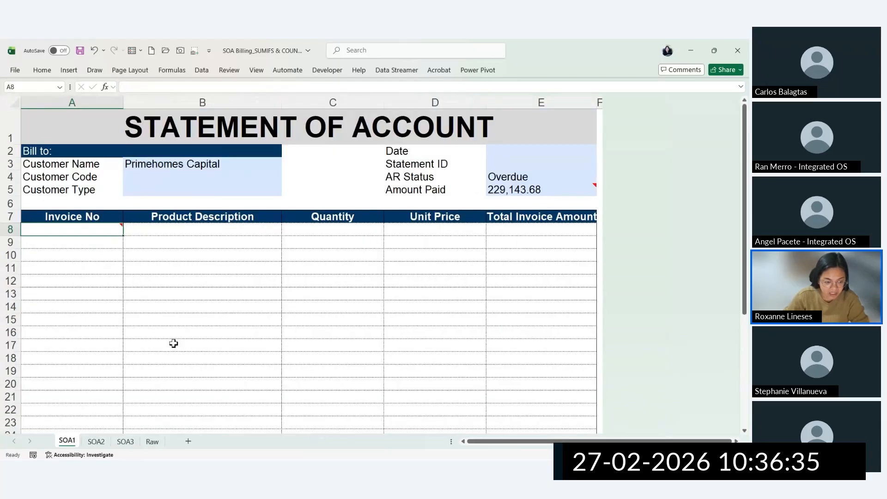
click(107, 267)
Step: In B4, enter =XLOOKUP(B3,'Raw'!H:H,'Raw'!I:I) to fetch Customer Code CUST-012
click(183, 167)
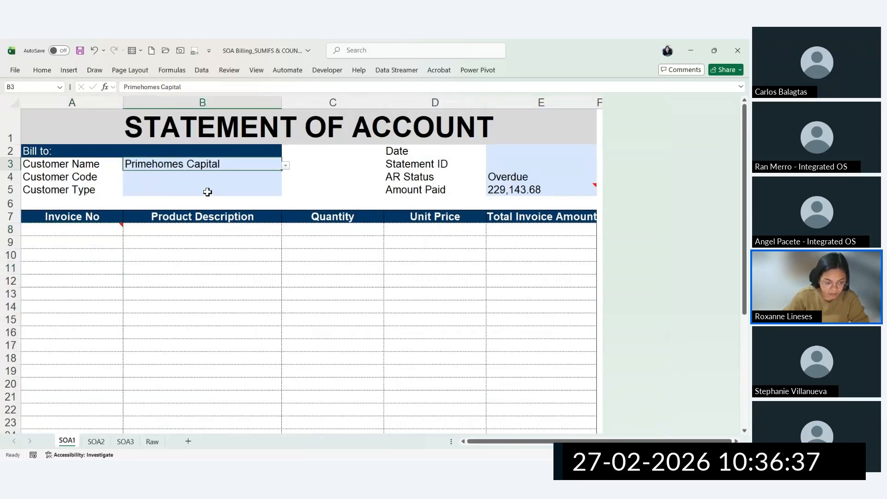
click(211, 178)
text(=XLOOKUP()
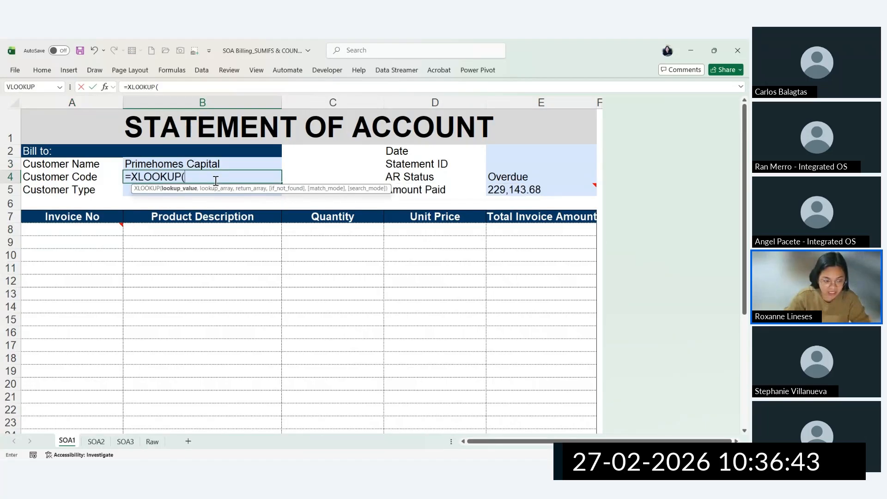
click(166, 161)
text(,)
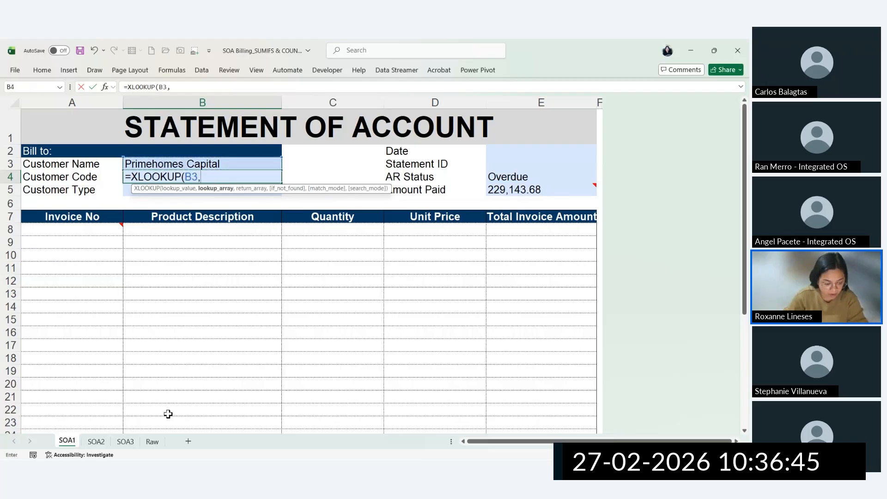
click(154, 442)
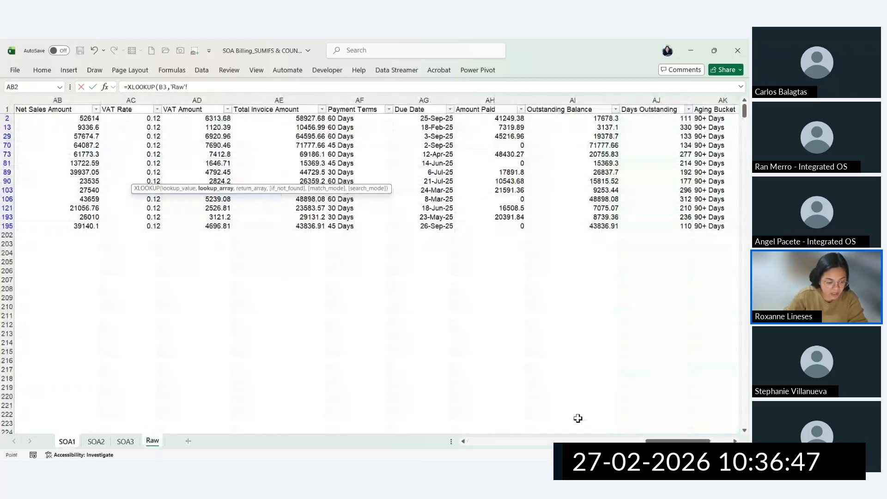
drag(678, 441, 499, 441)
click(534, 99)
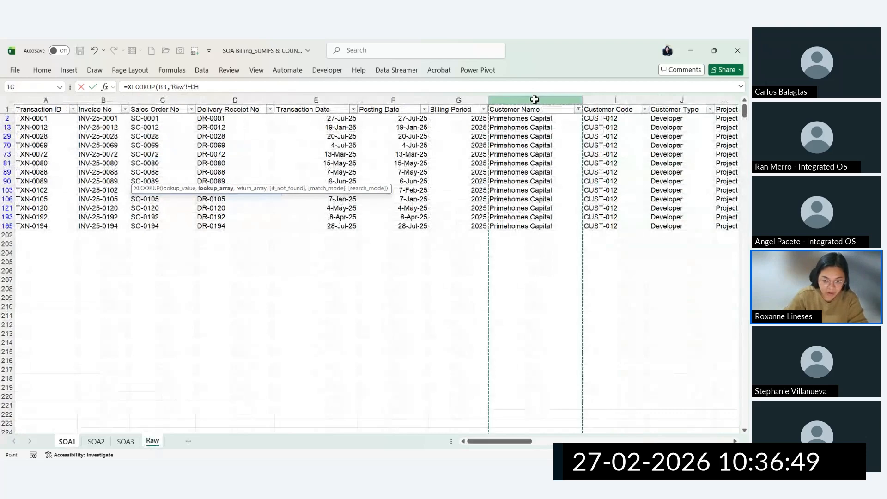
text(,)
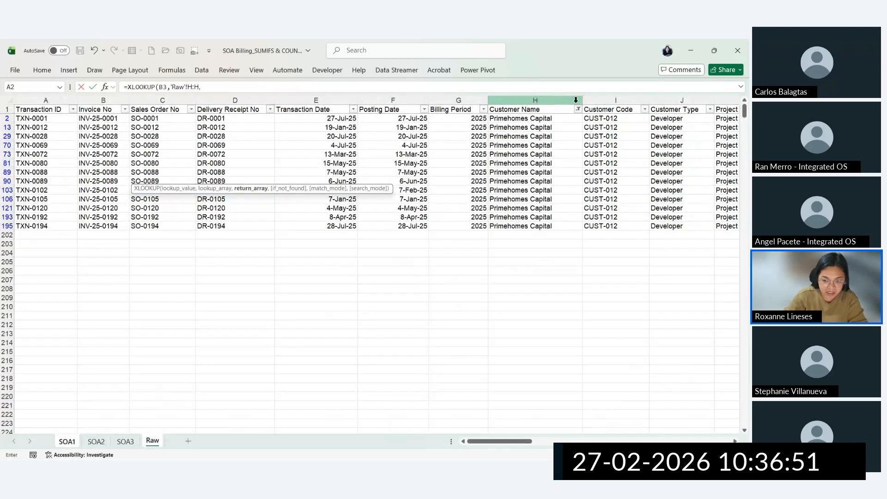
click(614, 100)
key(Escape)
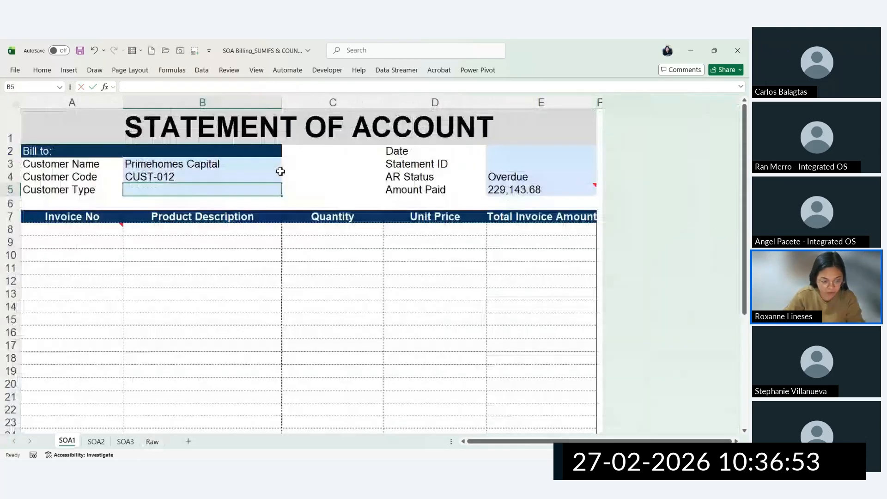
Step: In B5, enter =XLOOKUP(B3,'Raw'!H:H,'Raw'!J:J) to fetch Customer Type Developer
text(=XL)
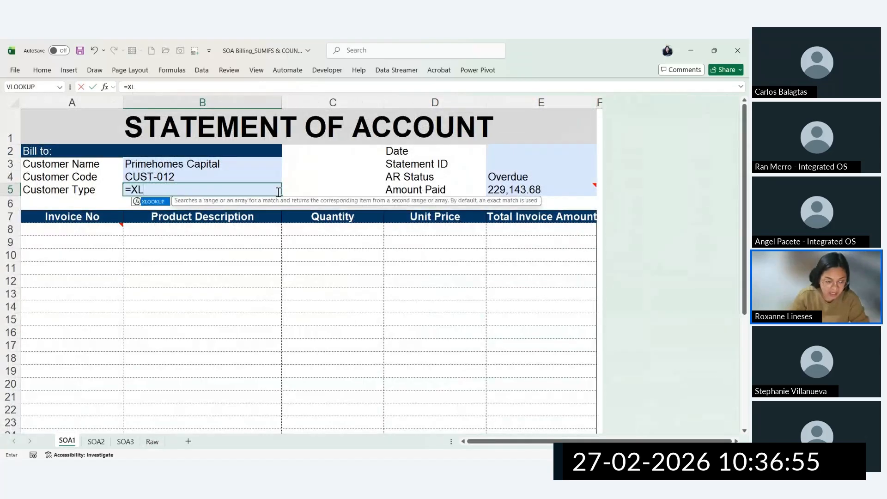
key(Tab)
click(149, 164)
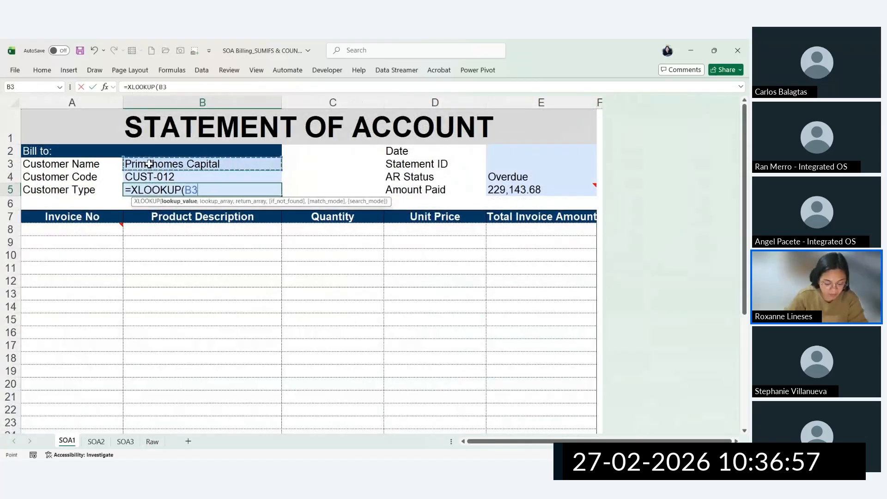
text(,)
click(153, 443)
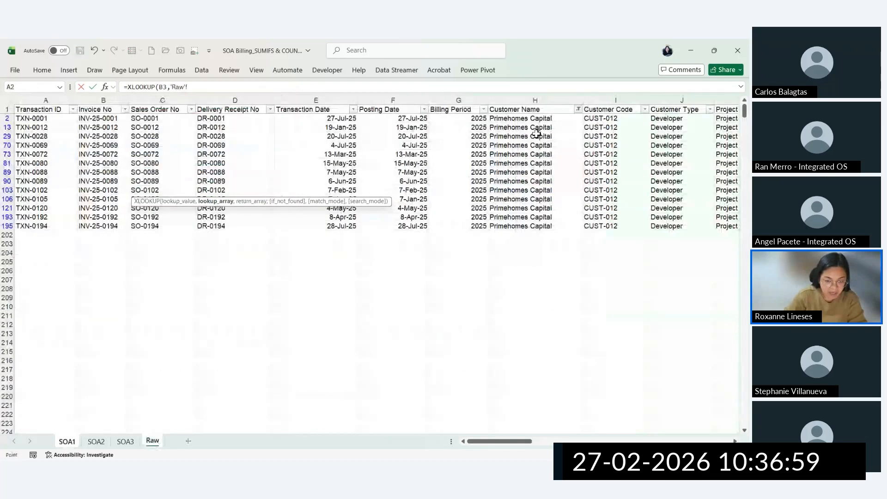
click(536, 99)
text(,)
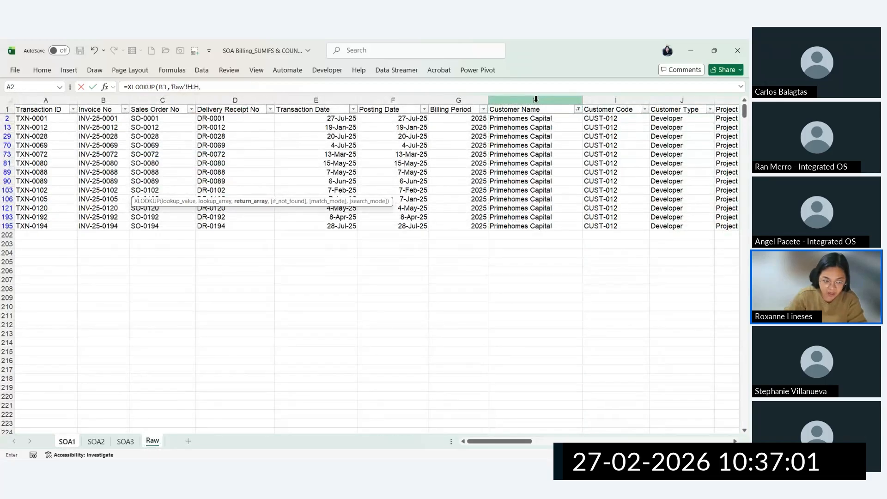
click(679, 99)
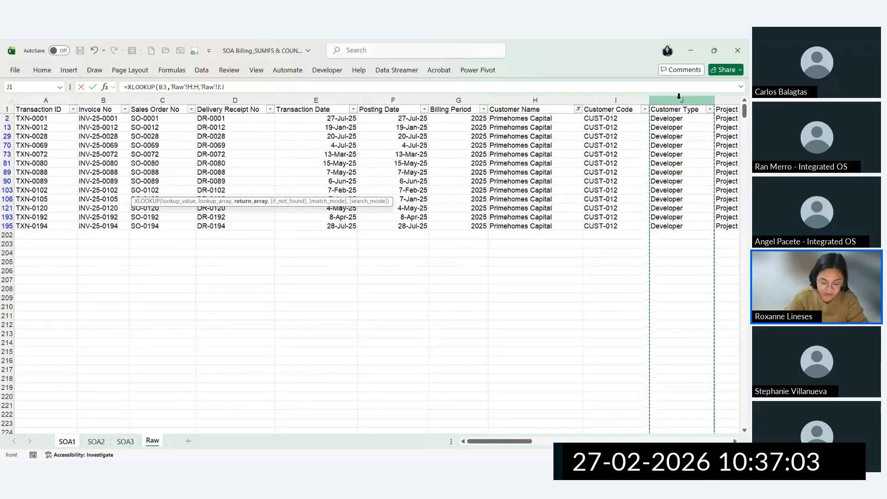
key(Return)
click(270, 163)
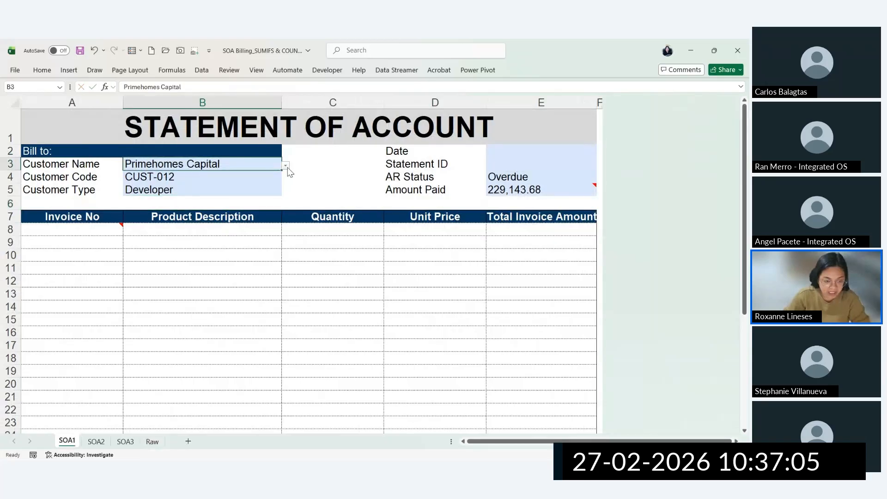
click(285, 165)
click(153, 232)
click(285, 165)
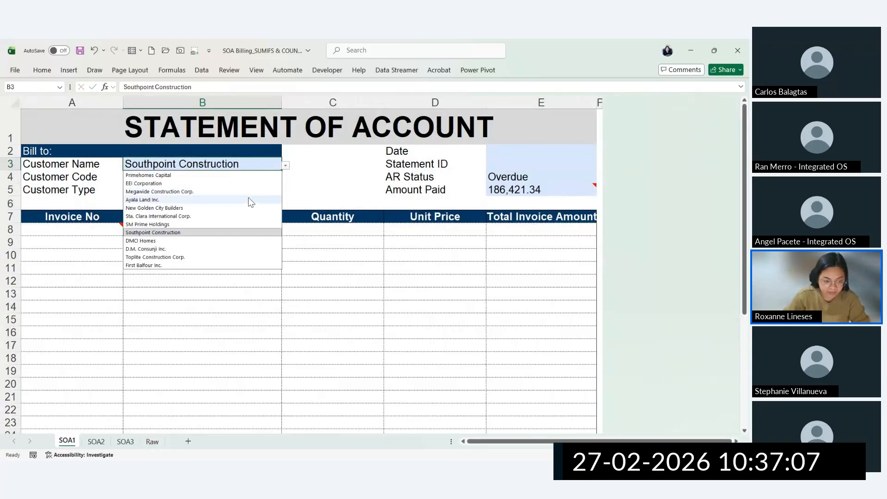
click(249, 199)
click(285, 165)
click(253, 233)
click(285, 165)
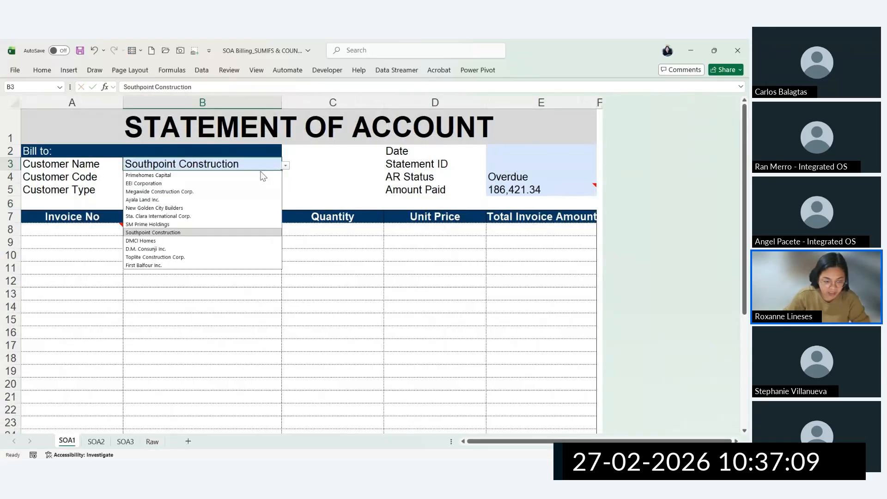
click(243, 183)
click(285, 165)
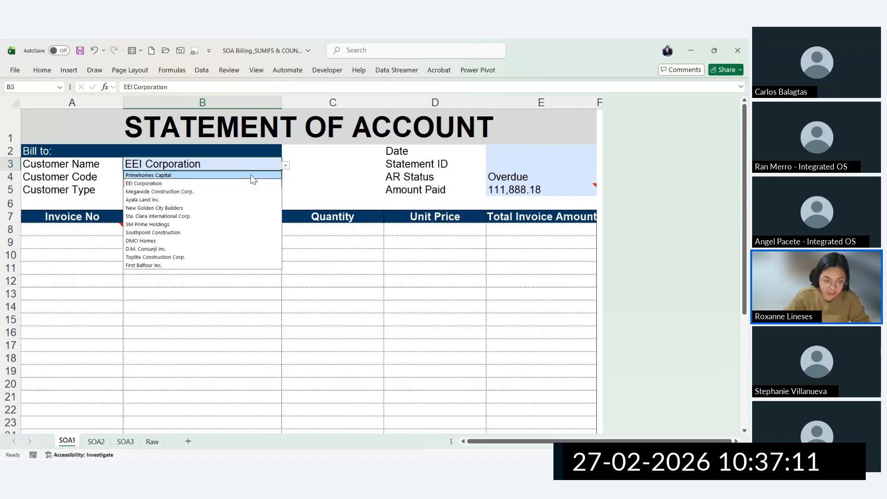
click(250, 175)
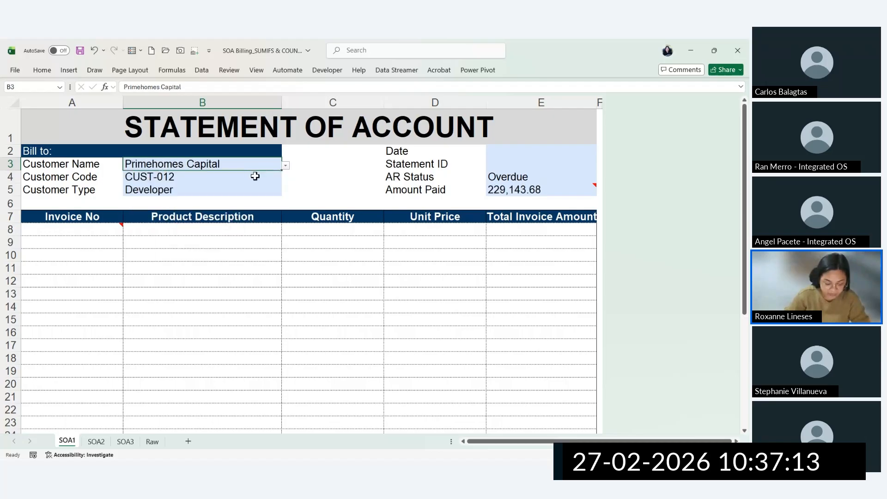
click(96, 228)
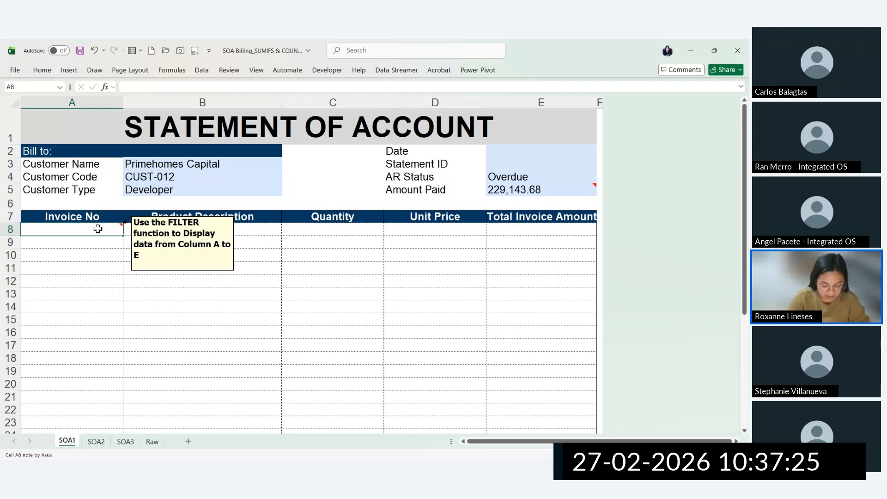
Step: Start then cancel a FILTER formula in A8, and review the Raw sheet's invoice numbers in column B
text(=FILTER()
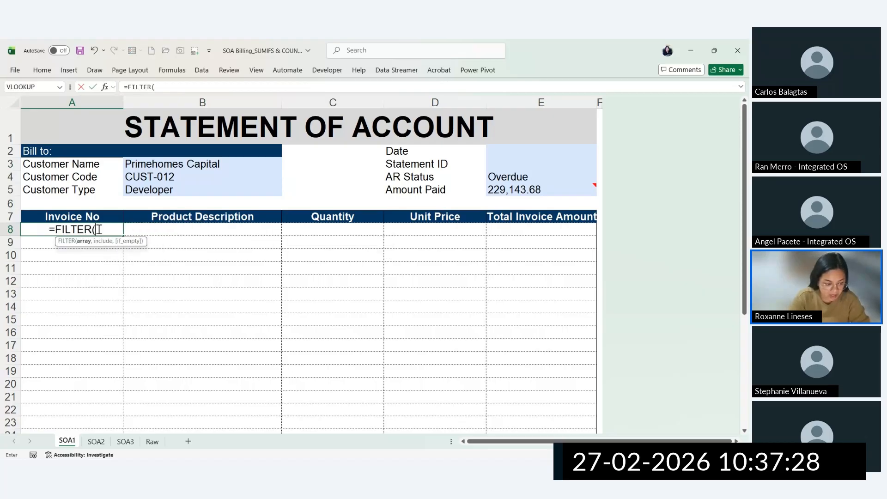
key(Escape)
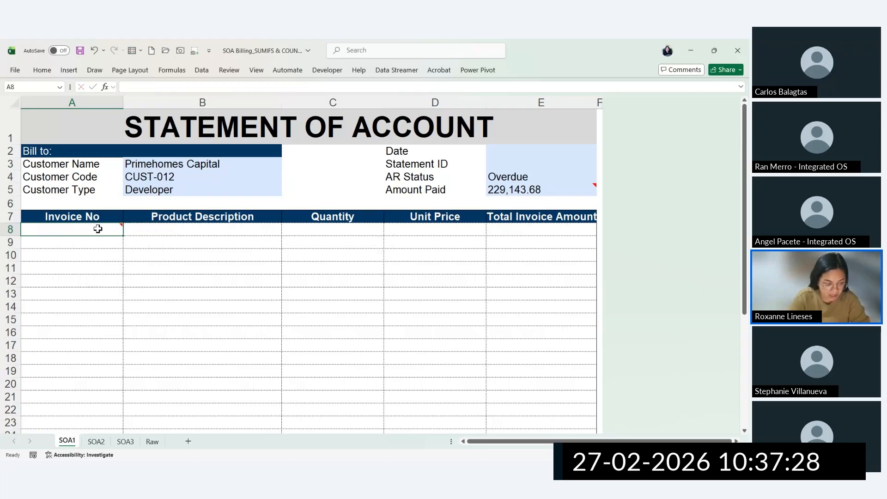
click(161, 442)
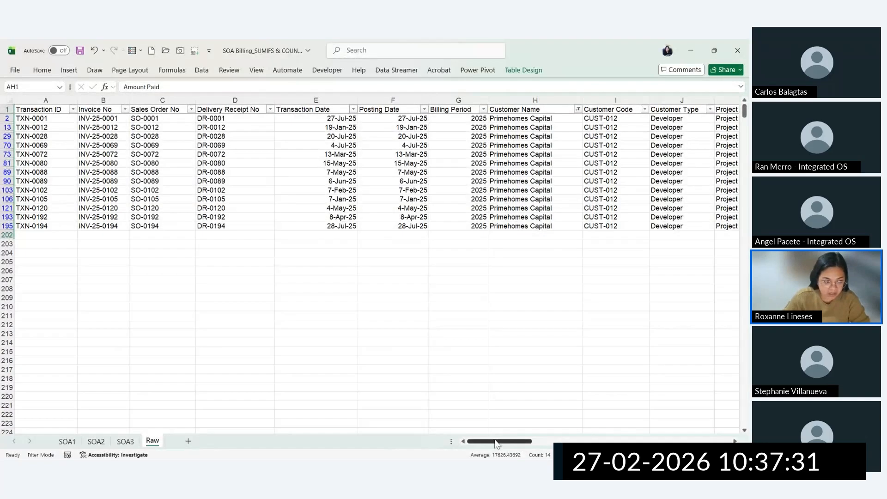
drag(111, 110, 110, 227)
drag(114, 122, 113, 227)
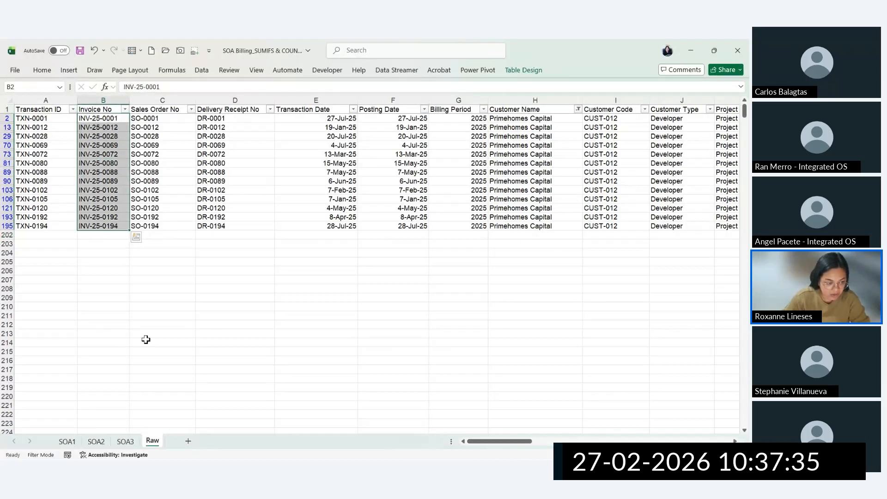
click(68, 442)
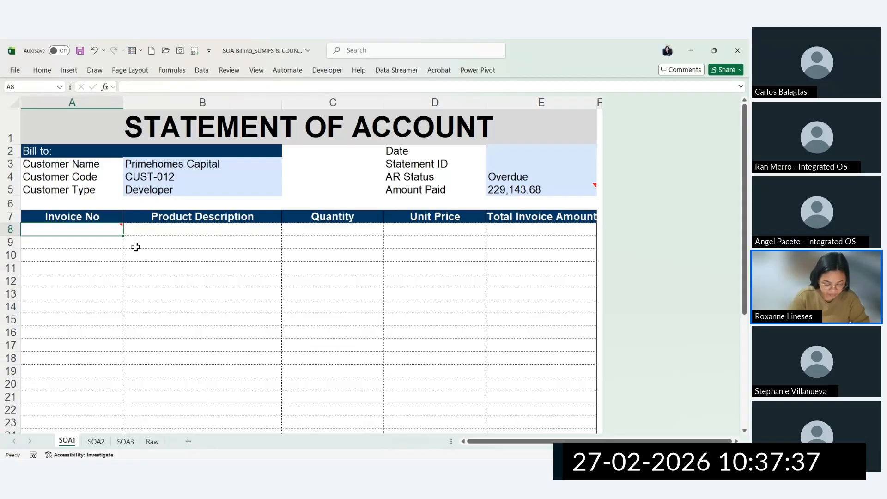
Step: Retry and discard FILTER formulas in A8, including =FILTER(RAW,RAW[, leaving the invoice list empty
text(=FILTER()
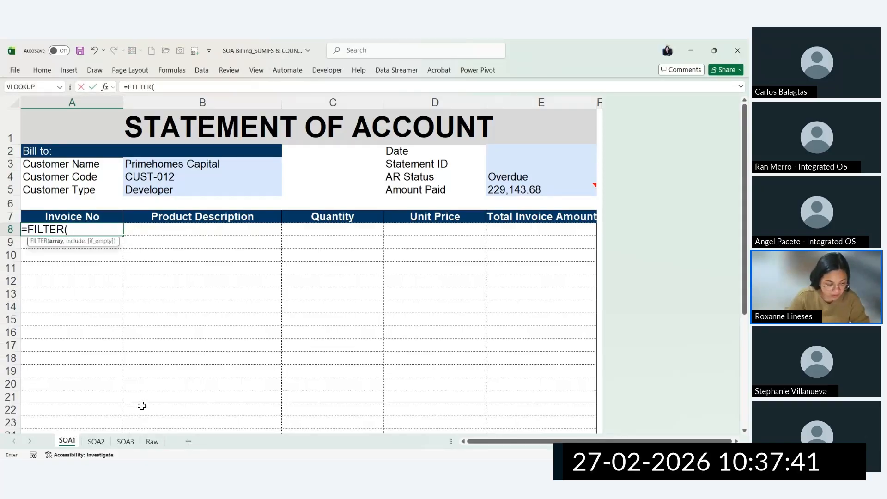
key(Escape)
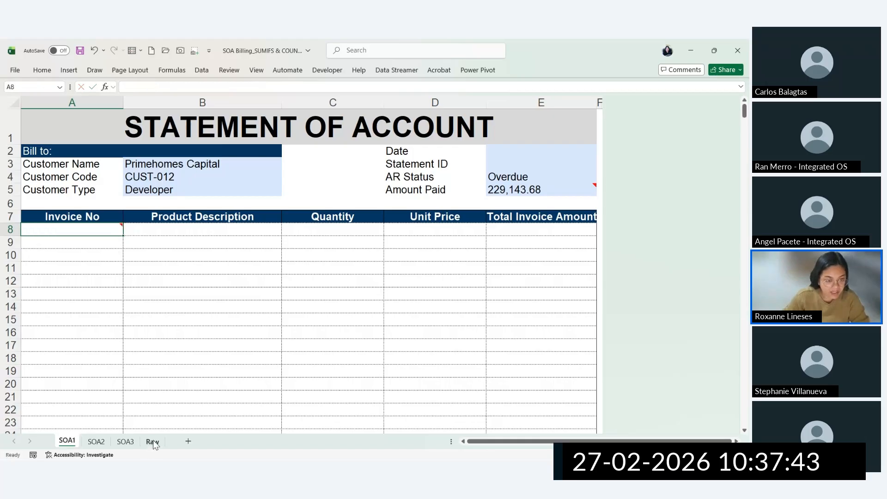
click(153, 441)
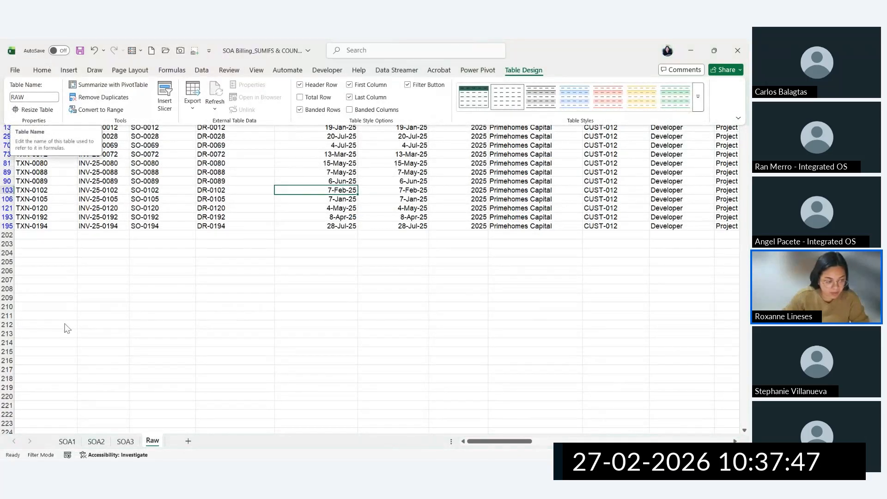
click(67, 441)
text(=F)
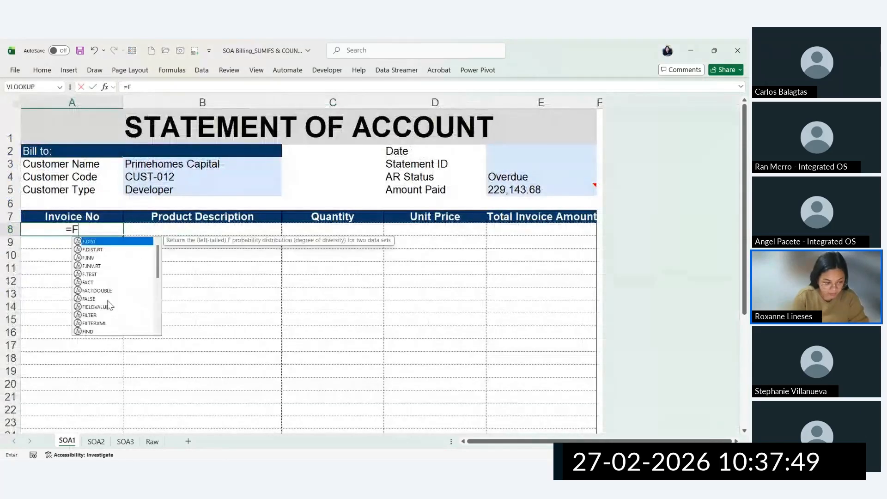
text(ILTER(RAW)
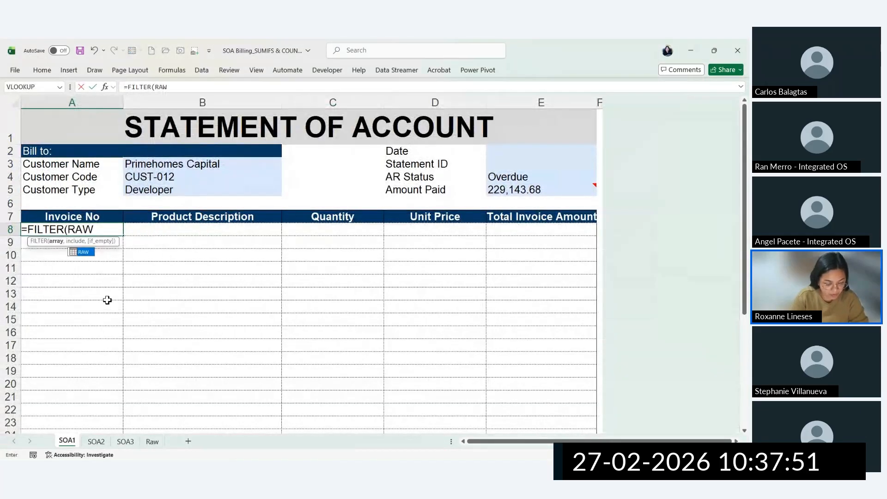
text(,RAW[)
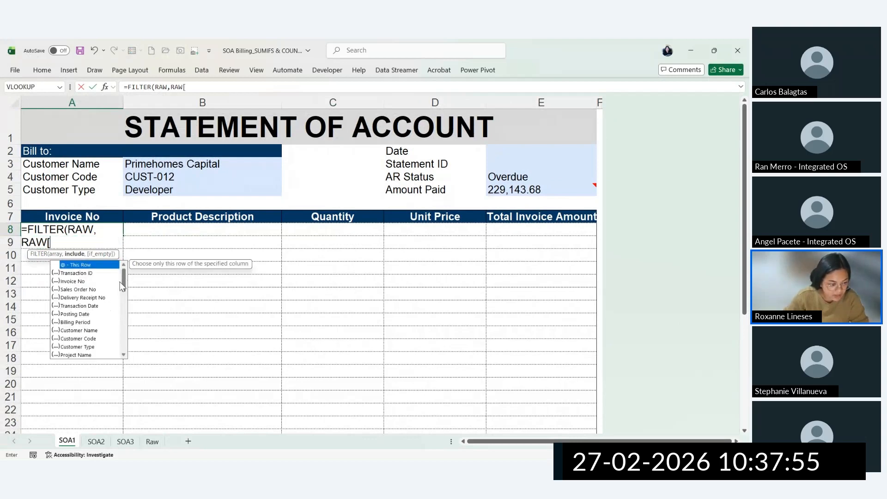
key(Escape)
key(Escape)
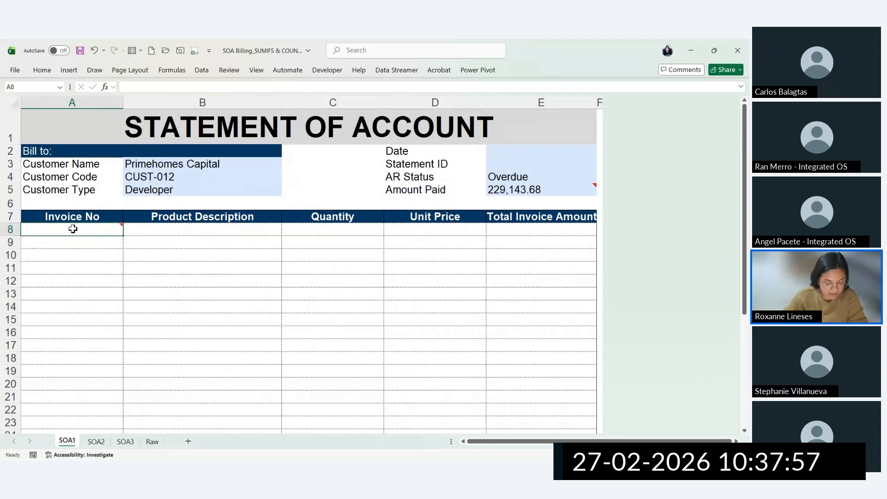
Step: Enter =FILTER('Raw'!B:B,'Raw'!H:H=SOA1!B3) in A8 to list the customer's 15 invoice numbers
text(=FILTER)
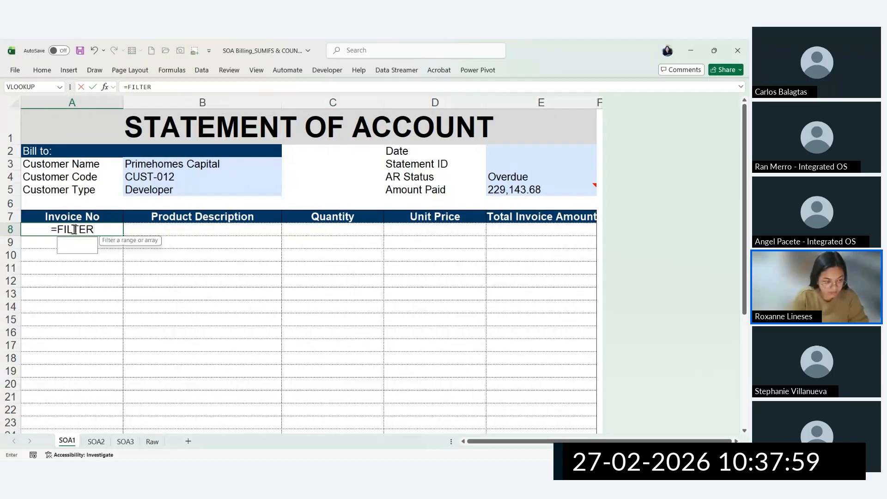
text(()
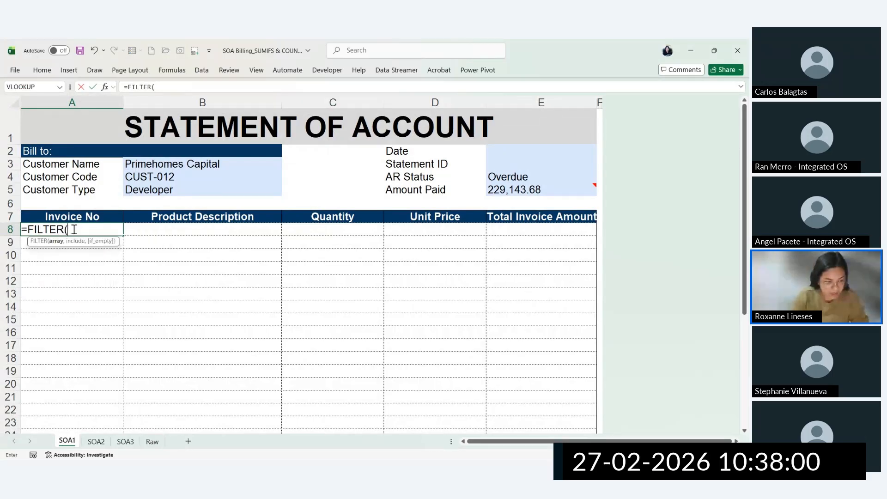
click(152, 441)
click(96, 99)
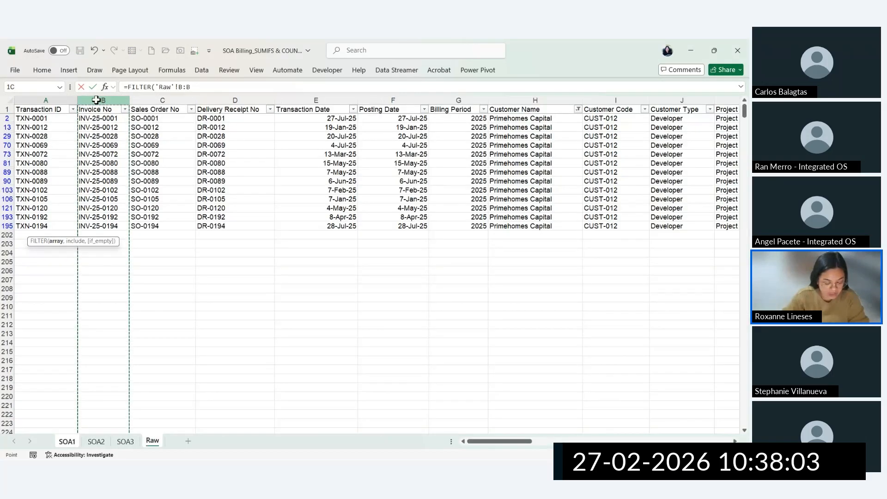
text(,)
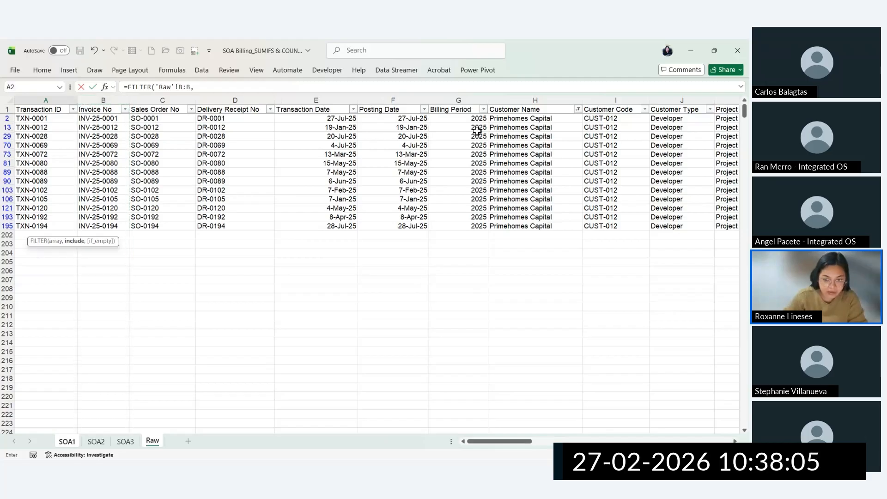
click(510, 100)
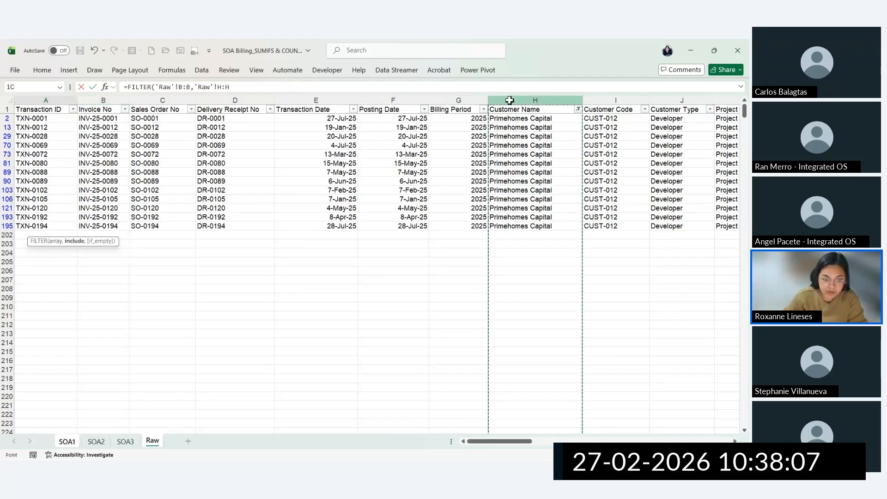
text(=")
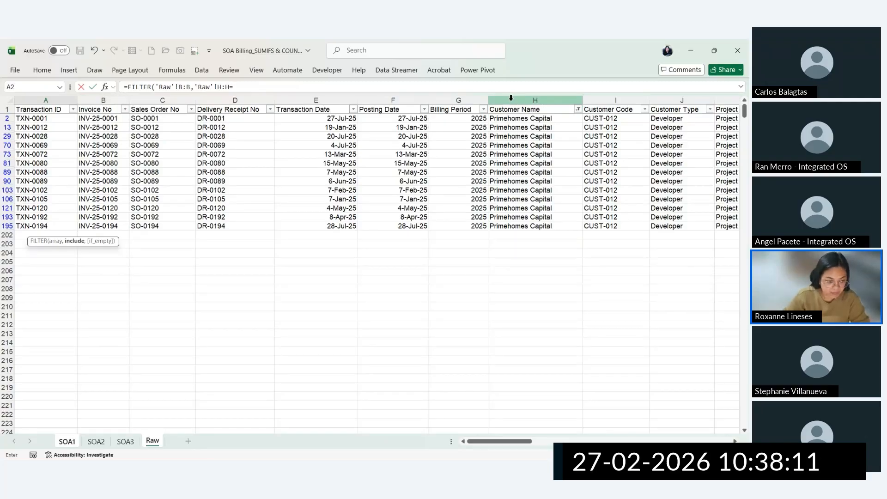
key(BackSpace)
click(67, 441)
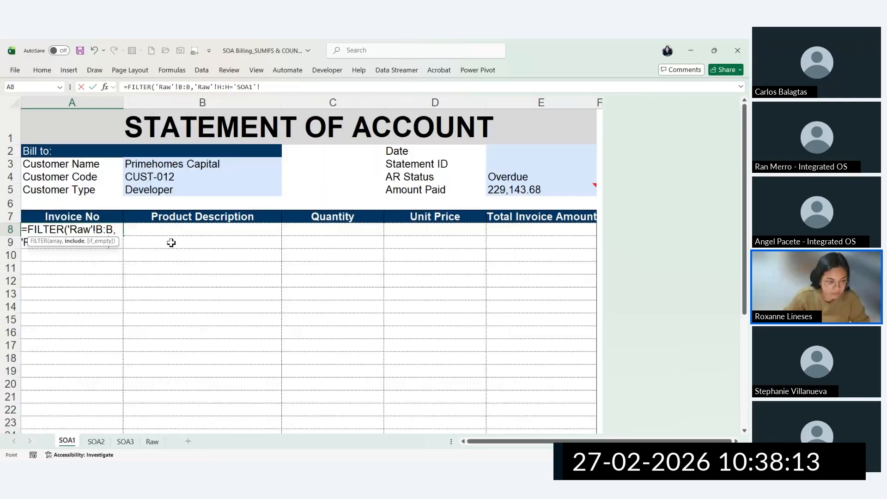
click(168, 164)
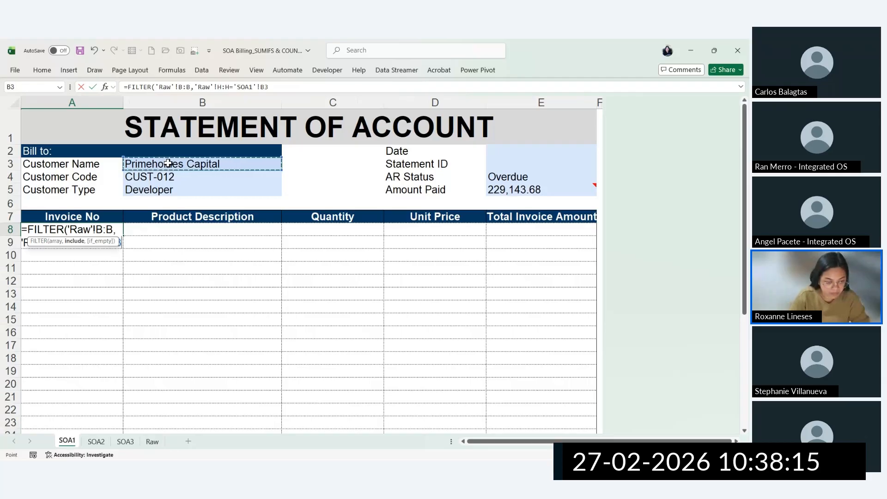
text())
key(Return)
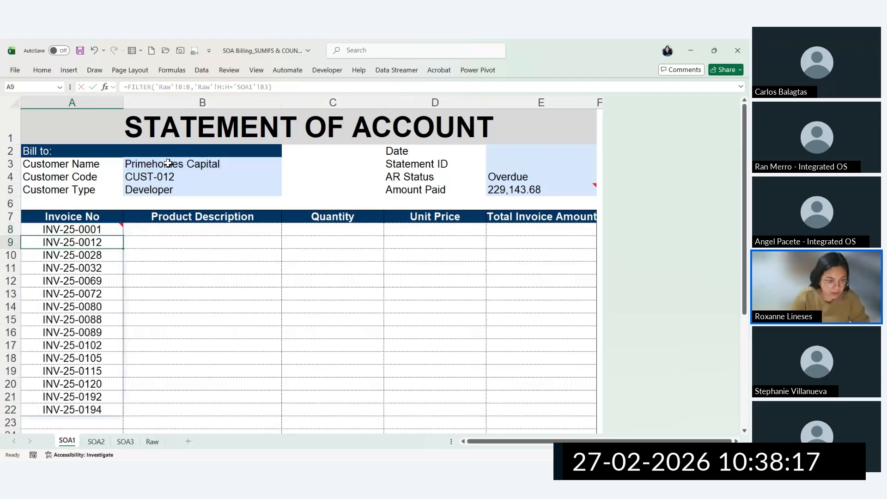
click(109, 231)
click(275, 164)
click(285, 165)
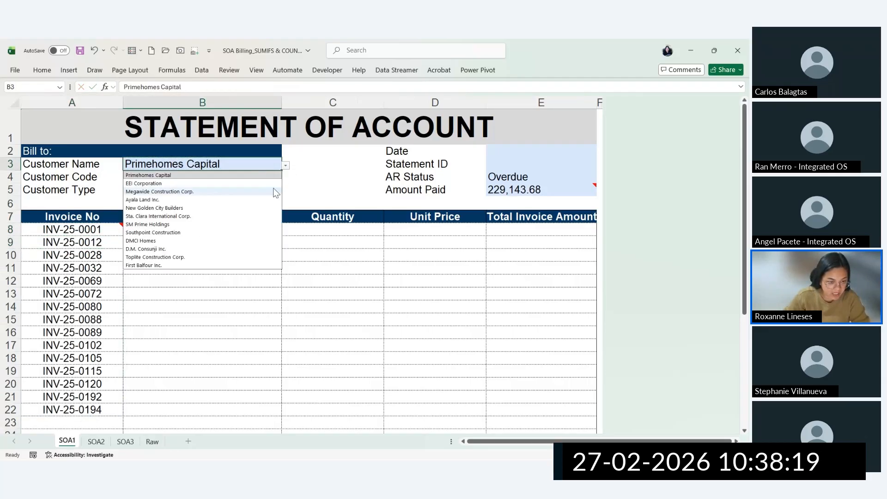
click(273, 188)
click(283, 169)
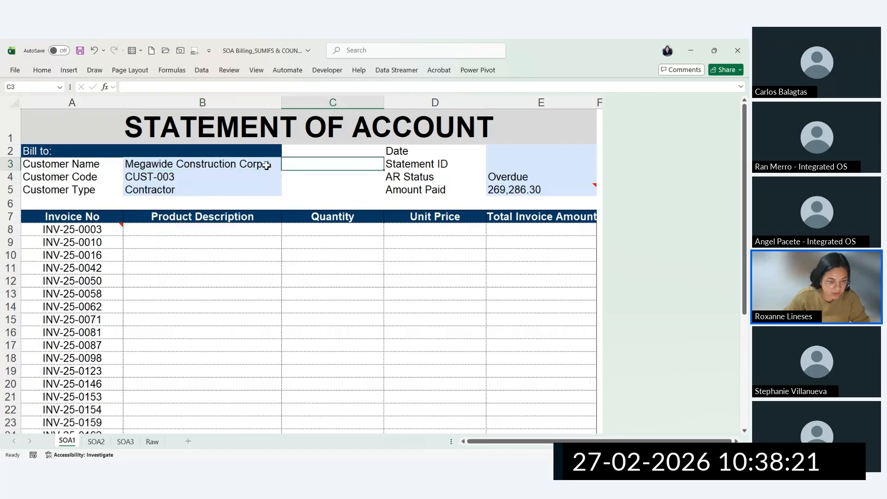
click(266, 165)
click(286, 165)
click(272, 231)
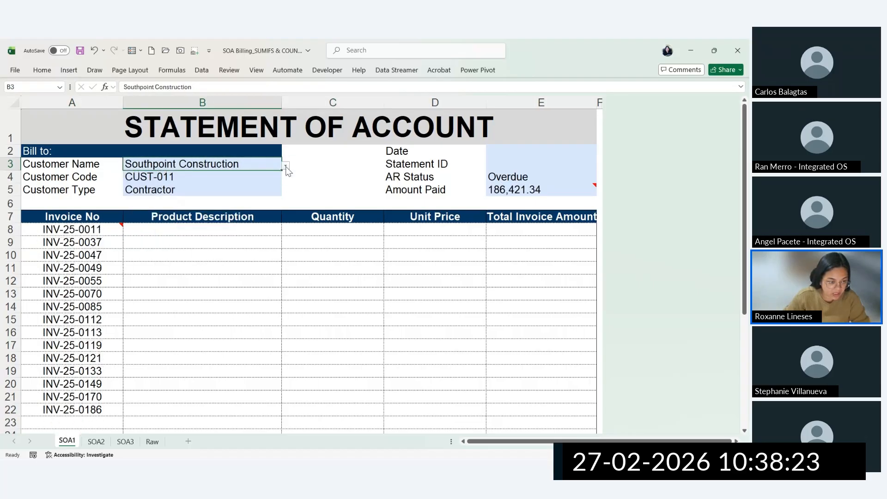
click(286, 165)
click(262, 248)
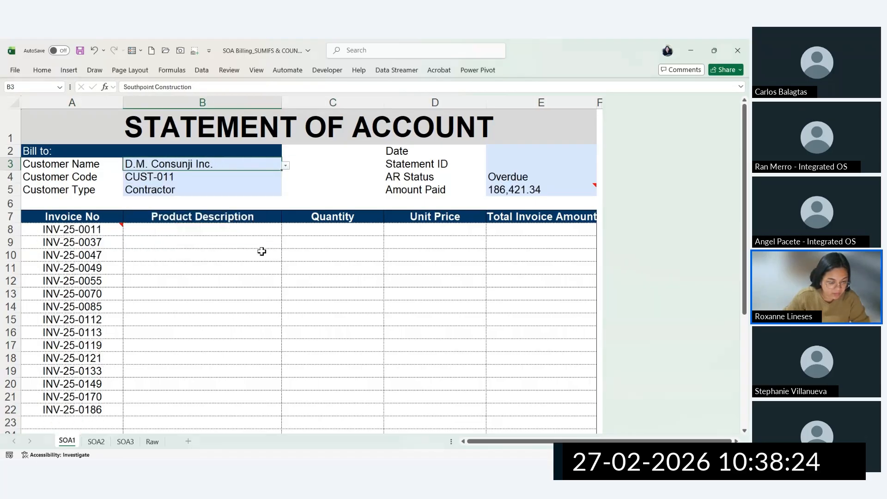
click(286, 166)
click(271, 173)
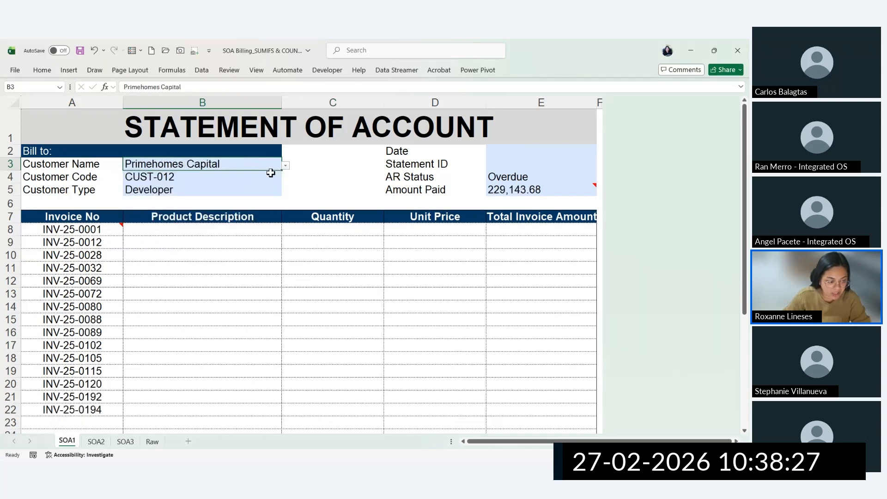
click(100, 230)
Step: Open the A8 FILTER formula for review and commit it unchanged
double_click(100, 230)
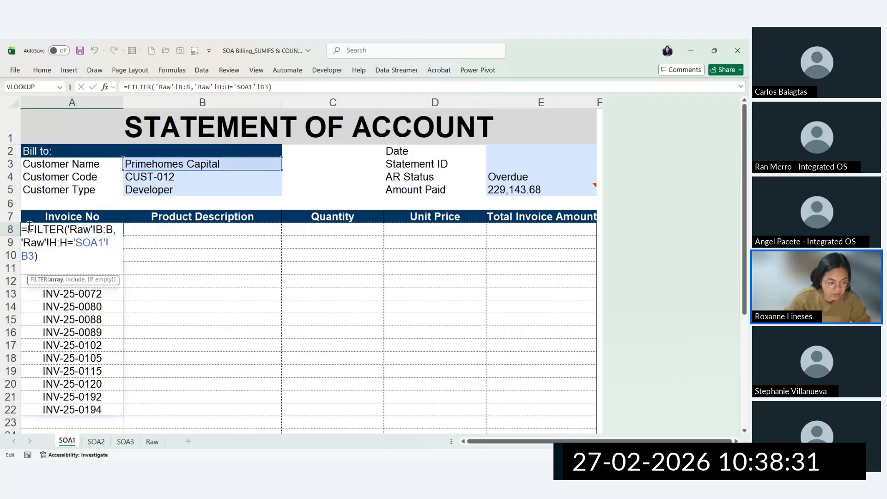
drag(28, 227, 61, 232)
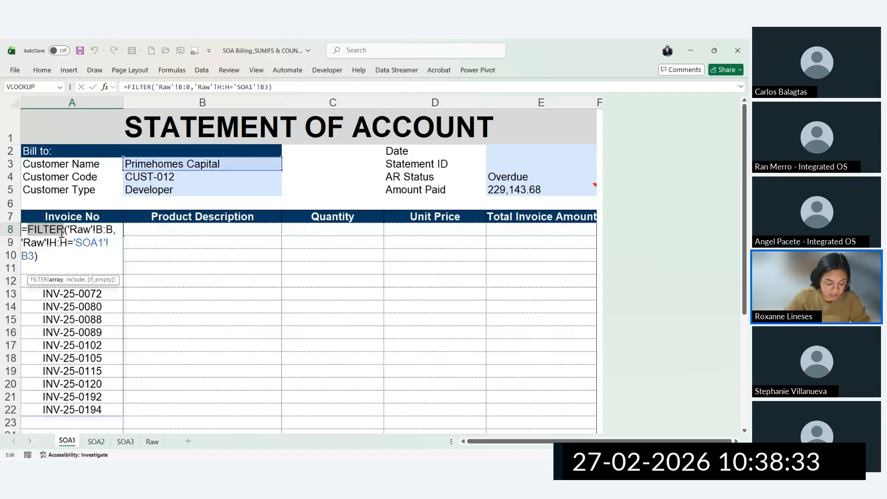
click(85, 229)
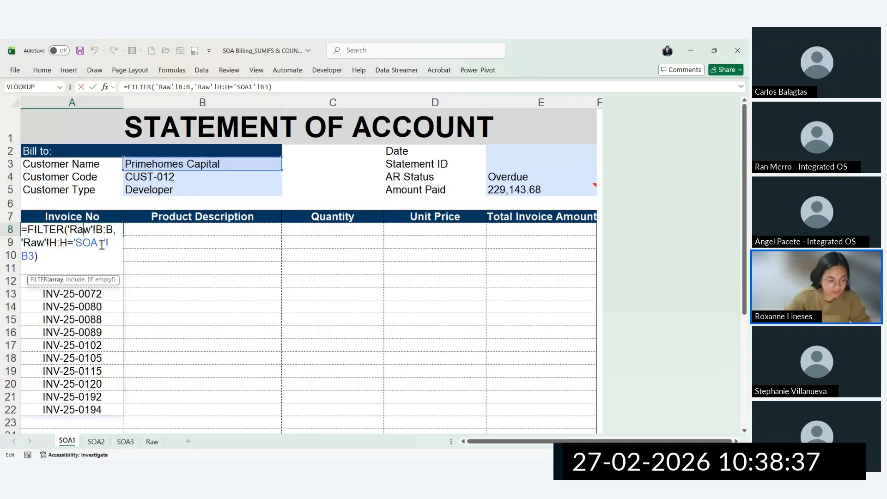
key(ctrl+Return)
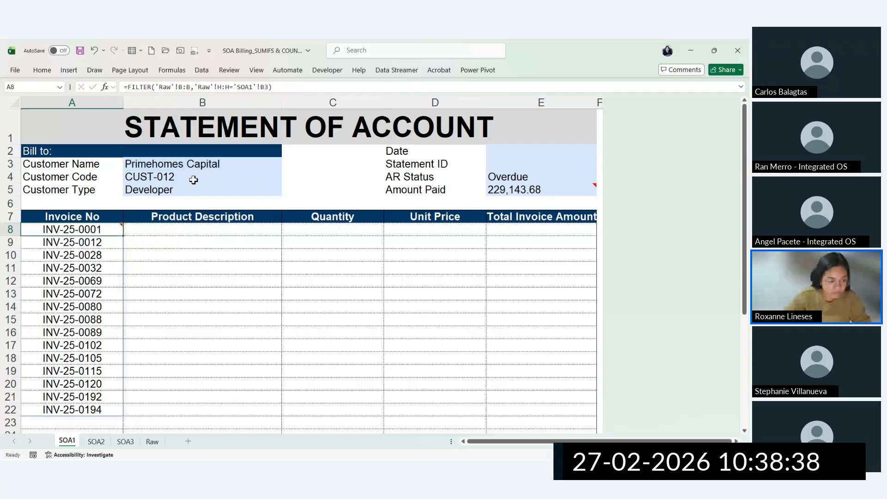
Step: Add a second condition, Raw column AL equal to E4, leaving 13 overdue invoices
double_click(113, 228)
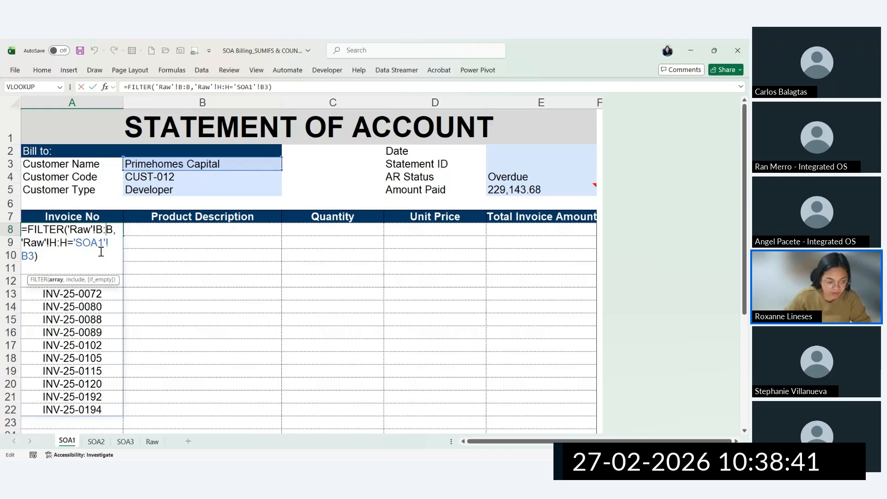
click(194, 88)
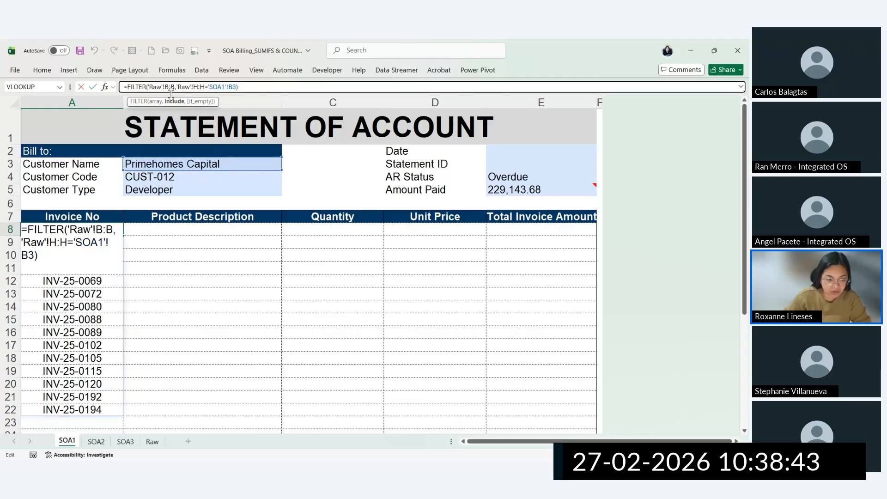
text(()
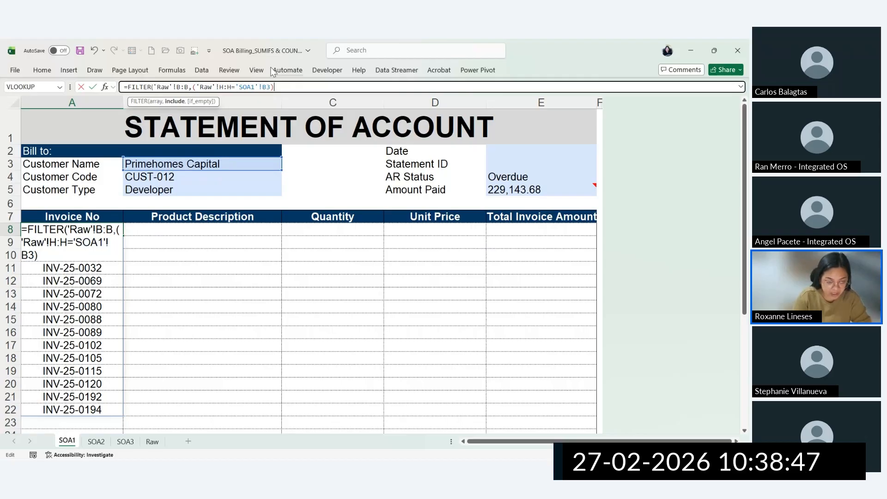
text(*()
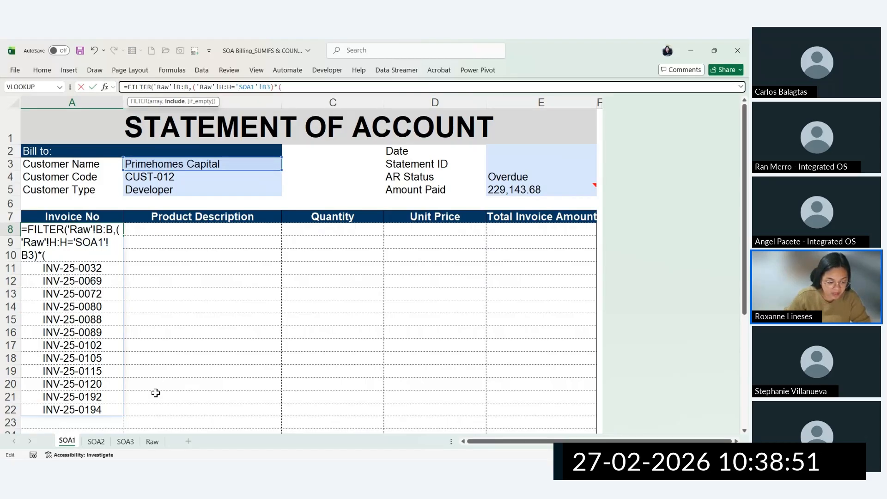
click(153, 446)
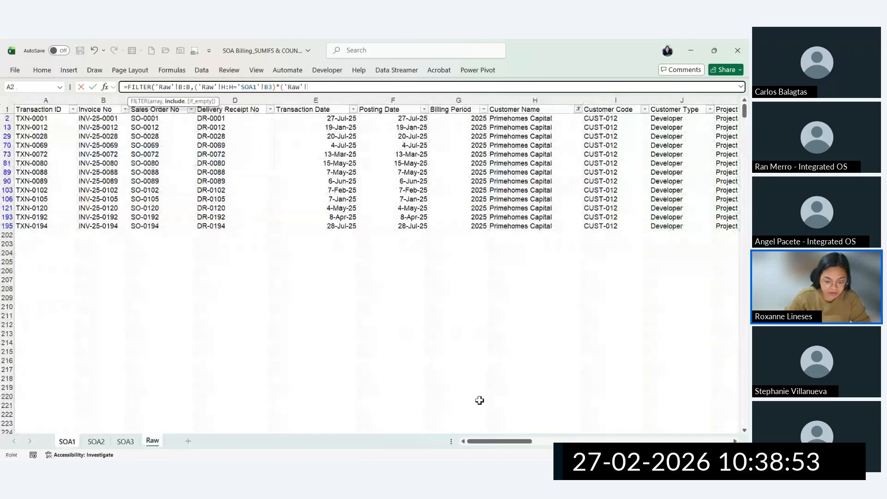
drag(496, 442, 696, 444)
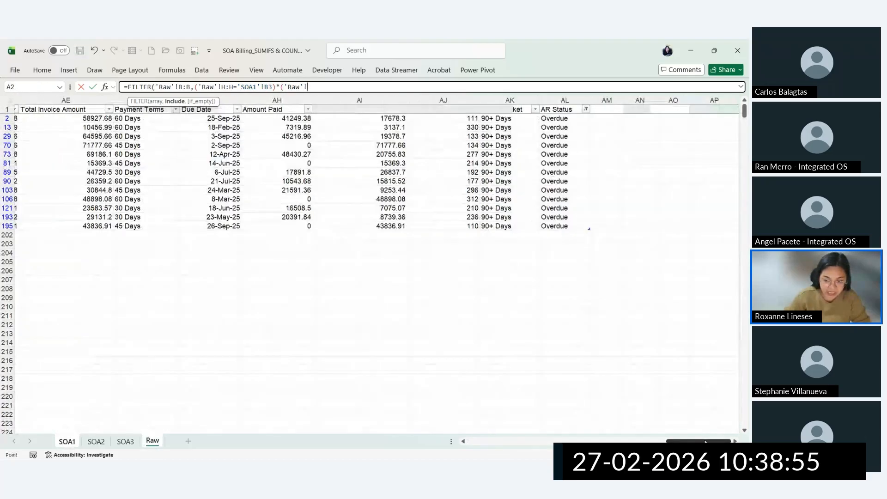
click(552, 98)
text(=)
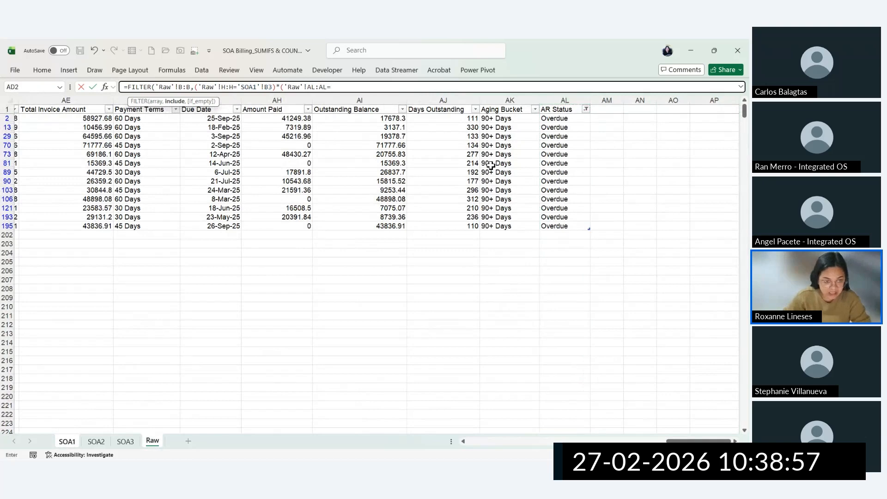
click(67, 442)
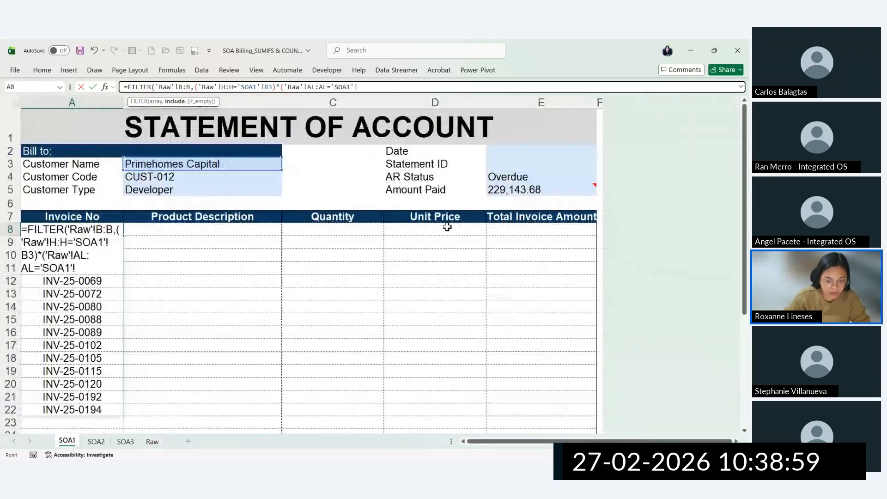
click(505, 177)
text()))
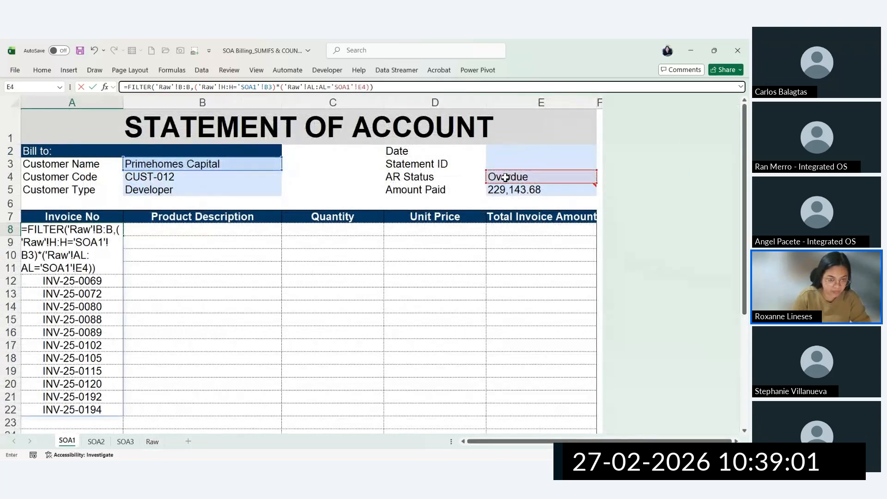
key(Return)
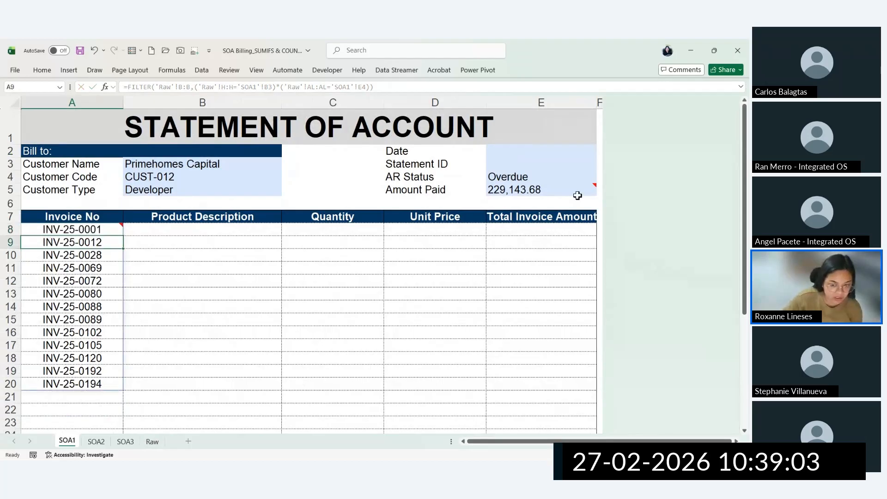
Step: Test the E4 AR Status dropdown by toggling between Closed and Overdue, ending on Overdue
click(578, 177)
click(598, 178)
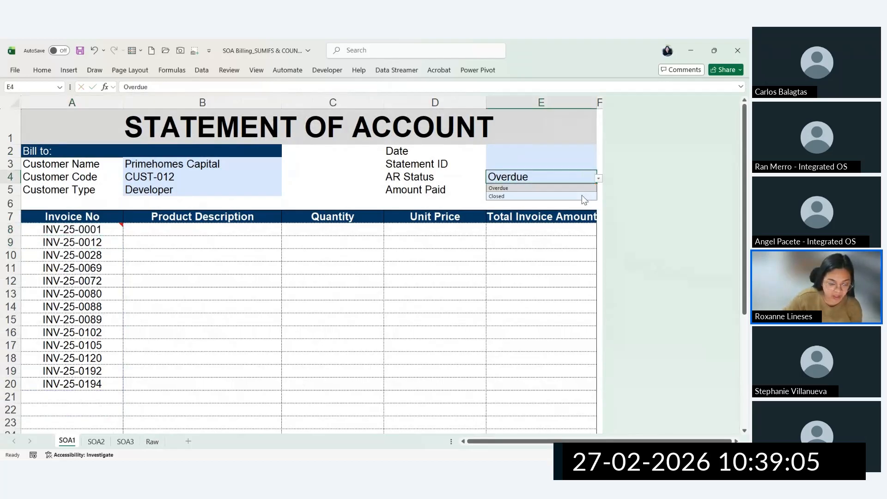
click(583, 196)
click(598, 179)
click(575, 188)
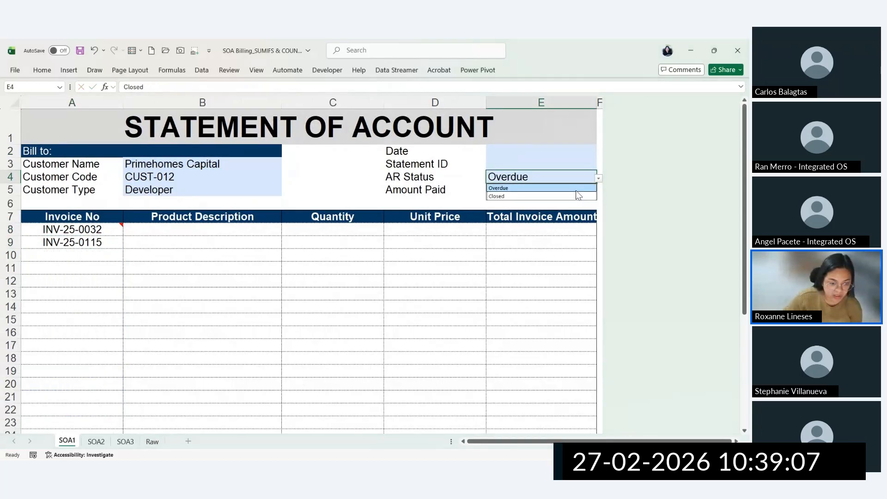
click(598, 179)
click(584, 197)
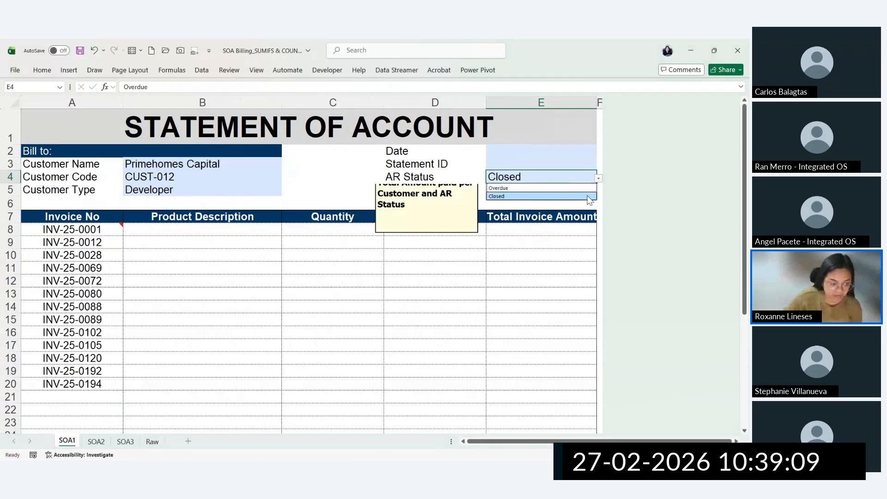
click(598, 178)
click(578, 188)
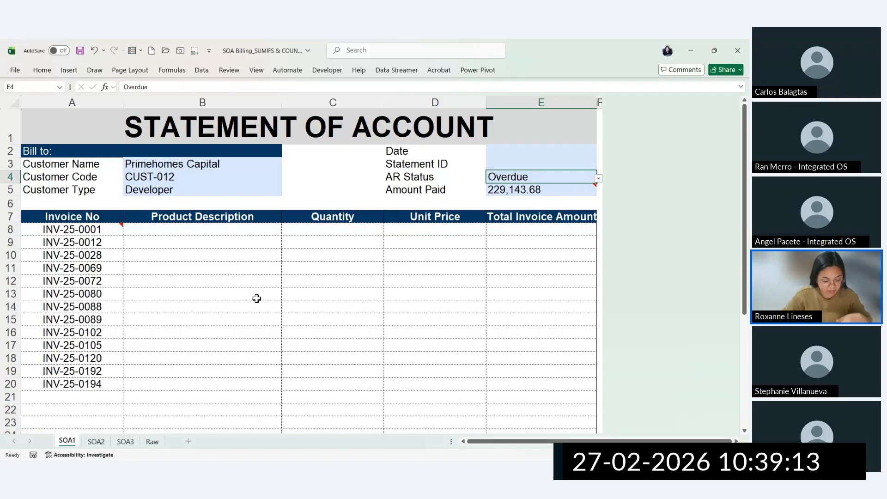
Step: Choose Ayala Land Inc. in B3, listing its 13 overdue invoices INV-25-0004 through INV-25-0117
click(174, 230)
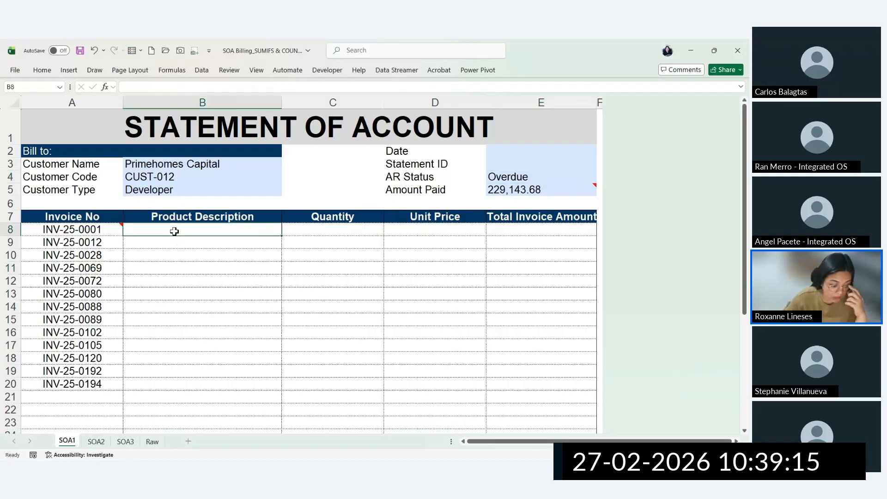
click(279, 165)
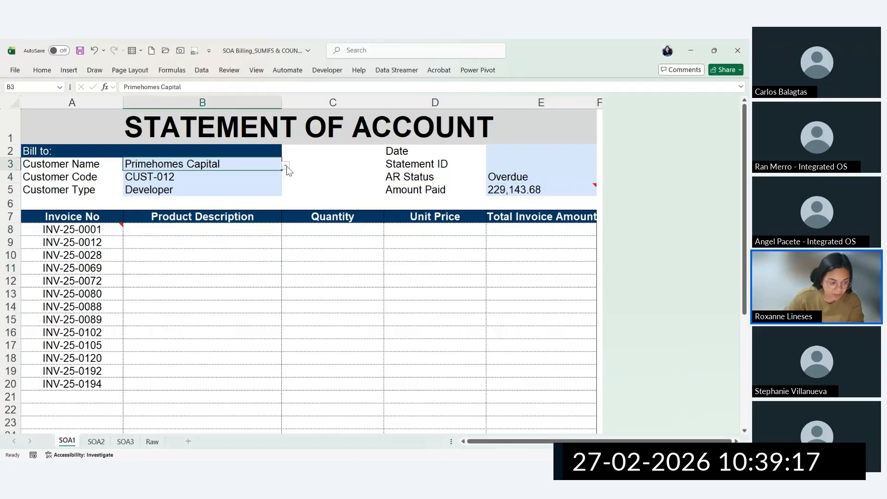
click(285, 165)
click(148, 200)
drag(97, 230, 103, 382)
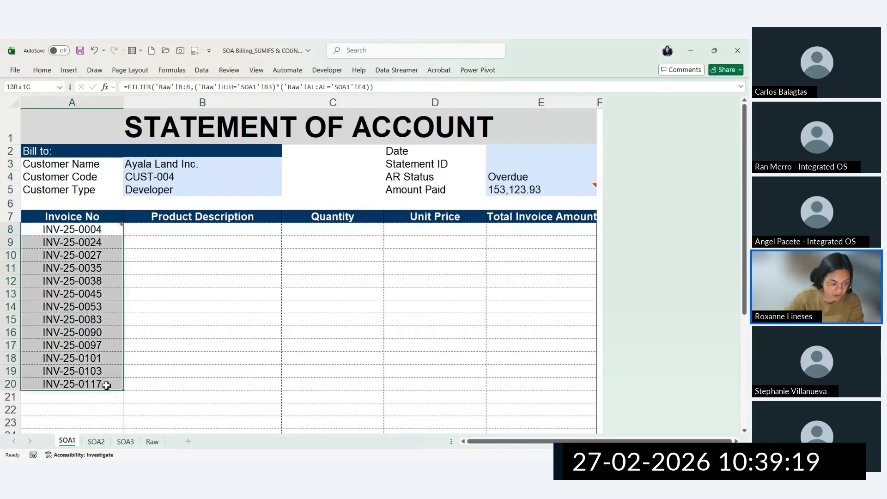
click(241, 239)
drag(243, 229, 495, 376)
Step: Select A8 and open its FILTER formula for editing
click(264, 281)
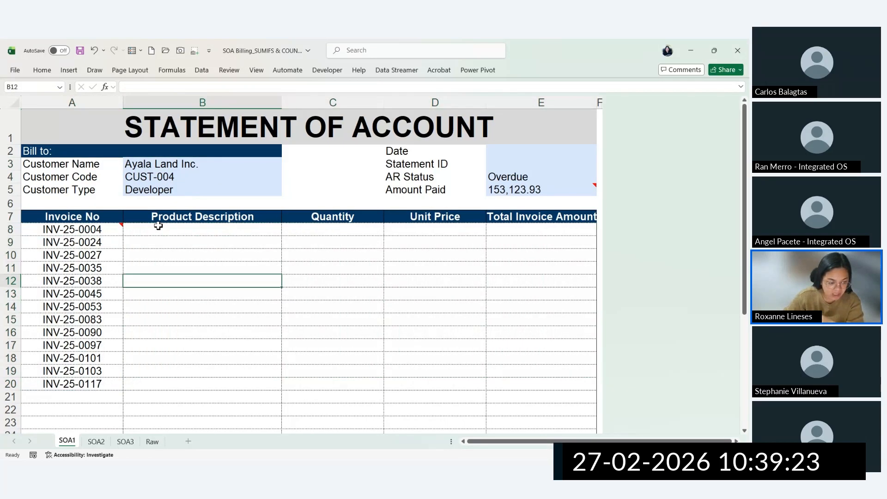
click(159, 228)
click(94, 228)
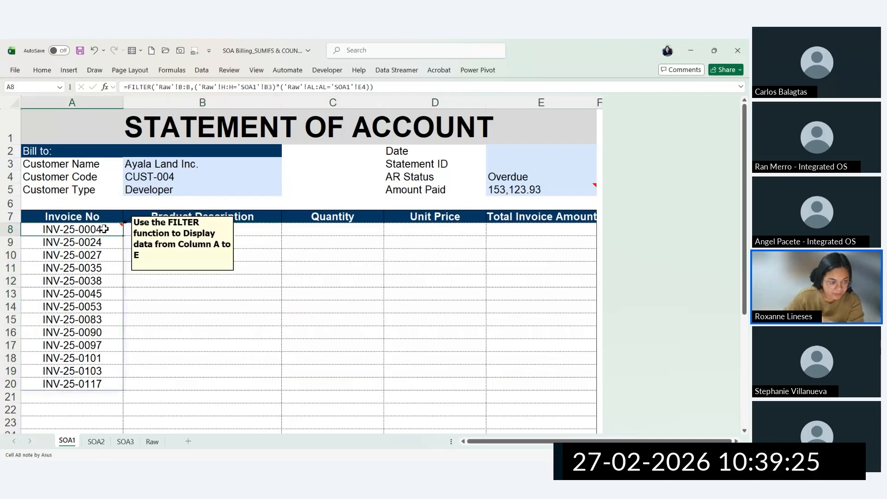
double_click(104, 229)
click(182, 87)
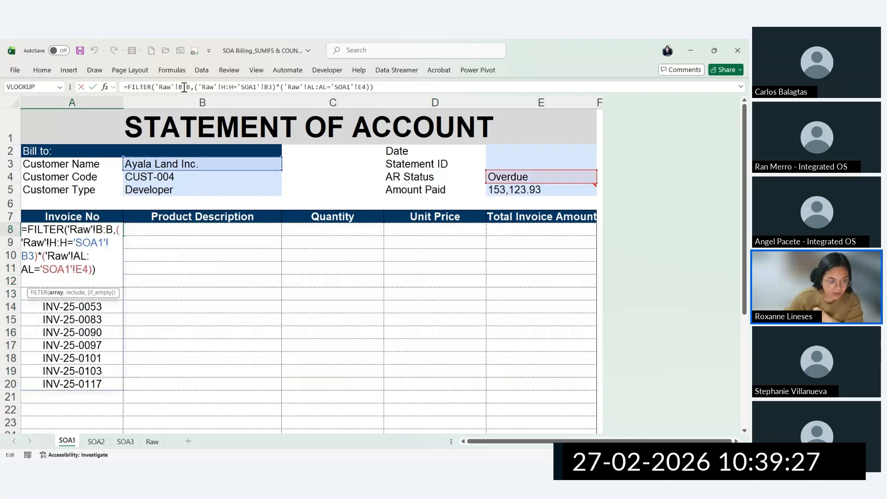
Step: Lock the references with F4 as $B:$B, $H:$H, $B$3, $AL:$AL and $E$4
click(169, 87)
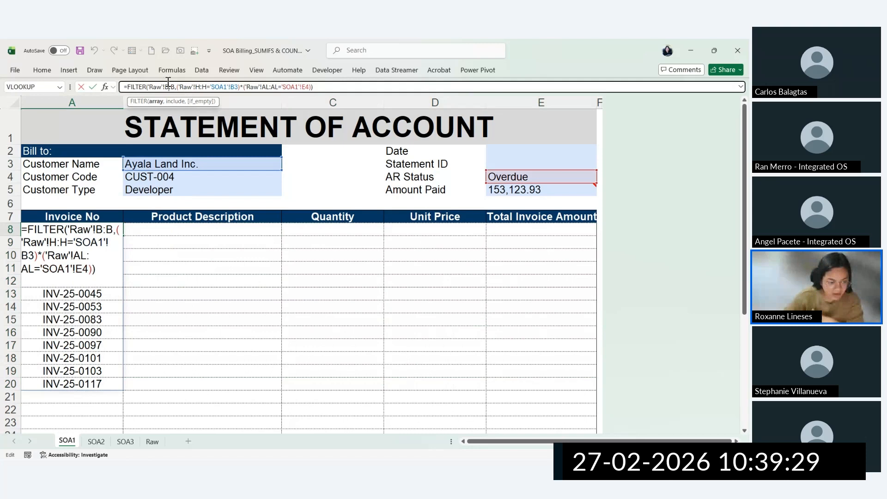
click(200, 87)
key(F4)
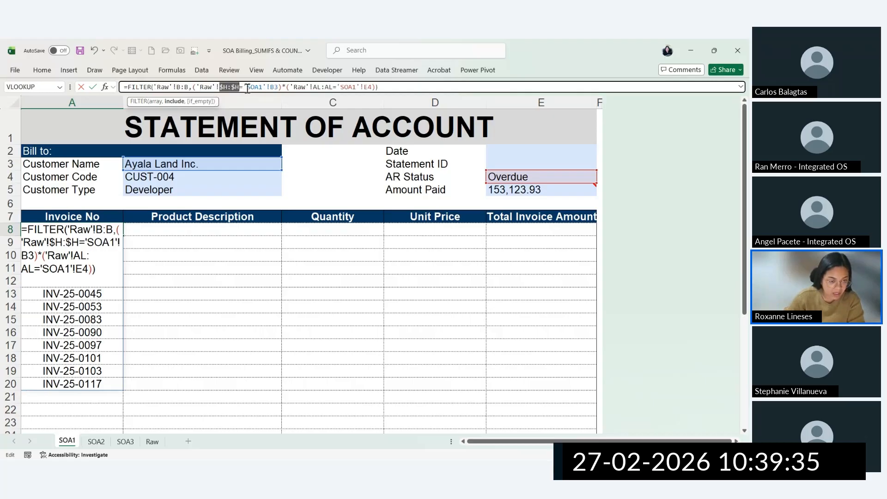
click(276, 88)
key(F4)
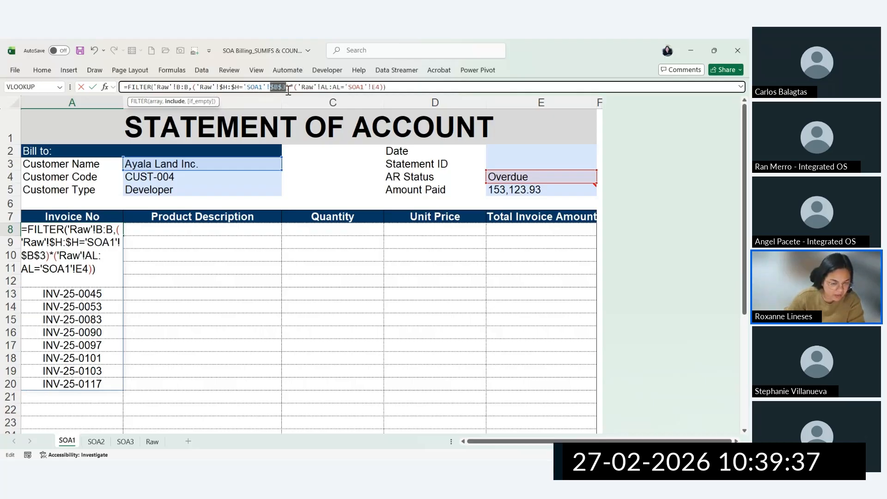
click(331, 87)
key(F4)
click(384, 87)
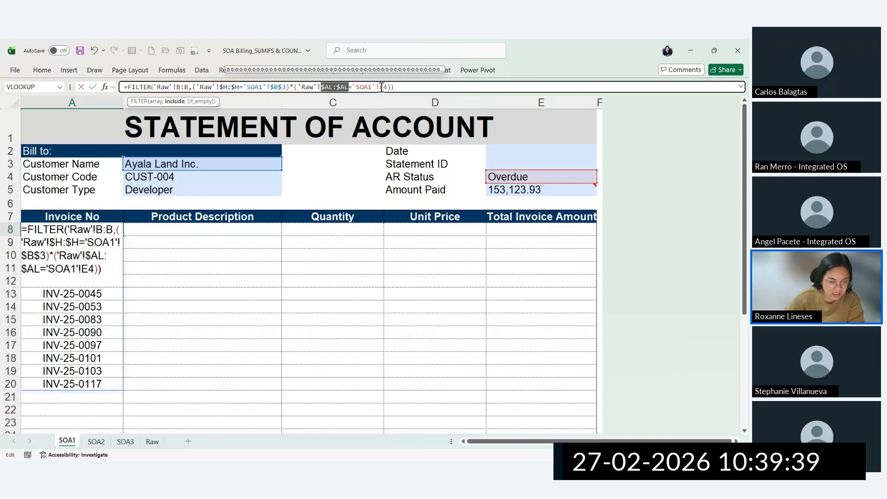
key(F4)
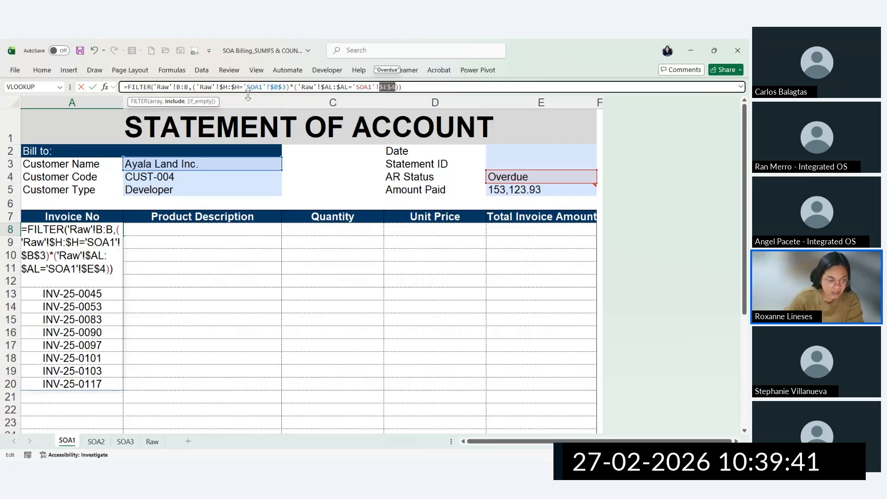
click(179, 87)
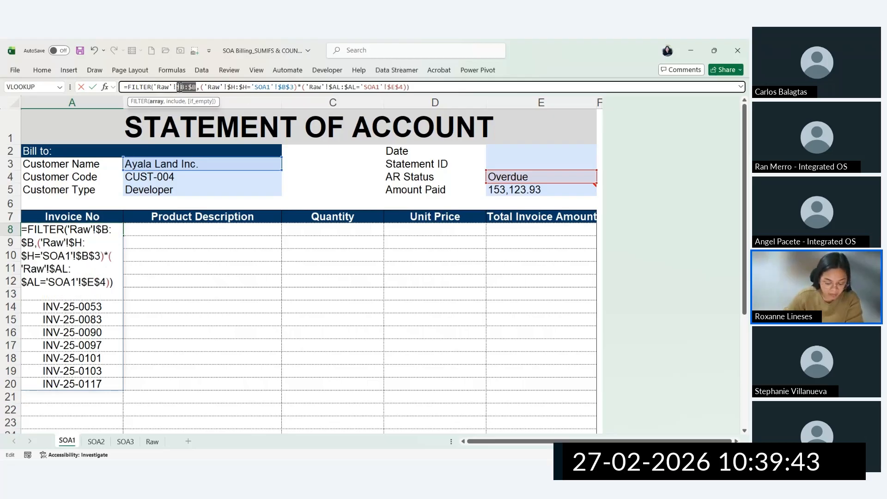
key(F4)
key(Return)
Step: Copy the A8 FILTER formula into B8 under Product Description
key(ctrl+c)
click(169, 231)
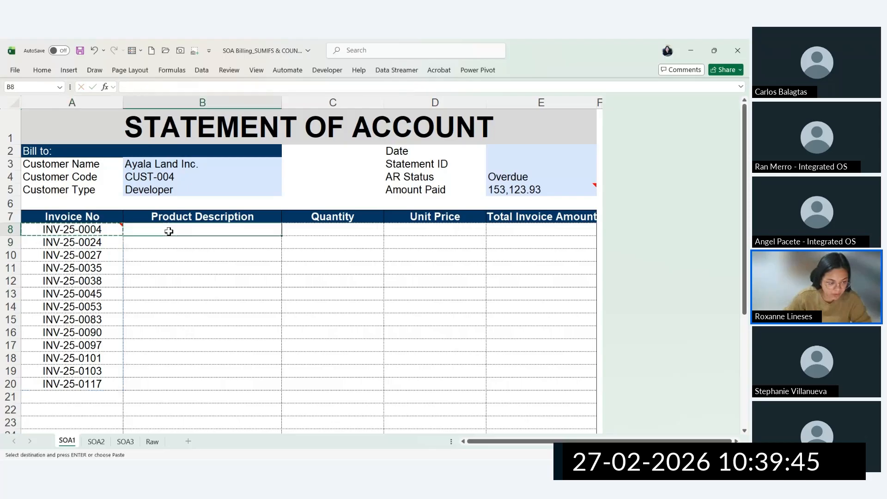
key(ctrl+v)
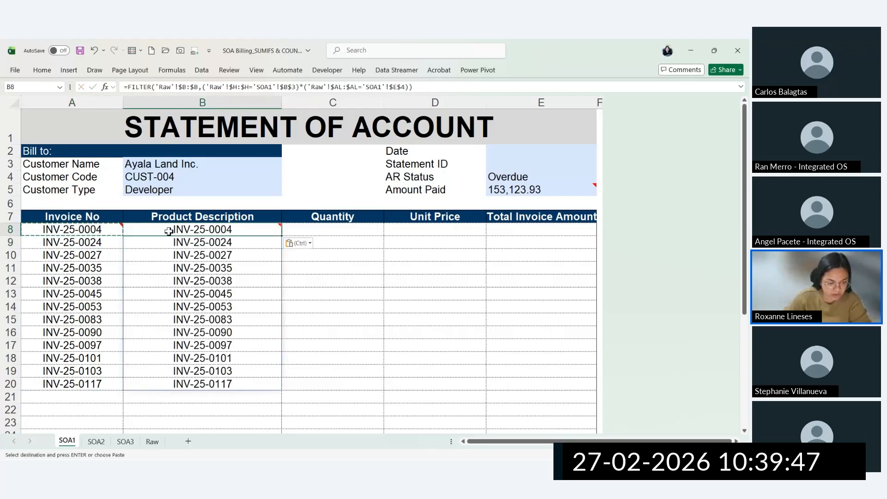
Step: Locate the Product Description column on the Raw sheet, then open B8's formula for editing
click(175, 217)
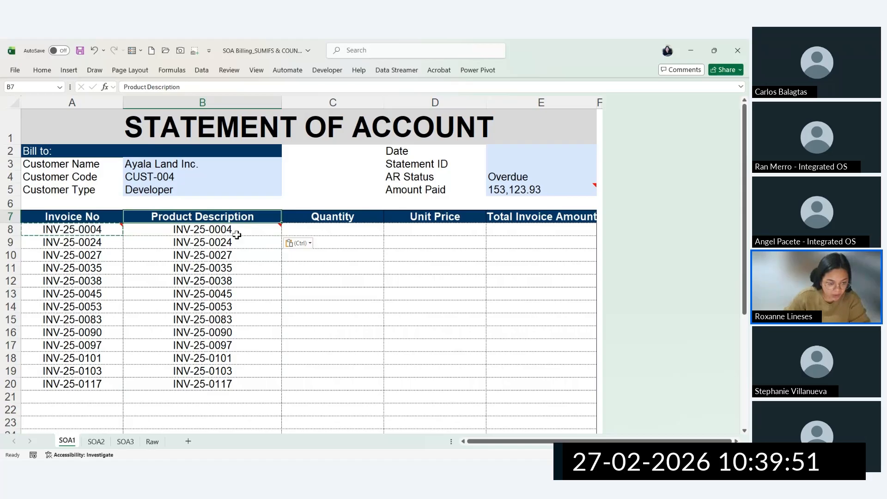
click(153, 442)
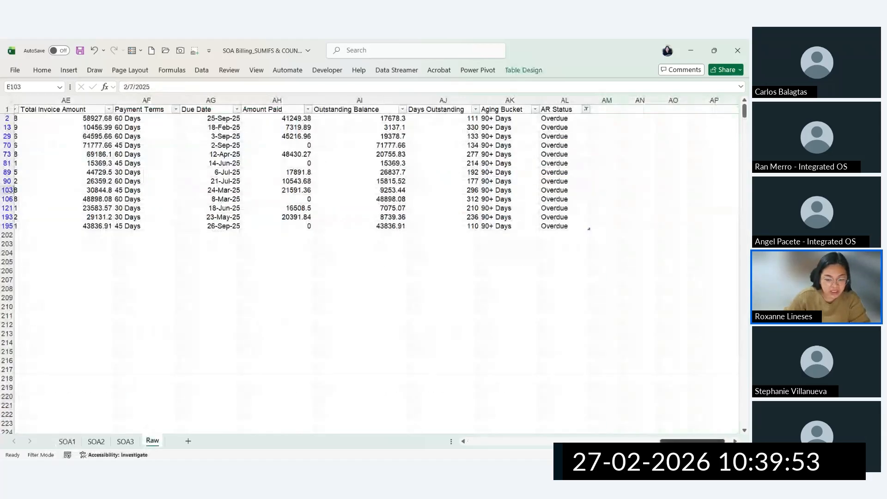
drag(691, 442, 419, 446)
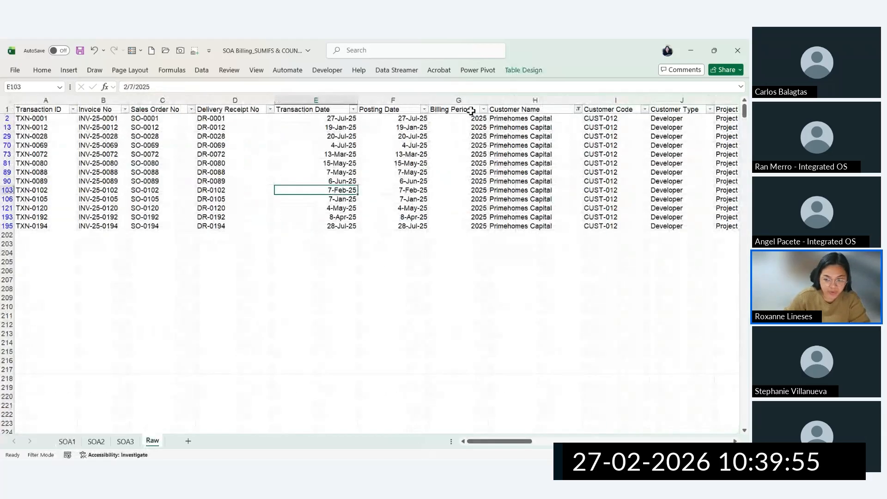
drag(477, 442, 589, 450)
click(410, 101)
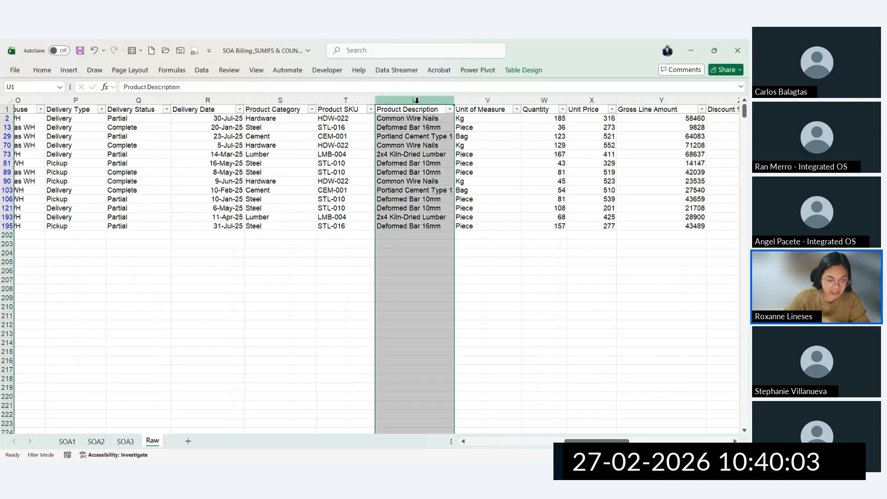
key(ctrl)
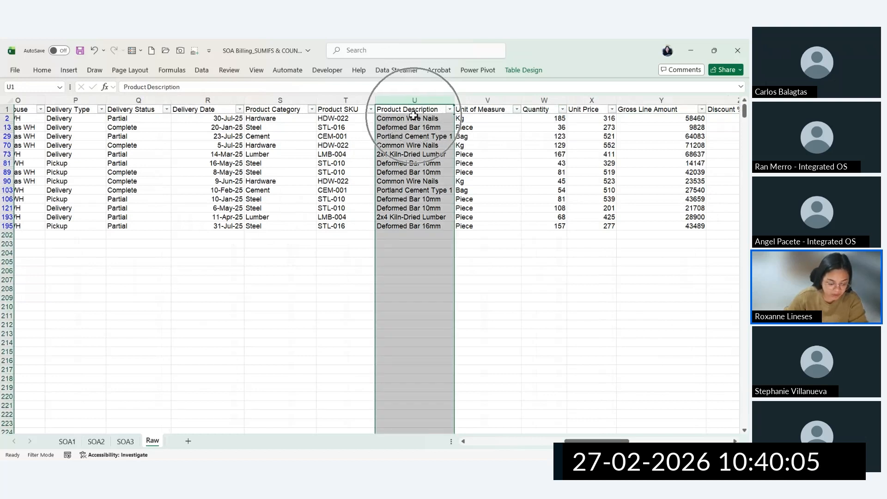
click(67, 442)
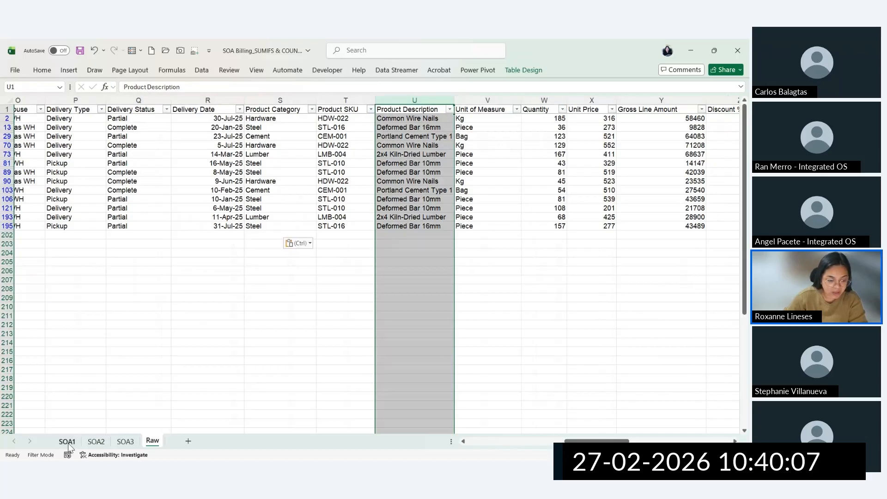
double_click(238, 231)
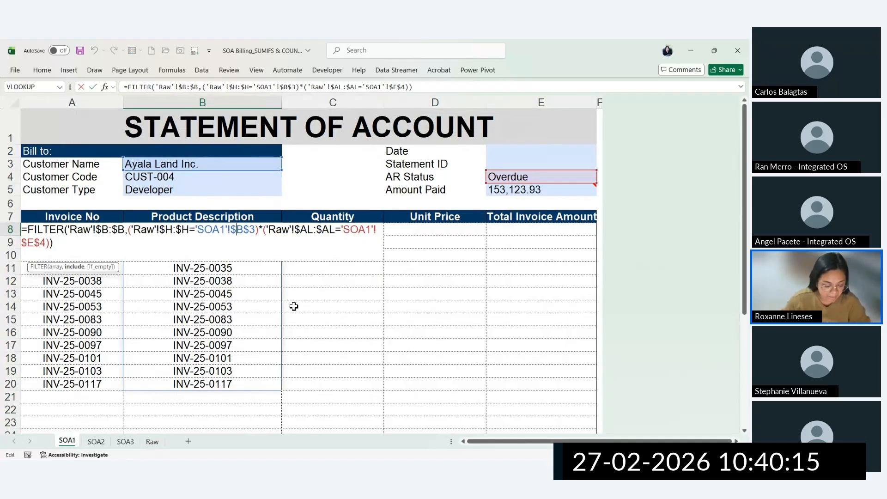
Step: Change B8's array to 'Raw'!$U:$U so products like Deformed Bar 16mm appear
click(106, 229)
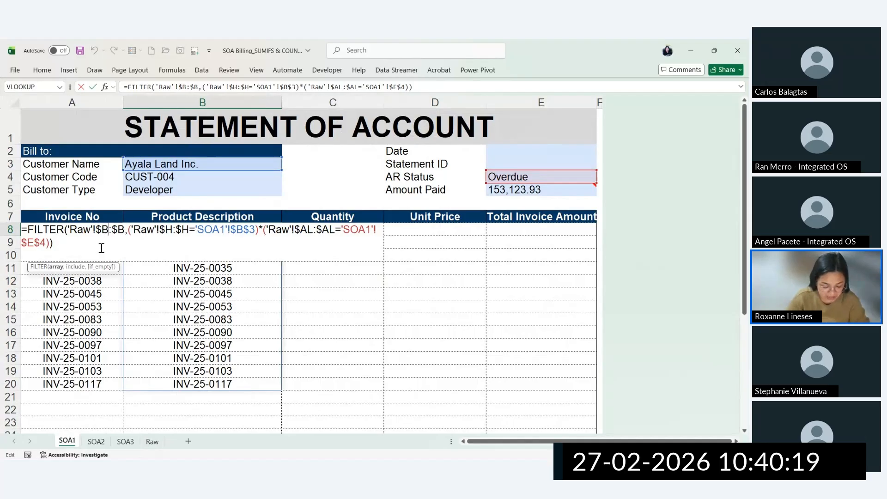
key(BackSpace)
text(U)
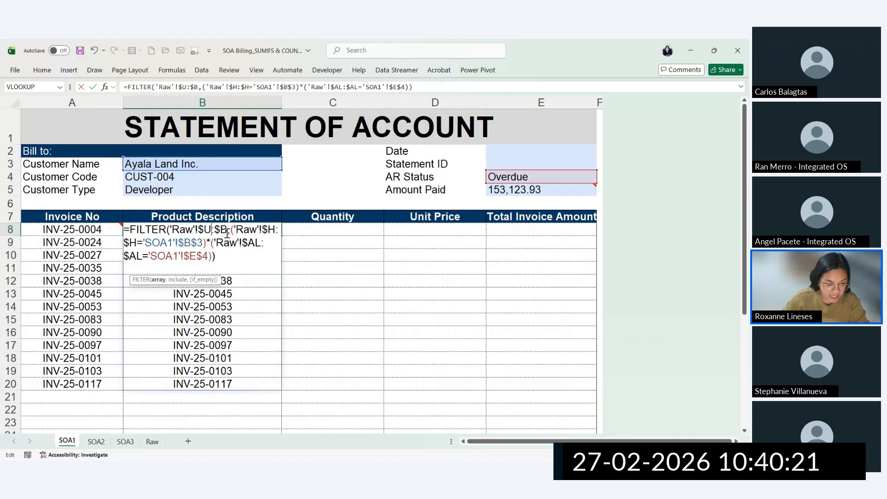
key(BackSpace)
text(U)
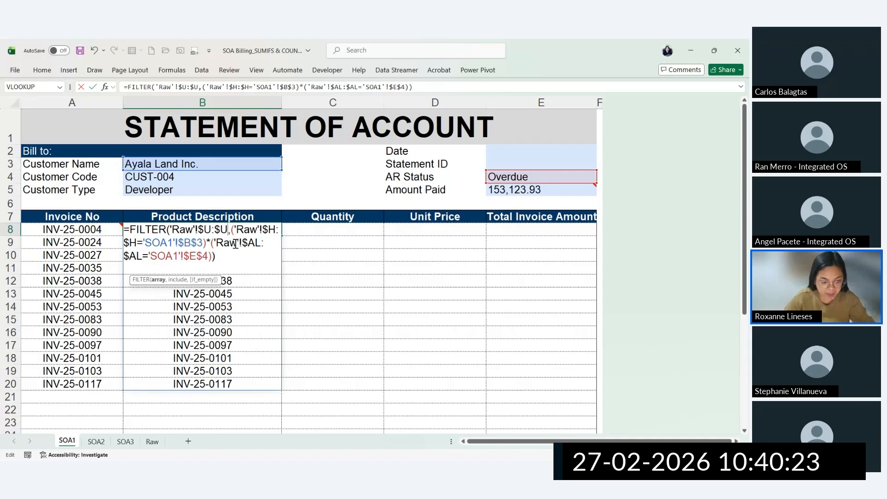
key(Return)
click(245, 230)
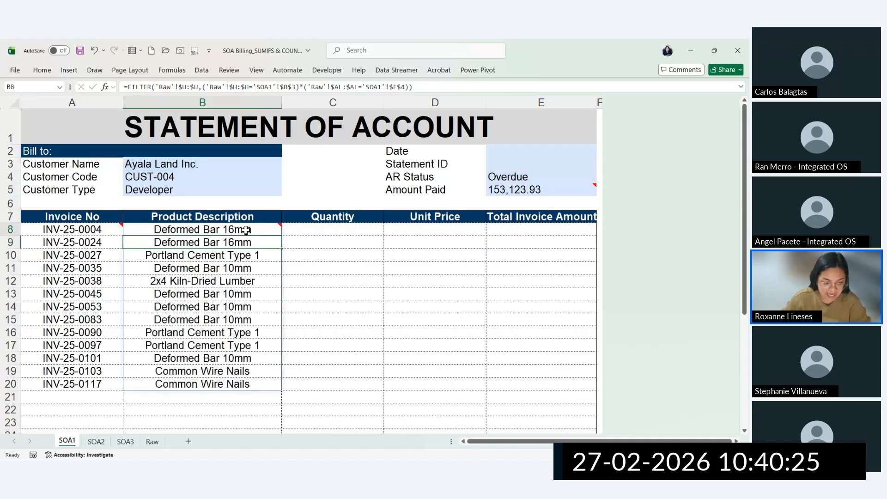
mouse_move(245, 230)
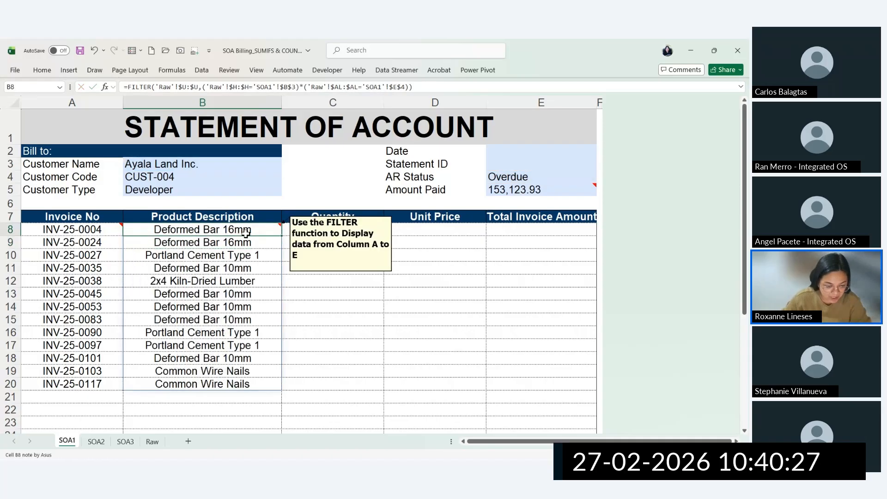
drag(245, 233, 241, 397)
click(243, 229)
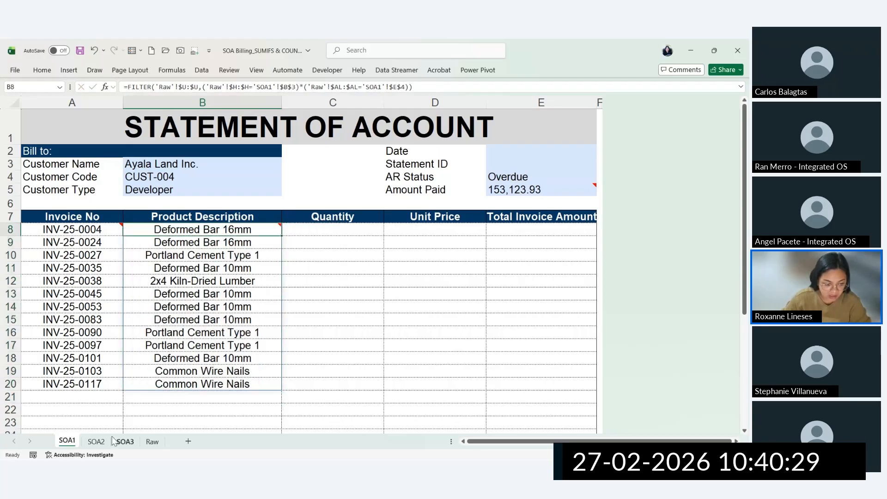
click(152, 441)
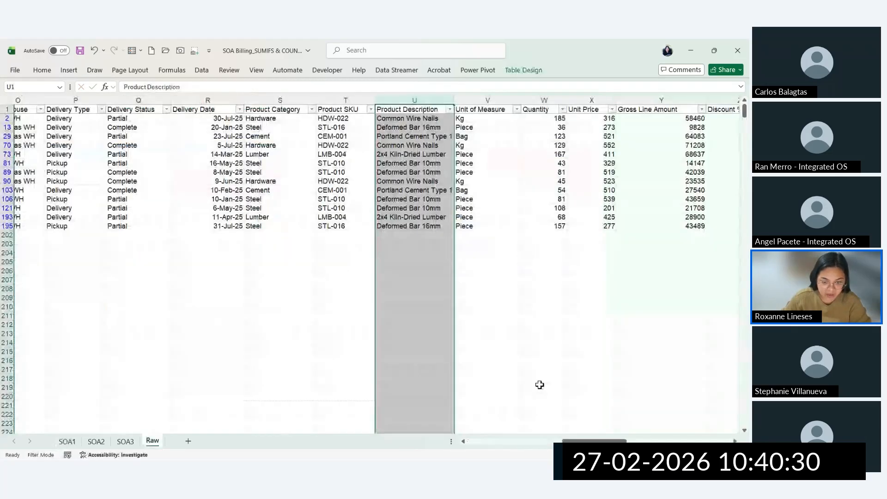
Step: Find Quantity in Raw column W and copy the B8 formula into C8
click(543, 99)
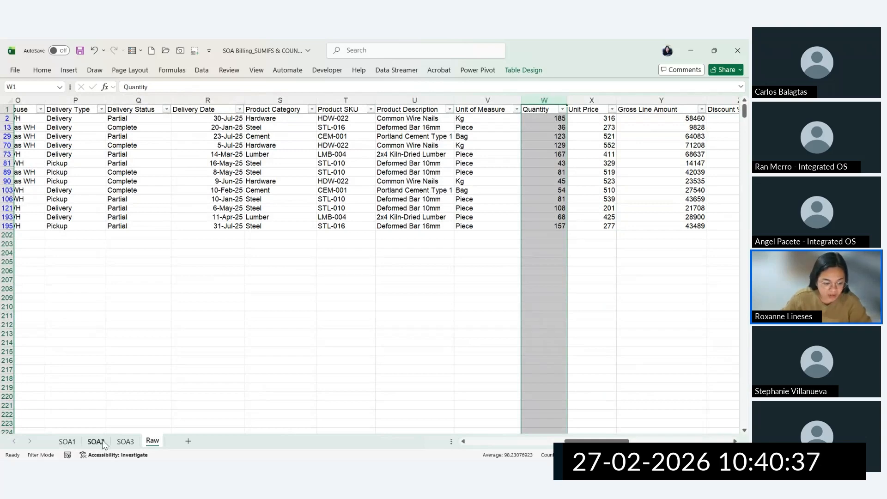
click(67, 441)
key(ctrl+c)
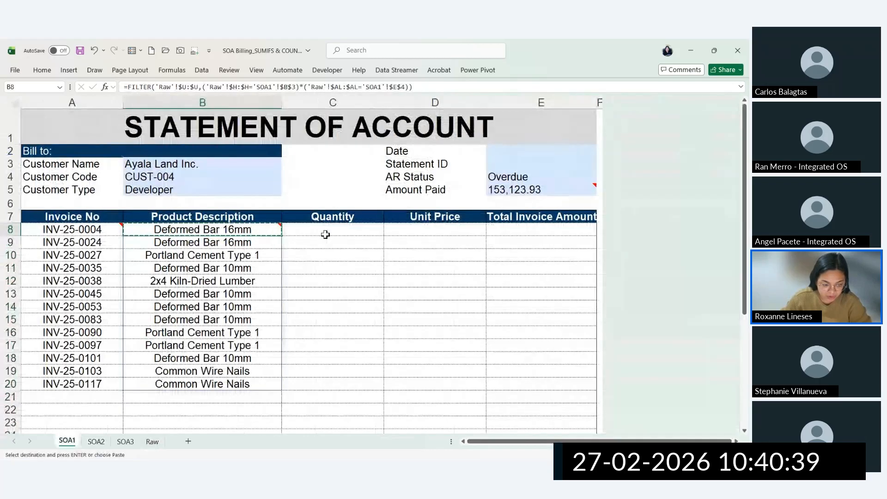
click(326, 233)
key(ctrl+v)
Step: Mistakenly change C8's criteria column from H to W, then undo that edit
double_click(353, 230)
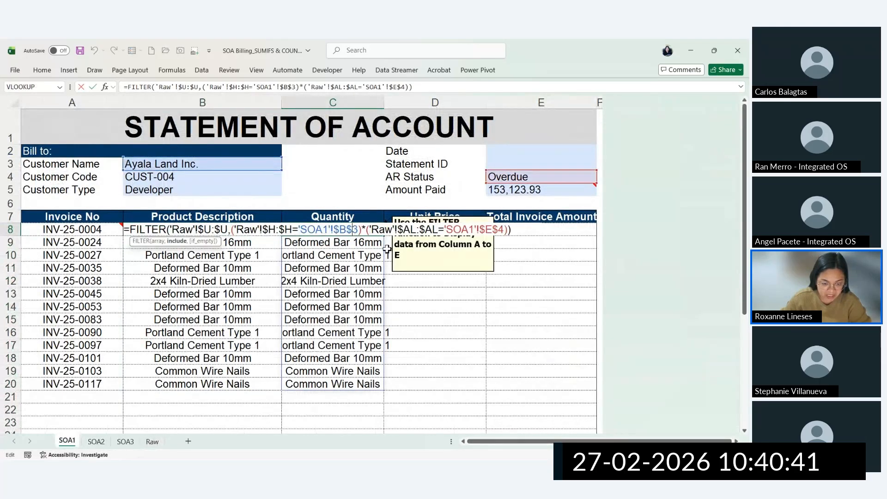
click(276, 230)
key(BackSpace)
text(W)
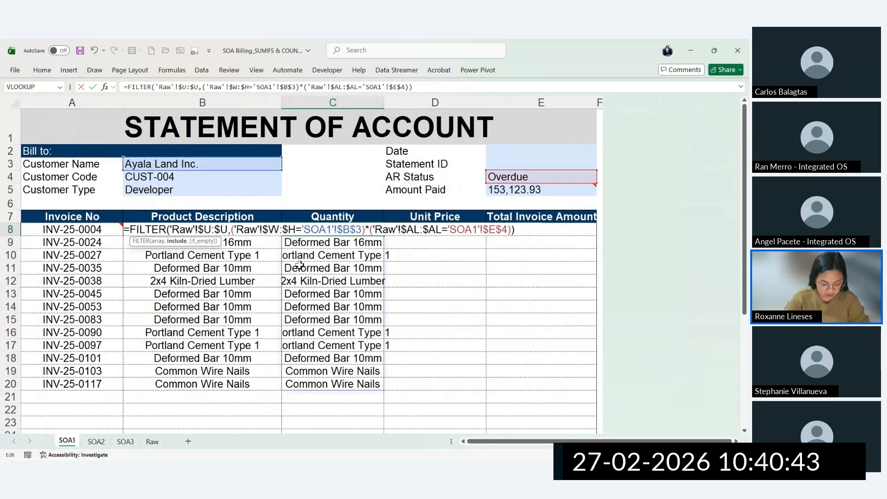
key(BackSpace)
text(W)
key(Return)
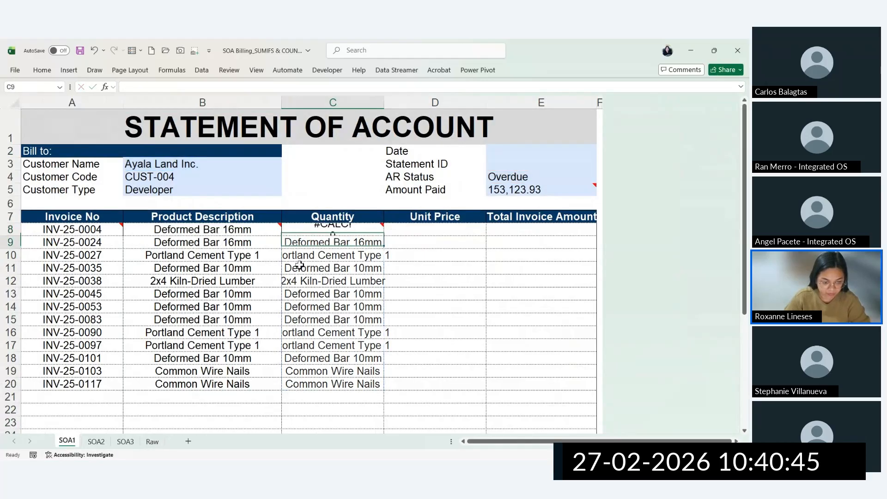
key(Up)
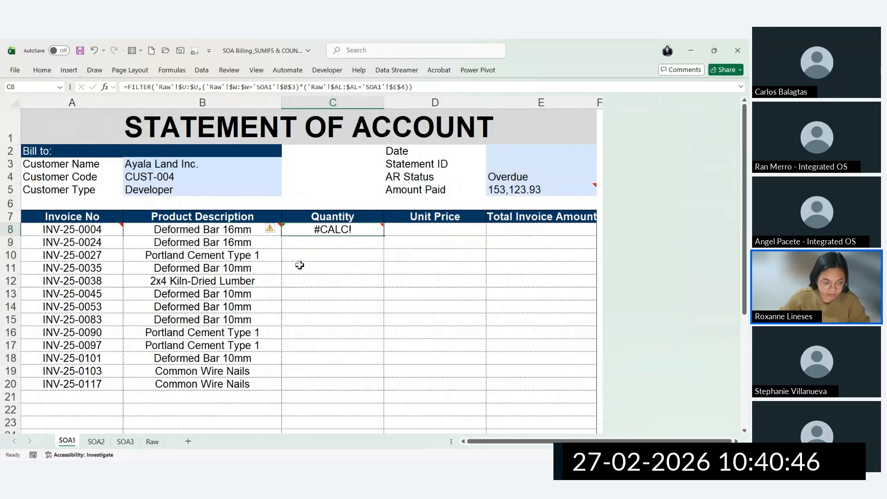
double_click(338, 229)
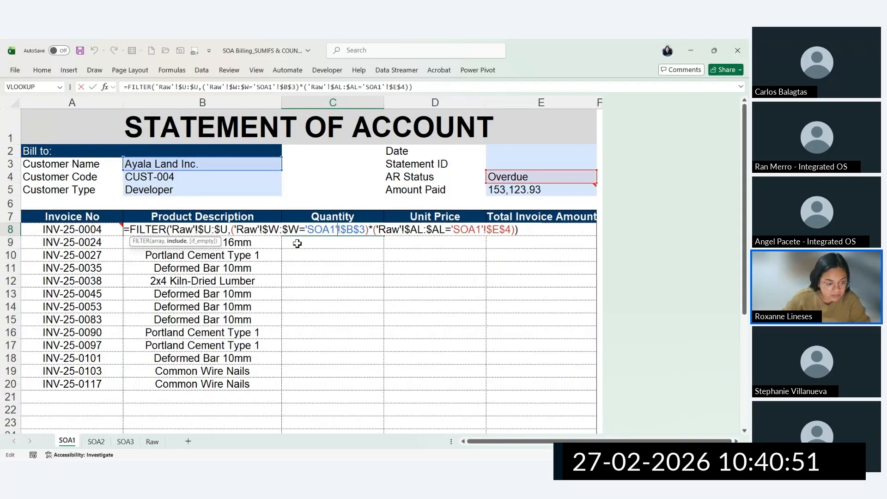
key(Escape)
key(ctrl+z)
Step: Change C8's array to 'Raw'!$W:$W so quantities like 153 and 68 appear
double_click(313, 228)
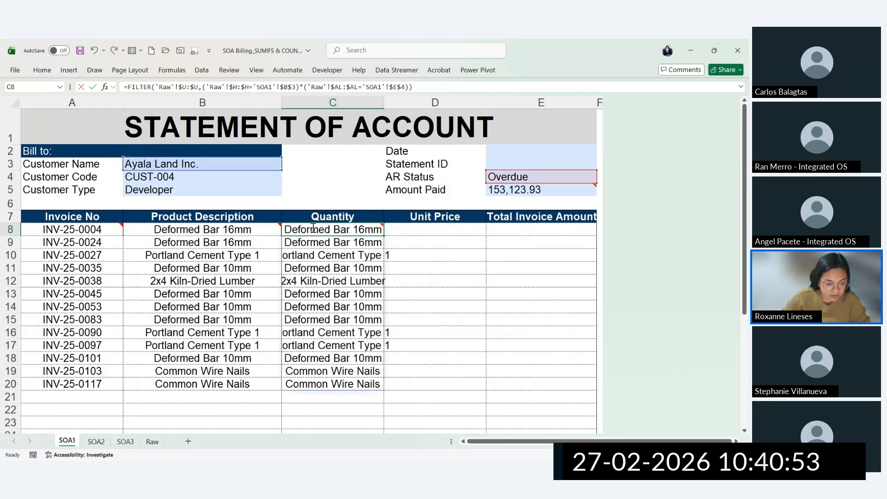
key(BackSpace)
text(W)
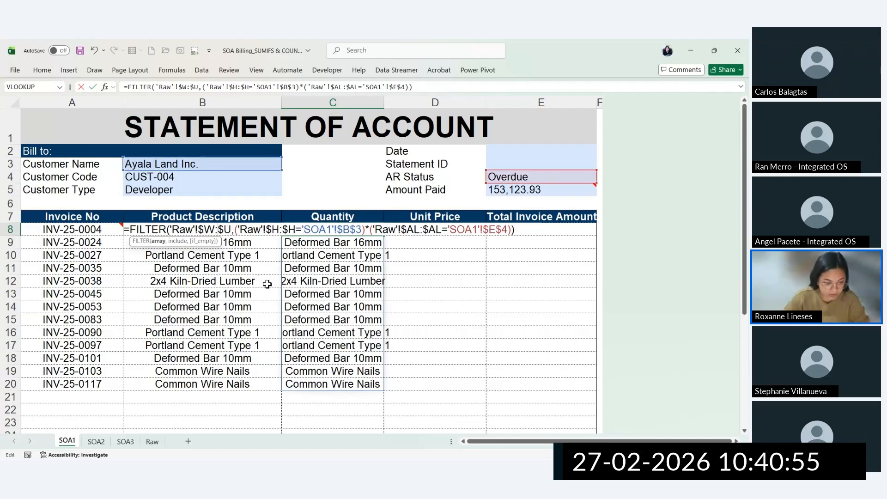
key(Right)
key(Right)
key(Right)
key(BackSpace)
text(W)
key(Return)
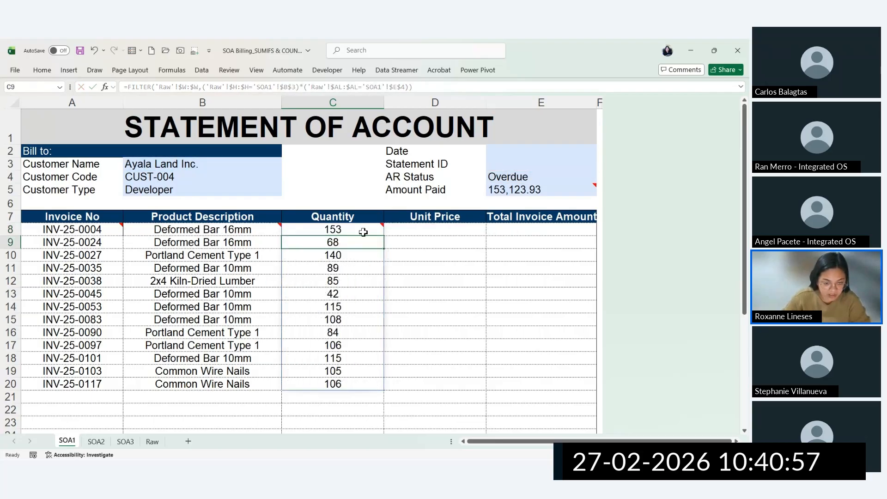
click(152, 440)
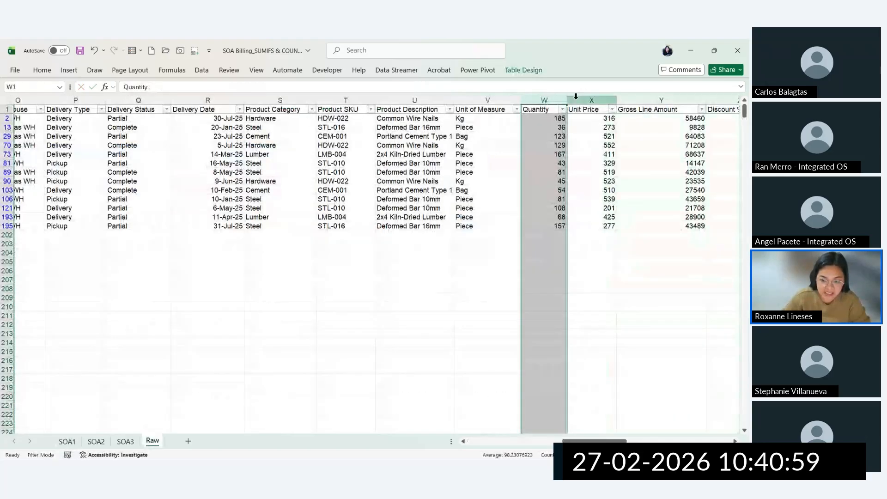
Step: Copy C8 into D8 and switch its array to 'Raw'!$X:$X for unit prices like 561 and 327
click(77, 440)
click(369, 231)
key(ctrl+c)
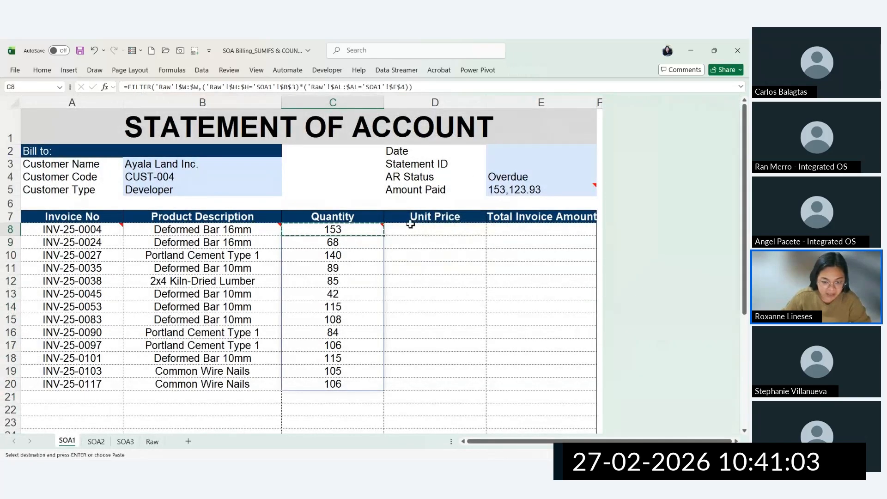
click(411, 224)
key(ctrl+v)
click(359, 230)
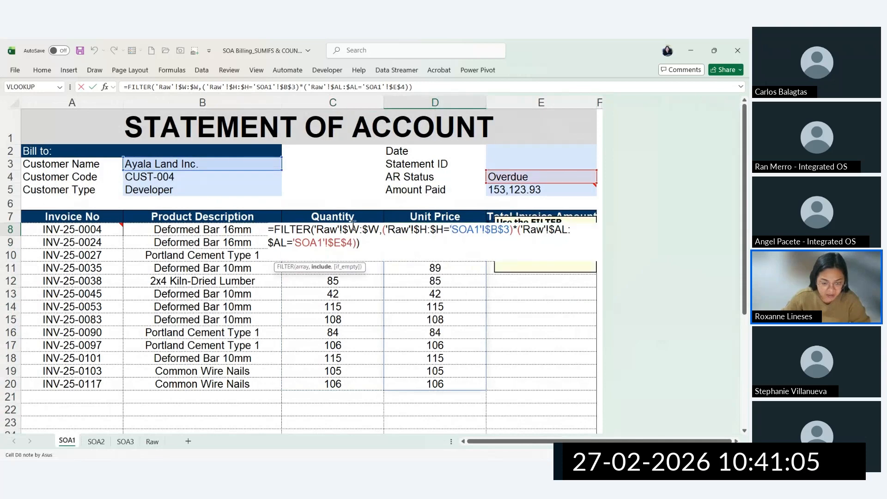
key(BackSpace)
text(X)
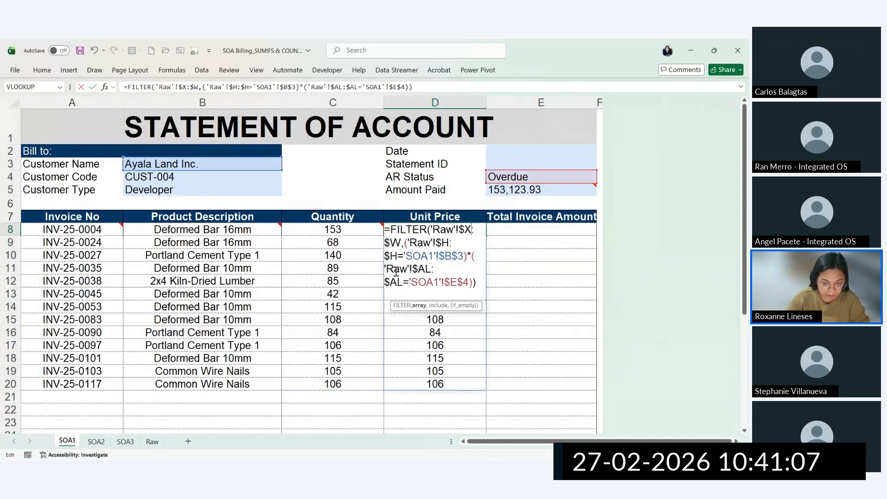
key(BackSpace)
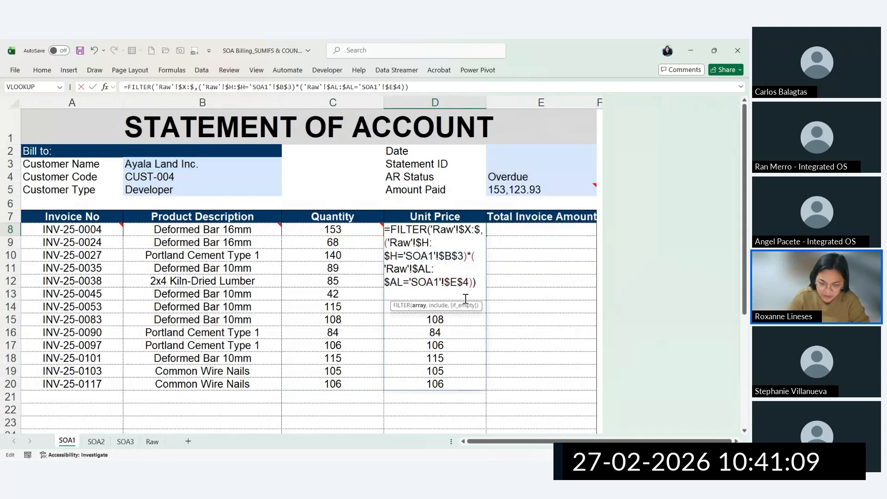
text(X)
key(Return)
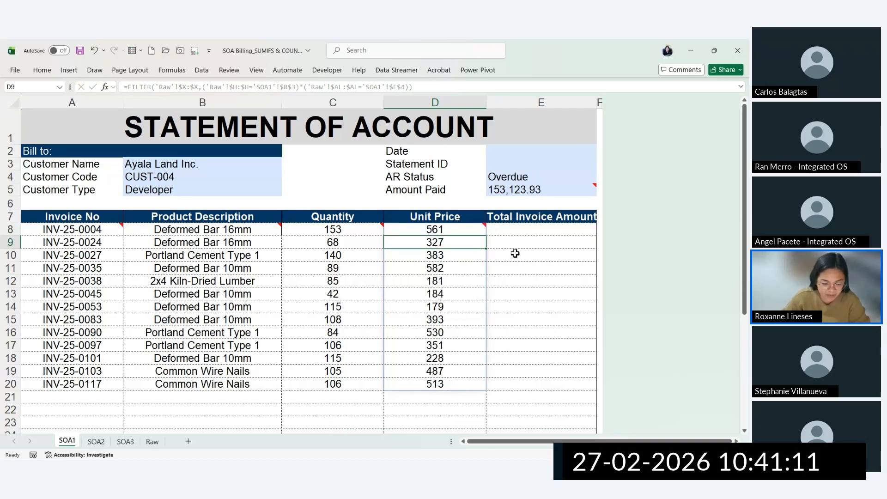
Step: Locate Total Invoice Amount in Raw column AE, then reselect D8 on SOA1
click(153, 441)
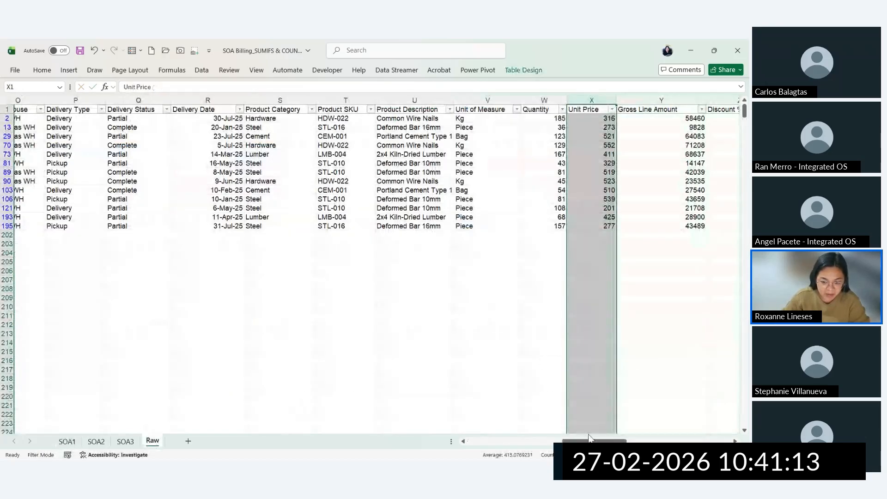
drag(591, 441, 651, 441)
click(518, 102)
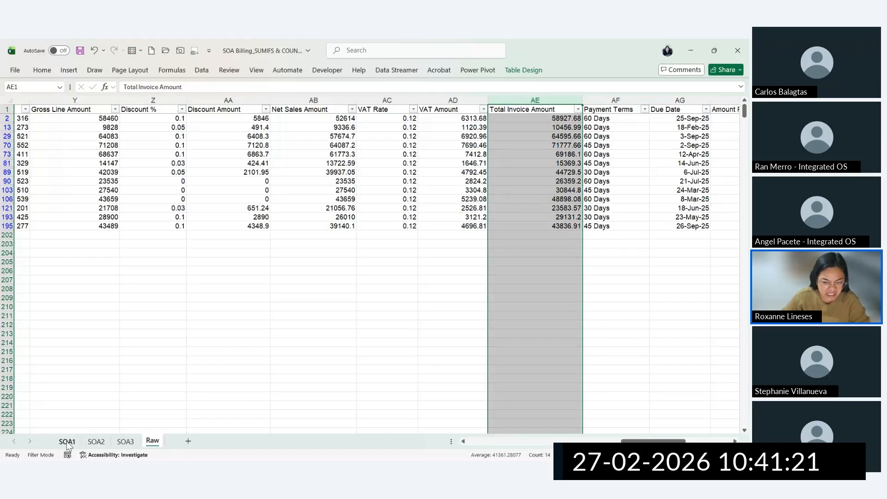
click(67, 441)
click(463, 229)
Step: Copy D8's FILTER formula into E8 and start replacing its array column reference
key(ctrl+c)
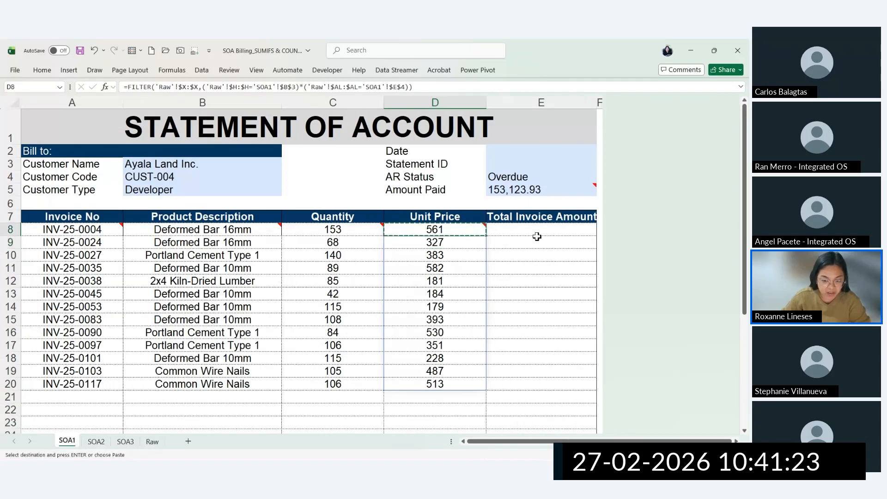
click(536, 230)
key(ctrl+v)
double_click(541, 230)
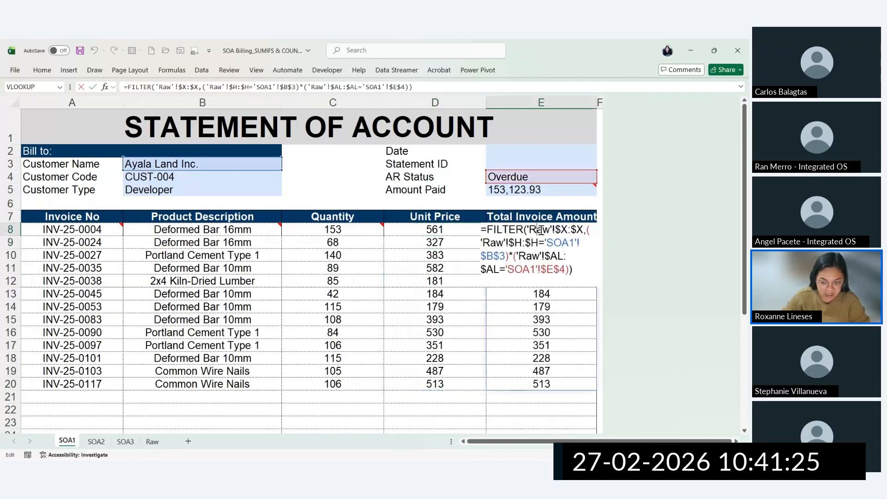
click(567, 230)
key(BackSpace)
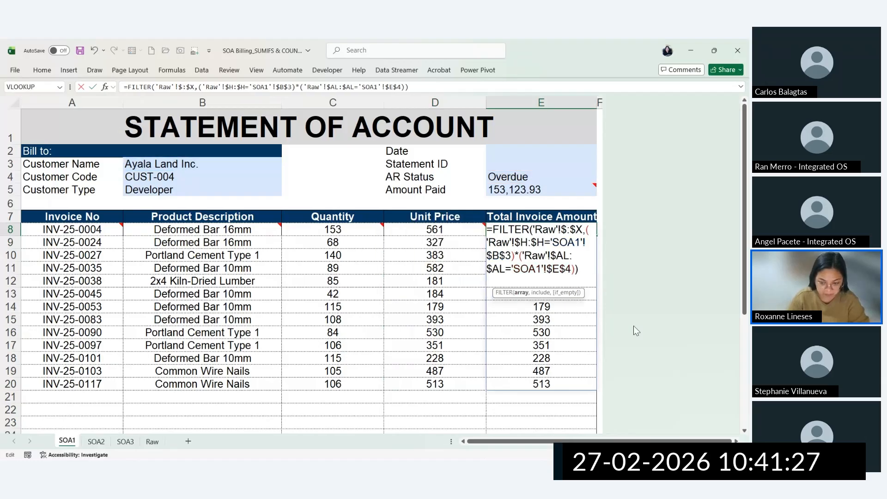
text(AE)
key(Right)
key(Right)
key(Right)
key(BackSpace)
text(AW)
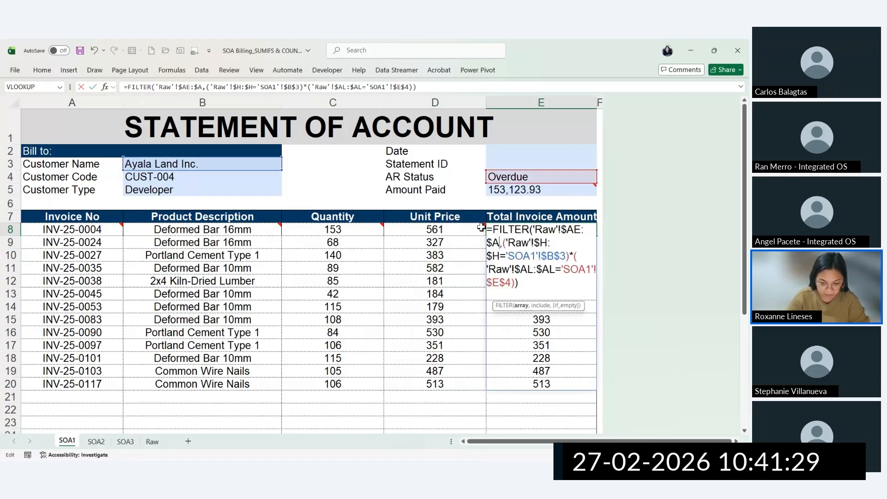
key(Return)
Step: Correct E8's FILTER array so it reads 'Raw'!$AE:$AE
click(543, 230)
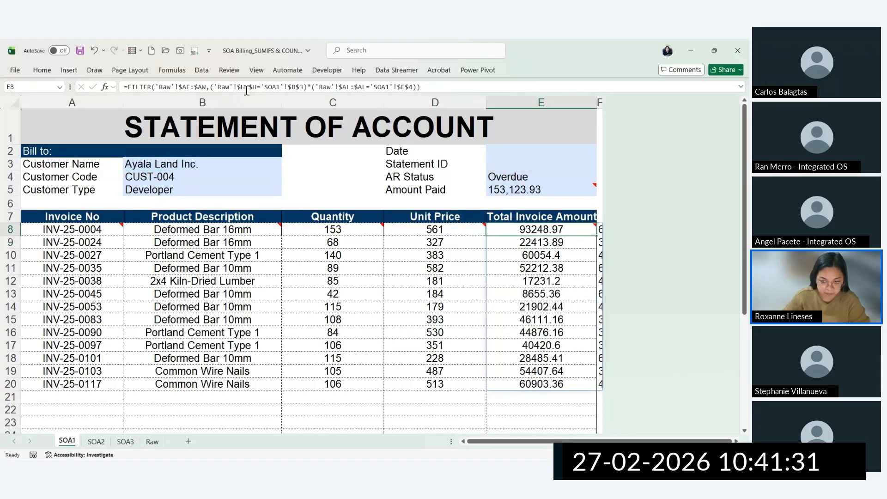
click(206, 84)
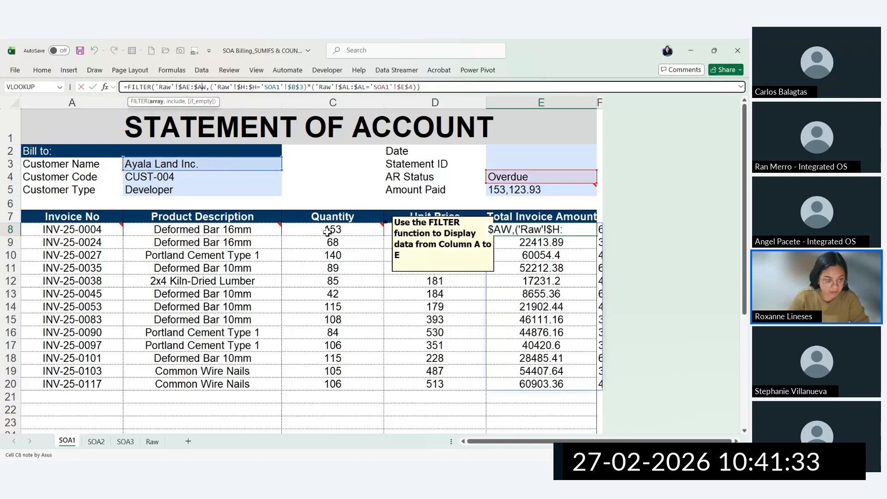
key(BackSpace)
text(E)
key(Return)
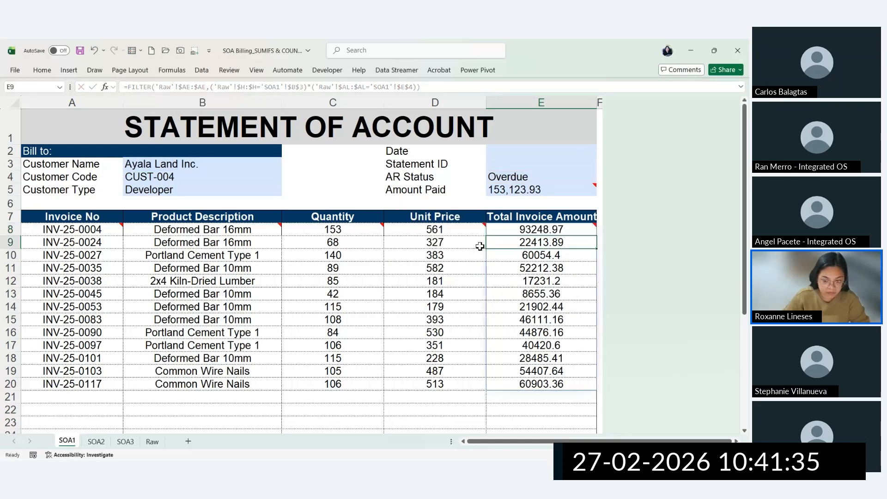
Step: Format totals E8:E20 with thousands separators and two decimals (Ctrl+Shift+1)
drag(504, 230, 544, 384)
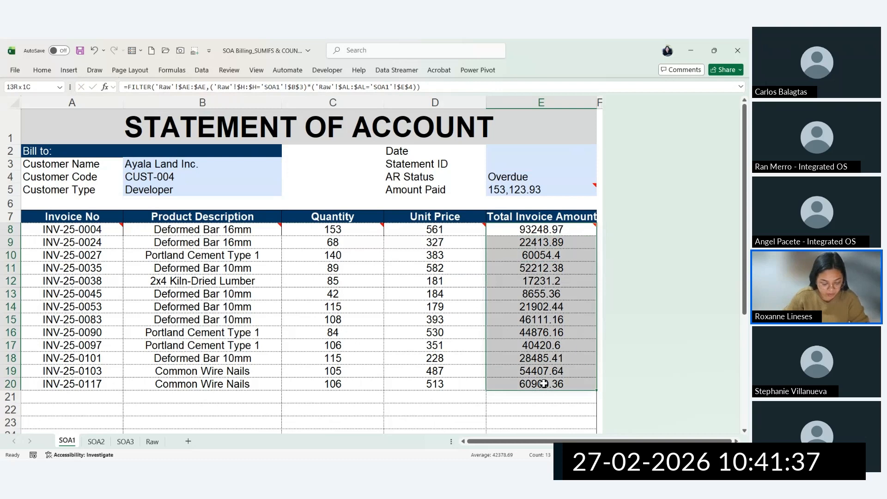
key(ctrl+shift+1)
click(534, 305)
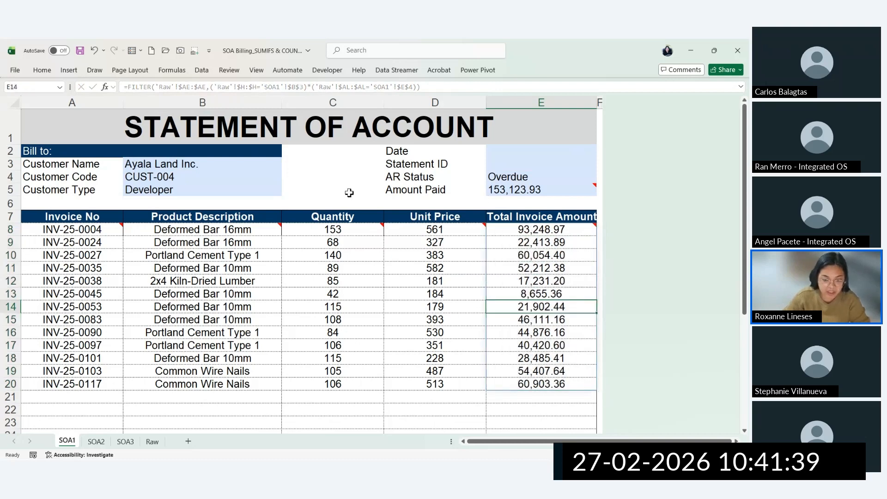
Step: Set the B3 customer to Primehomes Capital
click(264, 162)
click(285, 166)
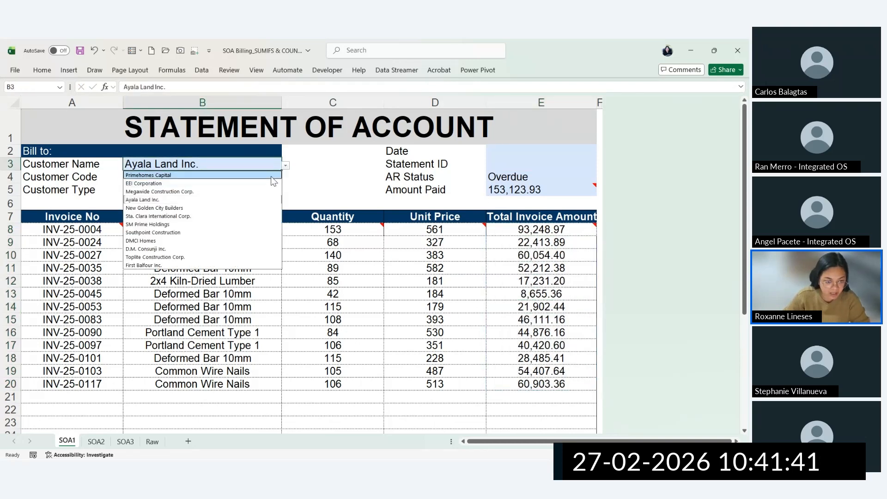
click(271, 176)
click(326, 281)
scroll(353, 281, down, 3)
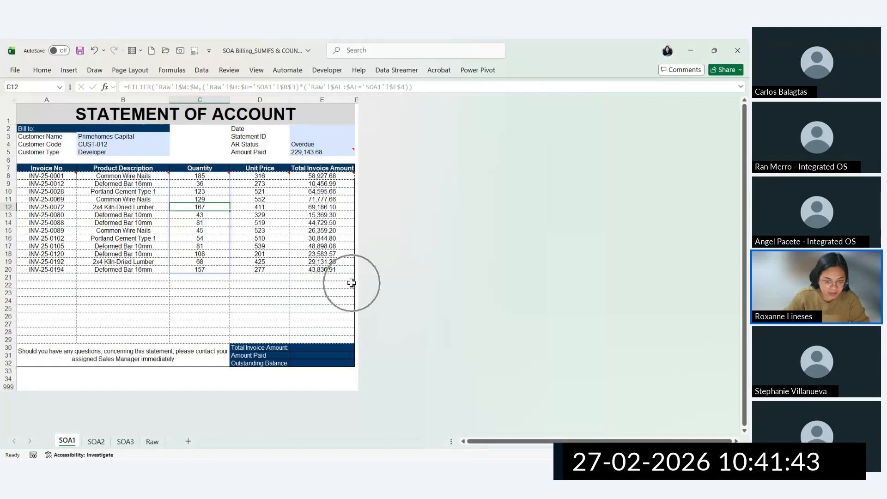
scroll(341, 289, up, 3)
Step: Enter =SUM(E8:E20) as the Total Invoice Amount in E30
click(423, 376)
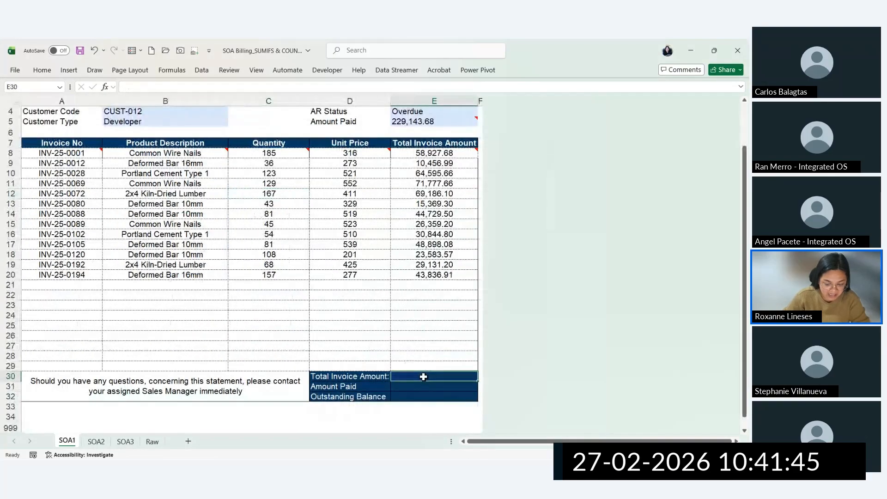
text(=SUM()
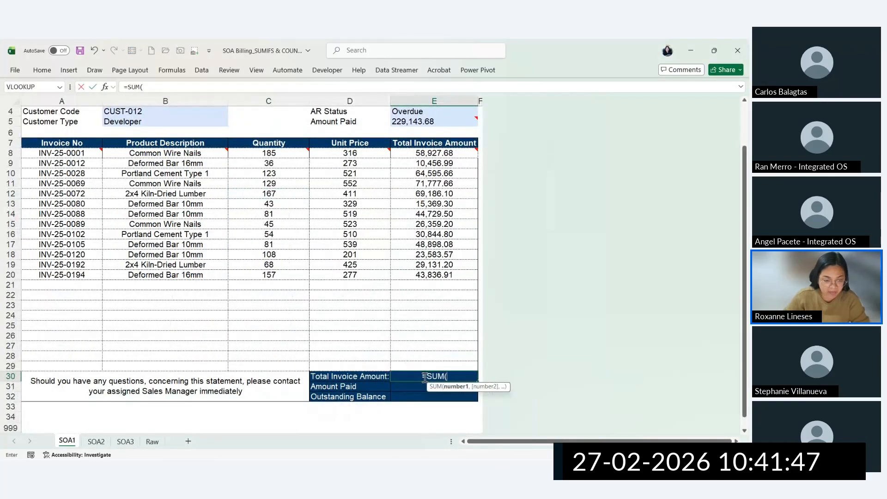
drag(449, 153, 464, 274)
key(Return)
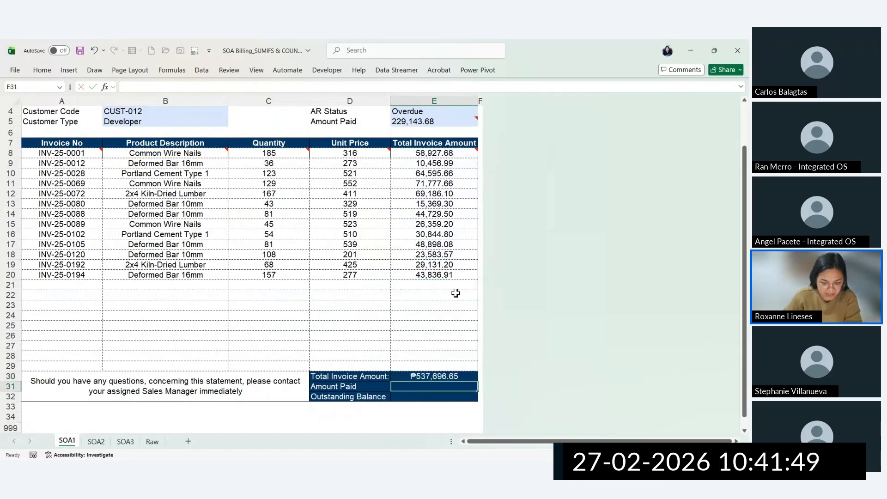
Step: Link Amount Paid in E31 to E5 with =E5
text(=S)
key(Escape)
key(Escape)
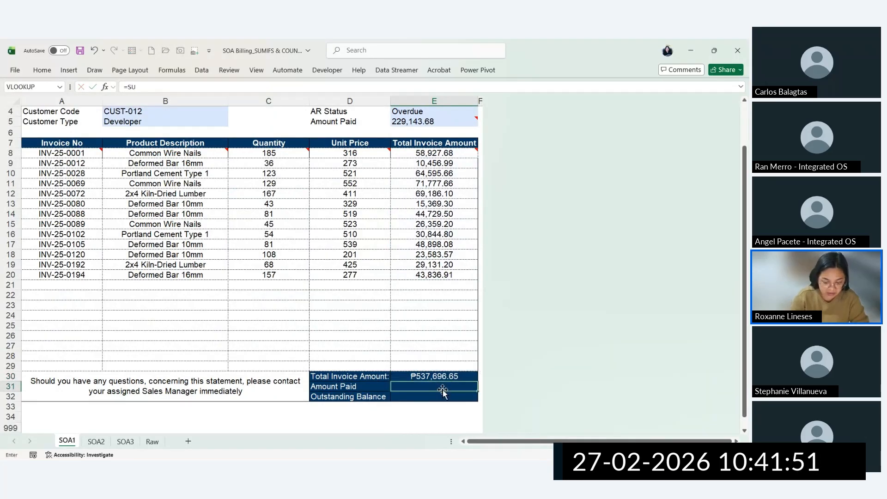
text(=)
click(434, 111)
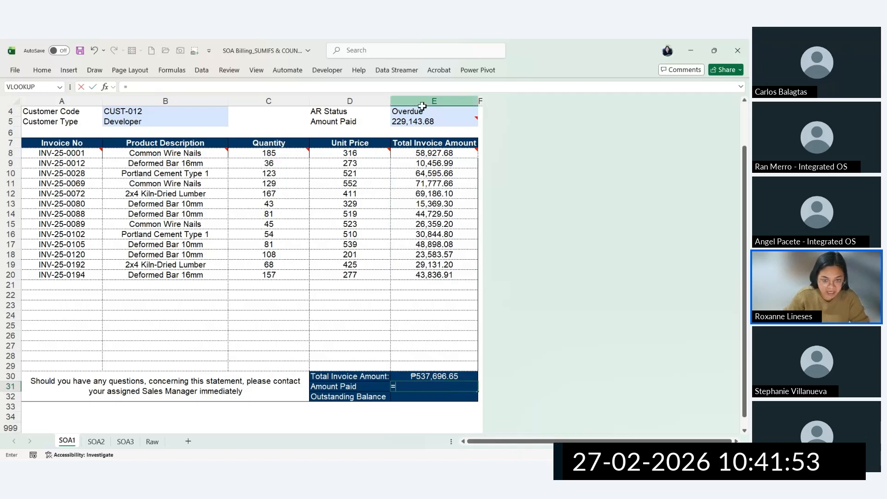
click(435, 121)
key(Return)
Step: Compute the Outstanding Balance in E32 as =E30-E31
text(=)
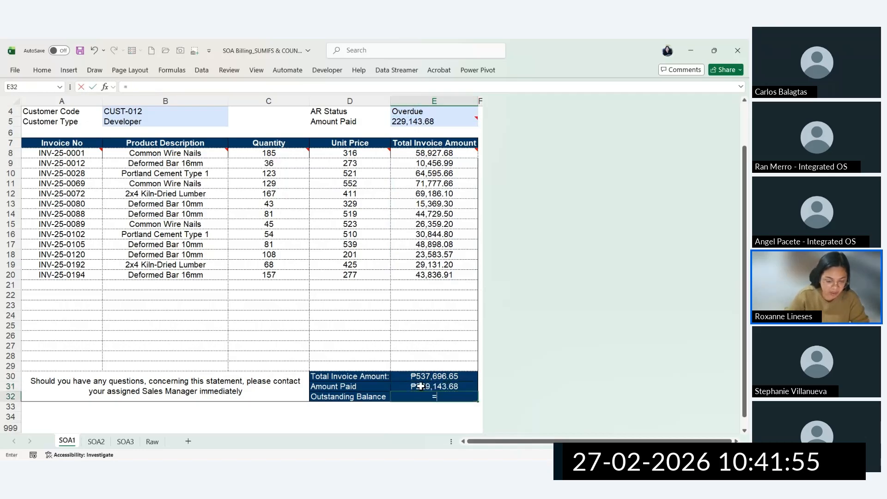
text(SUM()
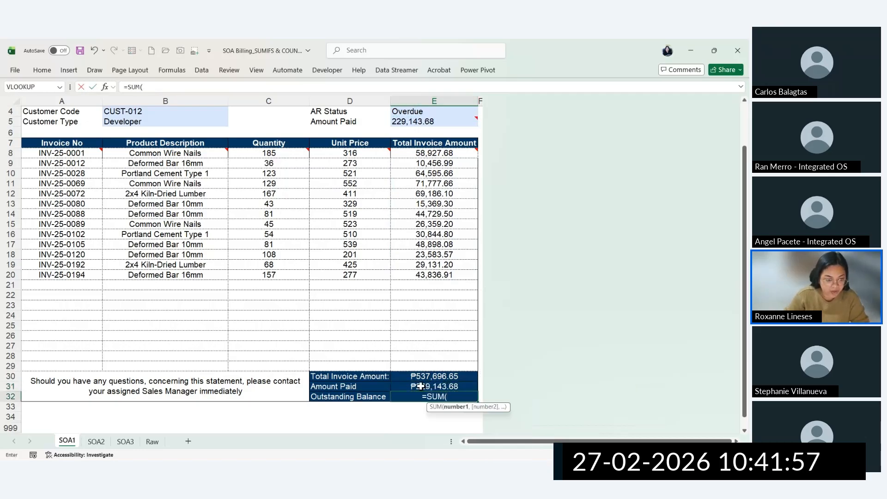
key(Escape)
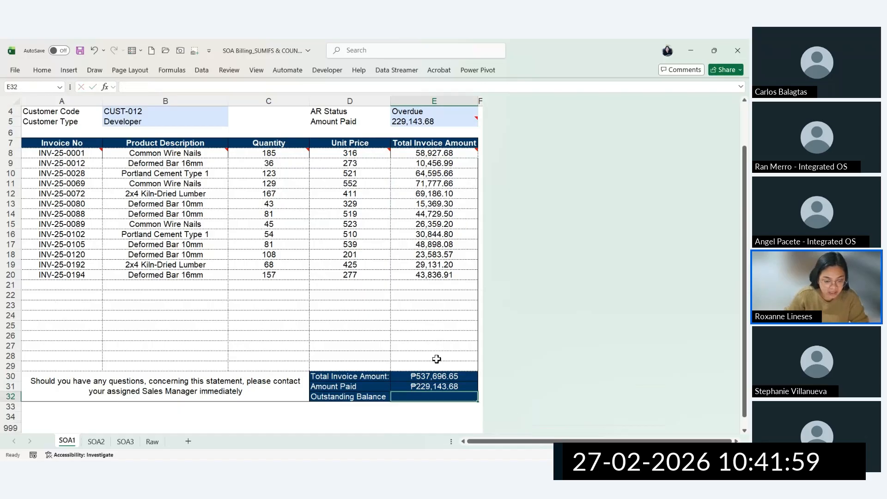
click(424, 389)
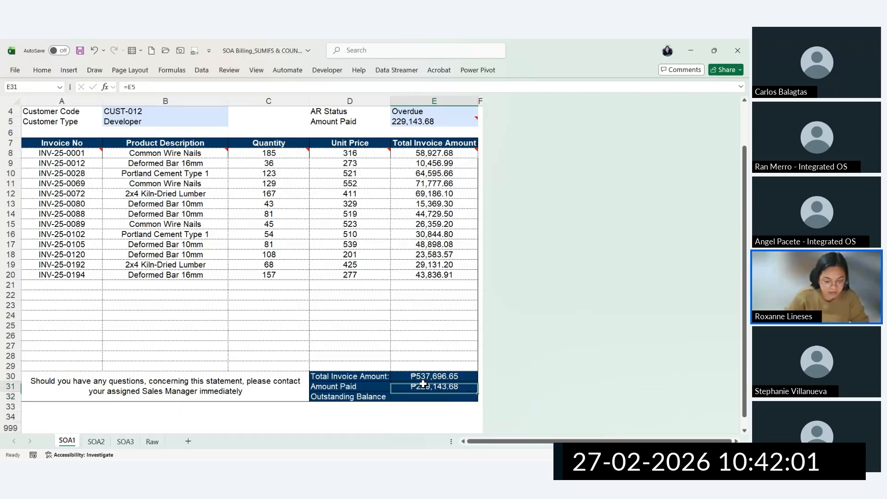
click(430, 397)
text(=)
key(Up)
key(Up)
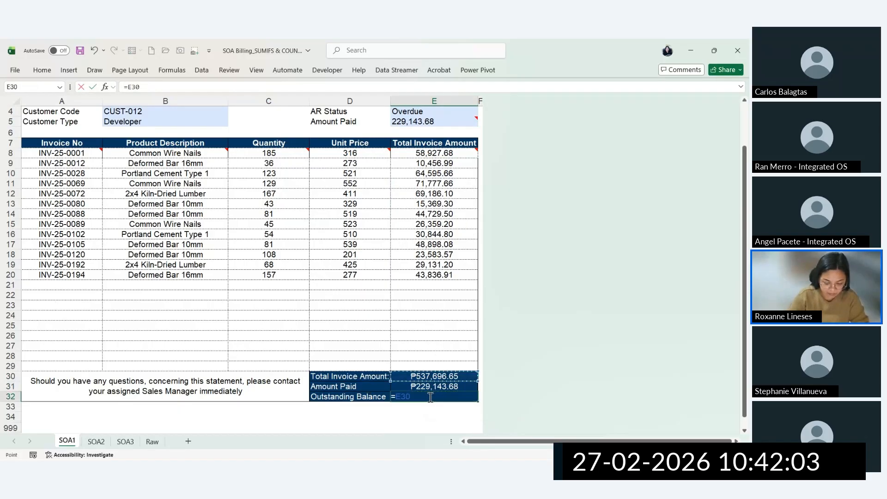
text(-)
key(Up)
key(Return)
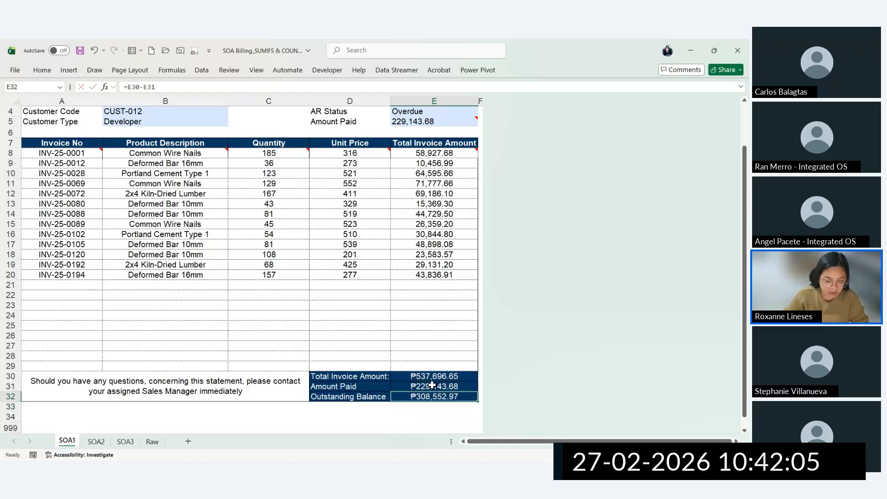
click(419, 274)
scroll(261, 206, up, 1)
Step: Switch the B3 customer to Megawide Construction Corp., then Southpoint Construction
scroll(263, 225, down, 2)
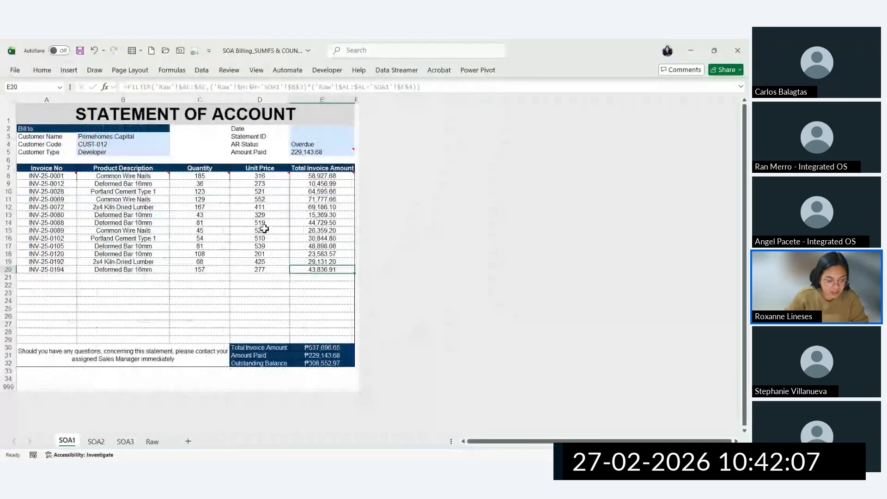
scroll(180, 176, up, 2)
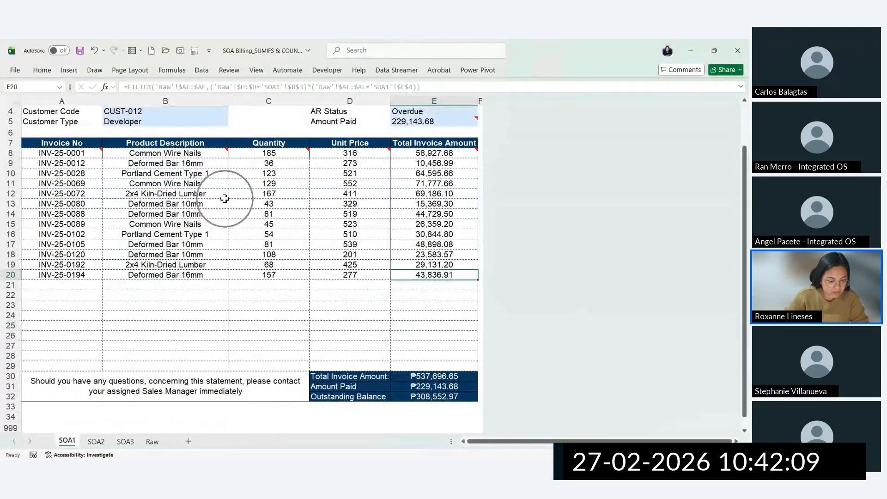
scroll(222, 189, up, 1)
click(215, 151)
click(228, 150)
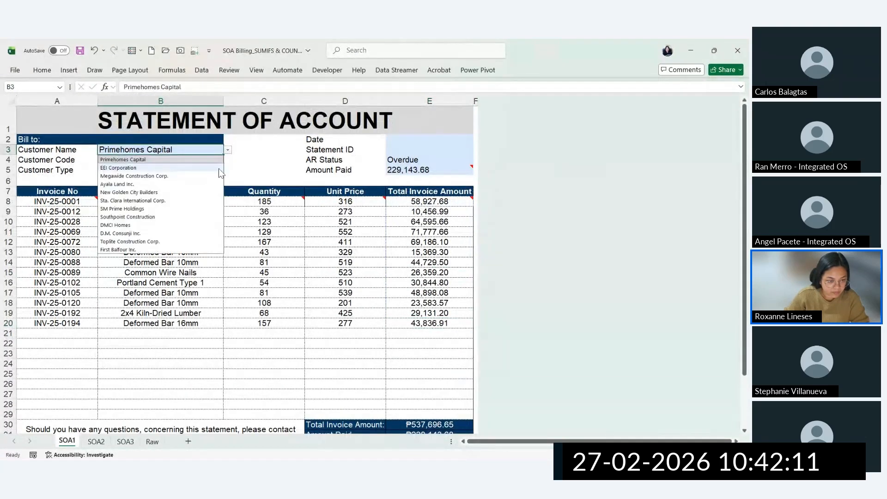
click(194, 176)
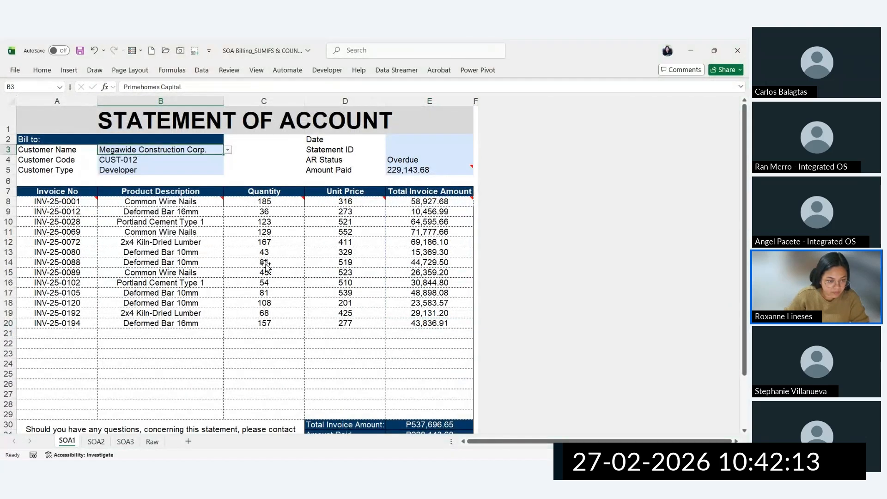
click(211, 152)
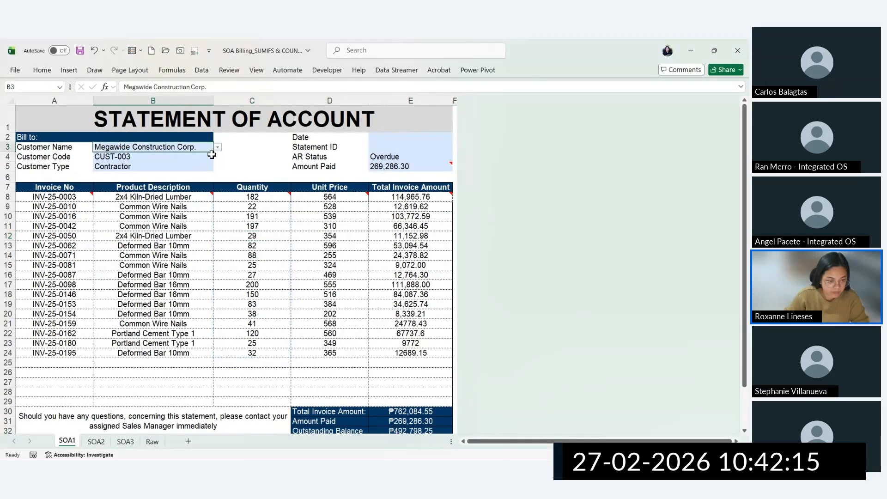
click(218, 149)
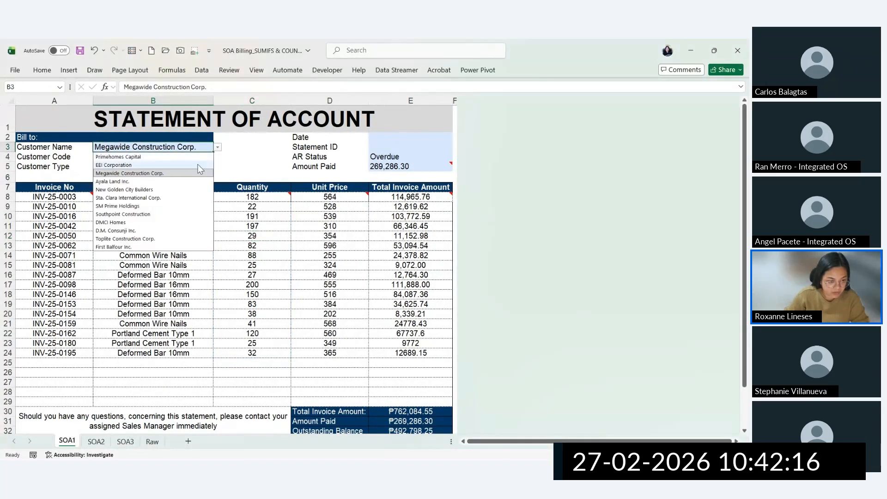
click(190, 214)
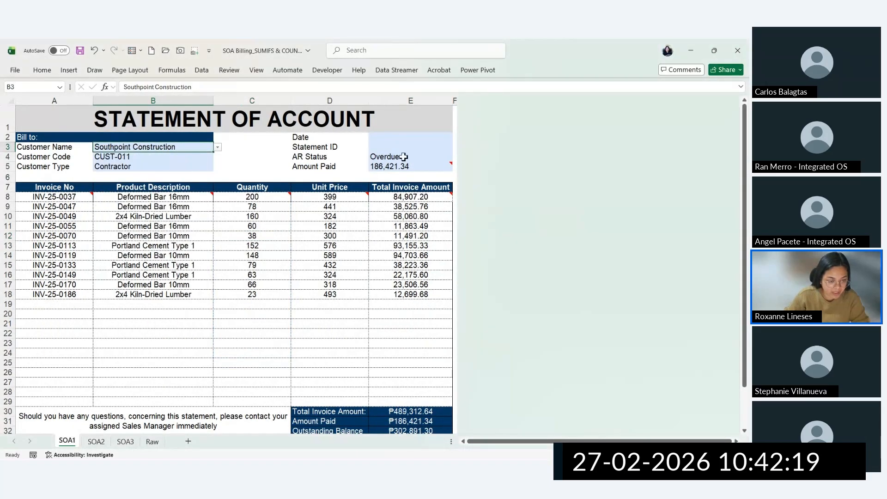
Step: Switch the customer to Sta. Clara International Corp., then Toplite Construction Corp
click(218, 148)
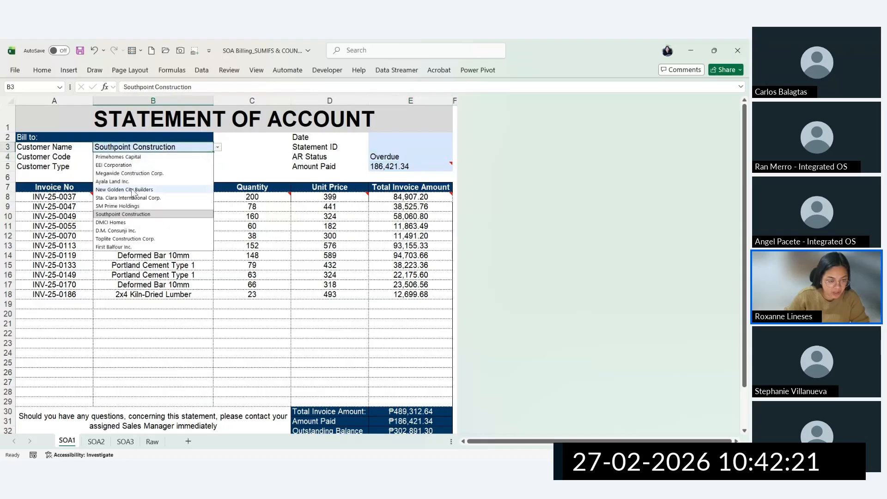
click(134, 198)
click(218, 147)
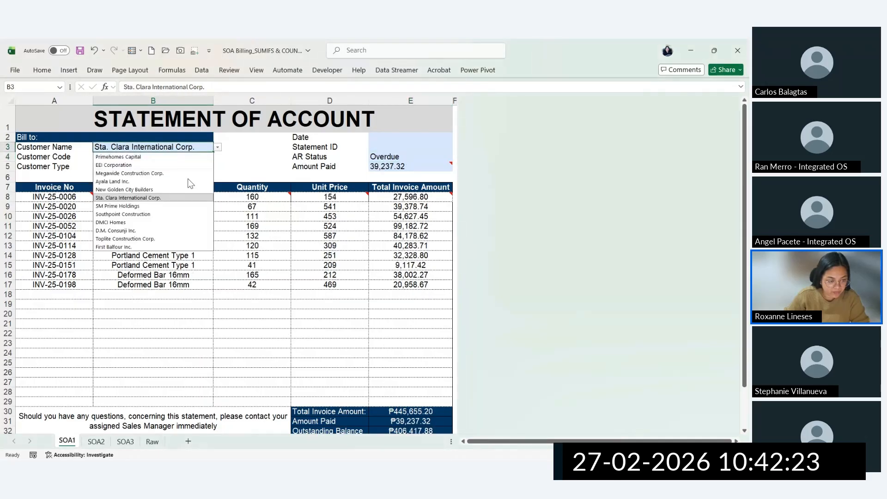
click(139, 238)
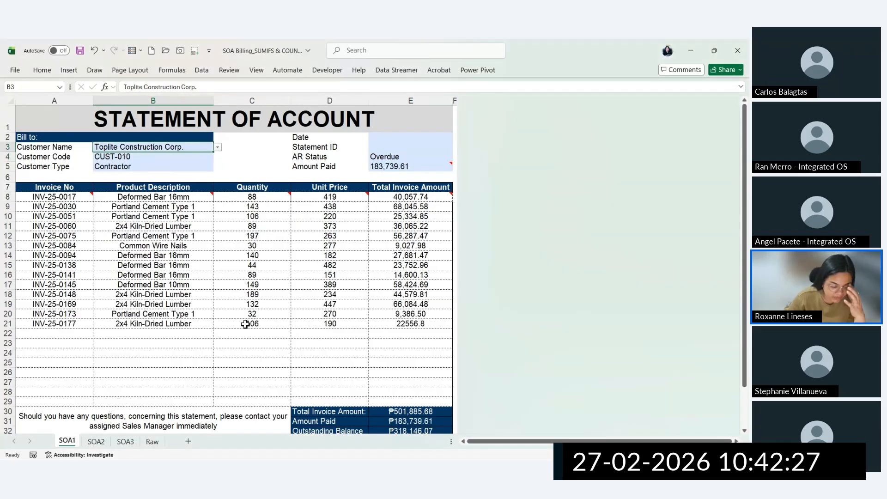
Step: Save As with PDF type, keeping the SOA Billing_SUMIFS & COUNTIFS name and MAIN FILES folder
click(15, 71)
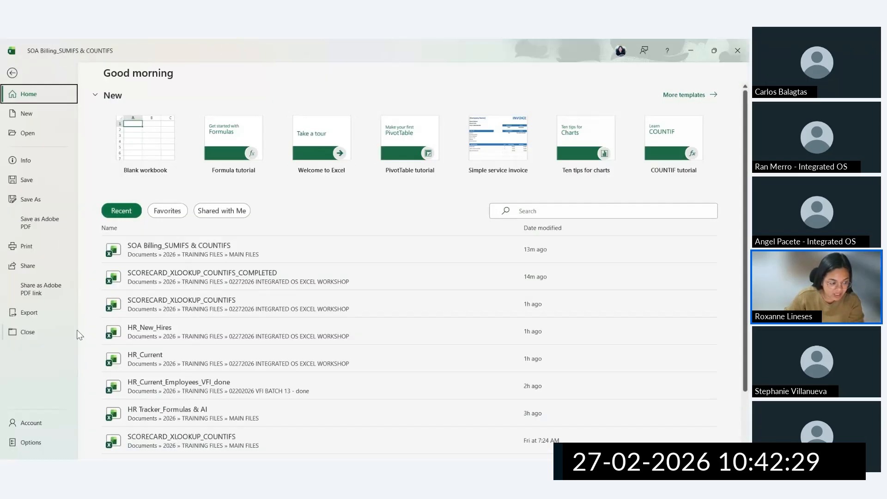
click(38, 199)
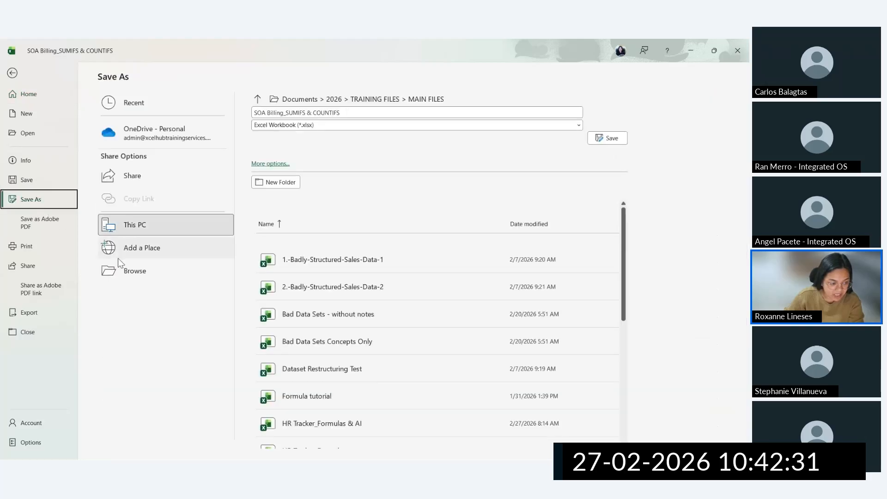
click(138, 270)
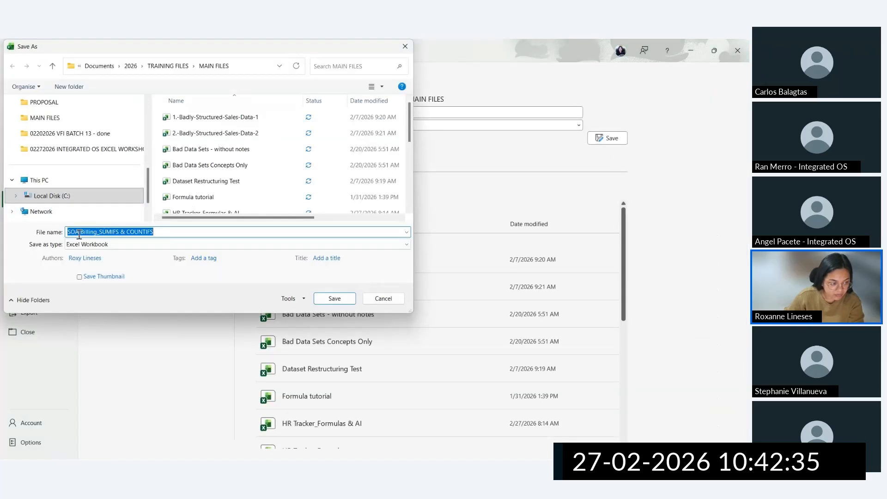
click(88, 244)
click(83, 240)
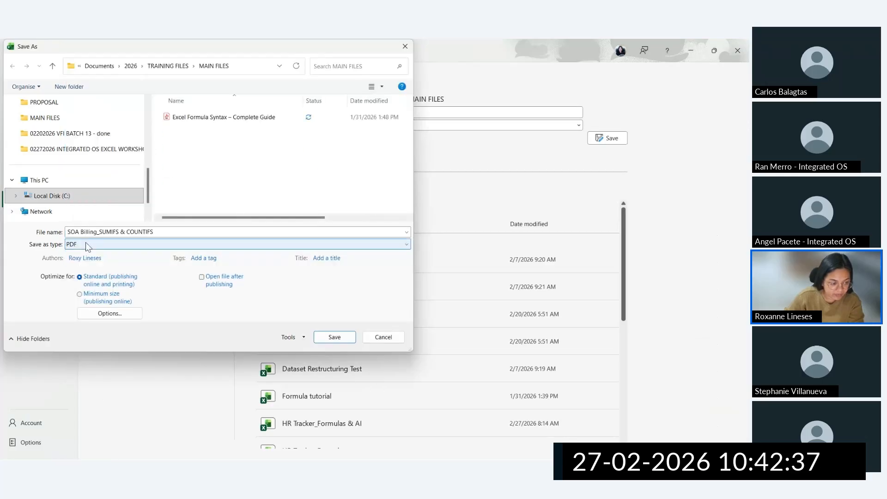
click(342, 335)
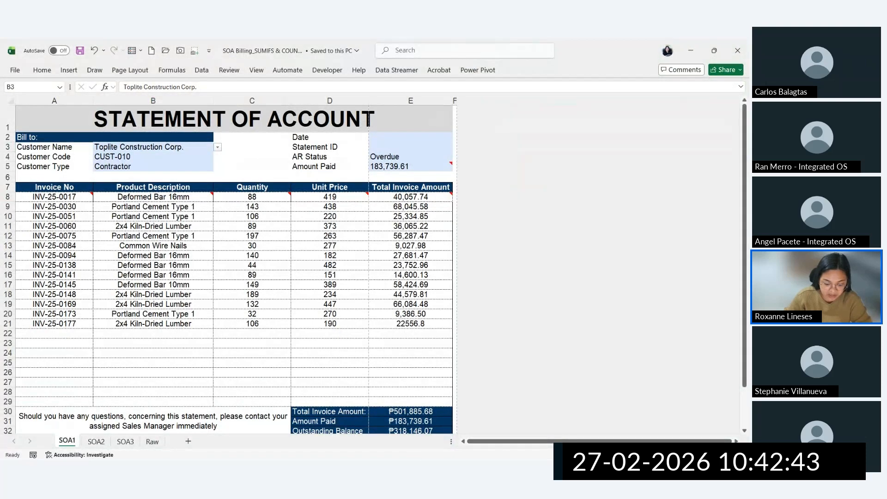
Step: In File Explorer, browse from TRAINING FILES into the 02272026 INTEGRATED OS EXCEL WORKSHOP folder
key(alt+Tab)
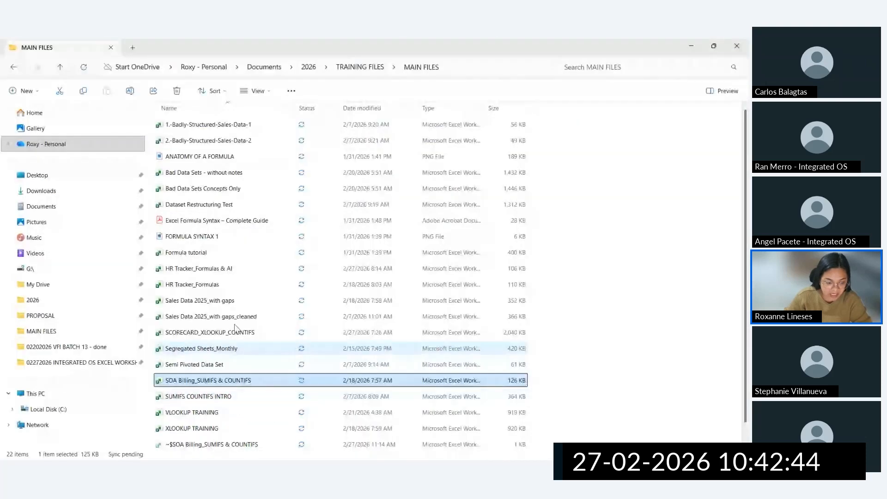
click(353, 70)
click(255, 350)
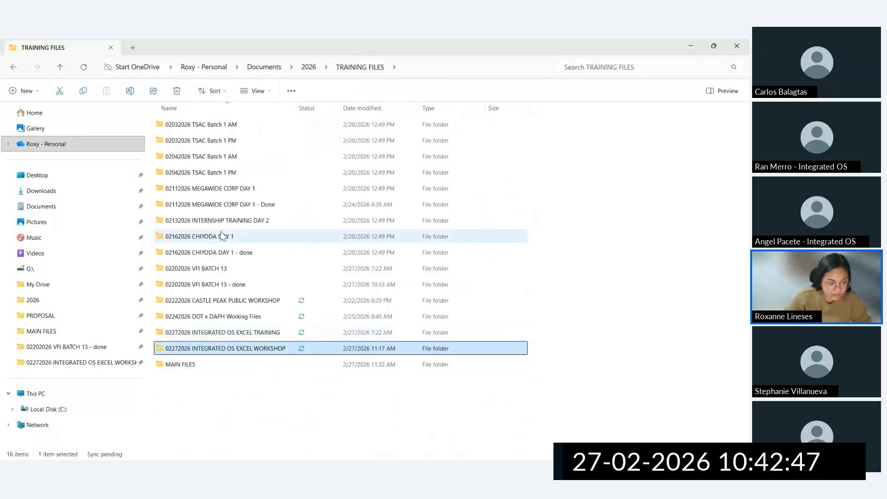
double_click(265, 352)
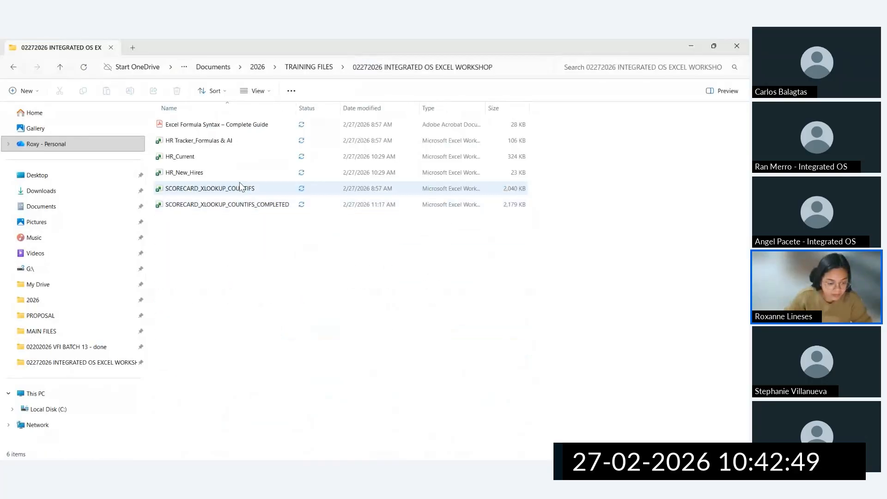
click(308, 67)
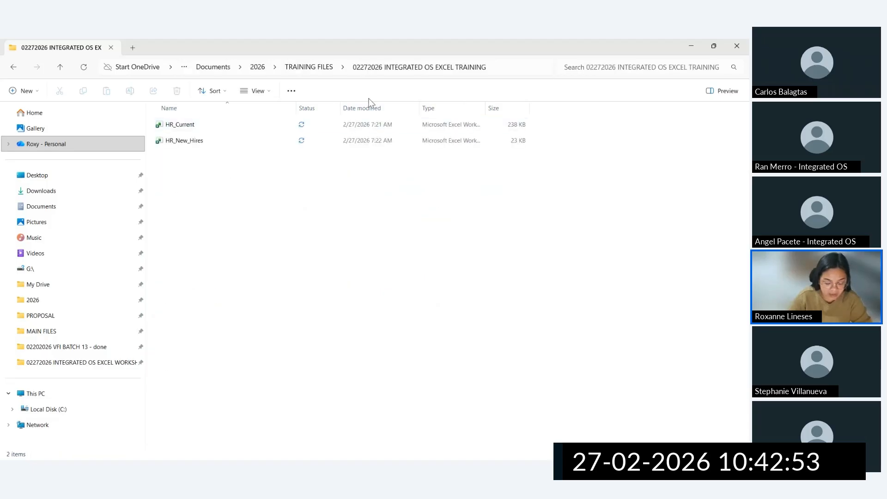
key(alt+Left)
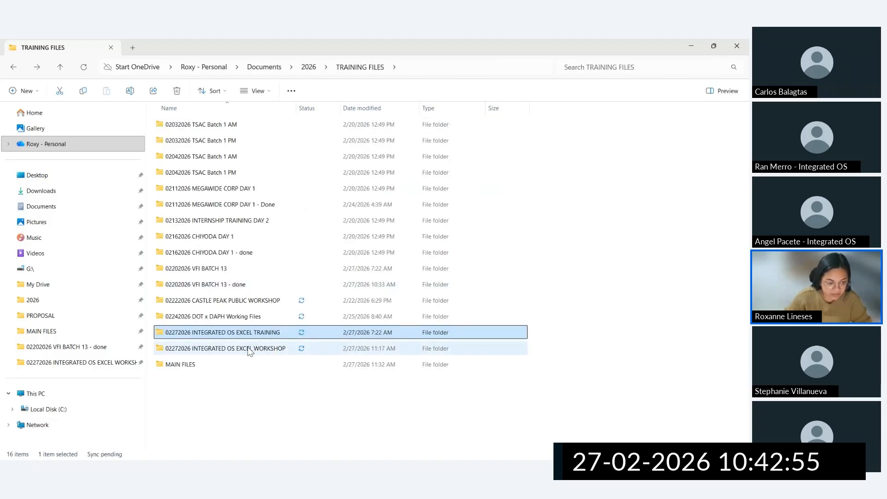
double_click(265, 347)
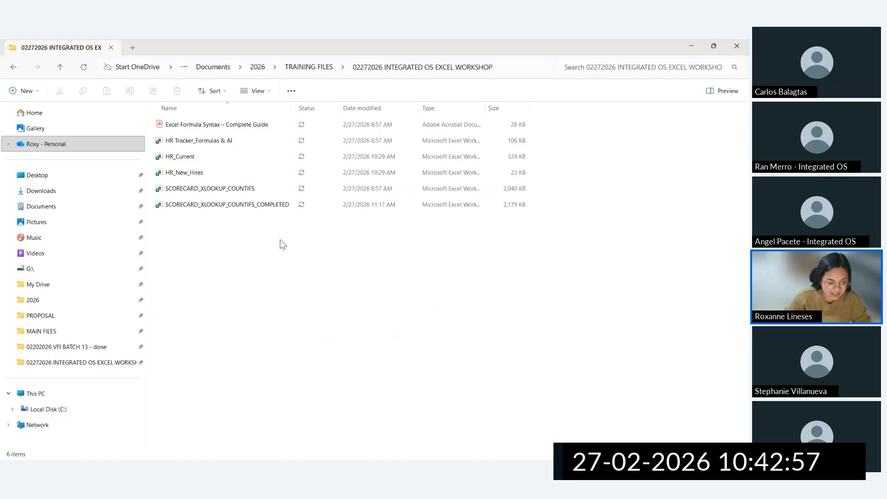
Step: Open the workbook's save dialog, then return to Explorer and open MAIN FILES
key(alt+Tab)
key(F12)
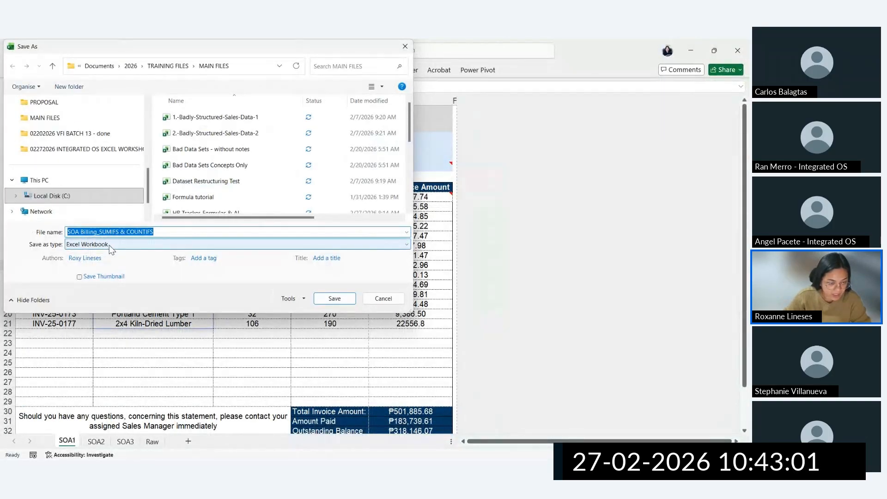
key(alt+Tab)
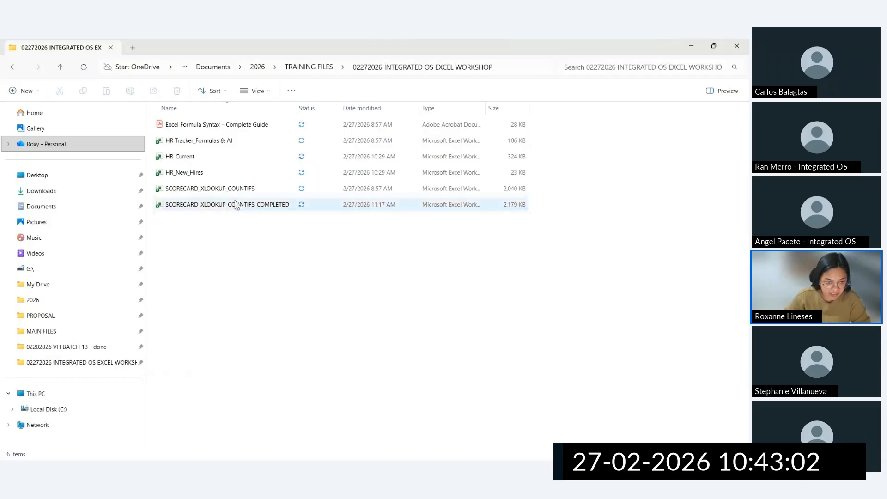
click(308, 66)
double_click(185, 362)
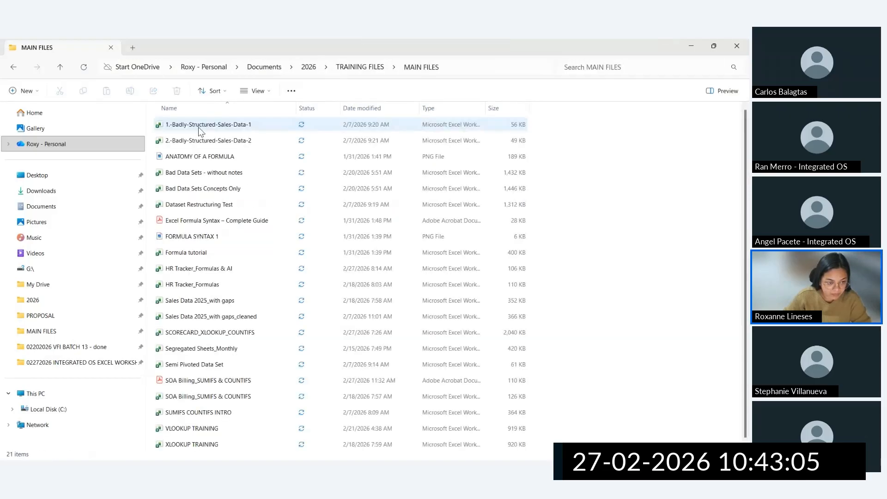
Step: Open the SOA Billing_SUMIFS & COUNTIFS PDF and scroll through page 1
click(219, 381)
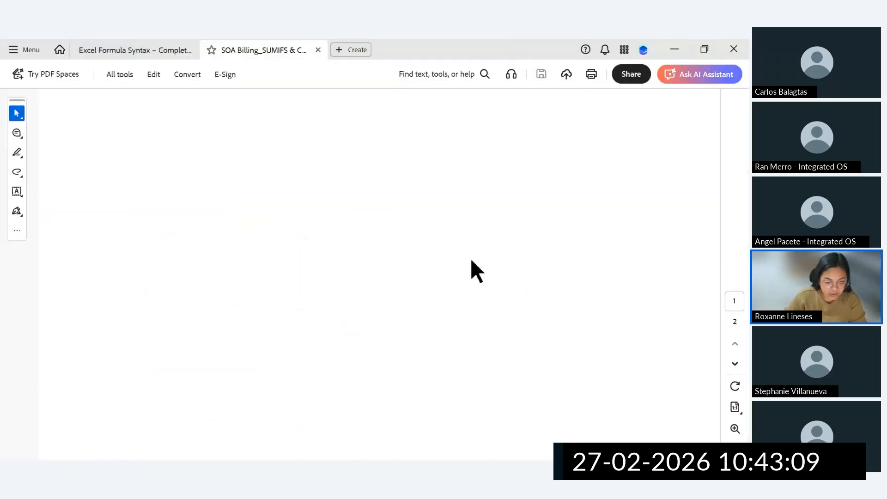
scroll(498, 359, down, 10)
scroll(518, 373, up, 10)
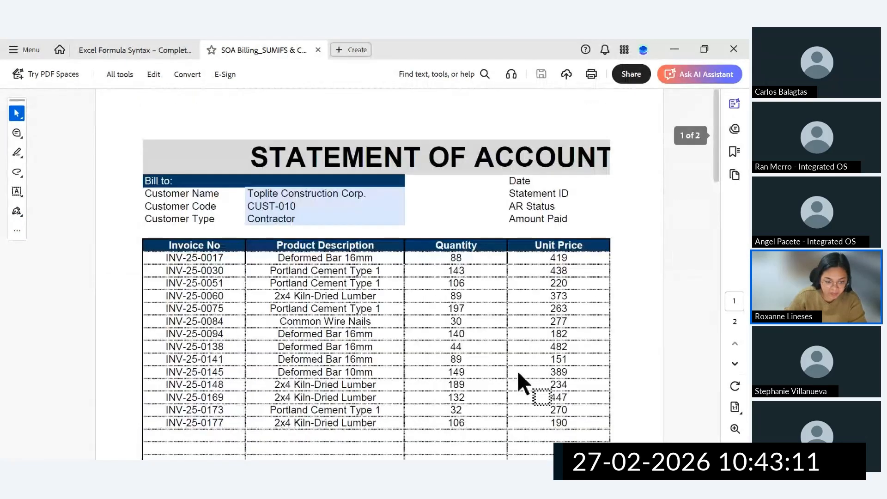
Step: Minimize Acrobat and File Explorer to get back to the Excel statement
click(678, 48)
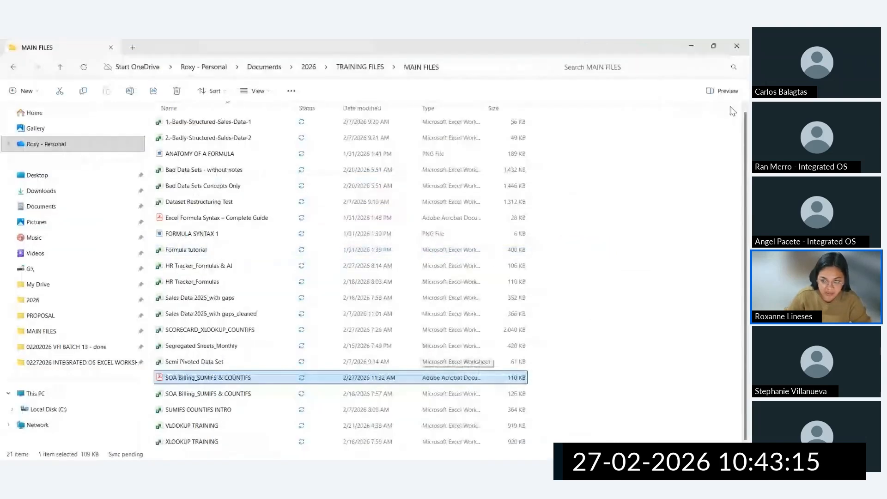
click(699, 54)
click(344, 294)
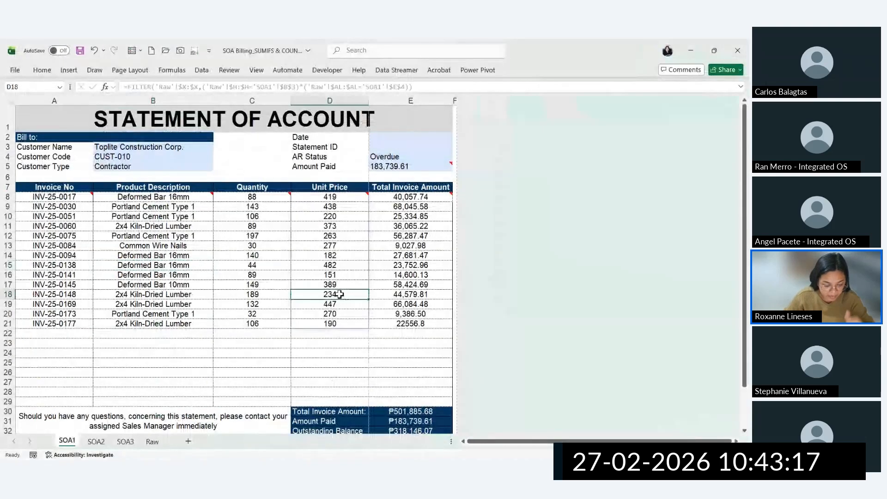
Step: Pick Southpoint Construction, then Megawide Construction Corp. in B3, and minimize the SOA workbook
click(148, 147)
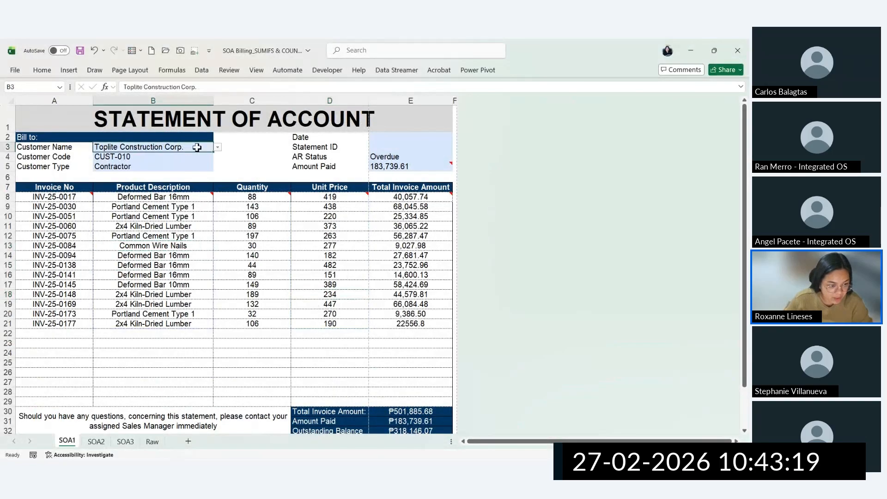
click(217, 148)
scroll(222, 154, up, 1)
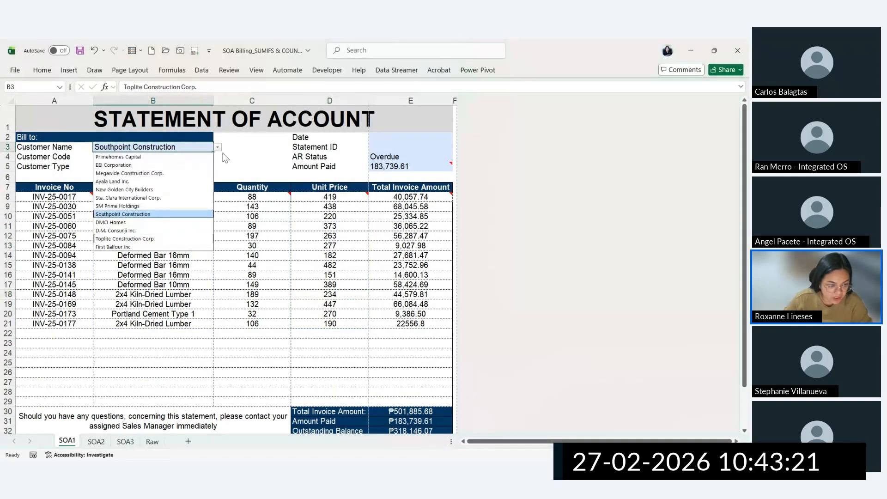
key(Return)
click(217, 147)
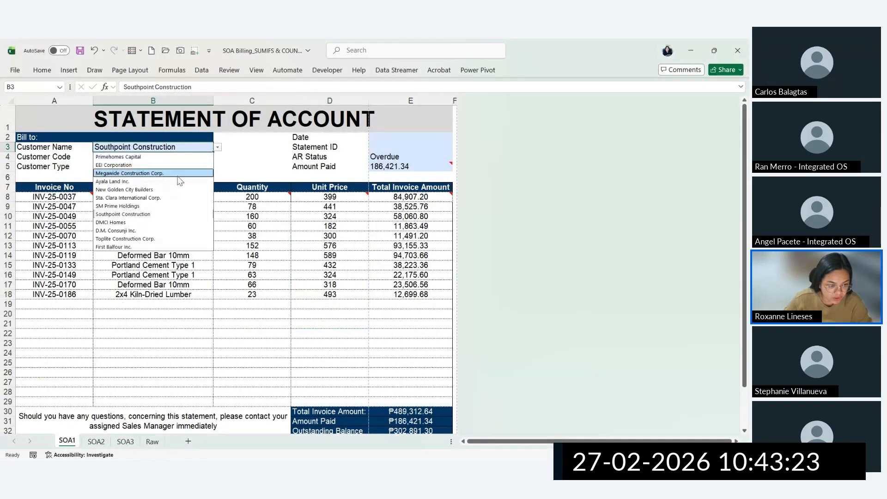
click(179, 176)
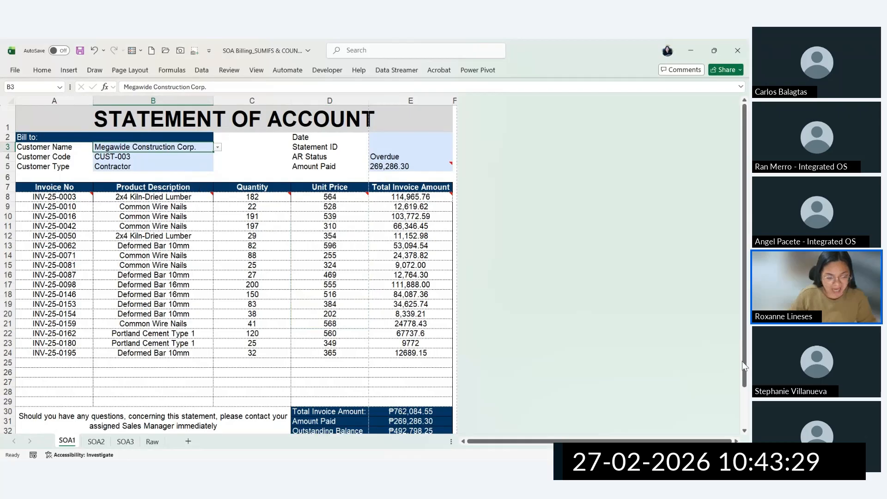
click(691, 50)
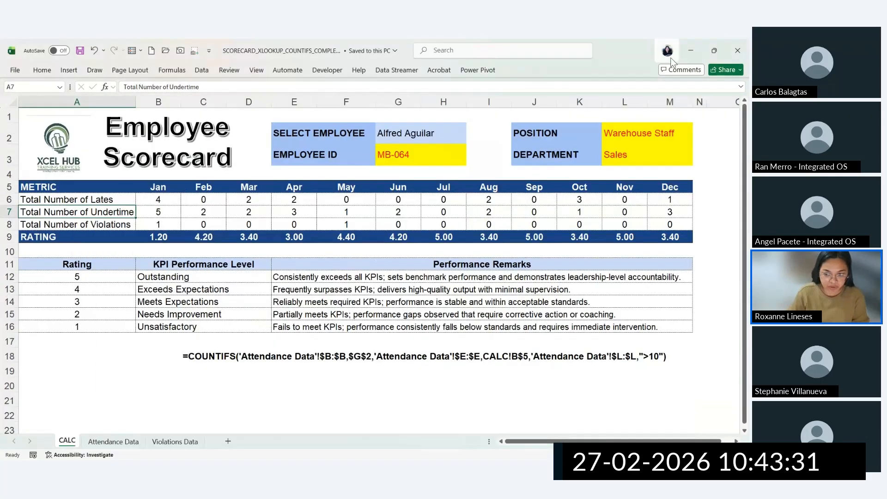
Step: Minimize the scorecard and browser, then open HR Tracker_Formulas & AI from the WORKSHOP folder
click(690, 50)
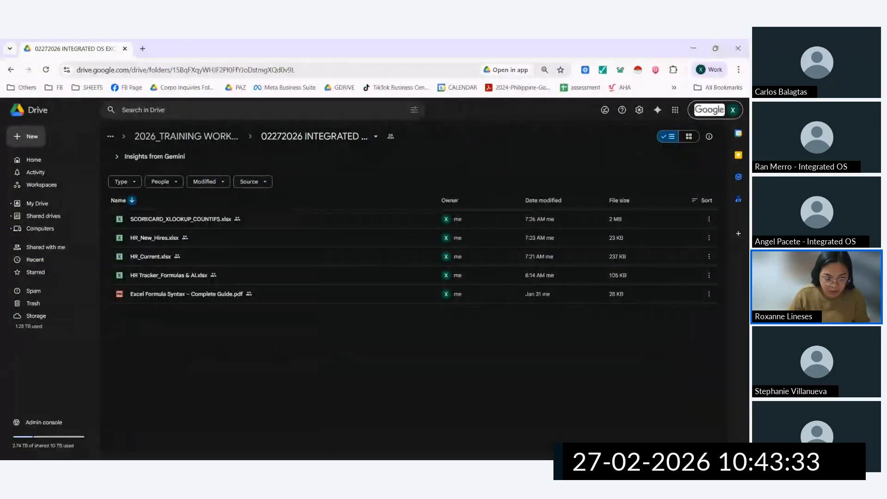
click(692, 49)
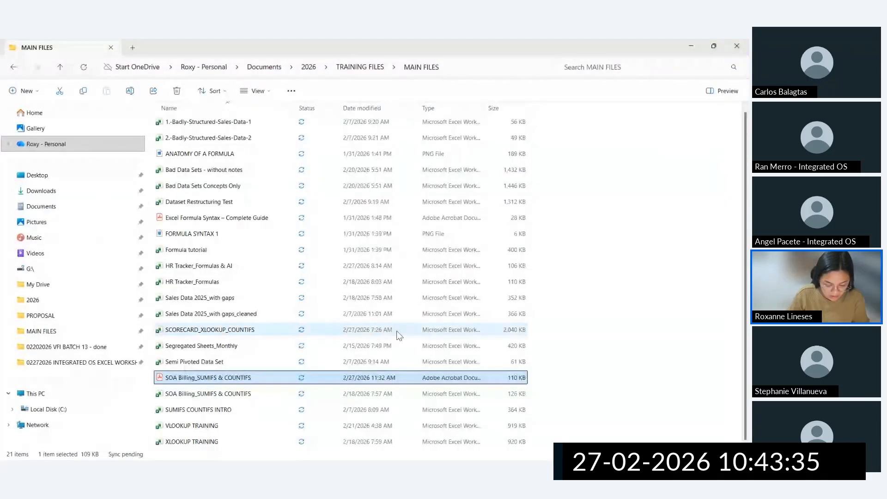
click(358, 67)
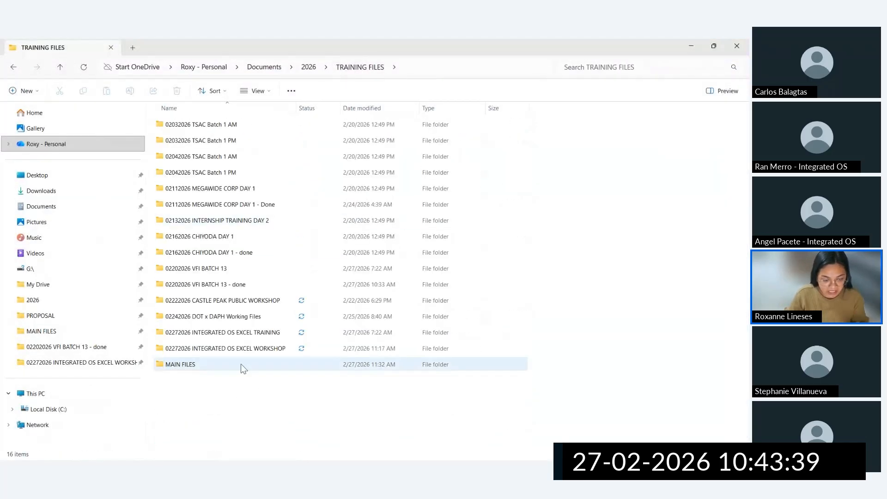
click(247, 349)
double_click(248, 350)
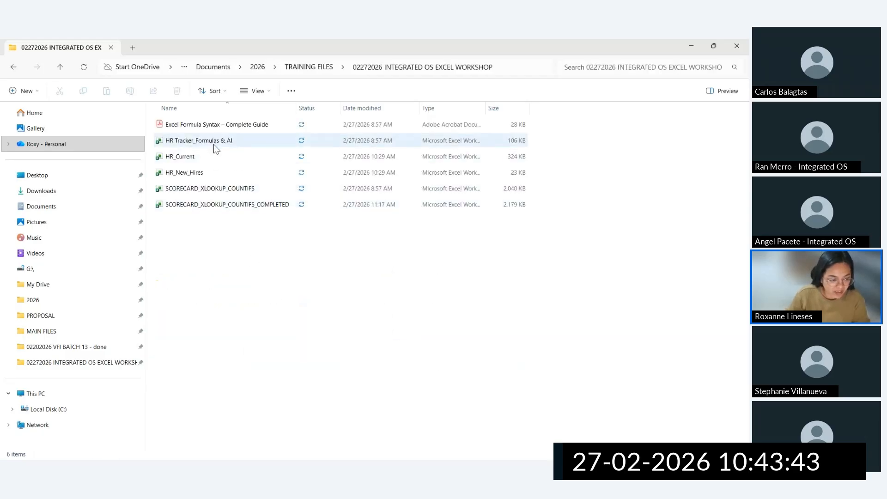
double_click(249, 141)
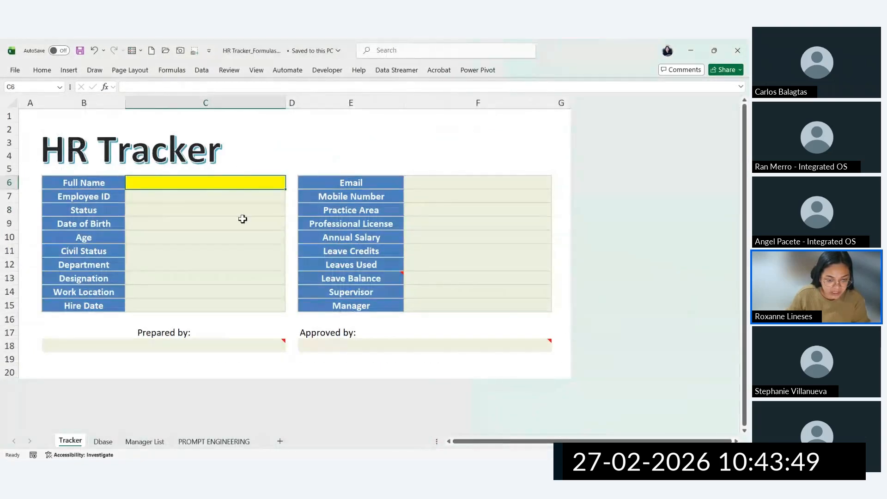
Step: Copy the cleaned-name prompt from PROMPT ENGINEERING cell C2 and maximize the ChatGPT window
click(242, 219)
click(242, 186)
click(147, 441)
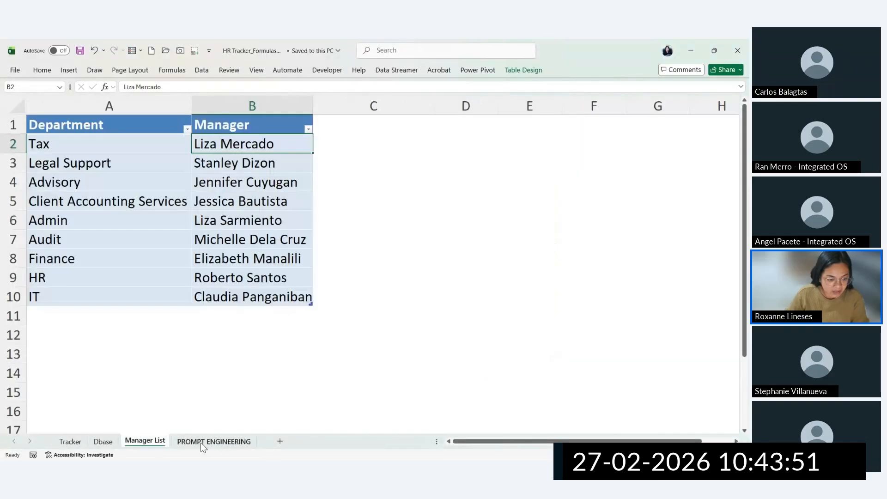
click(201, 442)
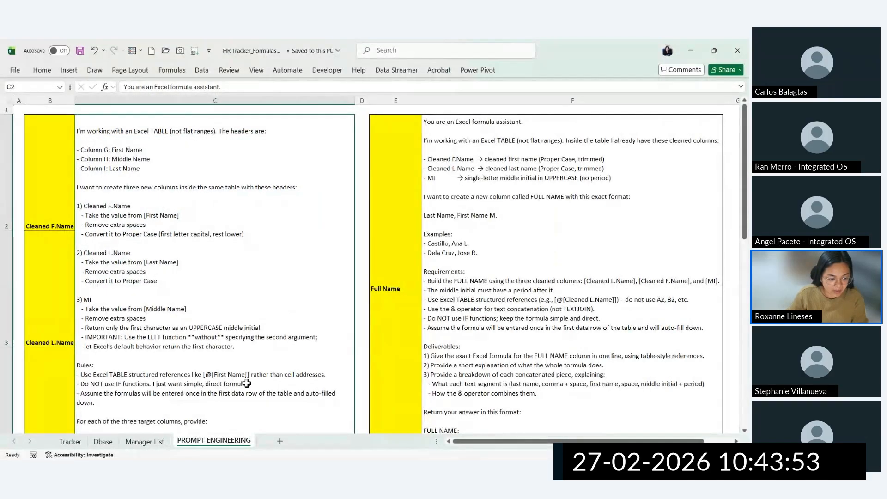
key(ctrl+c)
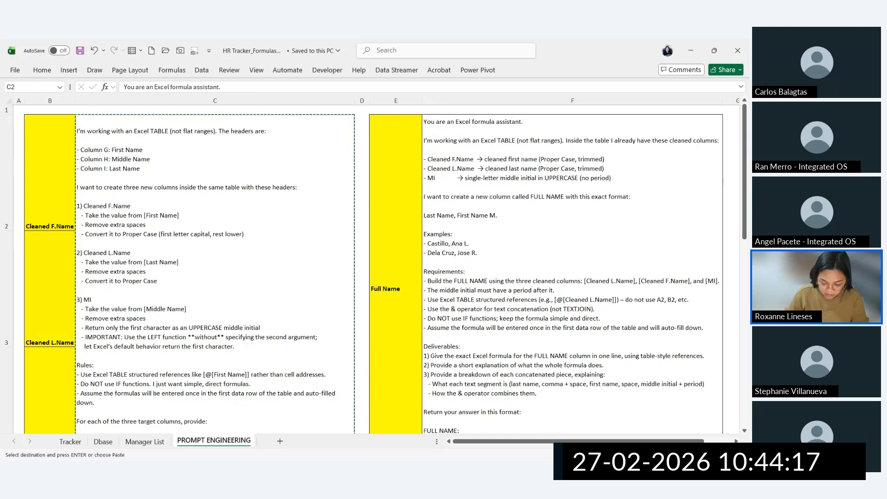
drag(1, 76, 316, 75)
double_click(394, 71)
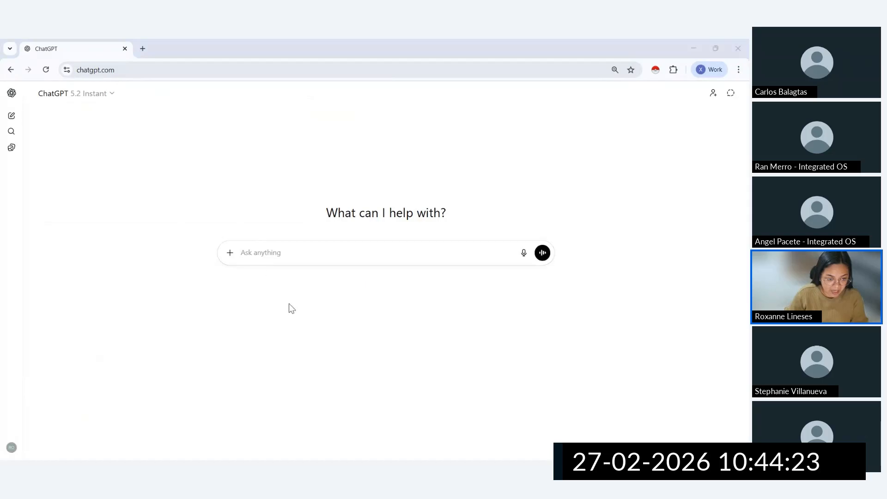
Step: Paste the C2 prompt into ChatGPT and review its name columns and Rules section
key(alt+Tab)
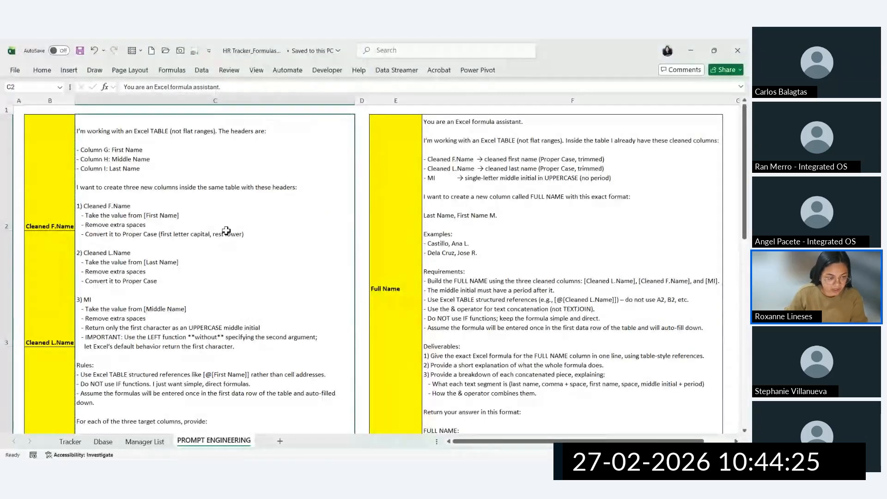
key(ctrl+c)
key(alt+Tab)
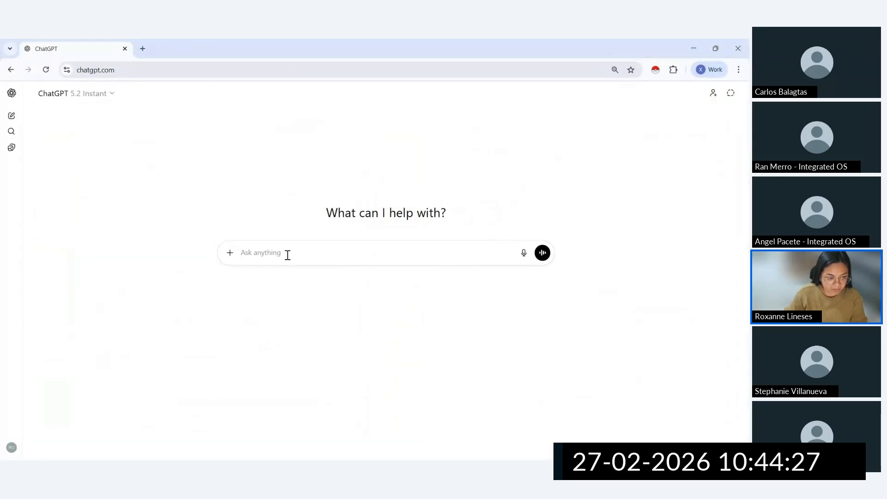
key(ctrl+v)
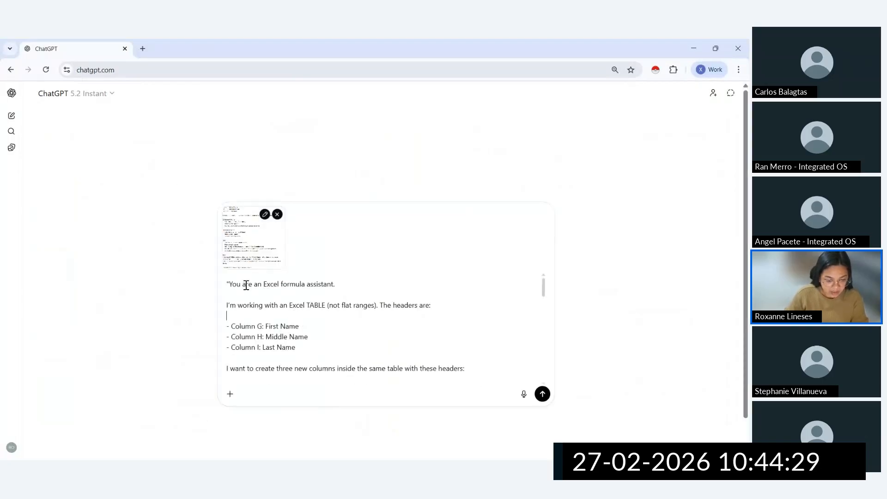
drag(247, 284, 310, 283)
drag(252, 326, 305, 352)
scroll(305, 352, down, 6)
scroll(305, 352, up, 6)
click(315, 302)
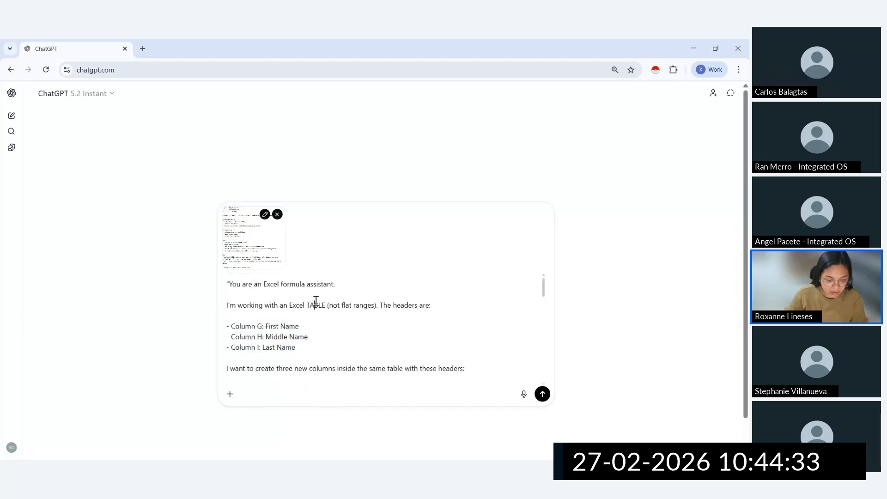
mouse_move(310, 305)
mouse_down()
mouse_move(356, 307)
mouse_move(299, 306)
mouse_up()
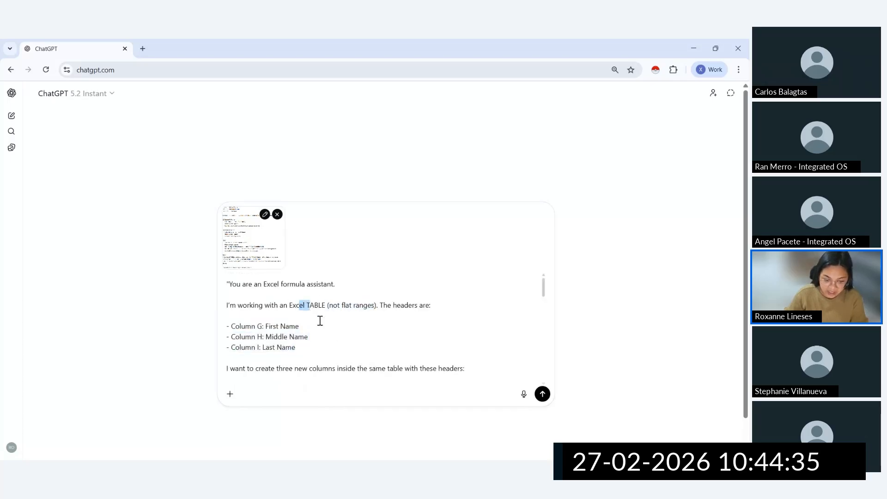
scroll(319, 321, down, 6)
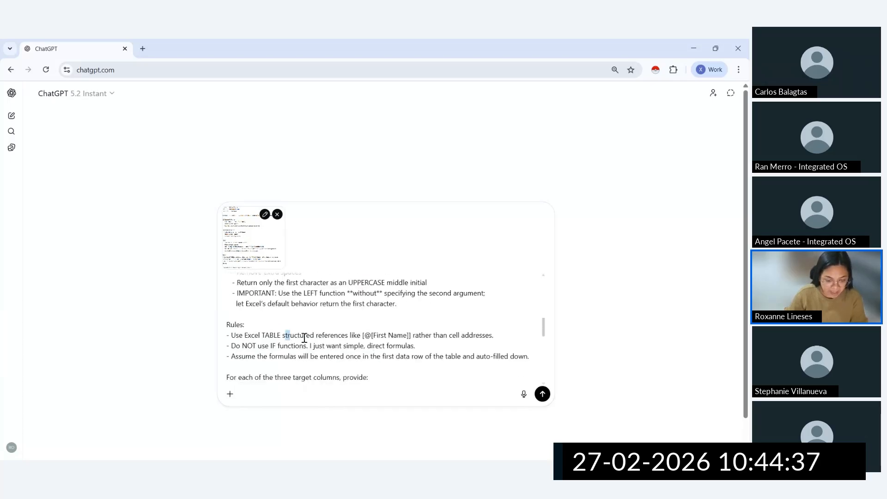
drag(304, 338, 397, 367)
scroll(397, 370, down, 5)
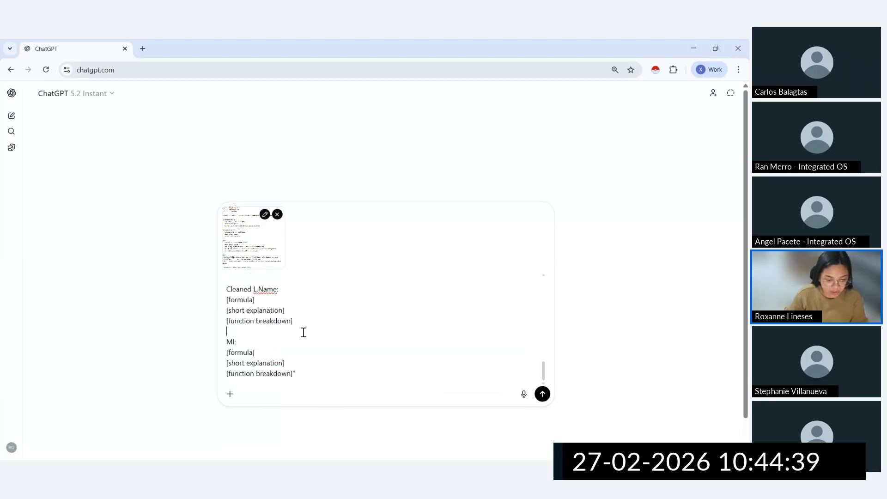
click(306, 363)
Step: Remove the attached screenshot, send the prompt, and copy the returned Cleaned F.Name formula
click(277, 214)
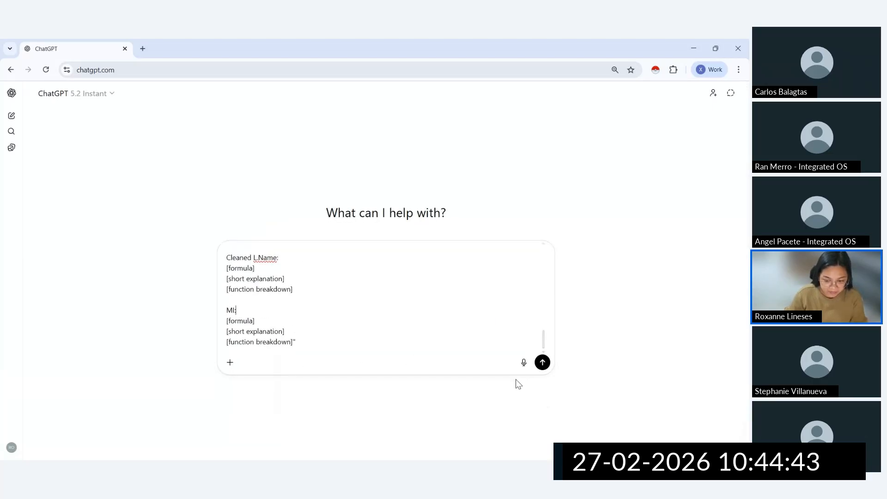
click(544, 363)
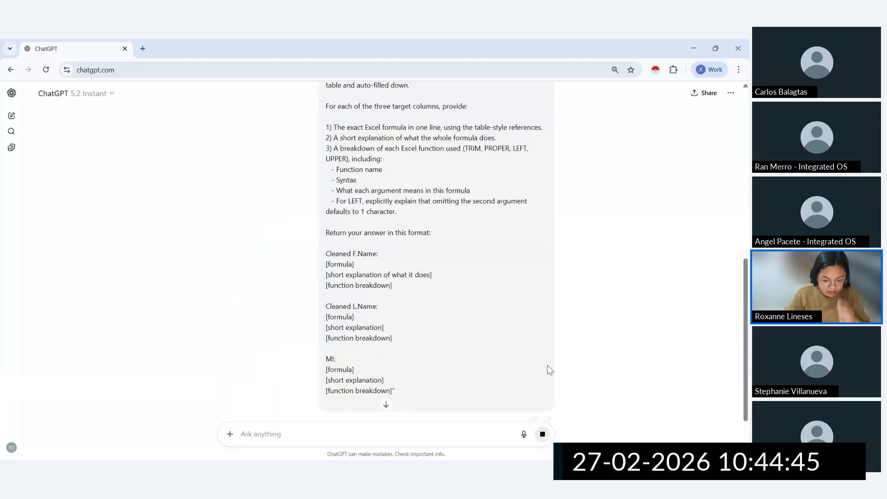
scroll(443, 315, up, 1)
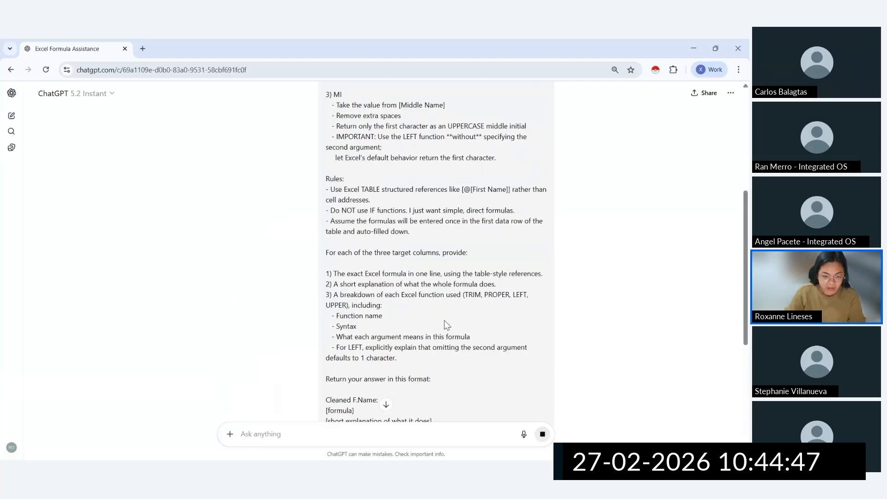
scroll(443, 316, up, 3)
scroll(442, 317, down, 6)
scroll(437, 304, up, 4)
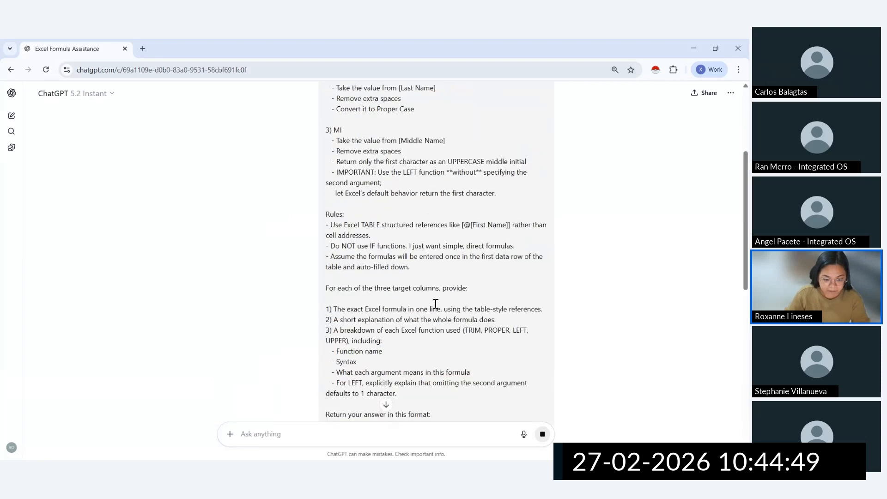
scroll(422, 328, down, 2)
scroll(421, 328, down, 10)
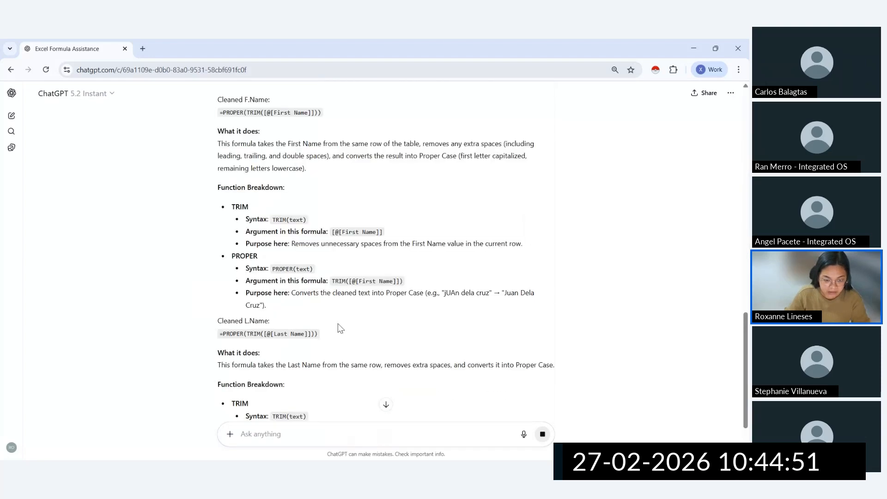
scroll(291, 160, up, 3)
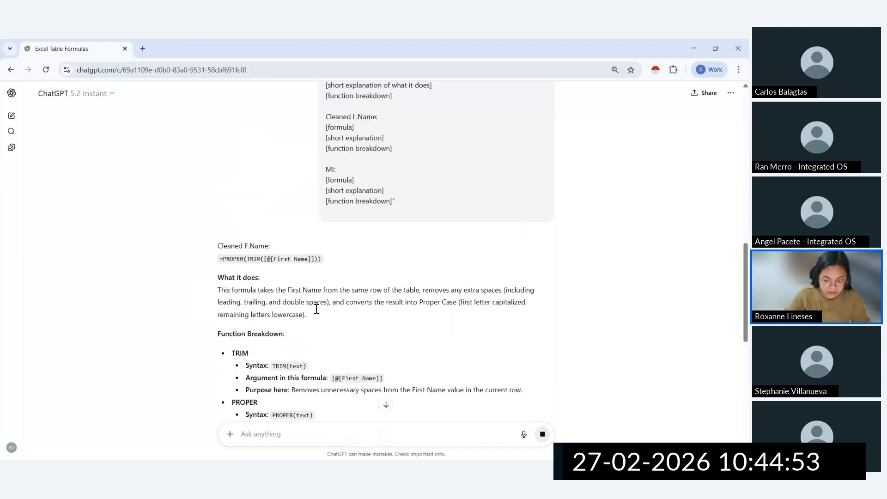
triple_click(268, 258)
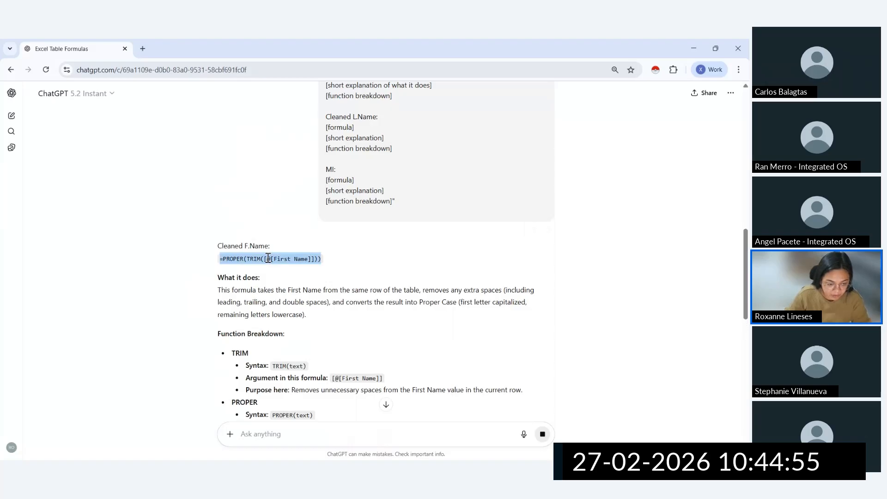
key(alt+Tab)
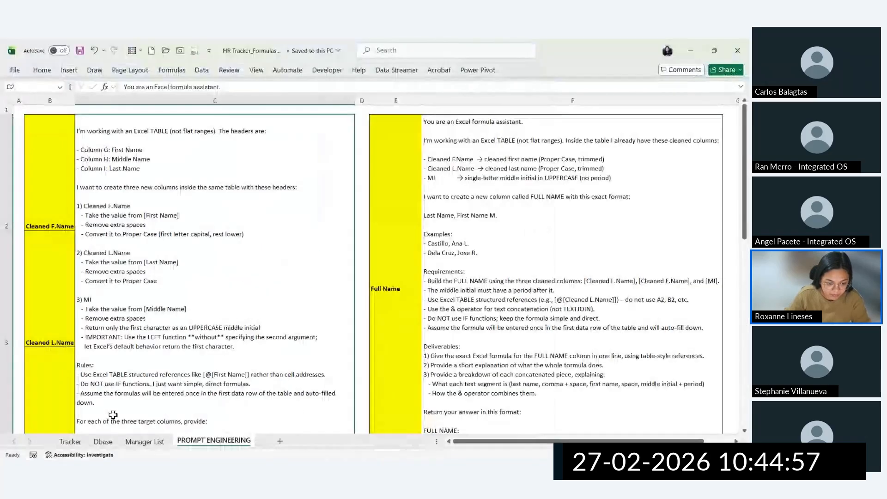
Step: On the Dbase sheet, paste the Cleaned F.Name formula into A2 to fill proper-case first names
click(103, 441)
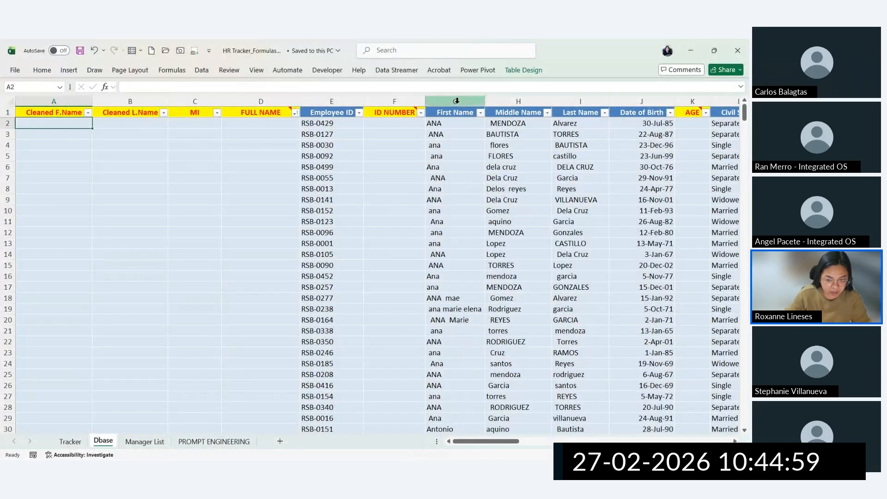
drag(455, 101, 580, 101)
double_click(73, 123)
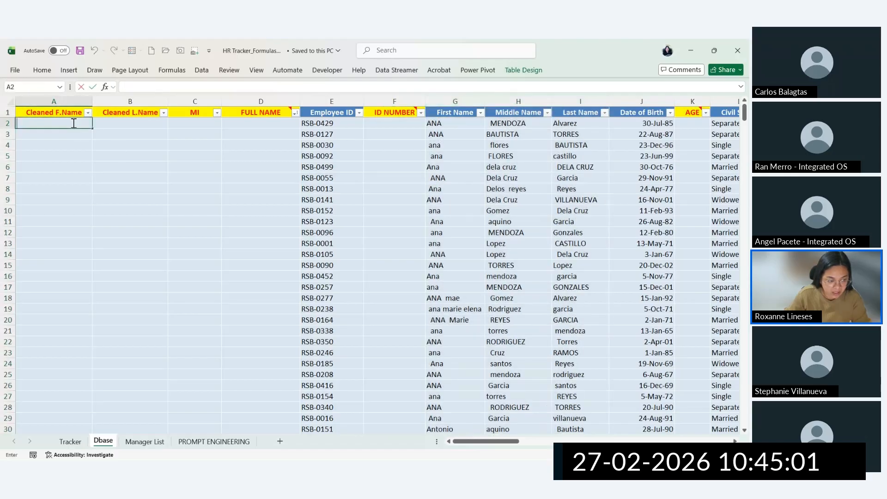
key(ctrl+v)
key(Return)
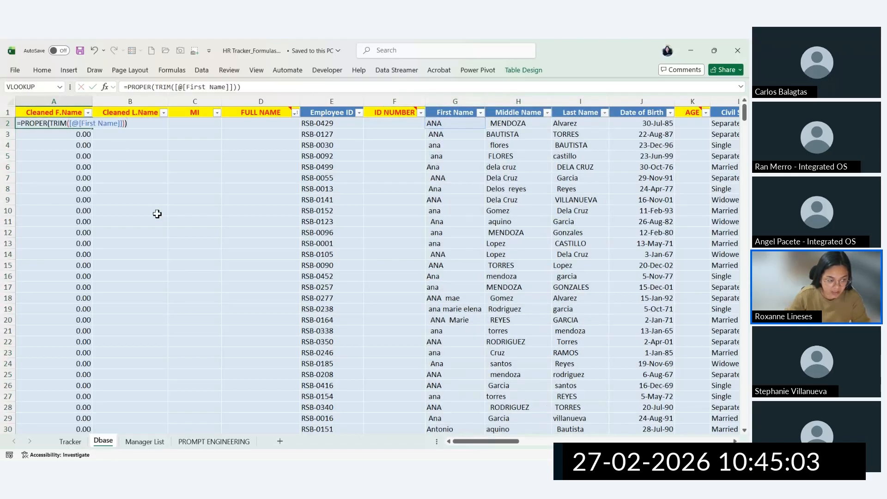
drag(76, 124, 74, 396)
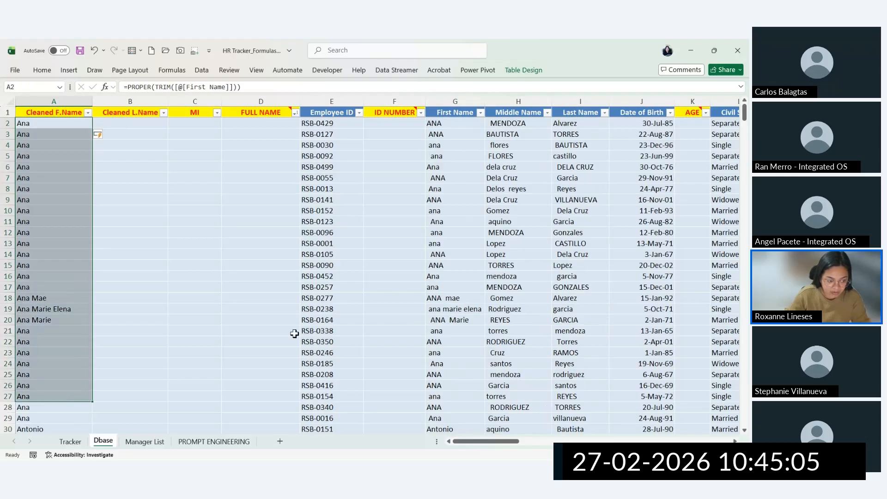
click(75, 100)
ctrl+click(455, 100)
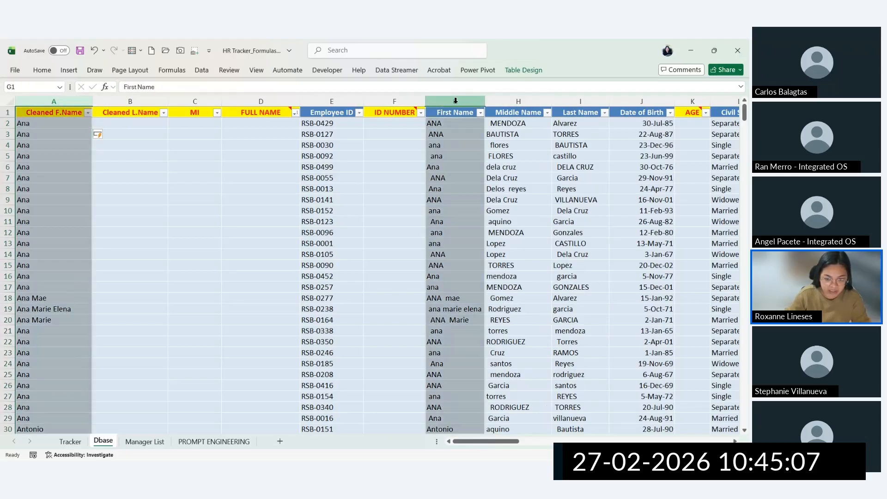
Step: Copy ChatGPT's Cleaned L.Name formula into B2 so column B fills with proper-case last names
key(alt+Tab)
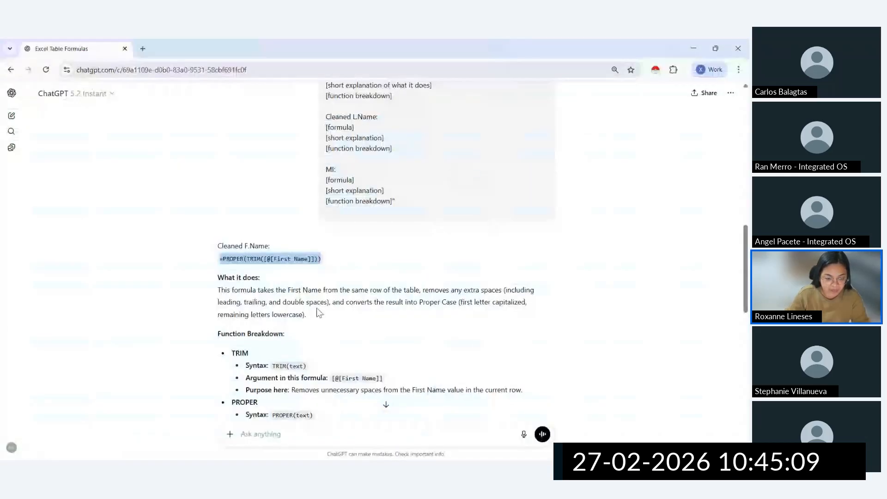
scroll(319, 313, down, 4)
triple_click(304, 285)
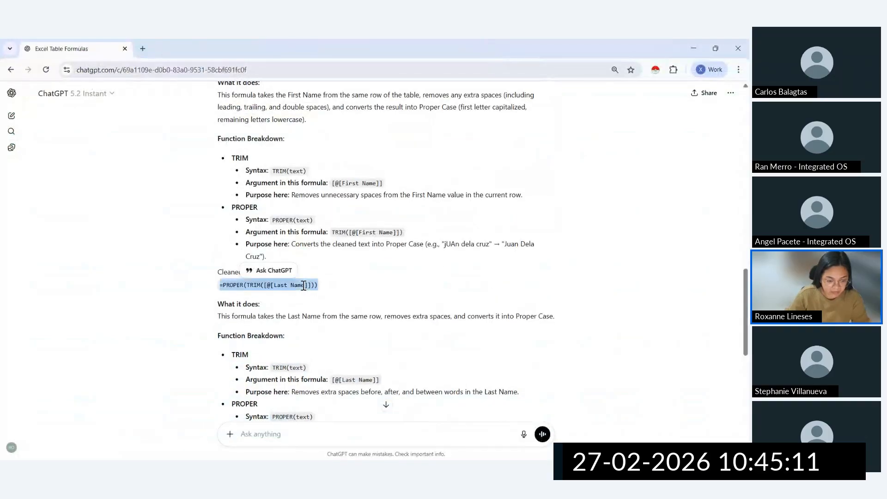
key(ctrl+c)
key(alt+Tab)
click(139, 123)
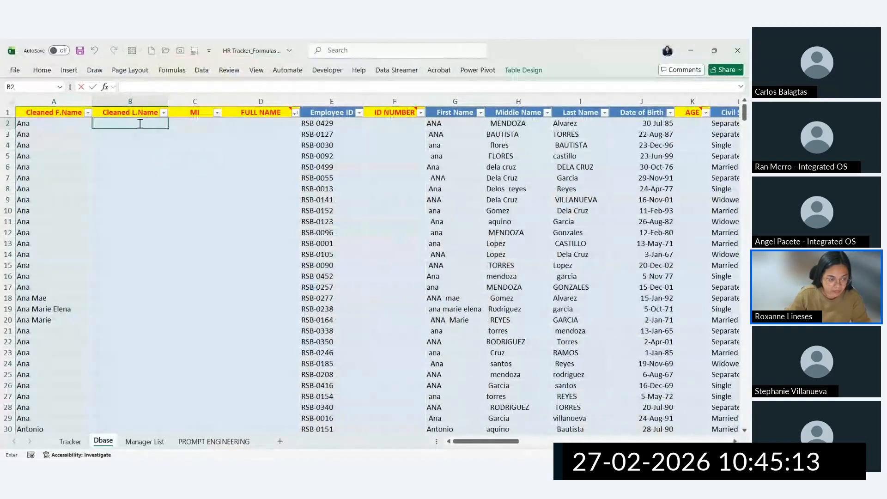
key(ctrl+v)
key(Return)
click(134, 101)
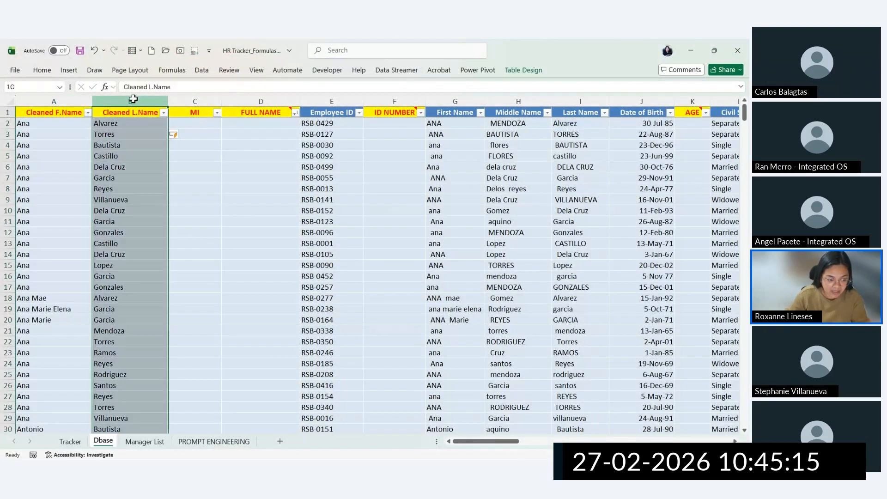
drag(554, 102, 450, 101)
click(136, 126)
Step: Fill the MI column from C2 with =UPPER(LEFT(TRIM([@[Middle Name]])))
key(alt+Tab)
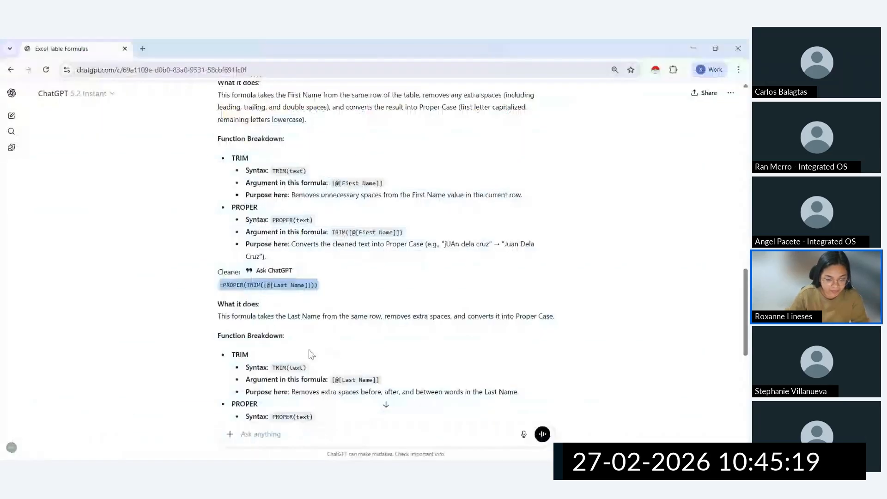
scroll(305, 348, down, 2)
scroll(302, 347, down, 1)
triple_click(307, 323)
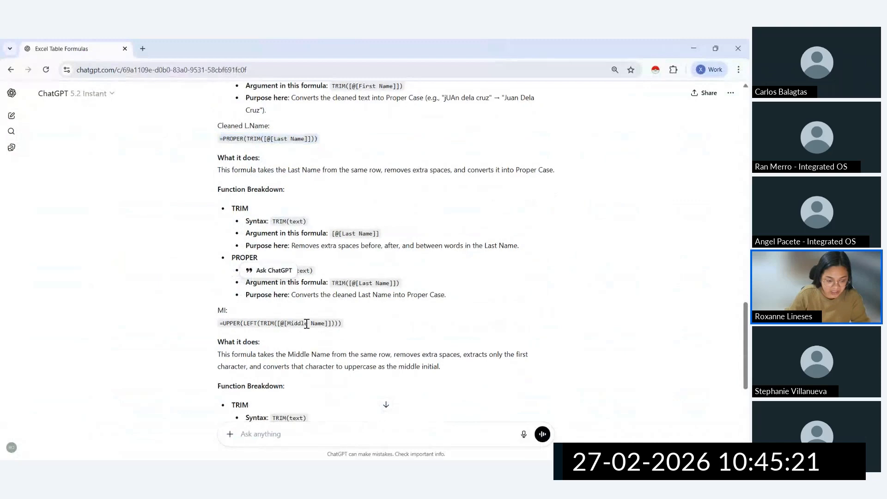
key(alt+Tab)
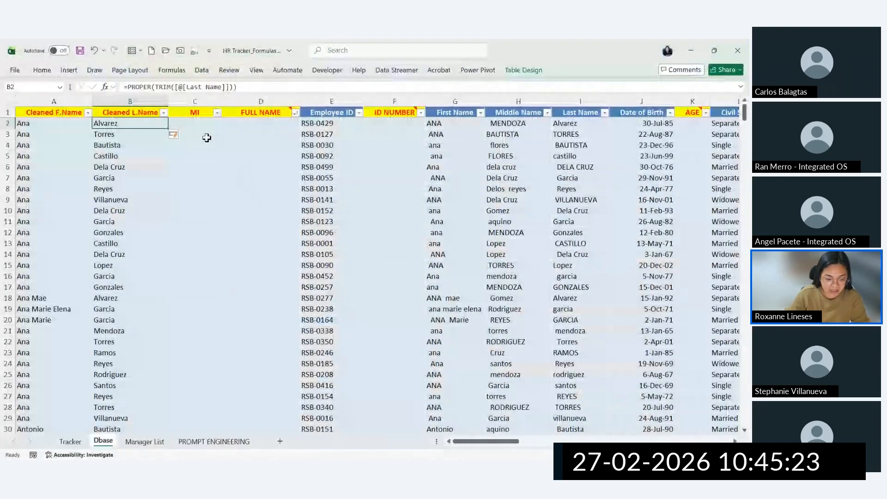
click(199, 123)
key(ctrl+v)
key(Return)
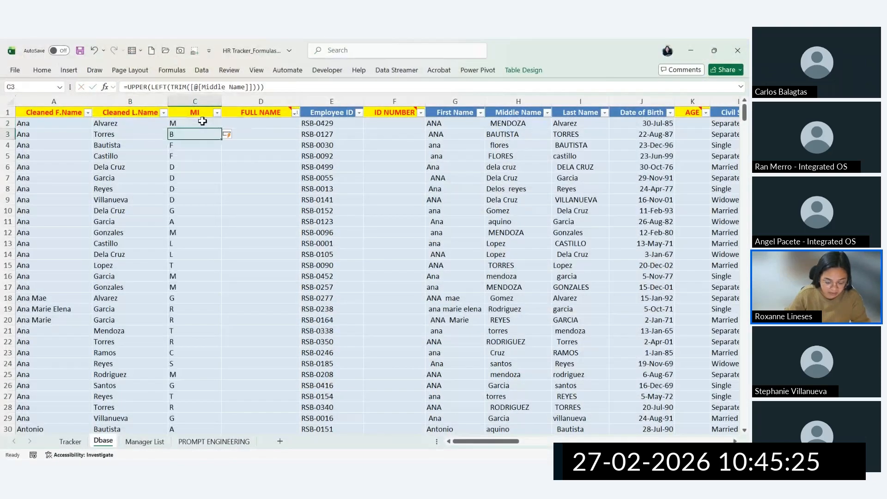
click(203, 121)
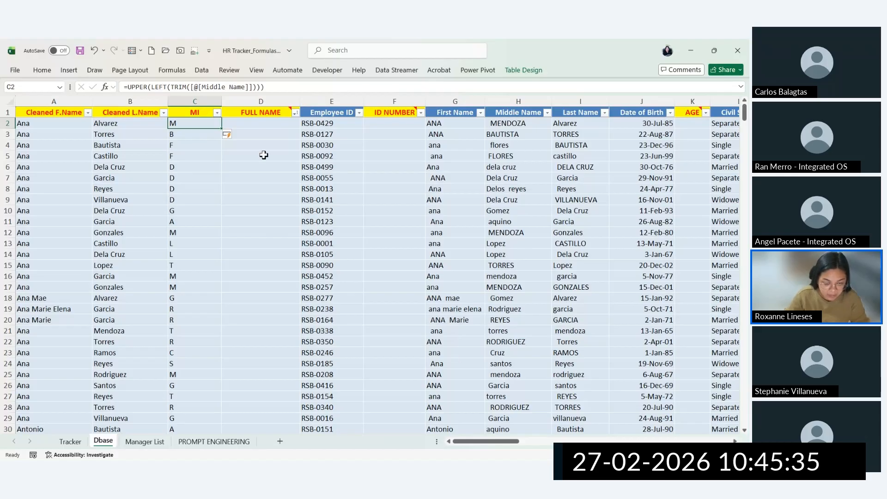
click(259, 178)
Step: Snip Dbase columns F–O (ID Number to Civil Status), copy the image, and start a new ChatGPT chat
drag(502, 444, 531, 452)
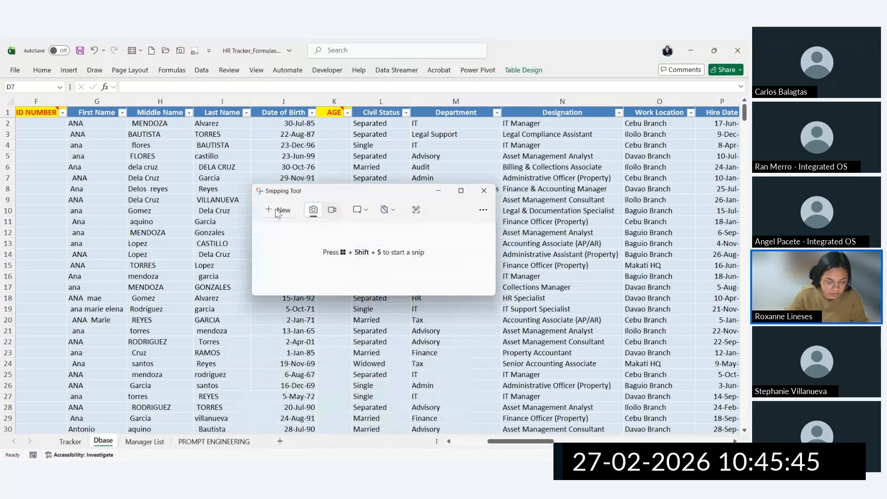
click(277, 212)
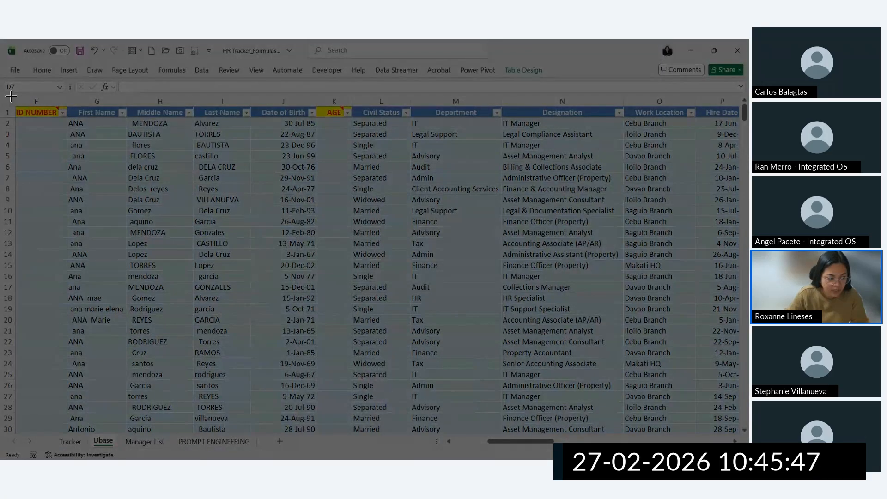
drag(2, 91, 396, 427)
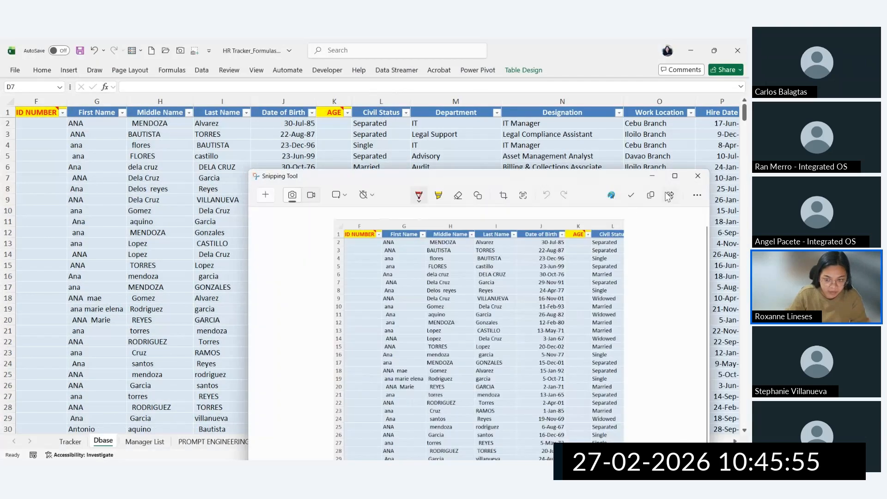
click(650, 195)
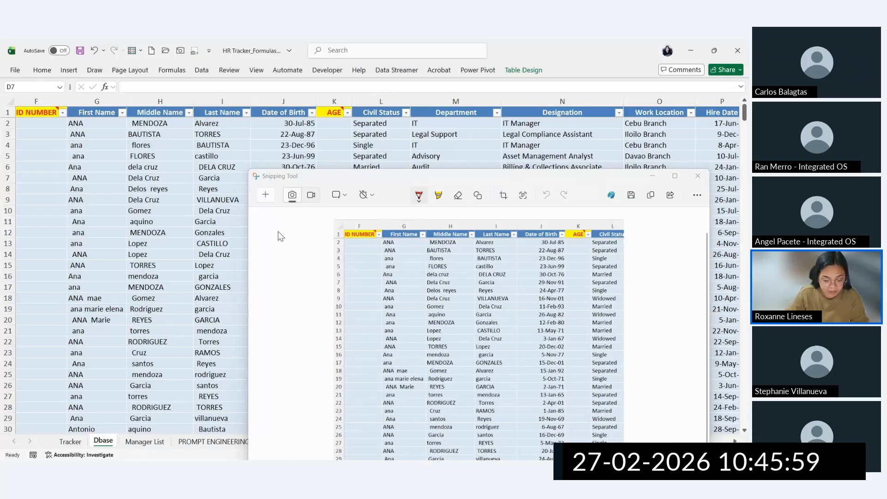
key(alt+Tab)
click(12, 116)
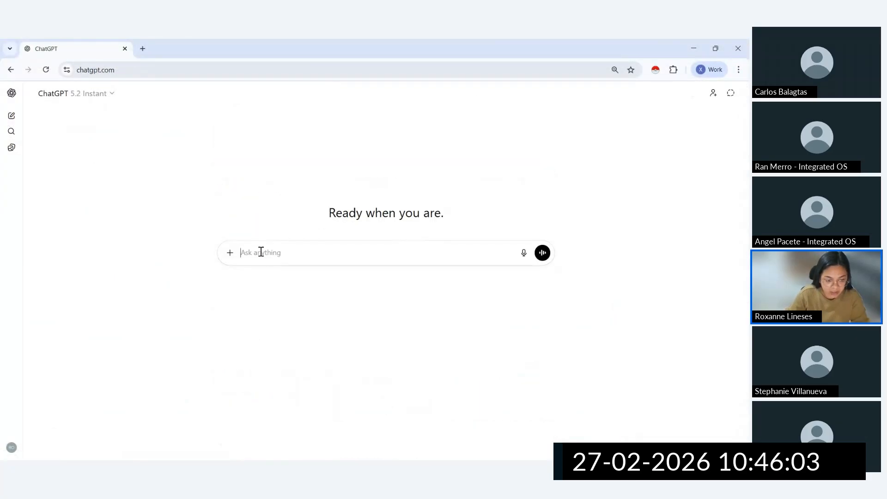
Step: Send the table screenshot with a Tagalog prompt asking for a simple, beginner-friendly table formula for AGE from Date of Birth
key(ctrl+v)
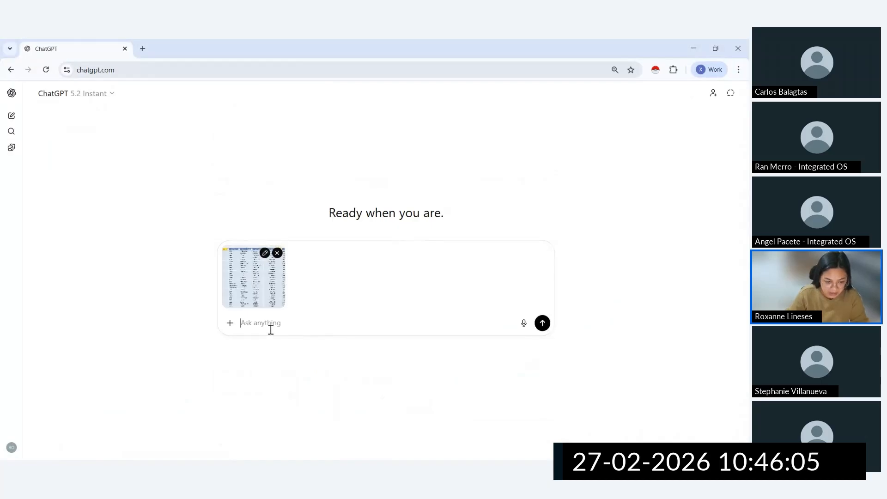
text(GAWA KA )
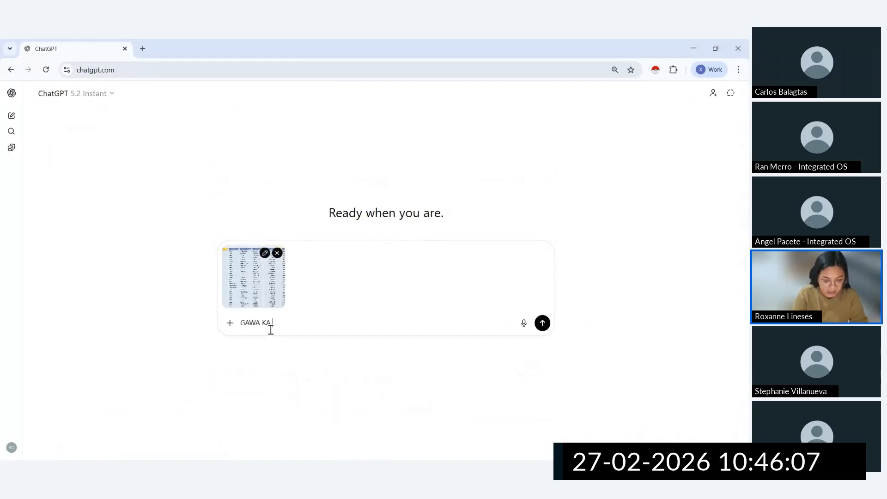
text(NG FORMULA)
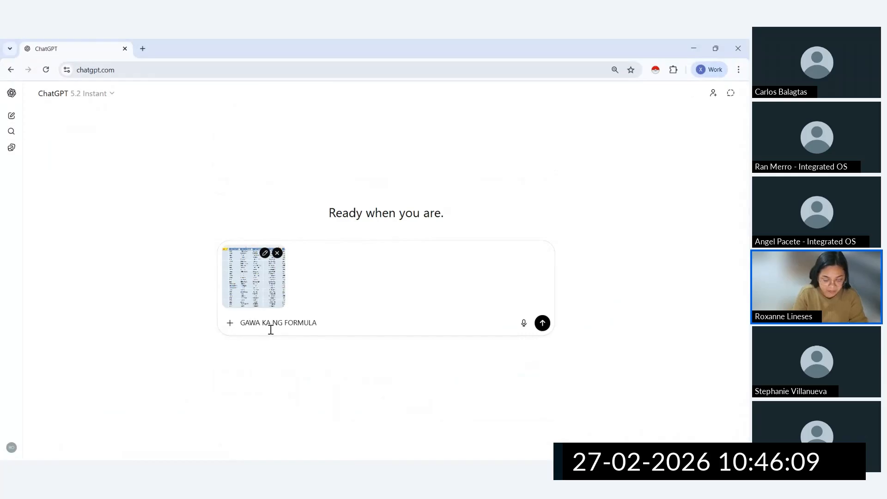
text( PARA LUMABAS )
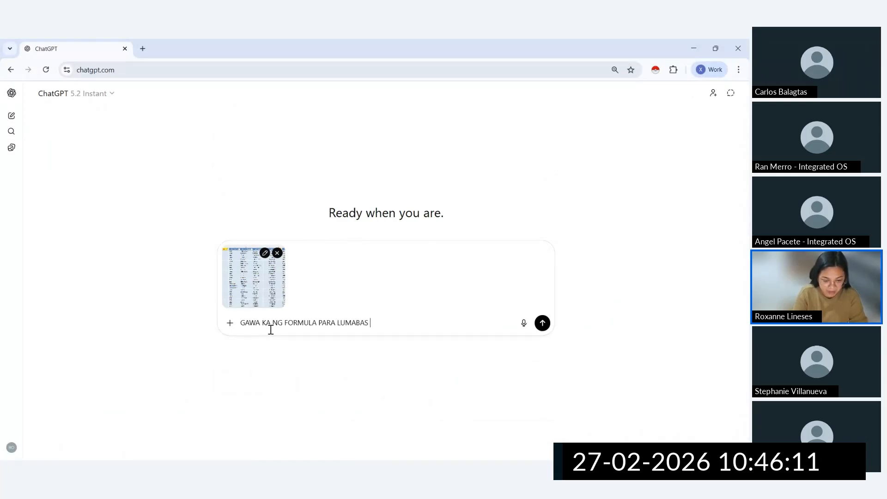
text(ANG AGE)
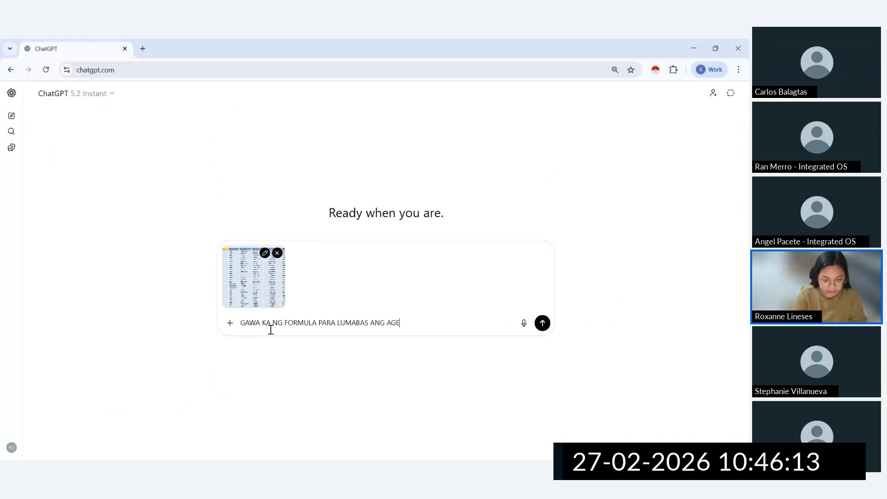
text( BASED SA)
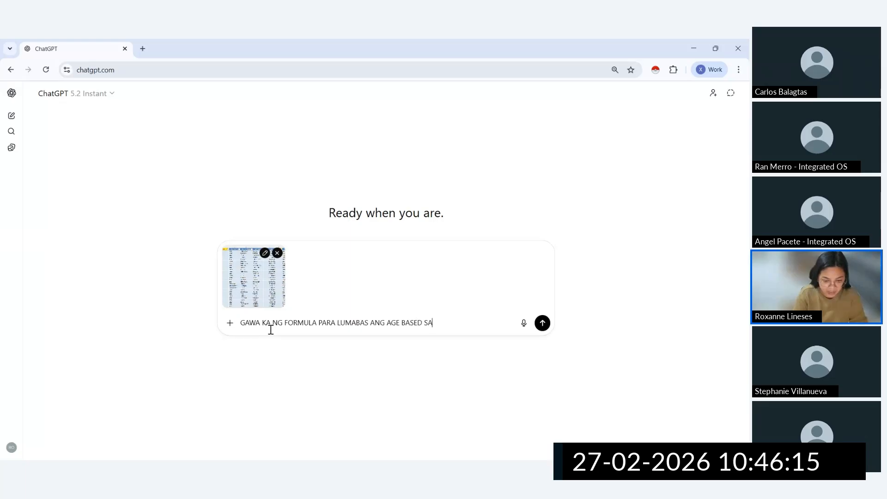
text( DATE OF BIRTH, HIN)
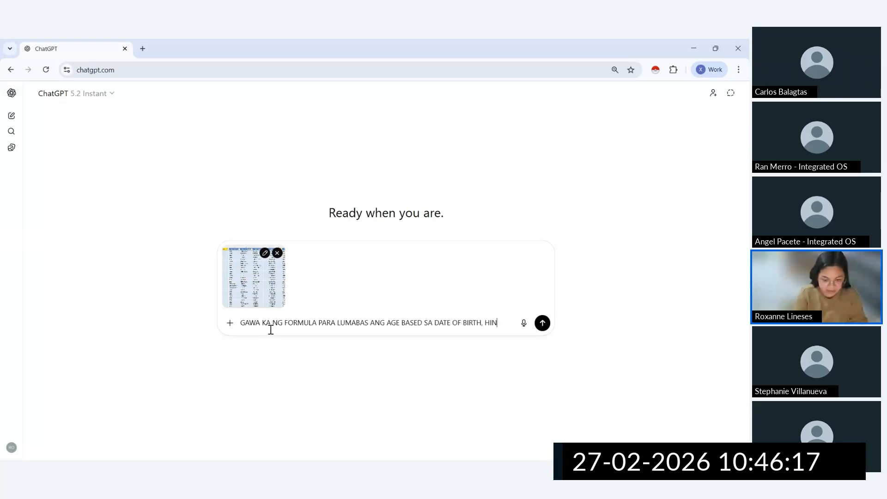
text(DI AKO NAKA GL)
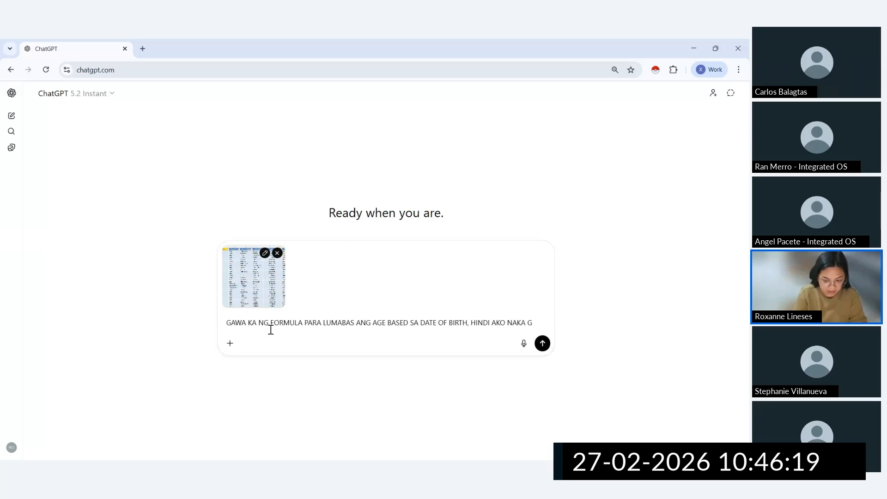
key(BackSpace)
text(FLAT RANGE, TAB)
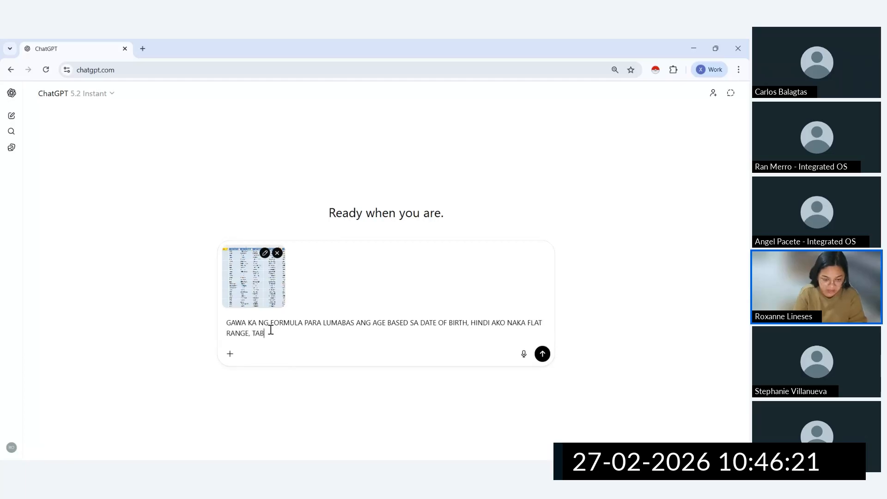
text(LE GINAMIT KO,)
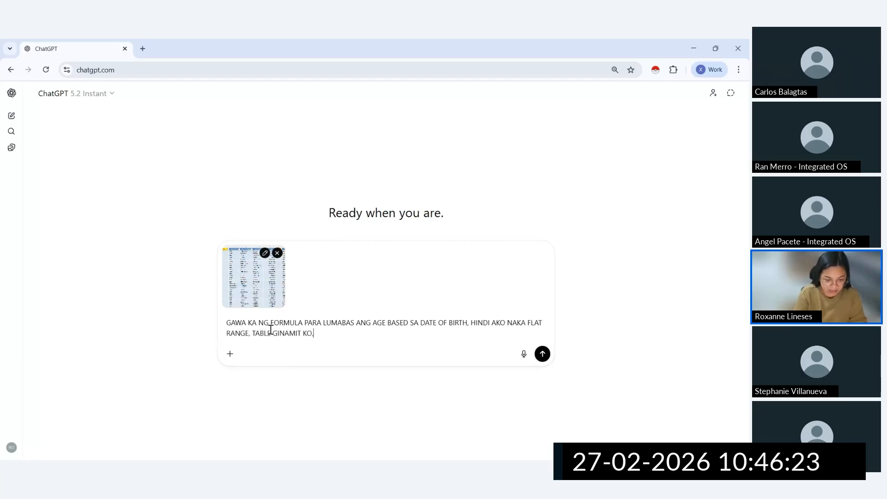
text( EXPLAIN MO SAKIN FORM)
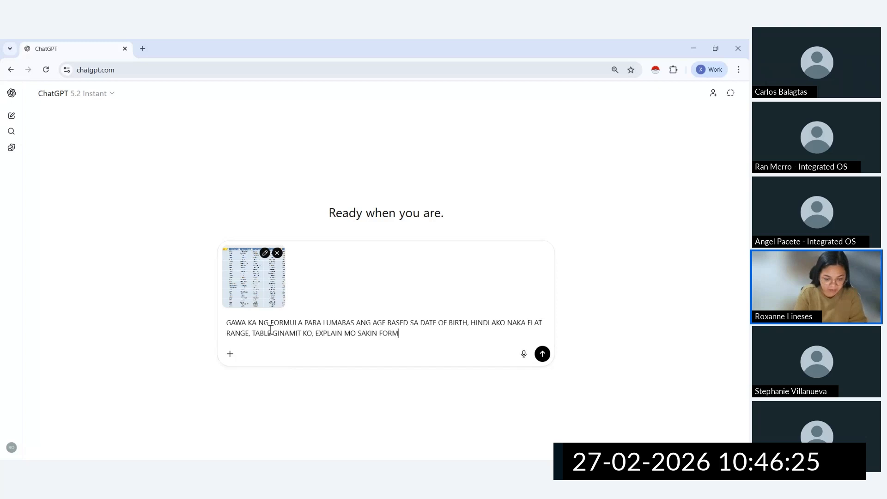
text(ULA, AS)
key(BackSpace)
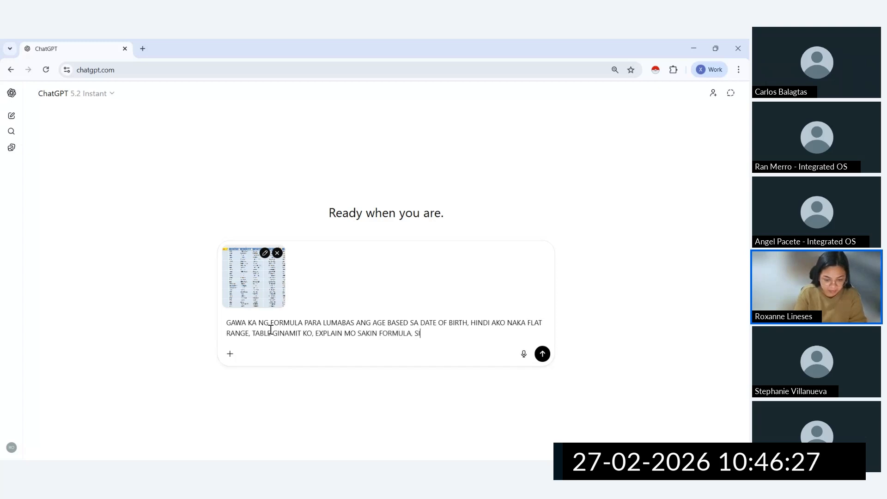
text(IMLE FORMULA LANG,)
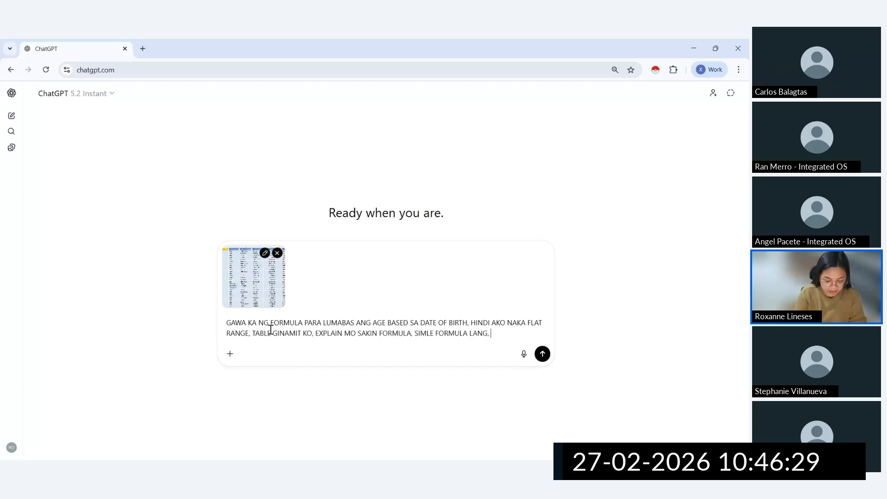
text( BEGINNER)
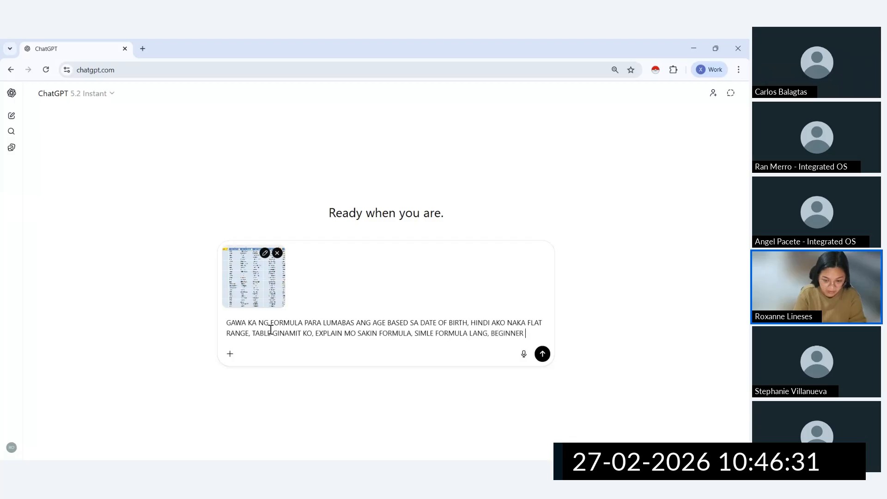
text( AKO SA EXCEL)
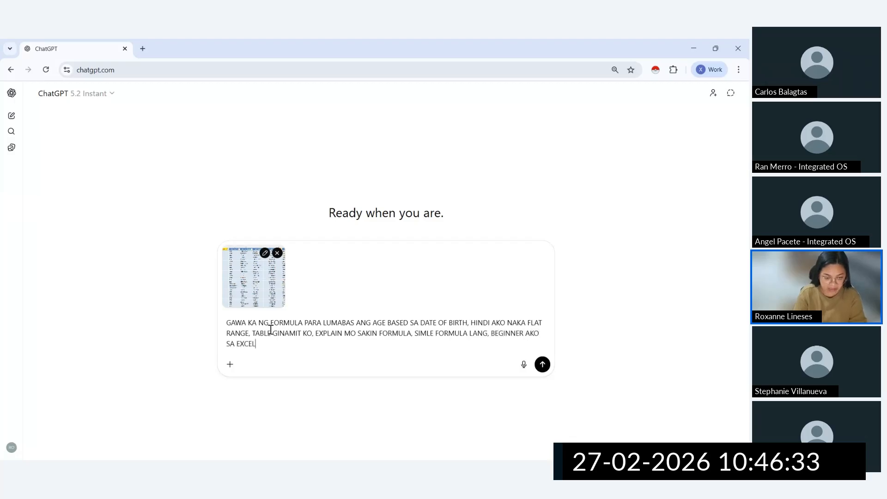
key(Return)
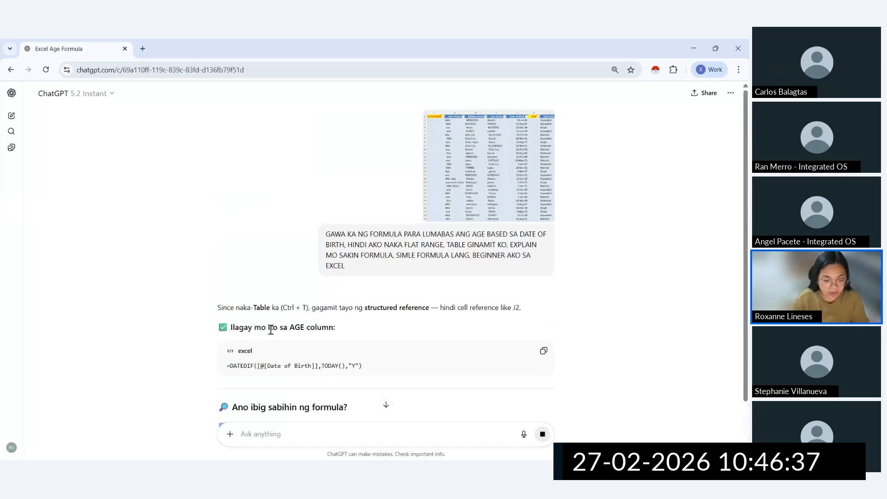
Step: Copy the returned =DATEDIF([@[Date of Birth]],TODAY(),"Y") formula
scroll(401, 303, down, 2)
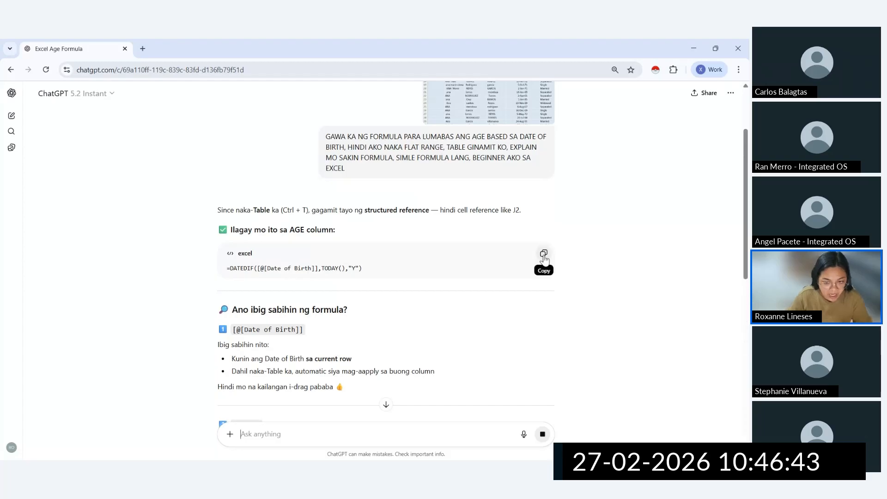
click(544, 259)
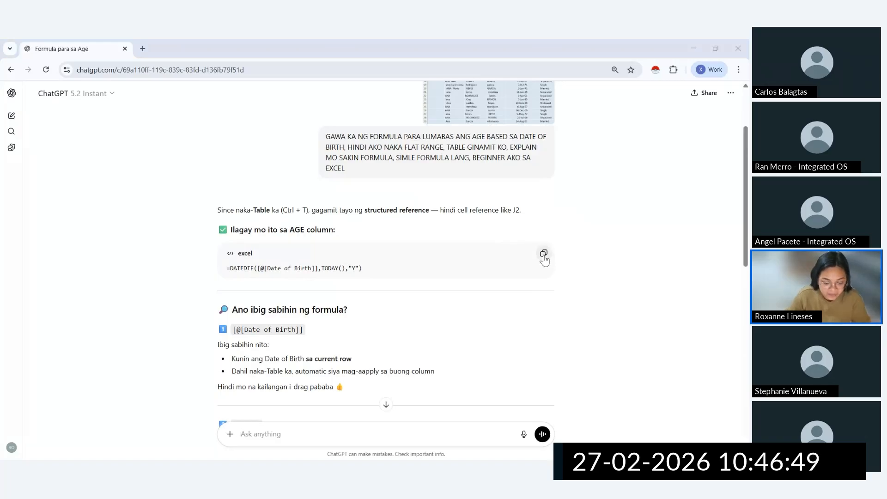
key(alt+Tab)
Step: Paste the DATEDIF formula into K2 so the AGE column shows ages like 40, 38 and 29
click(334, 124)
double_click(337, 124)
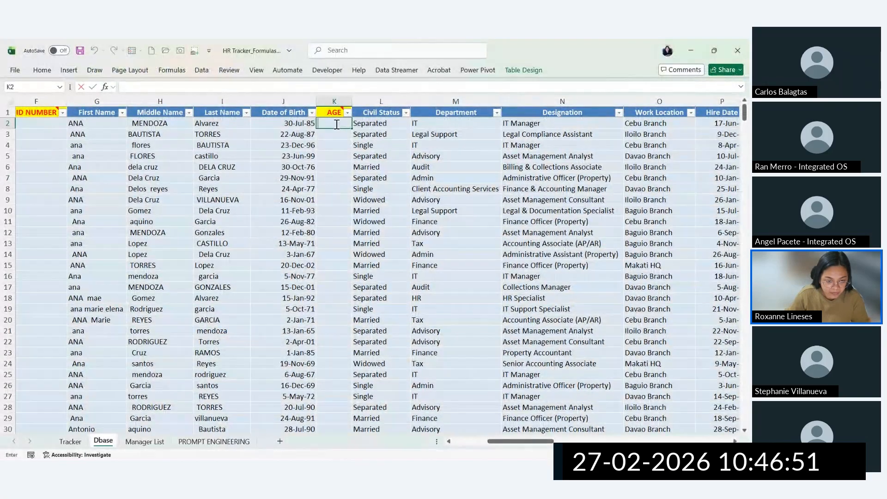
key(ctrl+v)
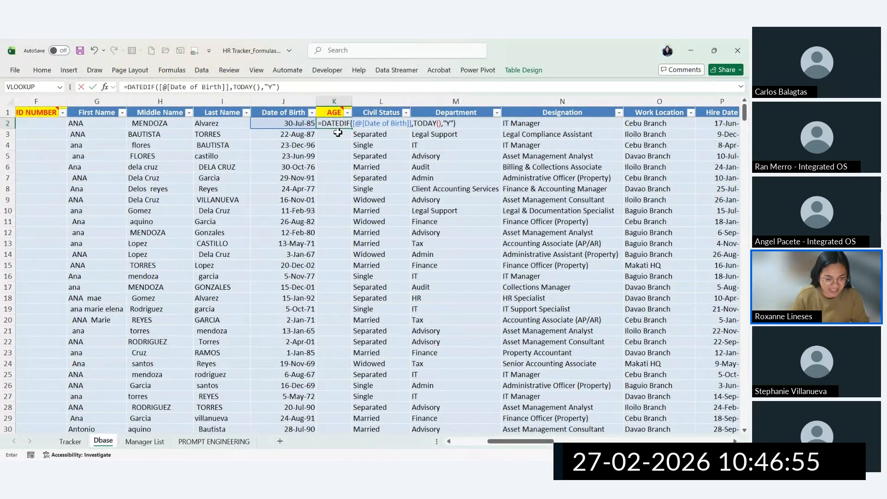
key(Return)
scroll(356, 172, up, 1)
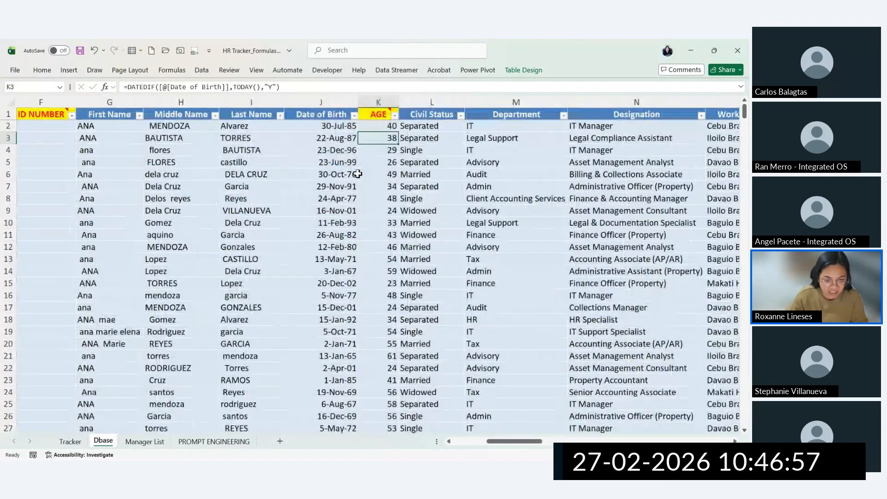
click(386, 99)
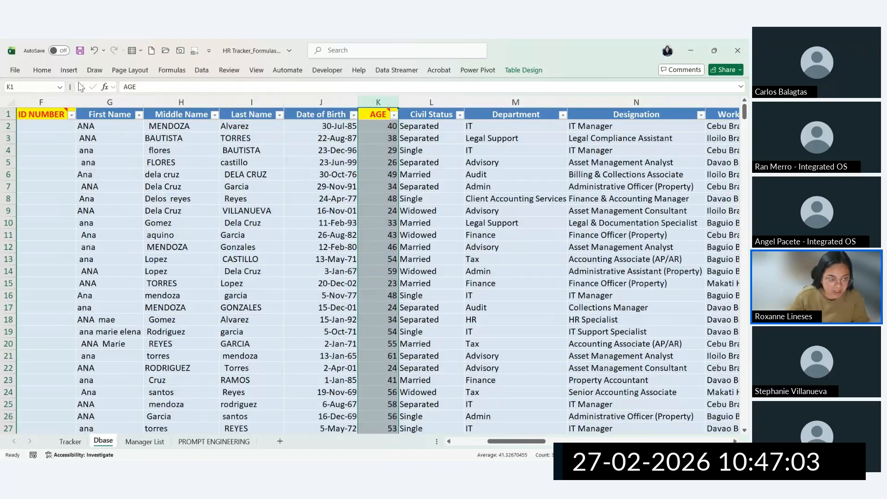
Step: Confirm Insert > Table is greyed out for the data, then re-inspect K2's age formula
click(68, 70)
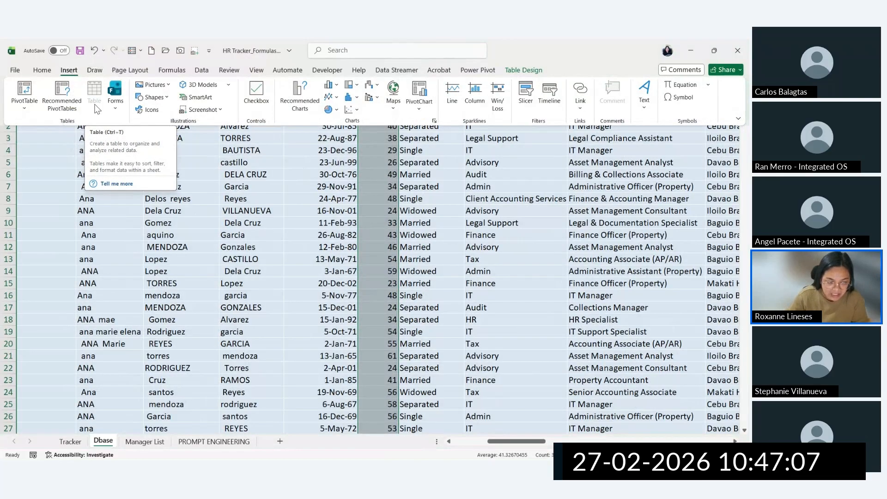
click(97, 109)
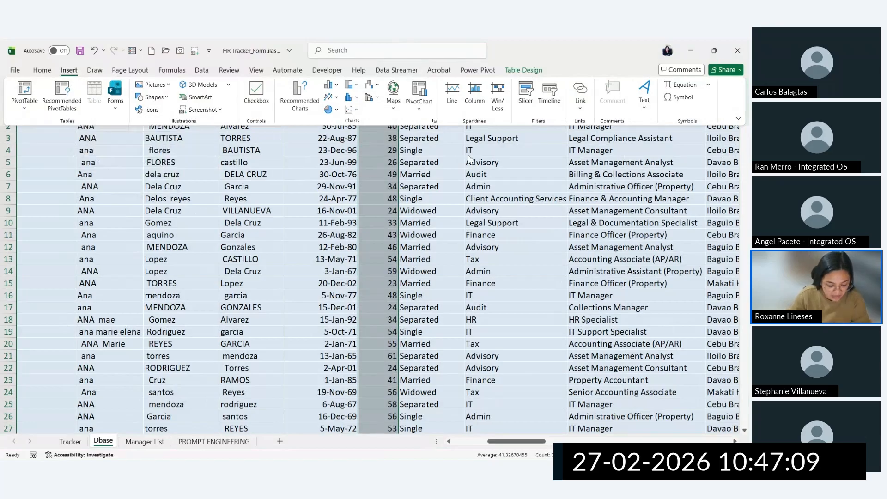
click(386, 174)
double_click(395, 129)
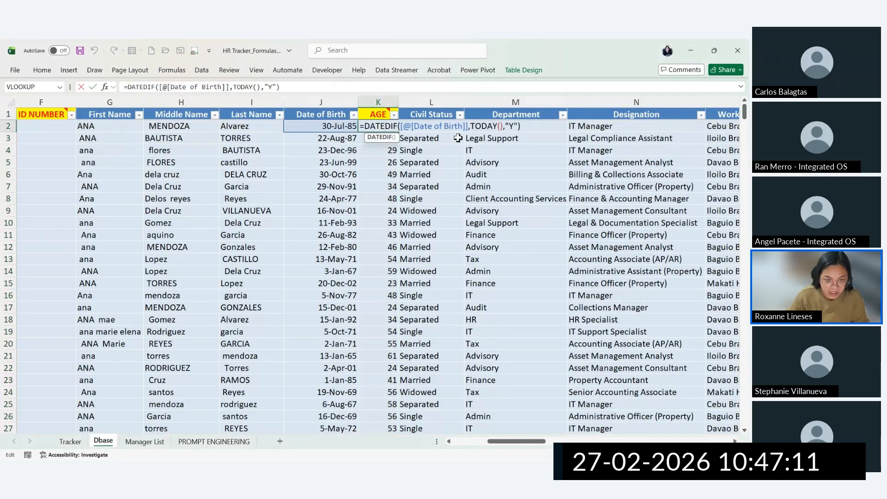
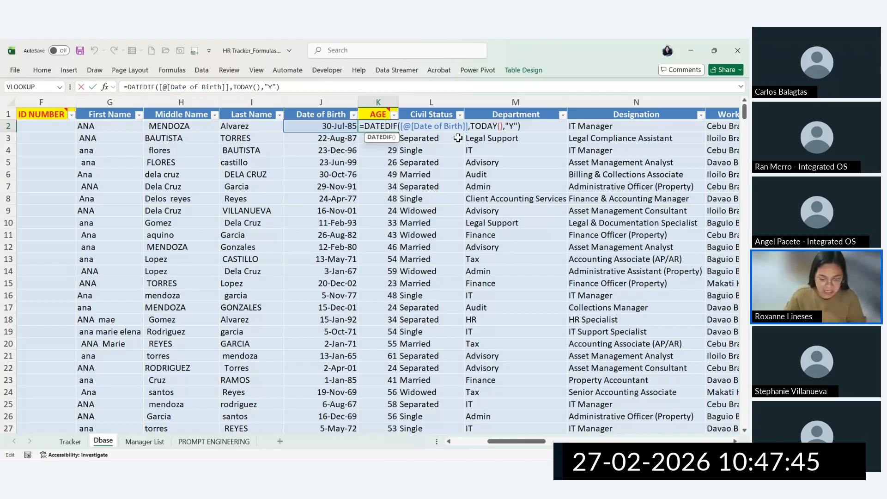
Step: Commit the DATEDIF formula down the AGE column, then check the rows 8–9 ages against Date of Birth
key(ctrl+Return)
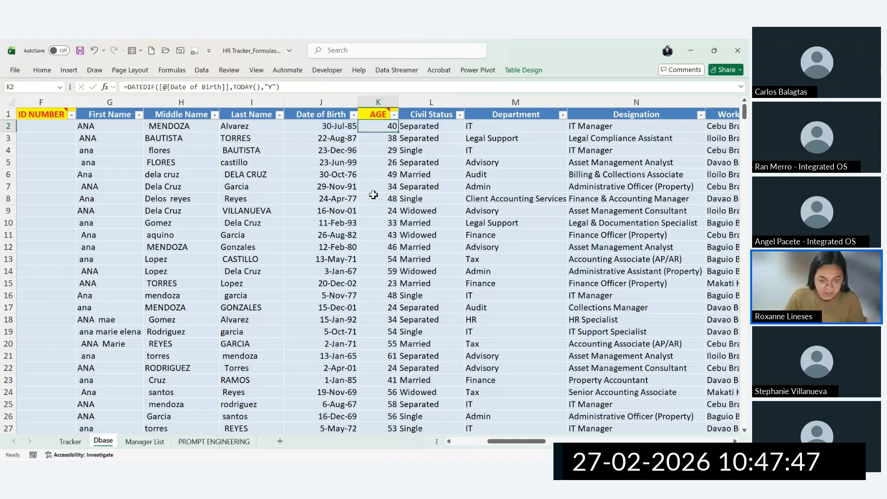
click(375, 196)
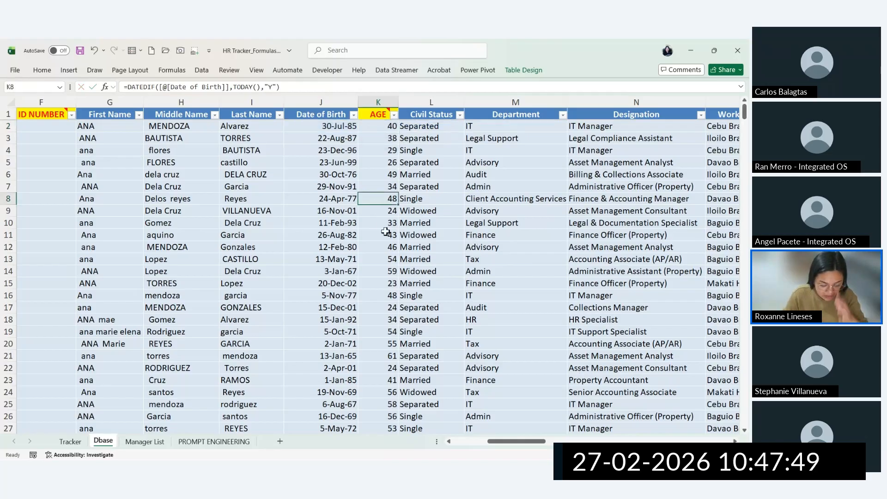
click(381, 208)
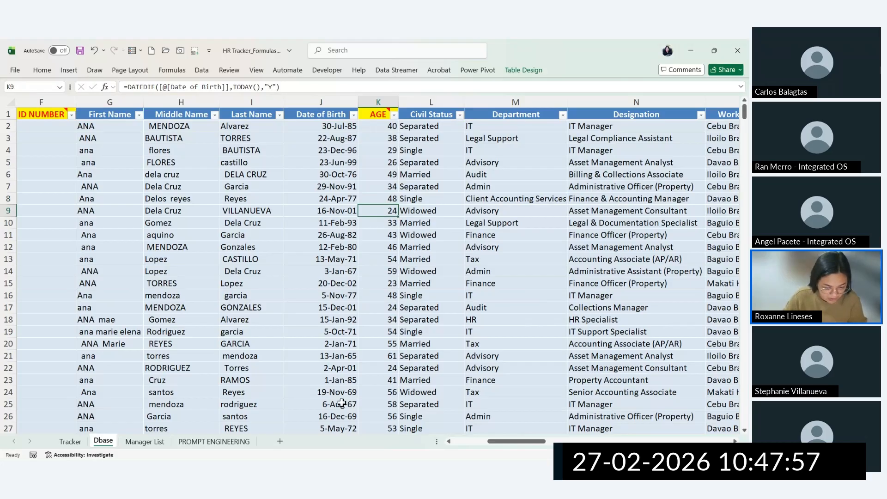
click(345, 201)
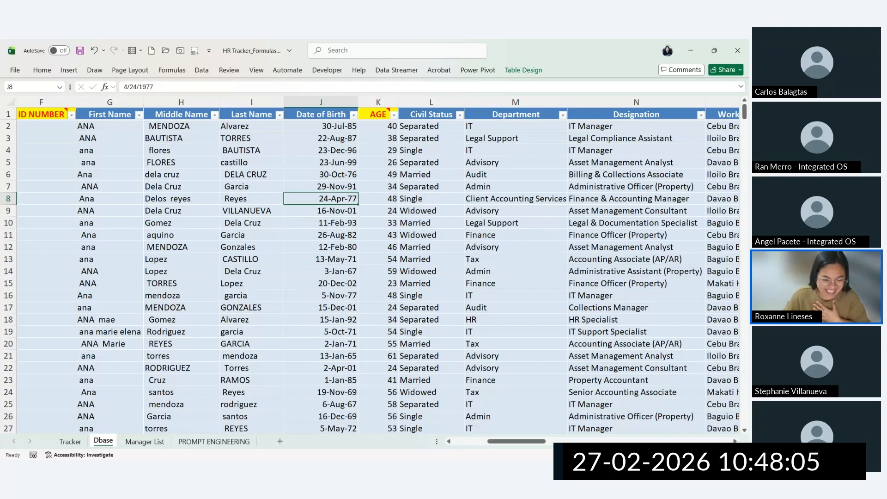
click(377, 127)
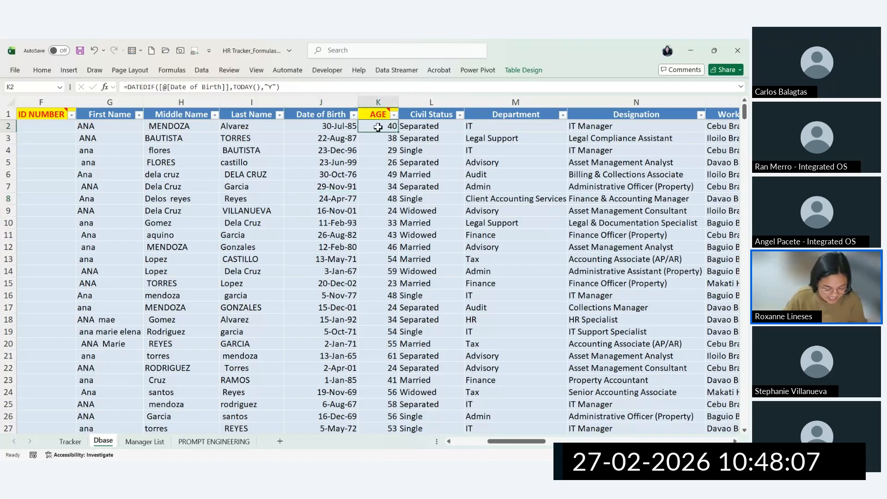